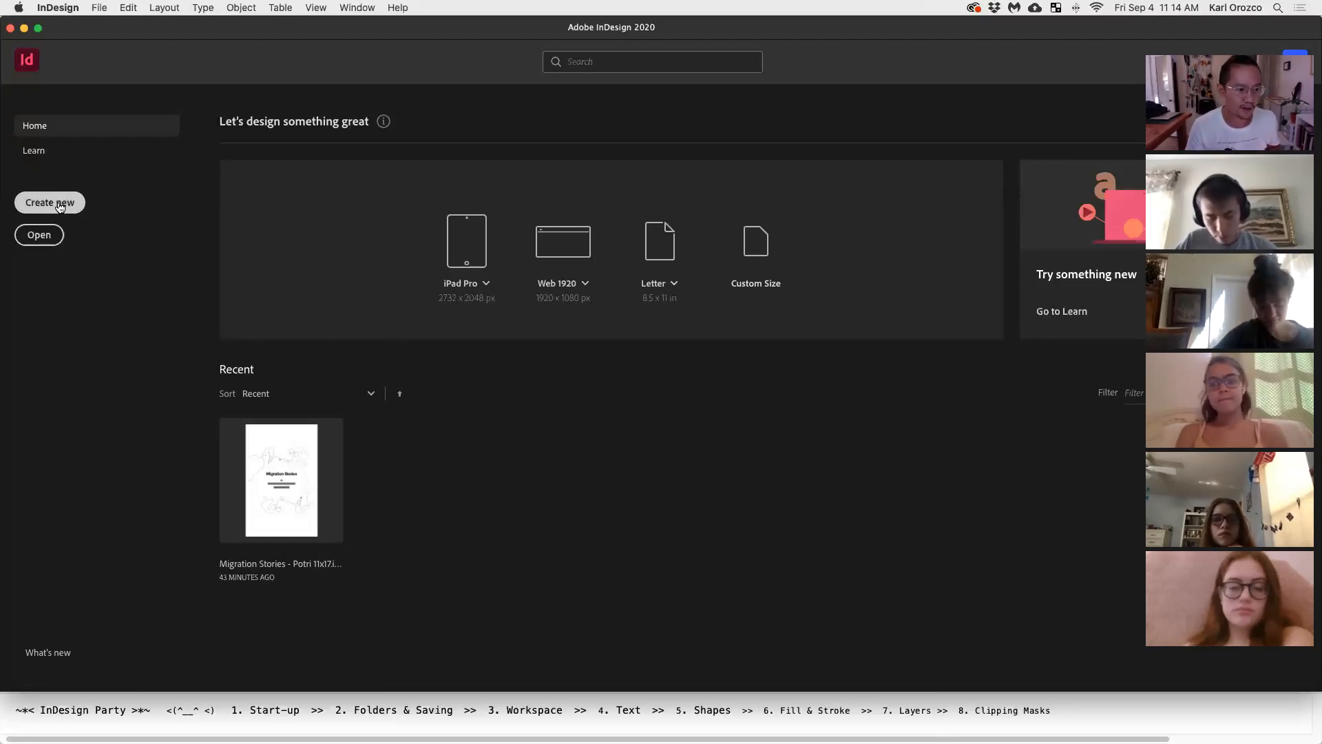
Create a new one-page default document in picas, titled with the author's first name followed by "Yearbook Idea"
left_click(36, 200)
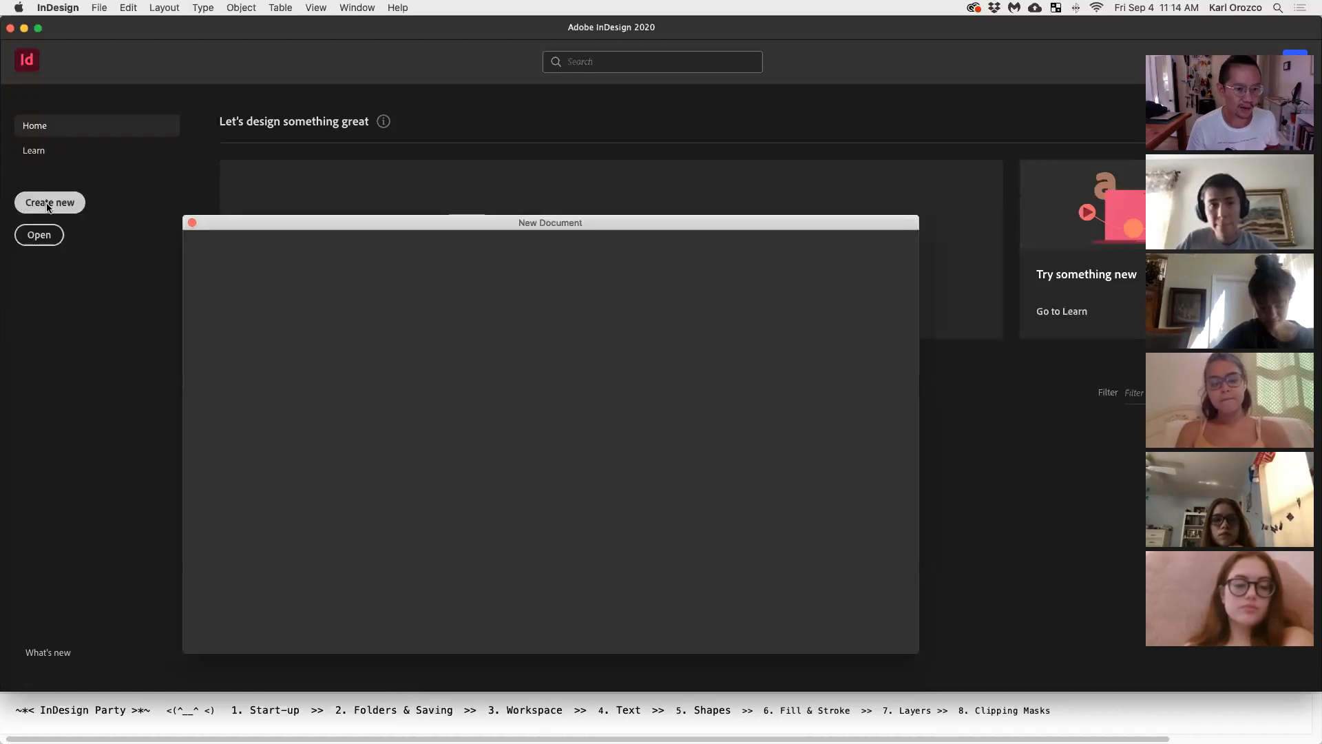
left_click_drag(493, 227, 549, 122)
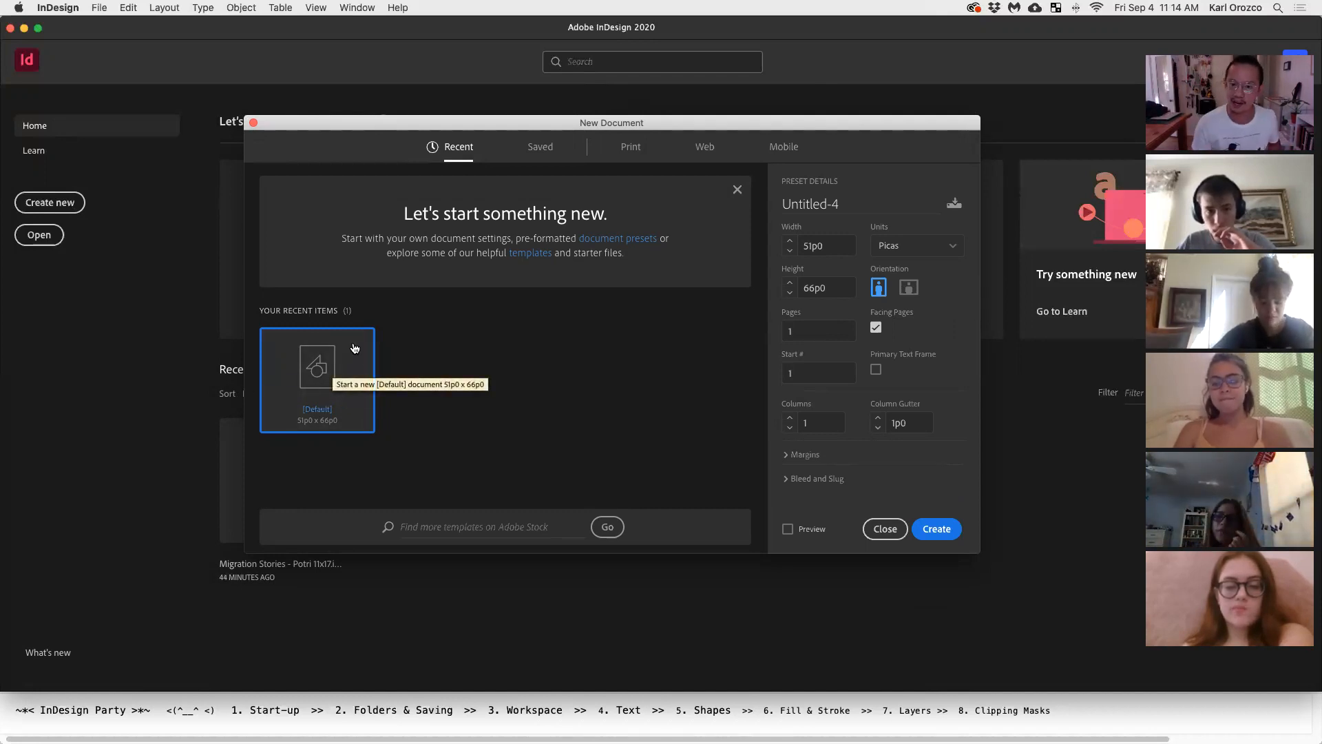
double_click(825, 247)
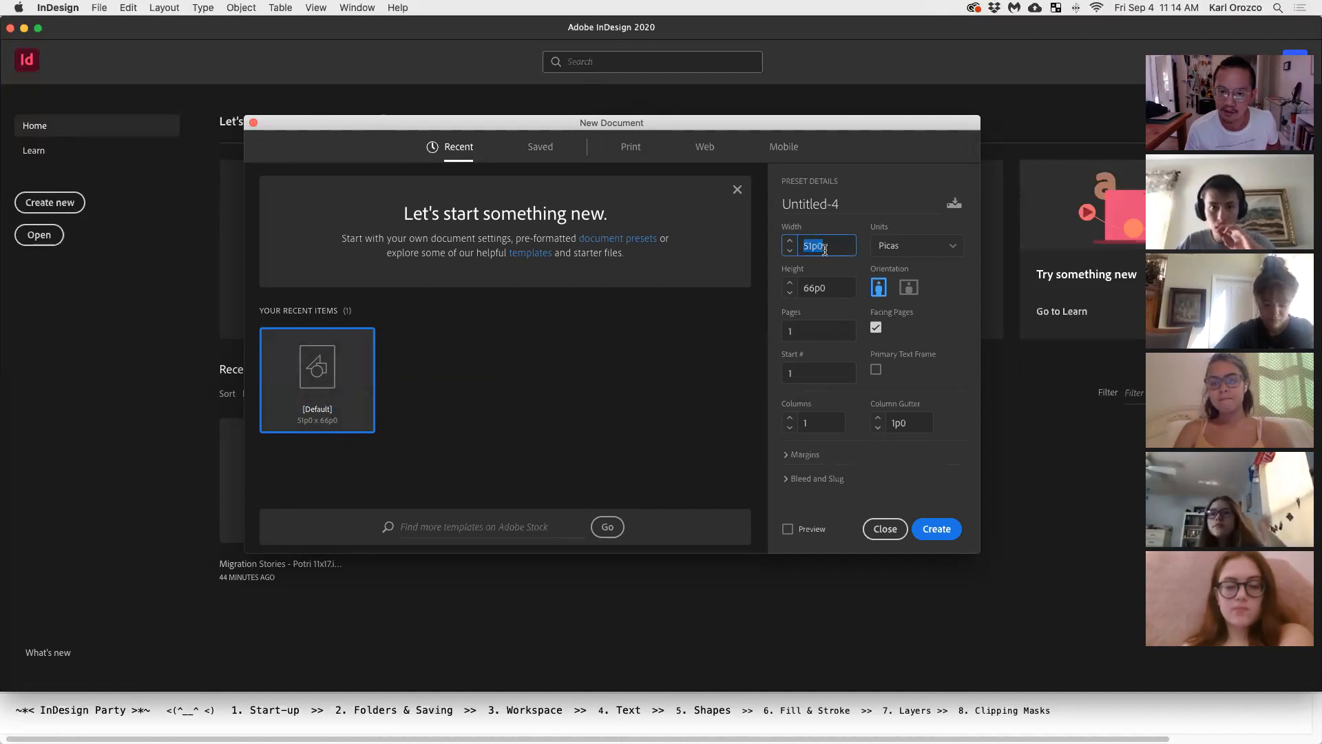
left_click(839, 248)
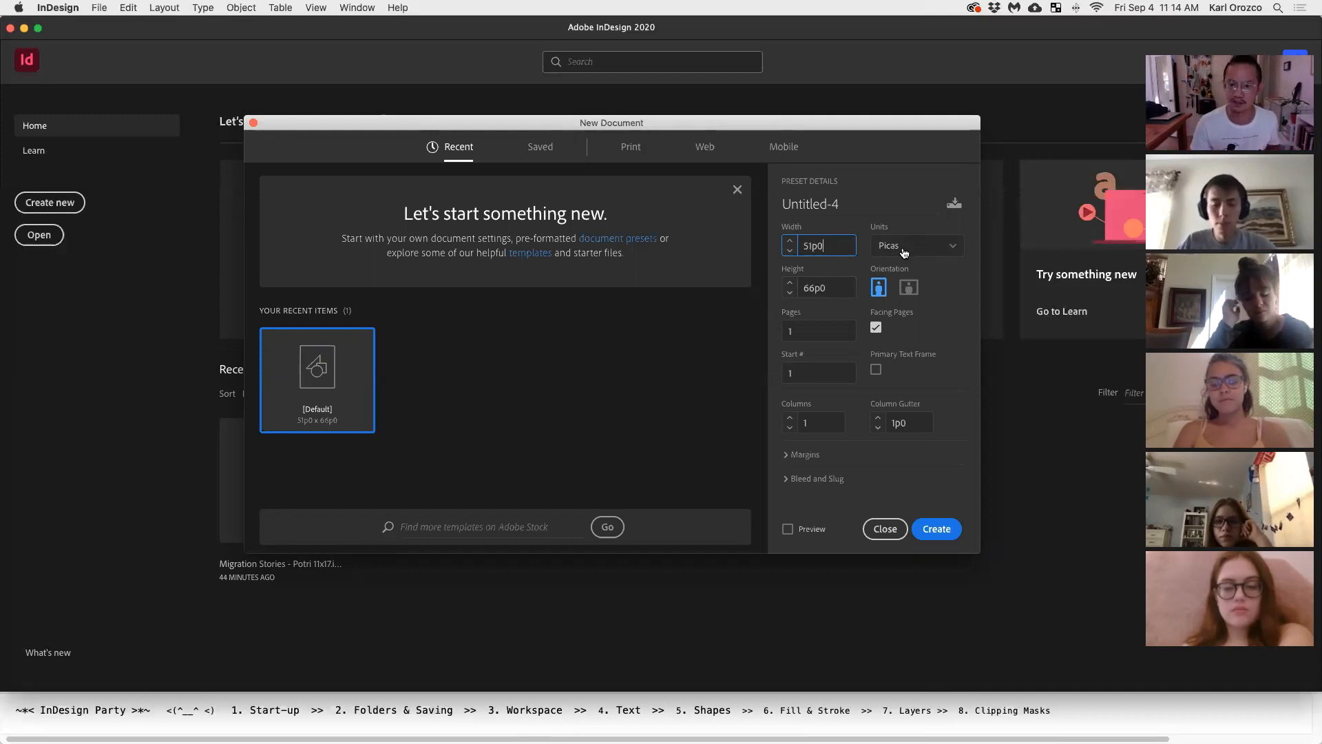
left_click(906, 202)
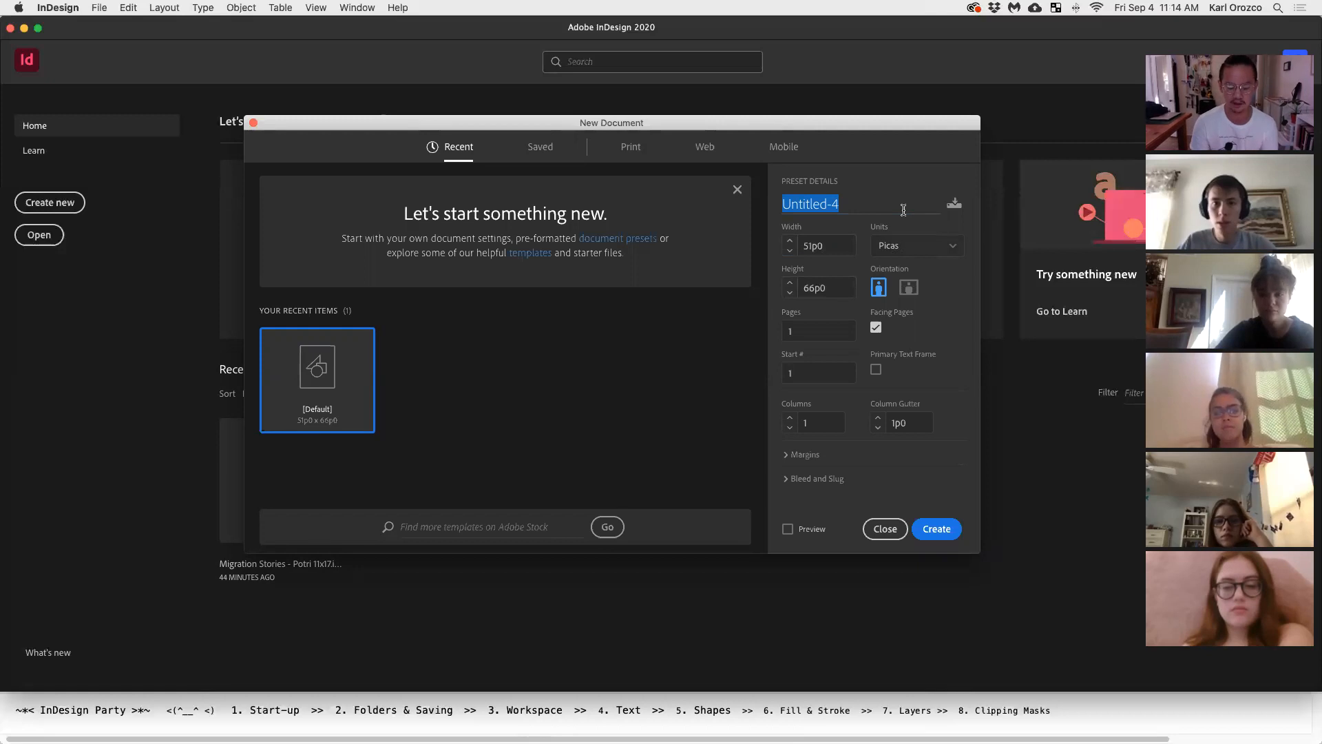
type("Karl's Yearbook Idea")
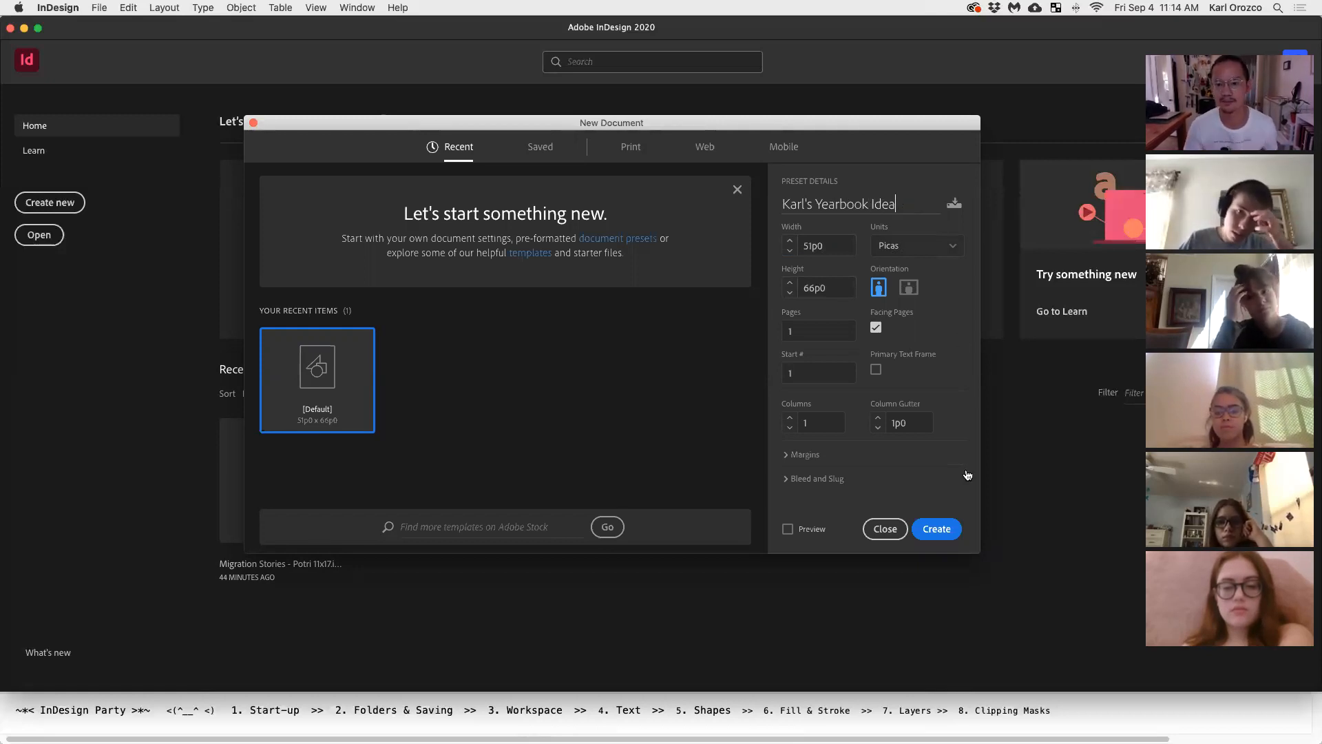
left_click(935, 530)
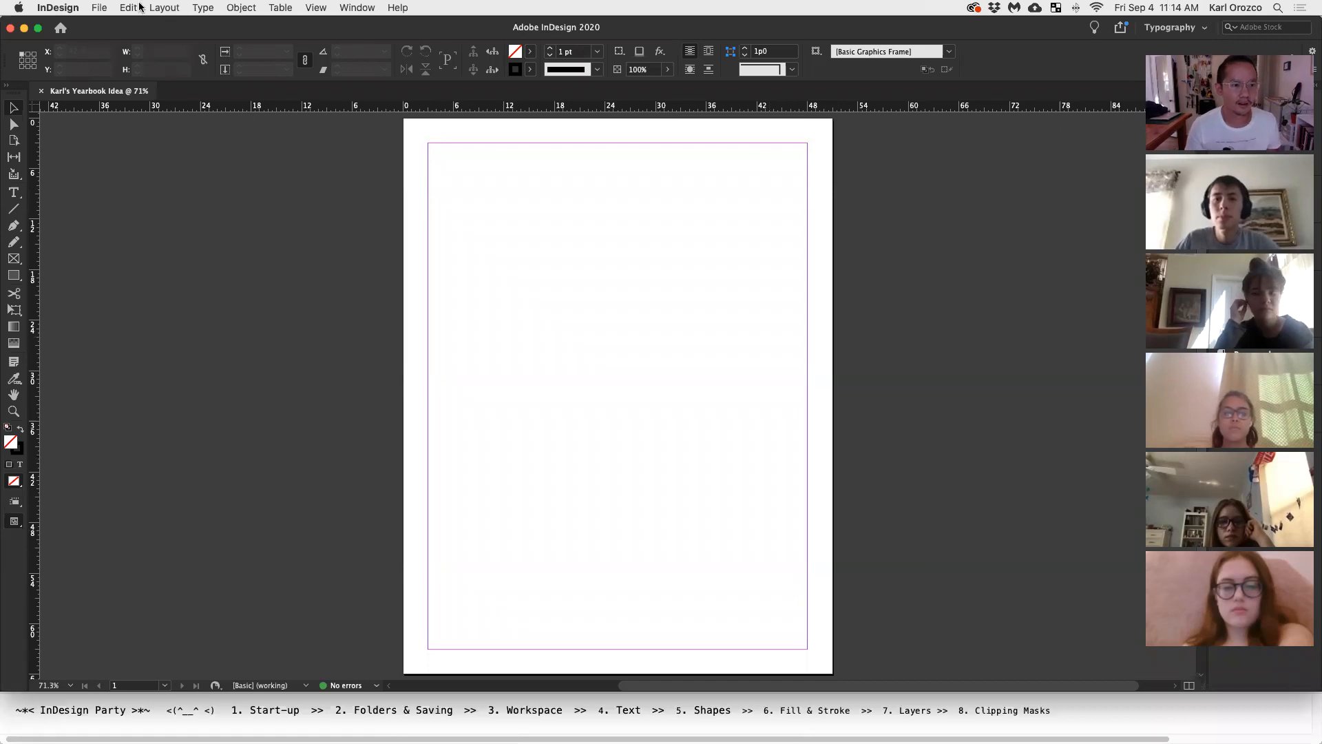
Save the document in InDesign 2020 format into the Yearbook folder on the Desktop
left_click(102, 7)
left_click(111, 97)
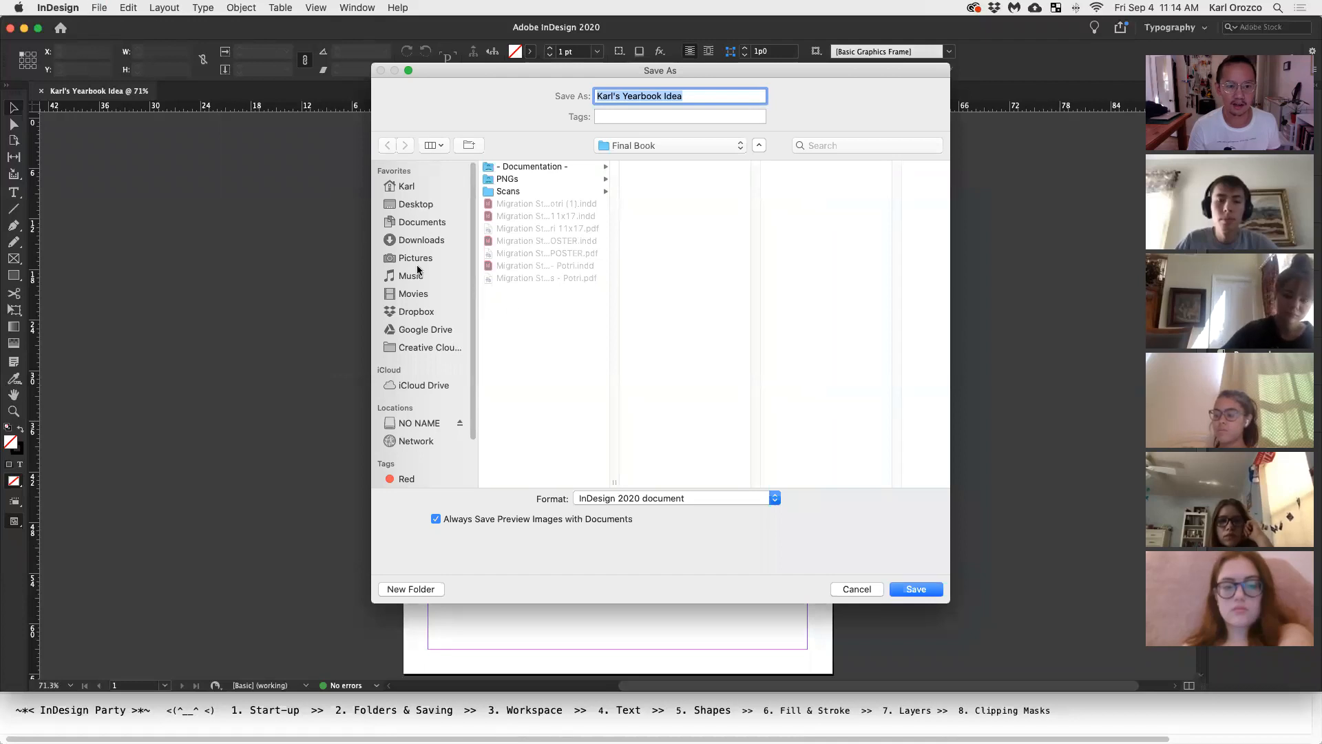
left_click(425, 204)
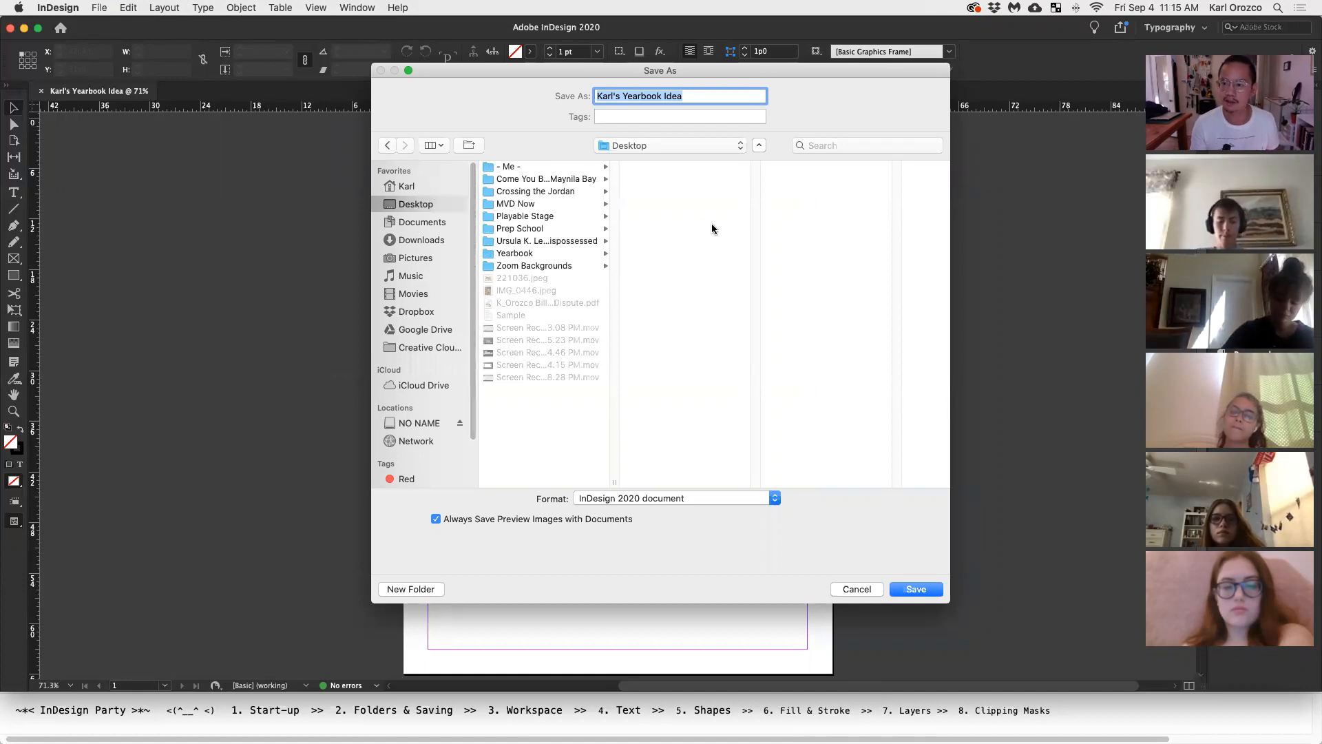
left_click(547, 253)
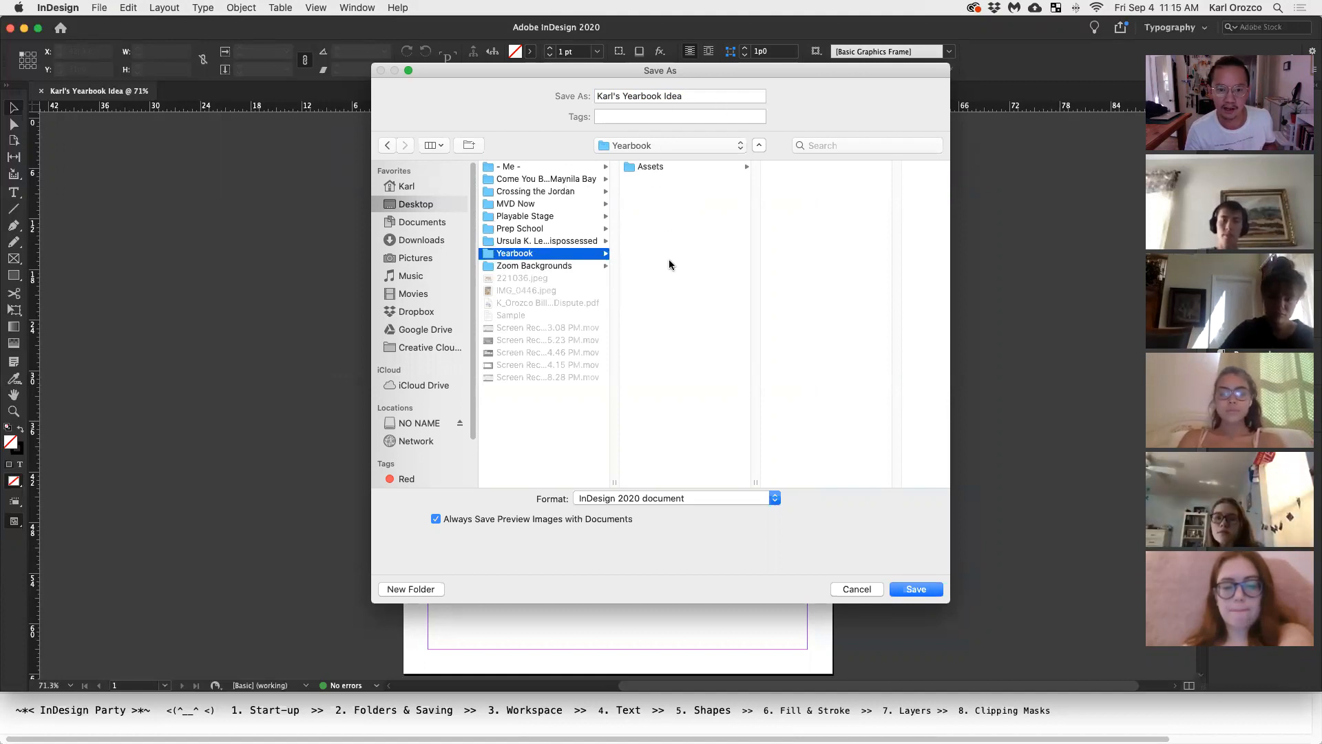
left_click(913, 590)
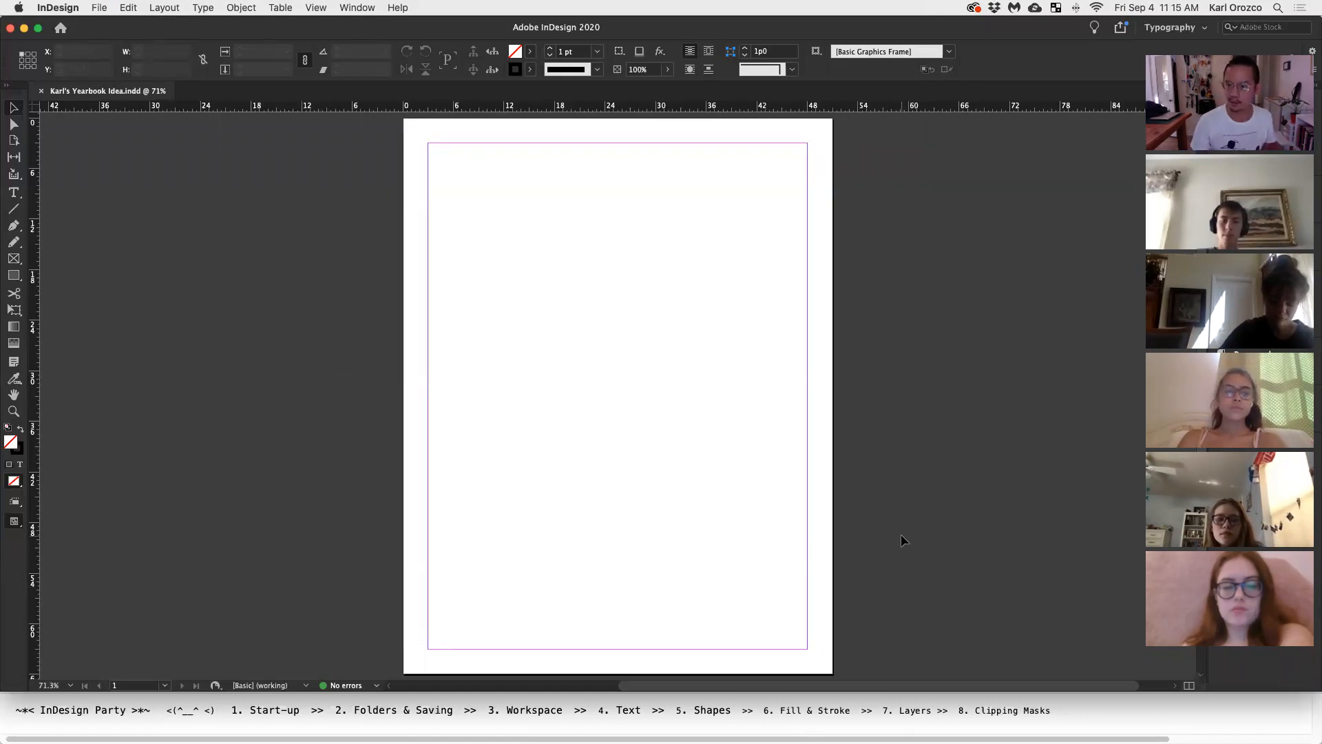
Switch to Finder and check the saved InDesign file in the Desktop's Yearbook folder
mouse_move(779, 740)
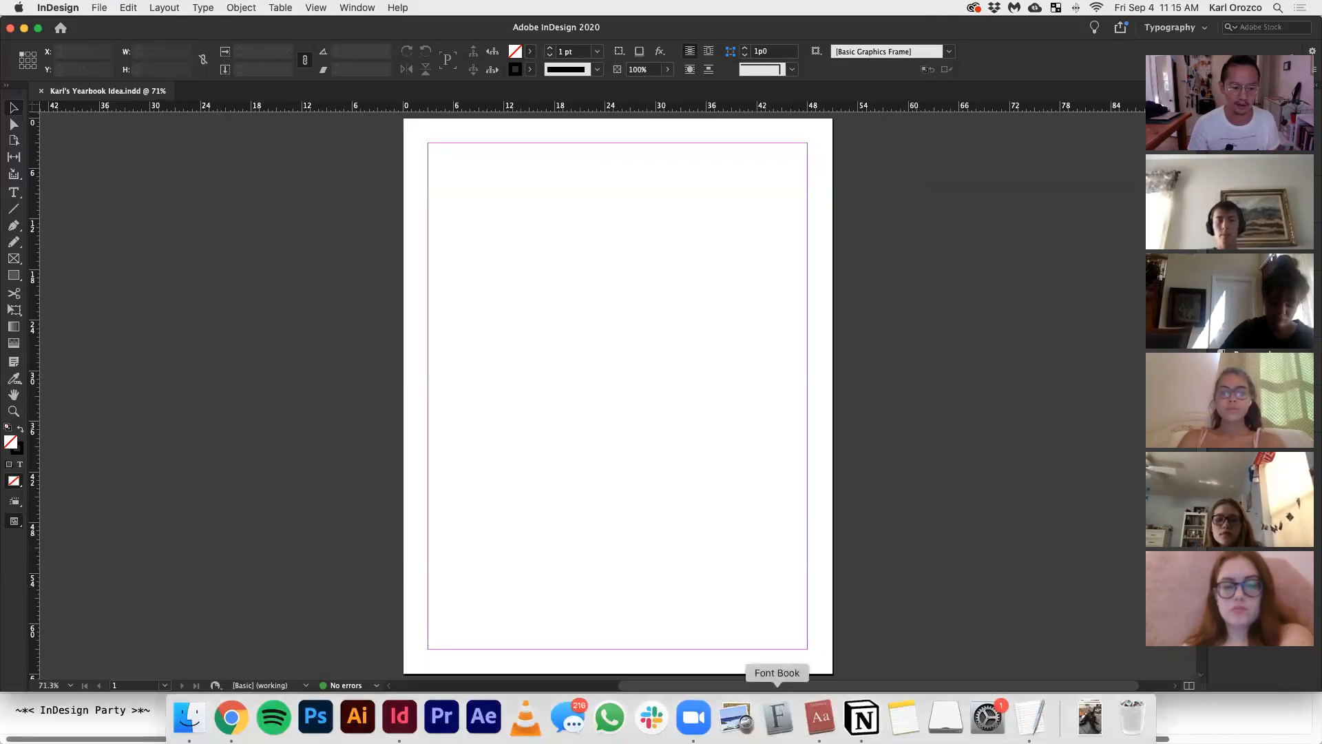
left_click(181, 722)
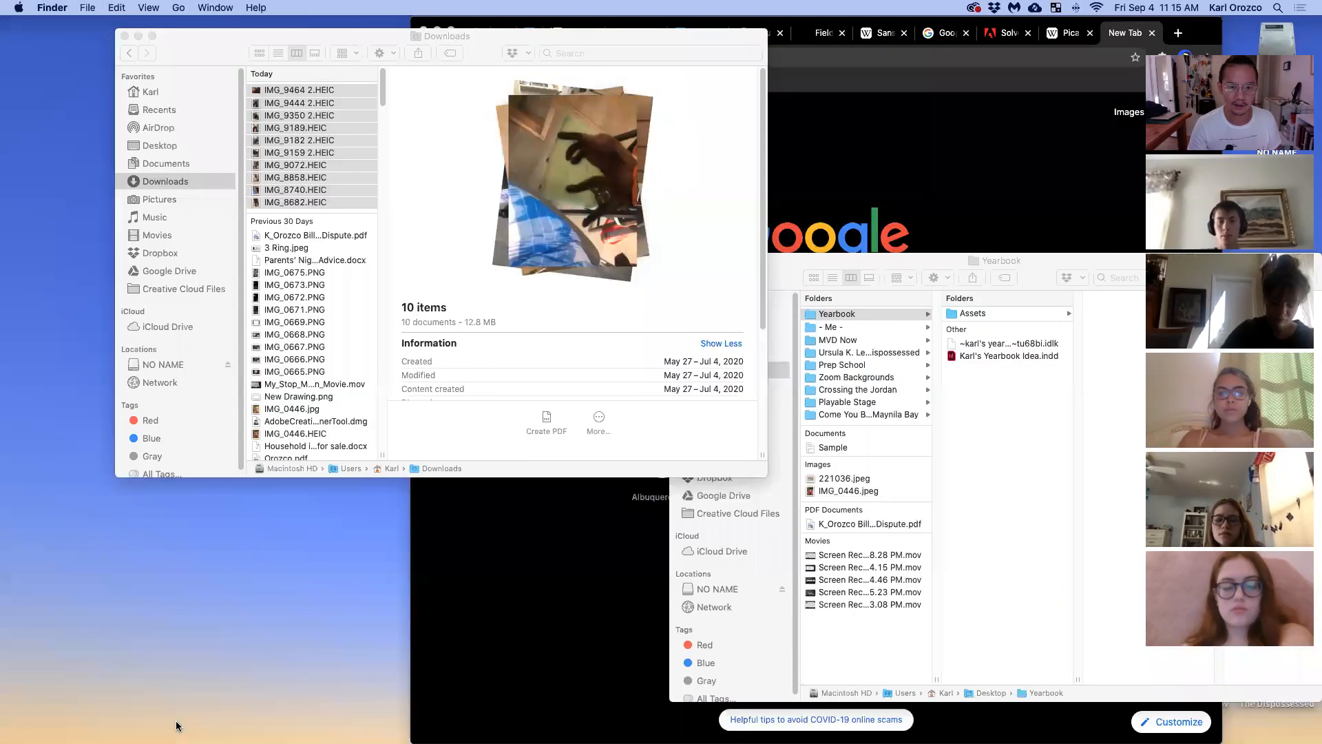
left_click_drag(999, 260, 445, 204)
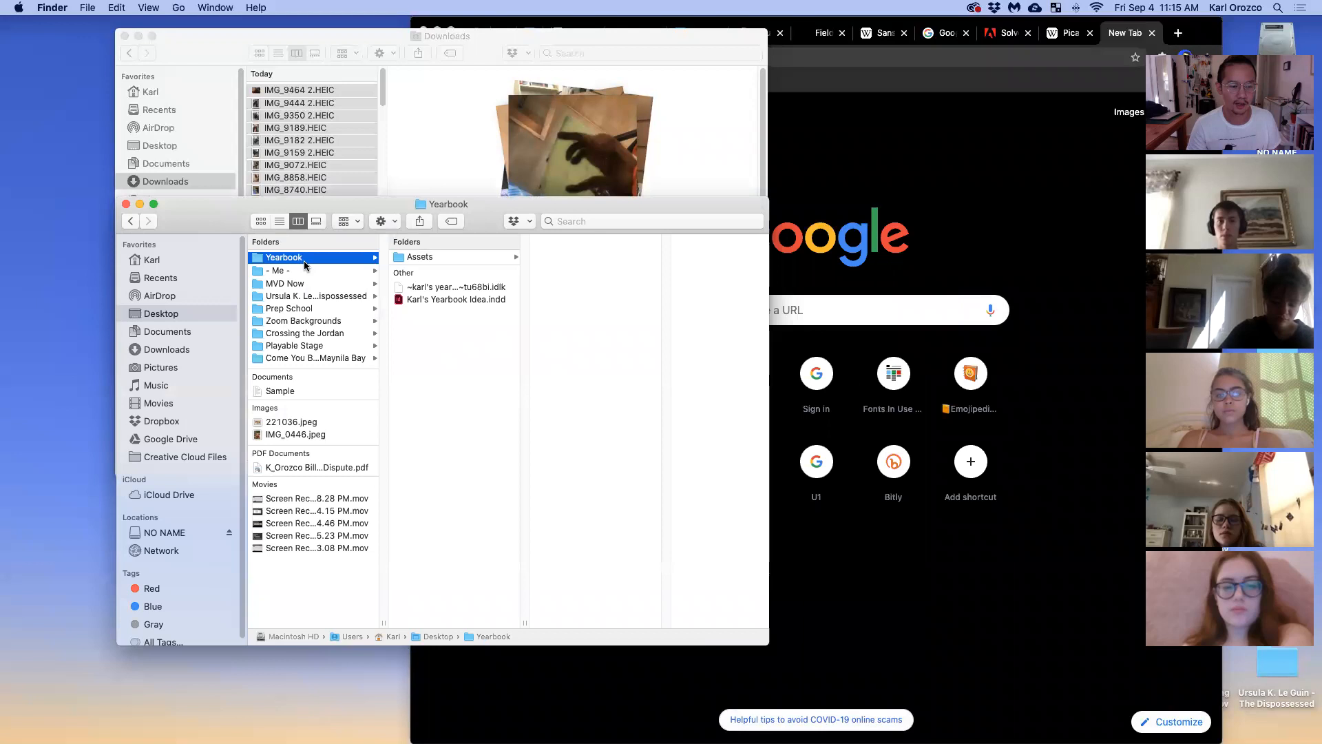
left_click(424, 257)
left_click(419, 331)
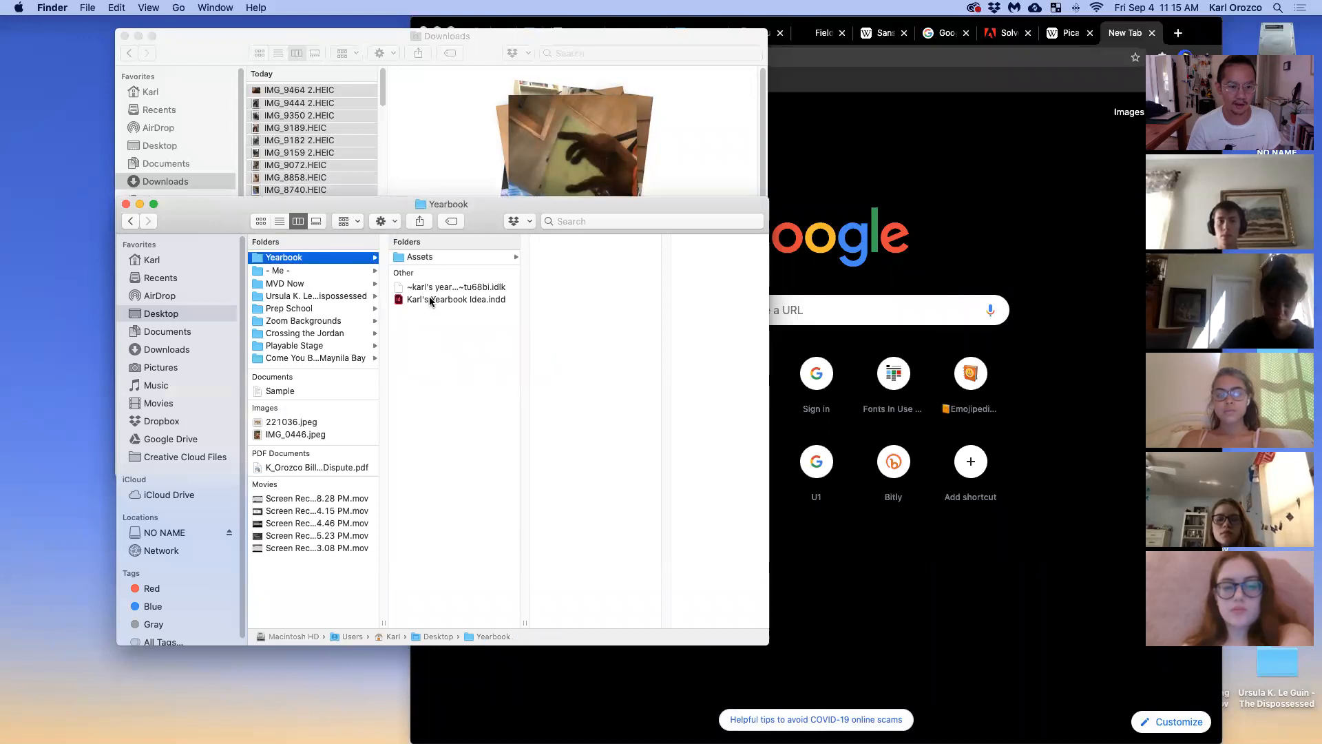
left_click(430, 300)
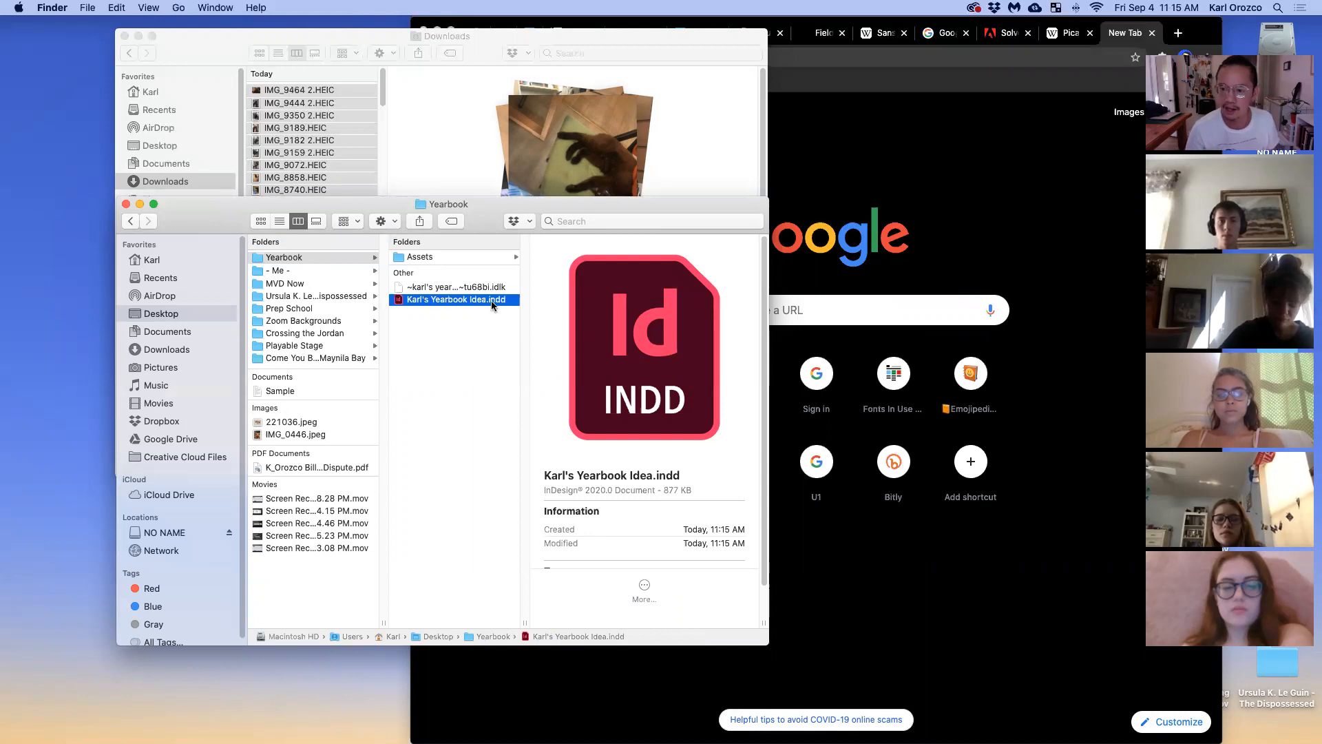
left_click(471, 350)
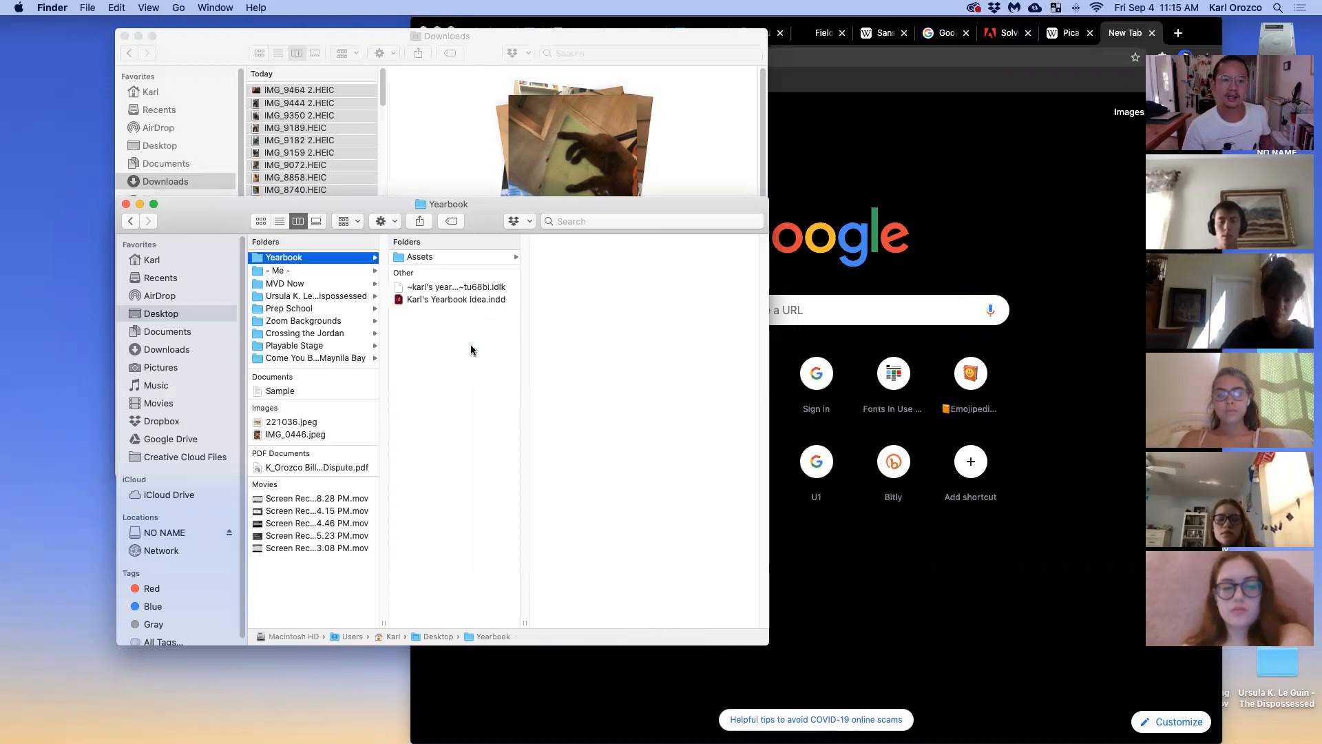
Browse the Assets folder inside Yearbook and preview its JPEG photos, starting with IMG_9464 2.jpeg
left_click(445, 256)
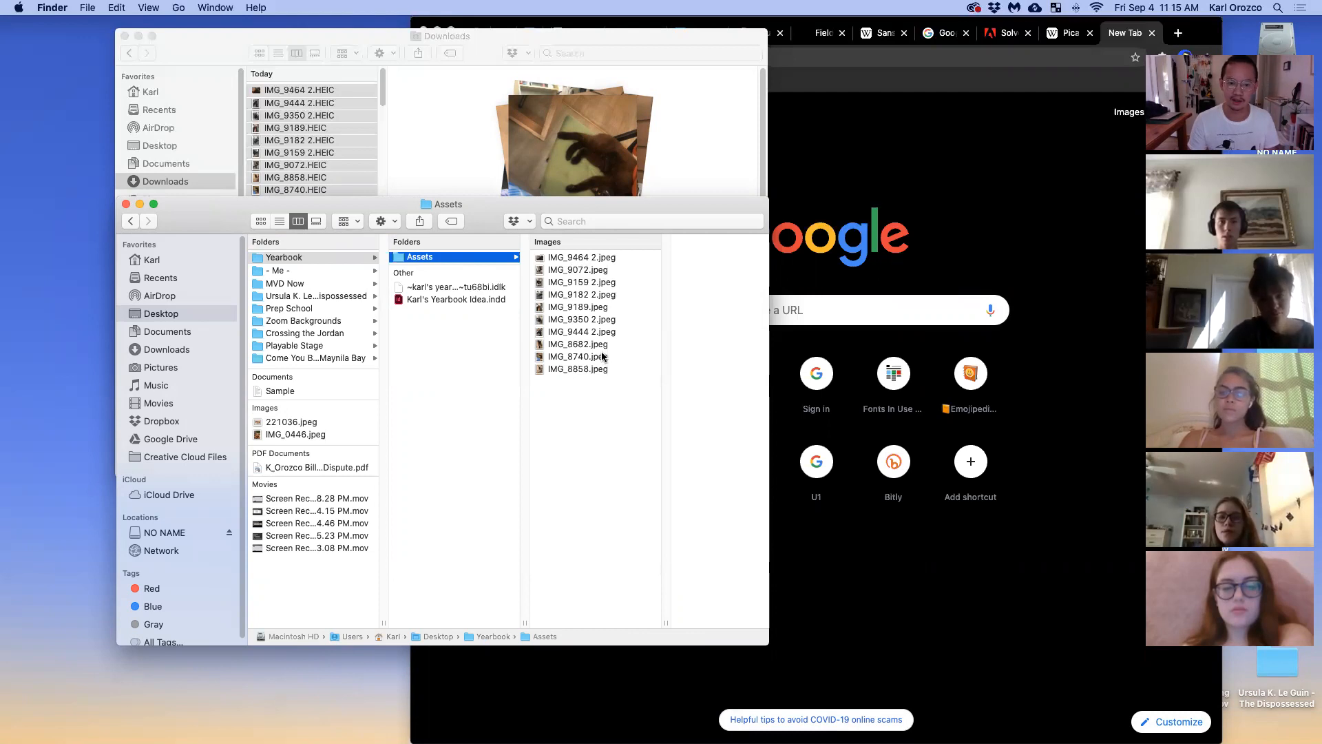
left_click(584, 259)
key("space")
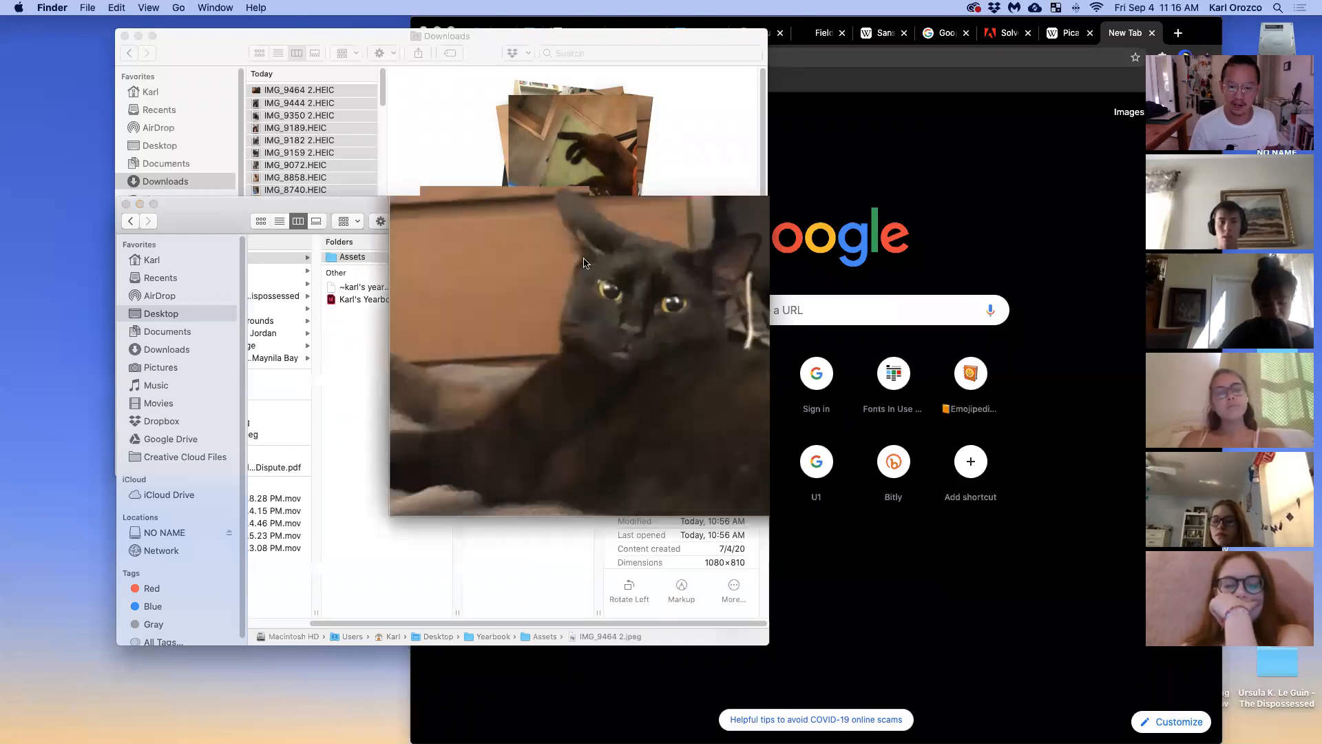
key("Down")
key("Down")
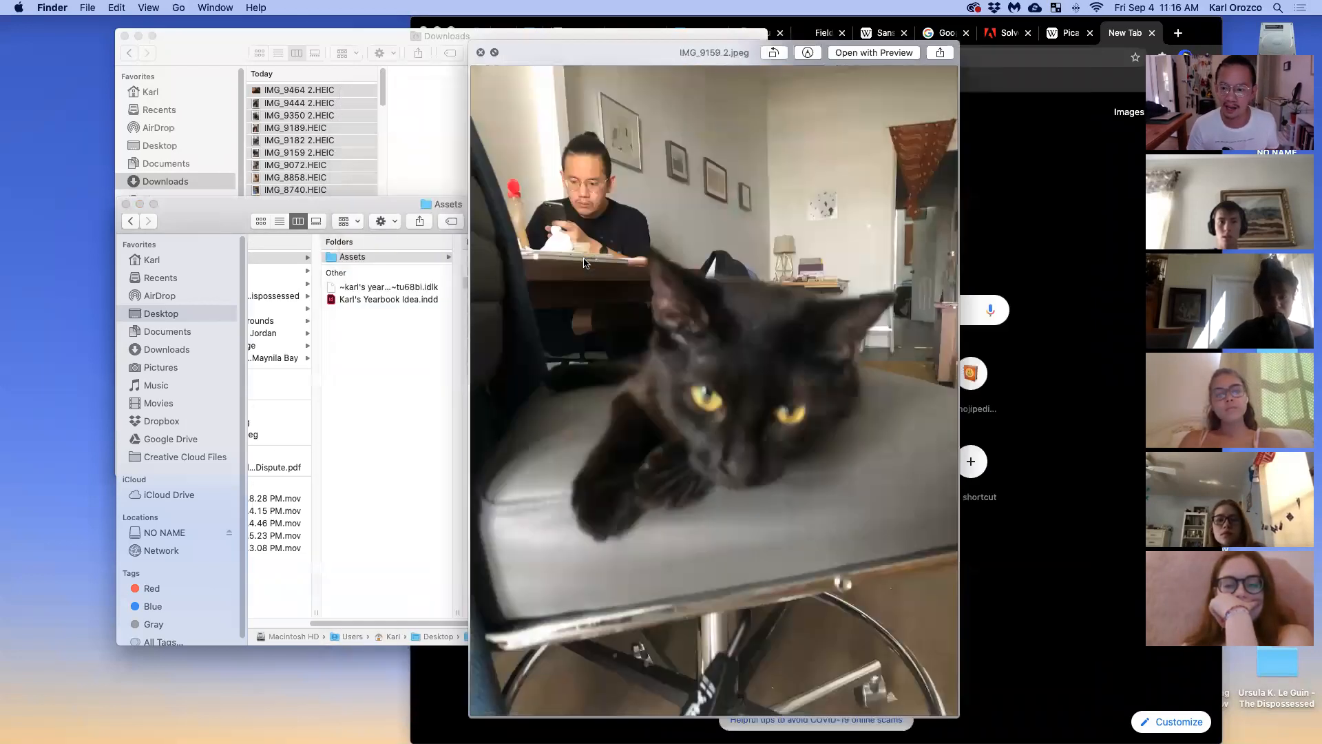
key("Down")
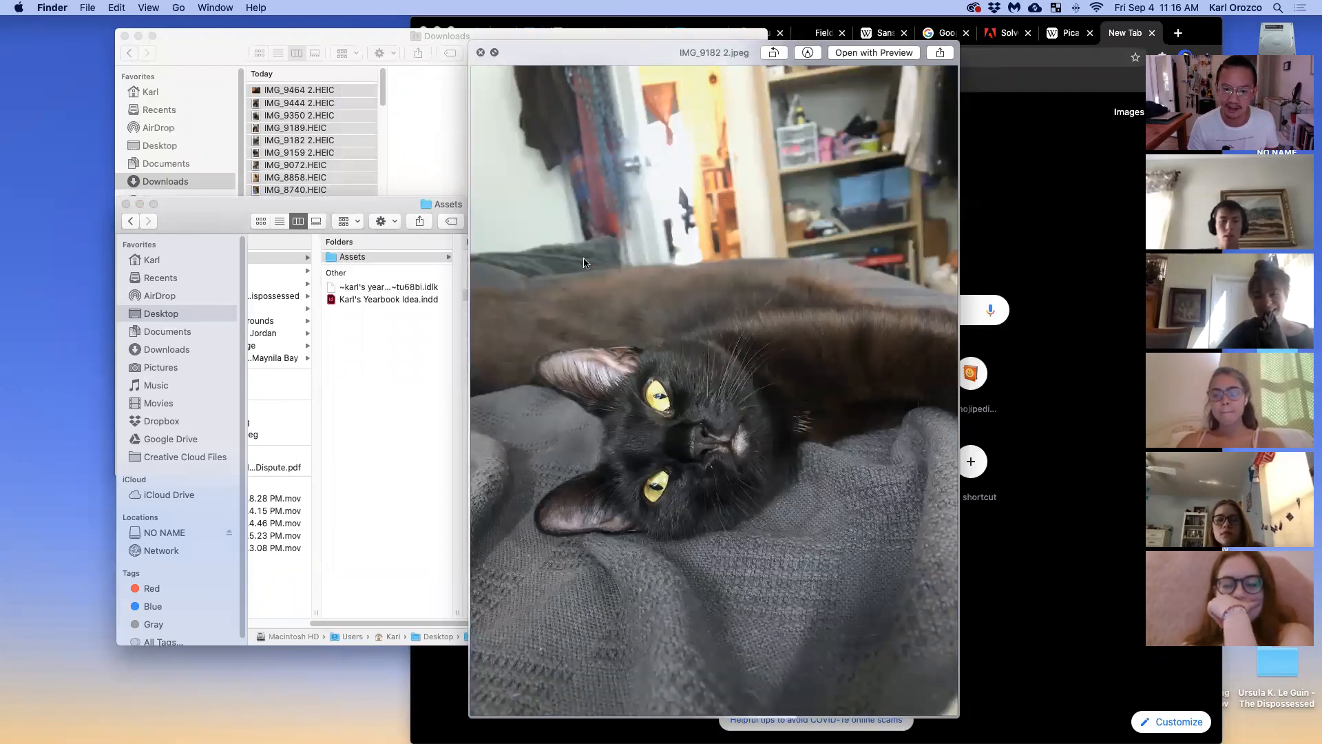
key("Down")
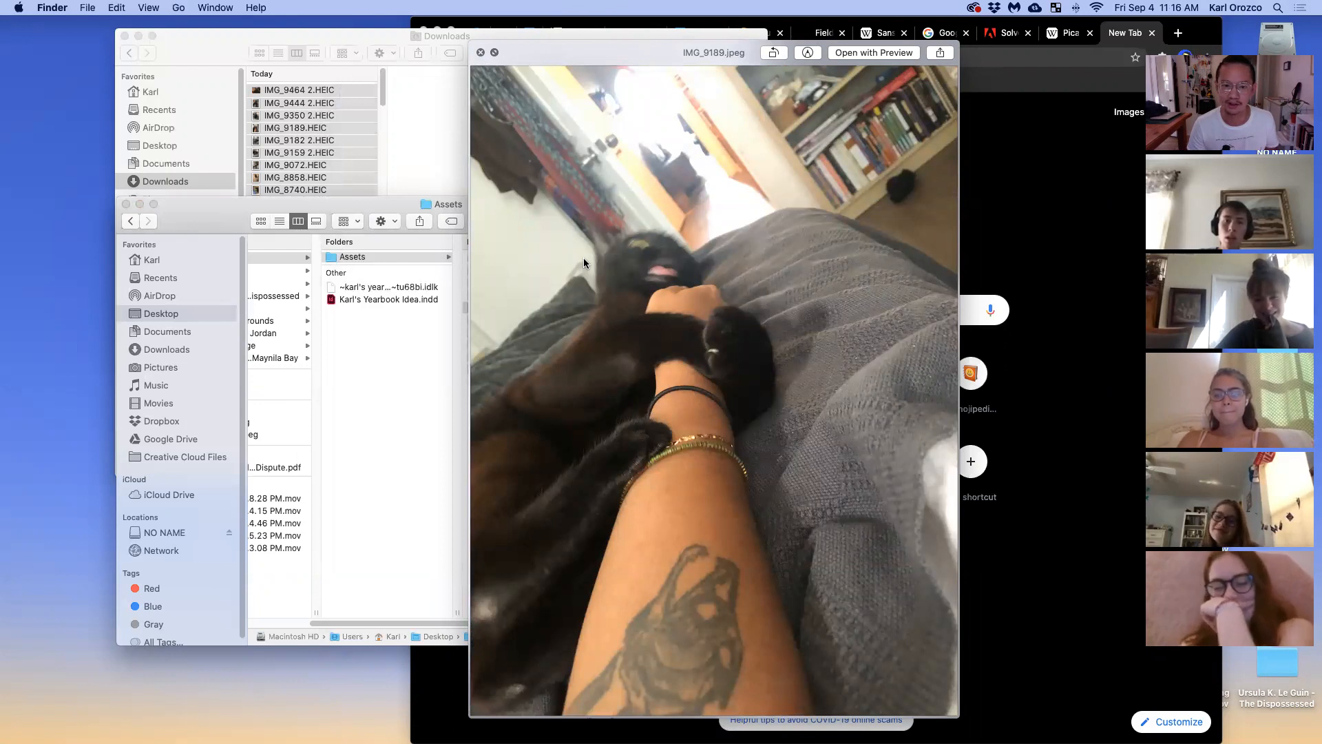
key("Up")
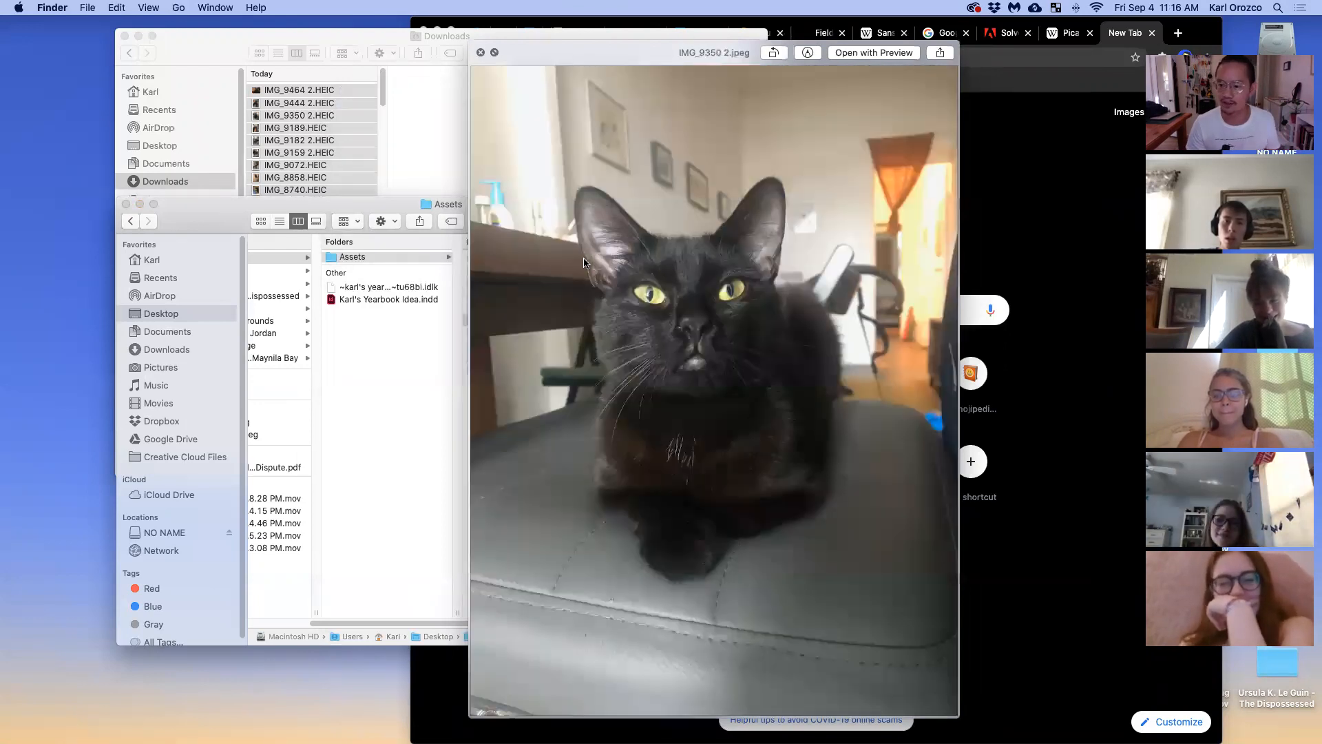
key("Up")
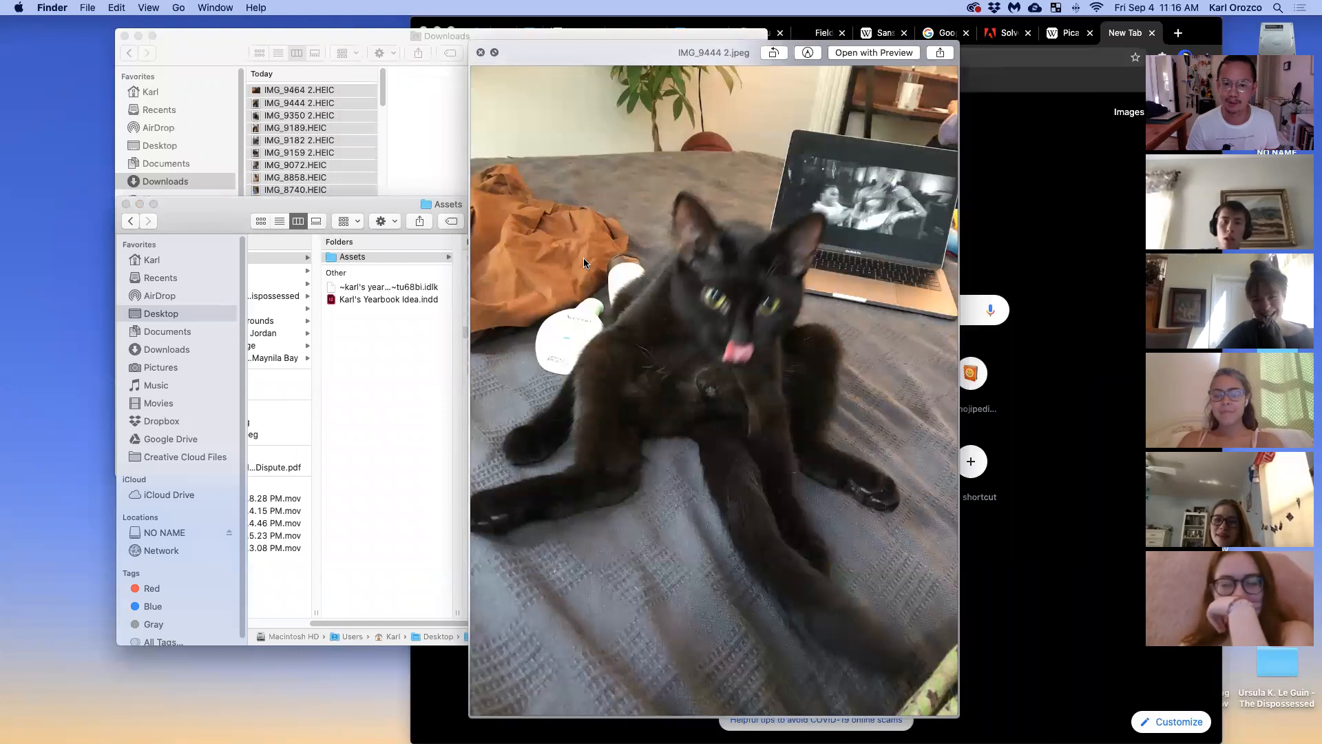
key("Up")
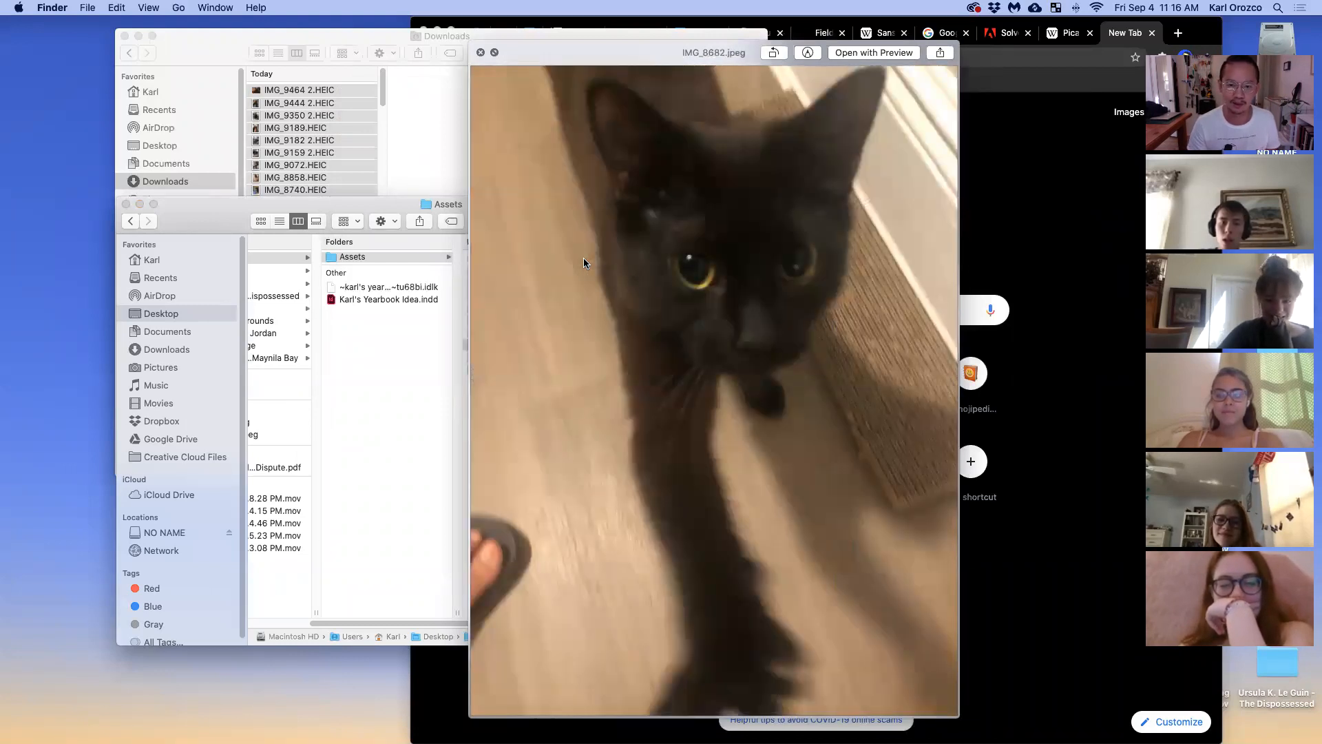
key("space")
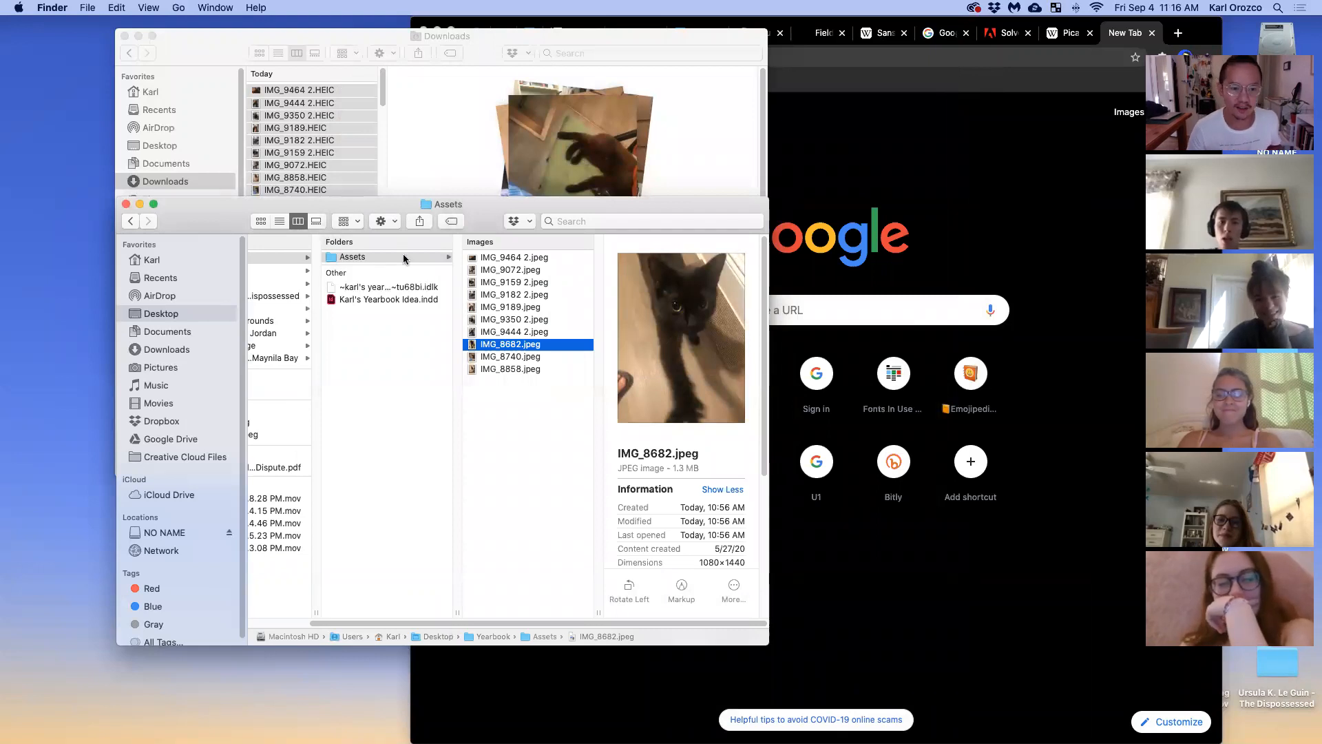
key("Down")
key("Down")
key("super+a")
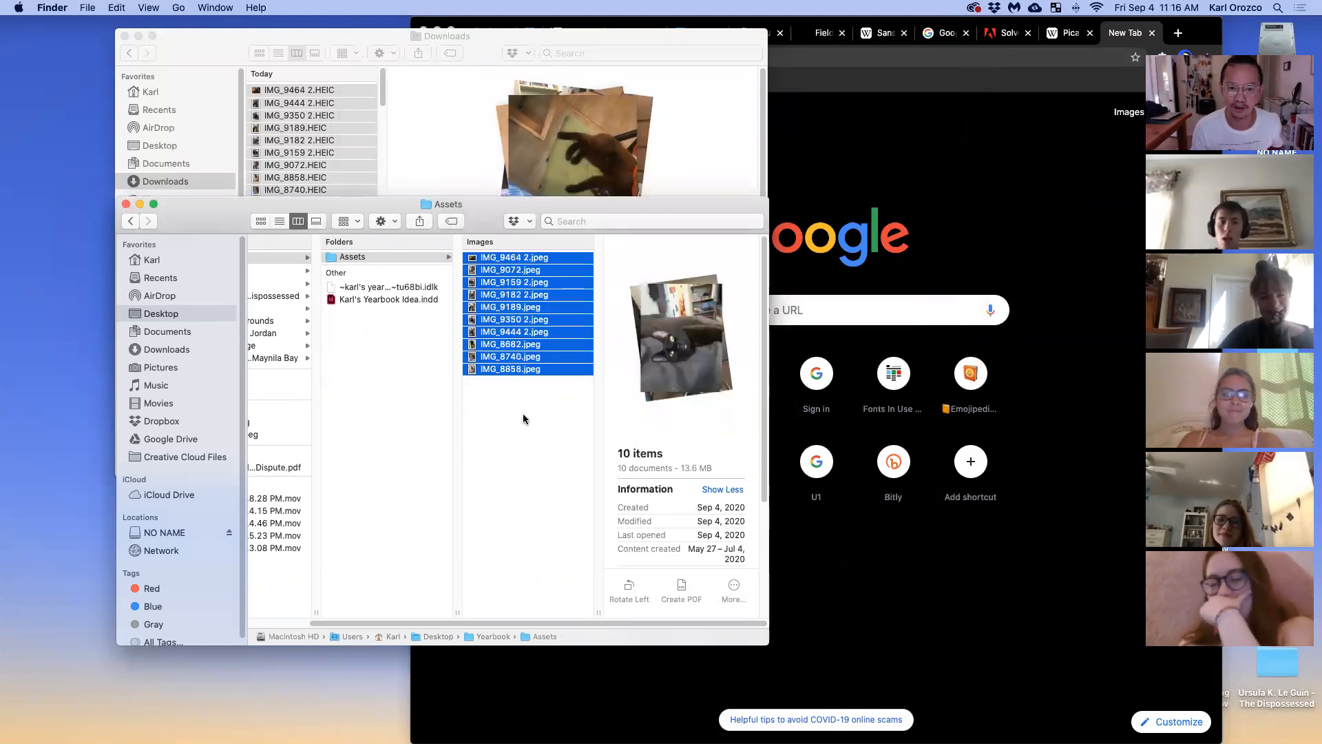
left_click(523, 434)
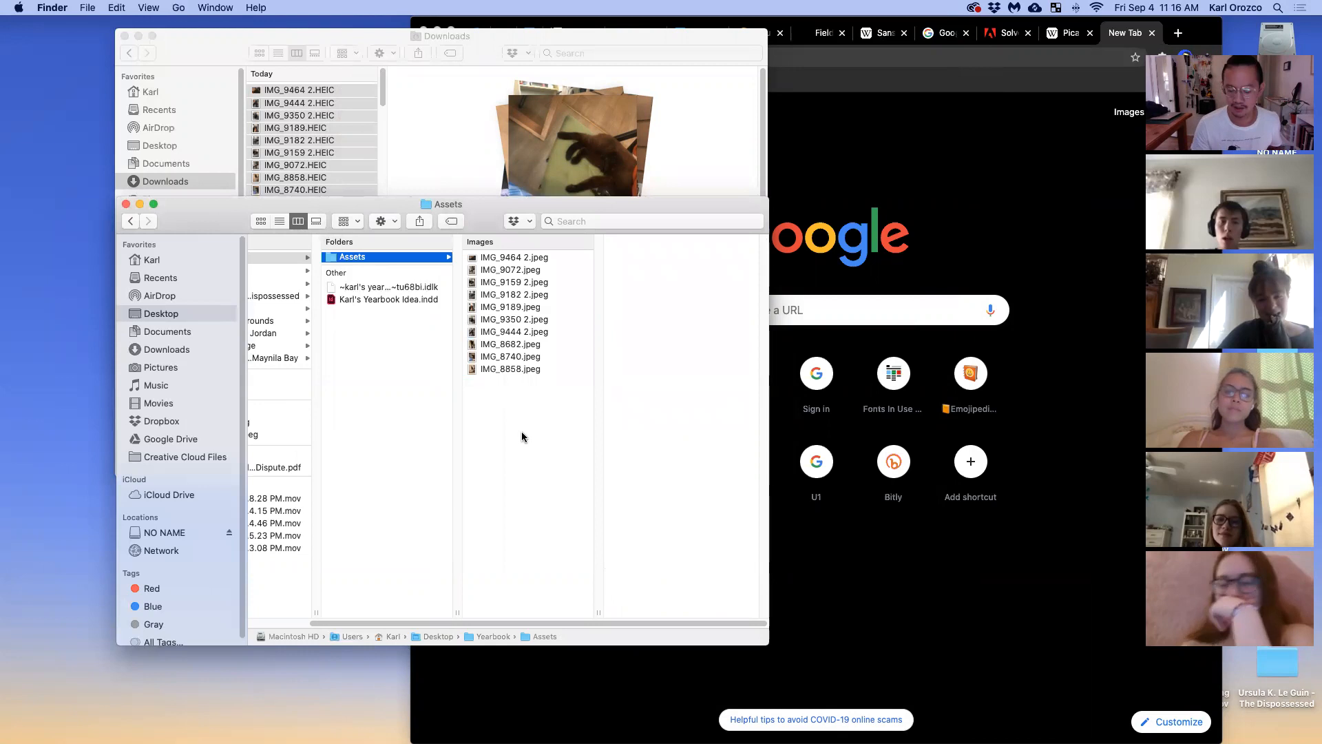
Highlight the TextEdit outline from "InDesign Party" through "2. Folders & Saving", and return to the InDesign document
key("ctrl+Right")
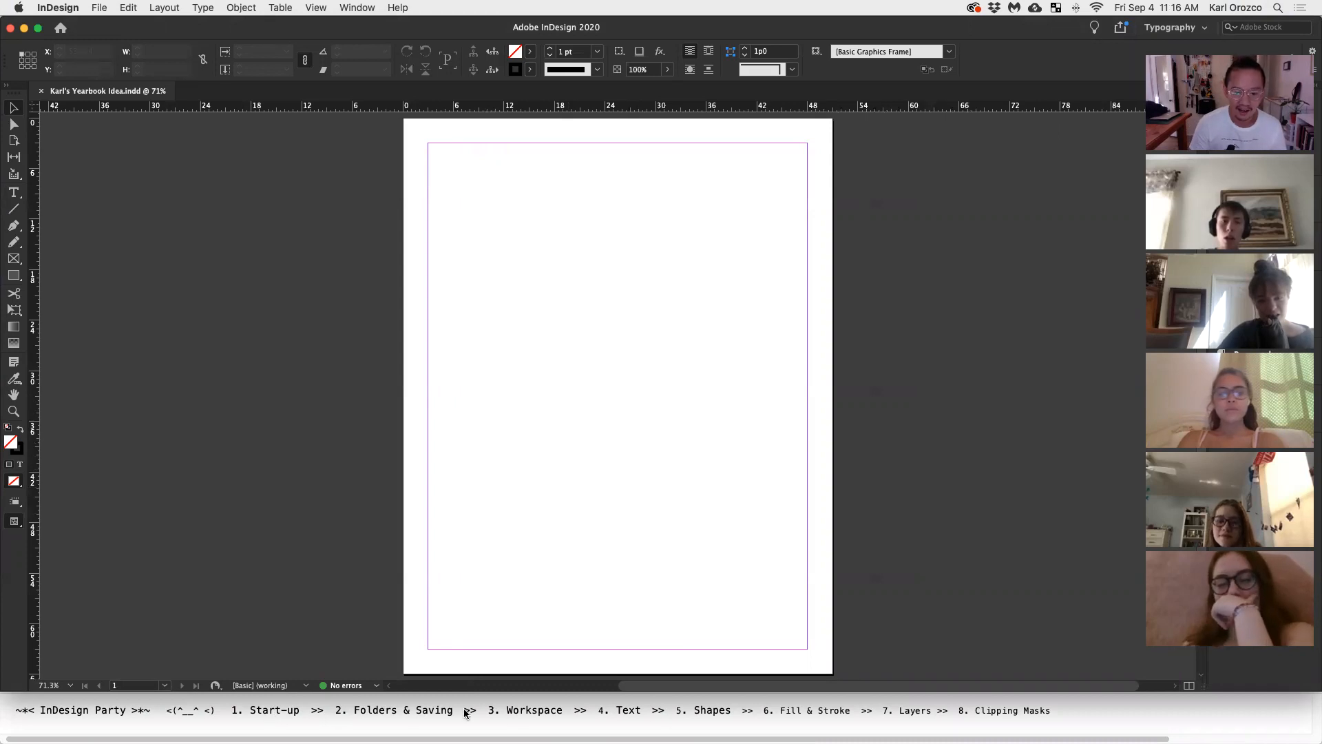
left_click(401, 711)
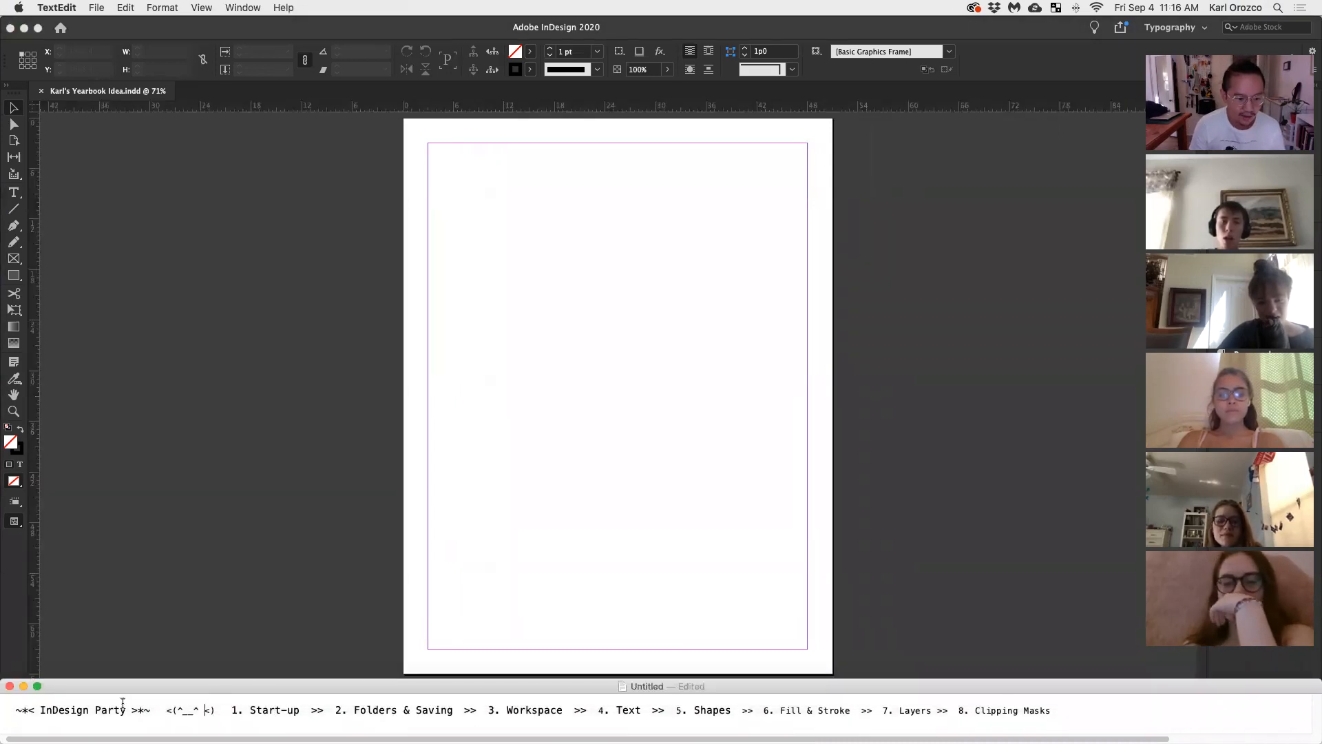
left_click_drag(16, 711, 457, 711)
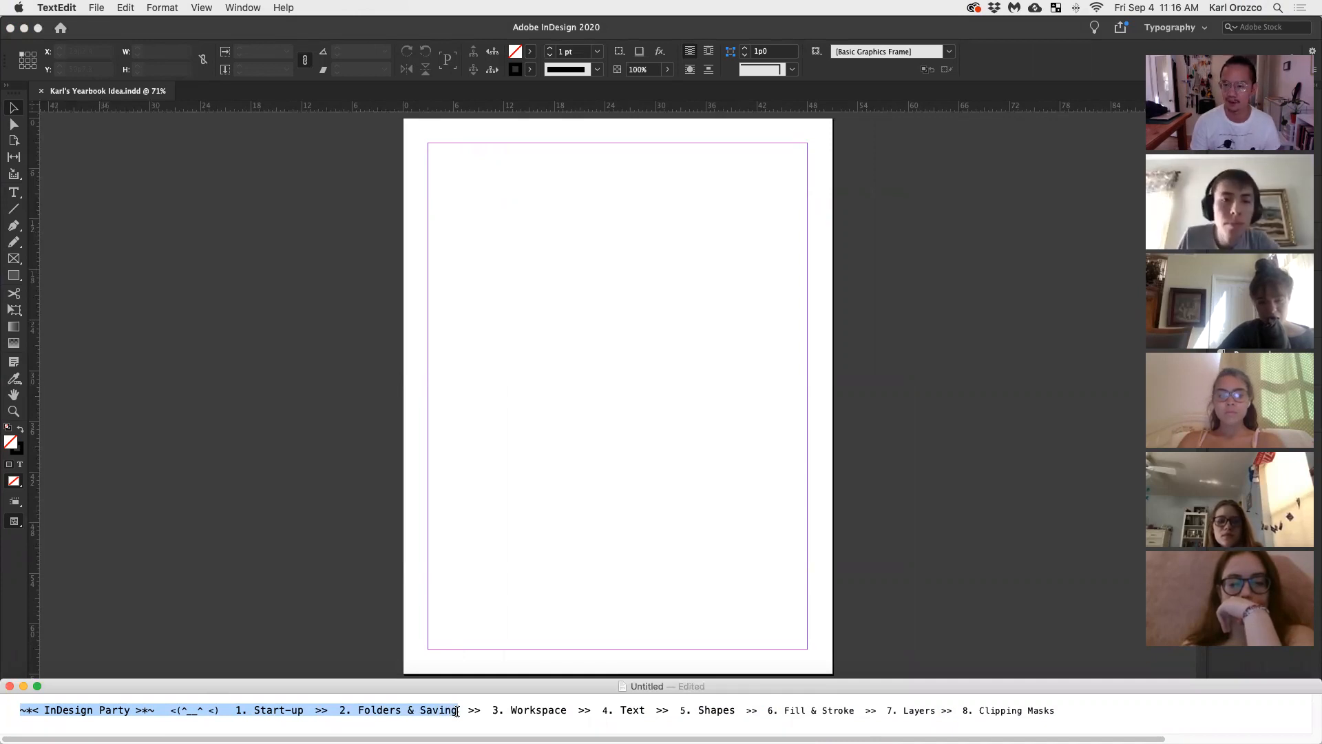
left_click(1000, 445)
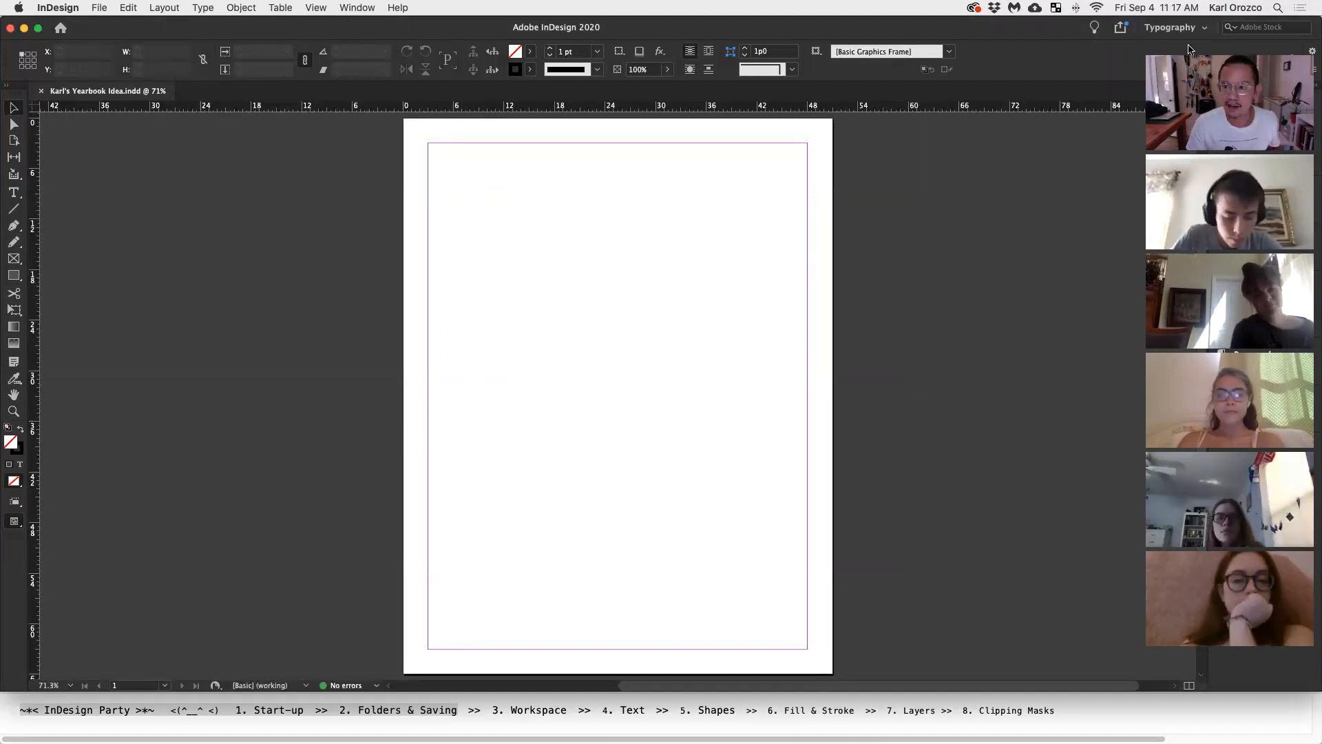
Switch the InDesign workspace to Essentials
left_click_drag(1190, 48, 1014, 71)
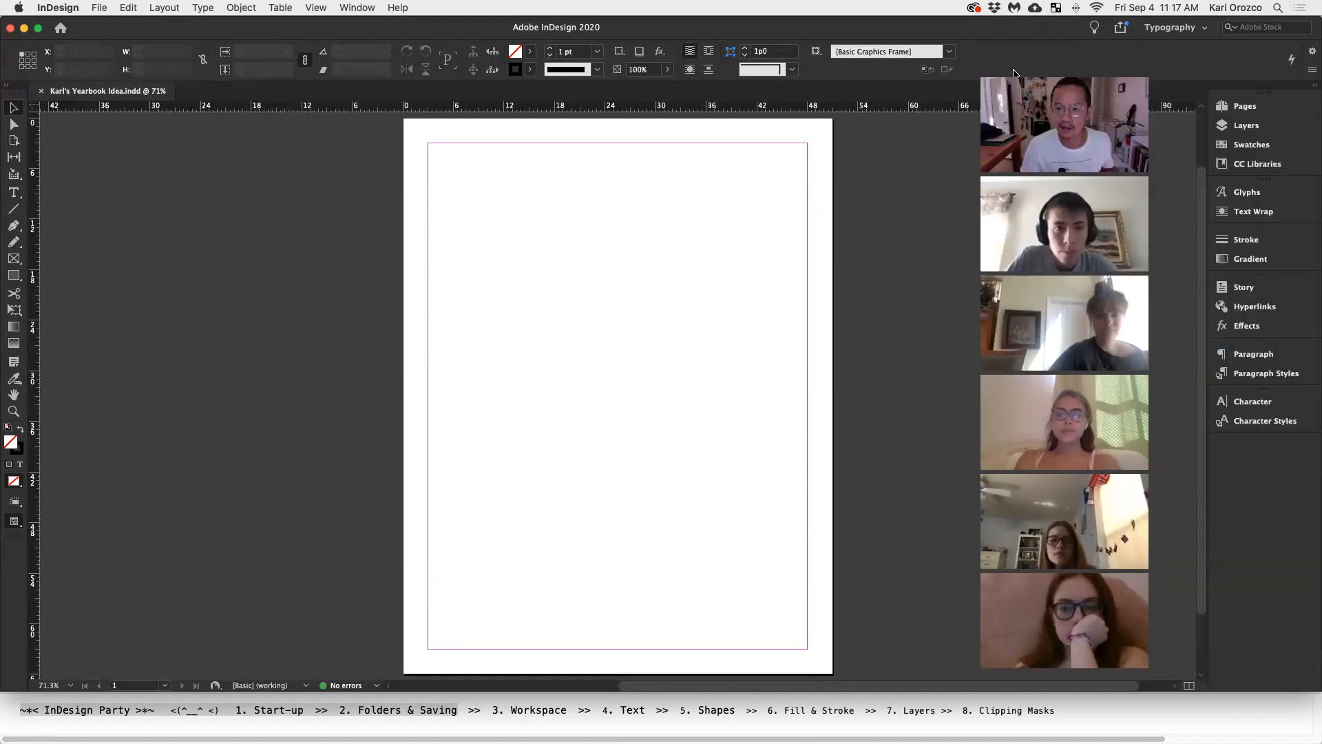
left_click(1019, 72)
left_click(1003, 72)
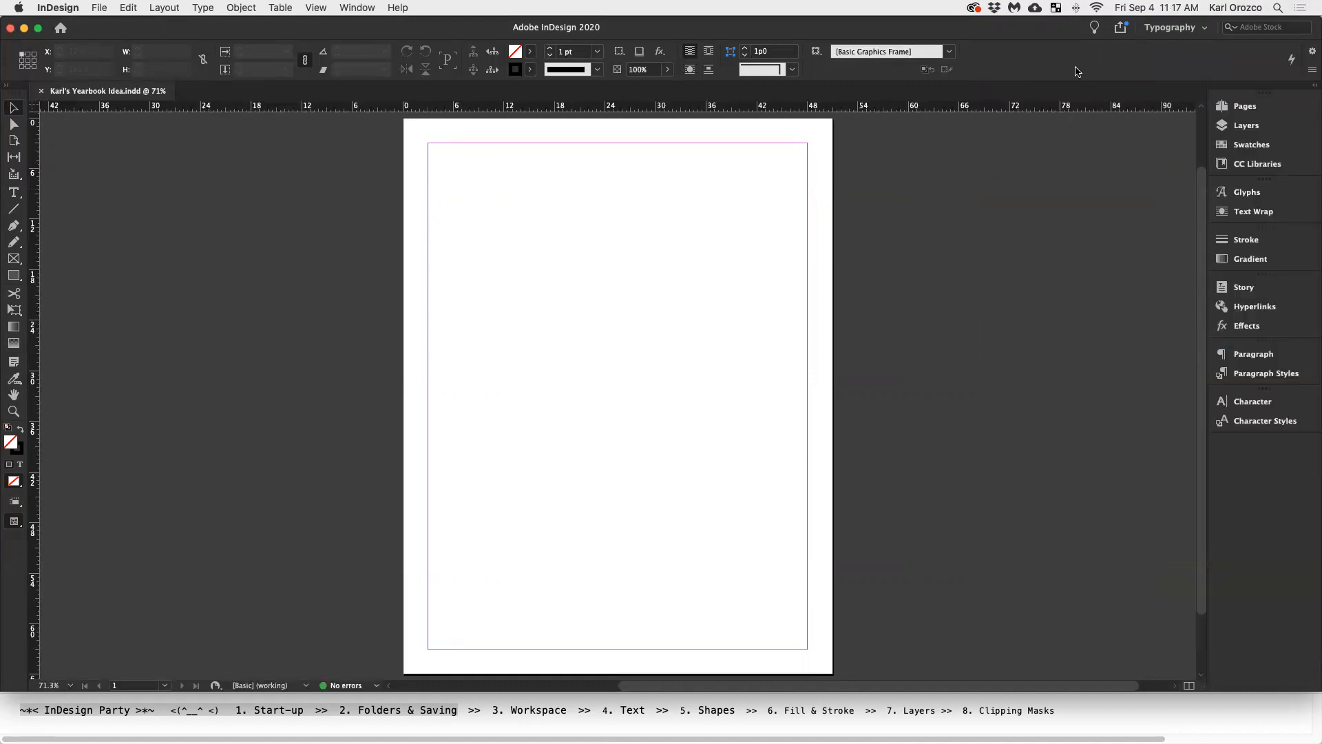
left_click(1202, 28)
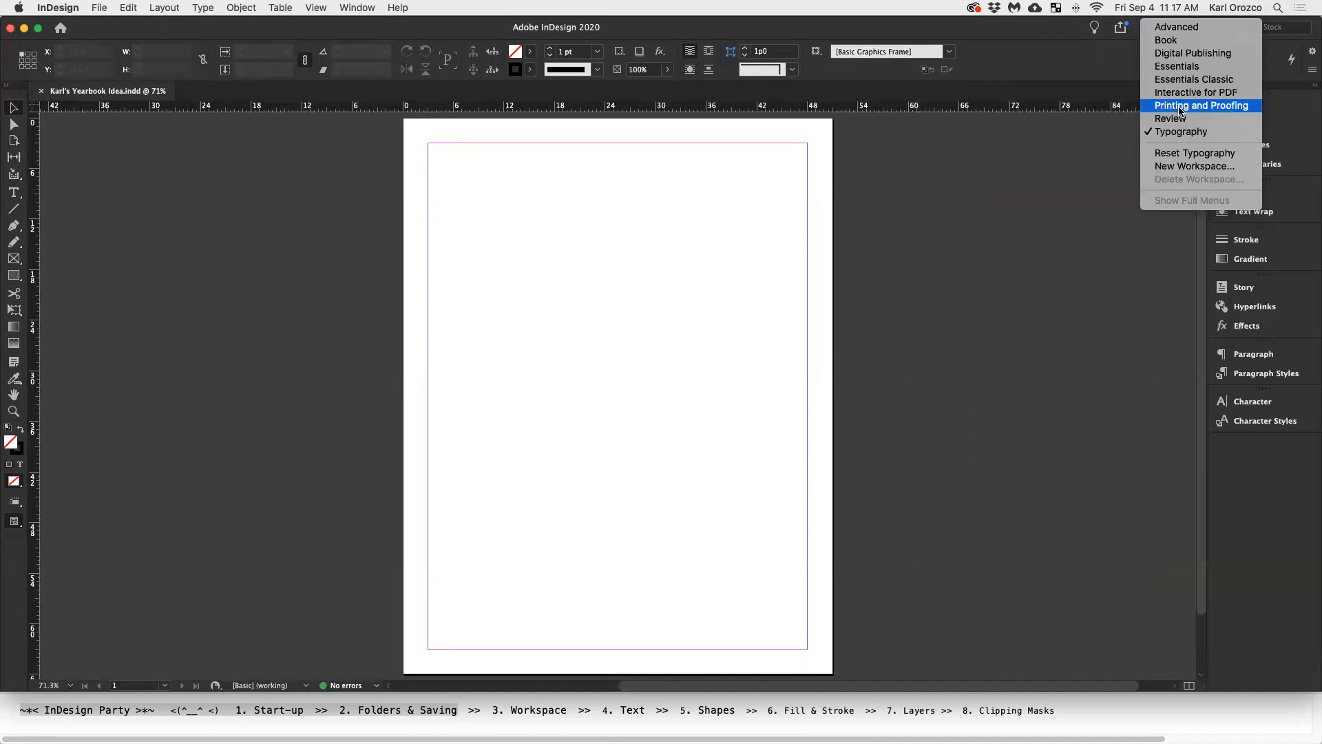
left_click(1118, 257)
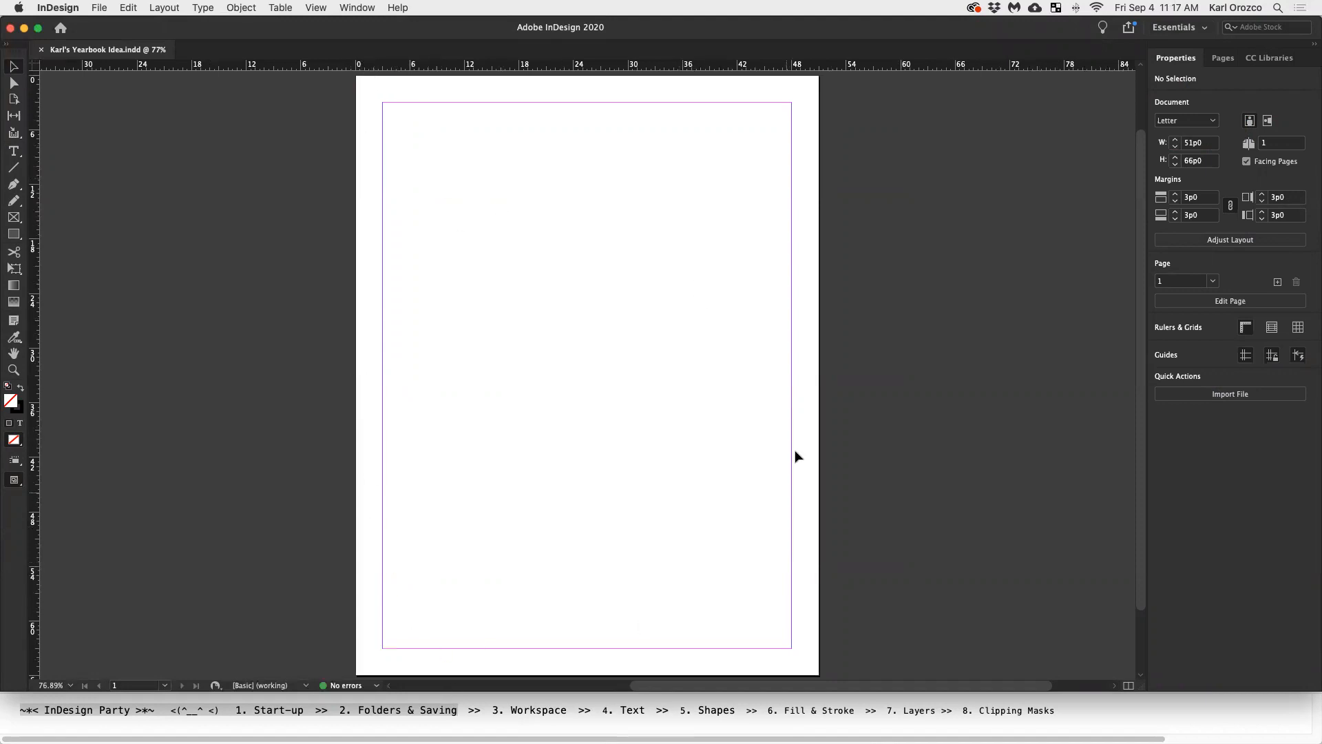
Zoom out to 12.5% to view the page within its pasteboard, and zoom back in to 50%
key("super+minus")
key("super+minus")
key("super+minus")
key("super+minus")
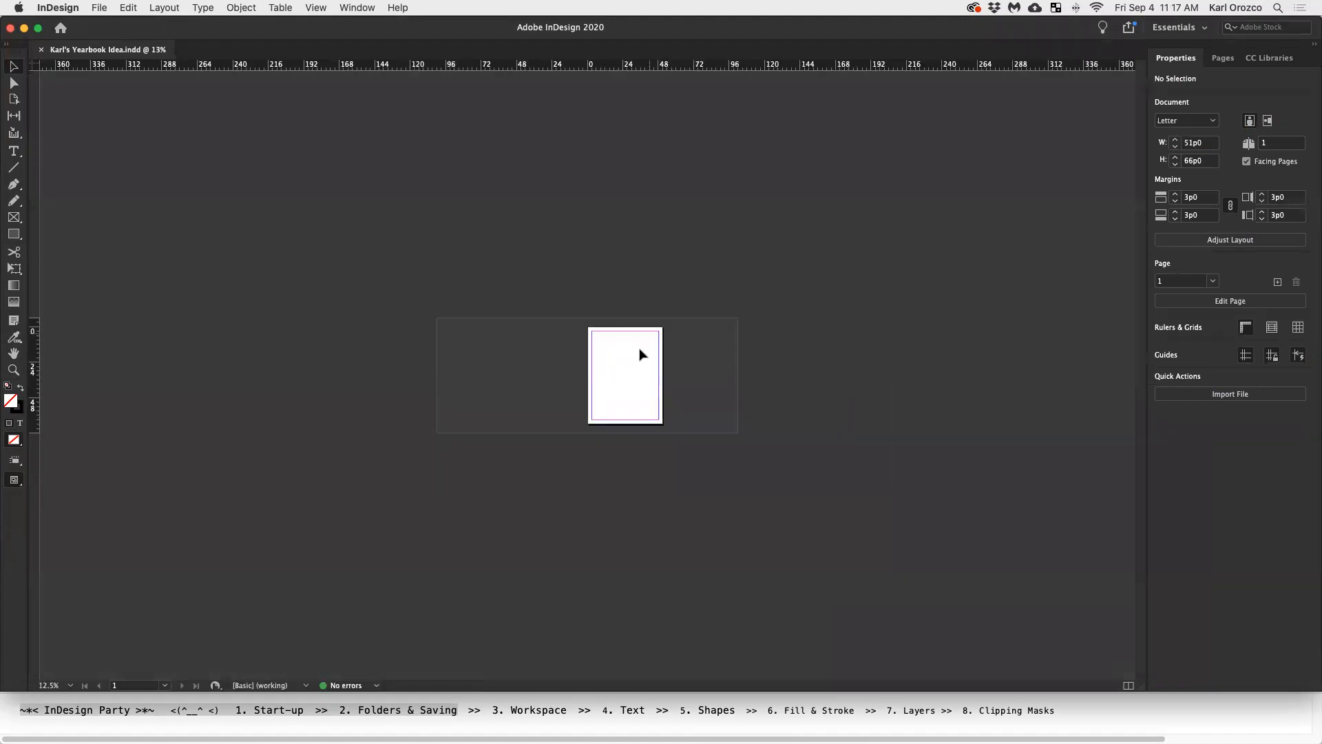
key("super+equal")
key("super+equal")
key("super+equal")
key("super+minus")
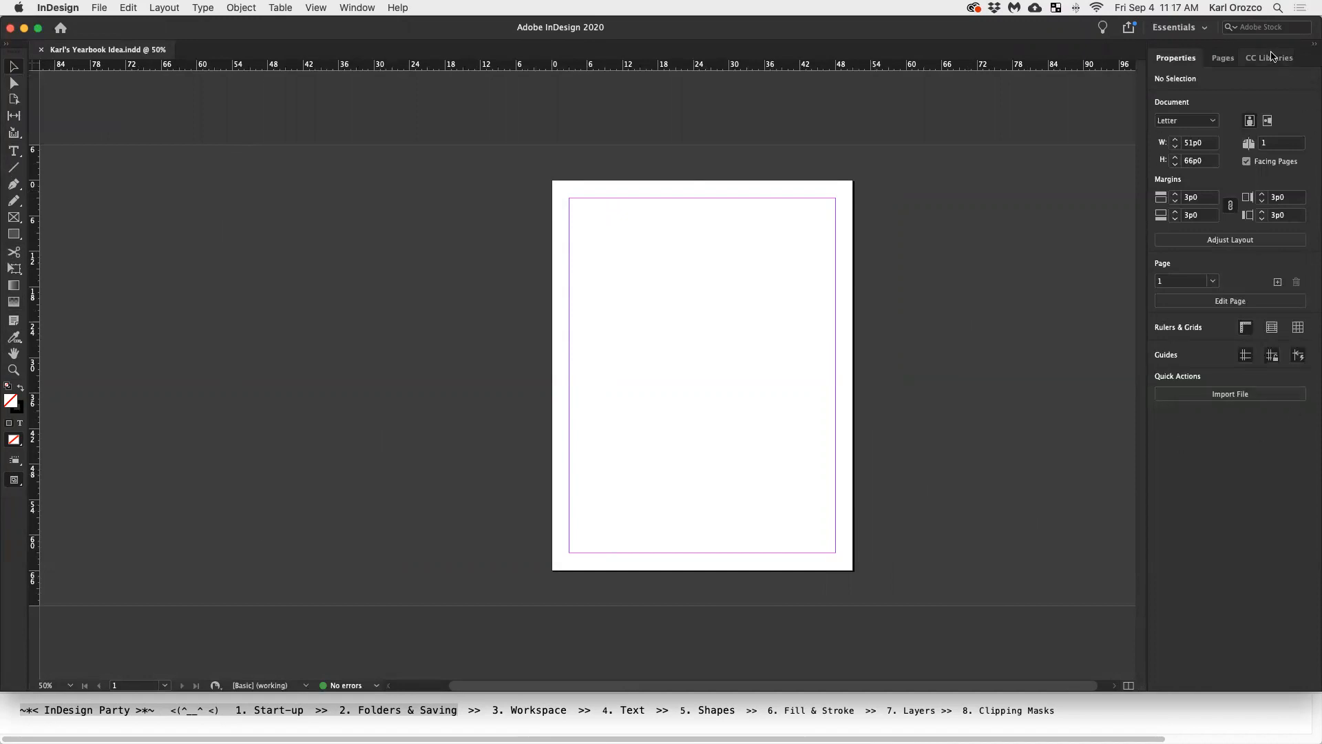
Look through the Properties, Pages and CC Libraries panels of the Essentials workspace
left_click(1233, 61)
left_click(1270, 59)
left_click(1223, 59)
left_click(1177, 60)
left_click(1224, 58)
left_click(1181, 59)
left_click(1224, 60)
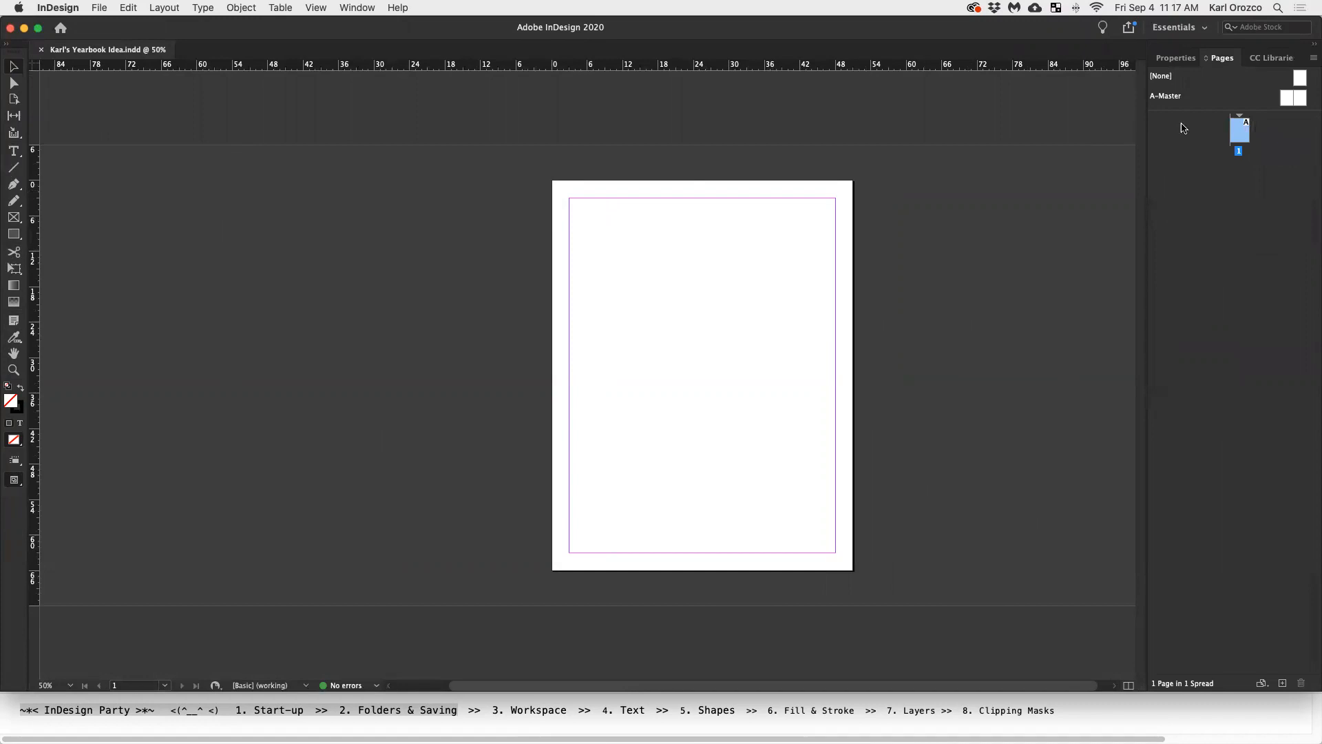
left_click(1280, 59)
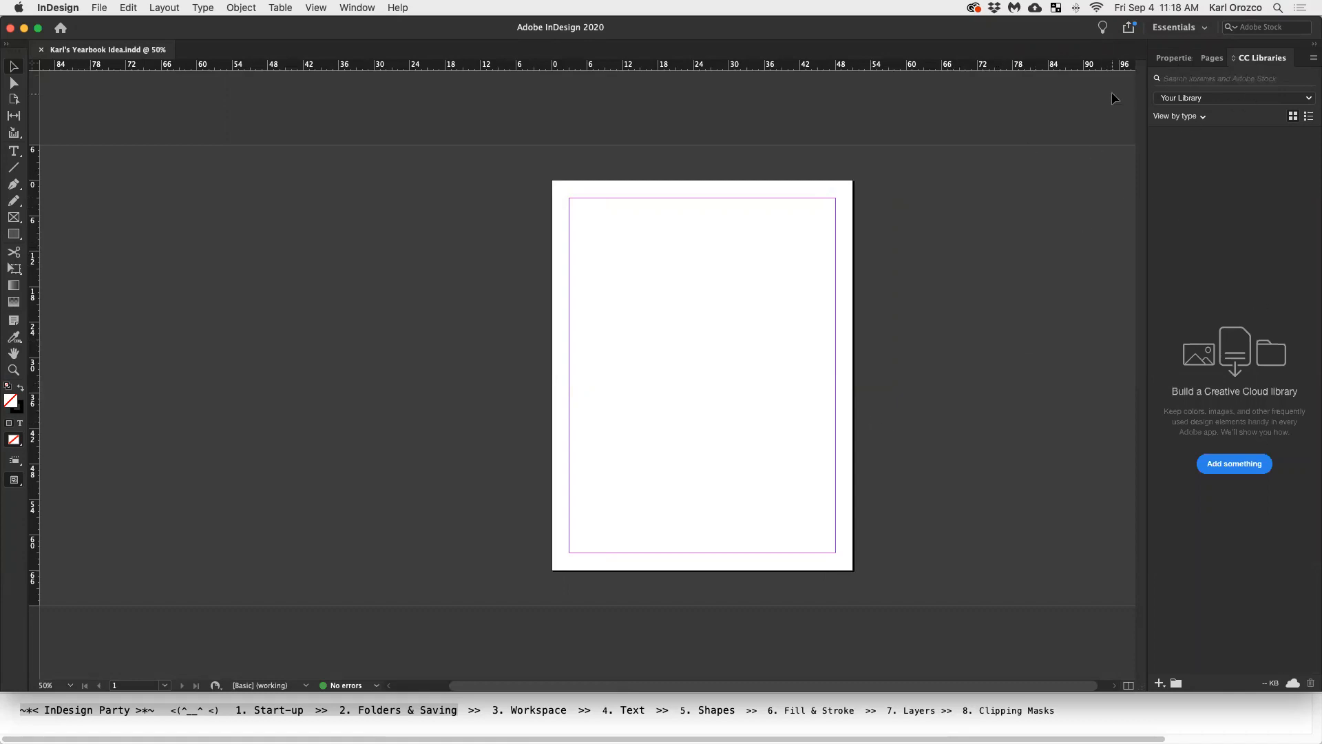
Switch the workspace to Typography and look through its Character, Layers, Pages and Stroke panels
left_click(1187, 34)
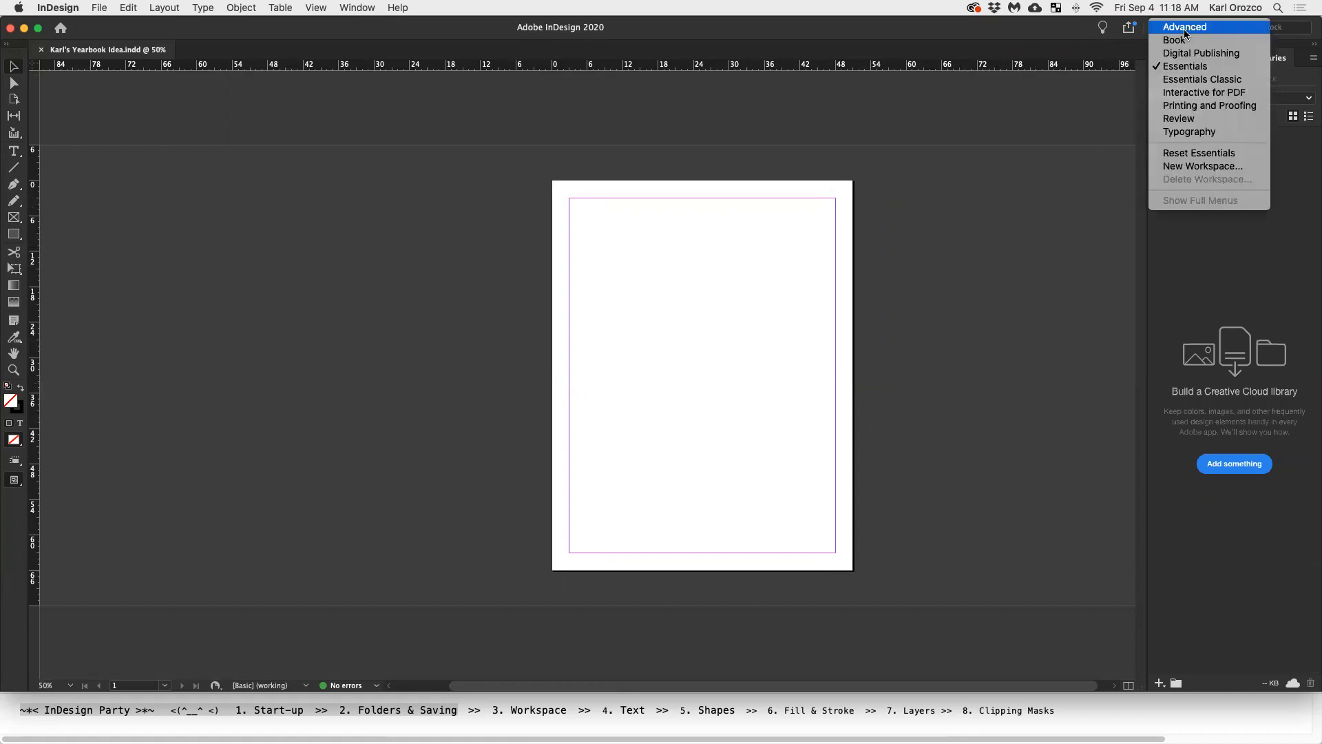
left_click(1195, 132)
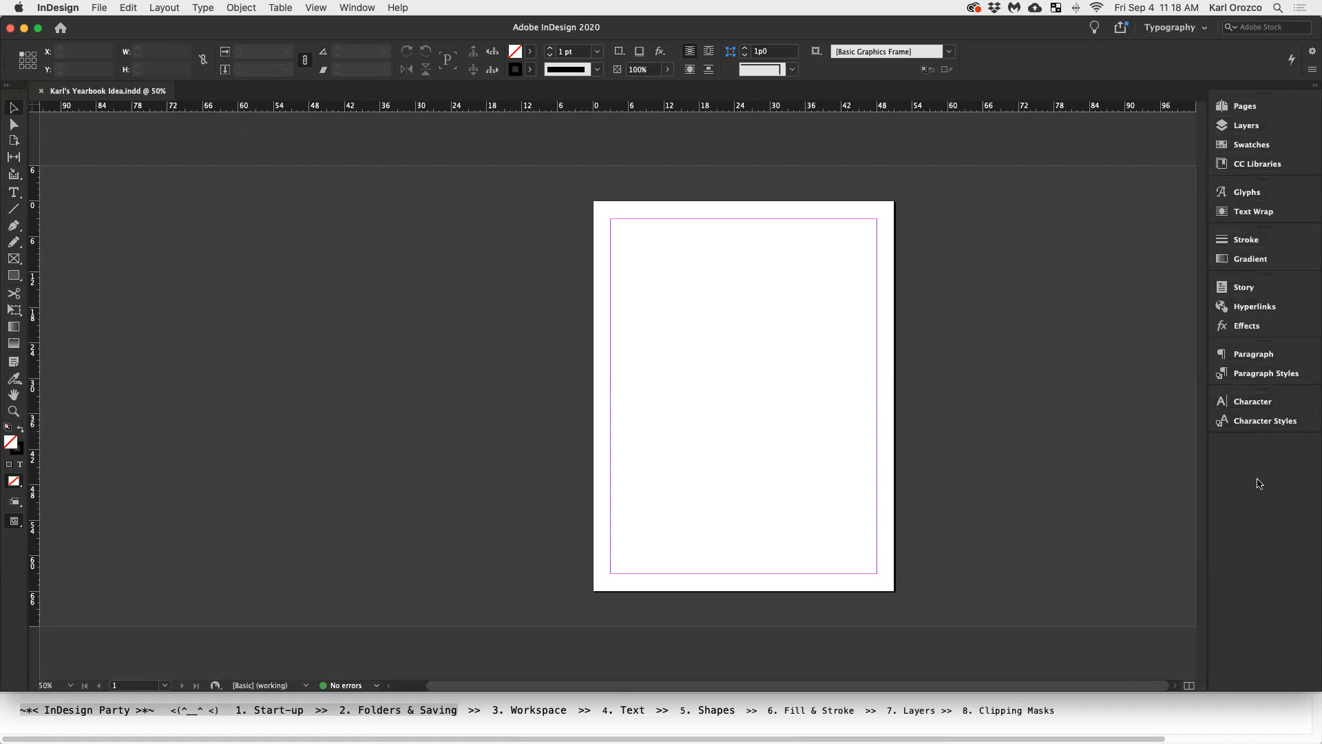
left_click(1273, 404)
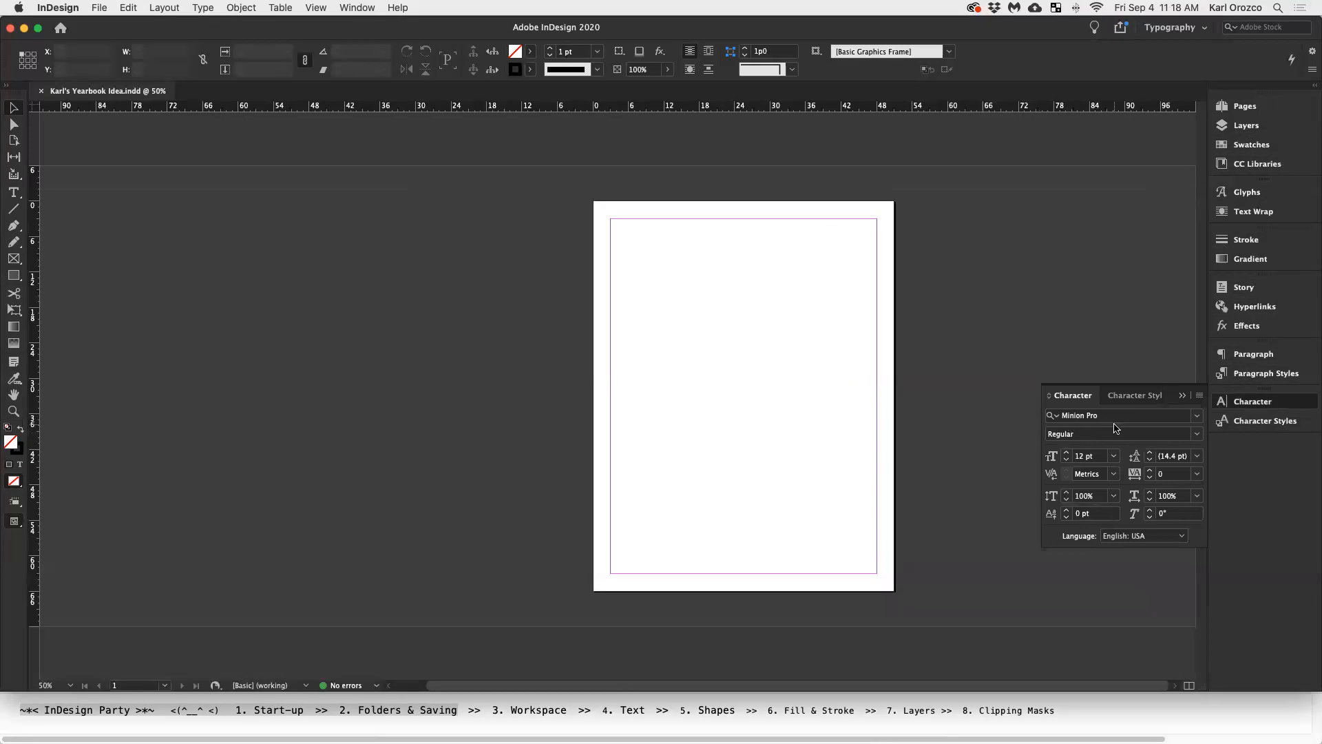
left_click(1273, 130)
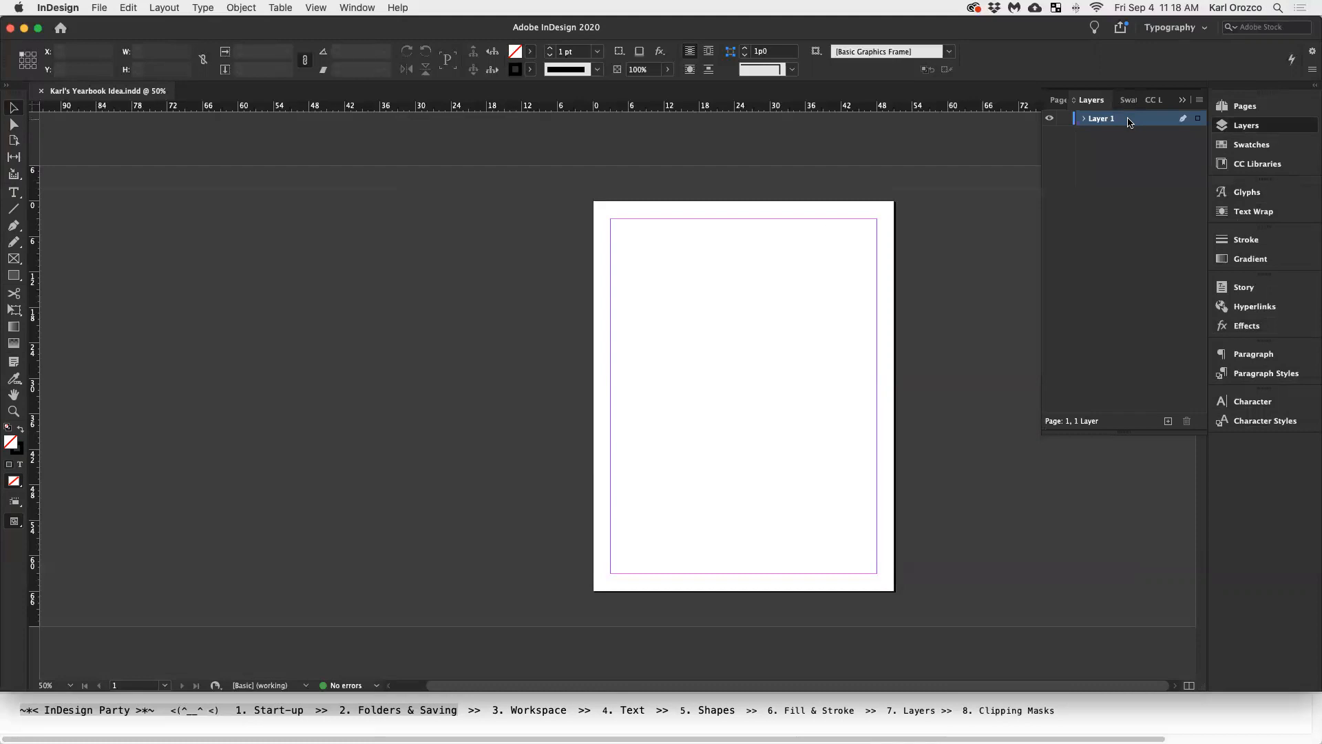
left_click(1265, 108)
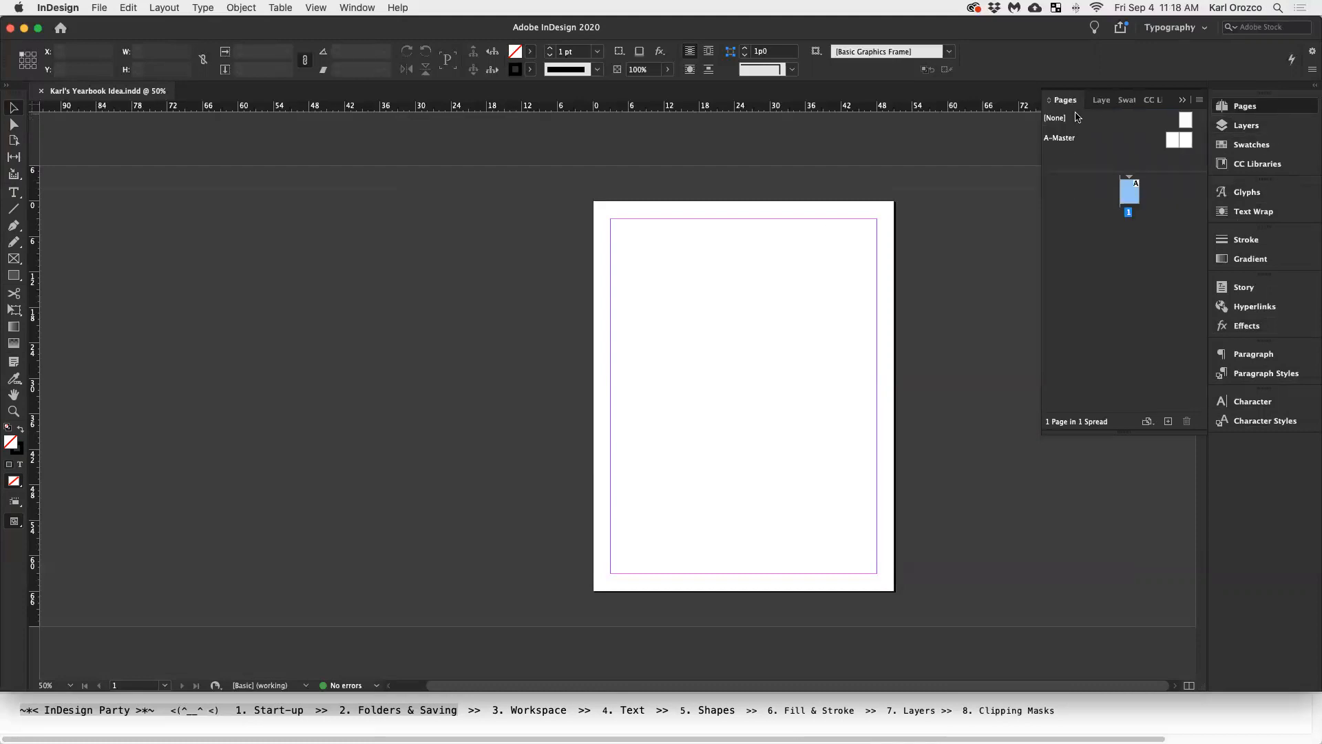
left_click(1277, 240)
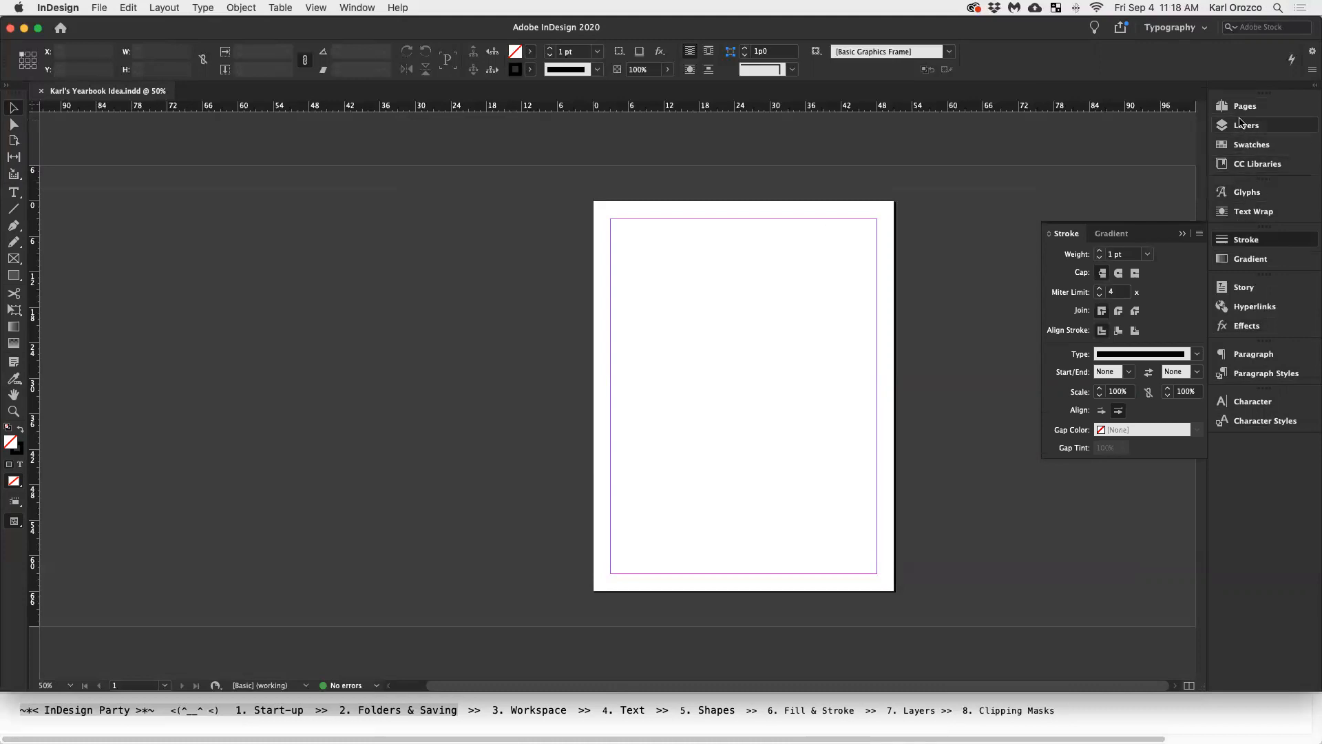
left_click(1183, 234)
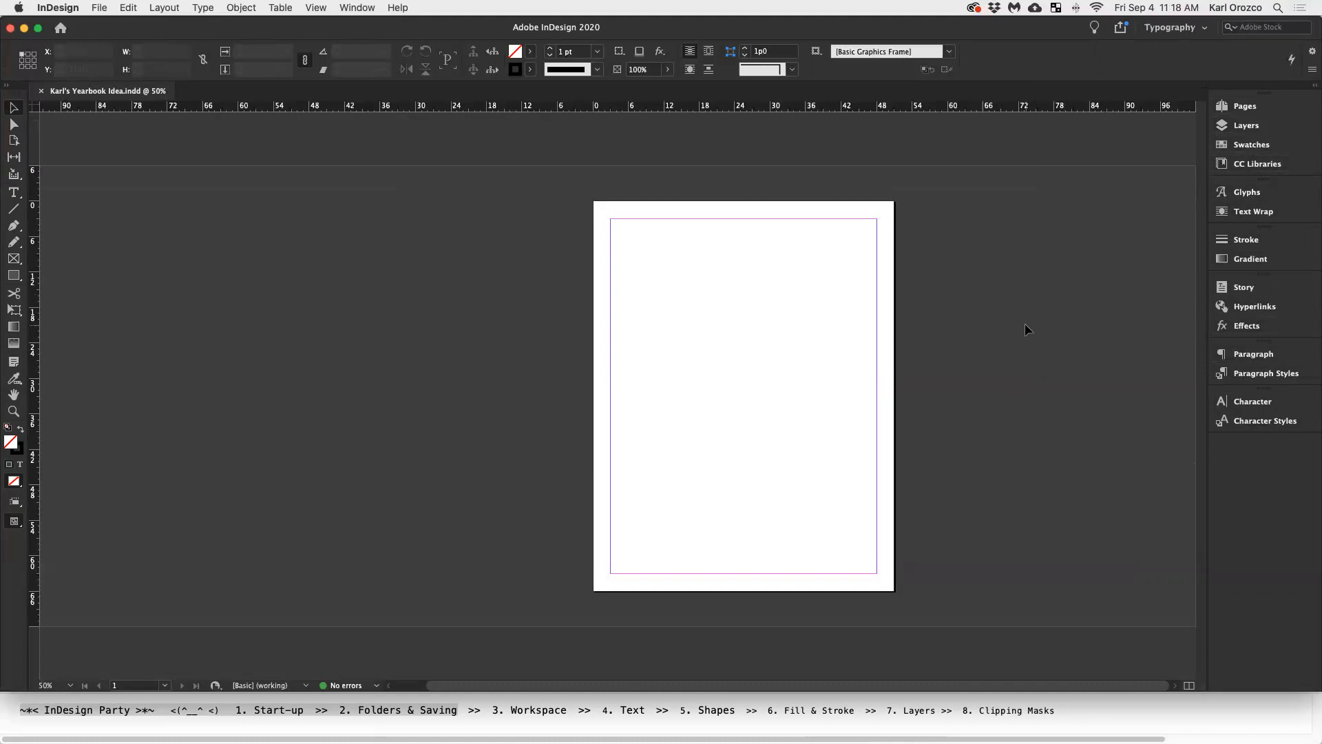
scroll(1026, 330, "up", 2)
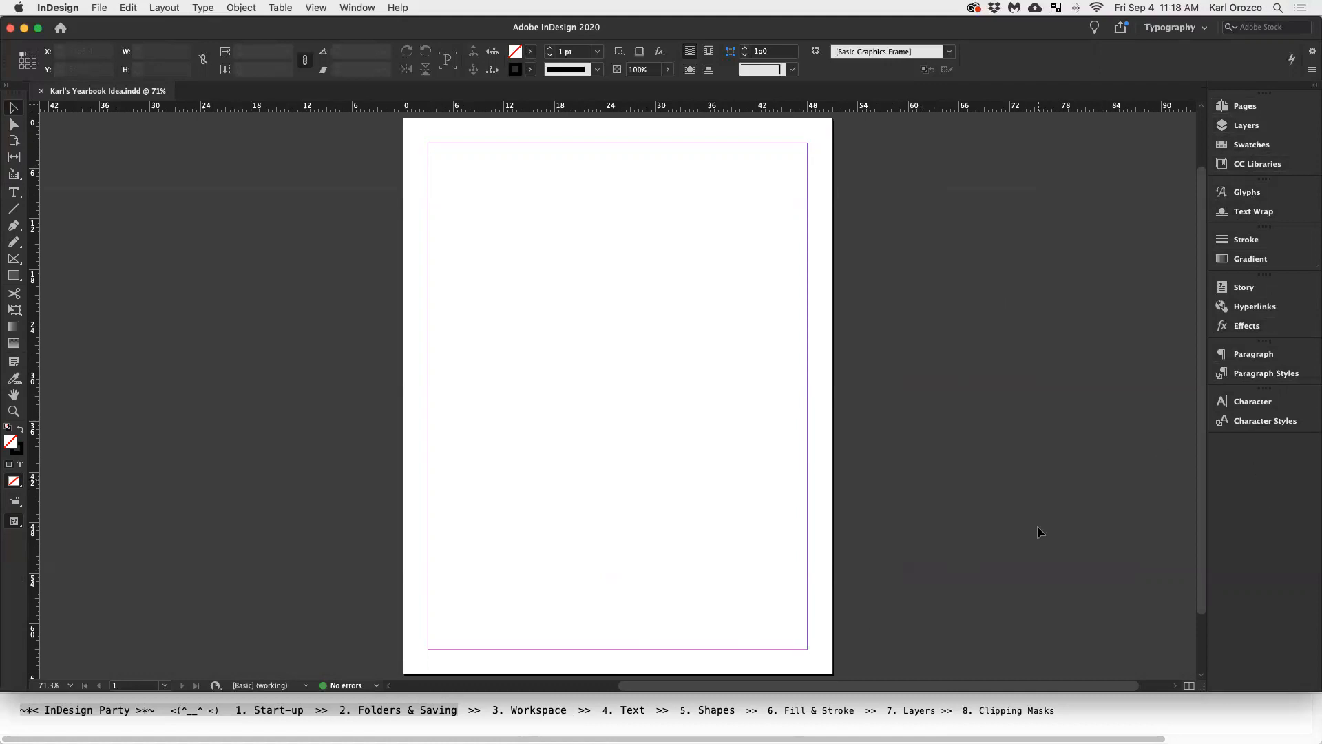
Highlight the TextEdit outline from "InDesign Party" through "3. Workspace", and return to the InDesign document
left_click(573, 710)
left_click_drag(569, 710, 9, 709)
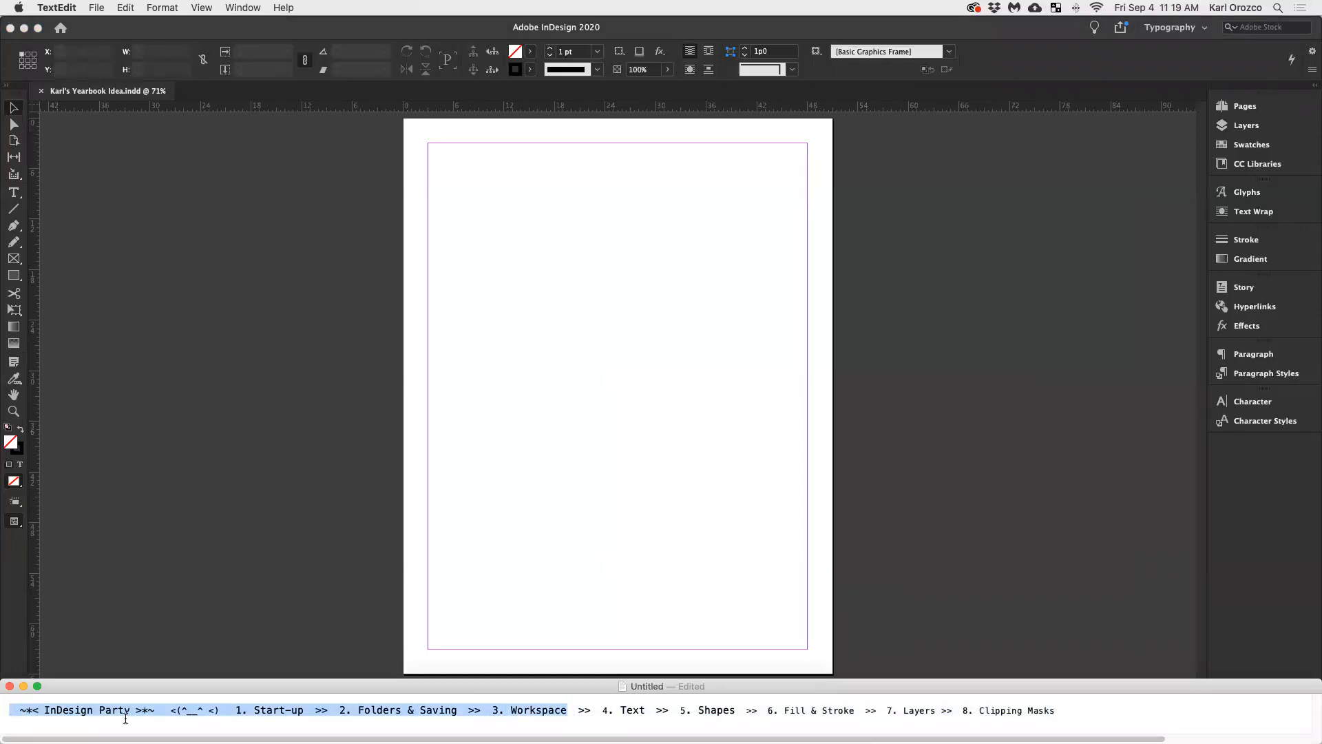
left_click(881, 642)
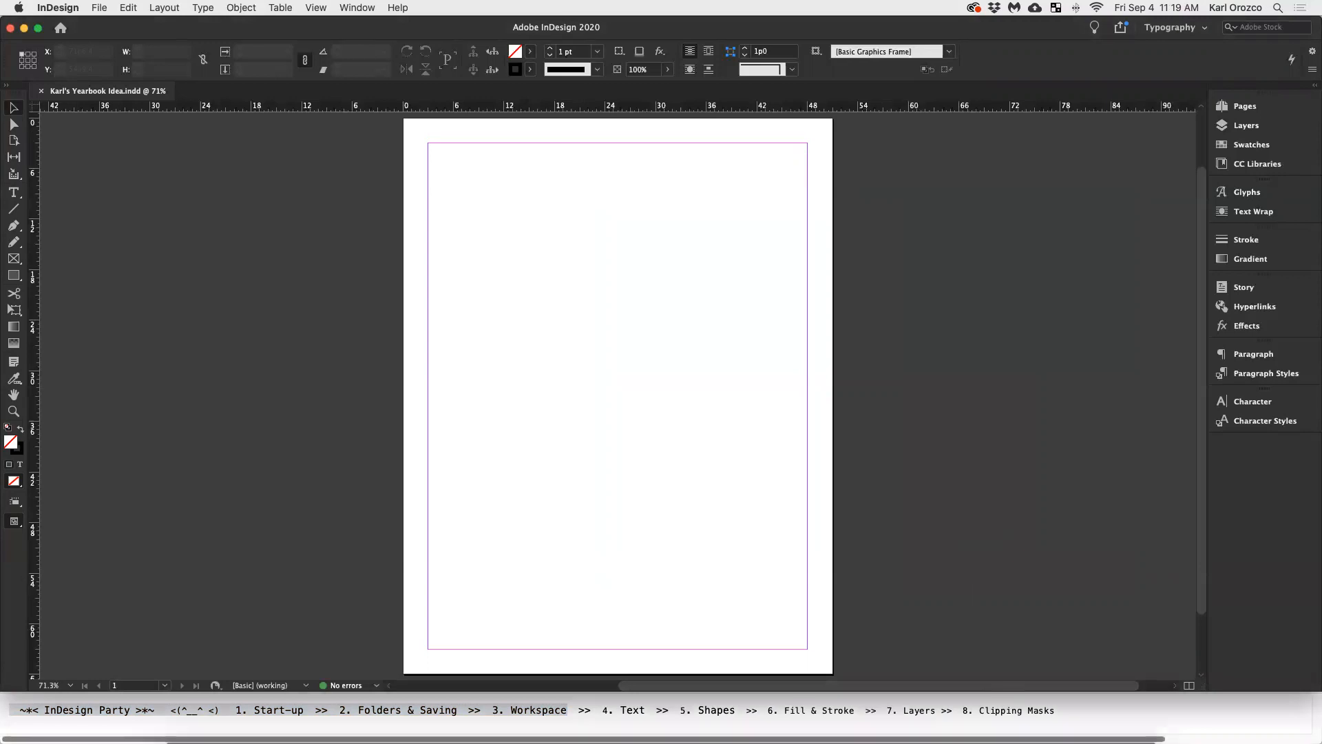
Add two pages after page 1 using the Pages panel, and collapse the panel
key("super+minus")
key("super+minus")
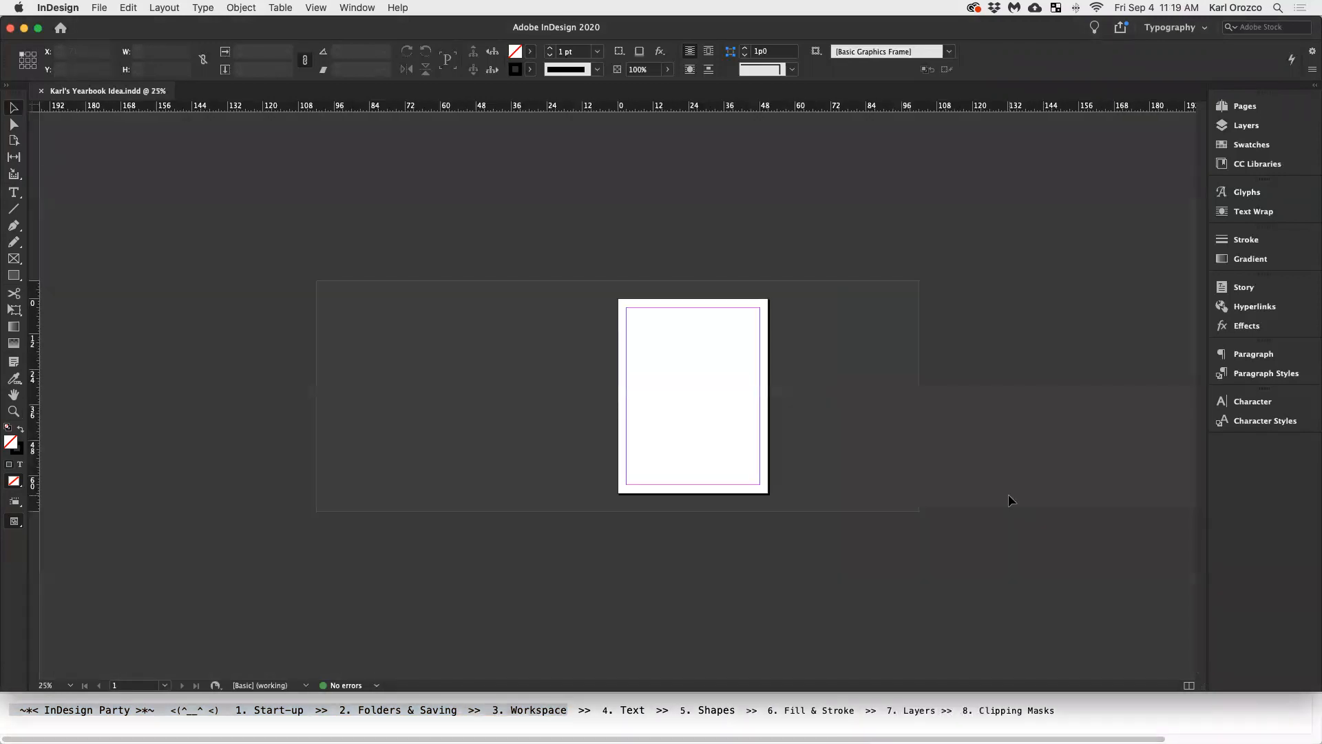
key("super+equal")
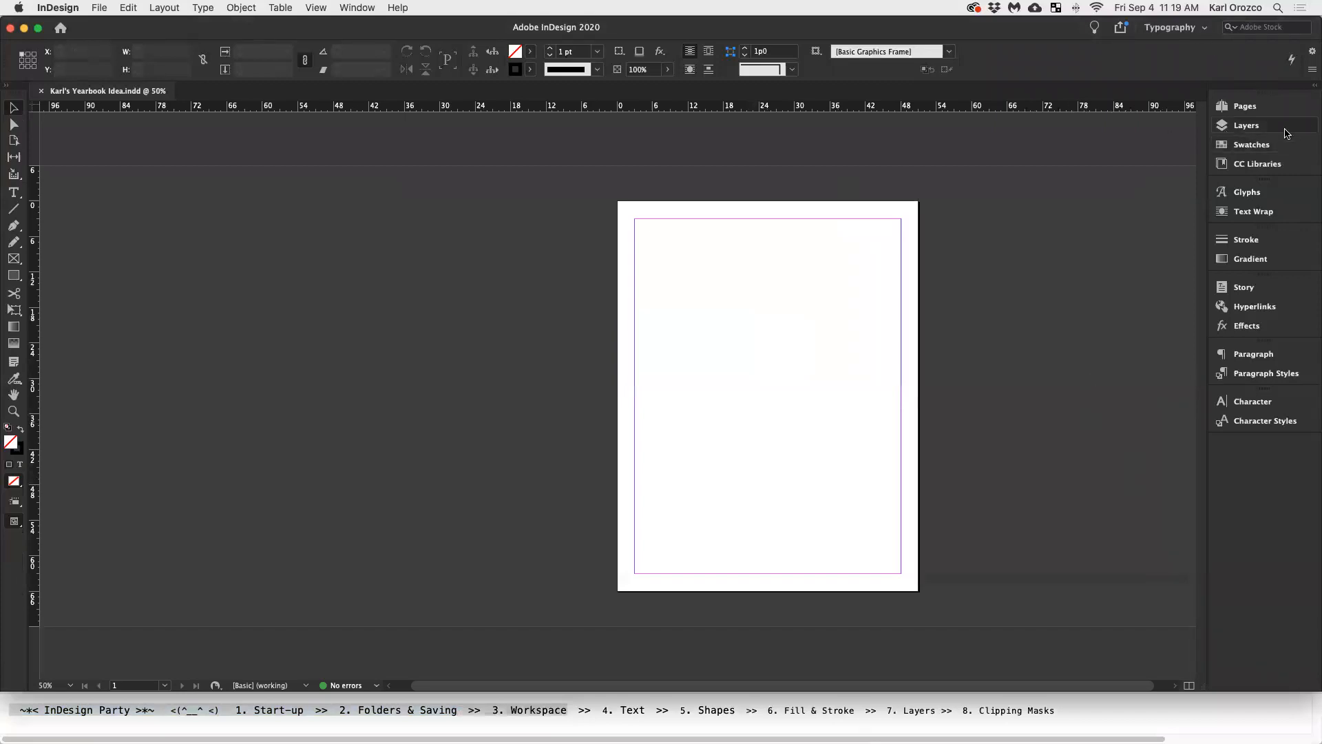
left_click(1247, 106)
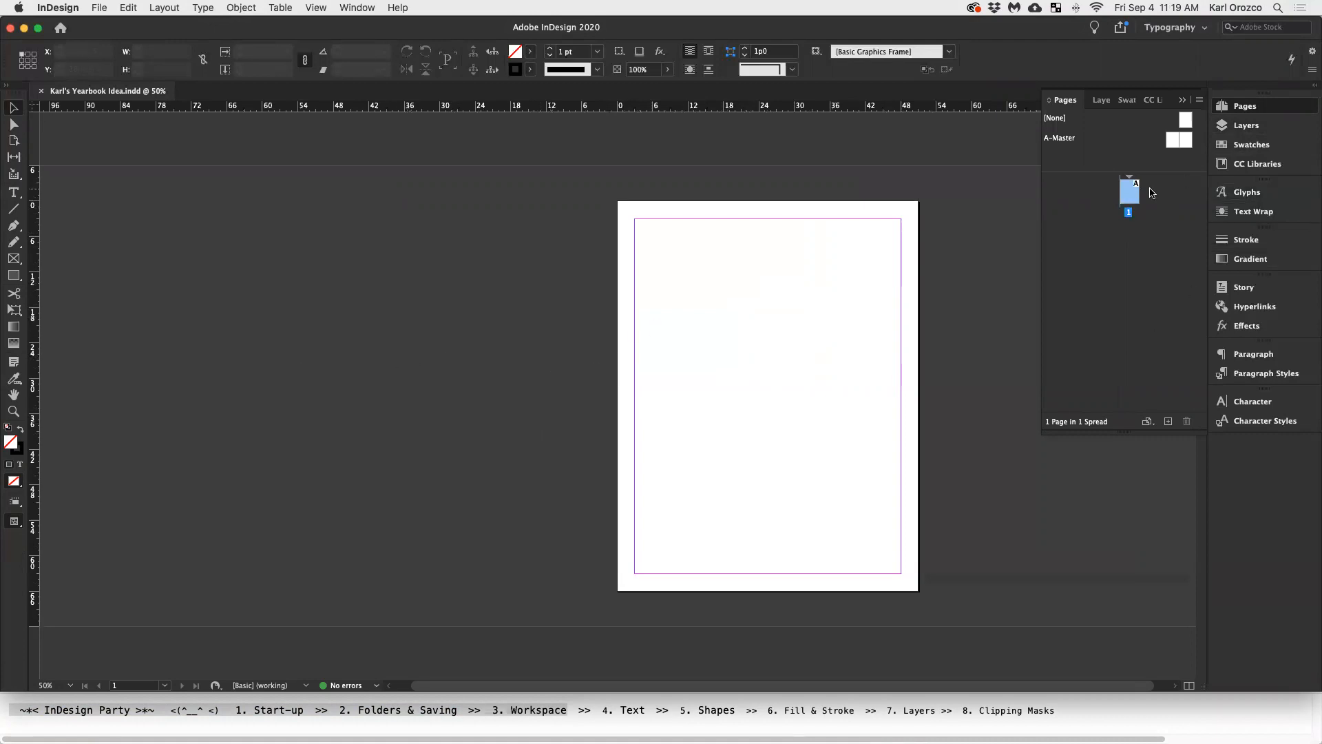
left_click(1169, 421)
left_click(1169, 422)
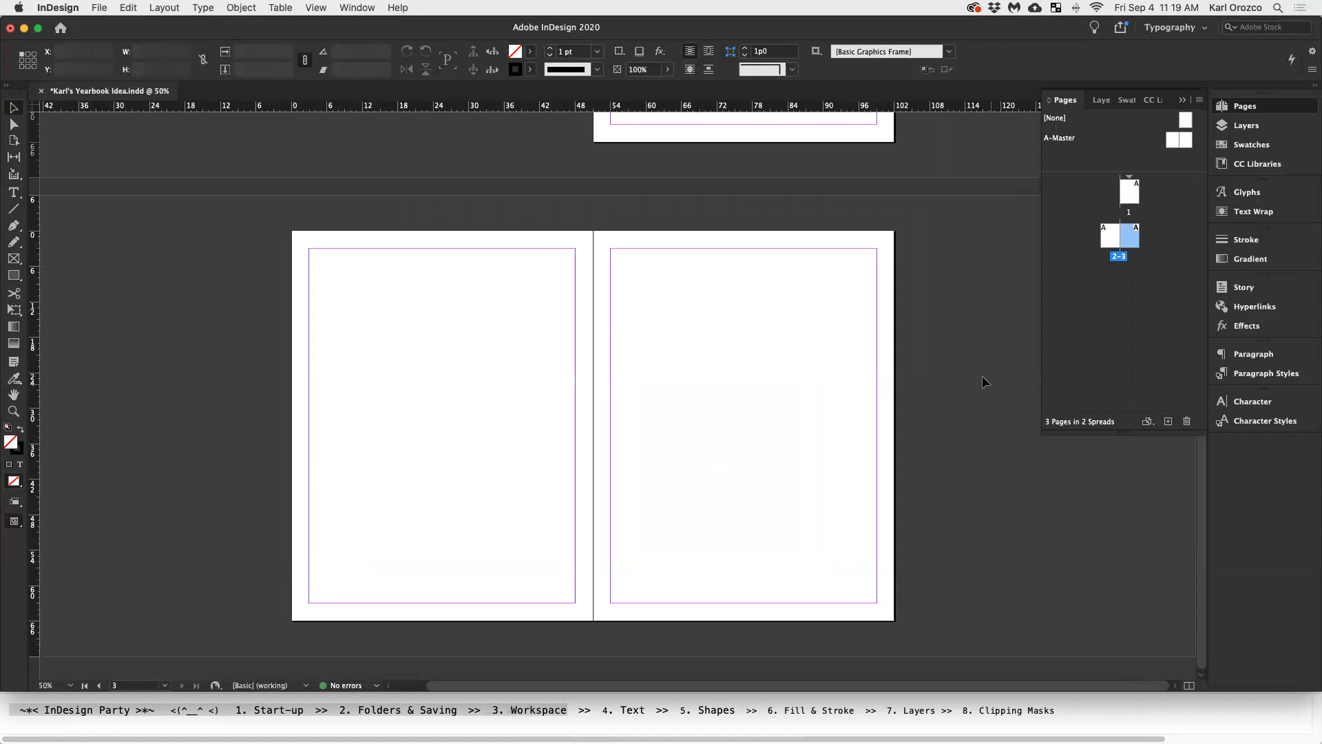
scroll(744, 375, "up", 1)
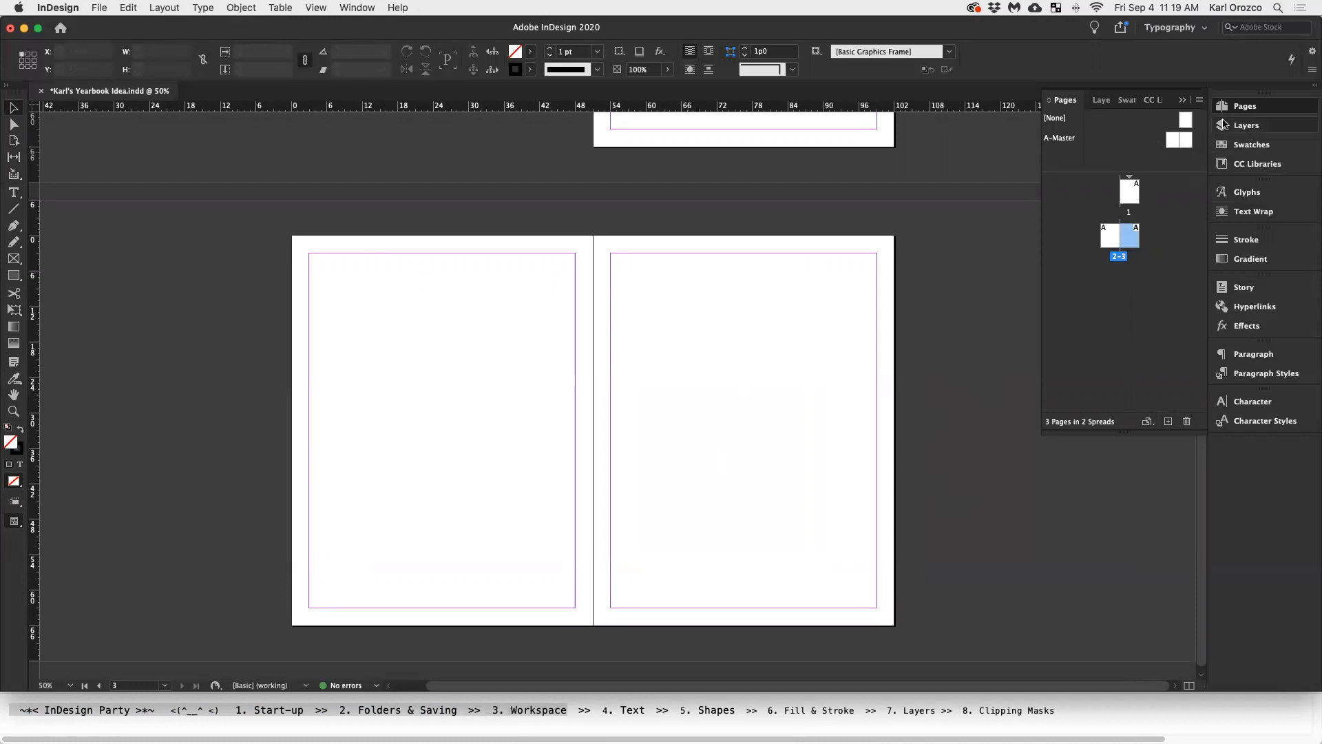
left_click(1183, 103)
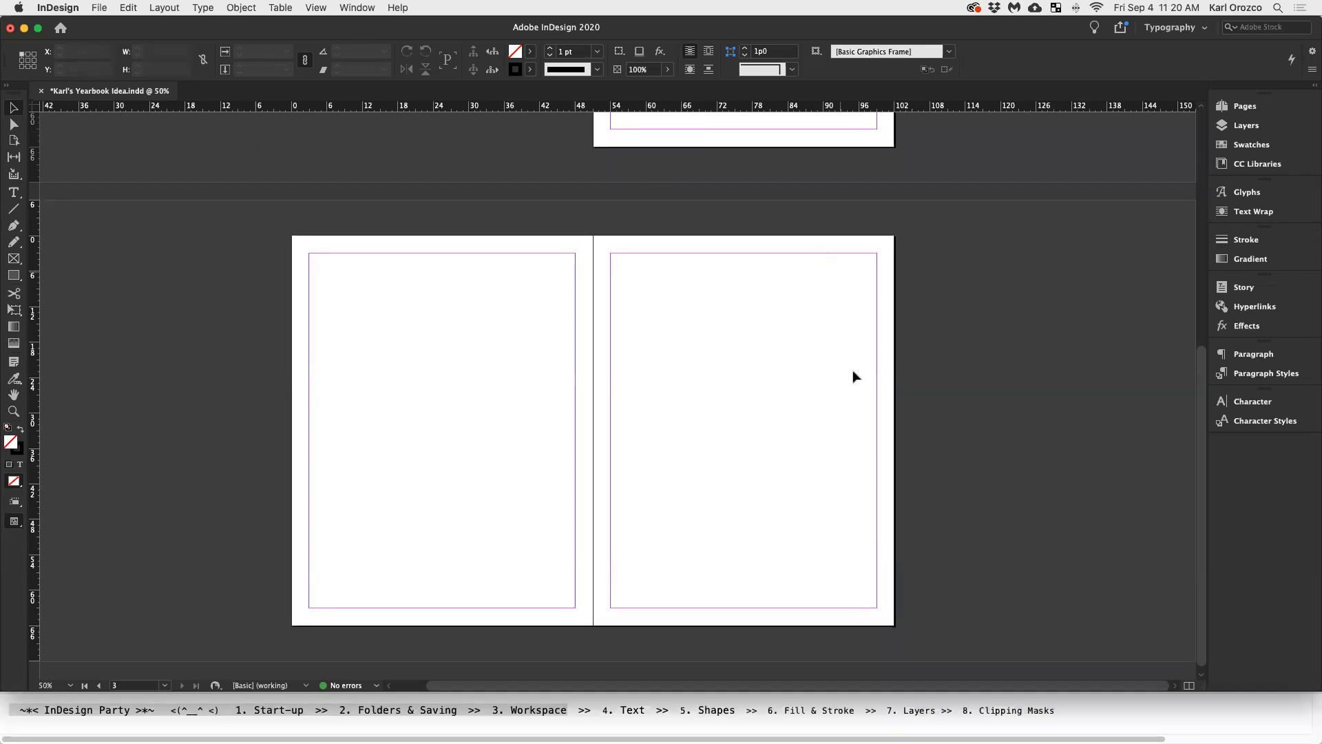
Review page 1 and the 2-3 spread in the document window alongside their Pages panel thumbnails
left_click(708, 697)
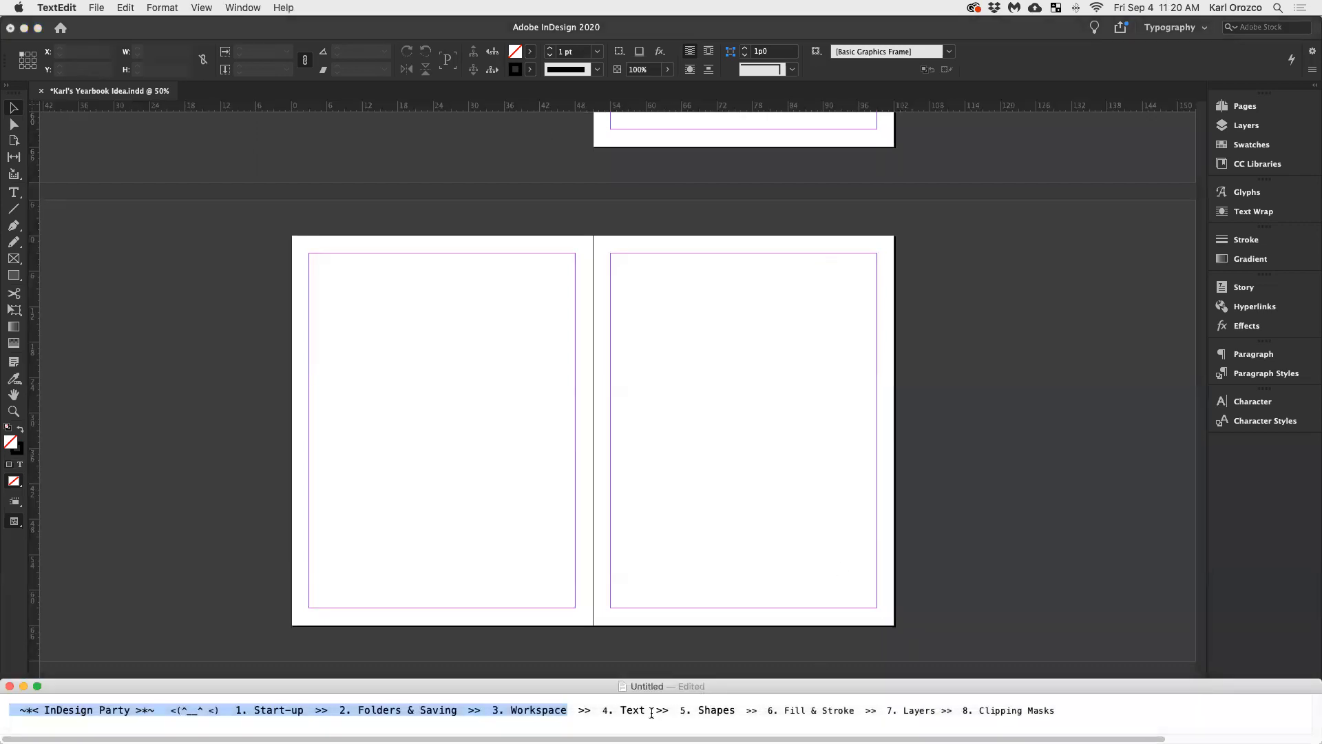
left_click(1079, 301)
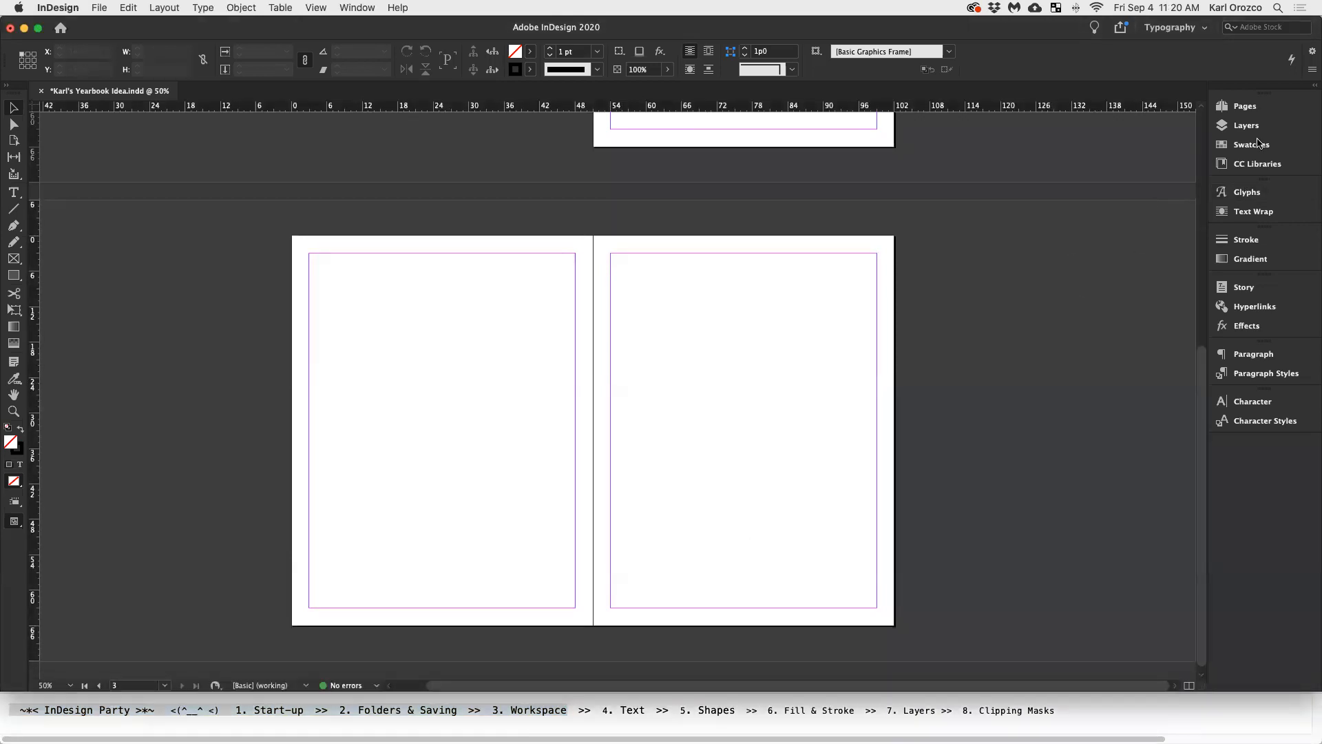
left_click(1246, 106)
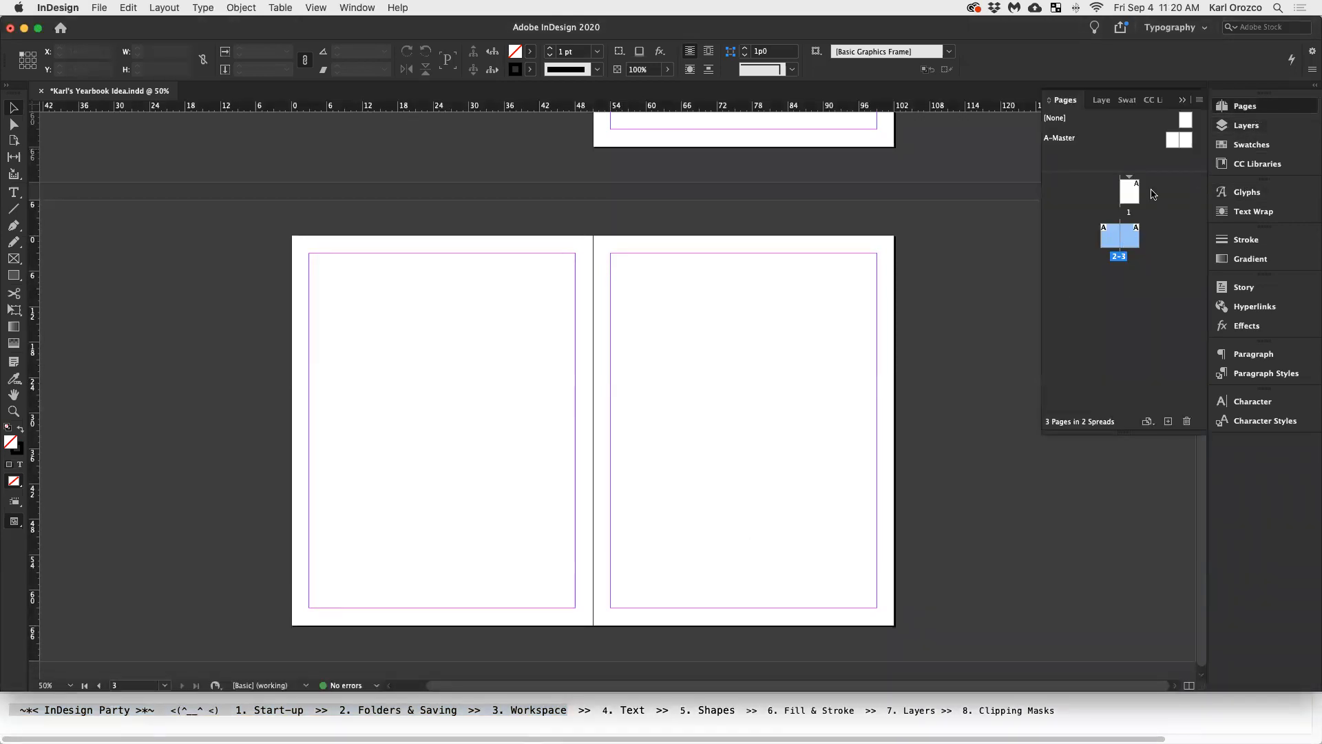
scroll(974, 398, "up", 5)
scroll(974, 393, "down", 5)
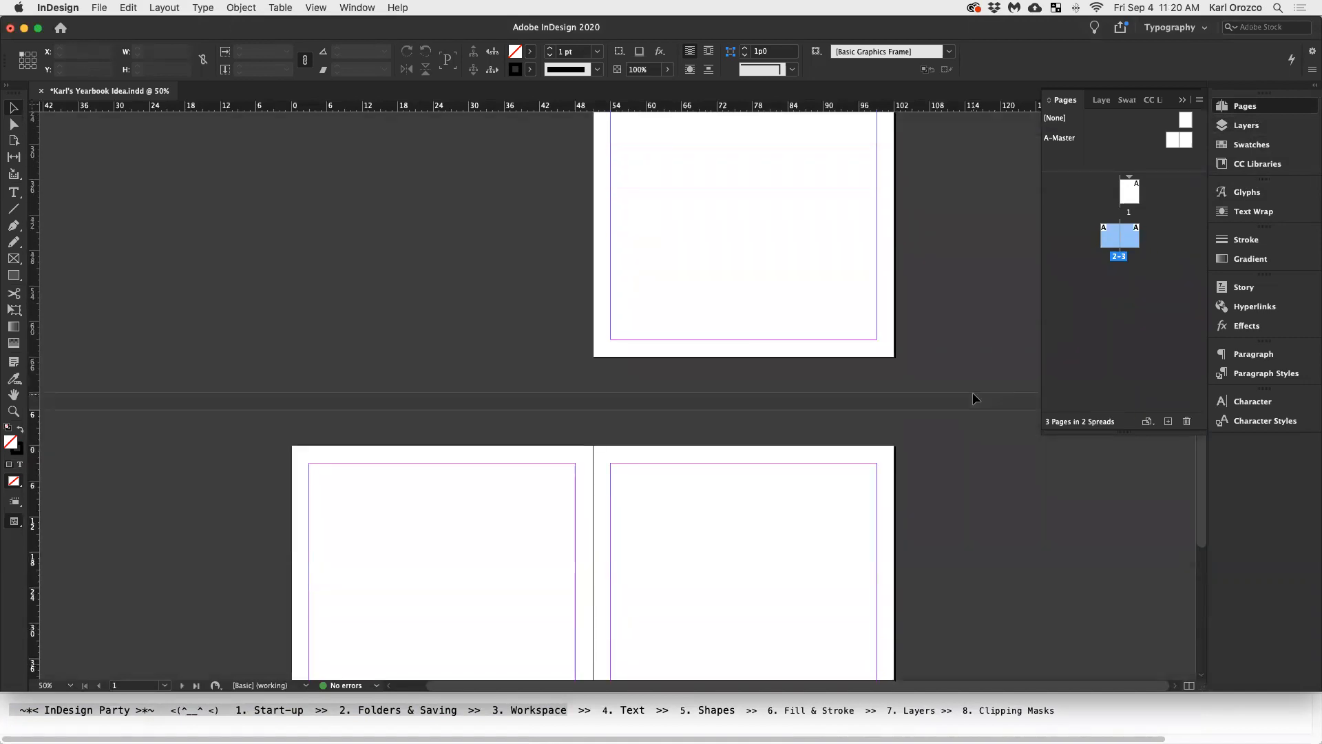
scroll(974, 392, "up", 5)
left_click(1183, 100)
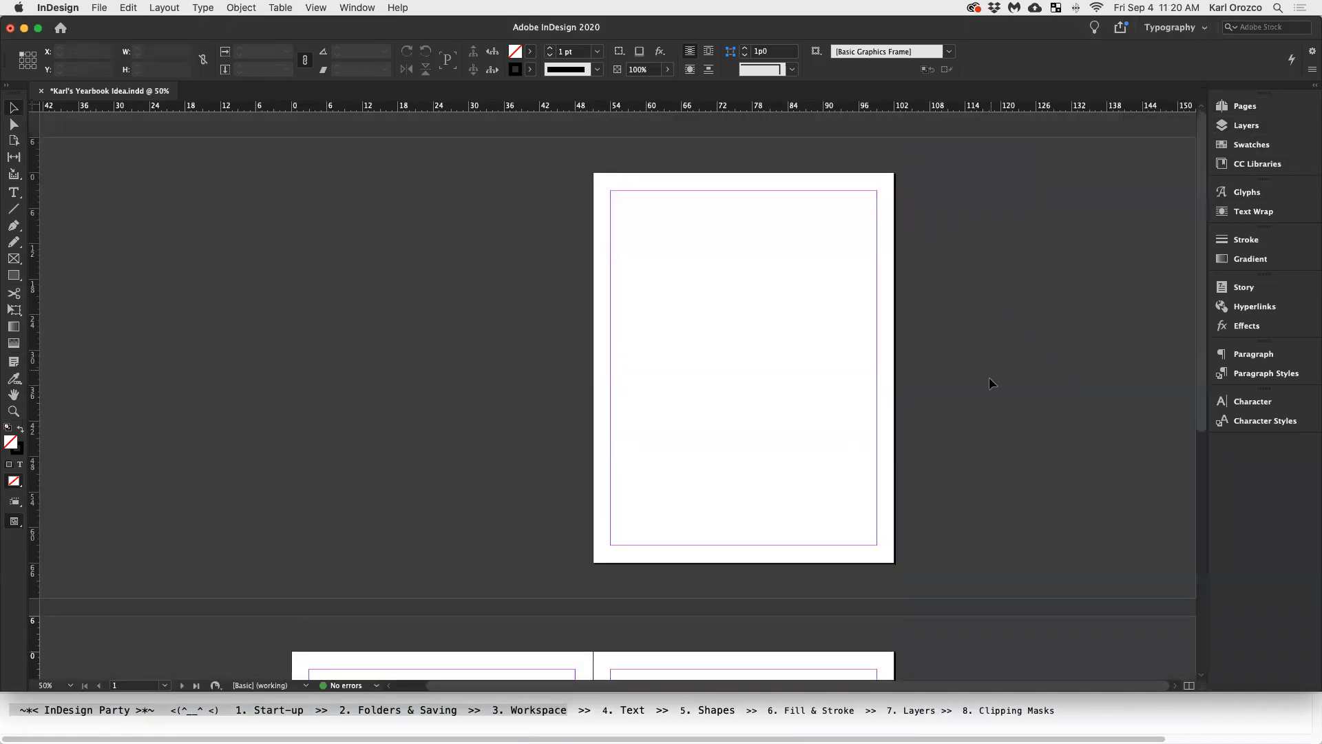
scroll(992, 383, "down", 5)
Add seven more pages after the 2-3 spread, extending the document to page 10
left_click(1246, 105)
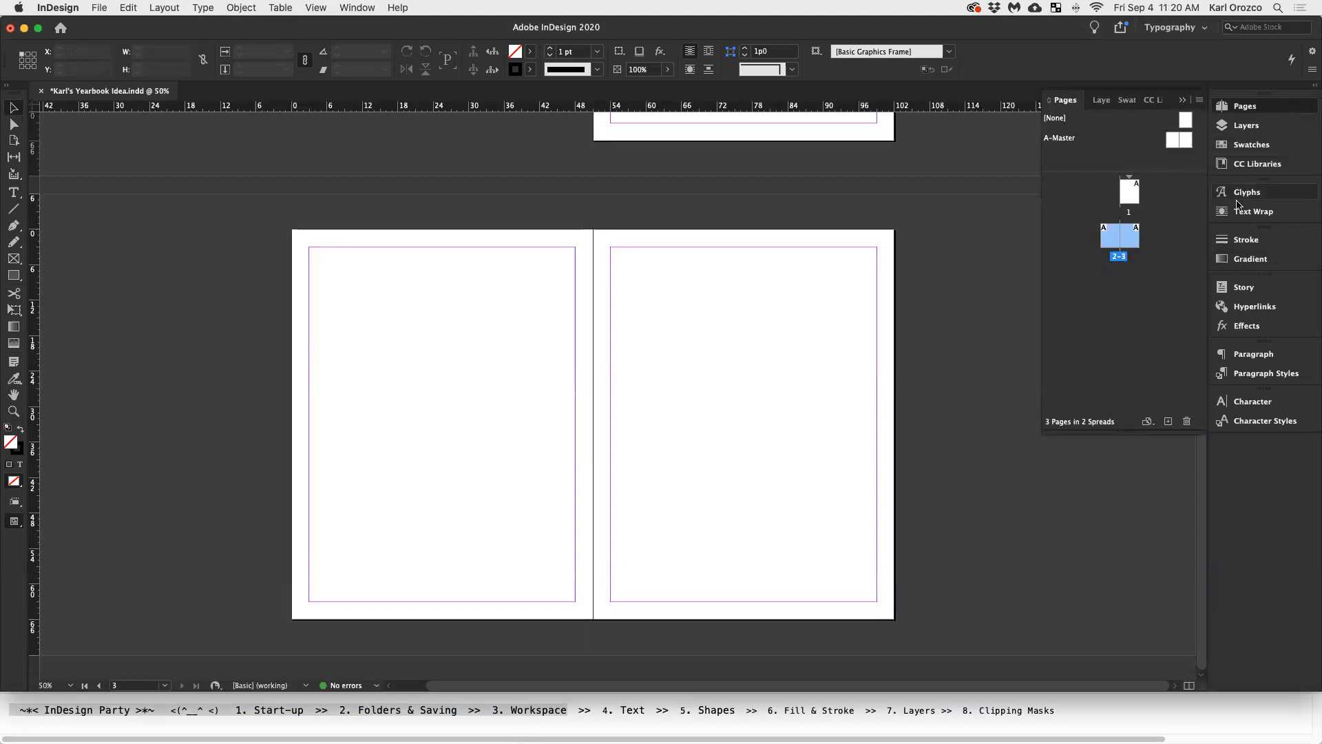
left_click(1169, 421)
left_click(1173, 424)
left_click(1173, 424)
left_click(1174, 425)
left_click(1174, 424)
left_click(1174, 424)
left_click(1173, 425)
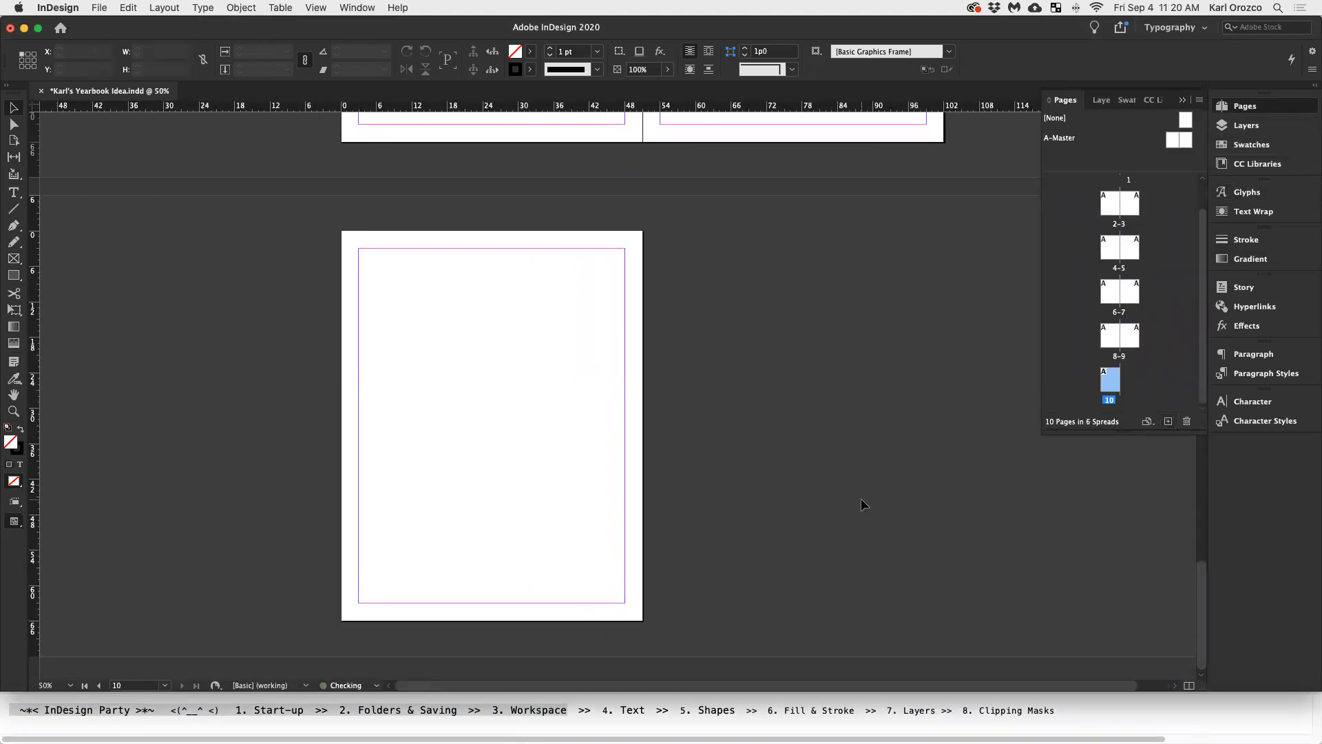
scroll(862, 499, "up", 15)
scroll(862, 505, "up", 10)
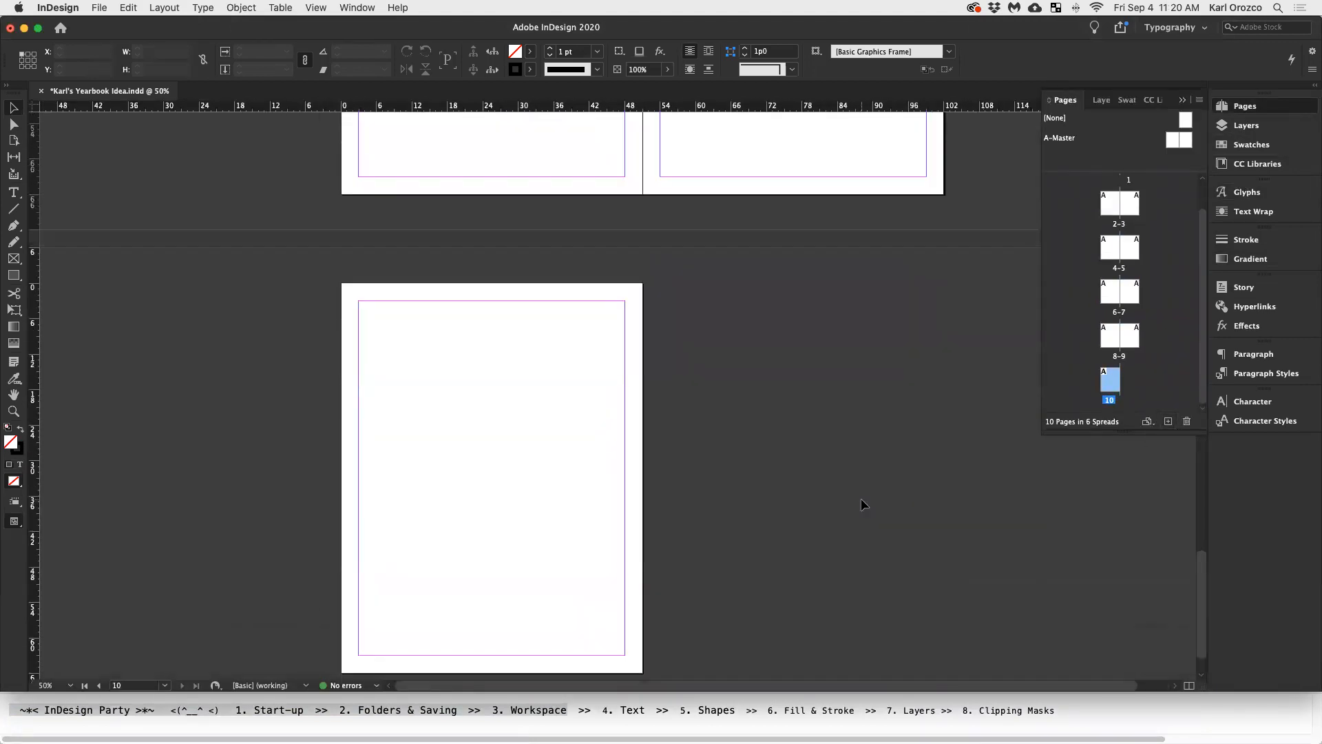
Select pages 4 through 10 in the Pages panel and delete them
scroll(862, 505, "down", 5)
left_click(1117, 263)
left_click(1111, 383, "shift")
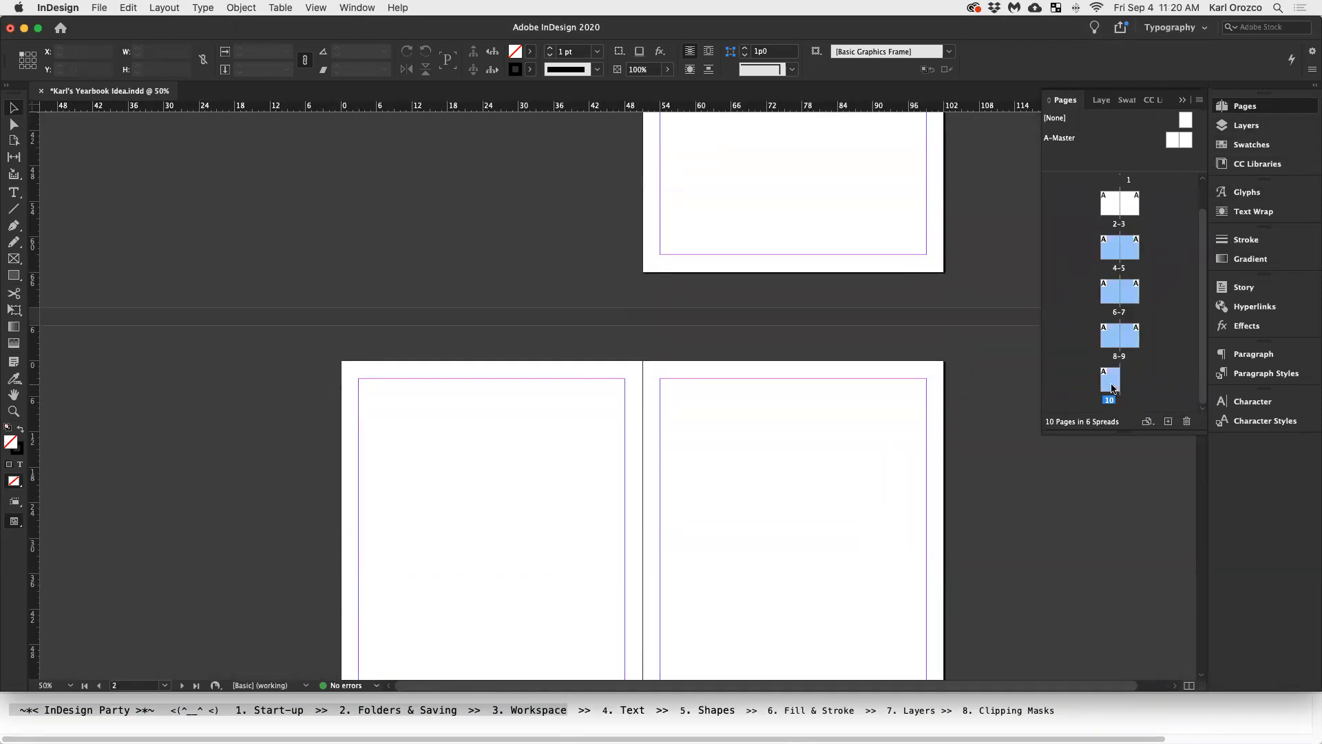
left_click(1187, 423)
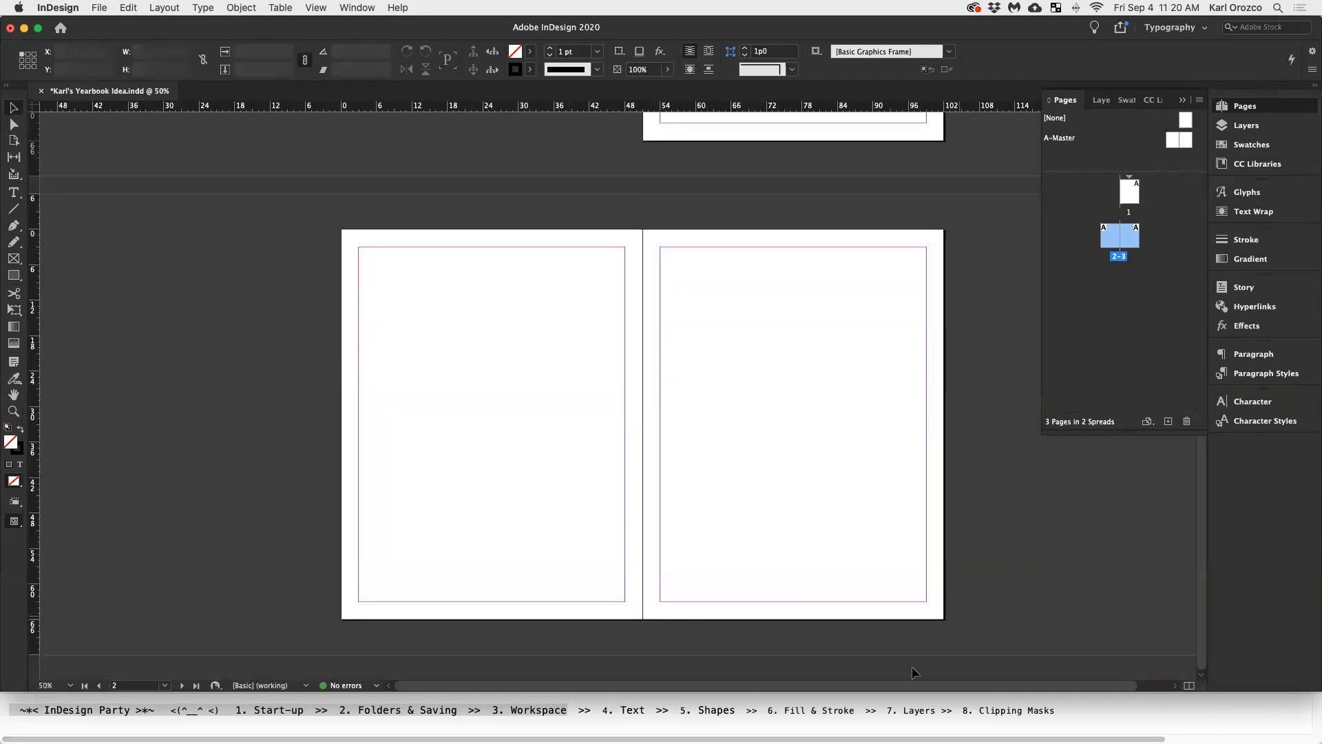
Switch to the TextEdit outline, extend its highlight through "4. Text", and return to the InDesign document
left_click(1047, 714)
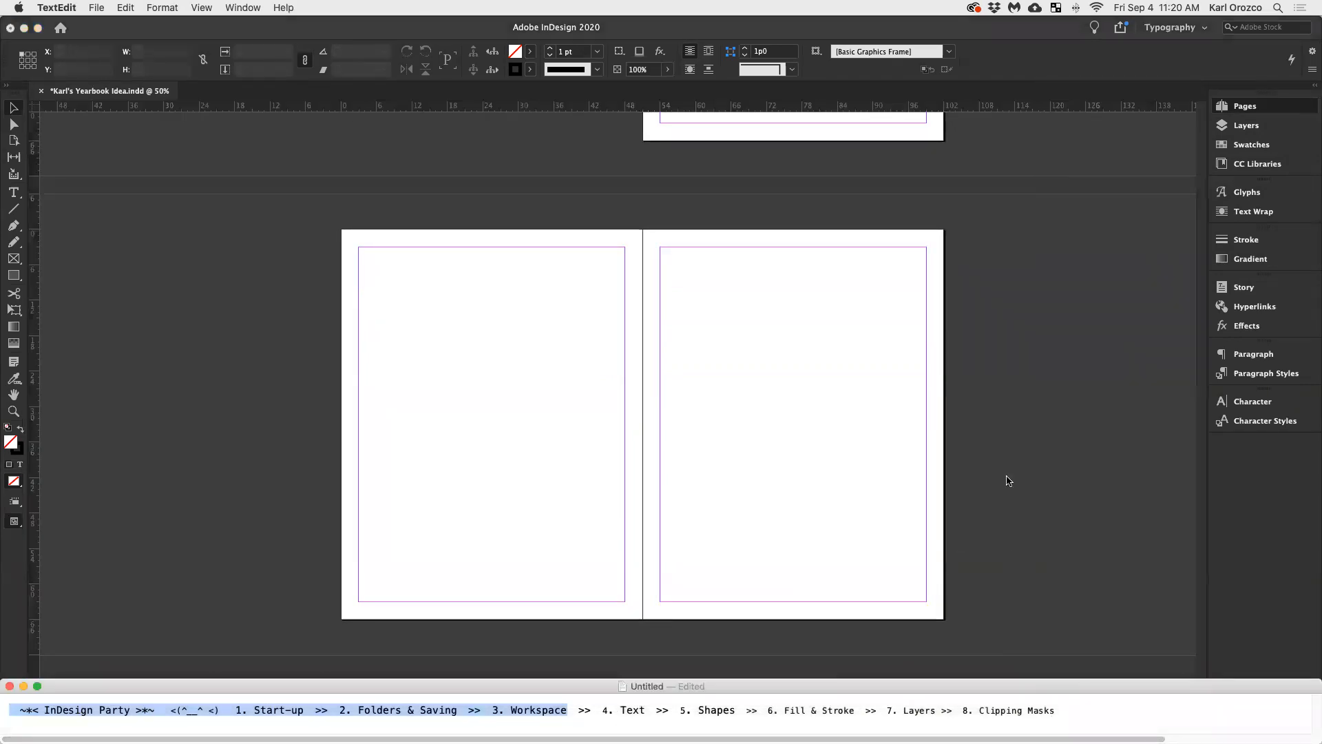
left_click(1037, 361)
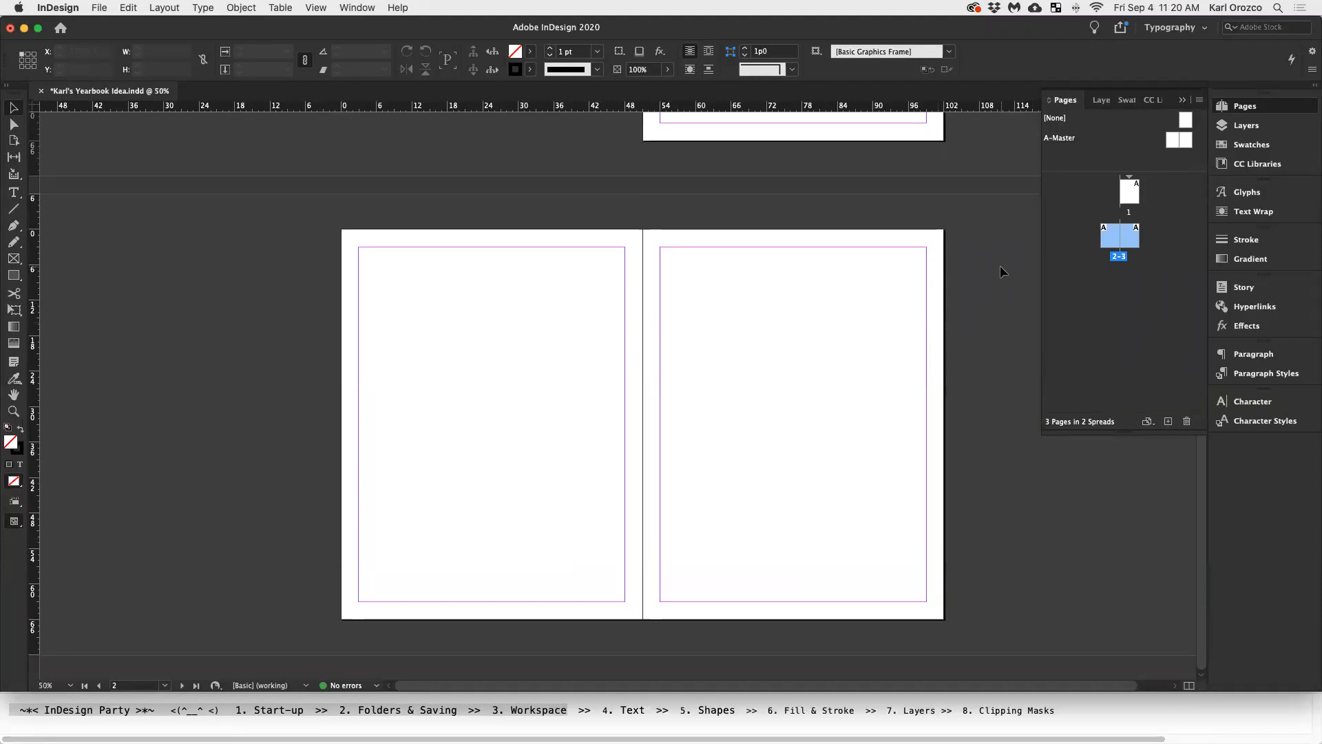
left_click(653, 708)
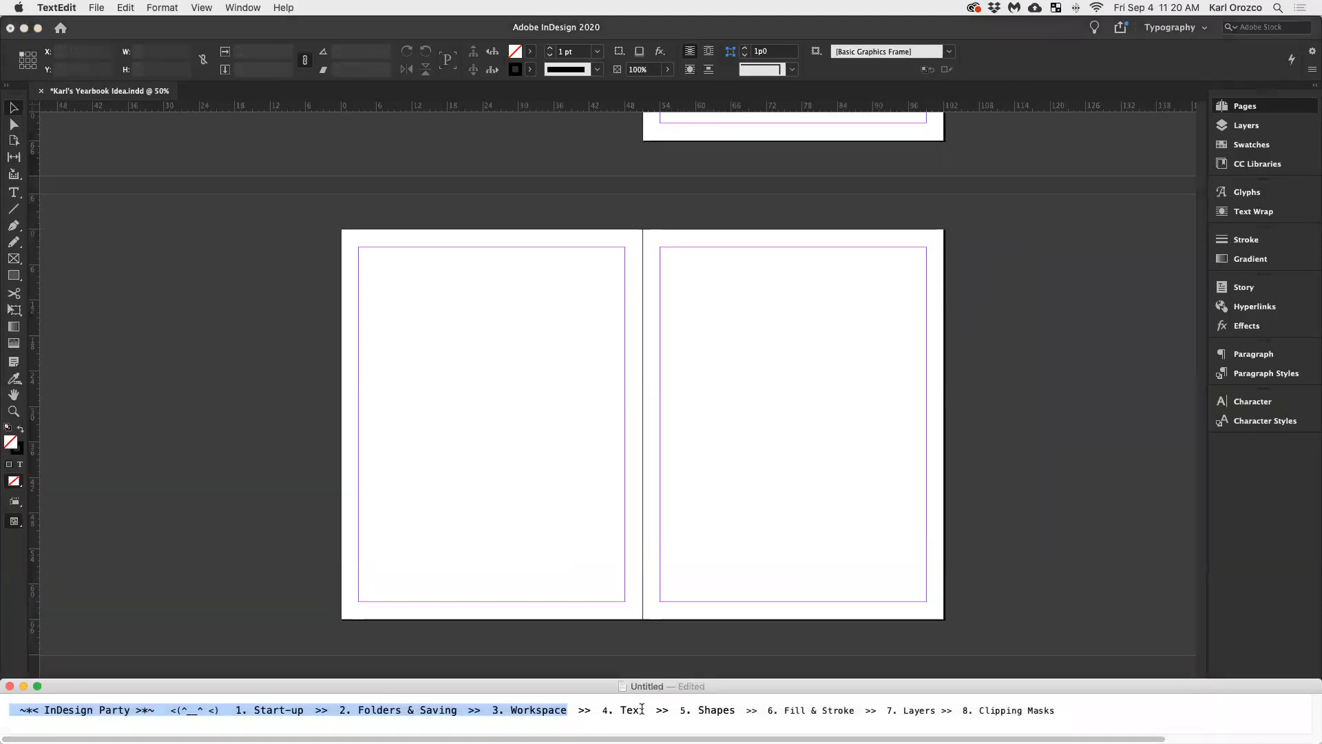
left_click_drag(645, 709, 7, 710)
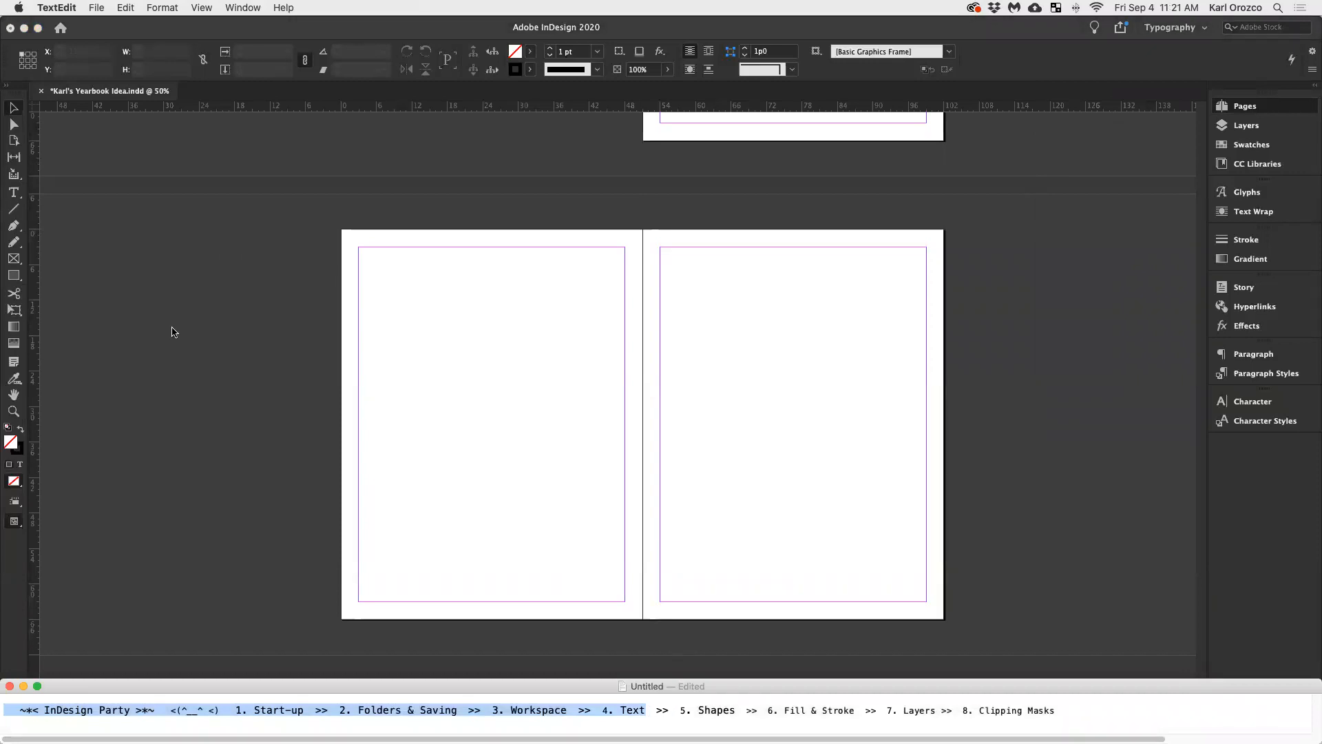
left_click(126, 251)
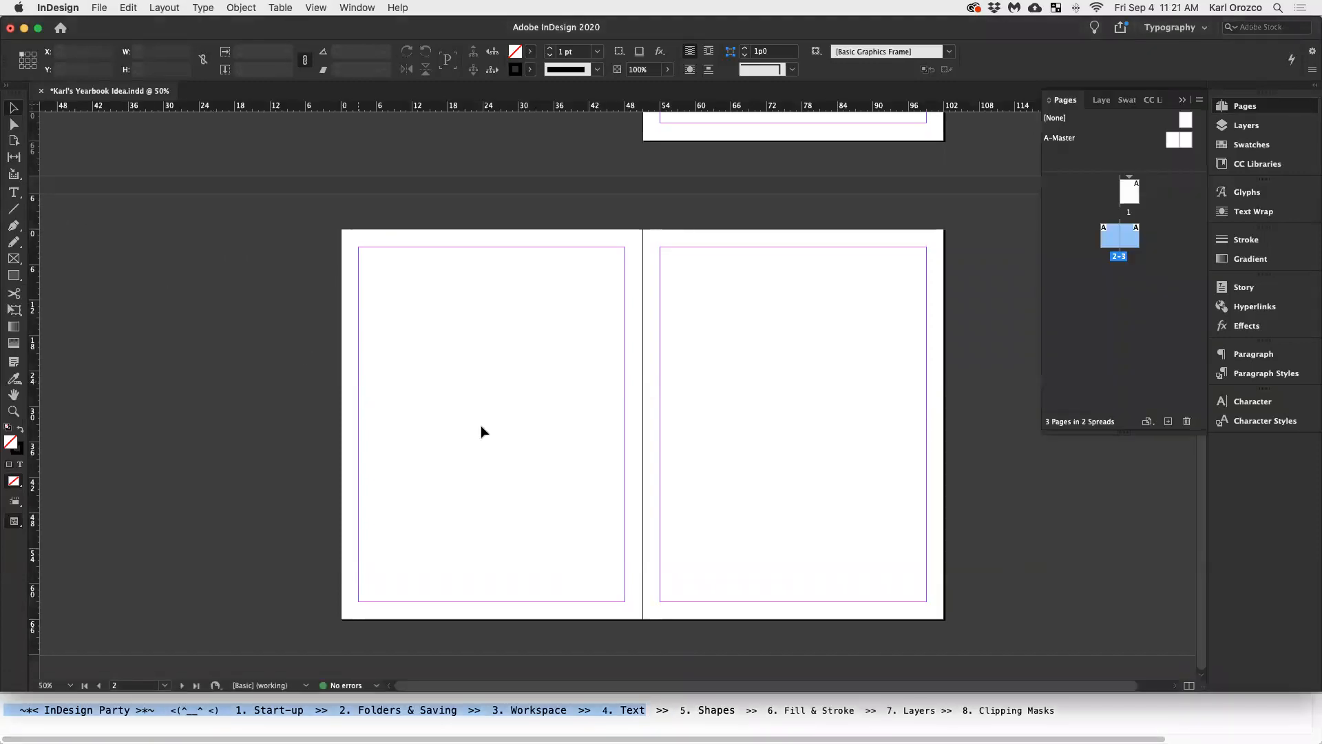
Create a text frame about 30 picas wide and 8 picas tall near the top of page 2, containing "Frankie the Cat"
left_click(13, 194)
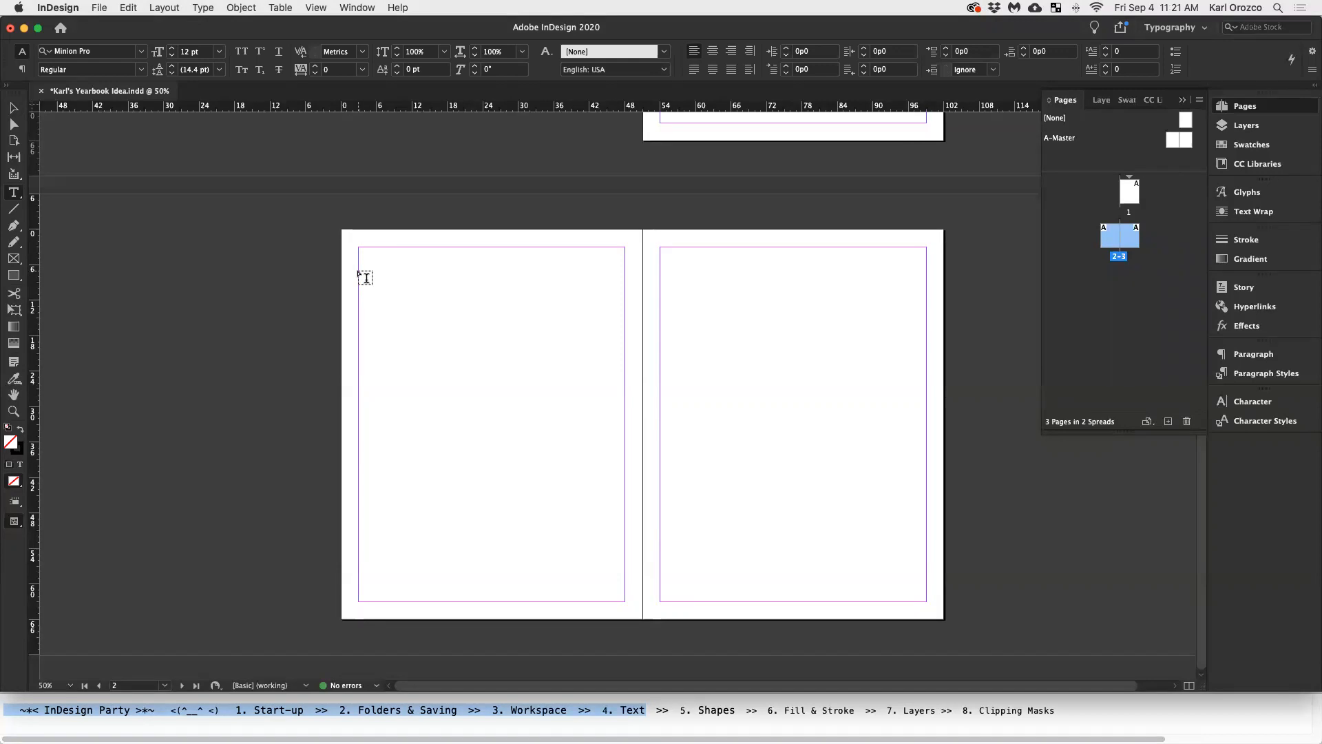
mouse_move(358, 272)
left_mouse_down()
mouse_move(464, 340)
mouse_move(569, 307)
mouse_move(588, 315)
mouse_move(531, 307)
mouse_move(537, 328)
mouse_move(519, 317)
mouse_move(536, 316)
left_mouse_up()
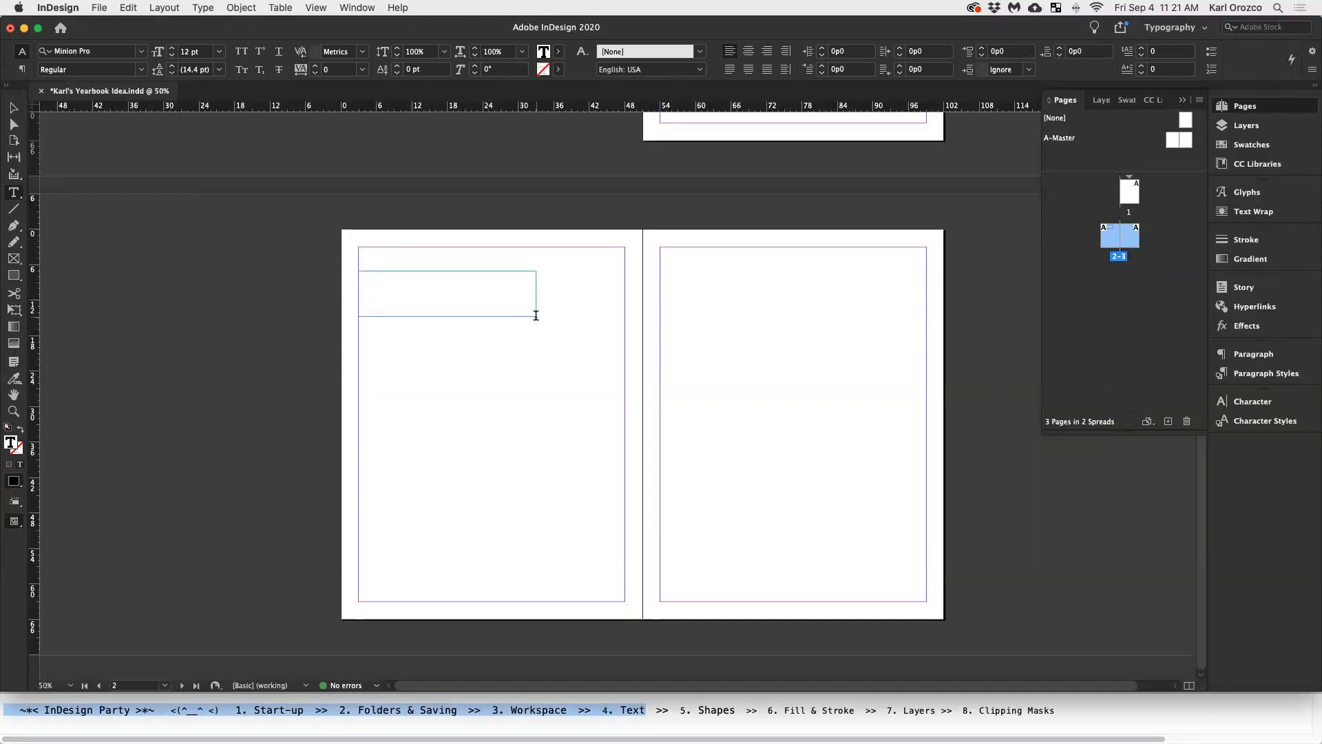
scroll(412, 279, "up", 1)
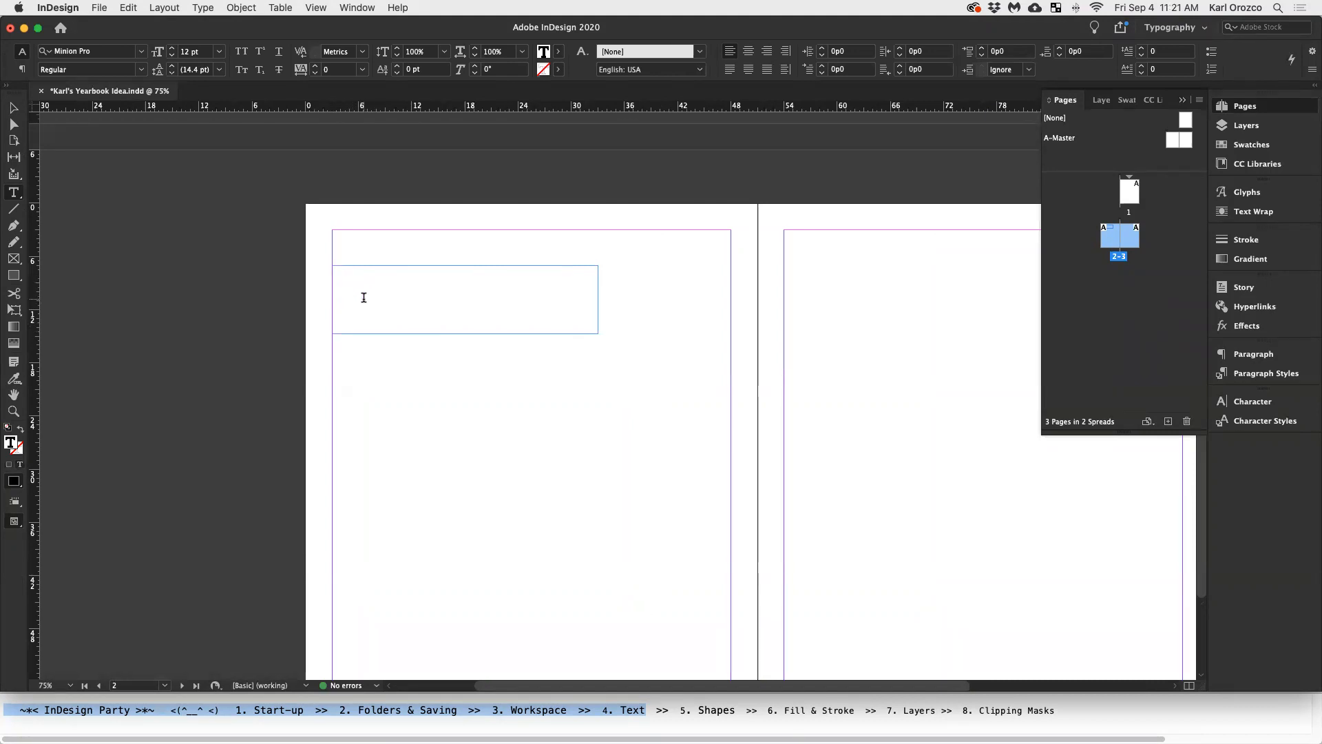
type("Frankie the Ca")
Select the whole "Frankie the Cat" line in the text frame and display its character settings
key("super+a")
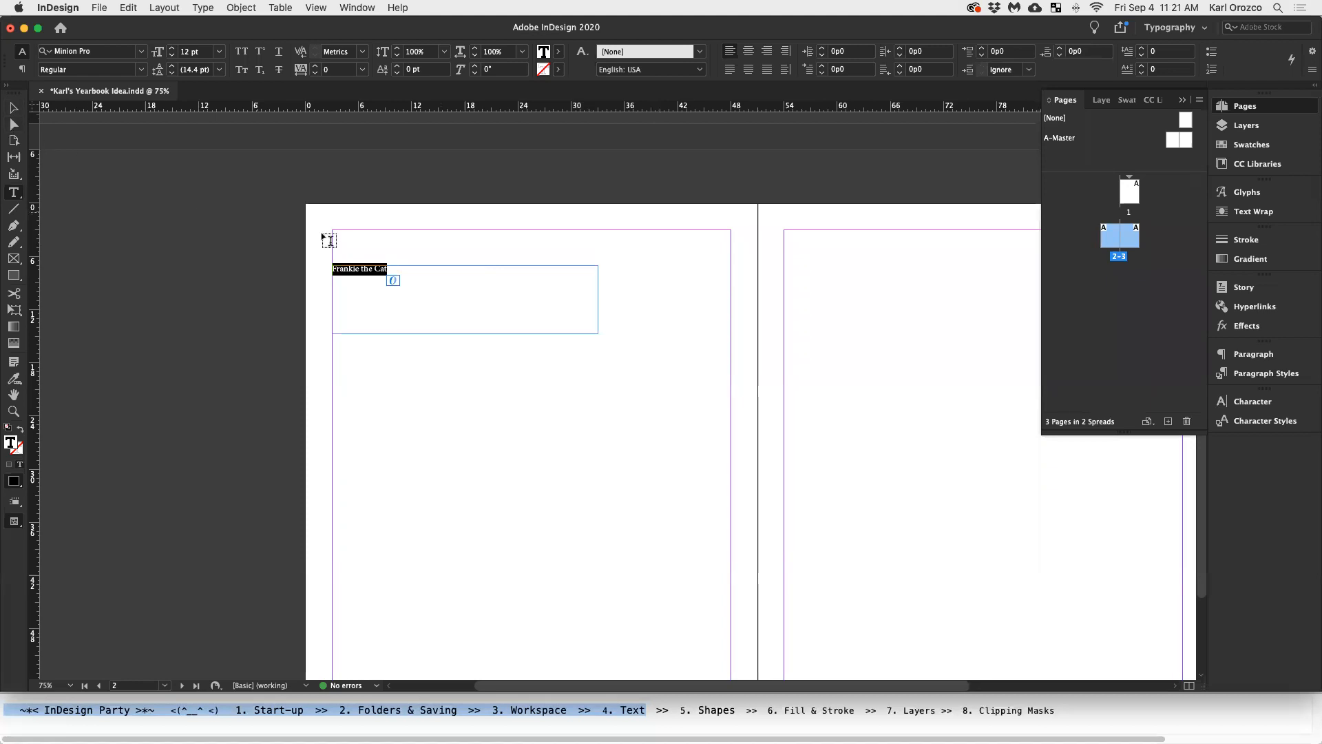
left_click(365, 274)
left_click_drag(392, 268, 331, 267)
left_click(370, 270)
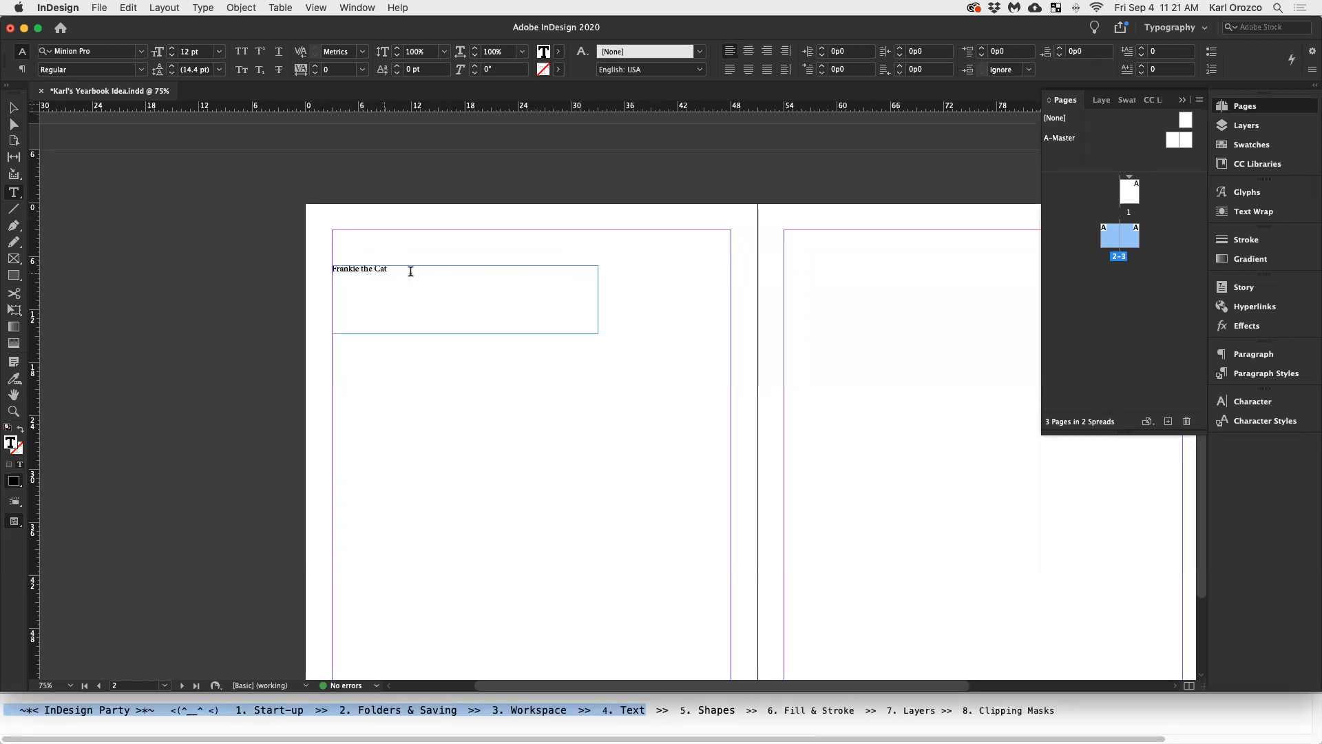
left_click_drag(401, 268, 318, 270)
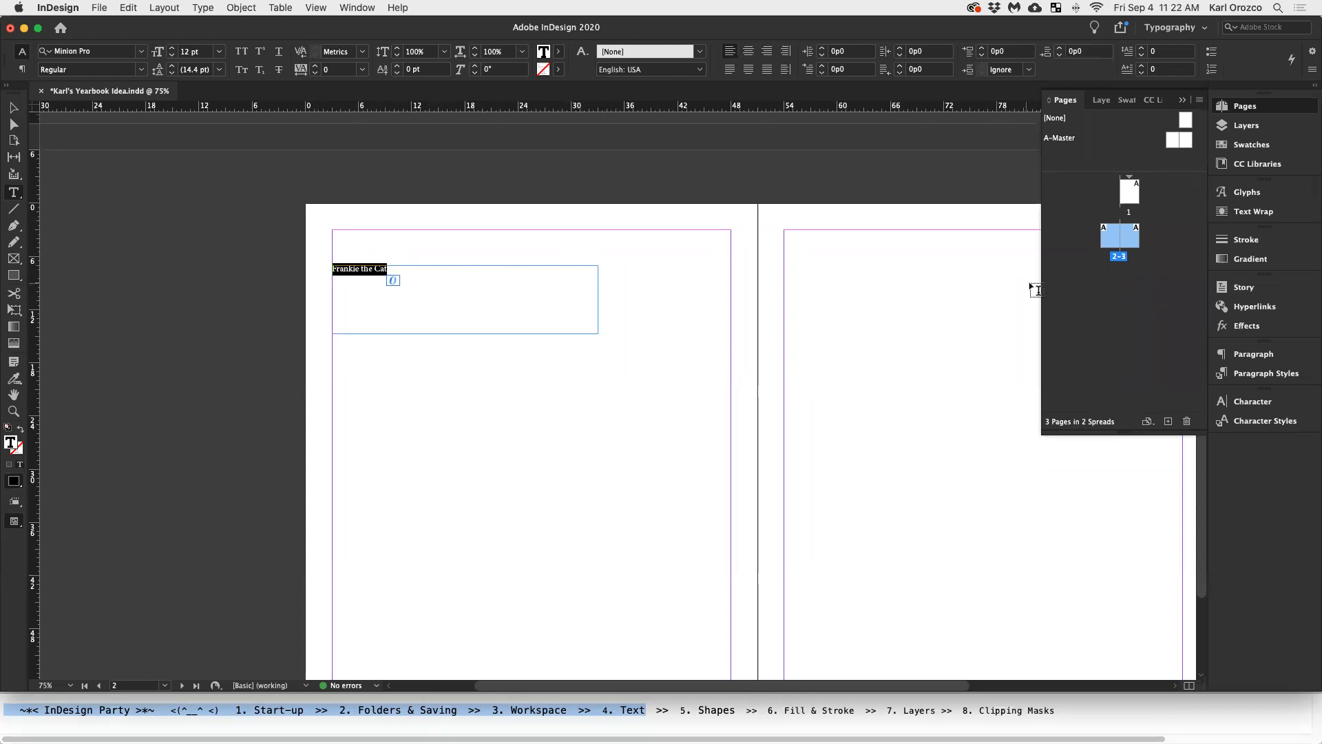
left_click(1262, 405)
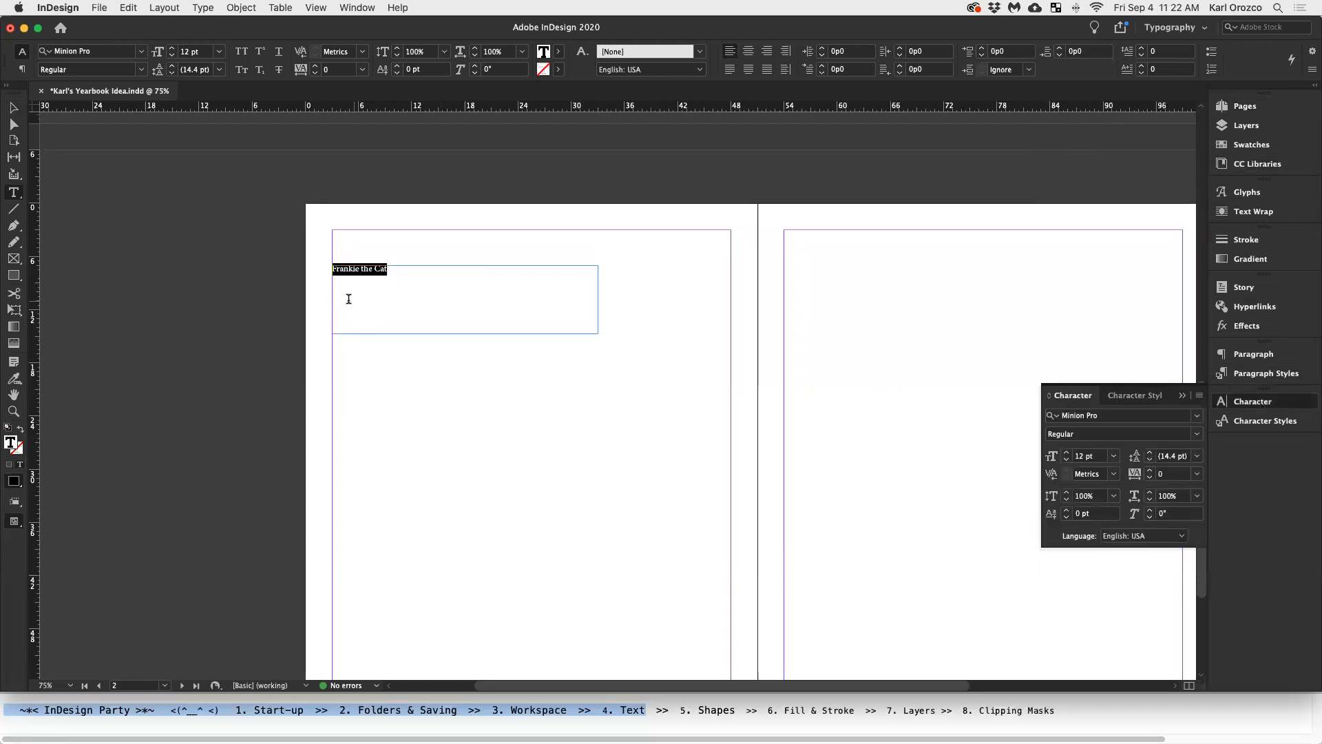
Browse the installed font families and compare their live previews on the selected "Frankie the Cat" text
left_click(1198, 416)
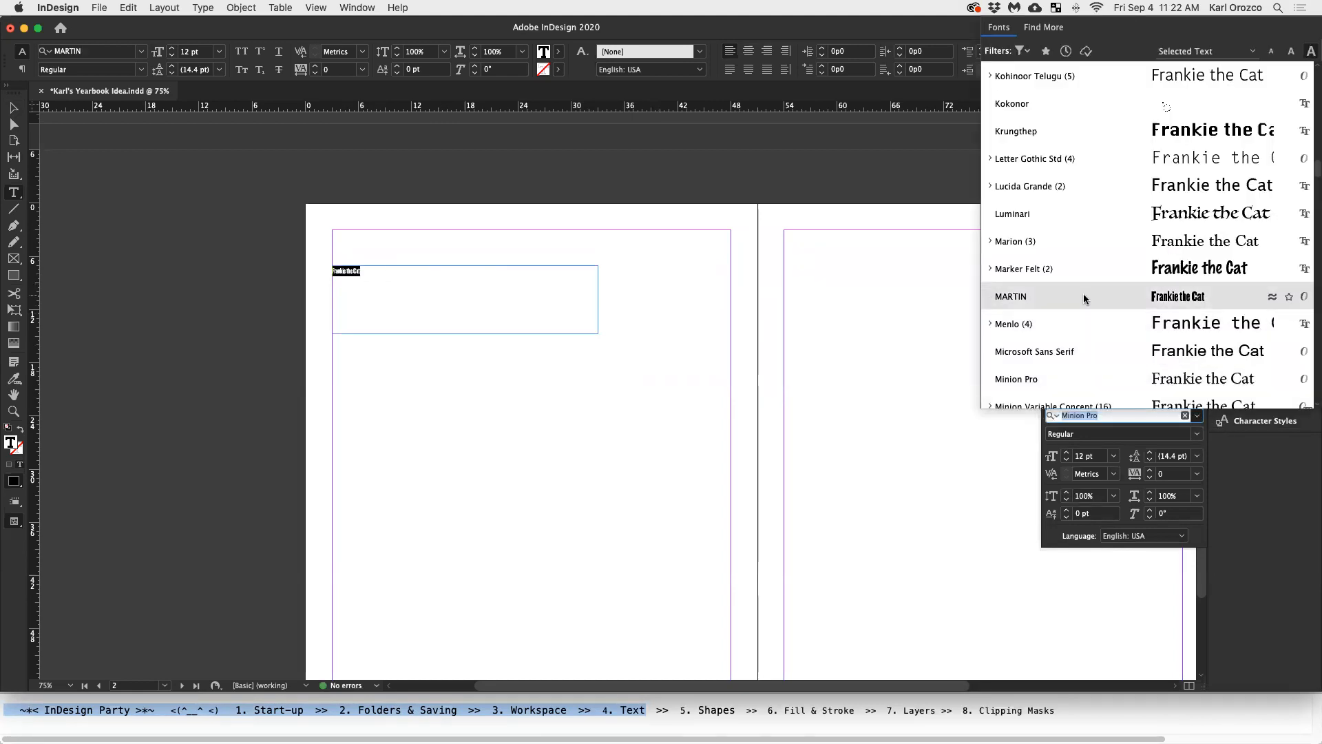
scroll(1188, 300, "down", 10)
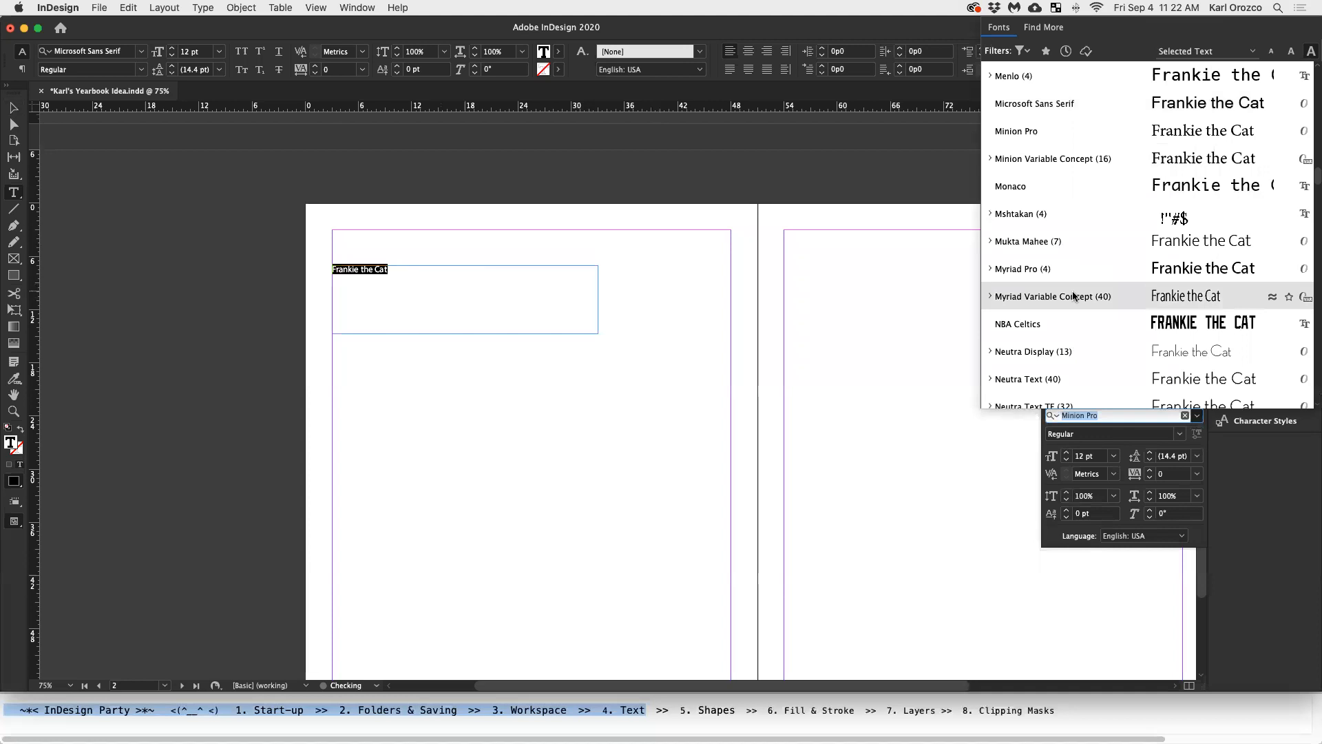
scroll(1113, 297, "down", 15)
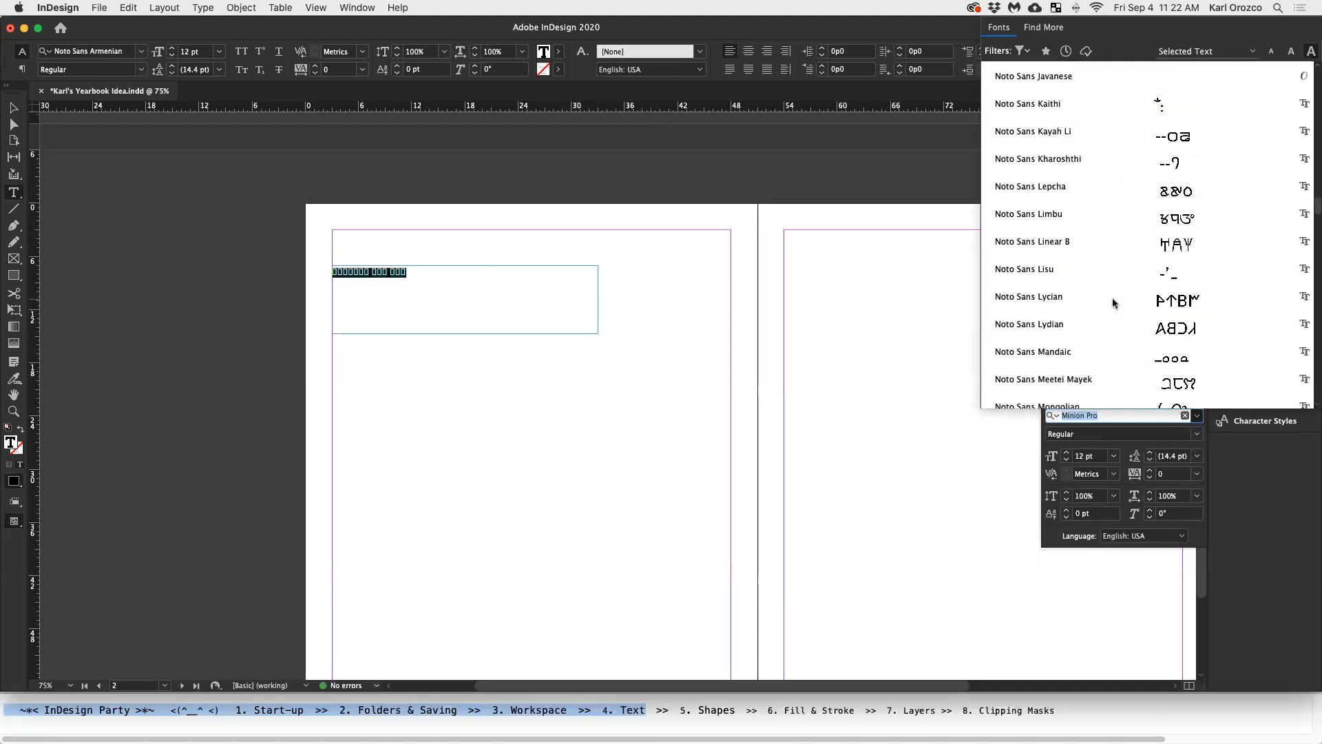
scroll(1114, 297, "down", 5)
scroll(1175, 299, "up", 20)
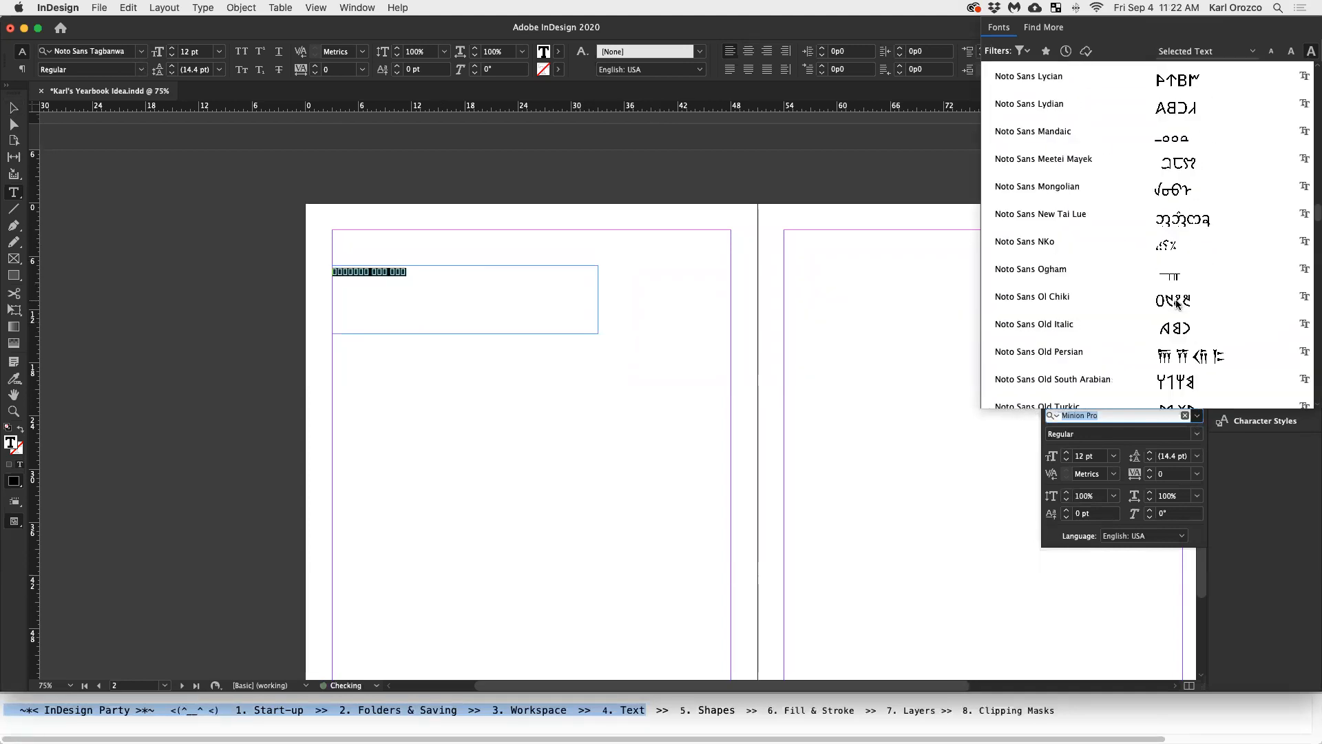
scroll(1175, 299, "up", 10)
scroll(1176, 300, "down", 5)
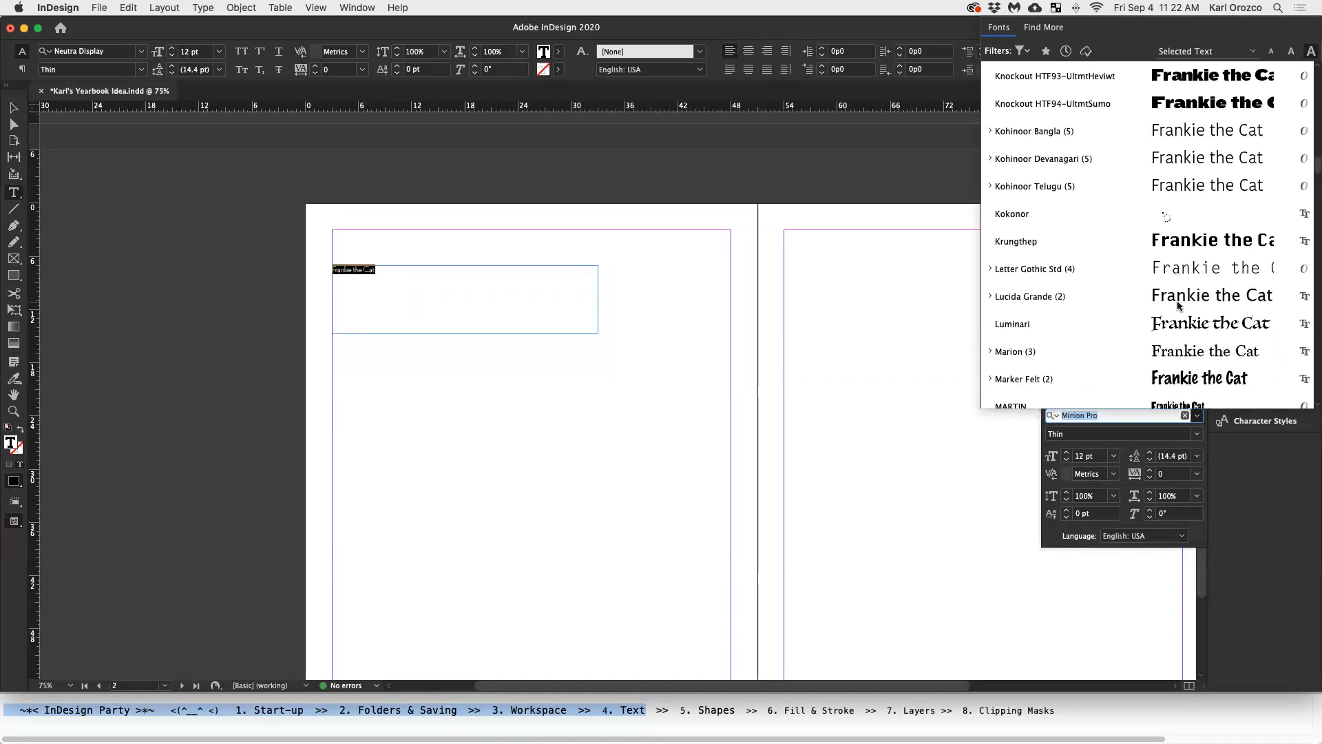
scroll(1177, 301, "down", 4)
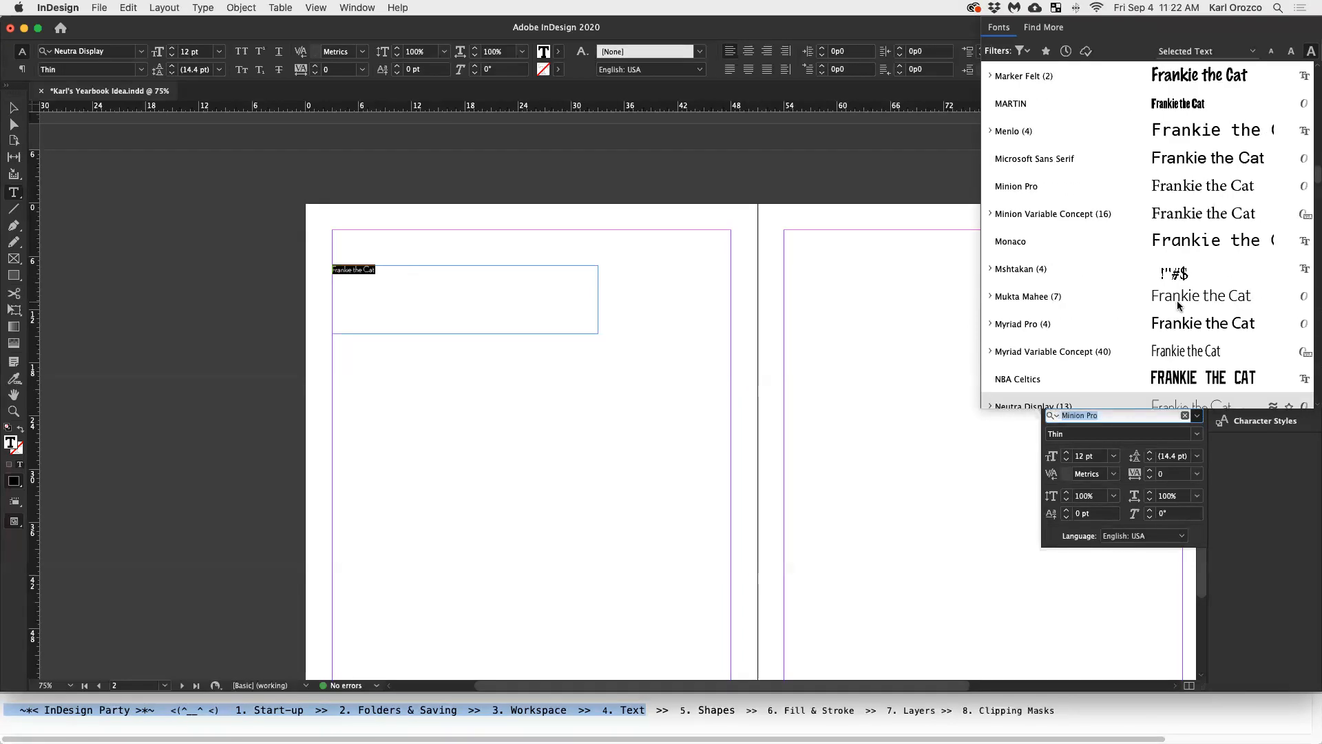
scroll(1177, 300, "up", 9)
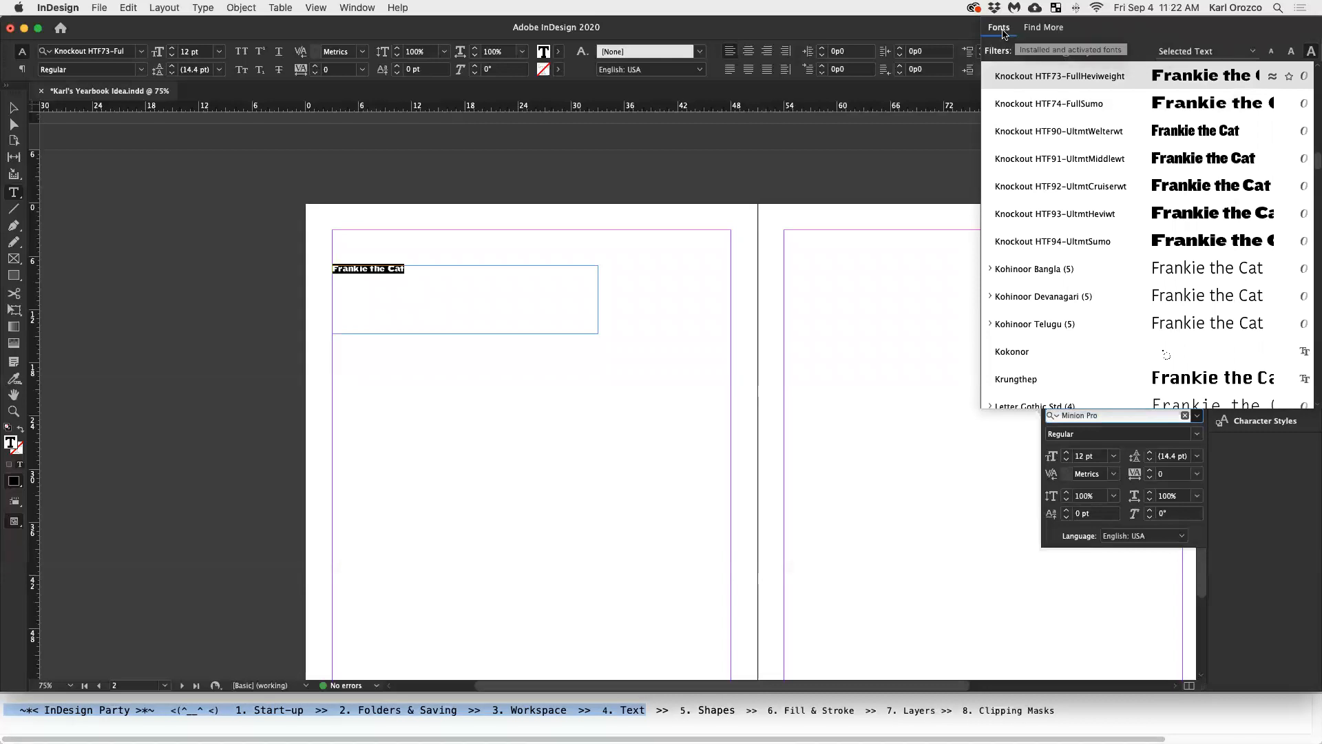
Browse the additional Adobe Fonts available for activation, comparing how different typefaces render the selected text
left_click(1044, 28)
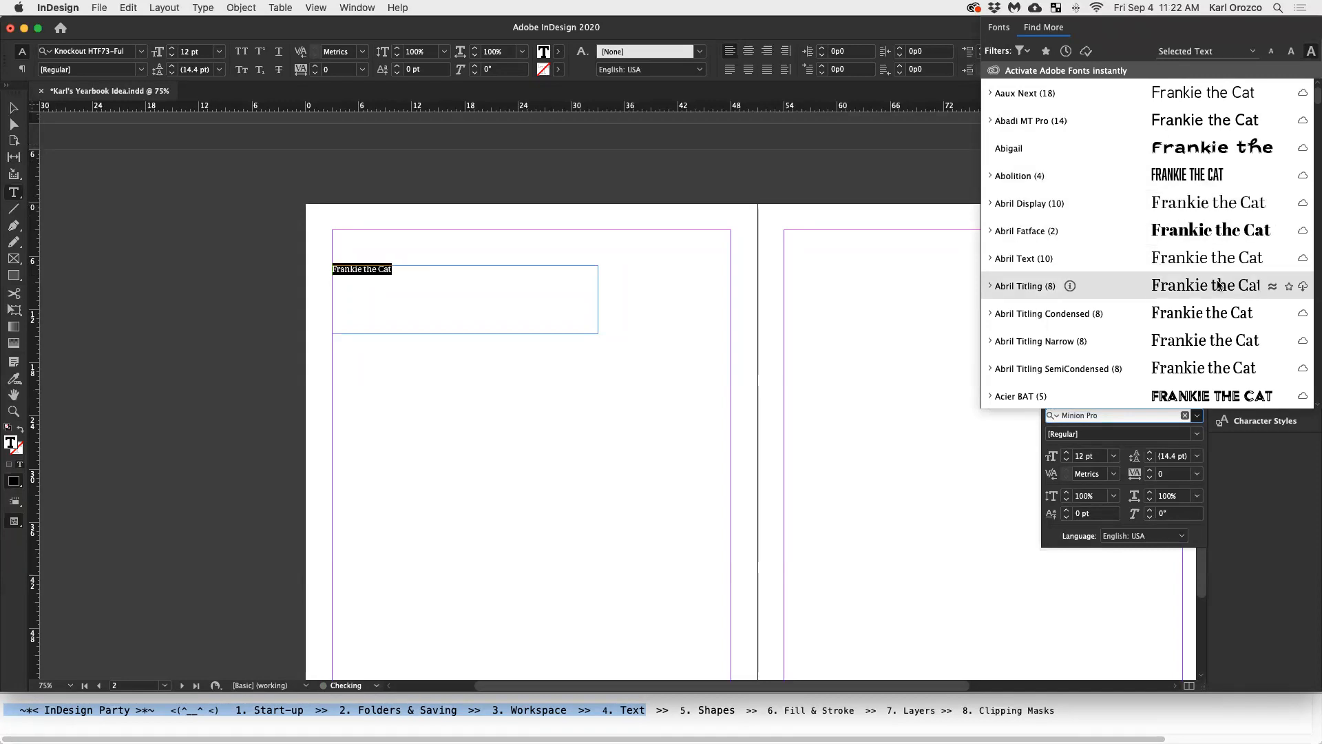
scroll(1213, 207, "down", 10)
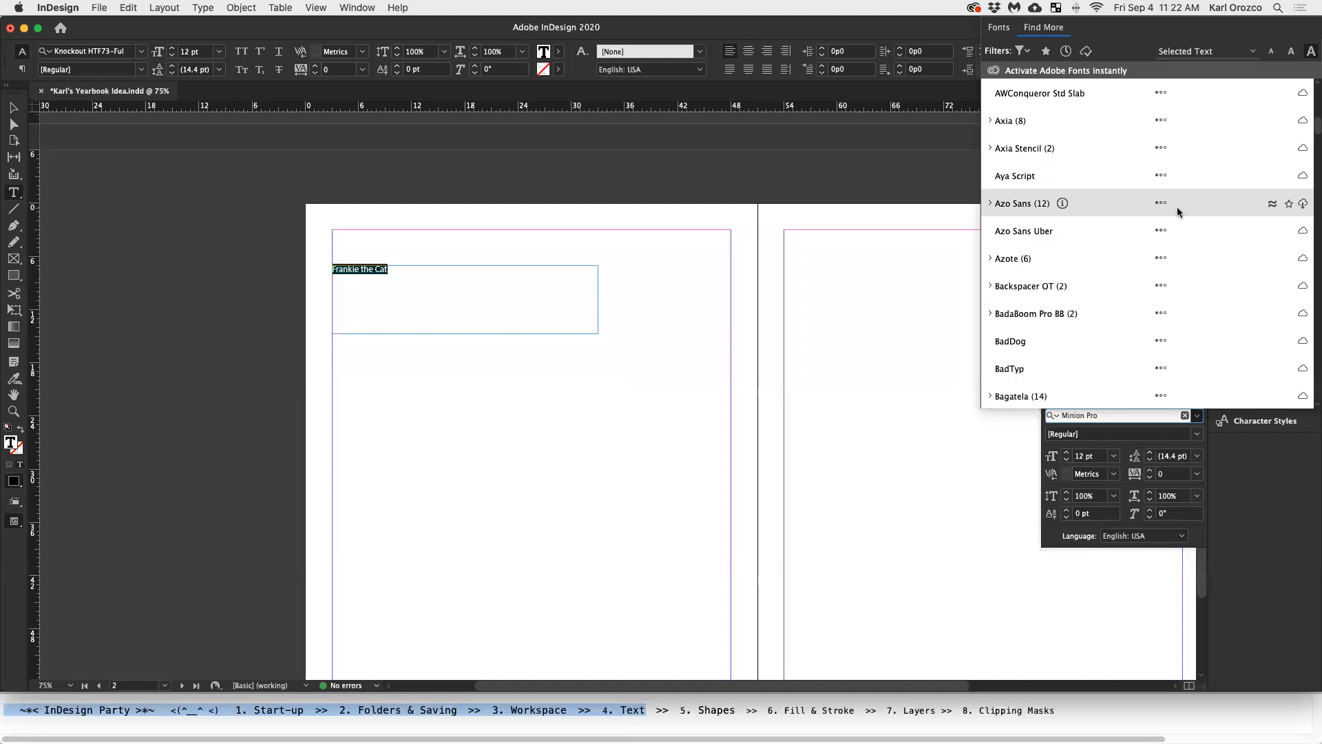
scroll(1221, 153, "up", 5)
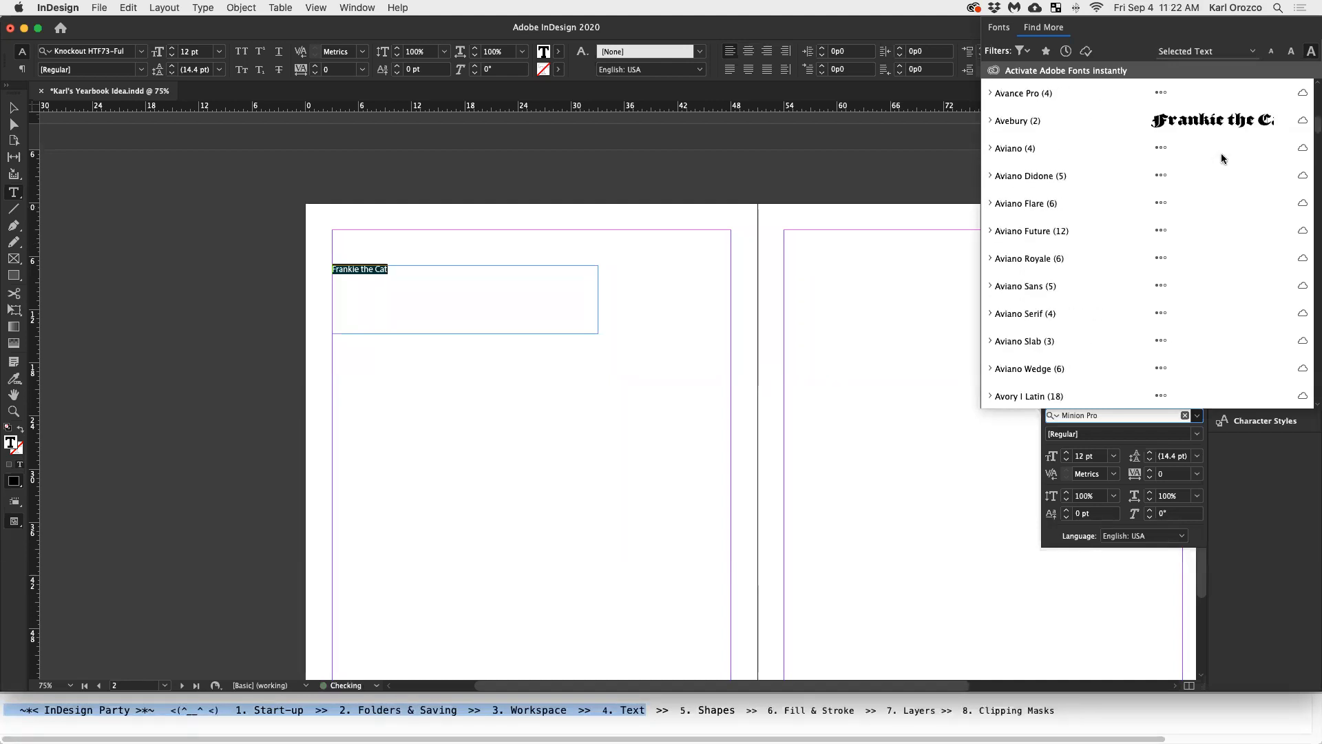
scroll(1221, 153, "up", 5)
scroll(1214, 187, "up", 4)
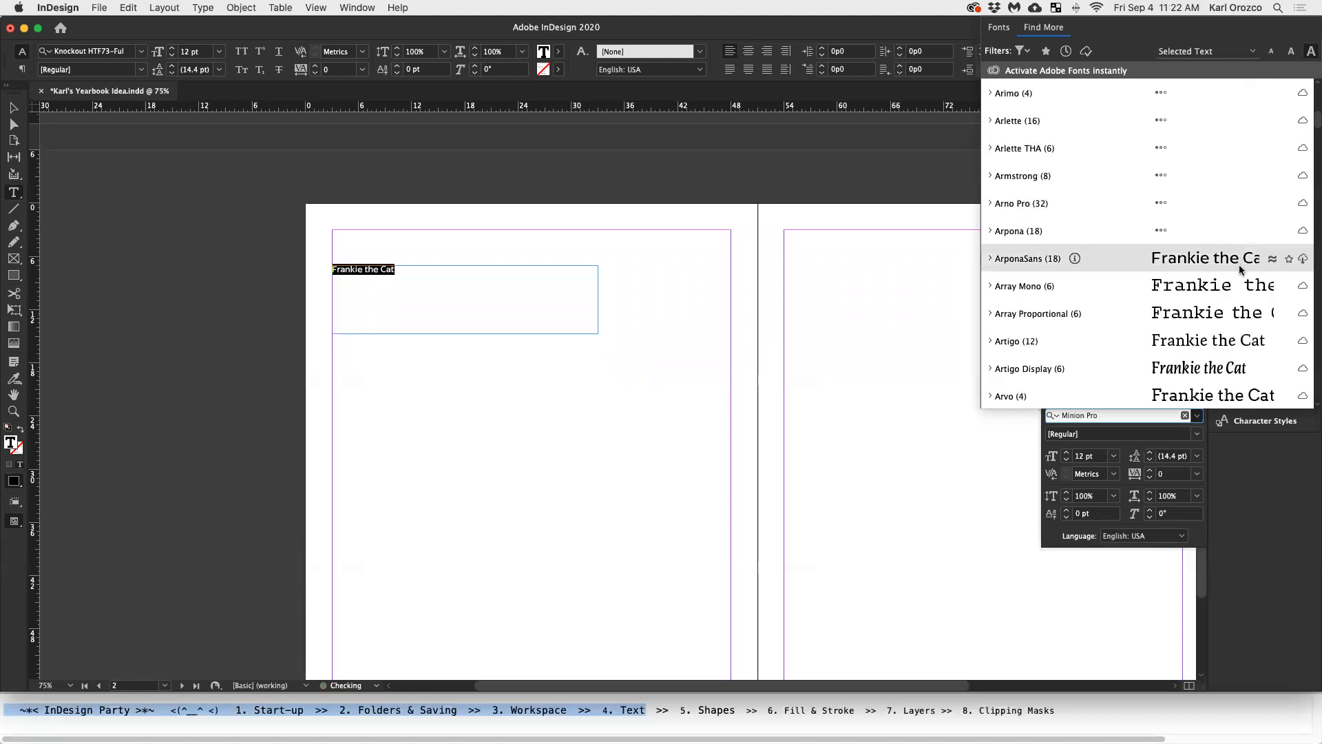
scroll(1240, 269, "down", 2)
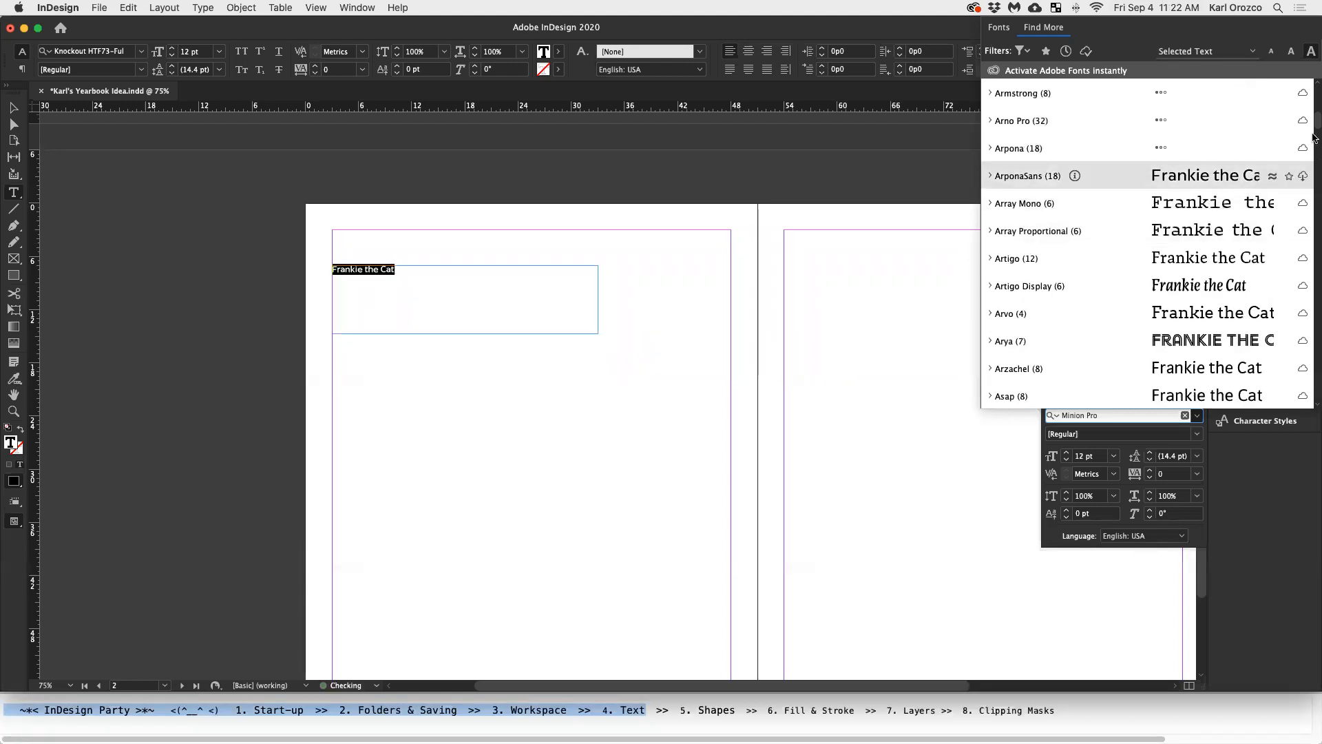
scroll(1315, 135, "down", 10)
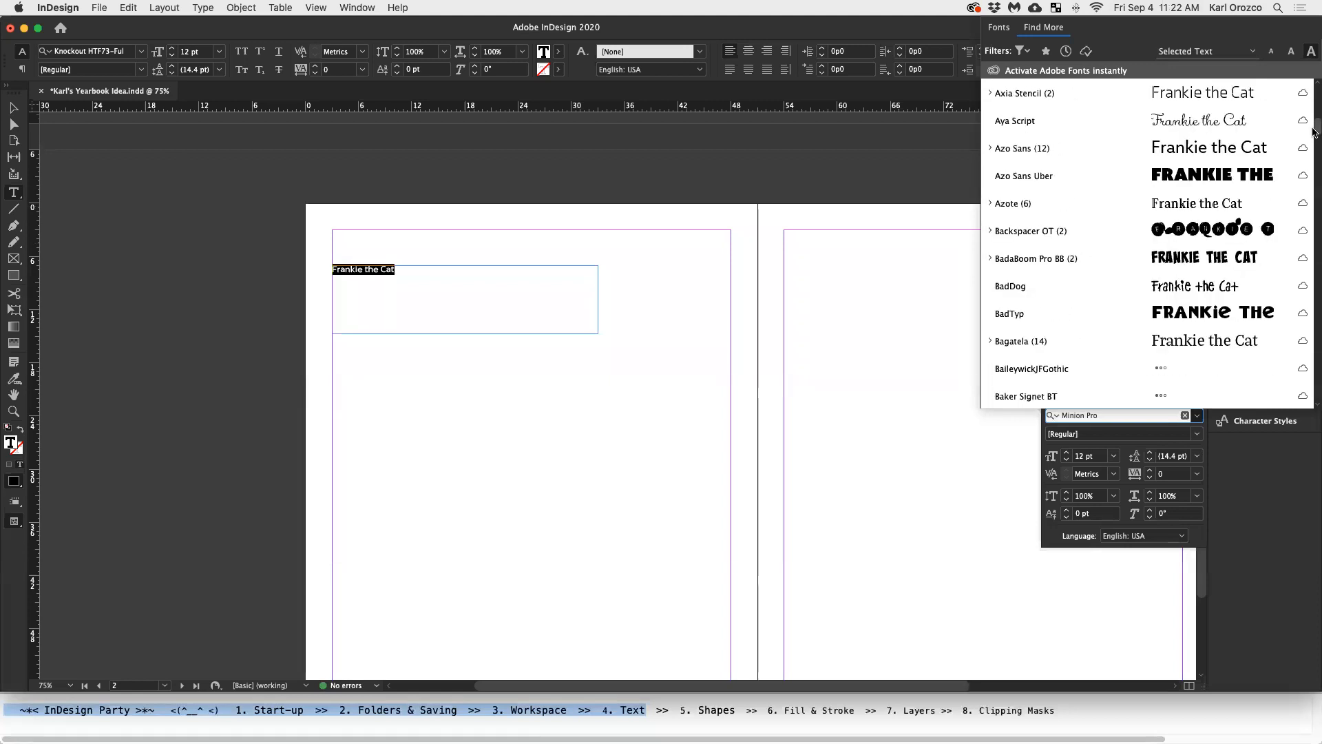
scroll(1314, 131, "up", 3)
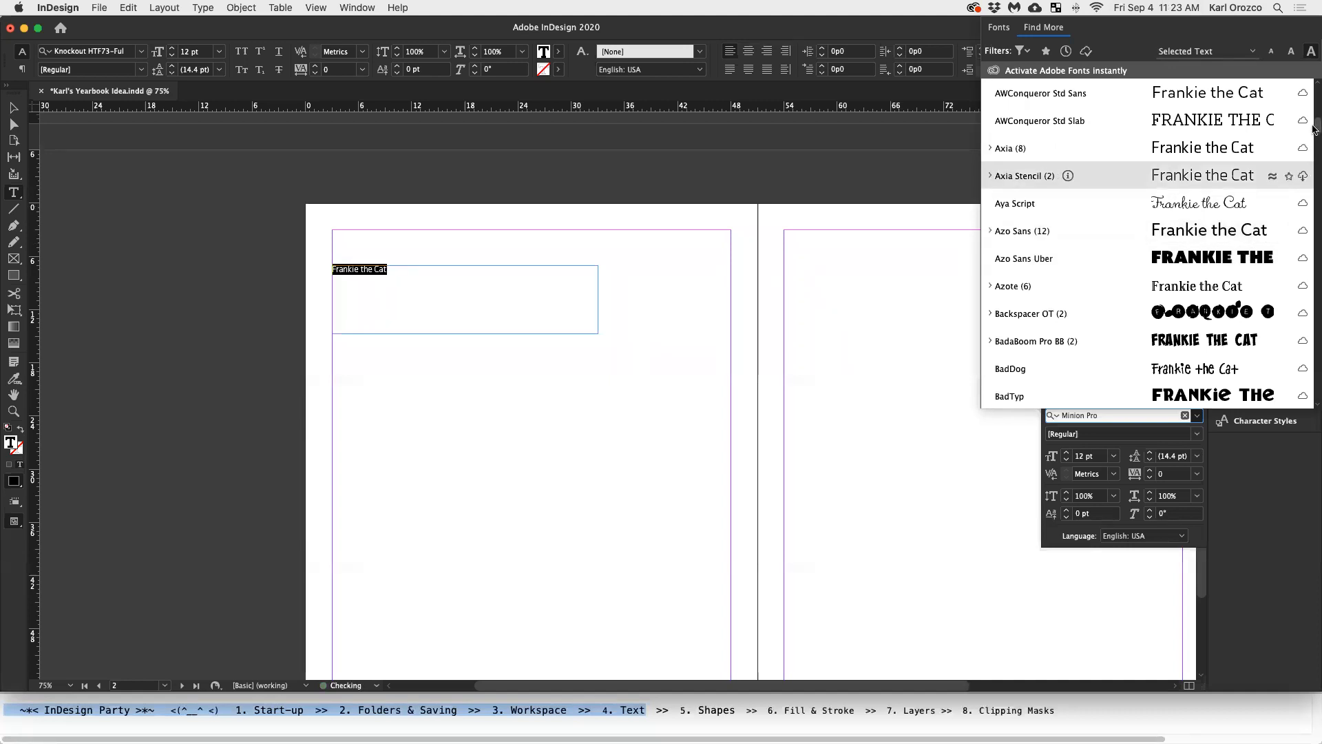
scroll(1315, 128, "down", 1)
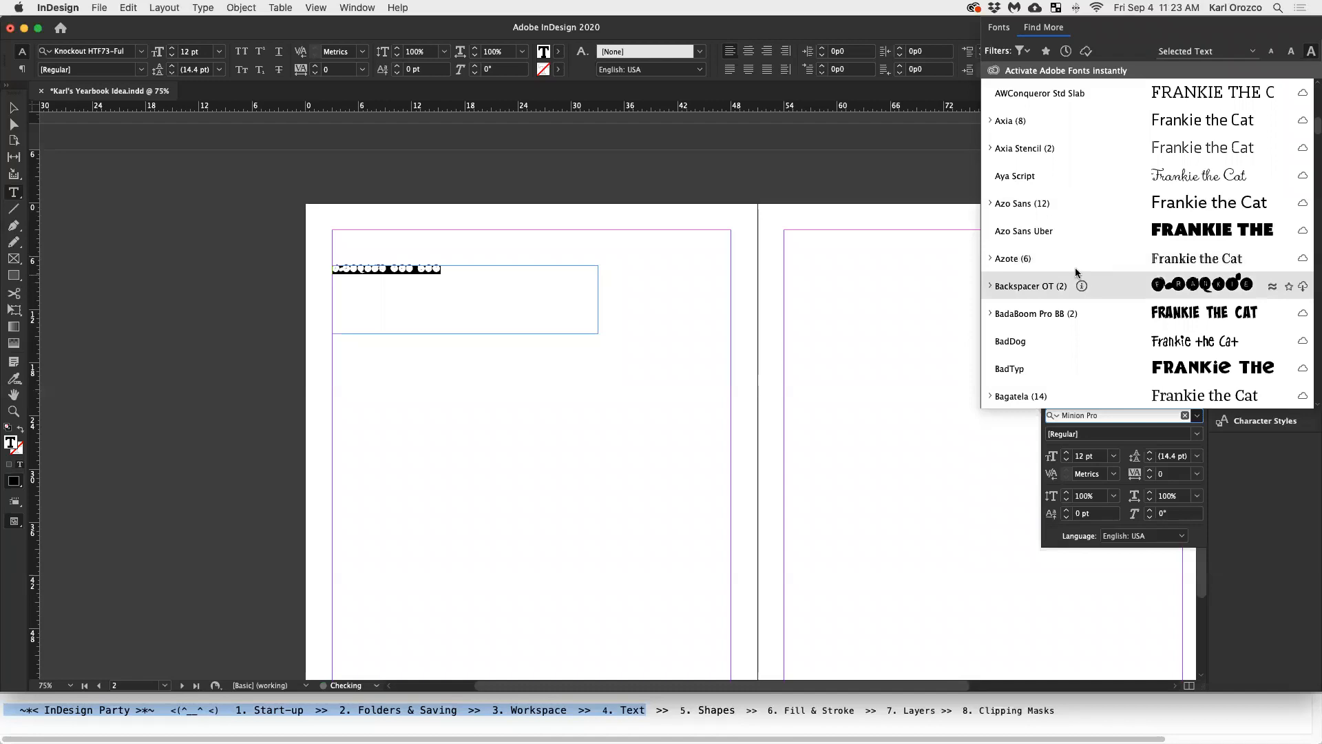
scroll(1314, 138, "up", 5)
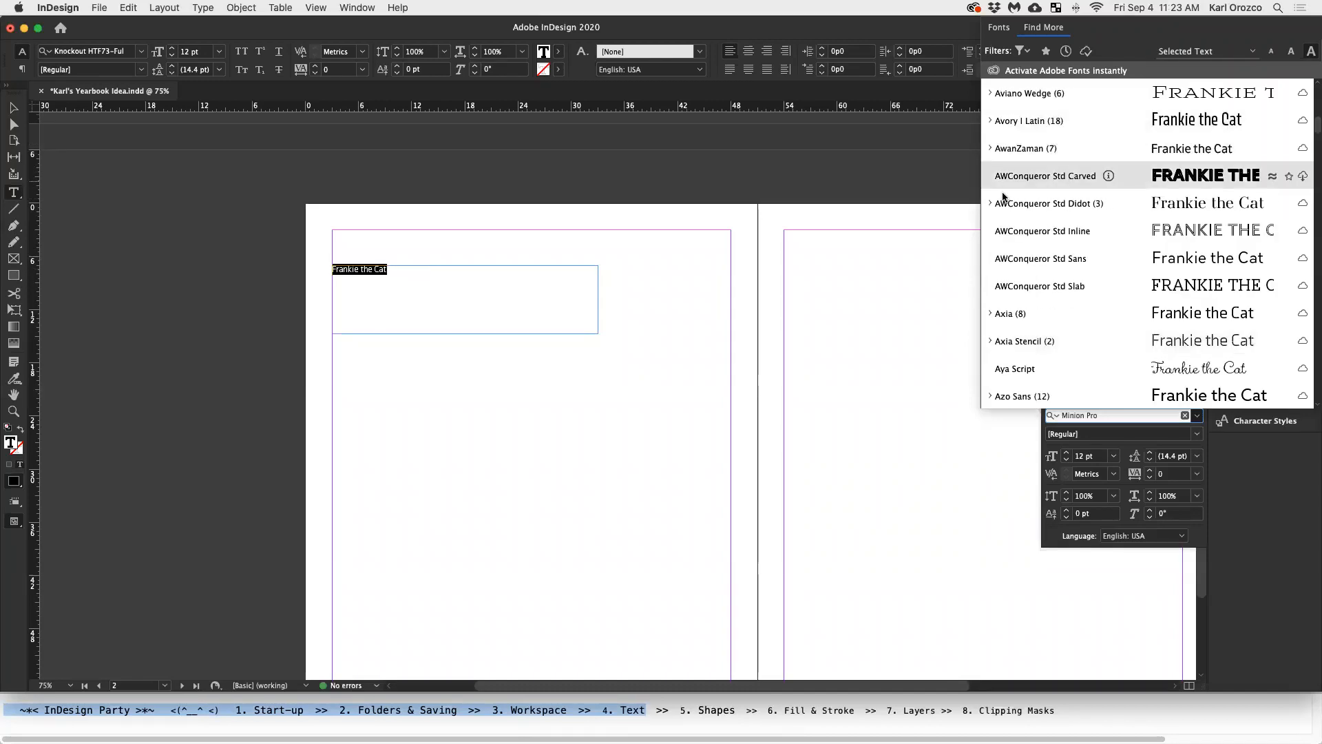
scroll(1050, 216, "up", 7)
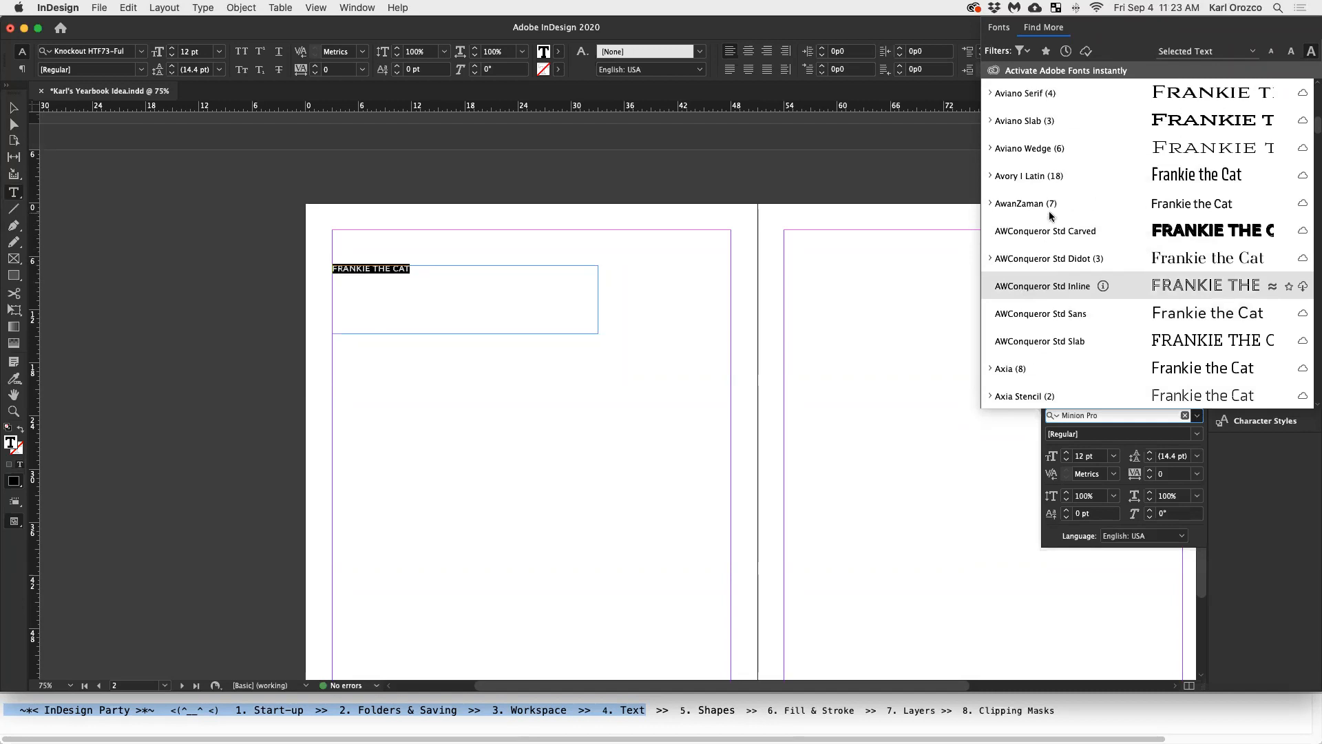
scroll(1050, 215, "down", 2)
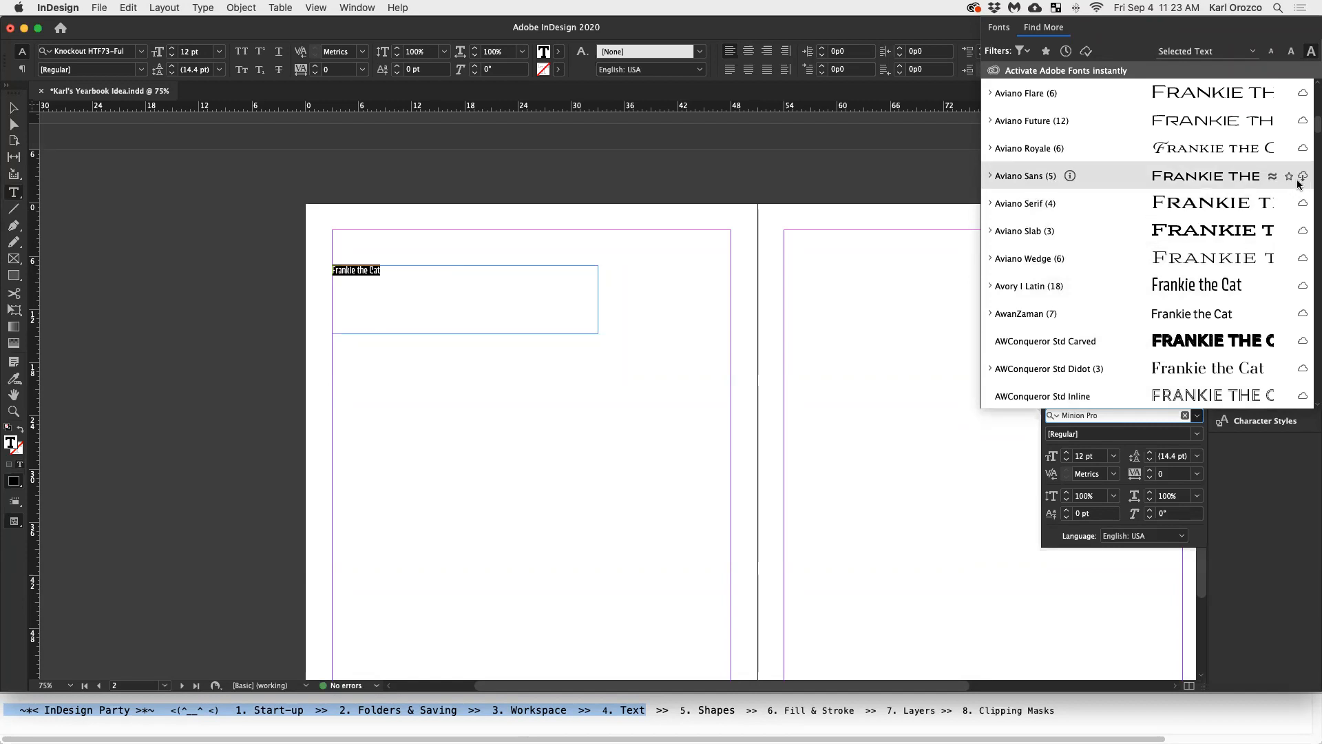
left_click_drag(1316, 125, 1313, 129)
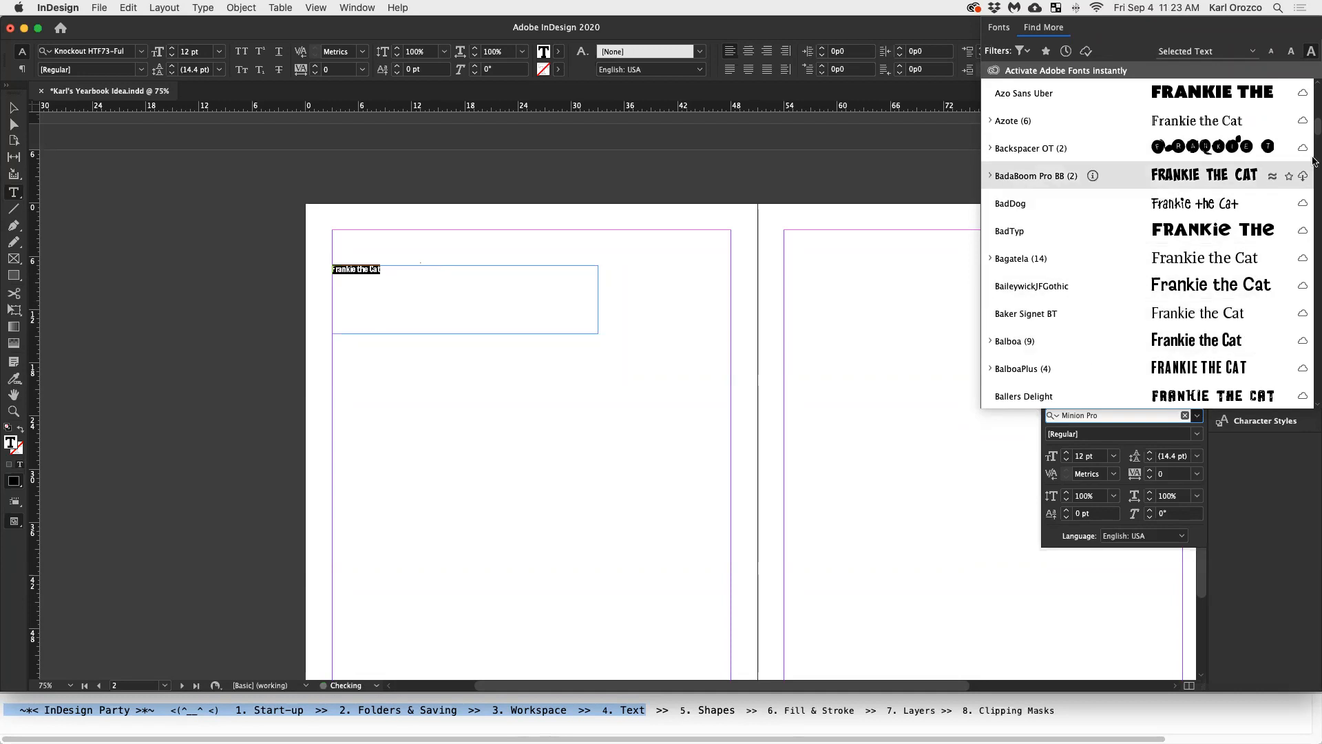
scroll(1315, 408, "down", 10)
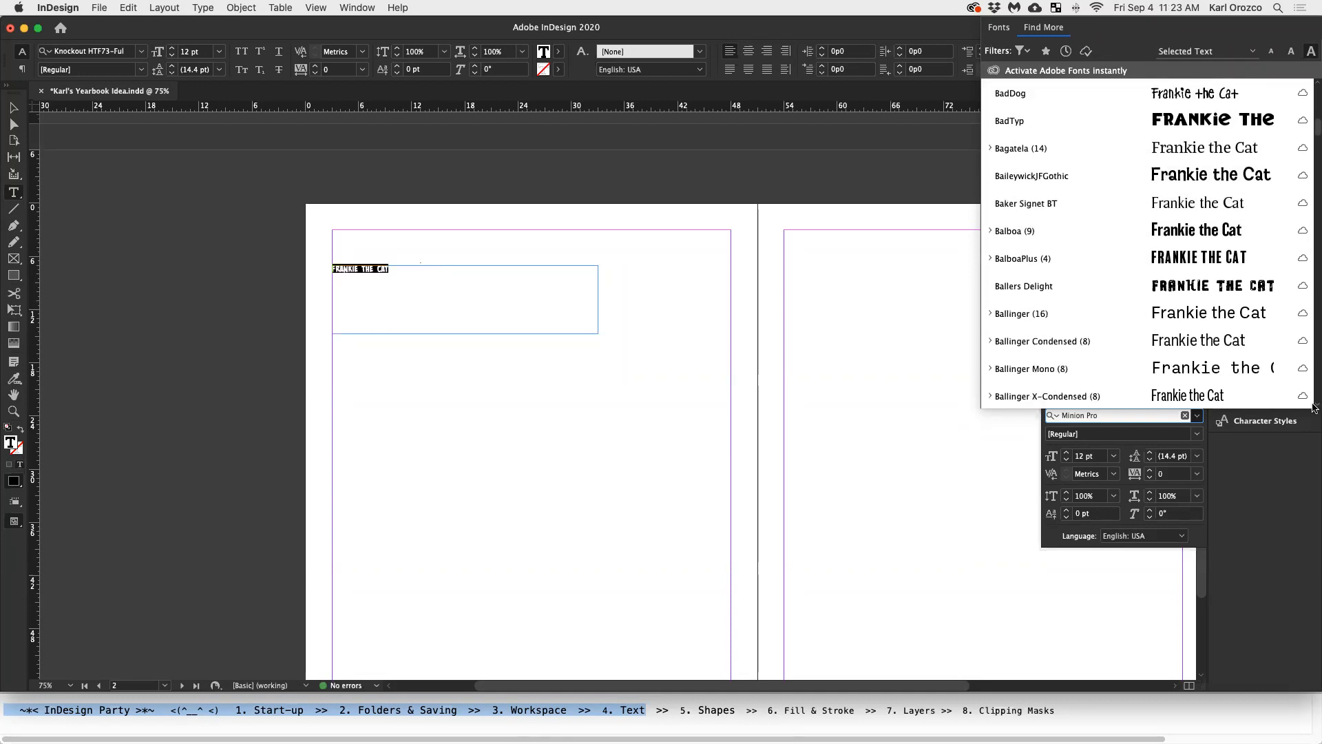
scroll(1308, 196, "down", 15)
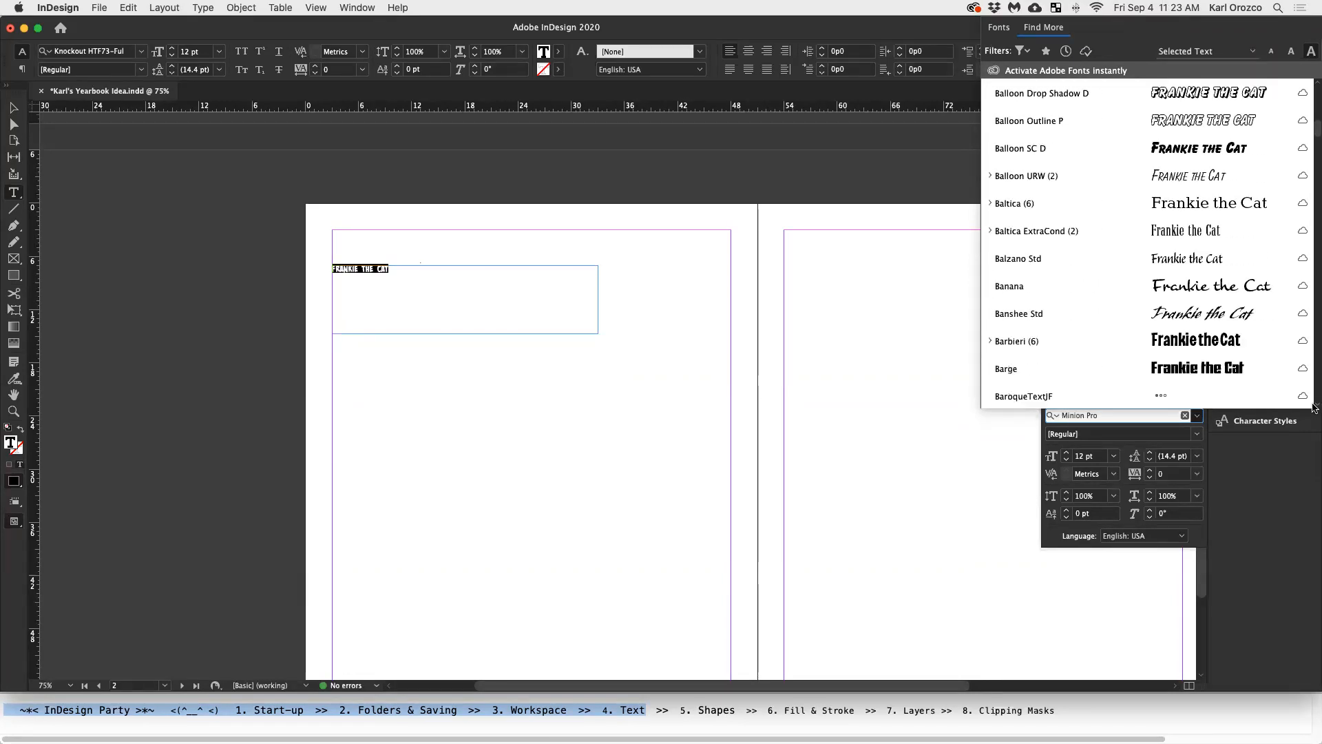
scroll(1314, 152, "down", 20)
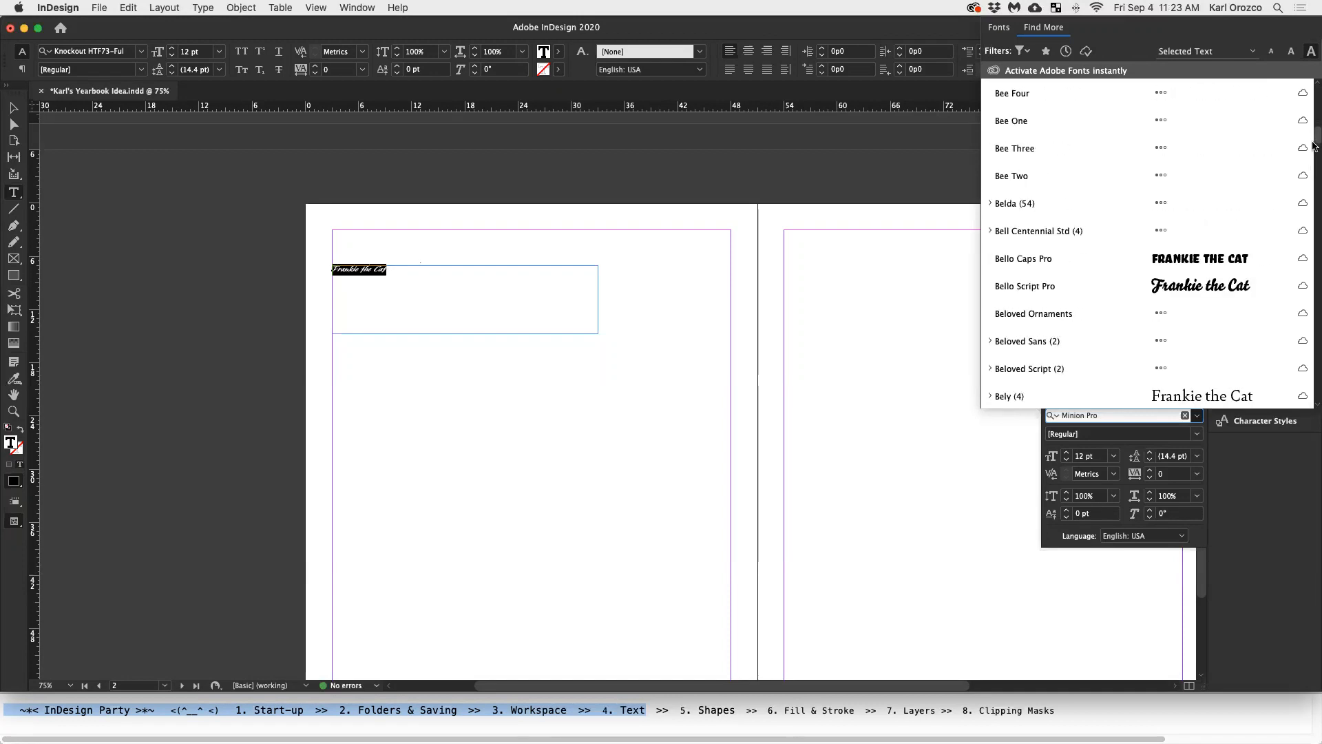
mouse_move(1315, 147)
left_mouse_down()
mouse_move(1315, 170)
mouse_move(1315, 143)
left_mouse_up()
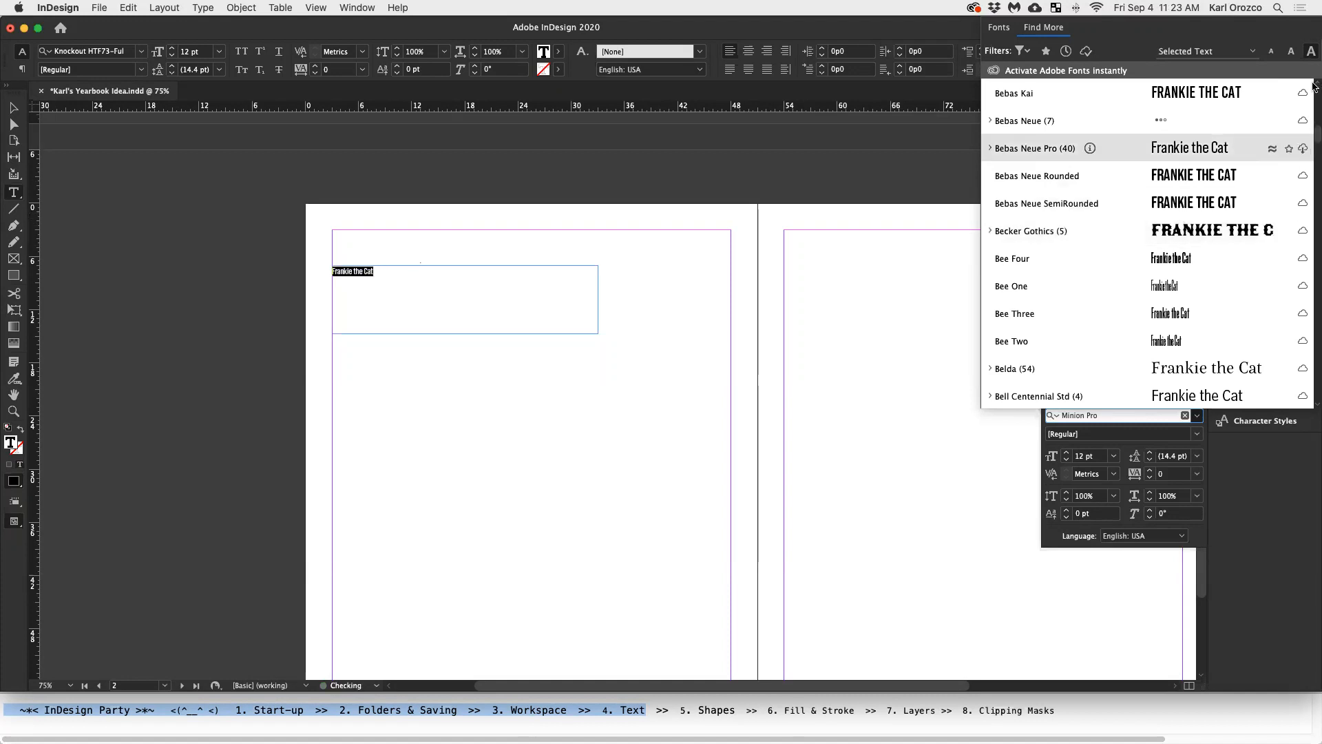
Find the Beastly family among the additional Adobe Fonts and activate all 9 of its fonts
scroll(1316, 85, "up", 3)
scroll(1316, 85, "up", 2)
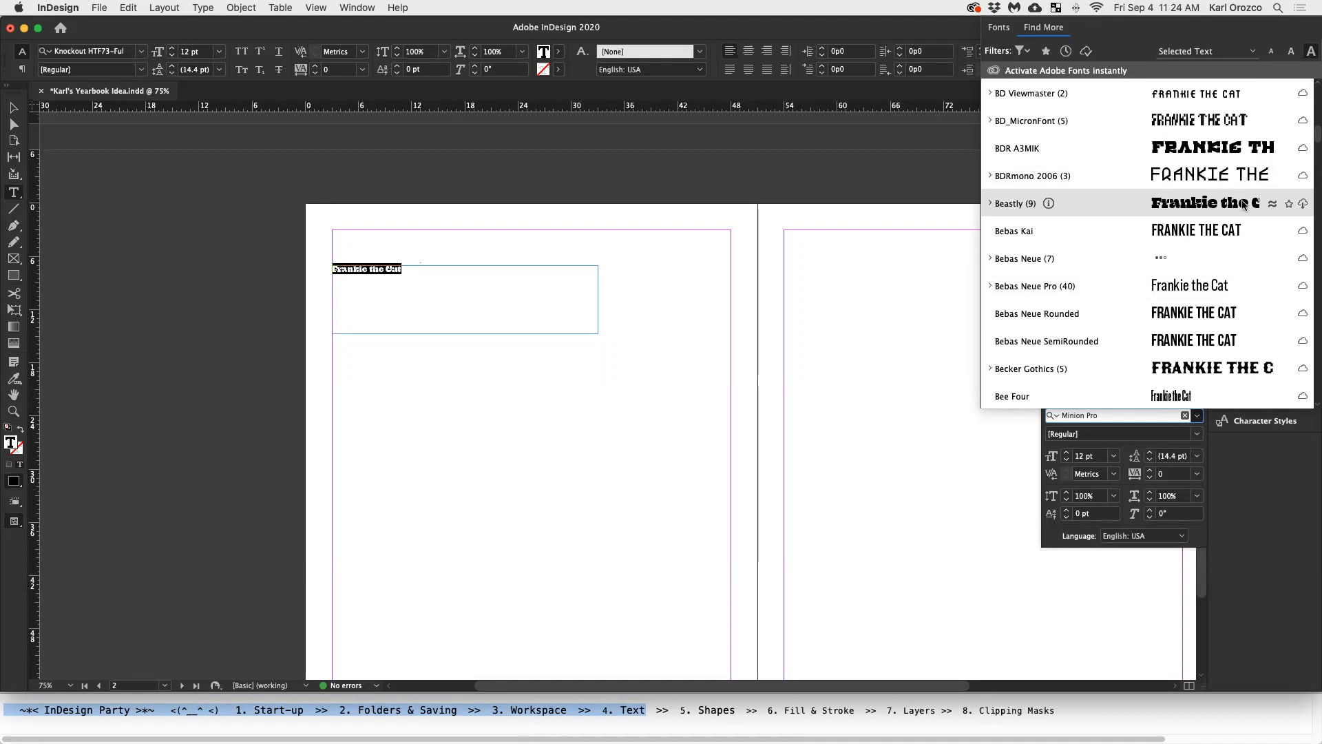
left_click(1304, 204)
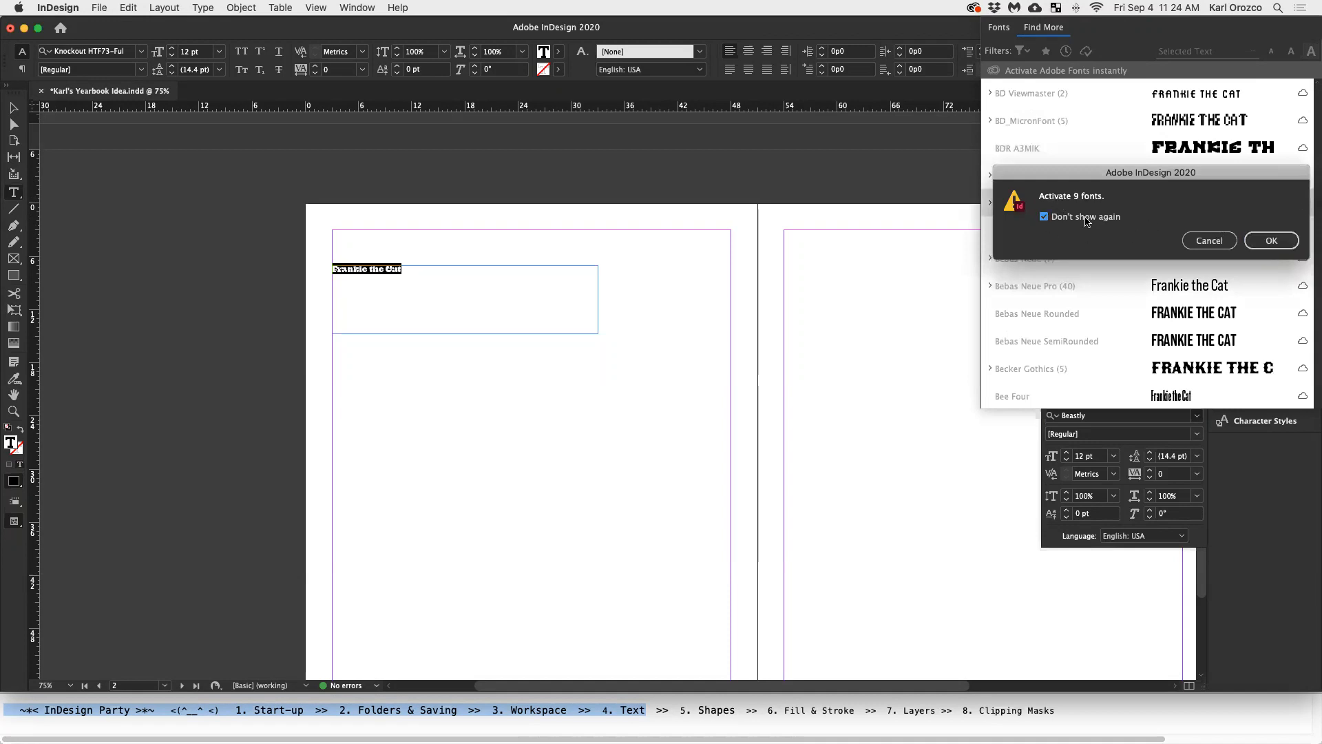
left_click(1270, 241)
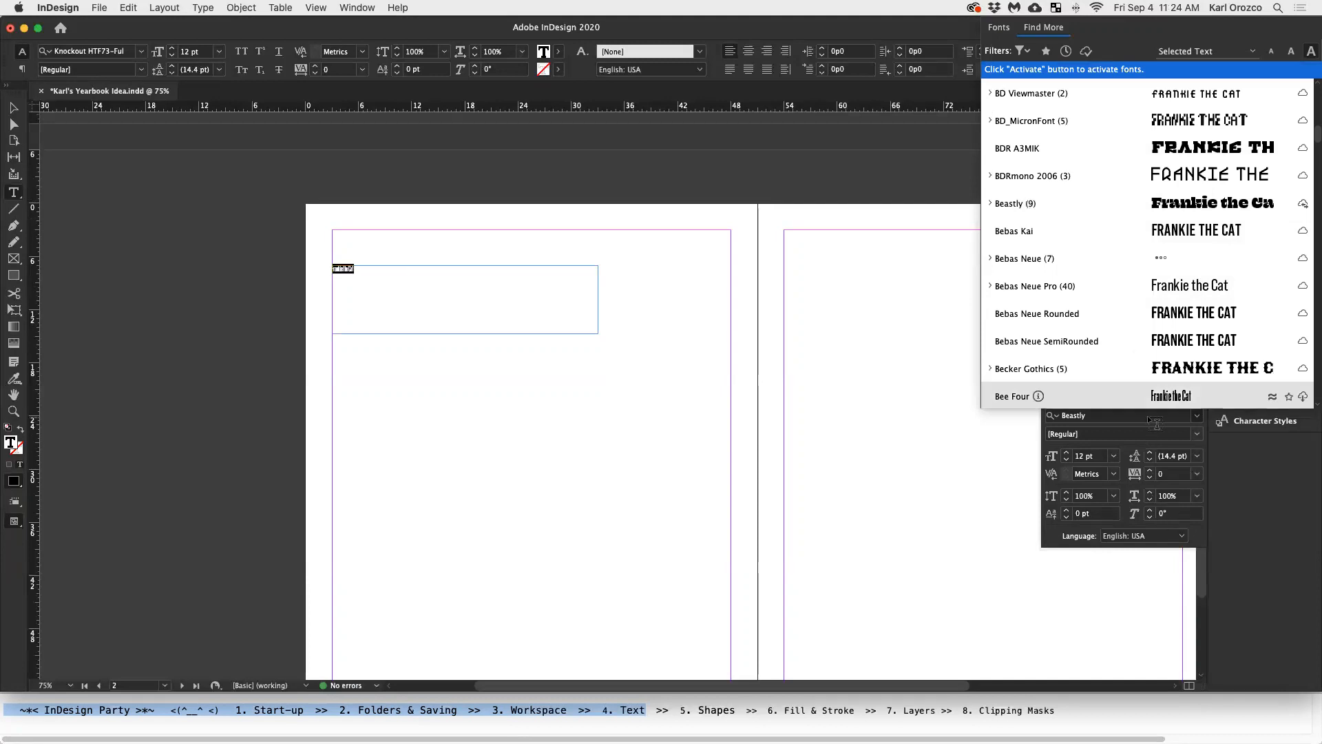
Search the installed and additional Adobe Fonts for "beast" and try to use Beastly 18 Point on the selected text
left_click(1196, 417)
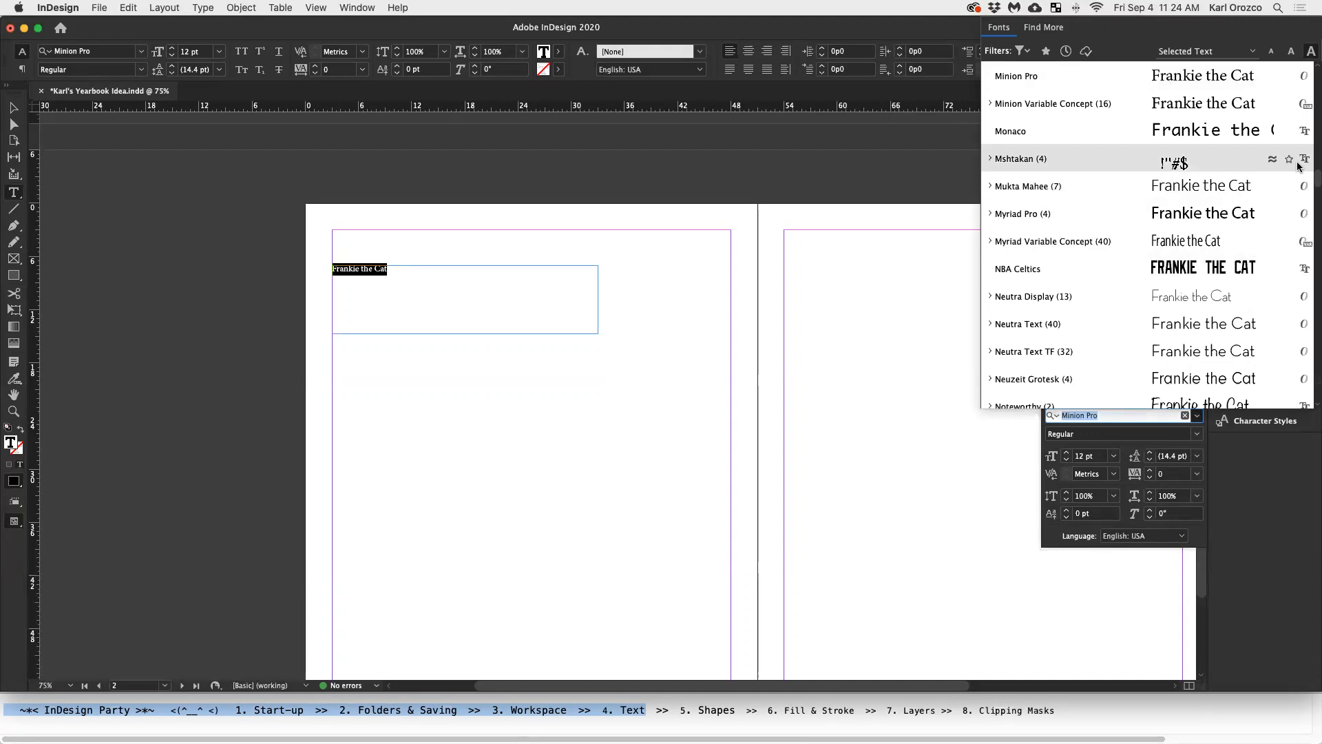
scroll(1314, 159, "up", 5)
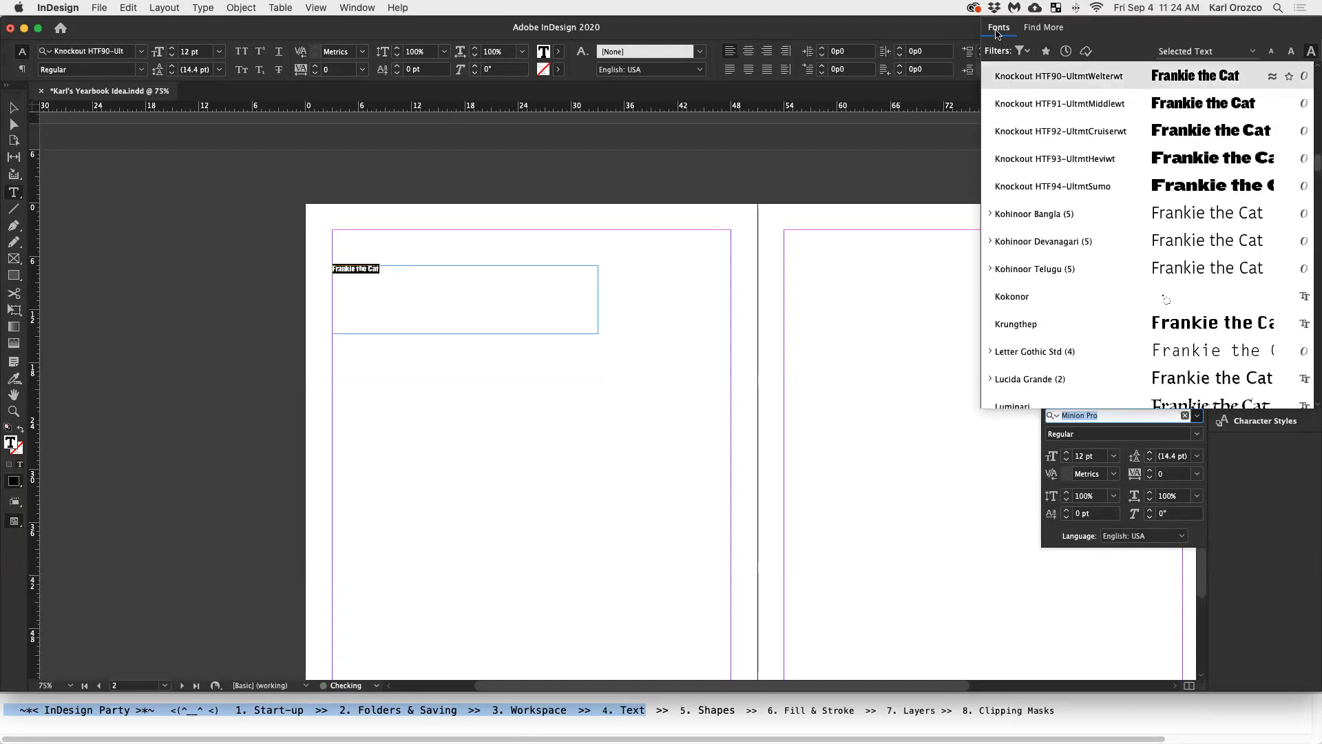
left_click_drag(1314, 170, 1313, 99)
type("beast")
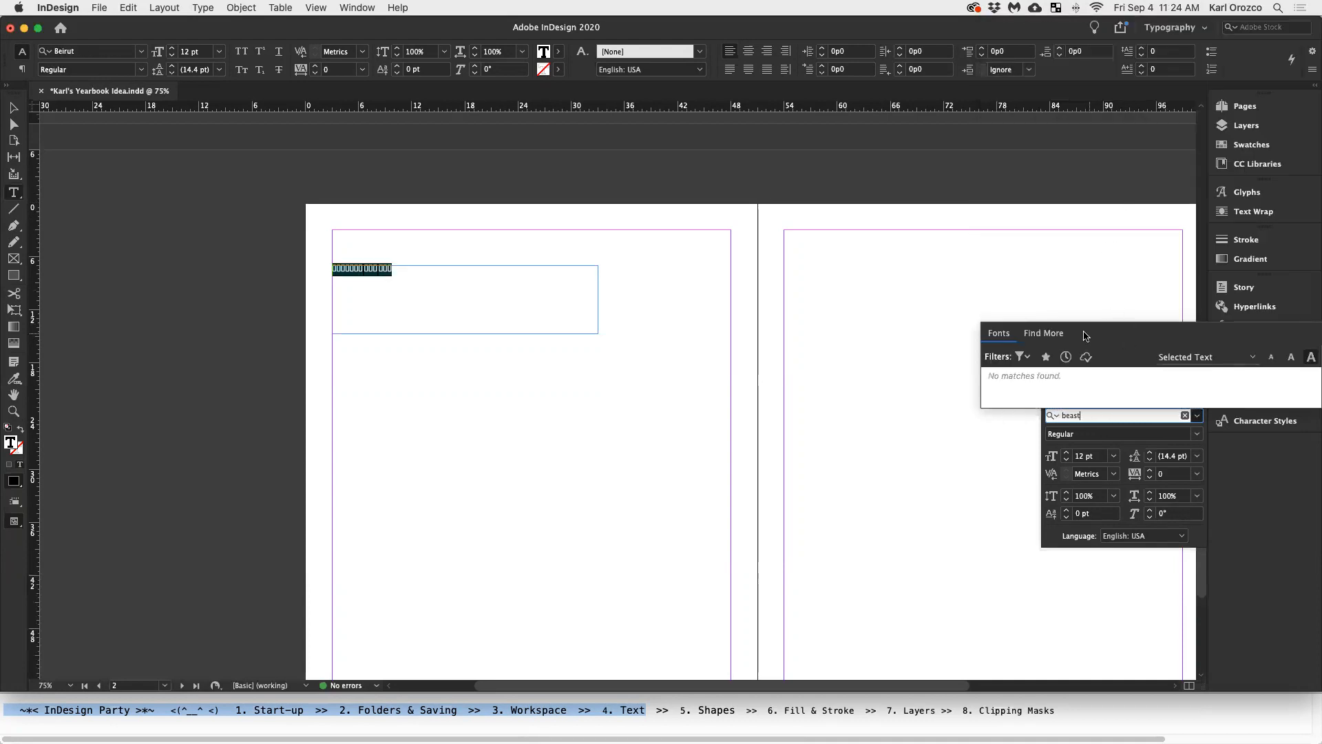
left_click(1054, 333)
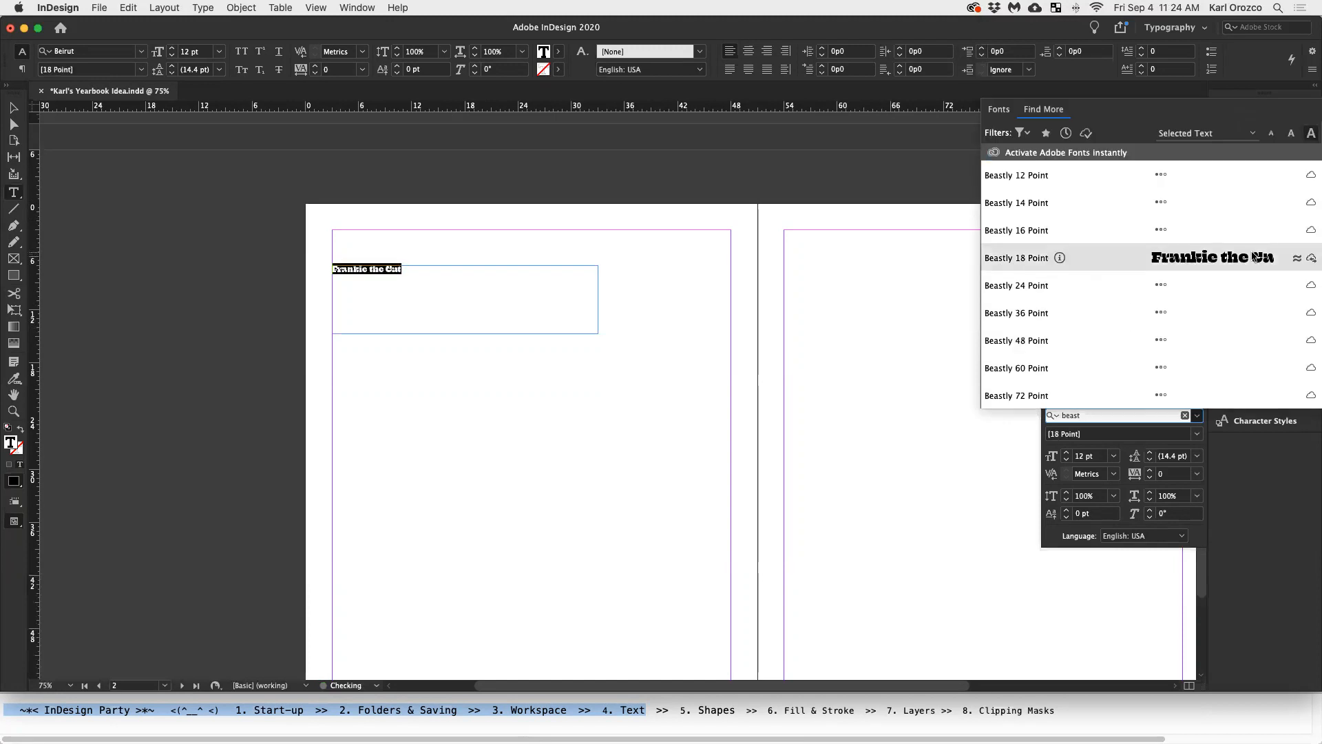
left_click(1312, 258)
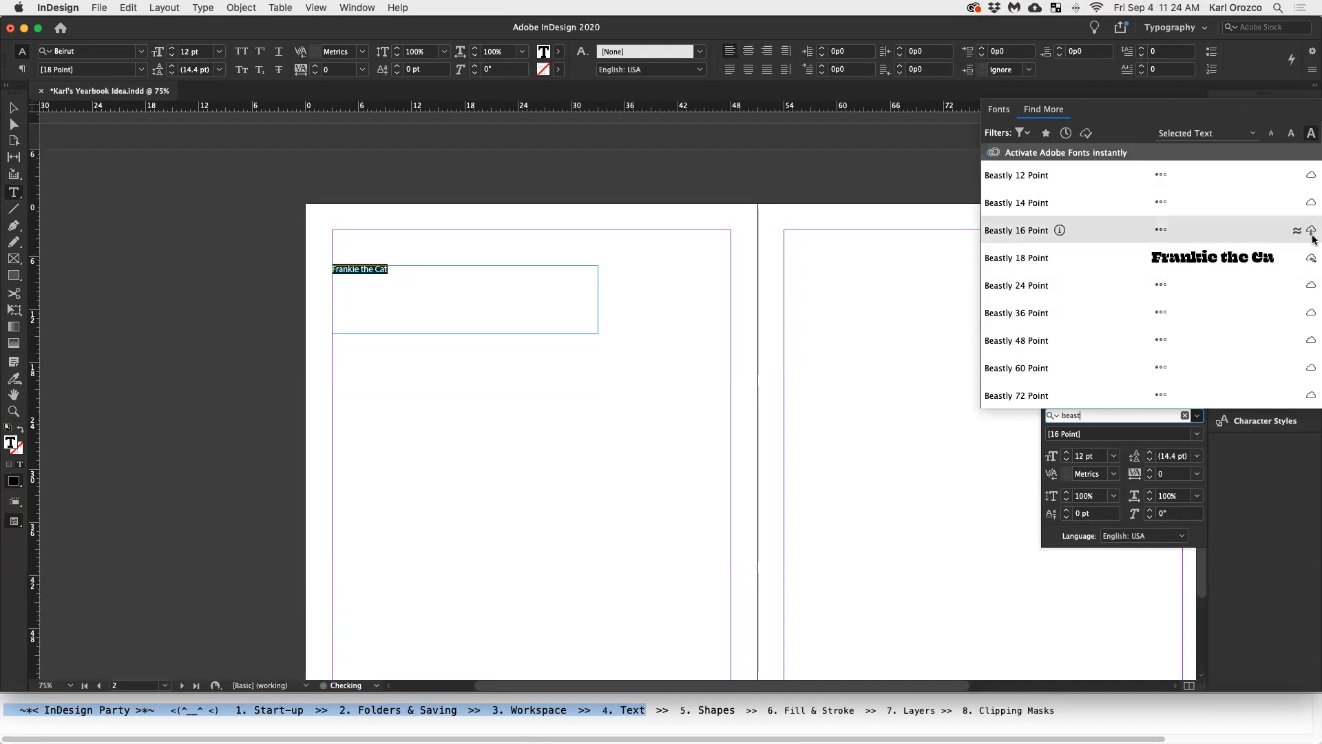
left_click(1207, 259)
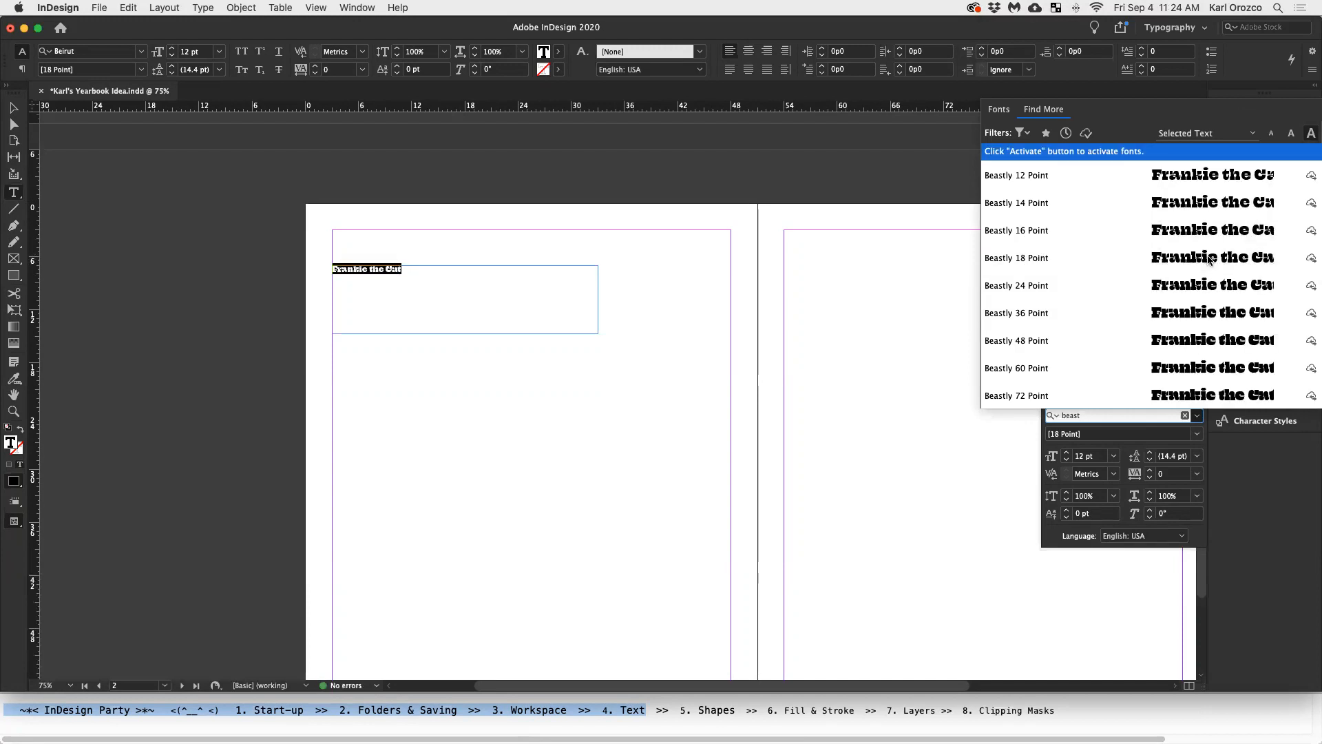
Set the selected "Frankie the Cat" text in Cochin Bold
left_click(1202, 419)
left_click(1199, 417)
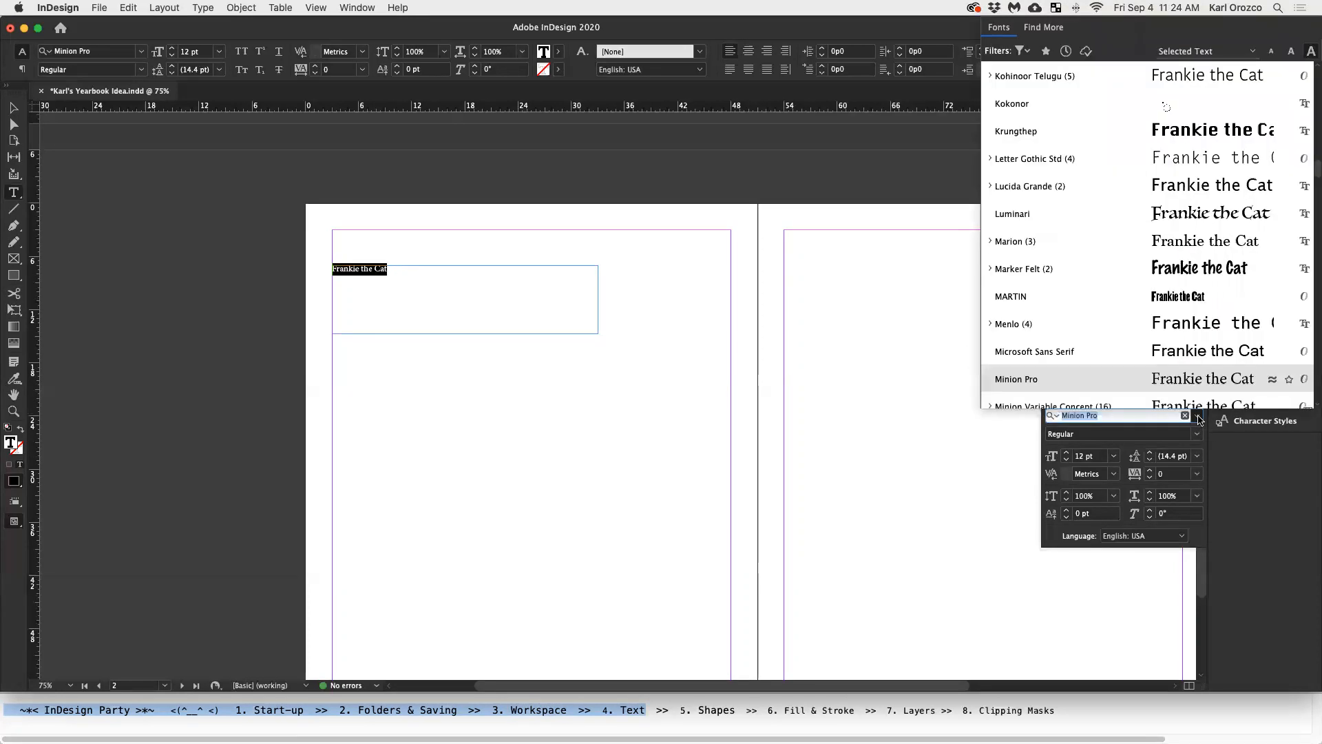
type("cochi")
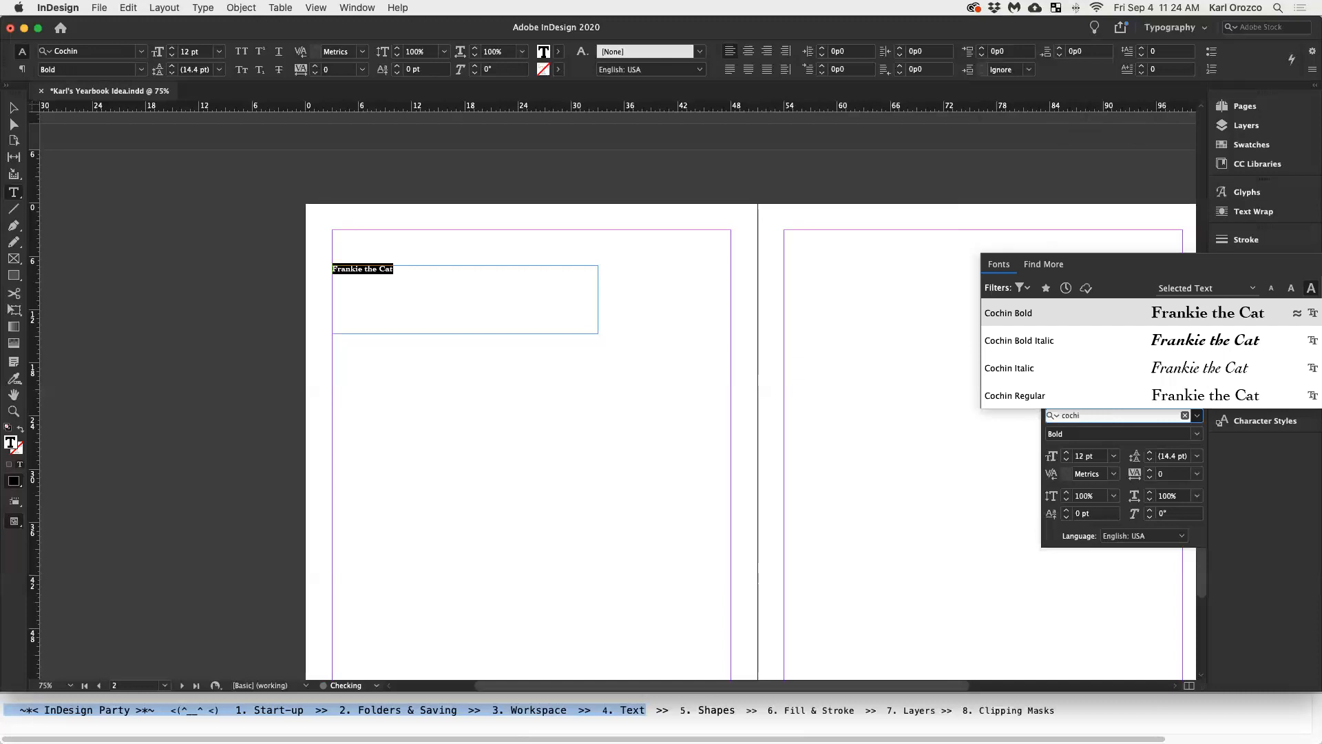
left_click(1054, 319)
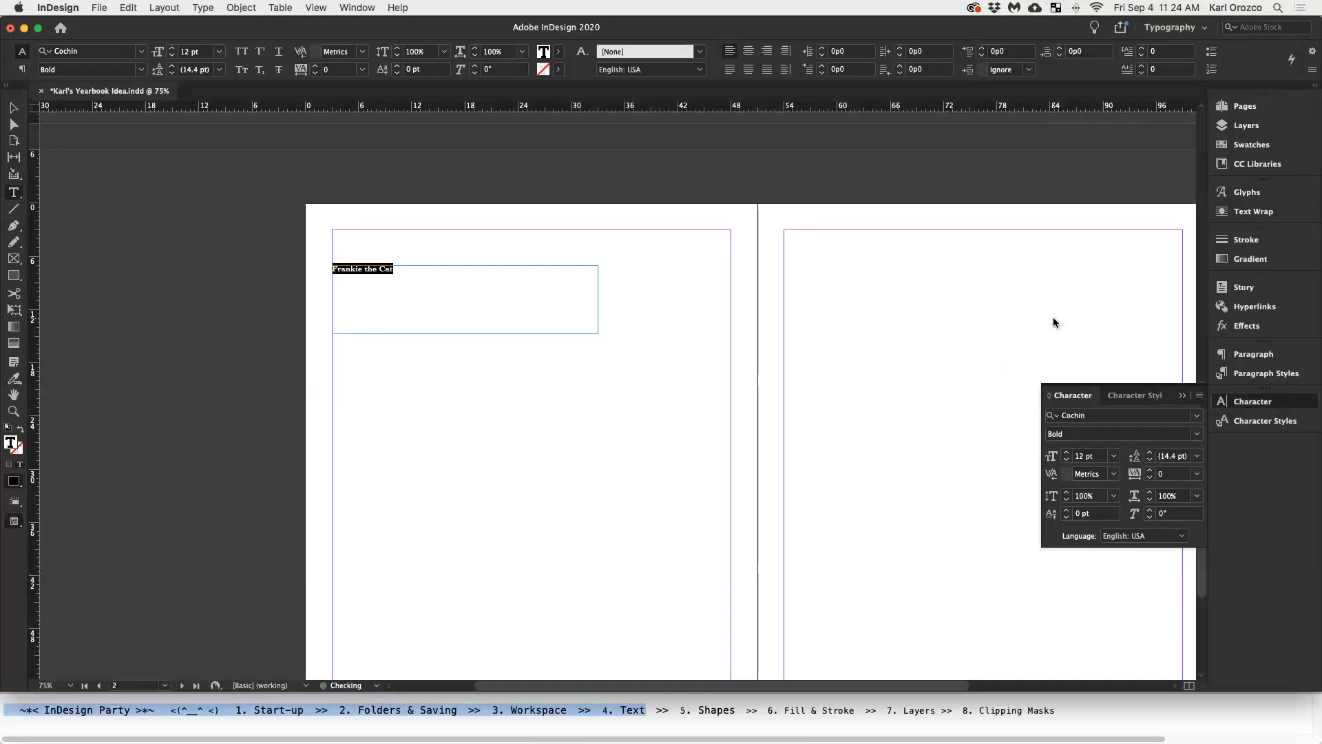
Enlarge the selected "Frankie the Cat" text to 72 pt, trying 36 pt first
key("super+shift+comma")
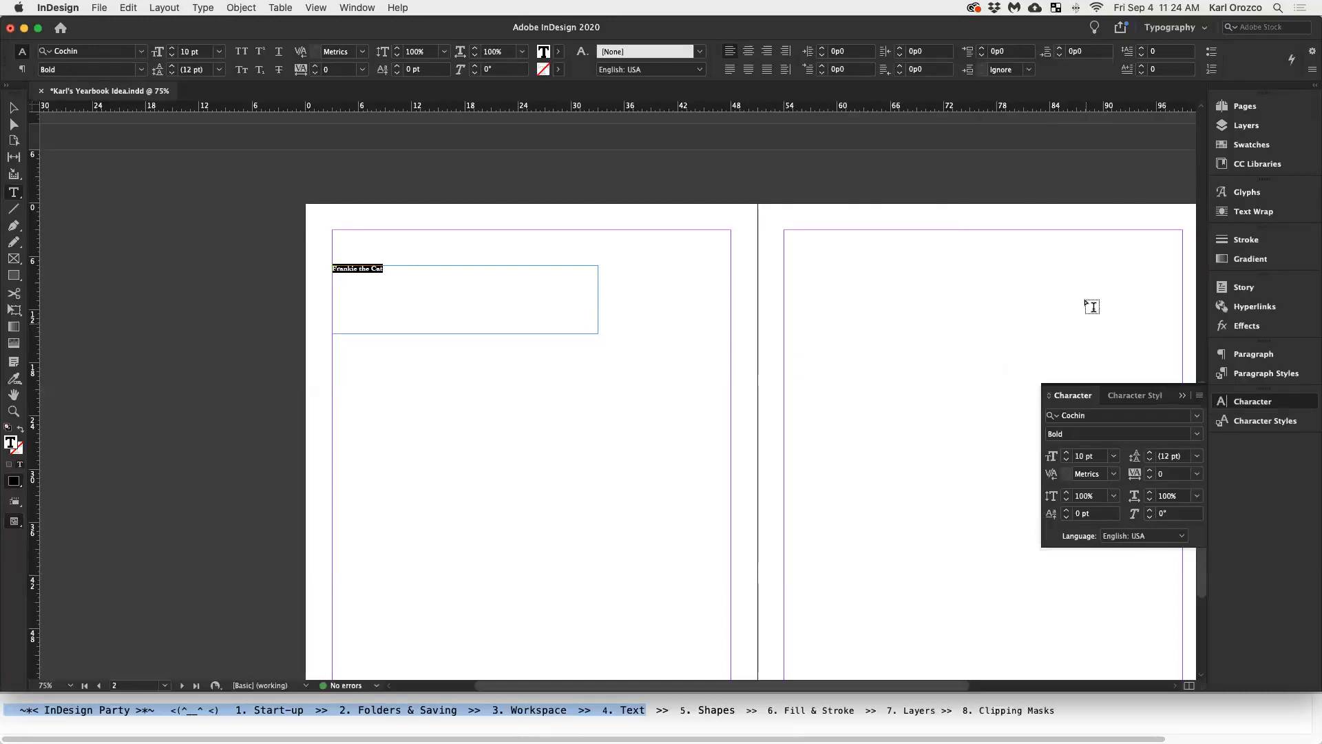
left_click(1114, 457)
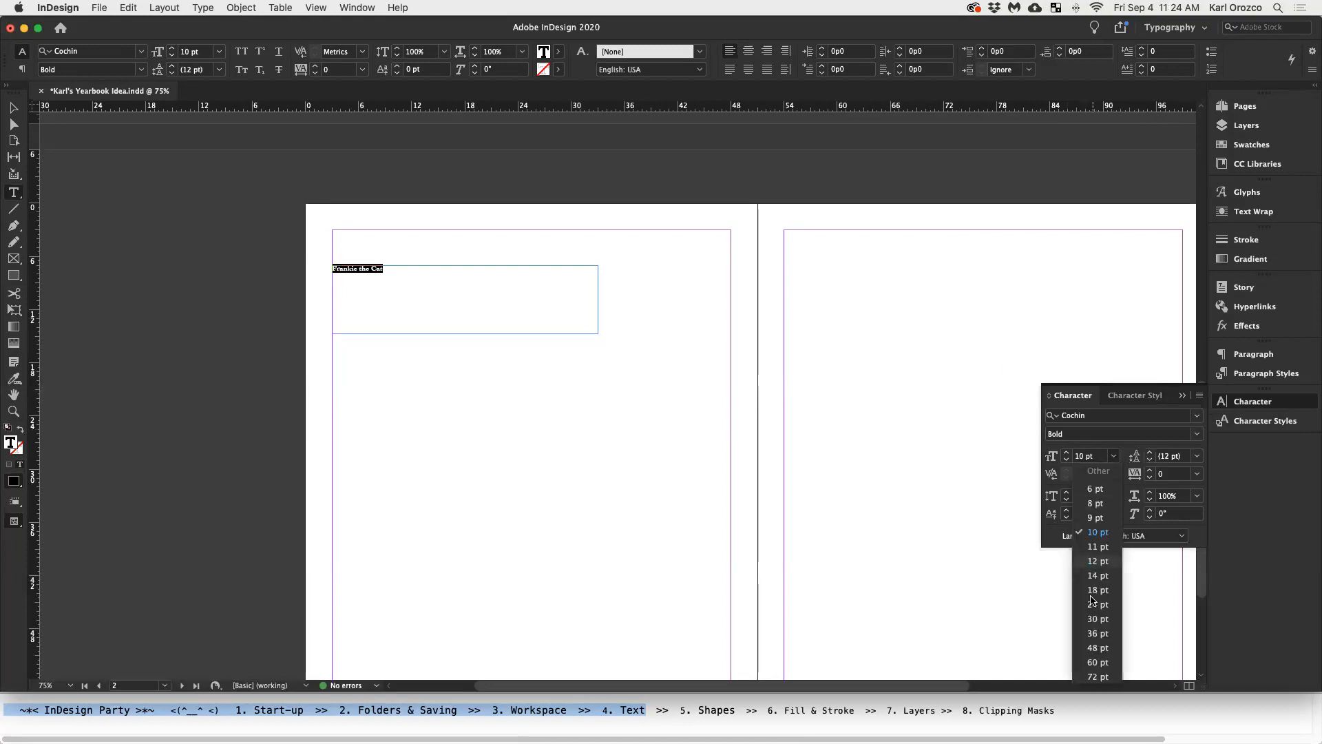
left_click(1106, 637)
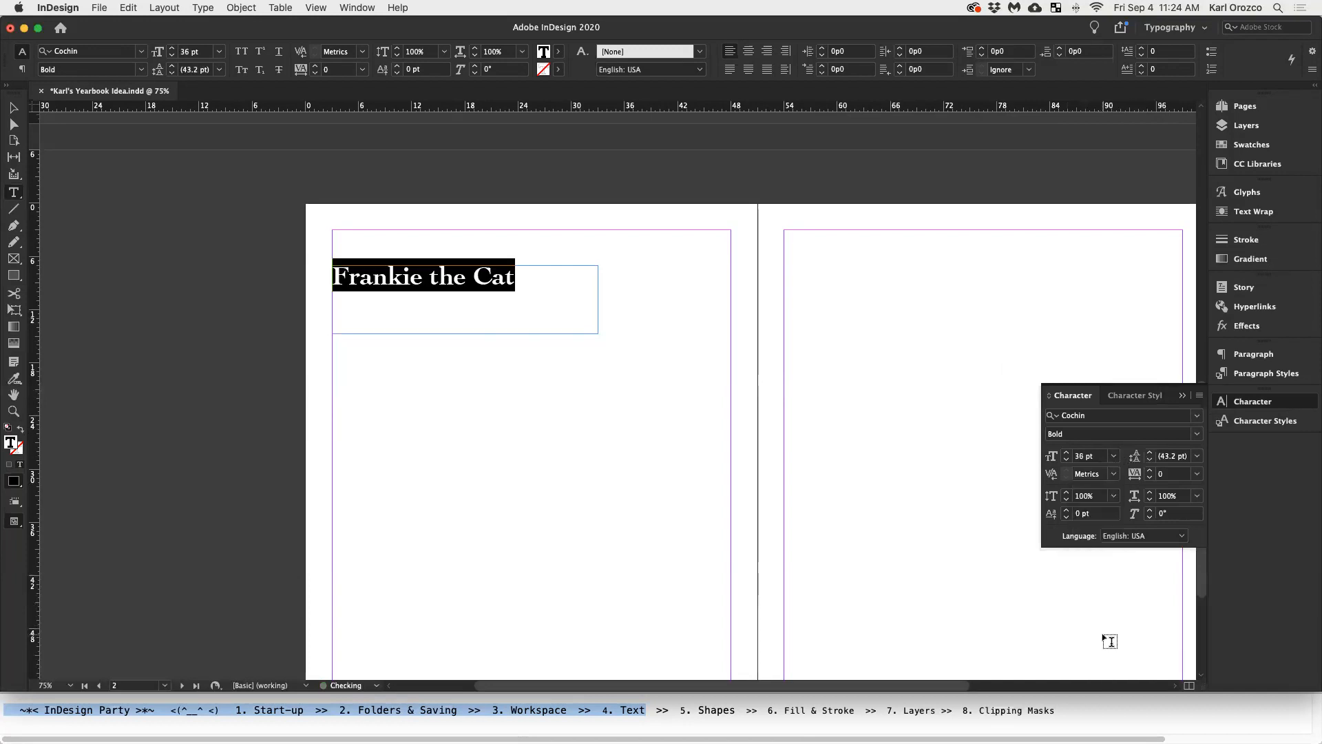
left_click(1115, 456)
left_click(1105, 678)
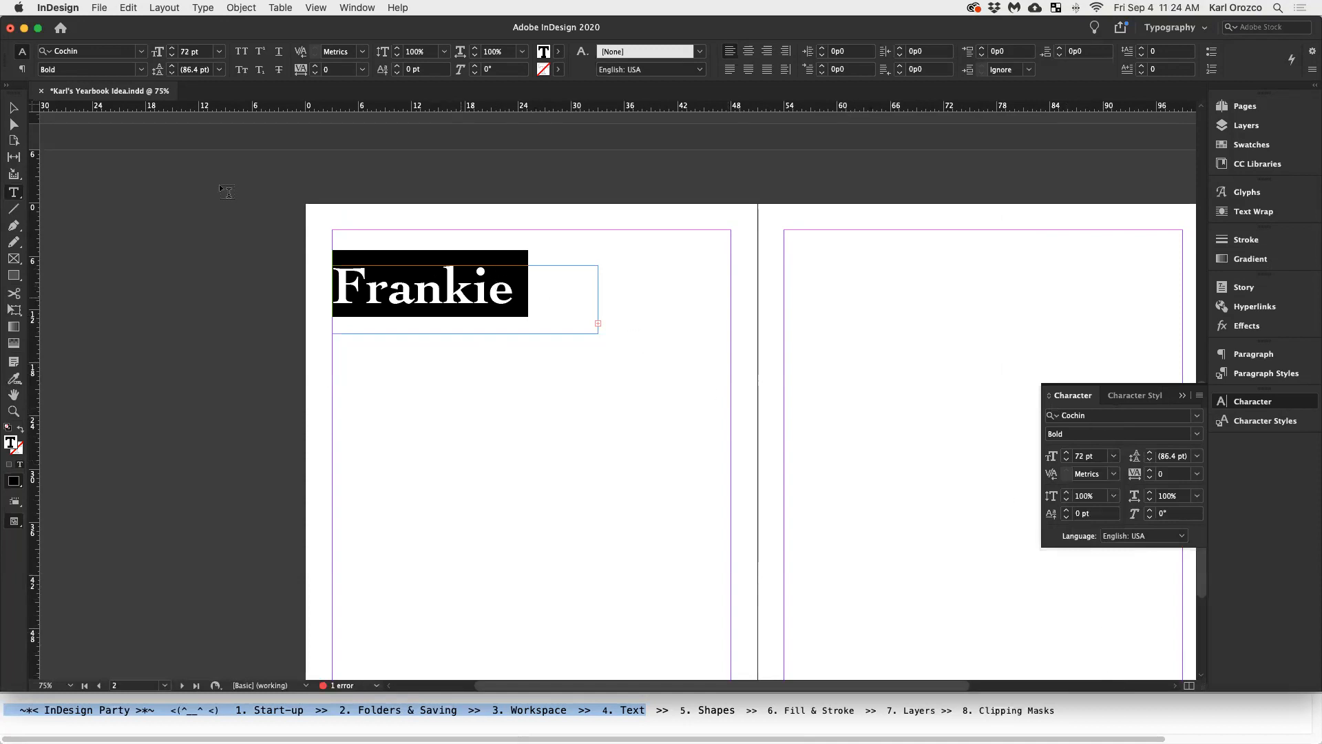
Widen the title's text frame to about 41p7 and fit its height to the text
left_click(14, 109)
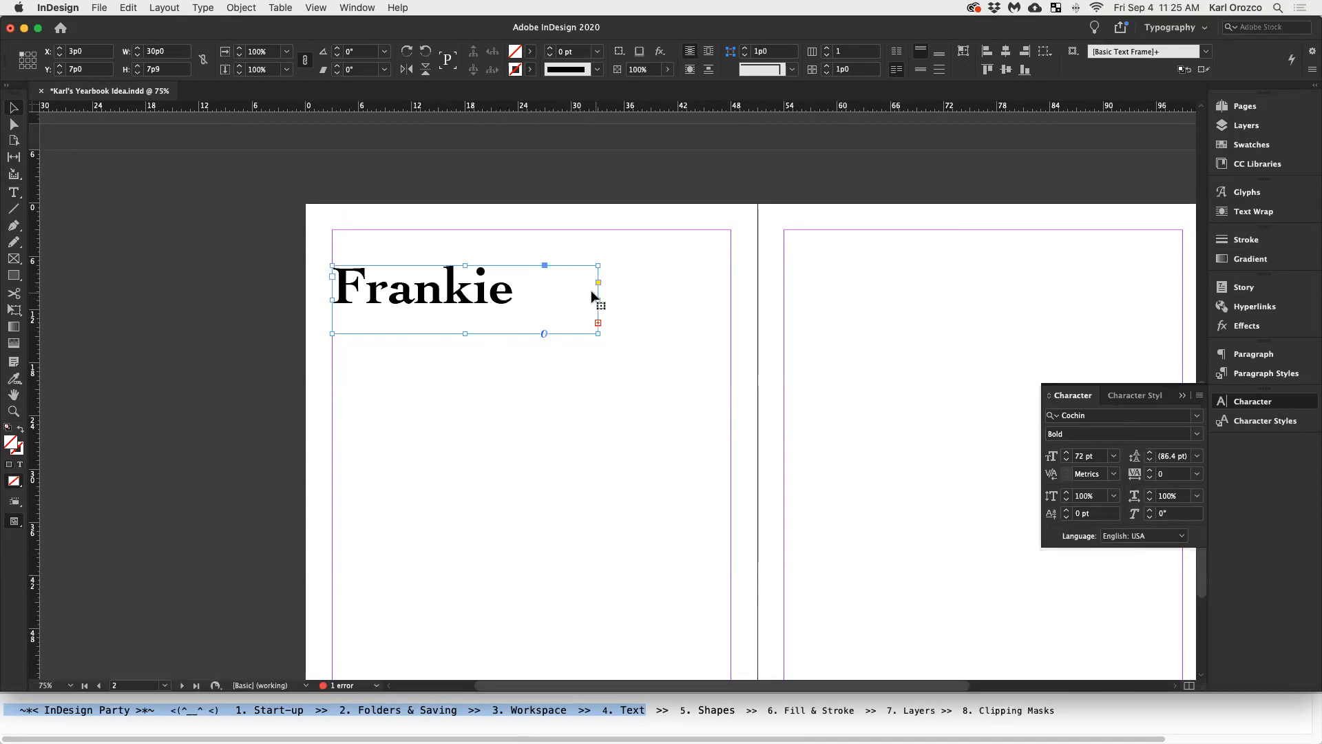
left_click_drag(603, 297, 701, 297)
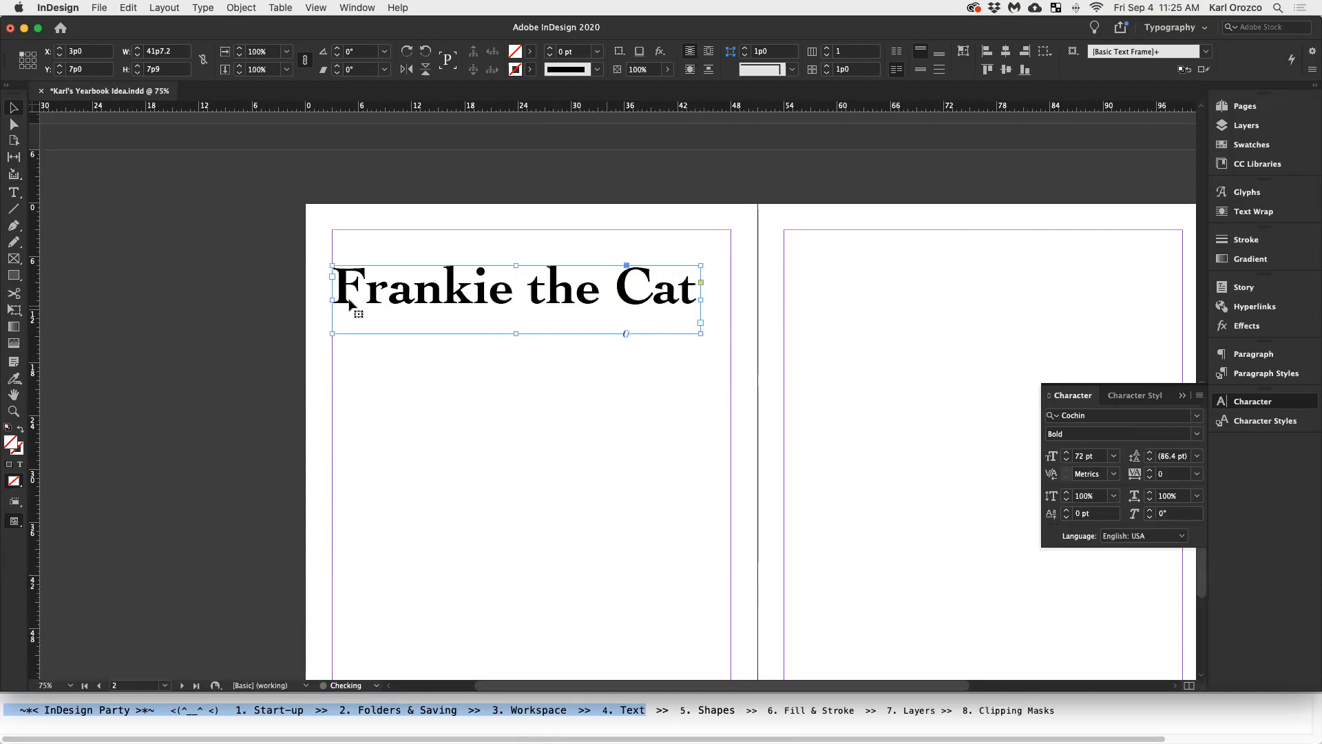
double_click(517, 334)
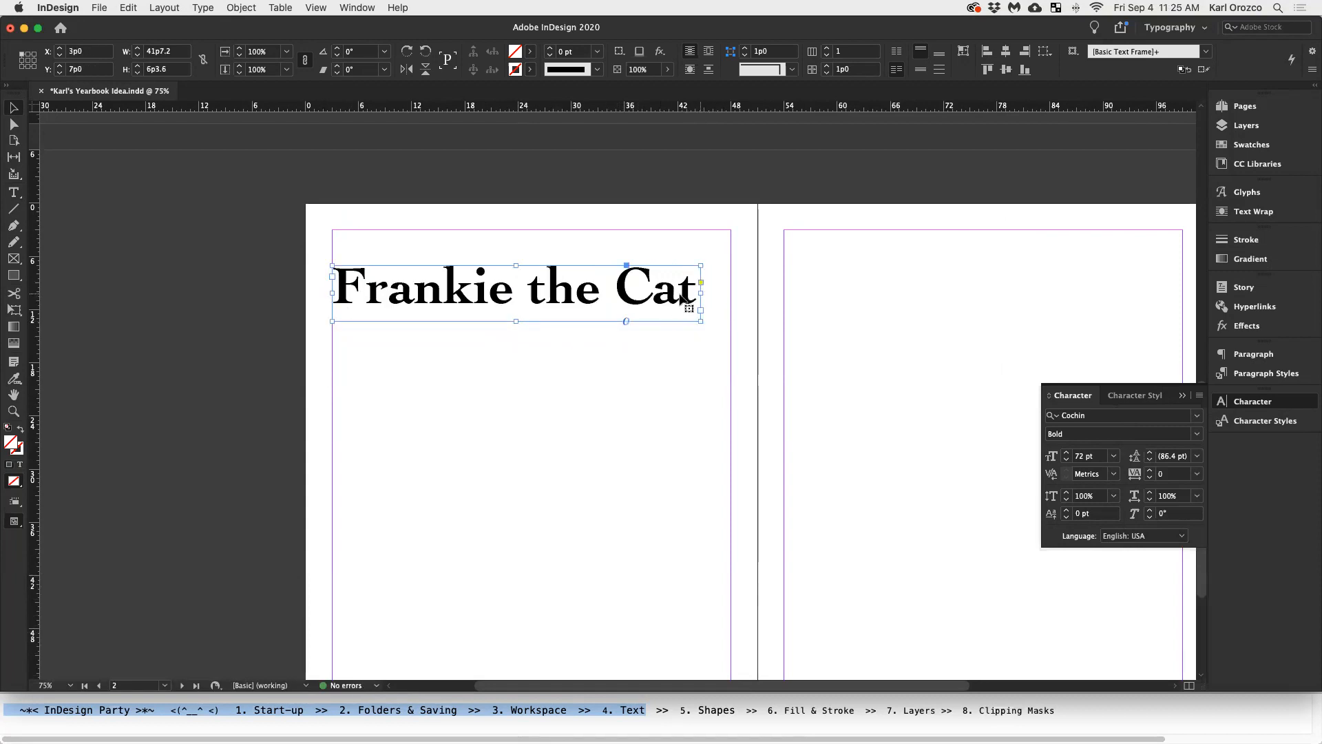
Narrow the title frame to about 22p6, deepen it to hold two lines, and move it slightly inside the page margin
left_click_drag(700, 291, 527, 298)
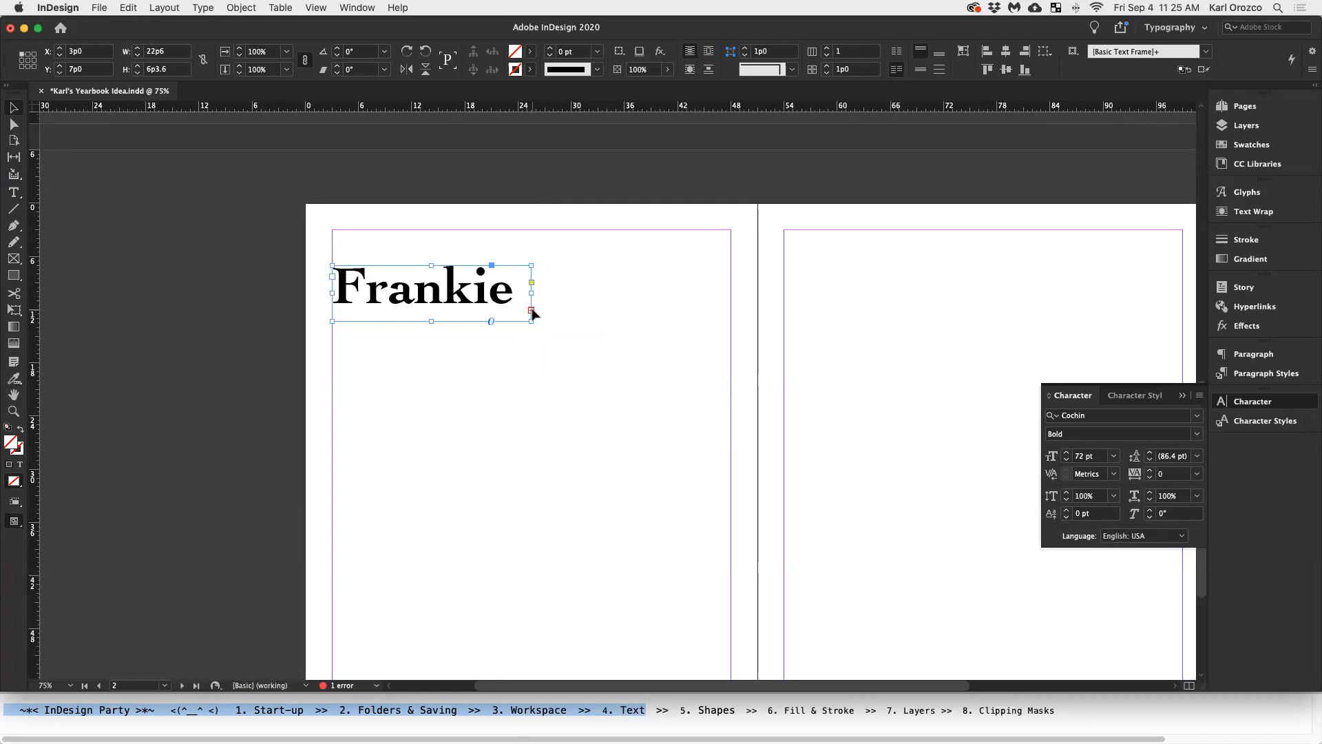
left_click_drag(431, 321, 432, 374)
left_click(593, 451)
scroll(607, 441, "down", 2)
left_click_drag(475, 303, 498, 295)
left_click(615, 340)
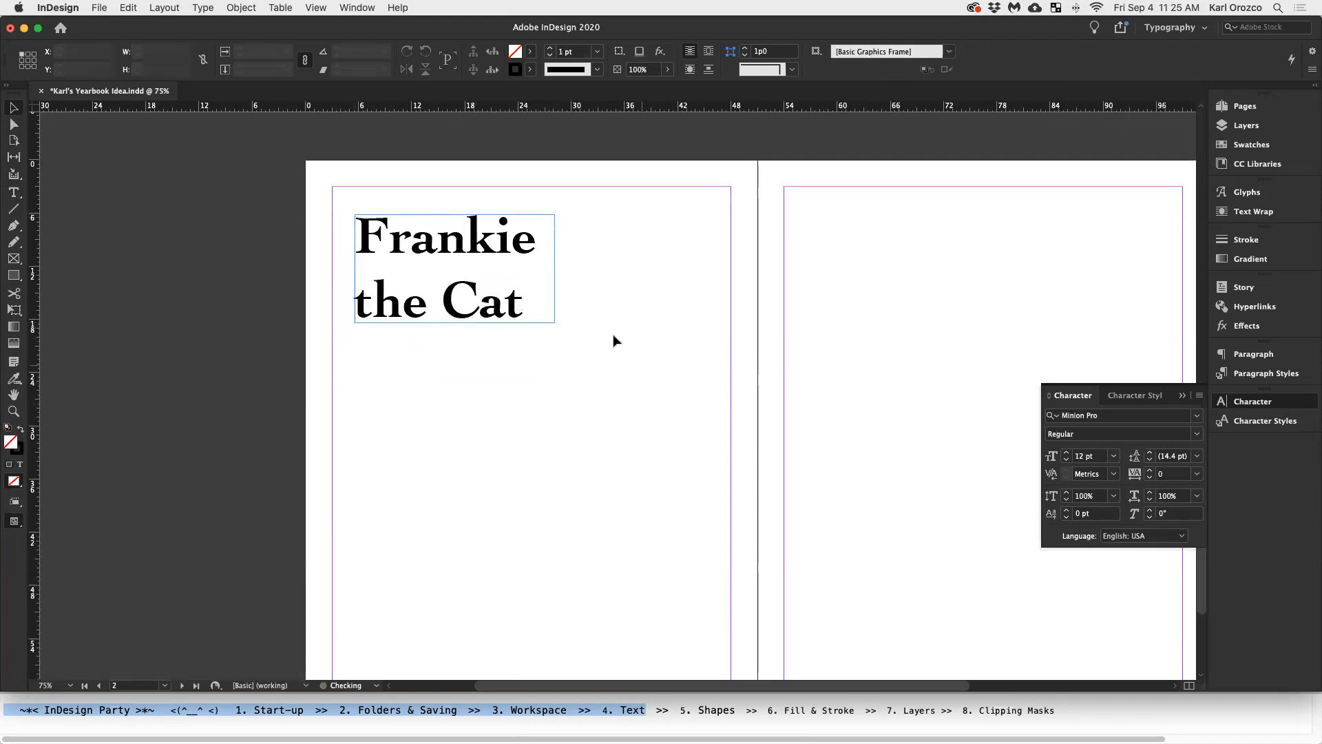
scroll(570, 387, "down", 4)
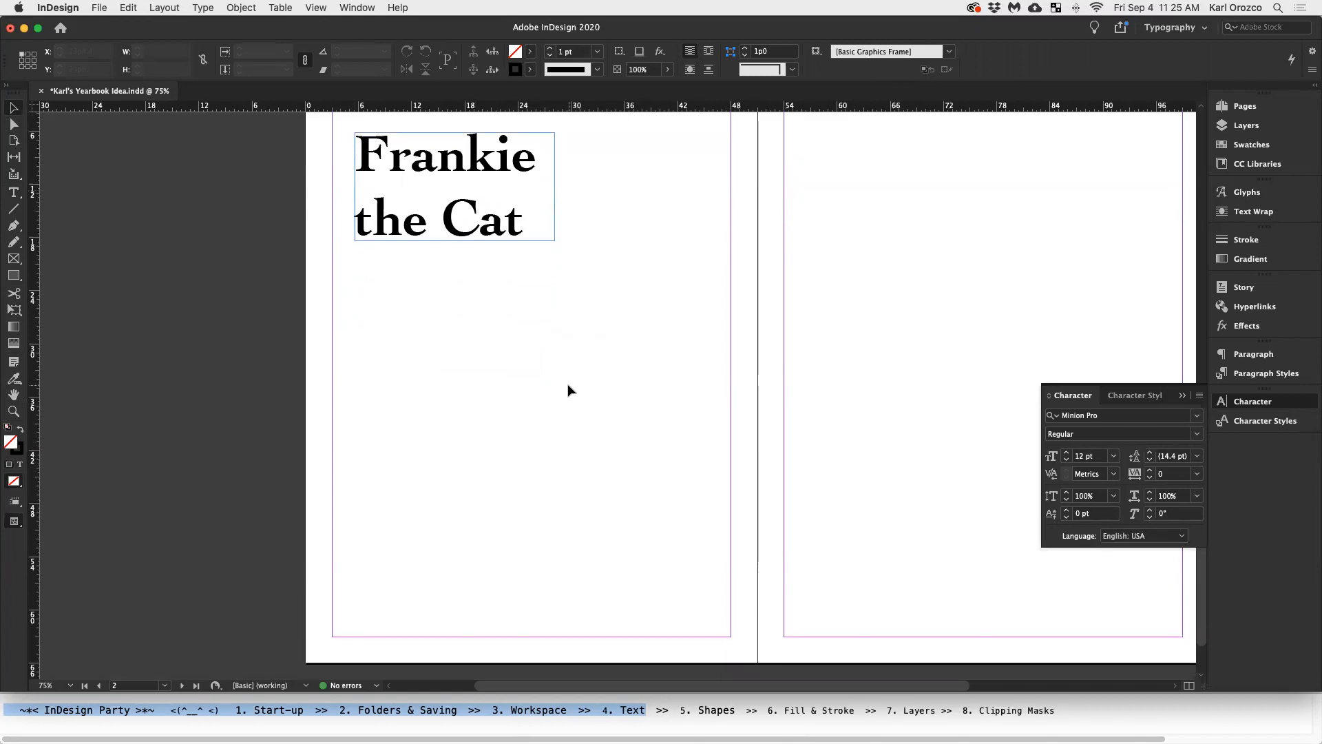
scroll(511, 390, "right", 5)
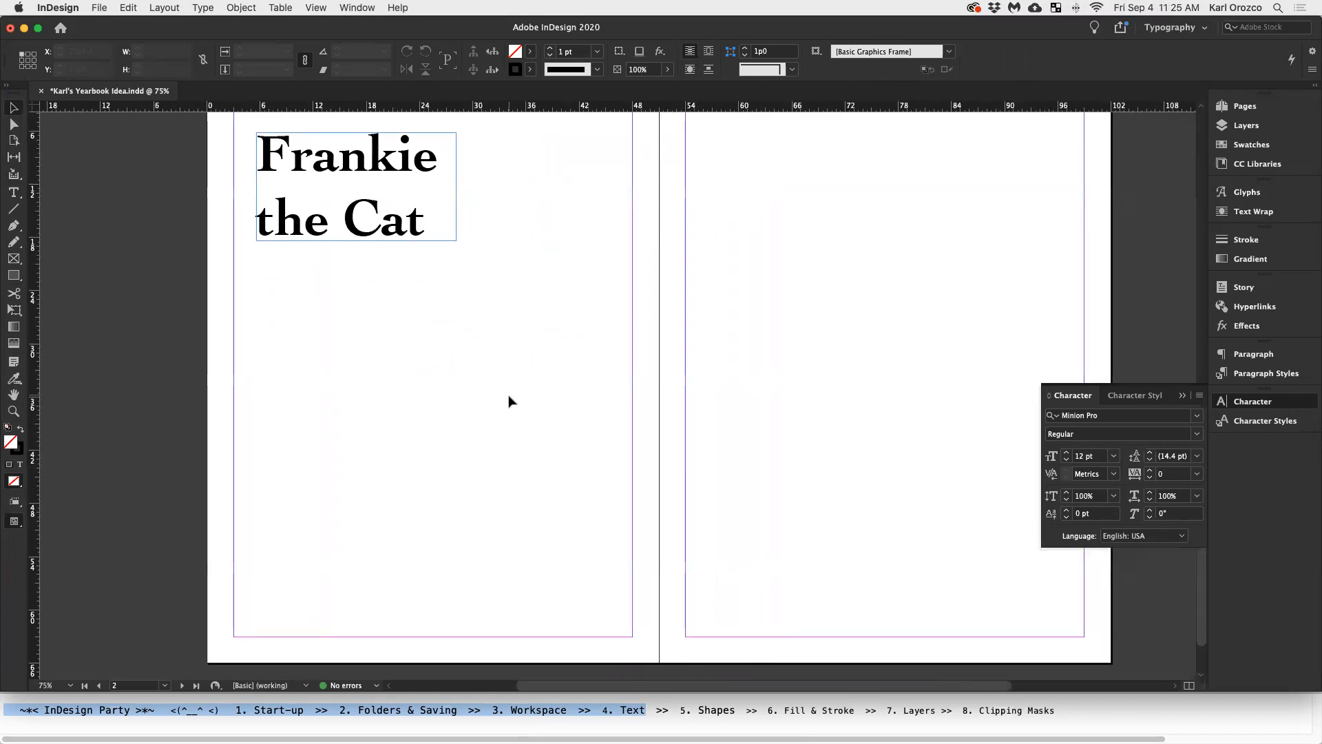
scroll(509, 396, "up", 2)
left_click(334, 246)
left_click(365, 287)
left_click(355, 225)
left_click(414, 365)
scroll(415, 383, "down", 3)
scroll(413, 384, "up", 3)
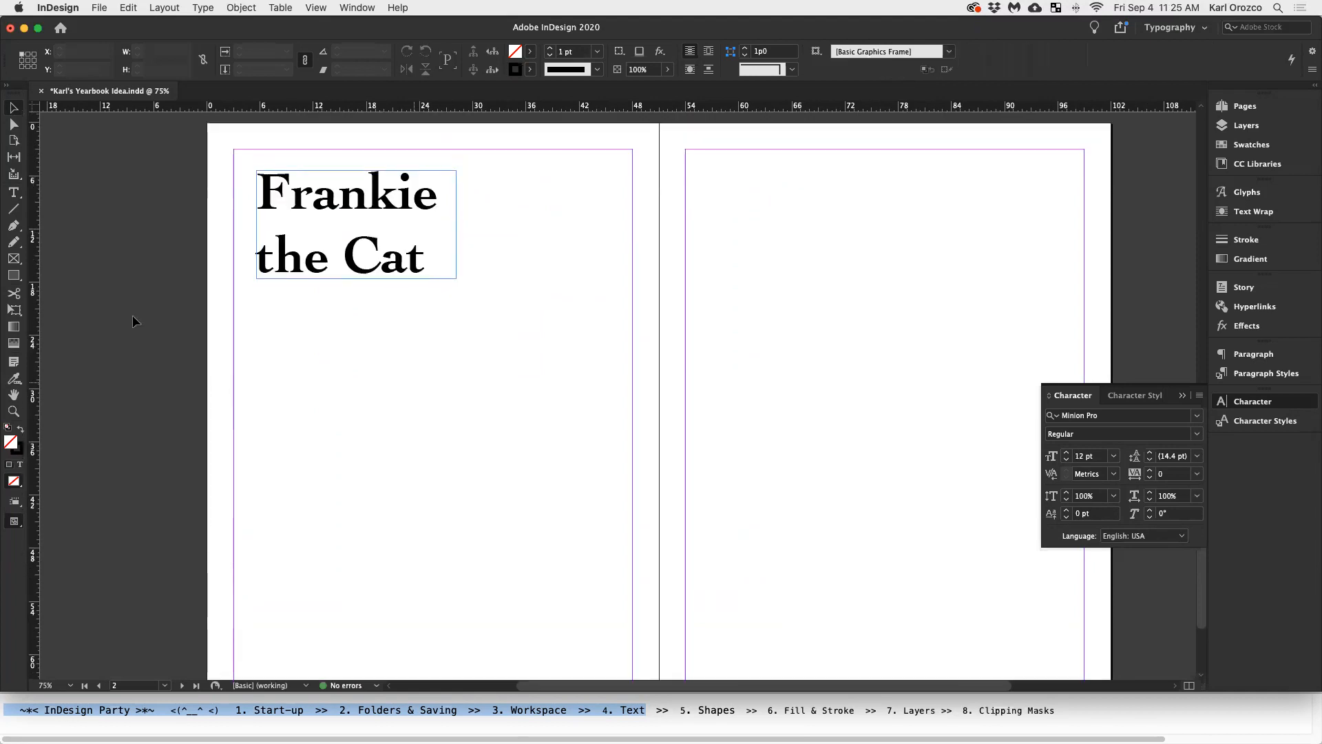
Create a text frame about 22p6 wide and 20p5 tall below the "Frankie the Cat" title and fill it with placeholder text
left_click(13, 194)
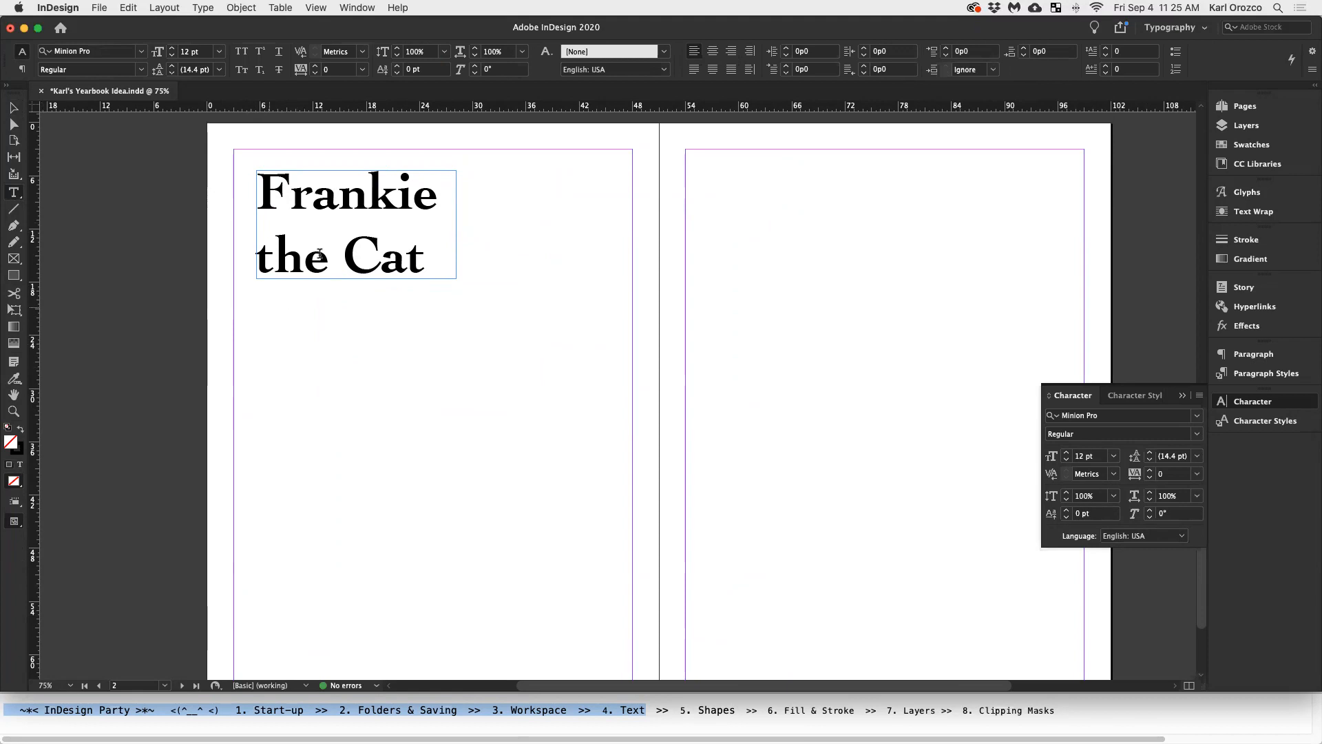
left_click_drag(256, 297, 458, 478)
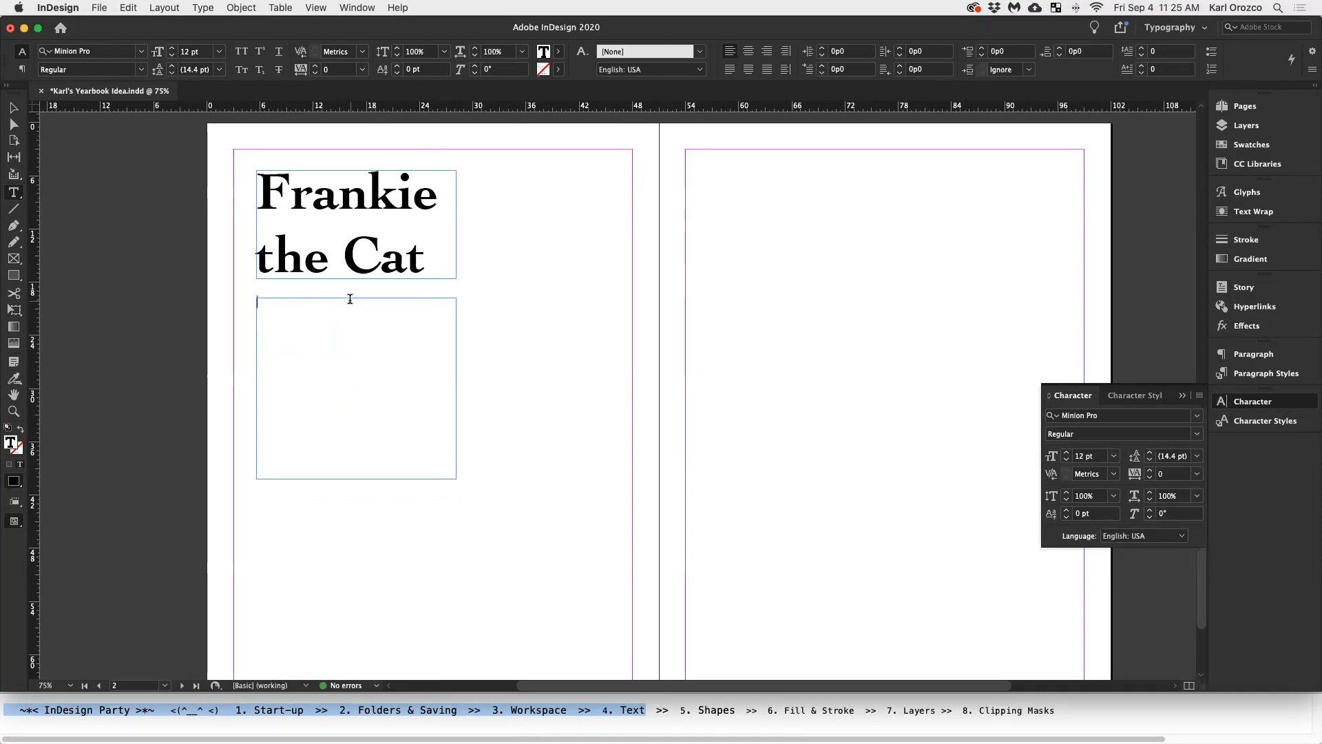
right_click(272, 303)
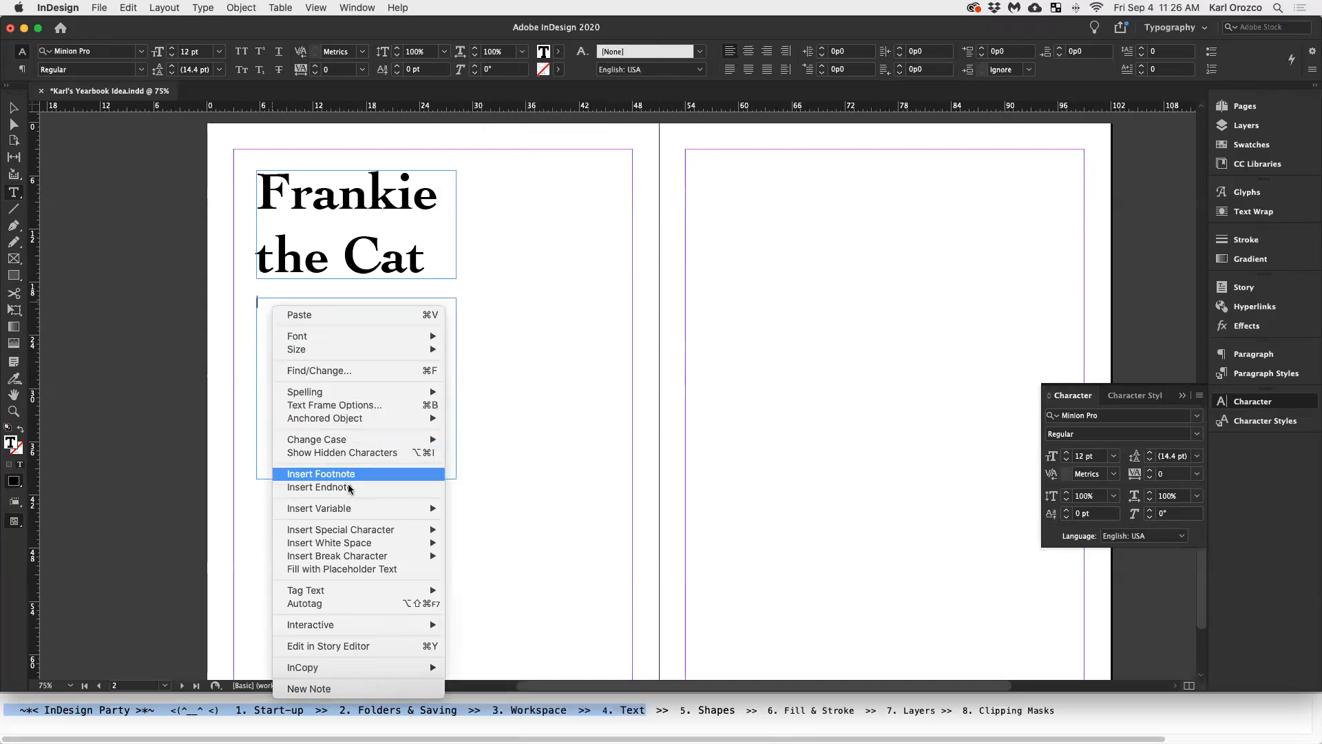
left_click(370, 570)
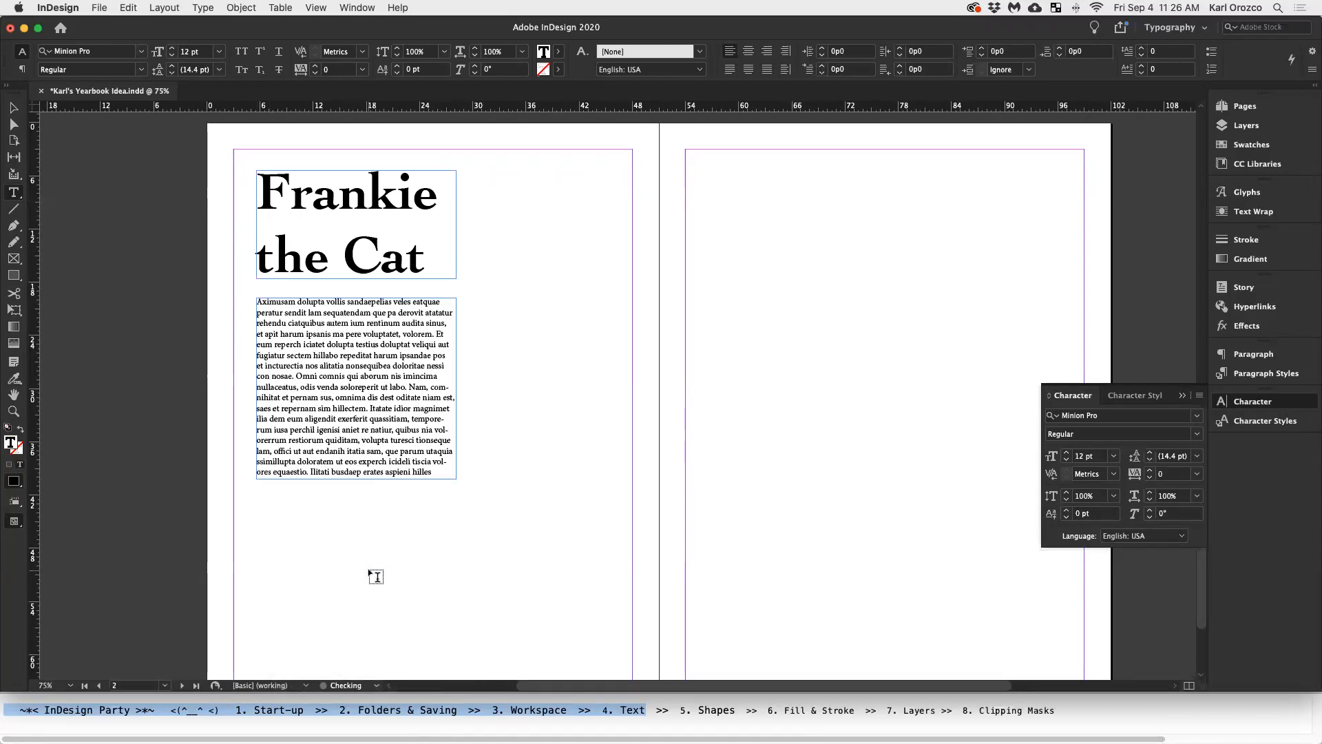
left_click(14, 108)
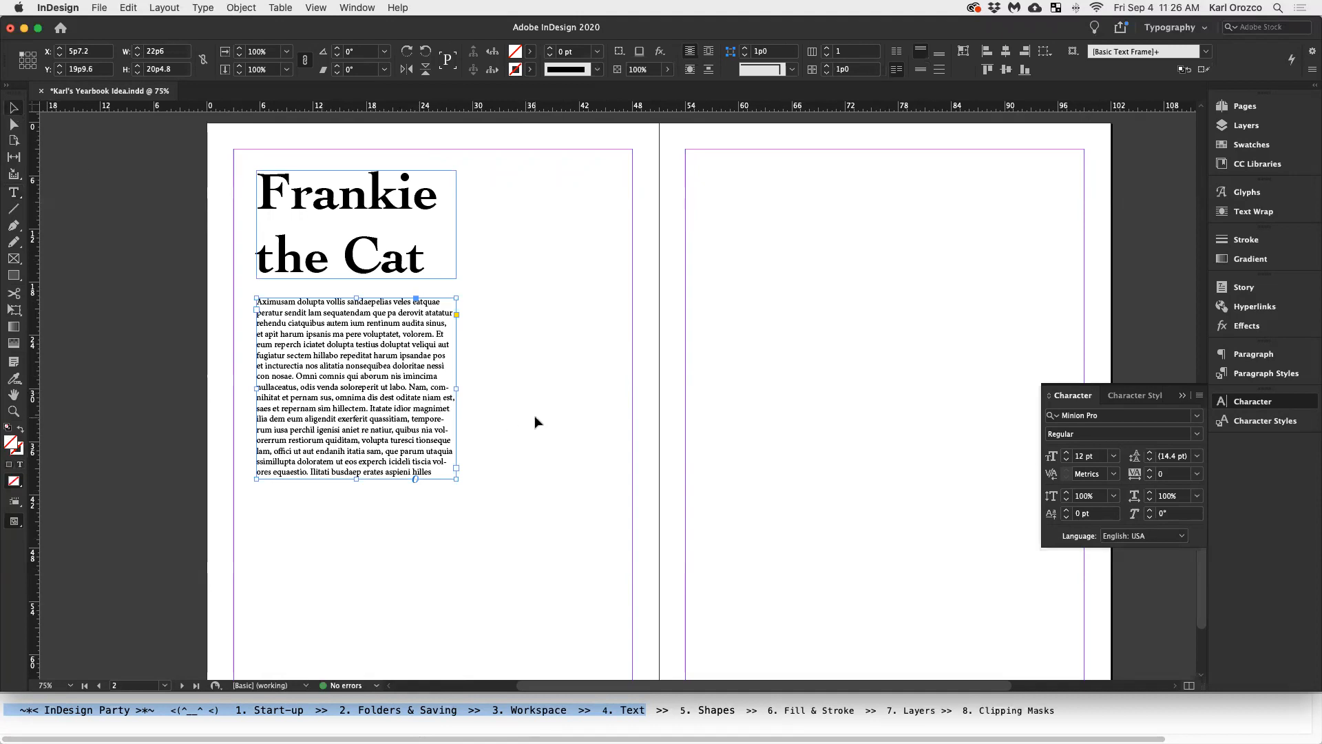
Start a new paragraph at "Omni" in the placeholder text and remove some text at the end of the frame
scroll(322, 390, "up", 3)
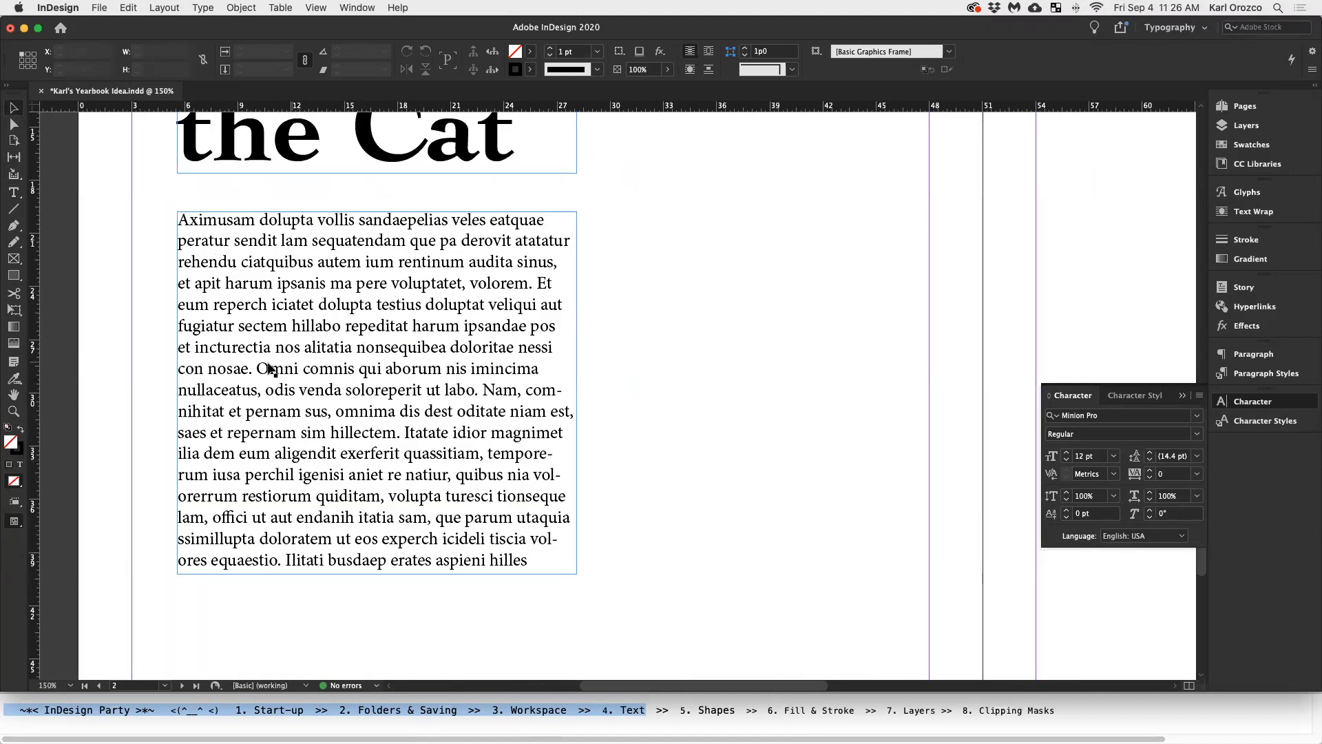
double_click(261, 368)
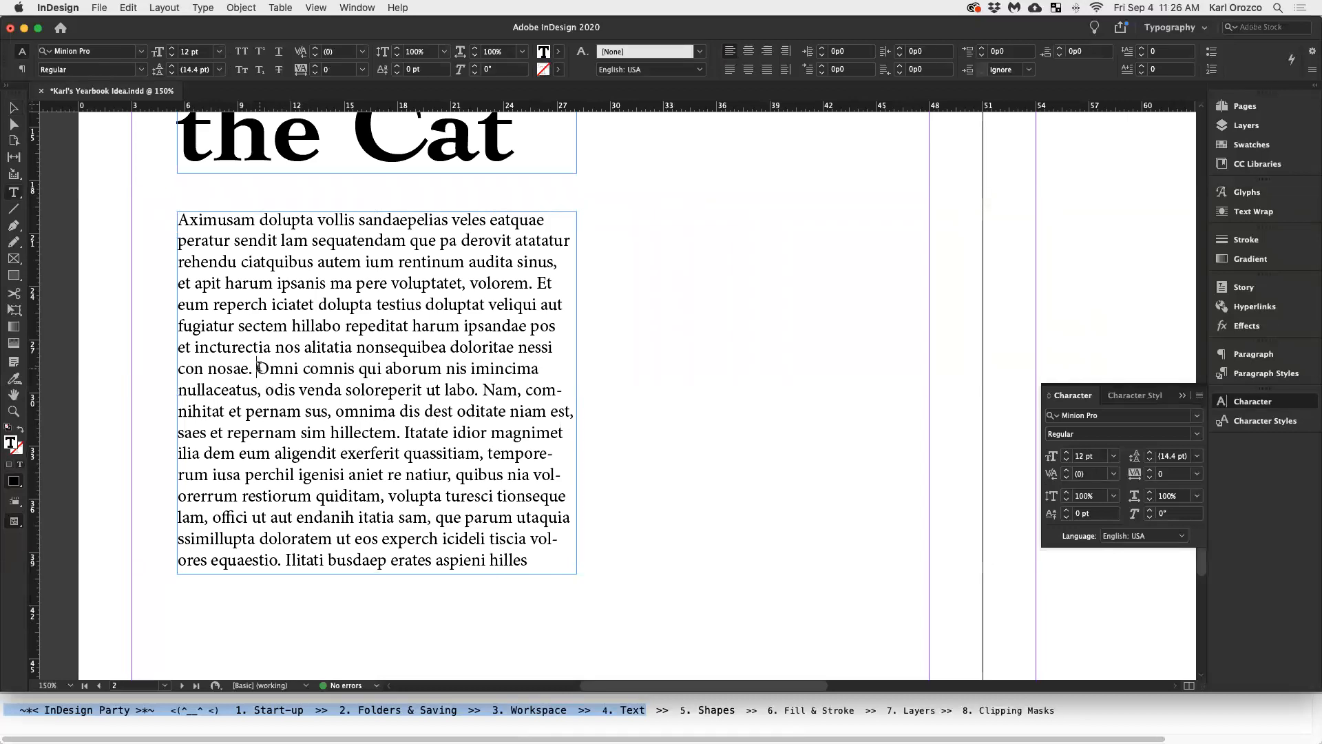
key("BackSpace")
key("Return")
left_click_drag(518, 560, 678, 594)
key("BackSpace")
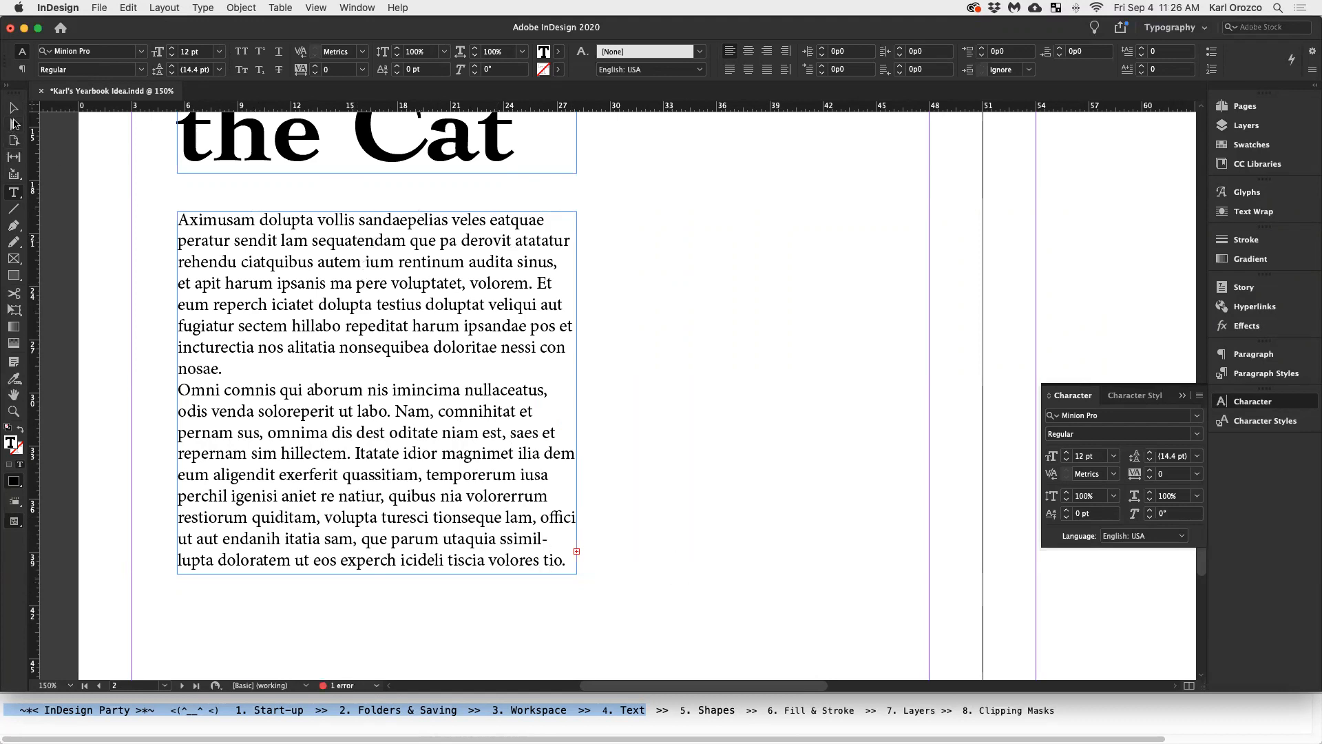
left_click(13, 123)
Indent the first line of the second placeholder paragraph, beginning "Omni", with tab characters
scroll(689, 322, "down", 1)
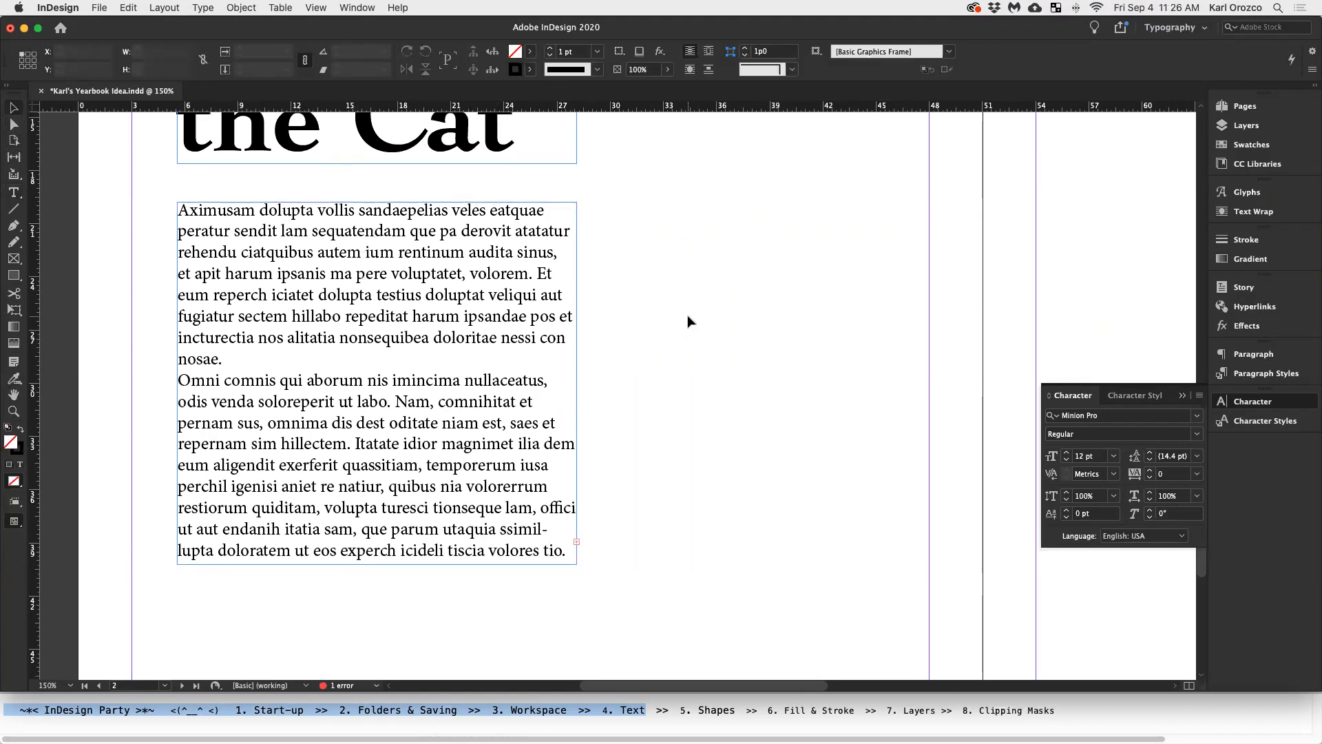
scroll(689, 321, "down", 1)
scroll(689, 322, "up", 5)
scroll(459, 435, "down", 5)
key("t")
left_click(263, 370)
key("Tab")
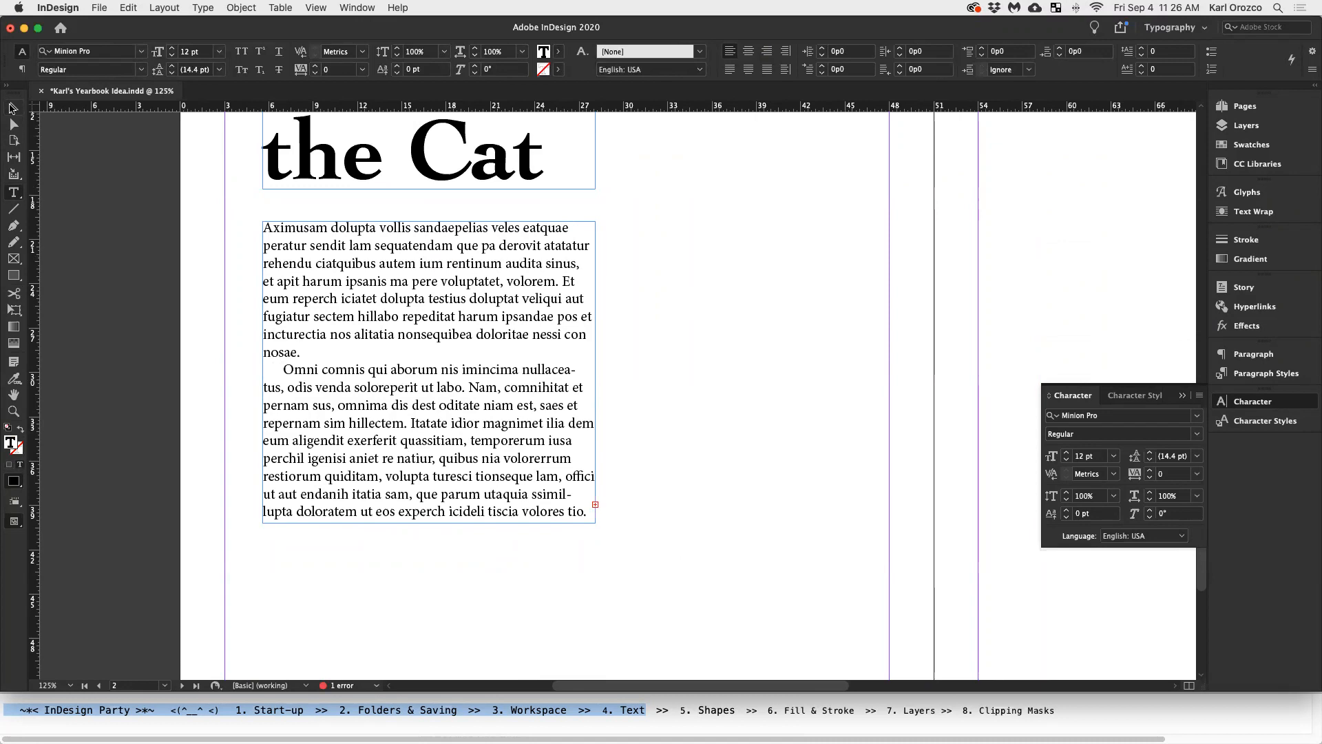
key("BackSpace")
key("Tab")
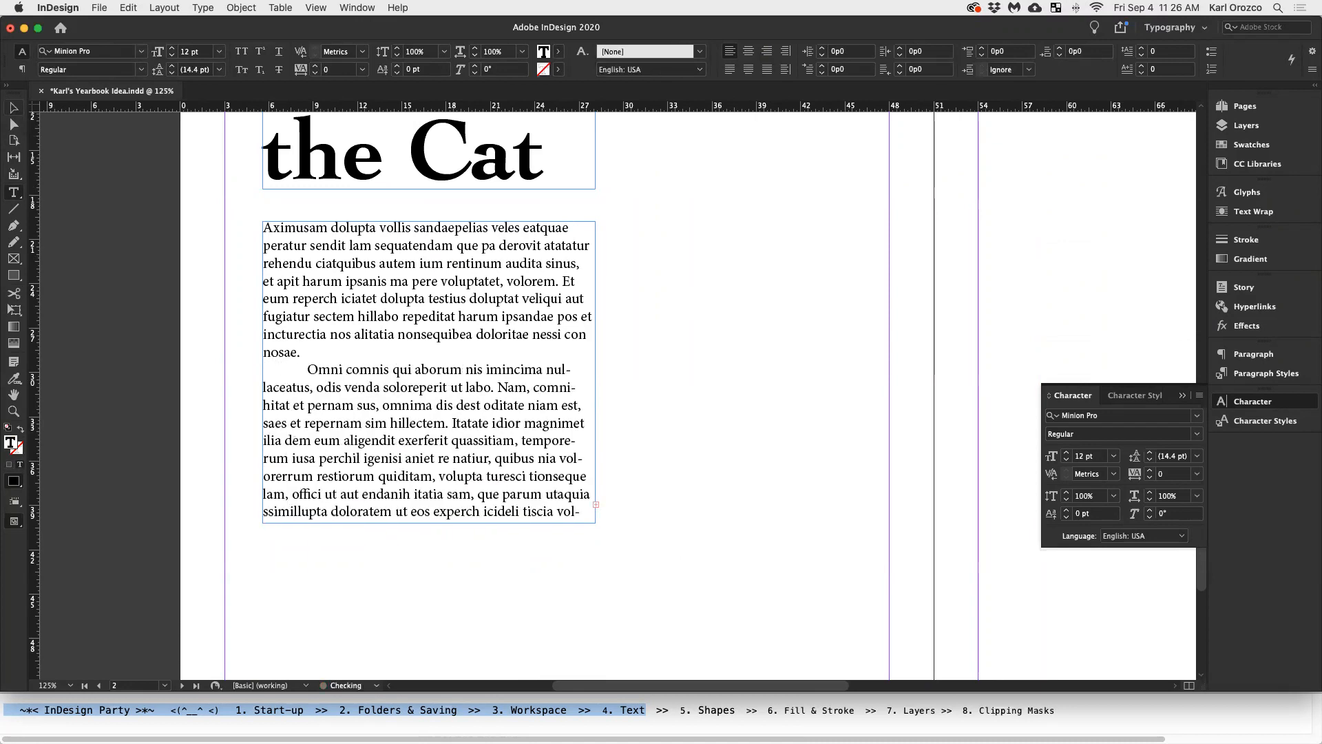
Deepen the placeholder text frame to about 21p7 so it holds one more line of text
left_click(11, 104)
key("super+minus")
key("super+minus")
scroll(695, 324, "right", 10)
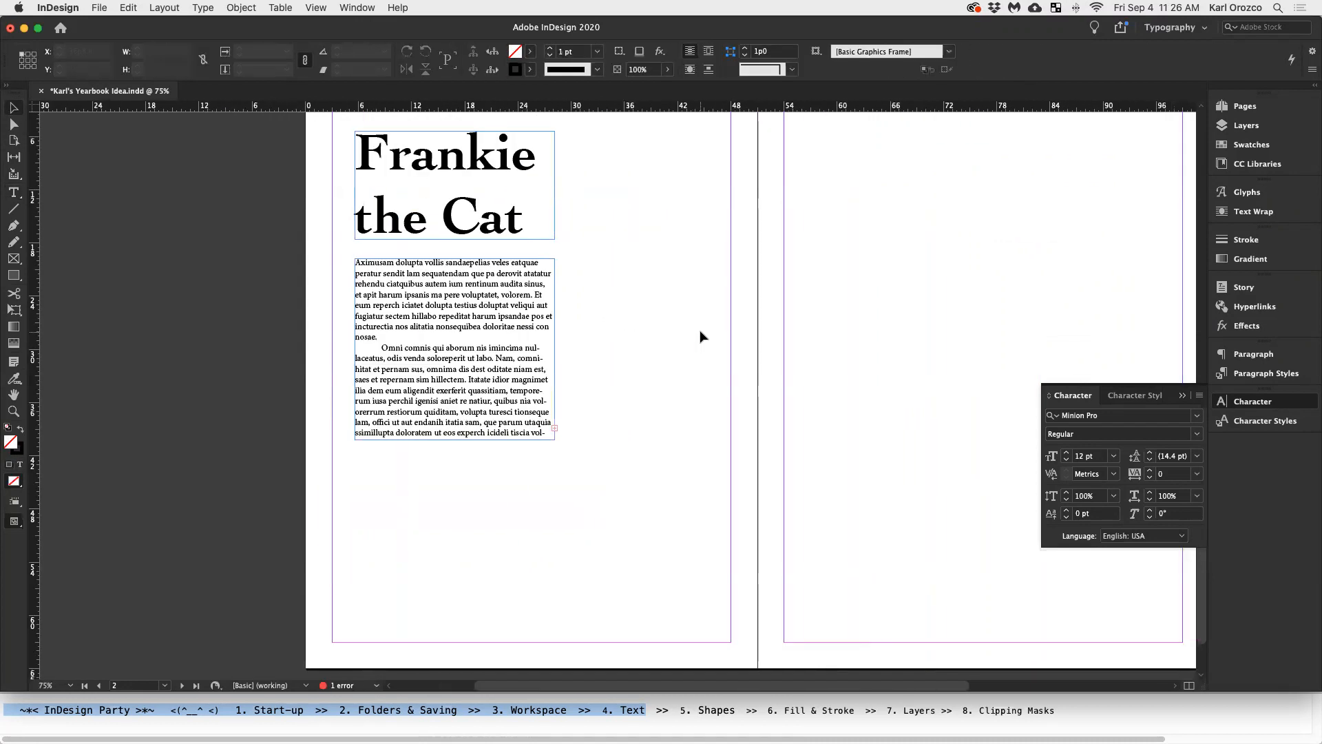
scroll(443, 411, "left", 10)
left_click(729, 434)
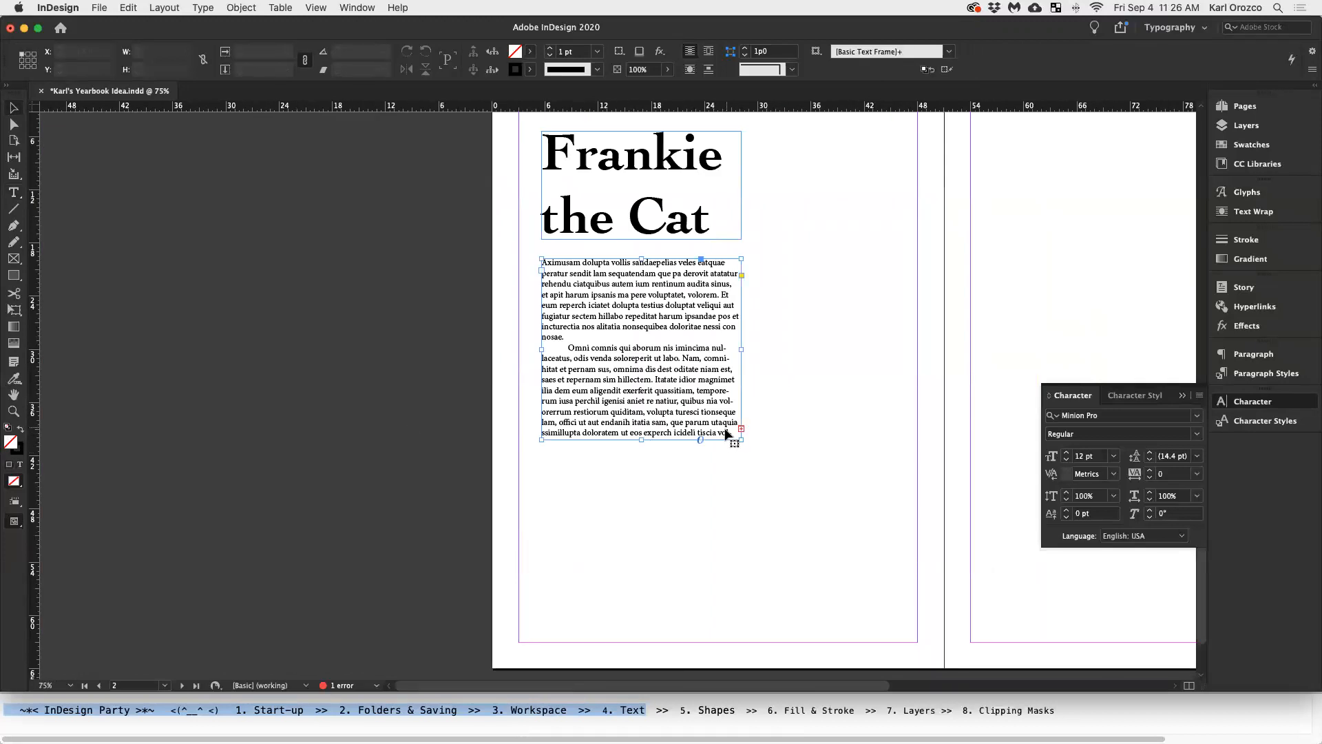
double_click(717, 431)
left_click_drag(716, 431, 768, 429)
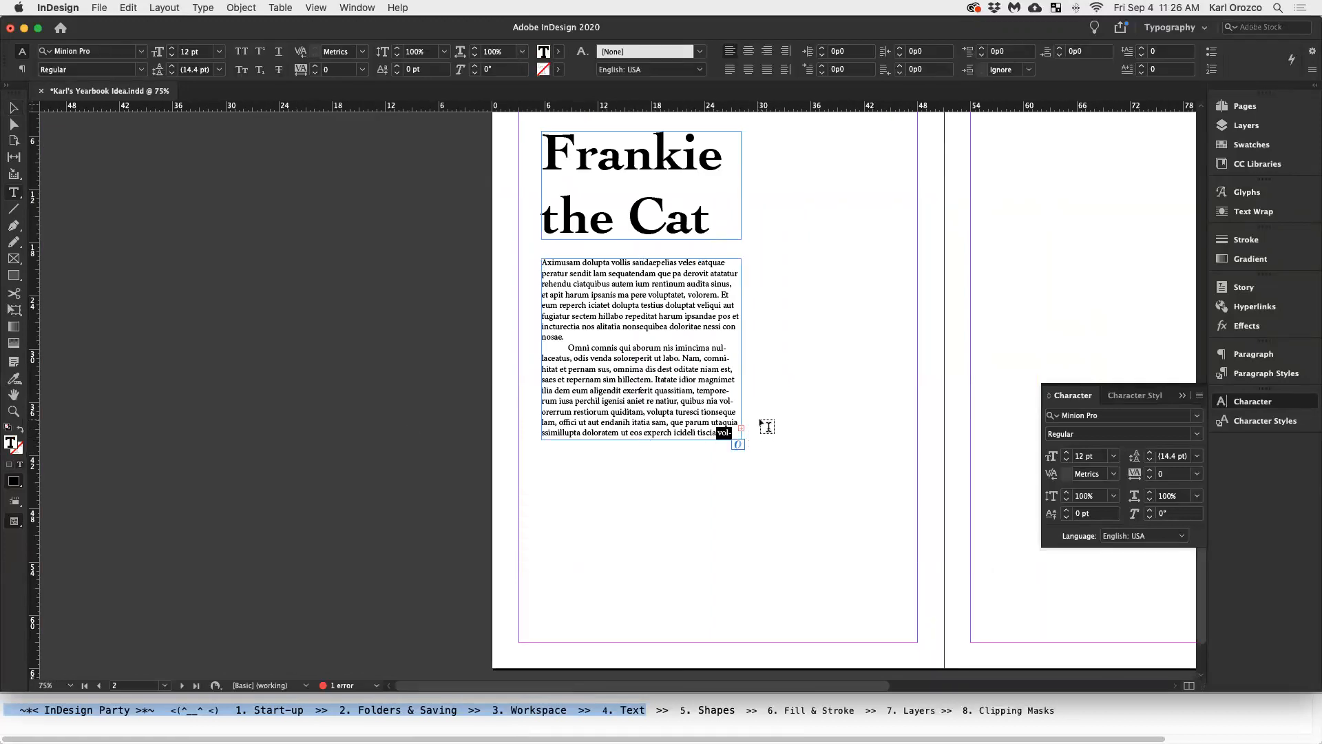
key("Escape")
left_click_drag(641, 438, 640, 450)
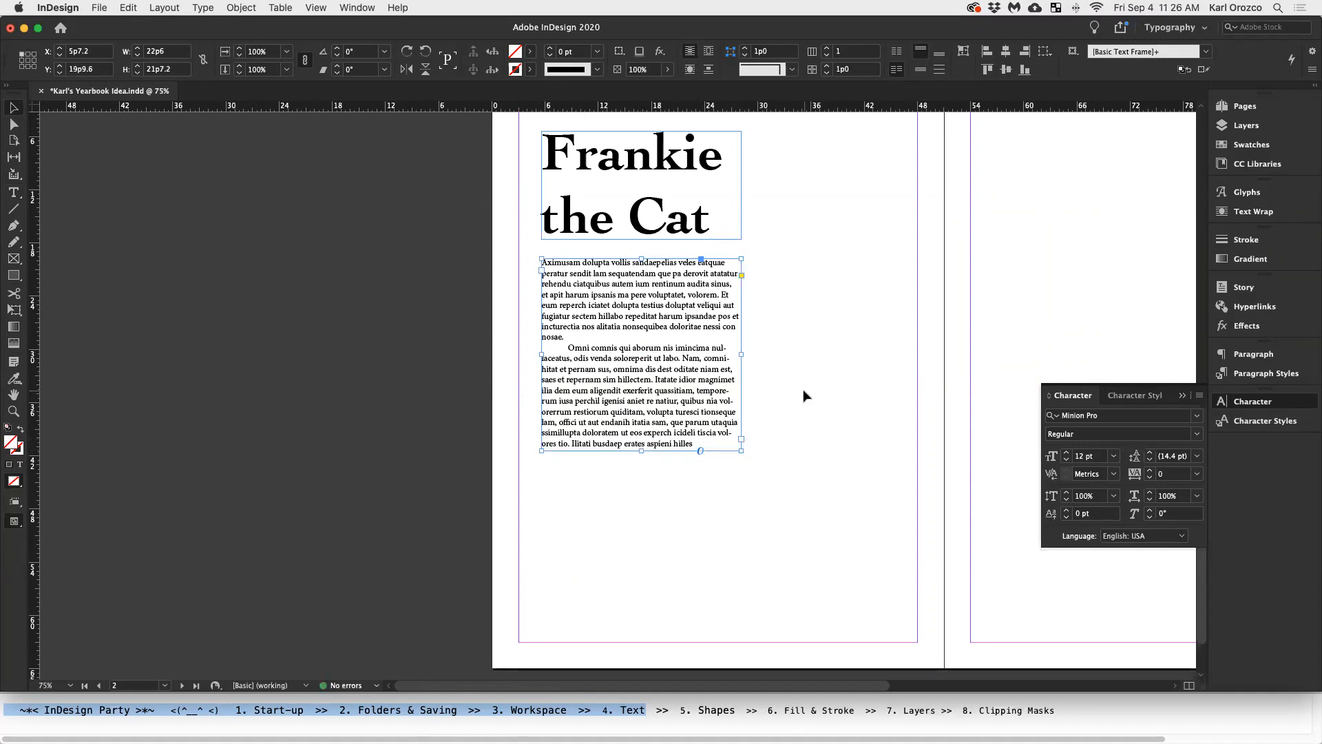
Add a period after "hilles" at the end of the placeholder text
left_click(809, 413)
left_click(644, 452)
double_click(692, 442)
key("Right")
type(".")
key("Escape")
left_click(841, 379)
scroll(841, 379, "right", 5)
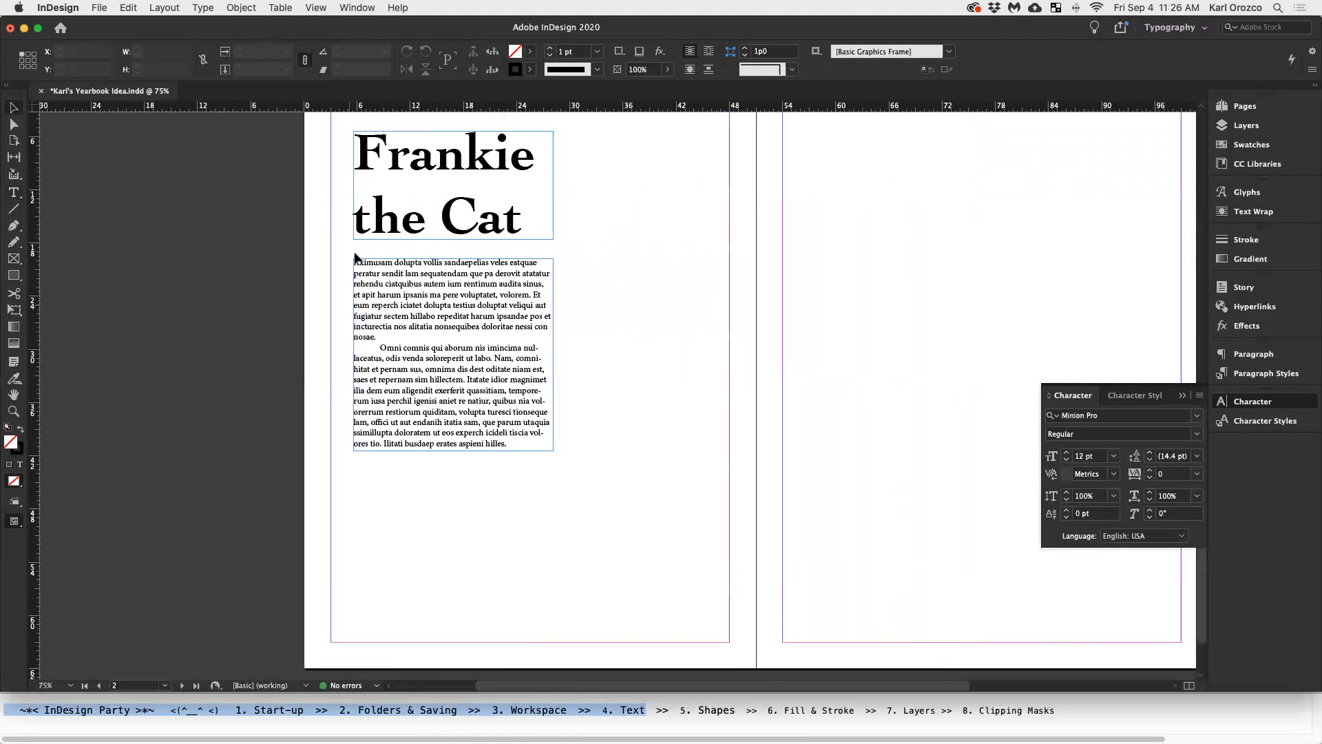
Set the entire "Frankie the Cat" title in the Beastly font, 18 Point style
left_click(1198, 419)
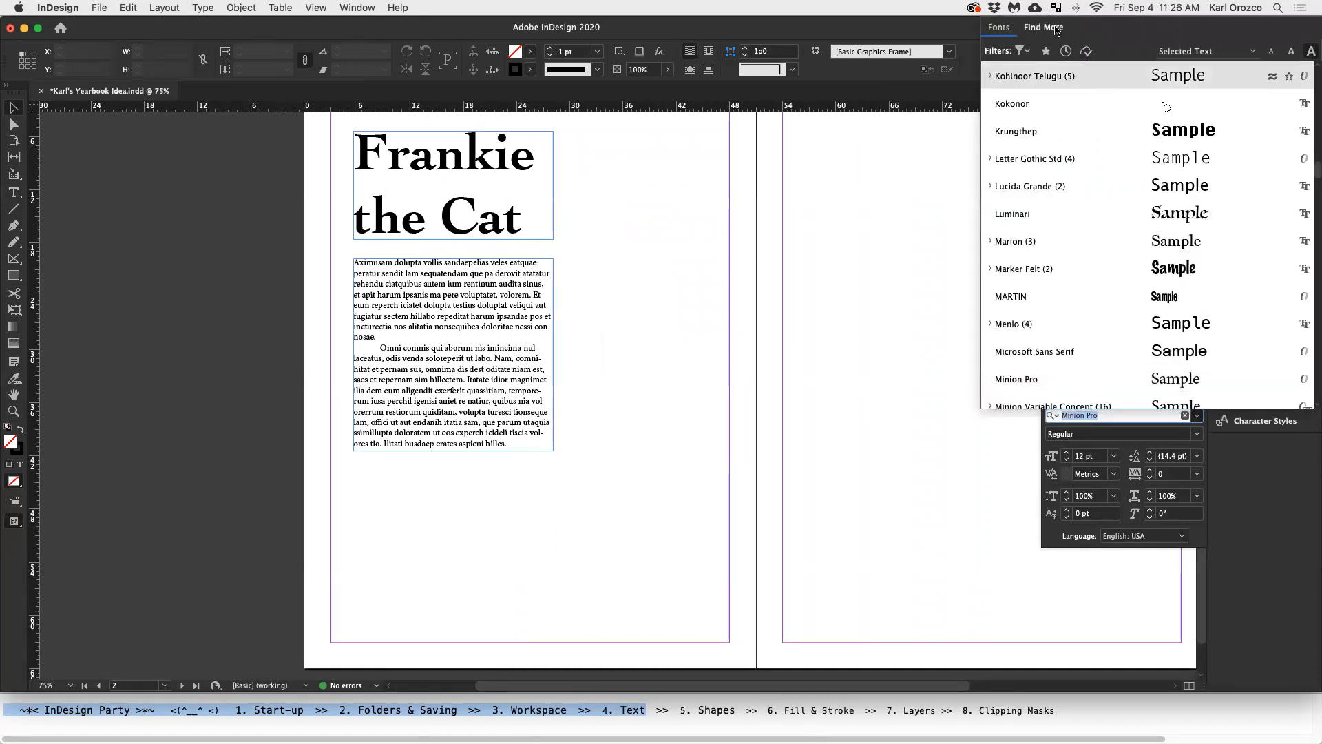
type("beast")
triple_click(464, 163)
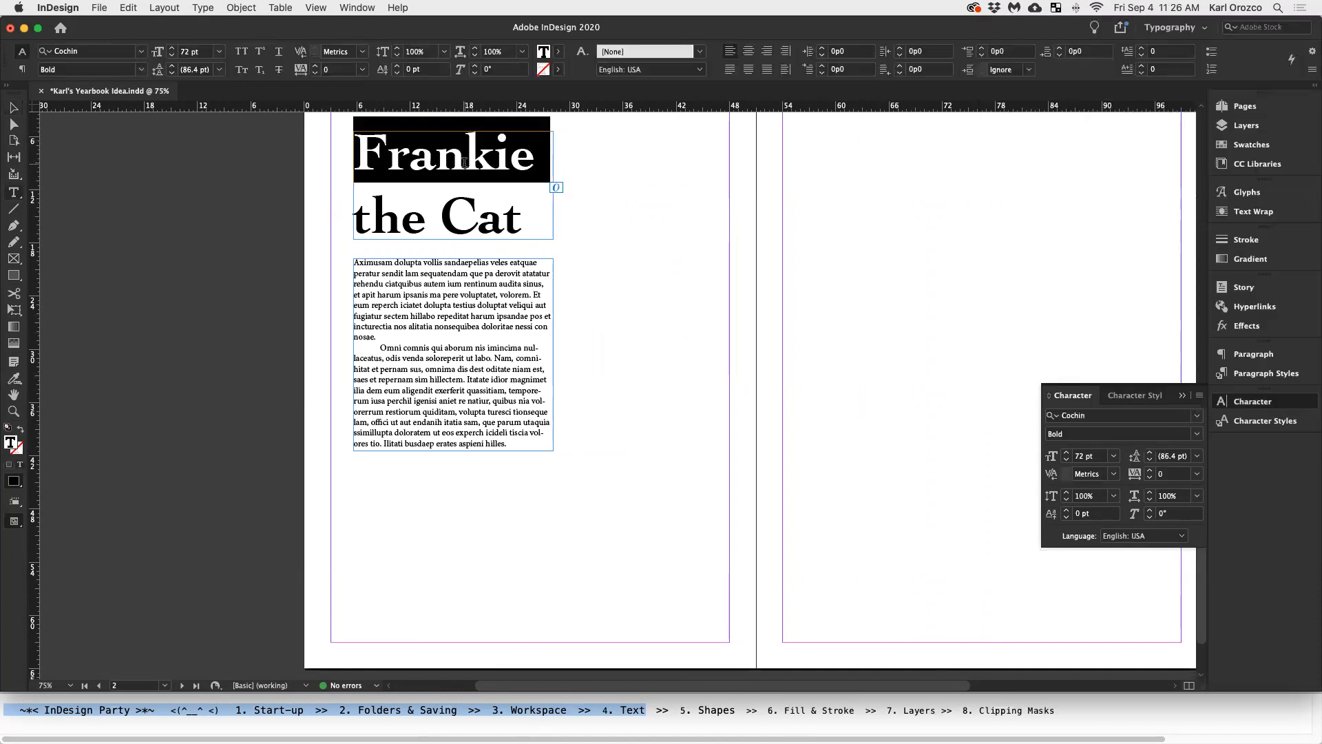
left_click(464, 163)
left_click(1199, 414)
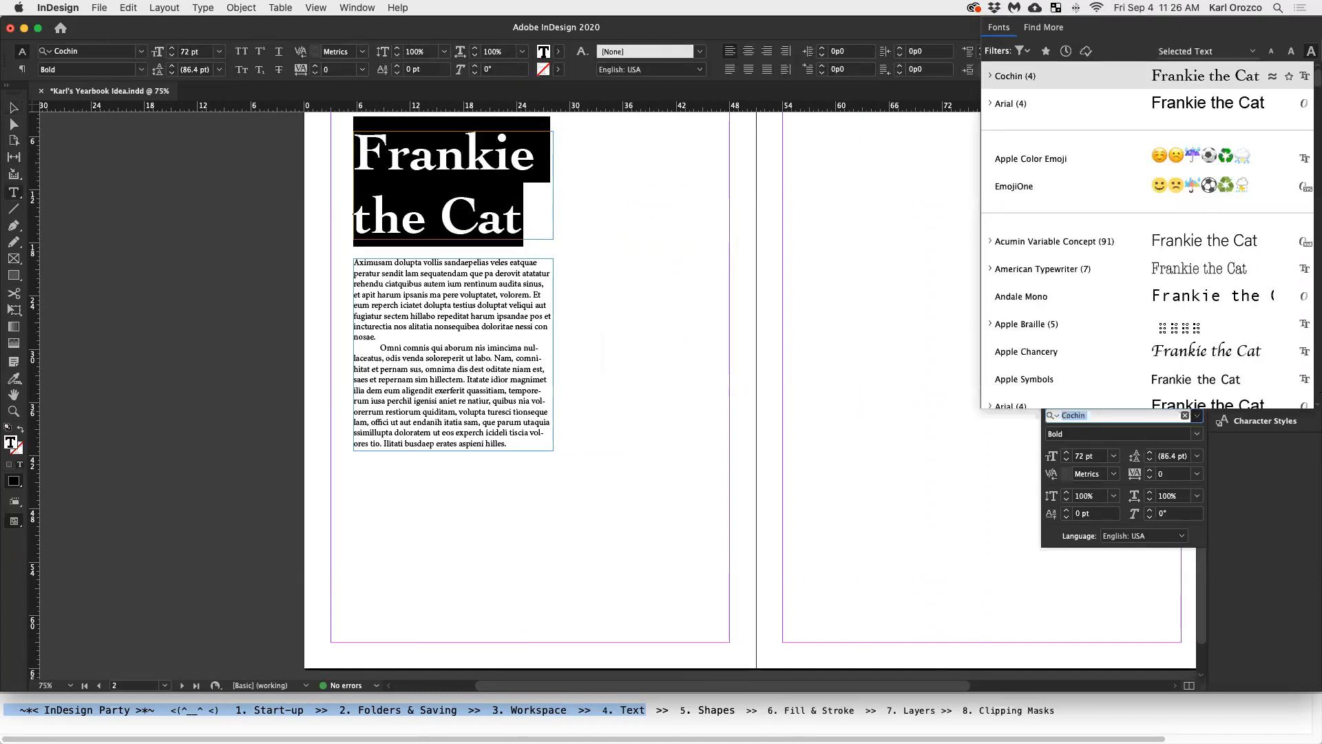
type("beastly")
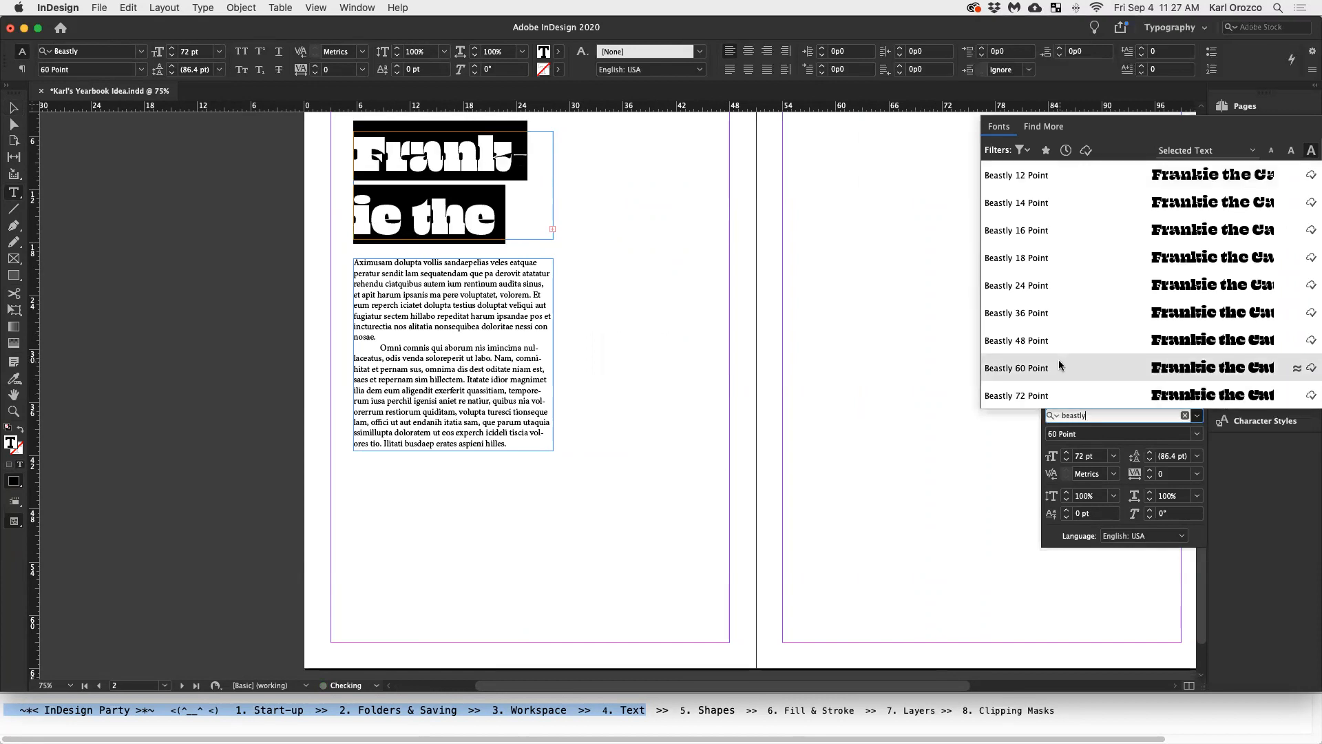
left_click(1052, 243)
Widen the title frame to about 25p2 so "Frankie" fits on one line without hyphenation
left_click(13, 108)
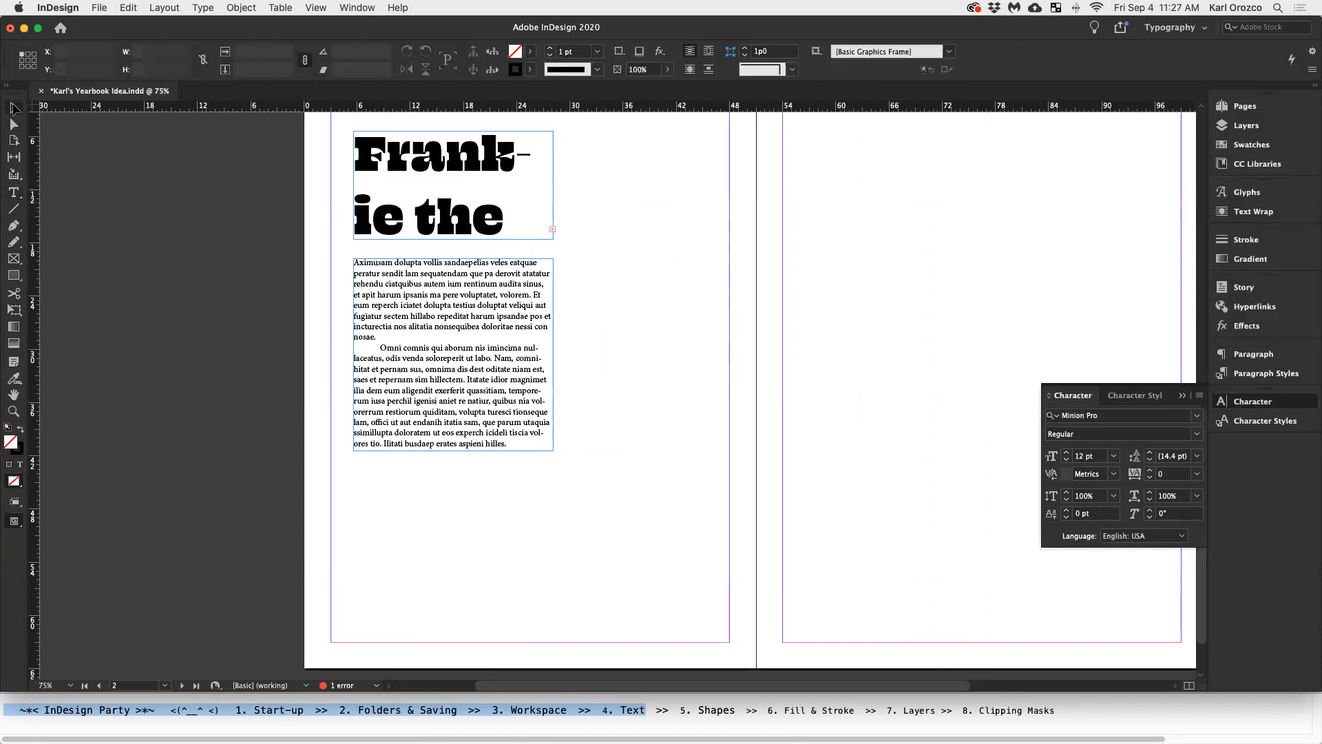
left_click(553, 186)
mouse_move(553, 186)
left_mouse_down()
mouse_move(637, 192)
mouse_move(577, 186)
left_mouse_up()
Set all the placeholder body text below the title in Cochin Regular
left_click(553, 353)
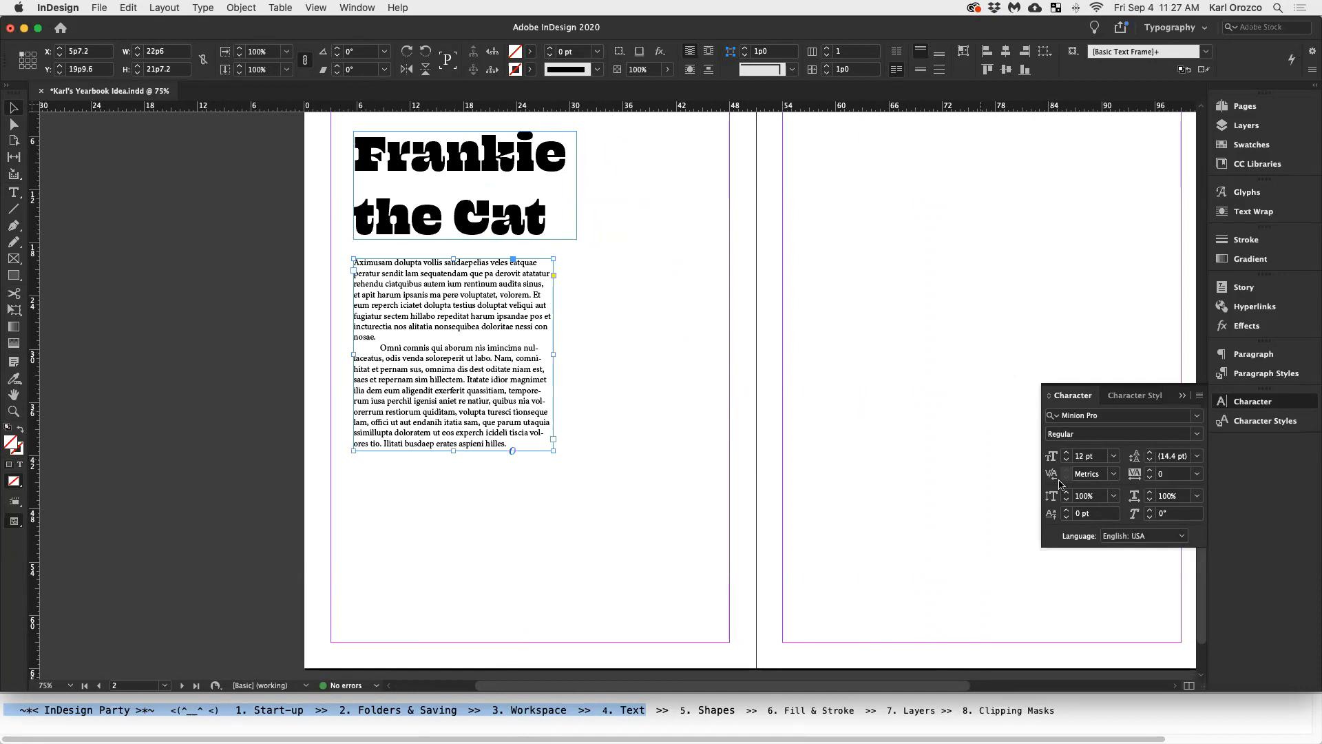
triple_click(488, 370)
key("super+a")
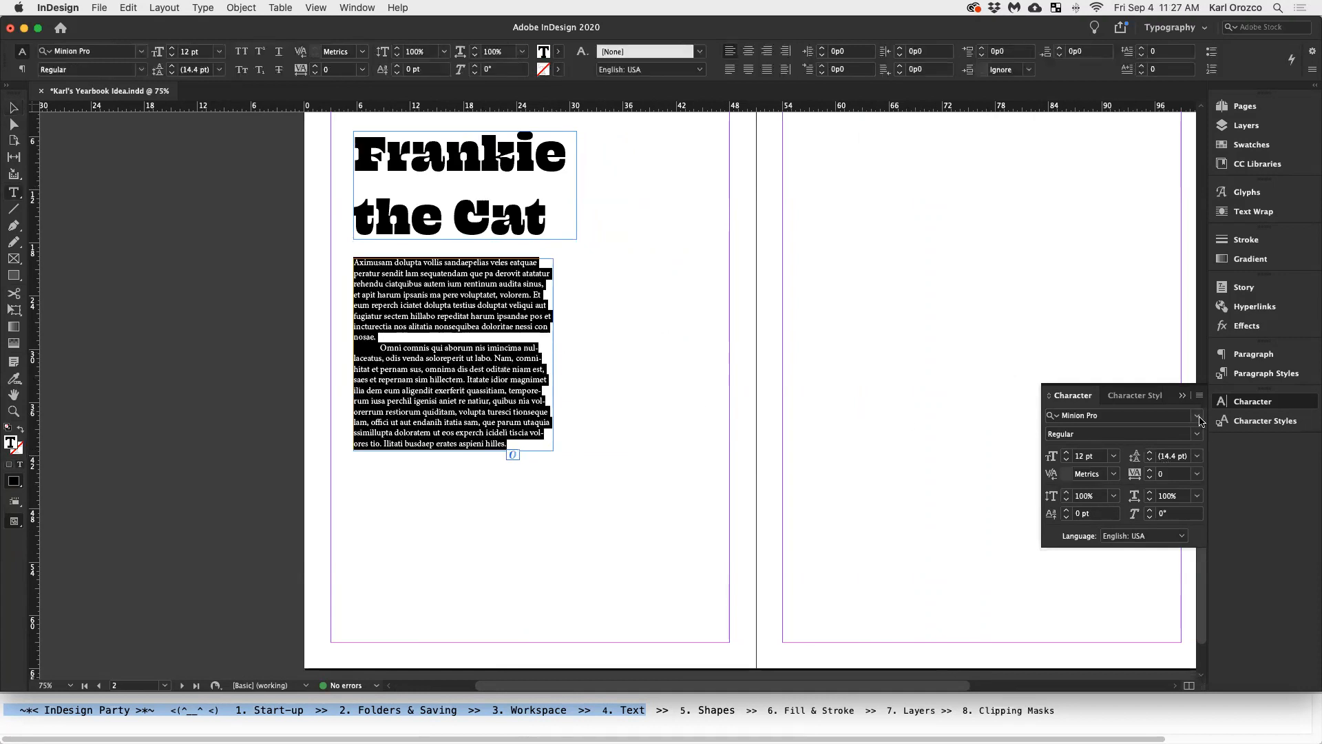
left_click(1200, 422)
type("cochin")
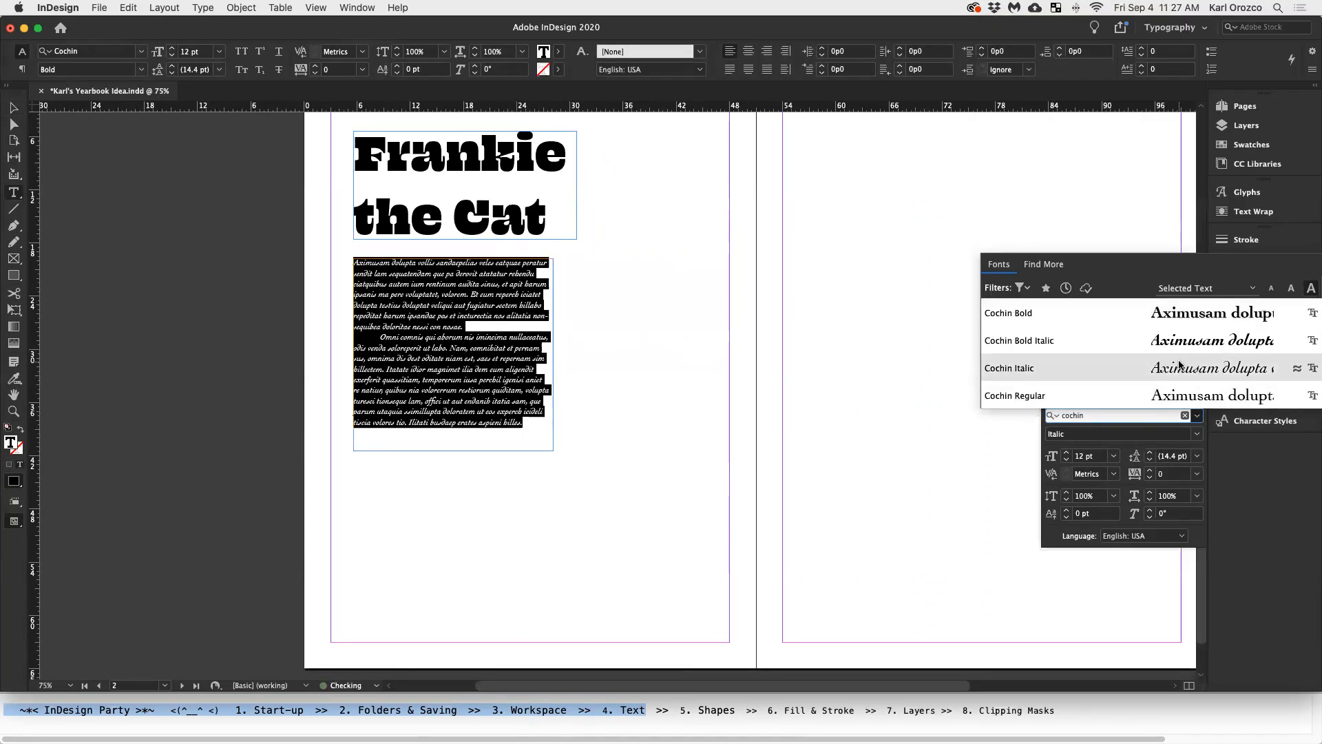
left_click(1102, 401)
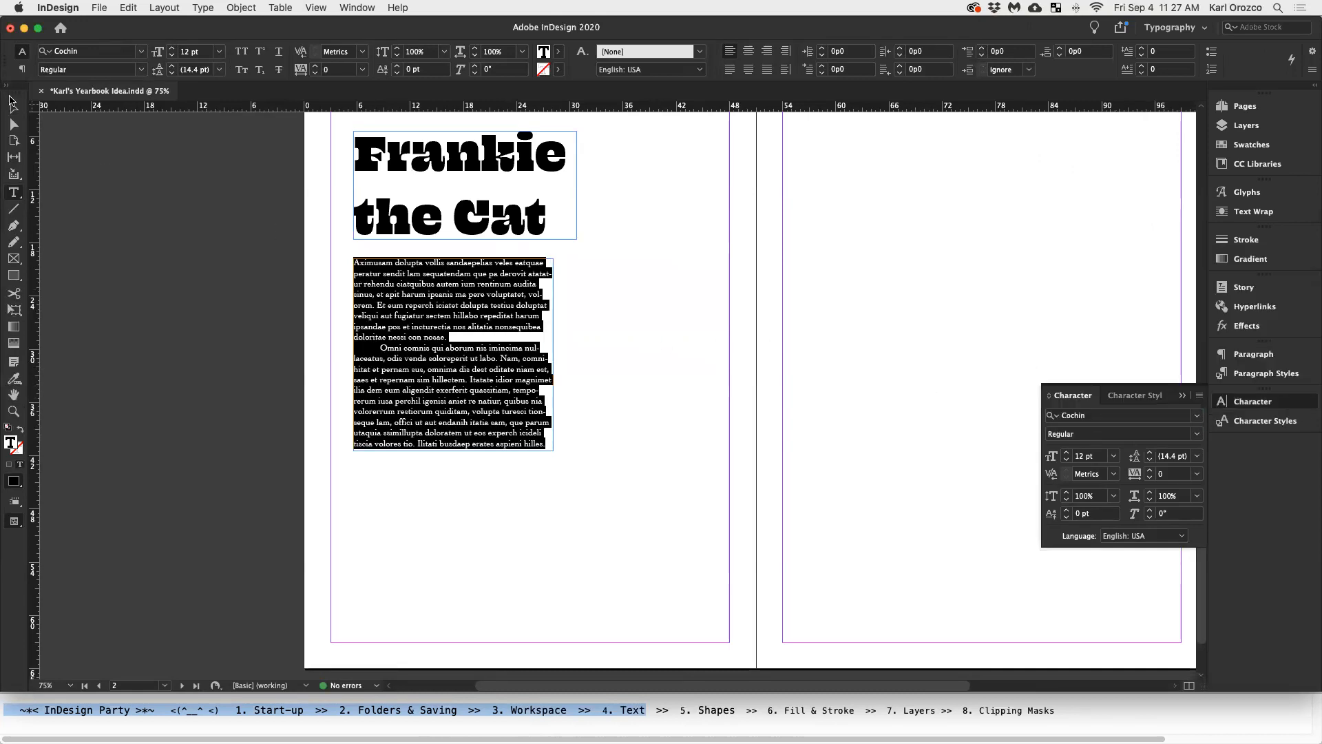
Widen the body text frame to about 25p2 to match the title frame and shorten it to fit the text
left_click(14, 108)
left_click_drag(550, 355, 577, 356)
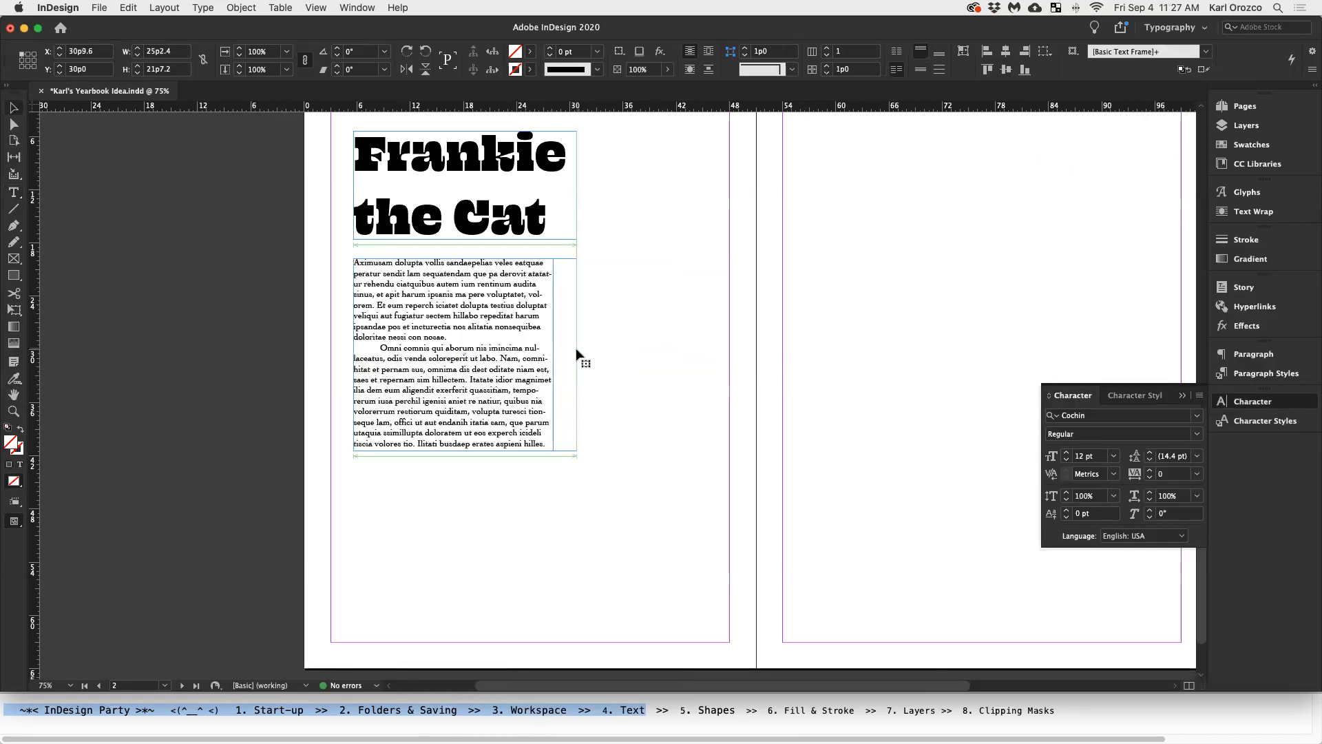
left_click_drag(468, 449, 495, 429)
left_click(677, 423)
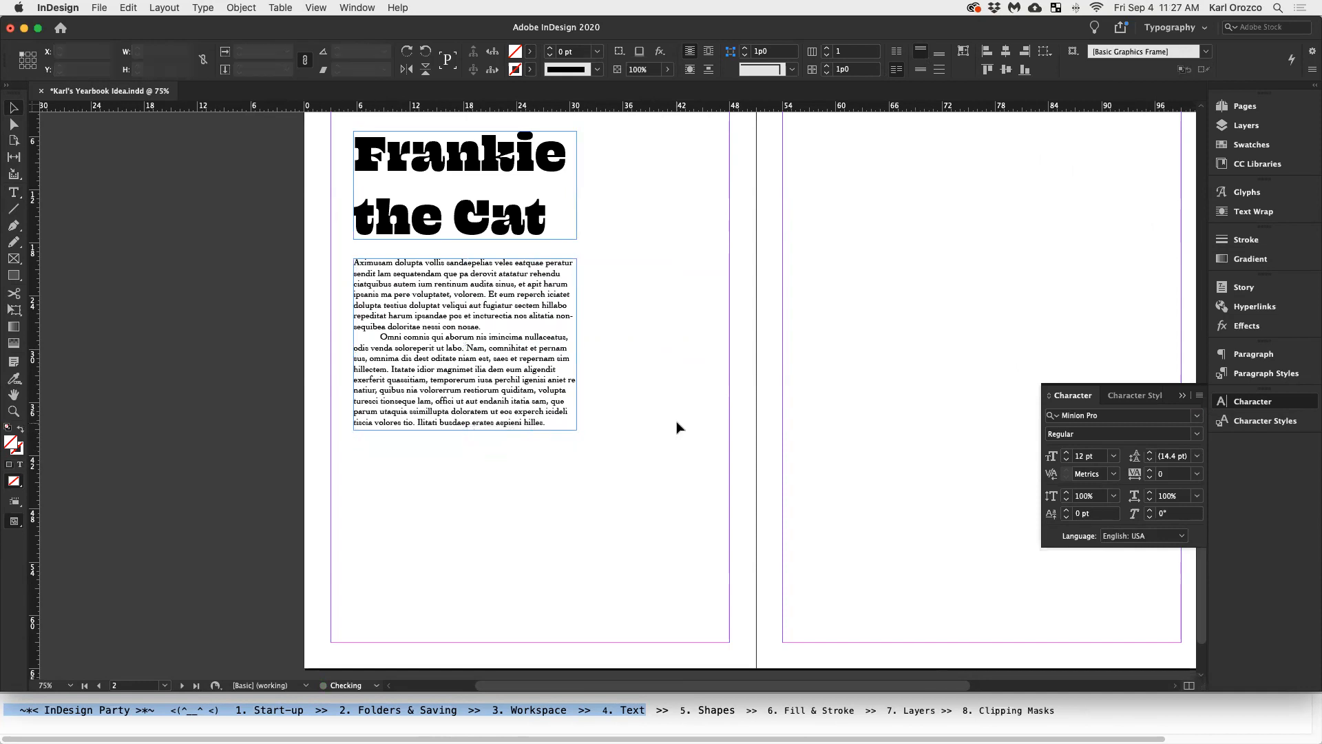
scroll(682, 416, "up", 2)
scroll(683, 412, "right", 4)
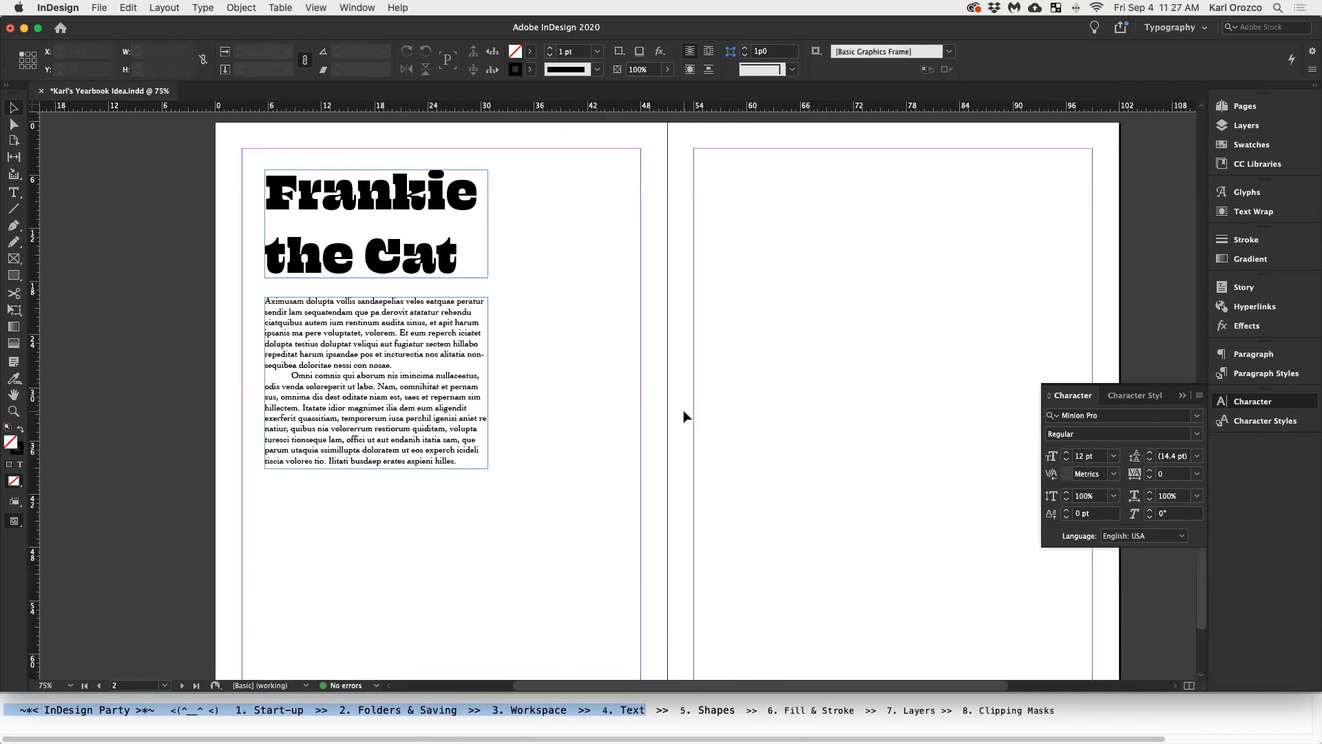
Collapse the Character panel and examine the pages in Preview screen mode
left_click(1182, 396)
key("super+minus")
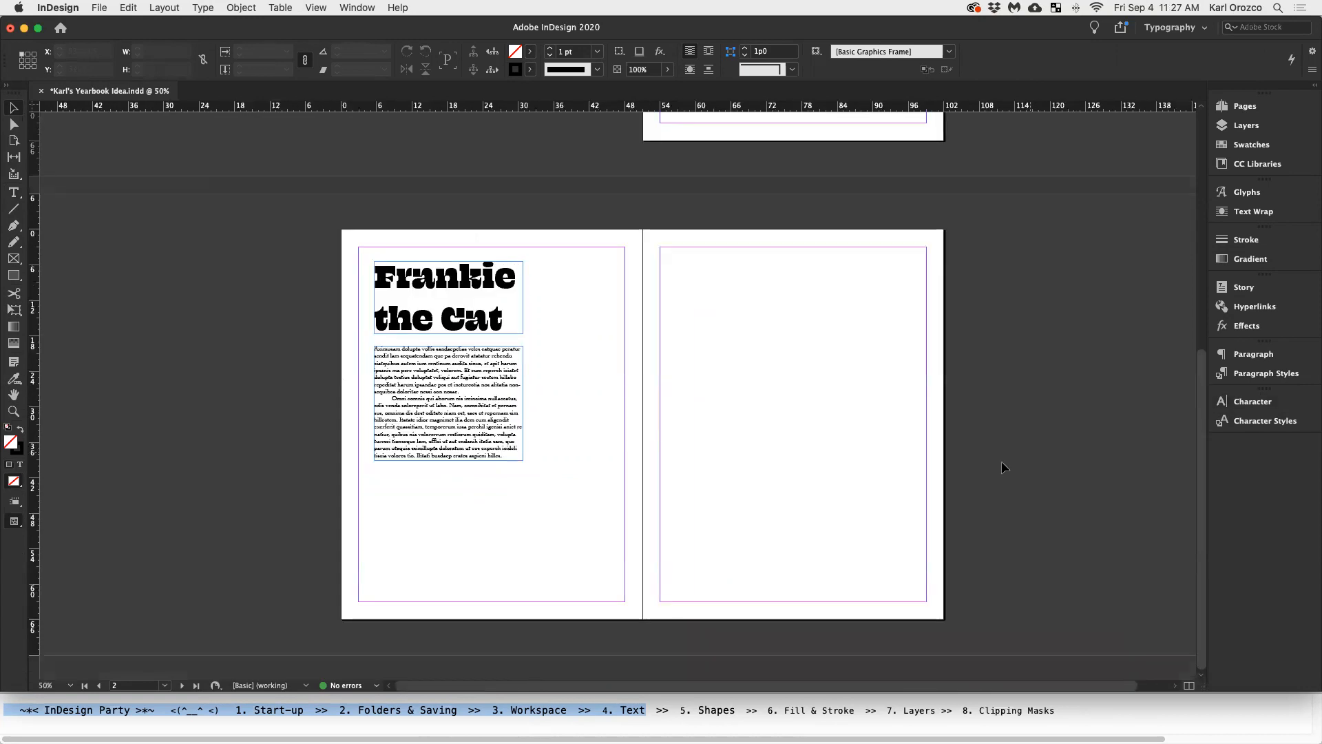
key("super+equal")
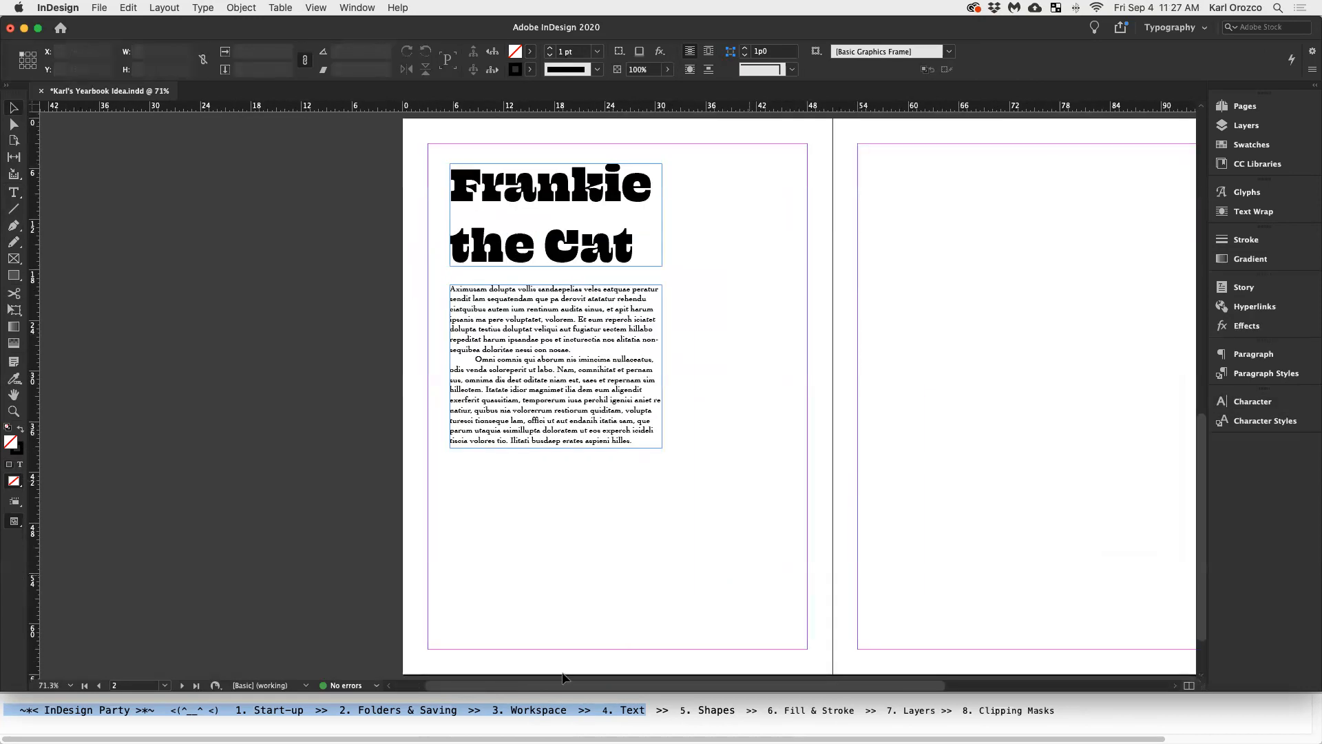
scroll(555, 685, "right", 5)
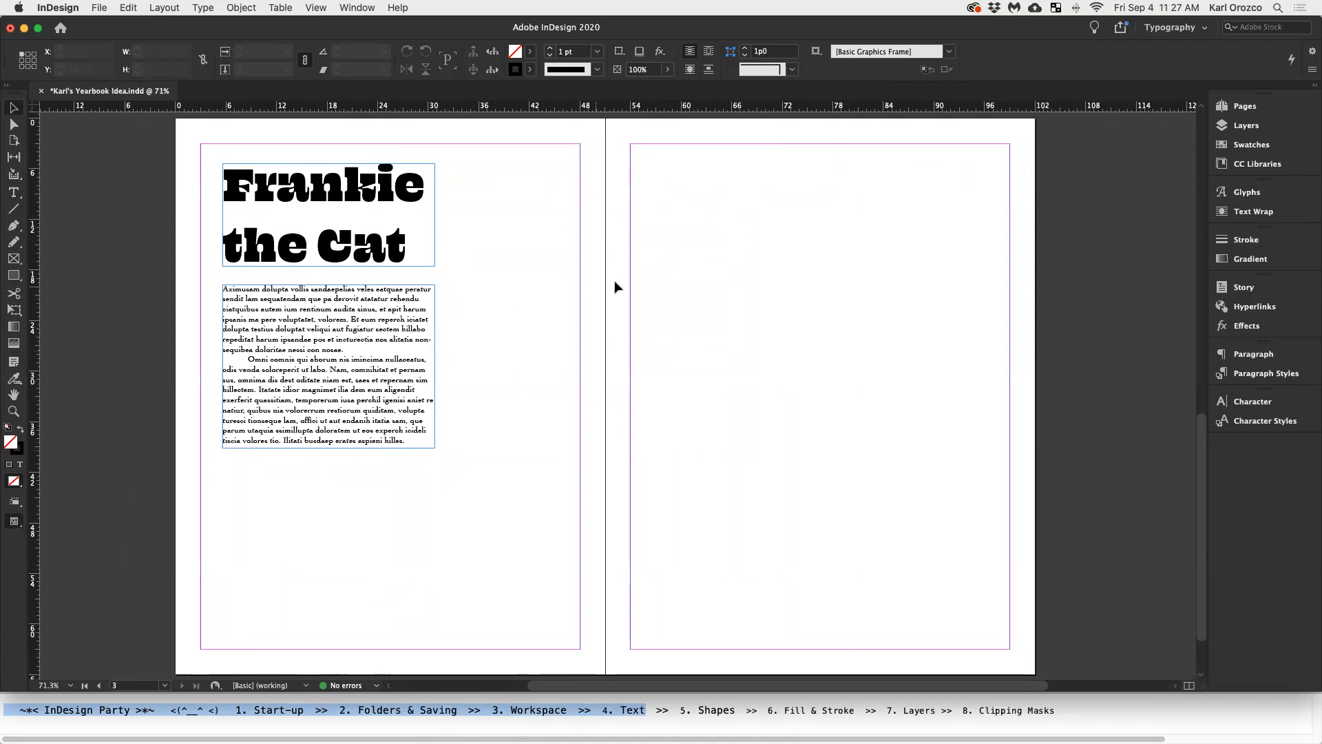
key("super+minus")
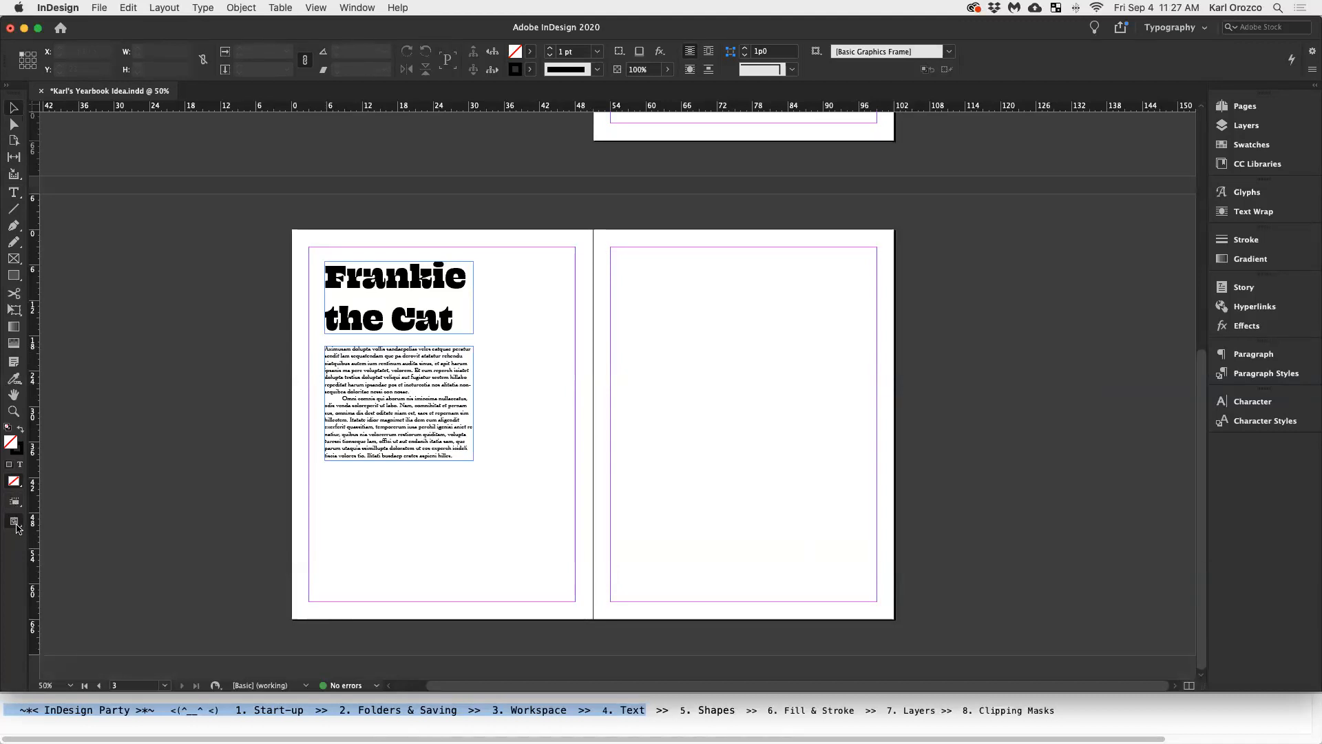
left_click_drag(17, 525, 50, 552)
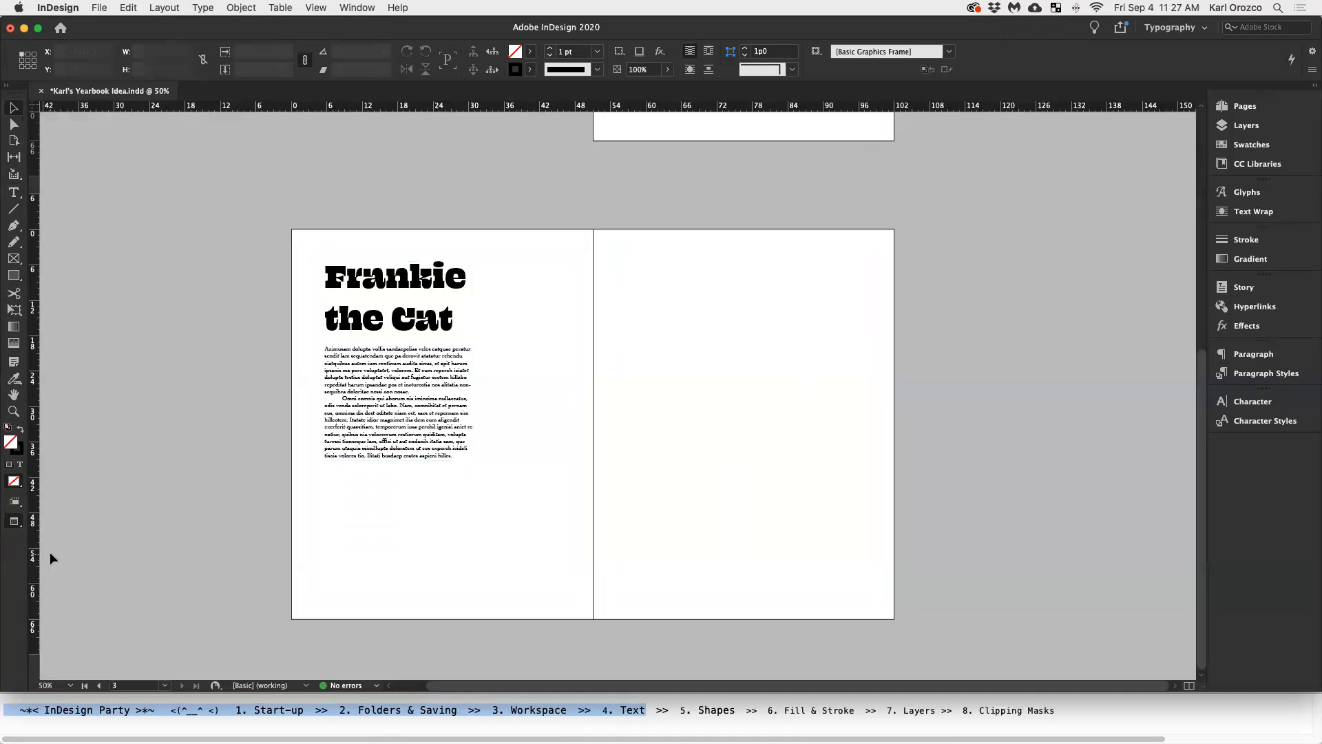
scroll(271, 439, "up", 5)
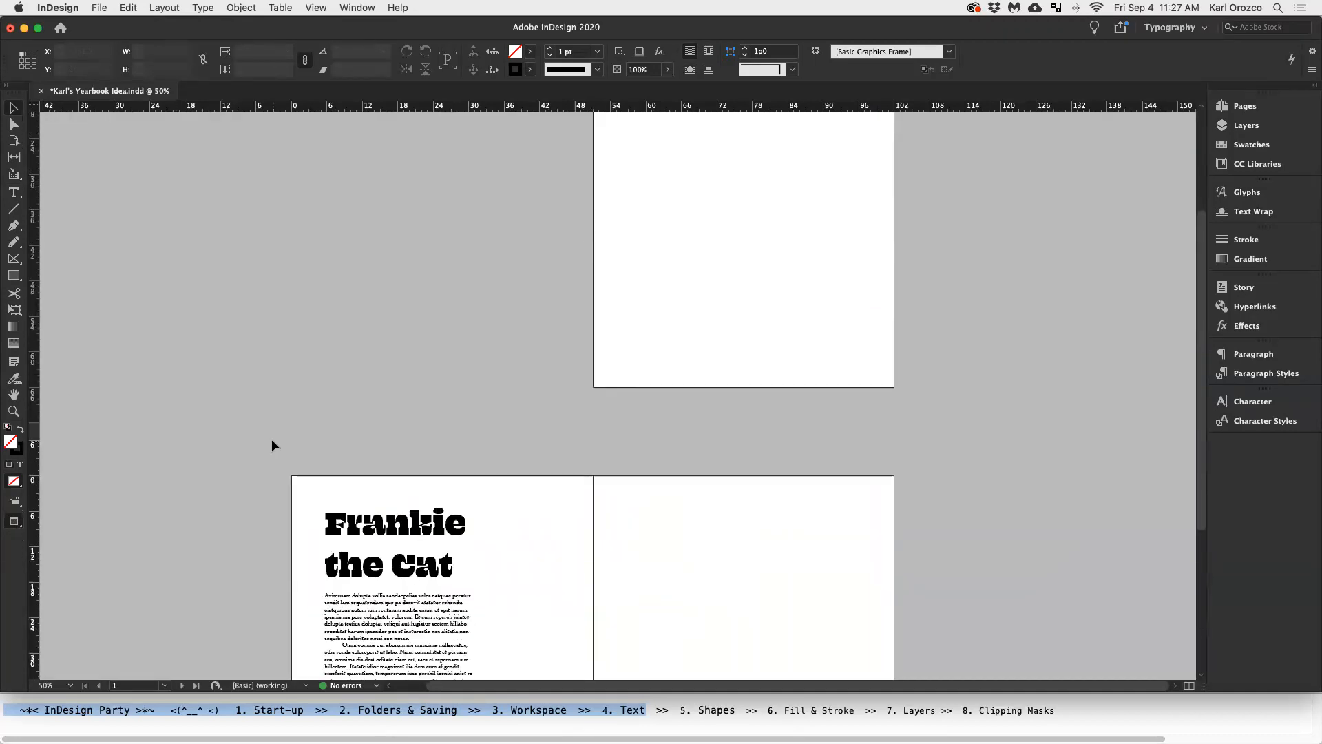
scroll(271, 439, "down", 5)
scroll(272, 440, "up", 5)
scroll(272, 440, "down", 5)
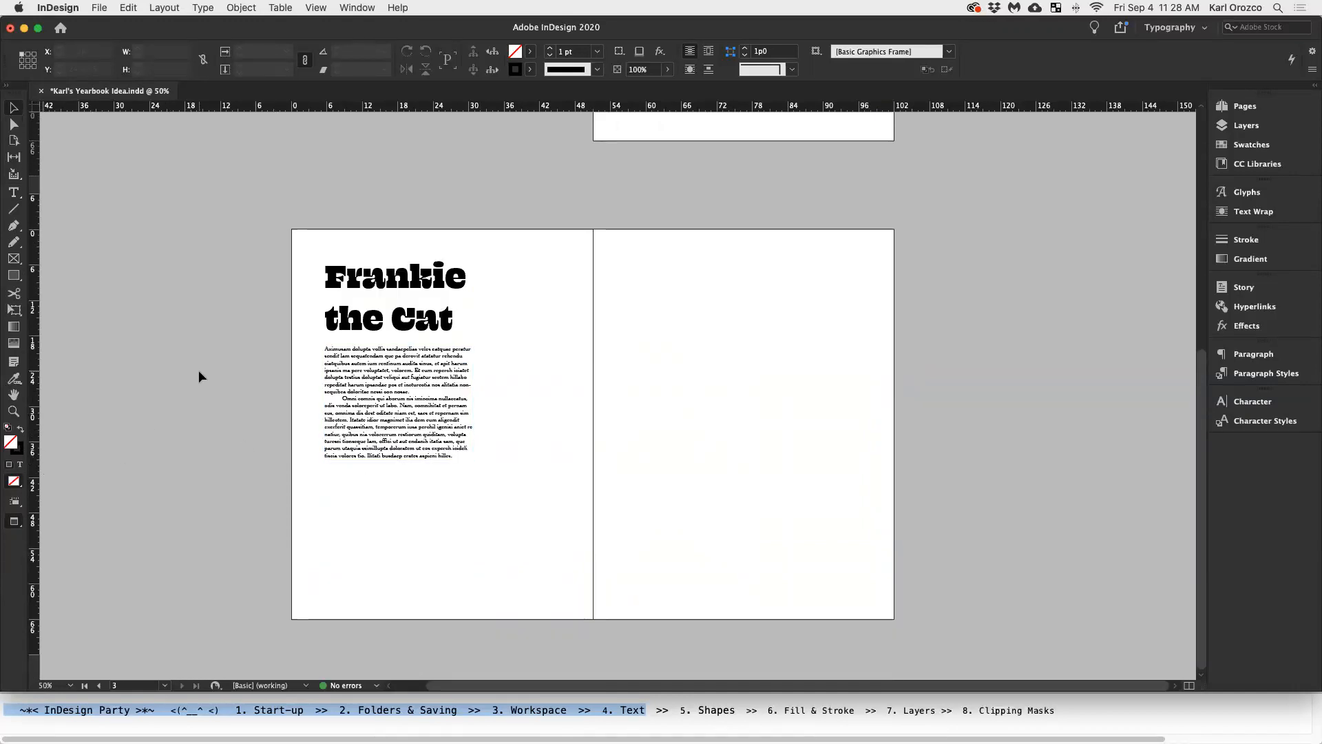
Toggle repeatedly between Preview and Normal screen modes to compare the spread, ending in Normal
key("w")
key("w")
key("w")
key("w")
key("w")
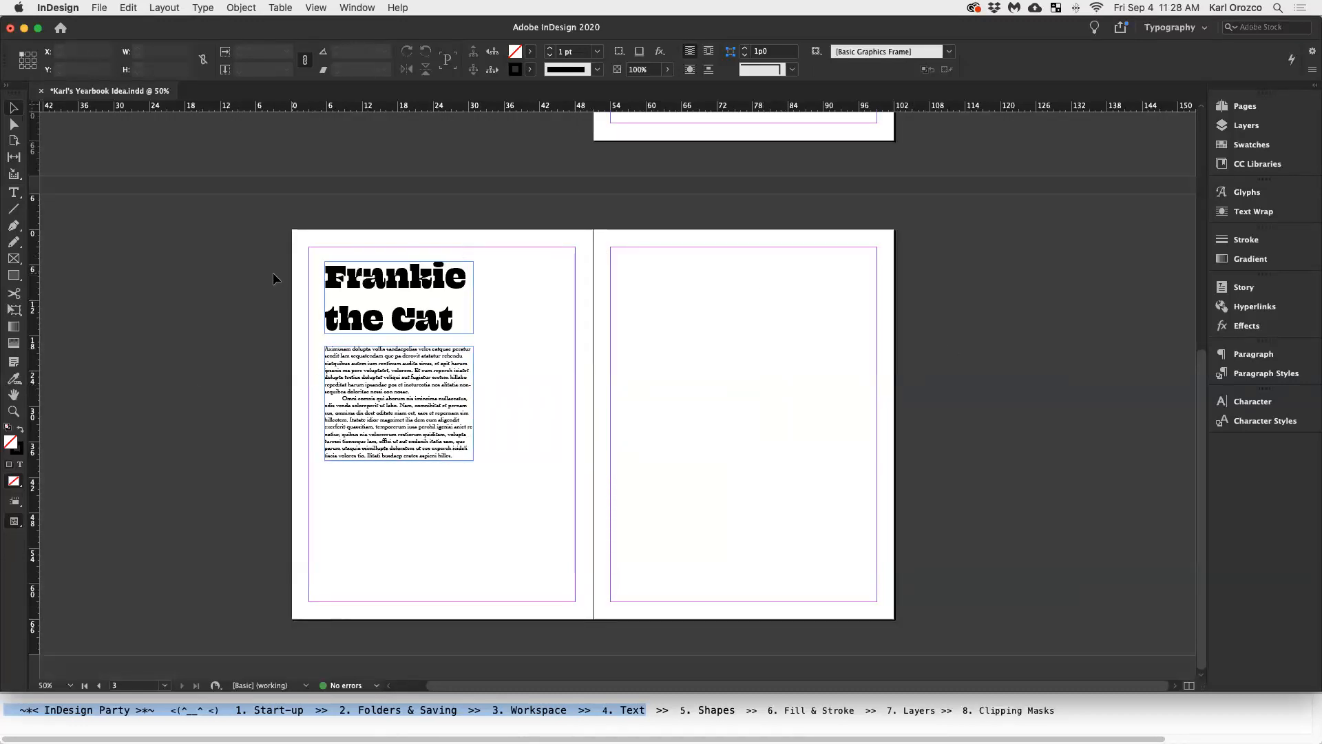
key("w")
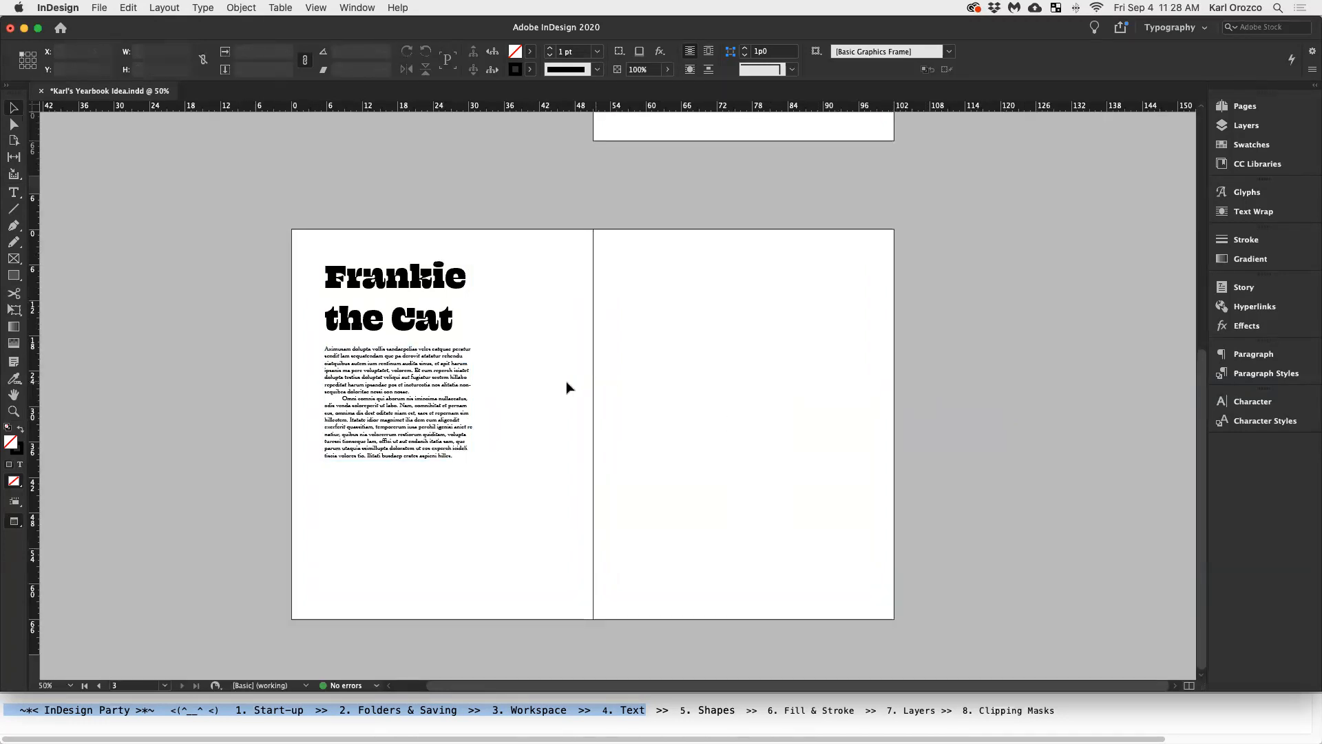
key("w")
Duplicate the title frame onto the pasteboard beside the left page and set the copy in Andale Mono
scroll(158, 298, "up", 1)
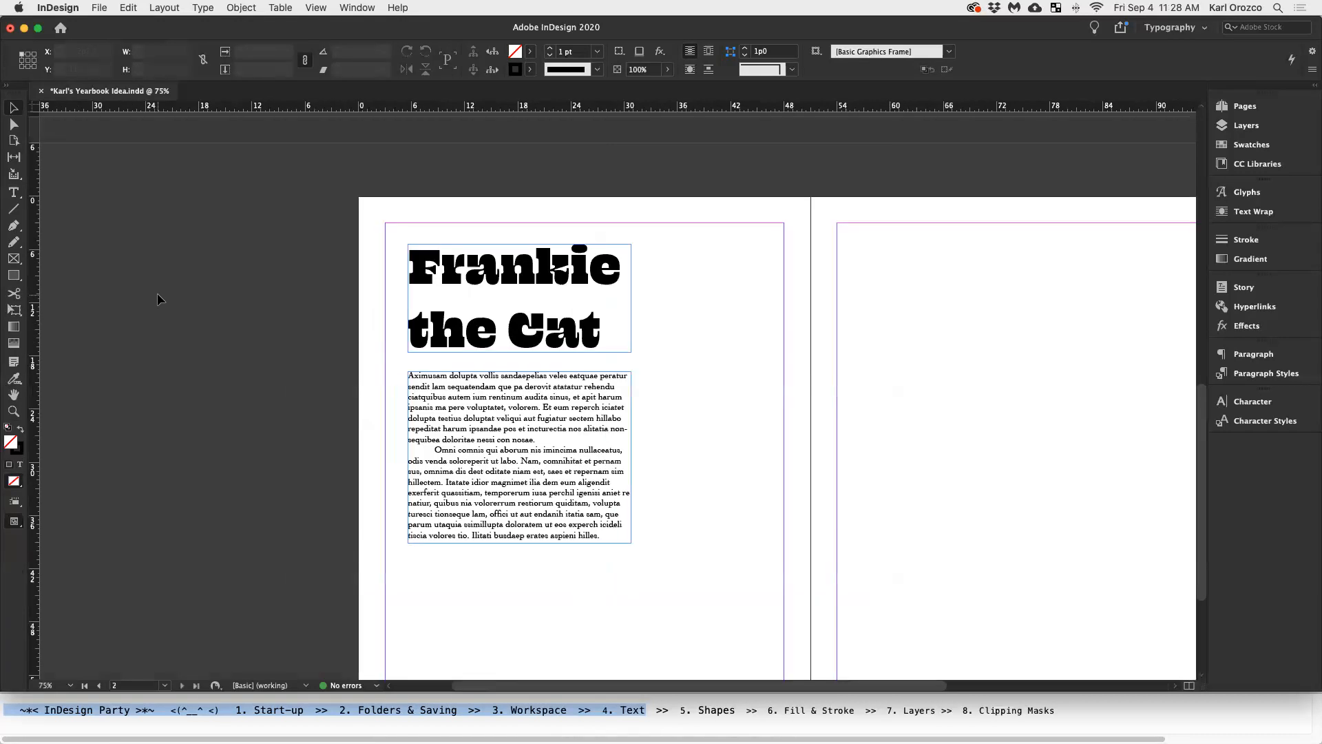
left_click_drag(537, 275, 228, 284)
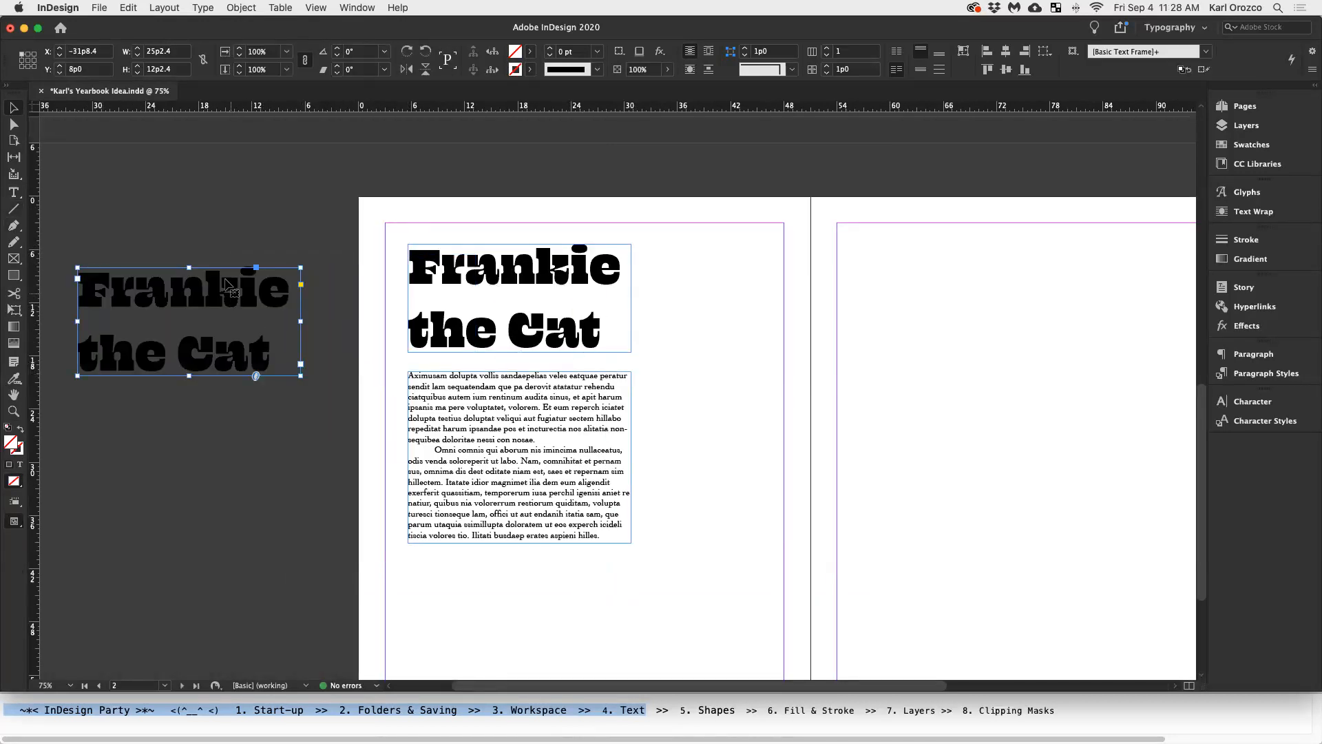
double_click(228, 284)
key("super+a")
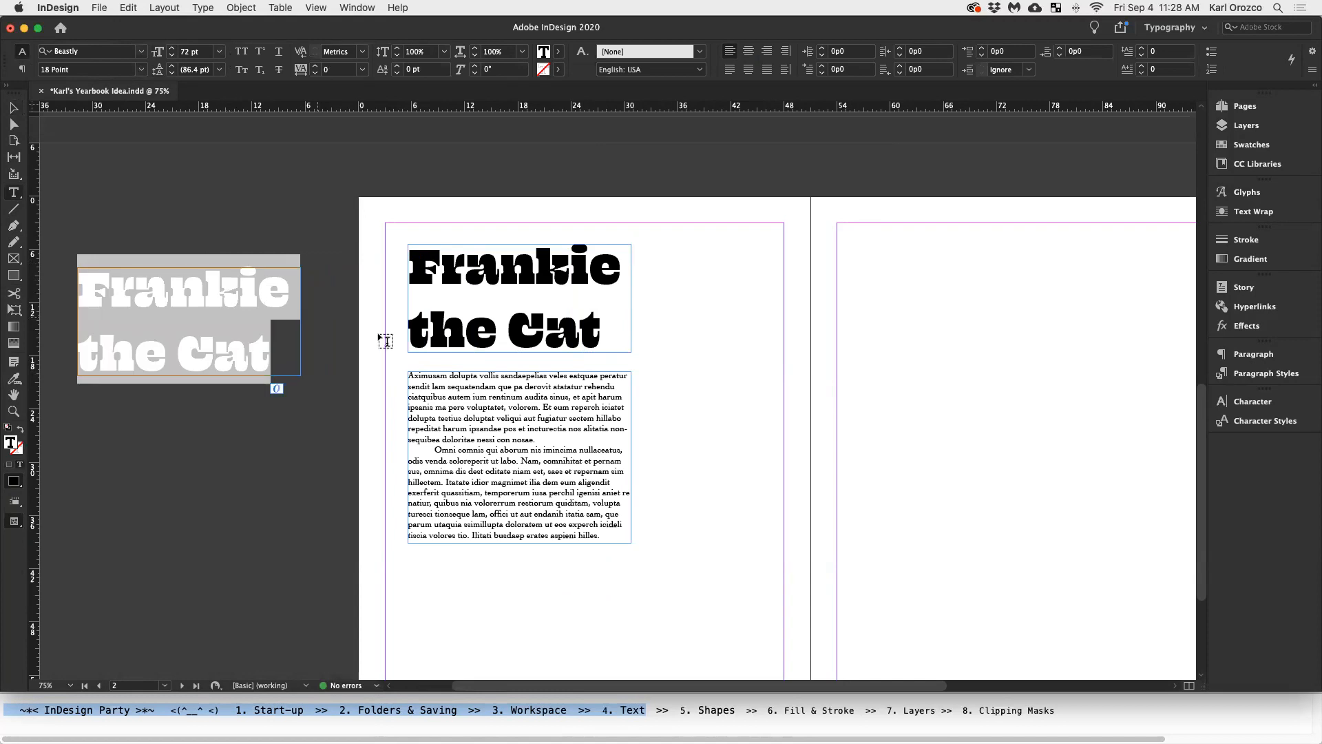
left_click(1253, 400)
left_click(1197, 415)
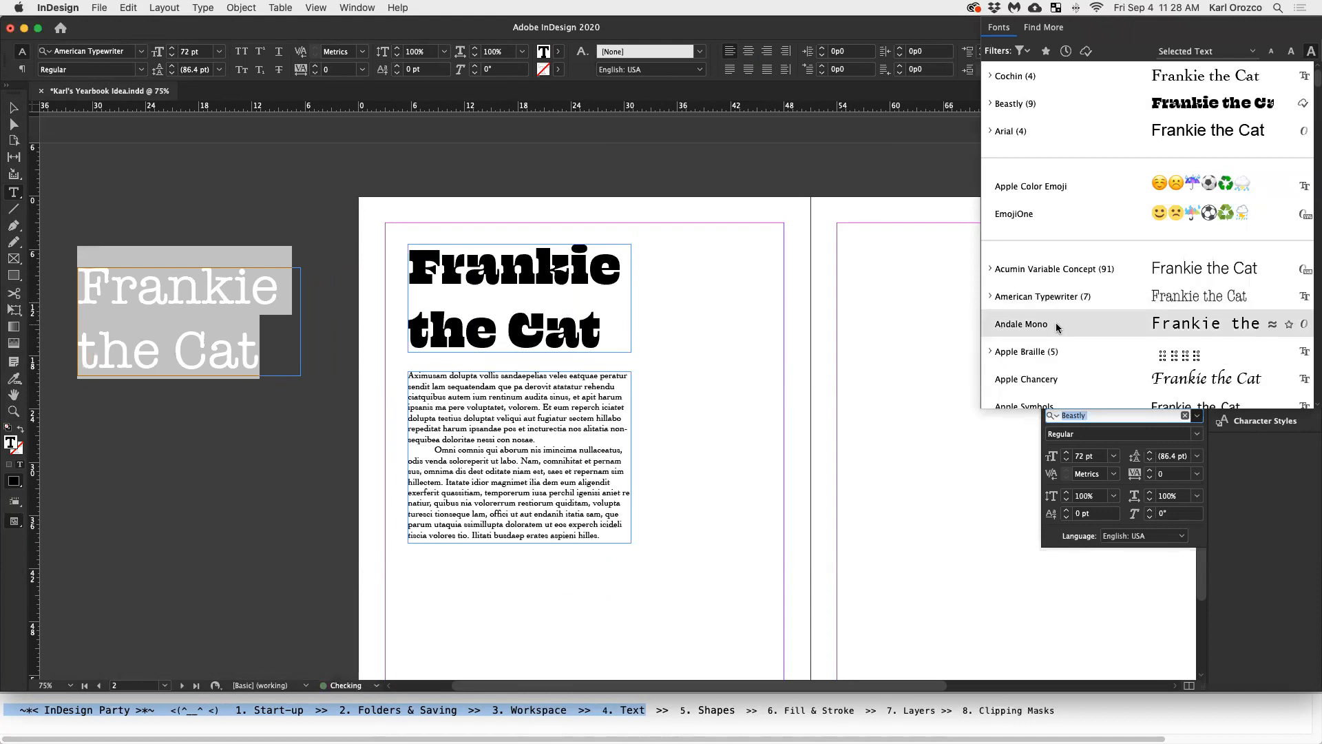
left_click(1031, 324)
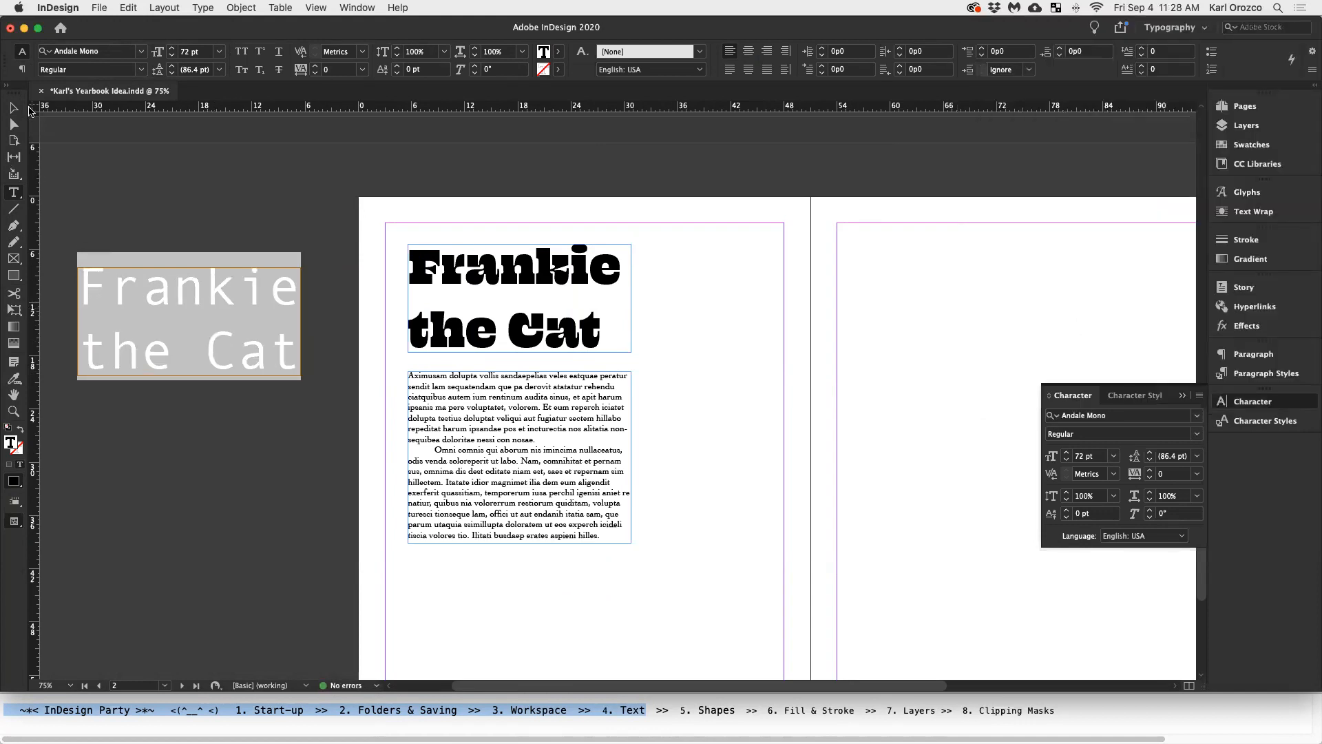
left_click(13, 107)
Move the Andale Mono title copy slightly up on the pasteboard and check the layout in Preview mode before returning to Normal
scroll(262, 272, "left", 3)
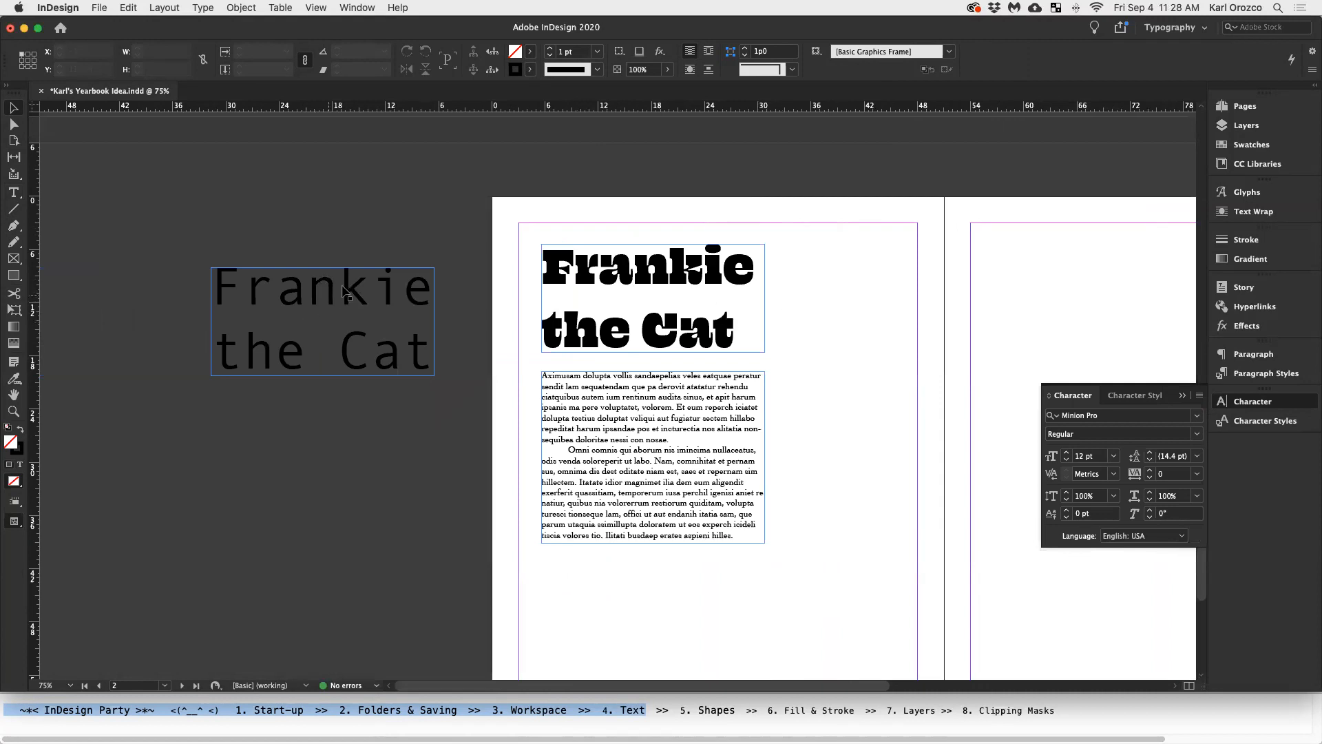
left_click(385, 269)
key("w")
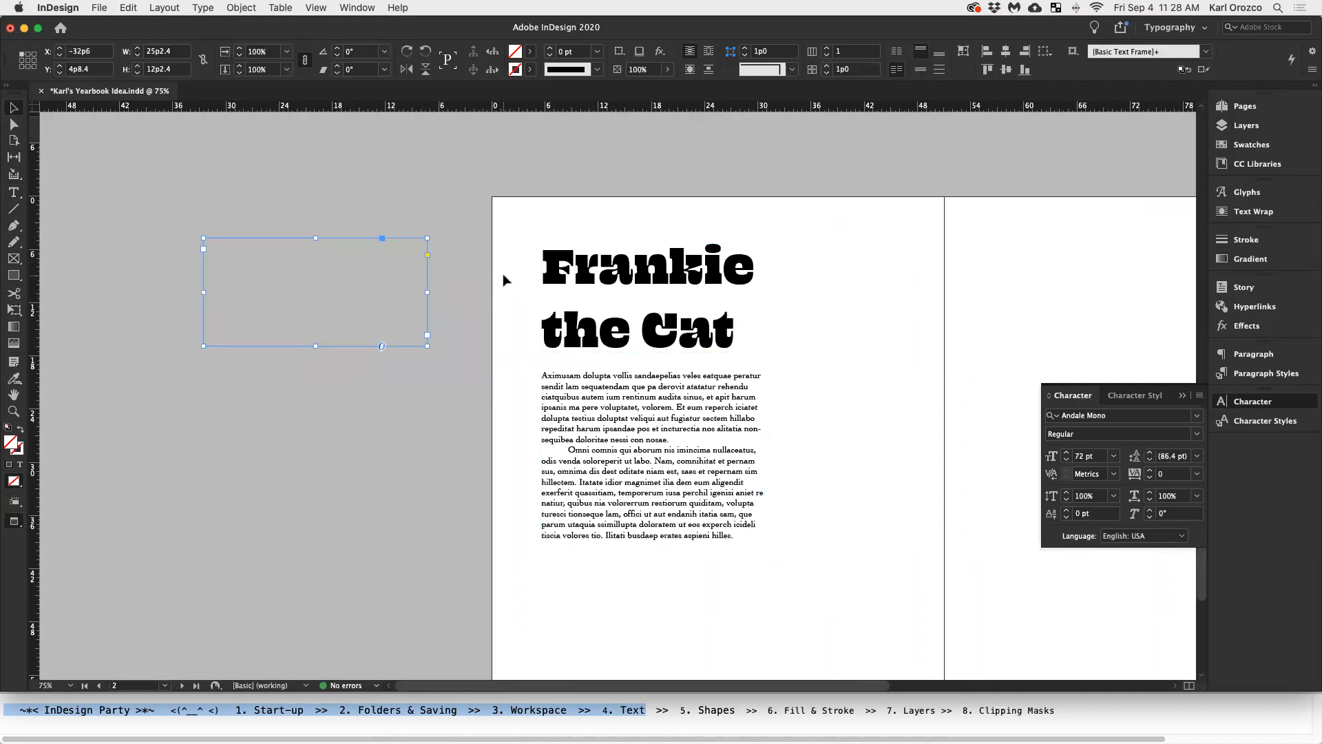
left_click(478, 278)
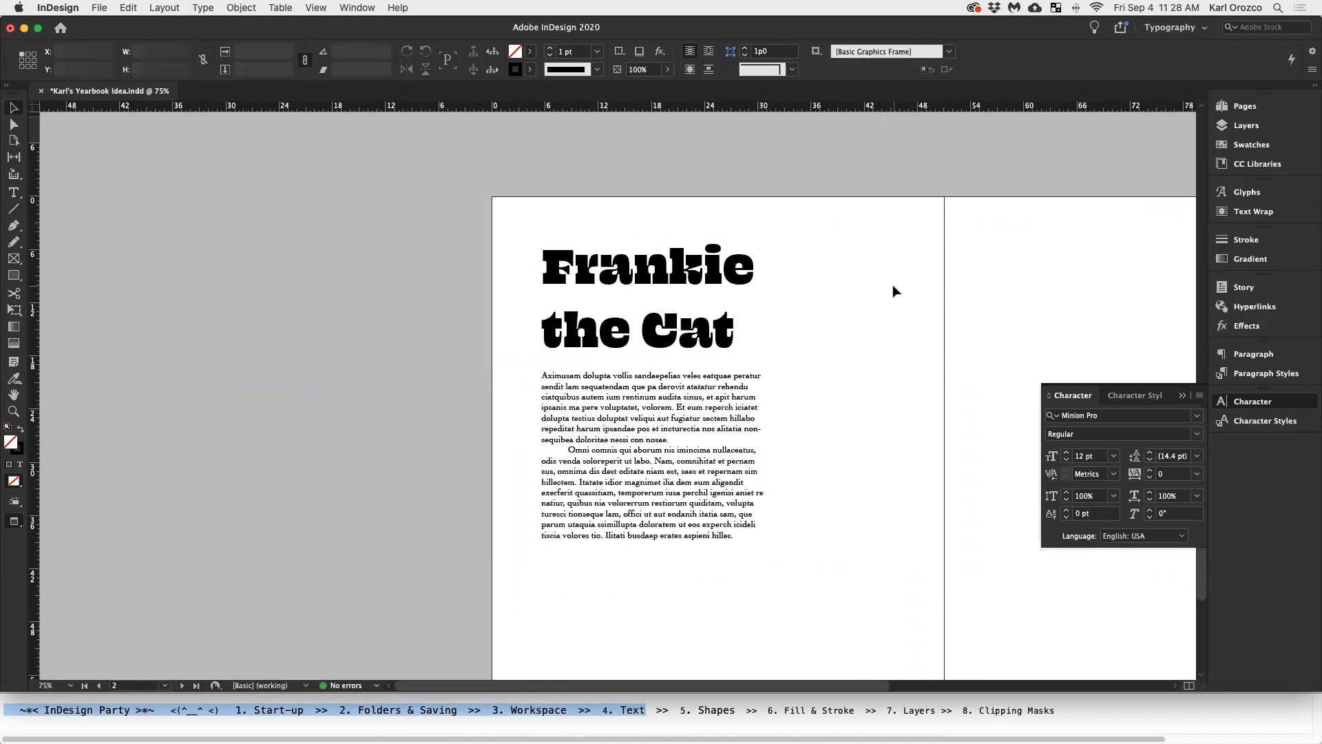
scroll(861, 310, "down", 1)
key("w")
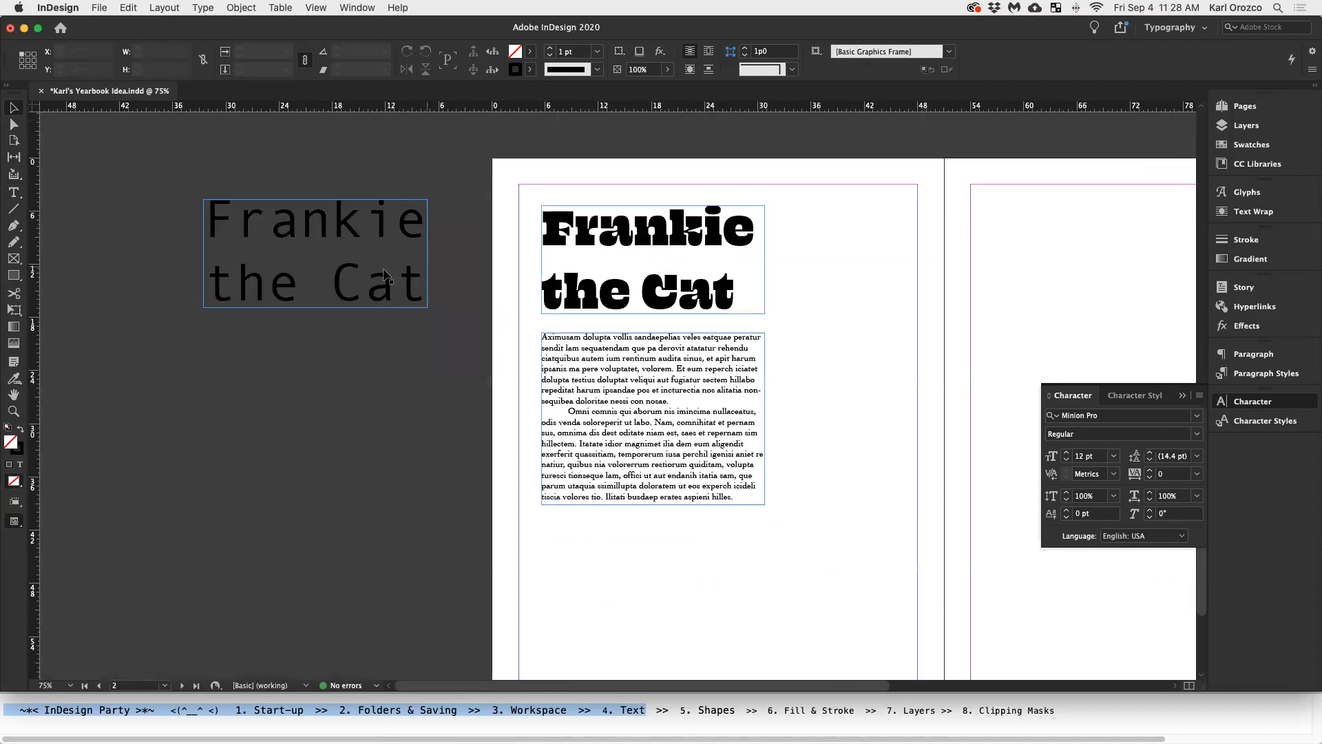
Swap the two title frames so the Andale Mono copy sits above the body text, and check it in Preview before returning to Normal
left_click(357, 261)
left_click_drag(639, 234, 698, 255)
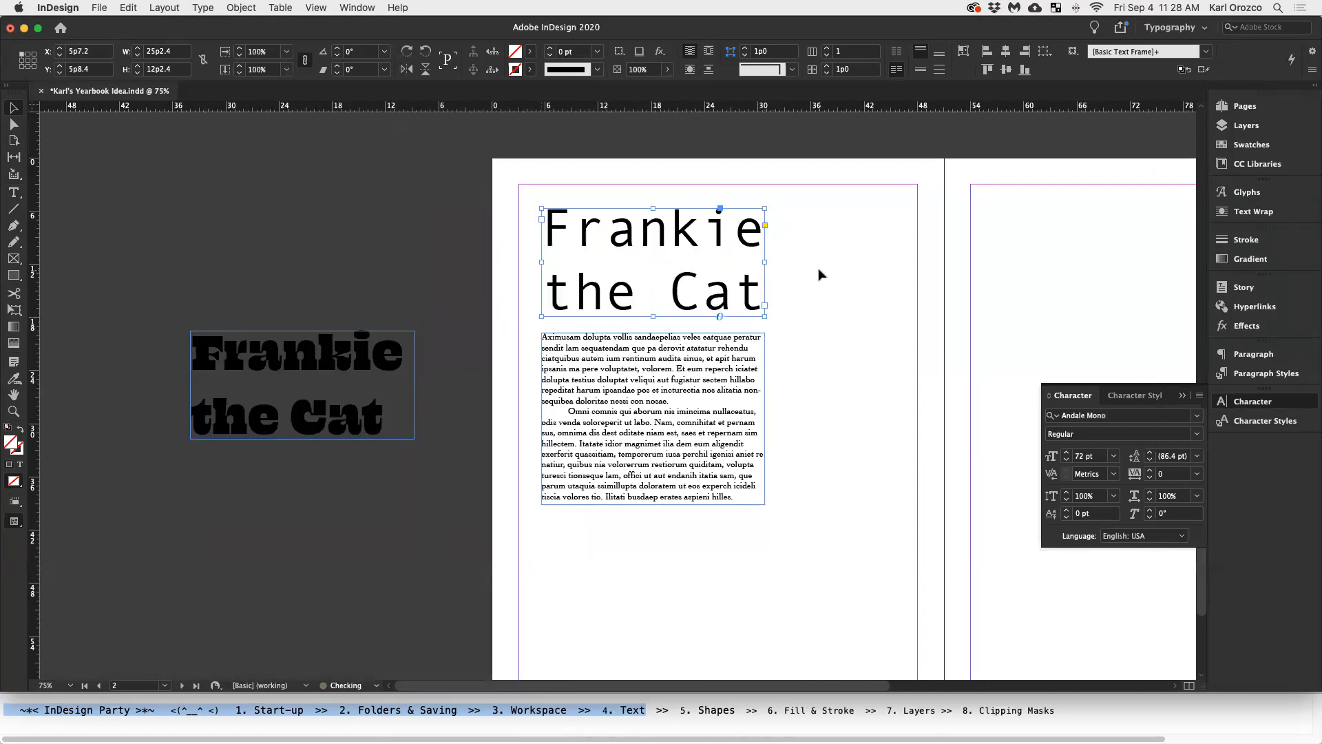
left_click(818, 275)
key("w")
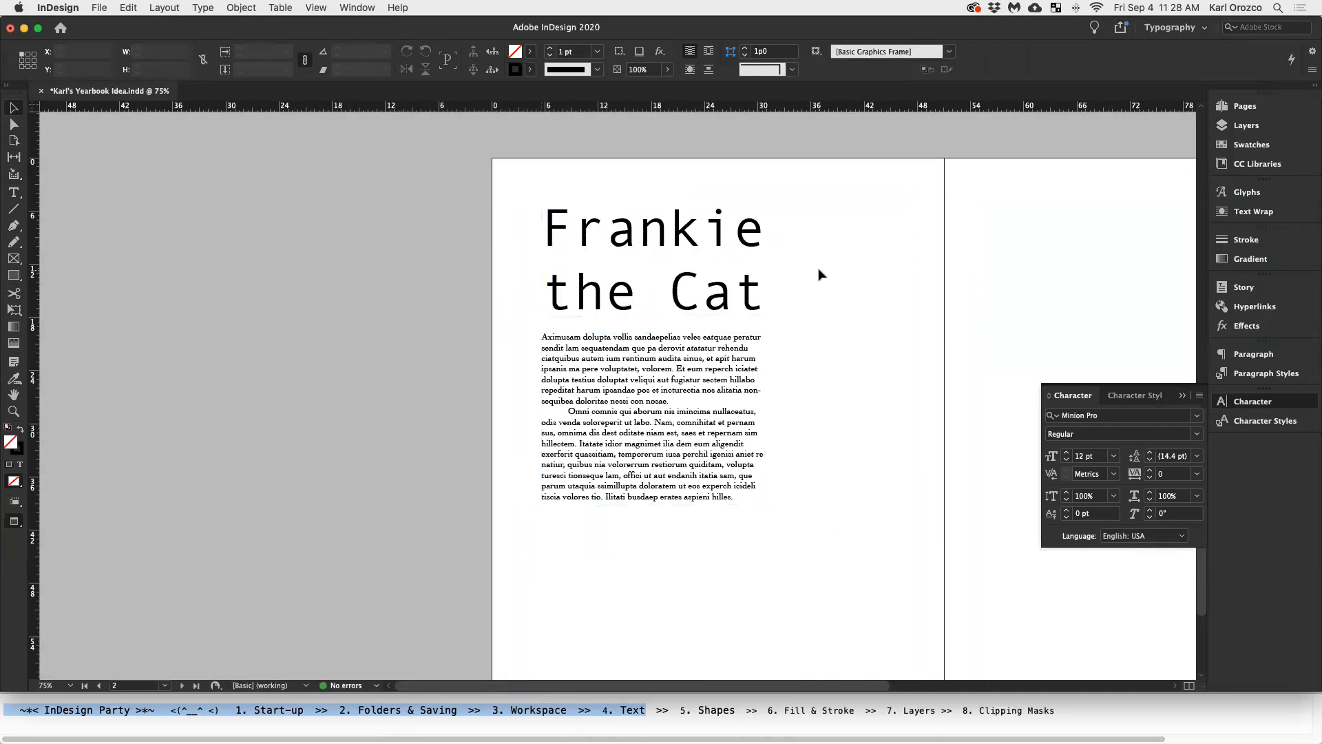
key("w")
Move the Andale Mono title back to the pasteboard, return the Beastly title above the body text, and view the spread in Preview mode
left_click_drag(689, 268, 404, 273)
left_click_drag(346, 352, 697, 228)
key("w")
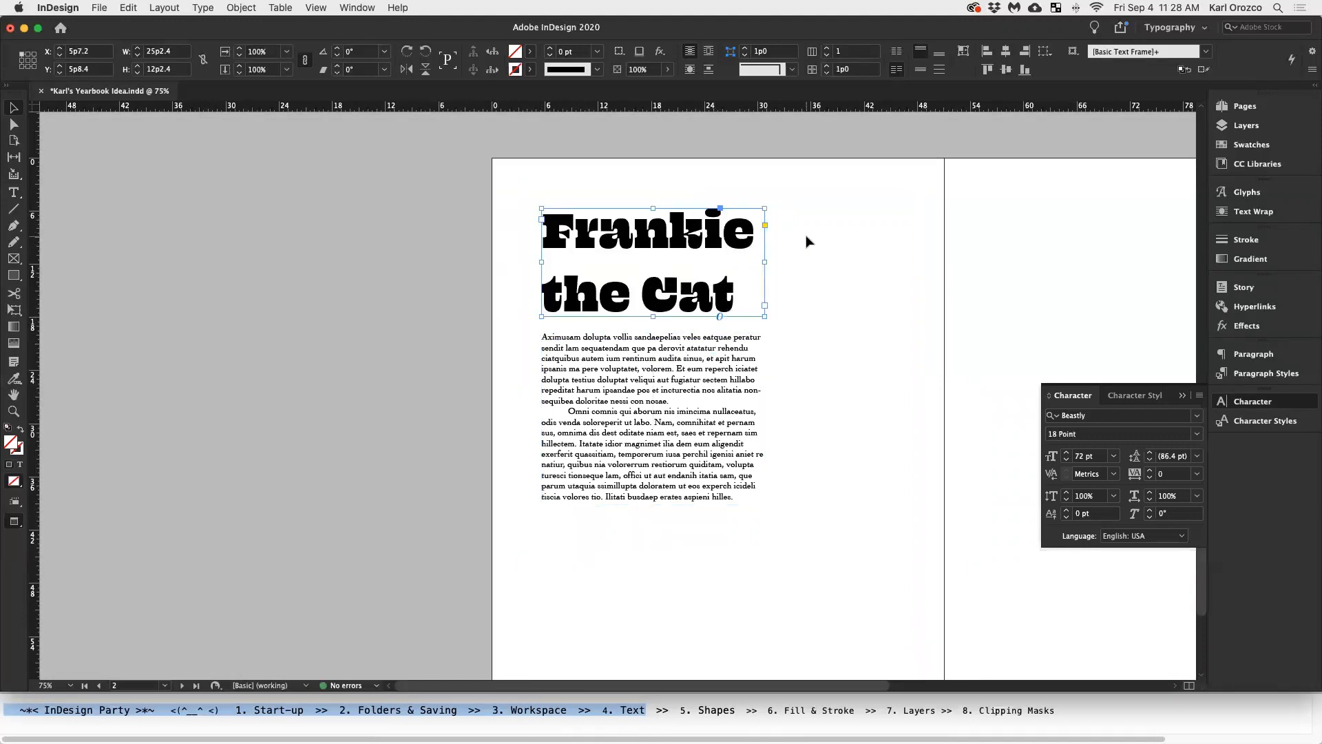
left_click(808, 241)
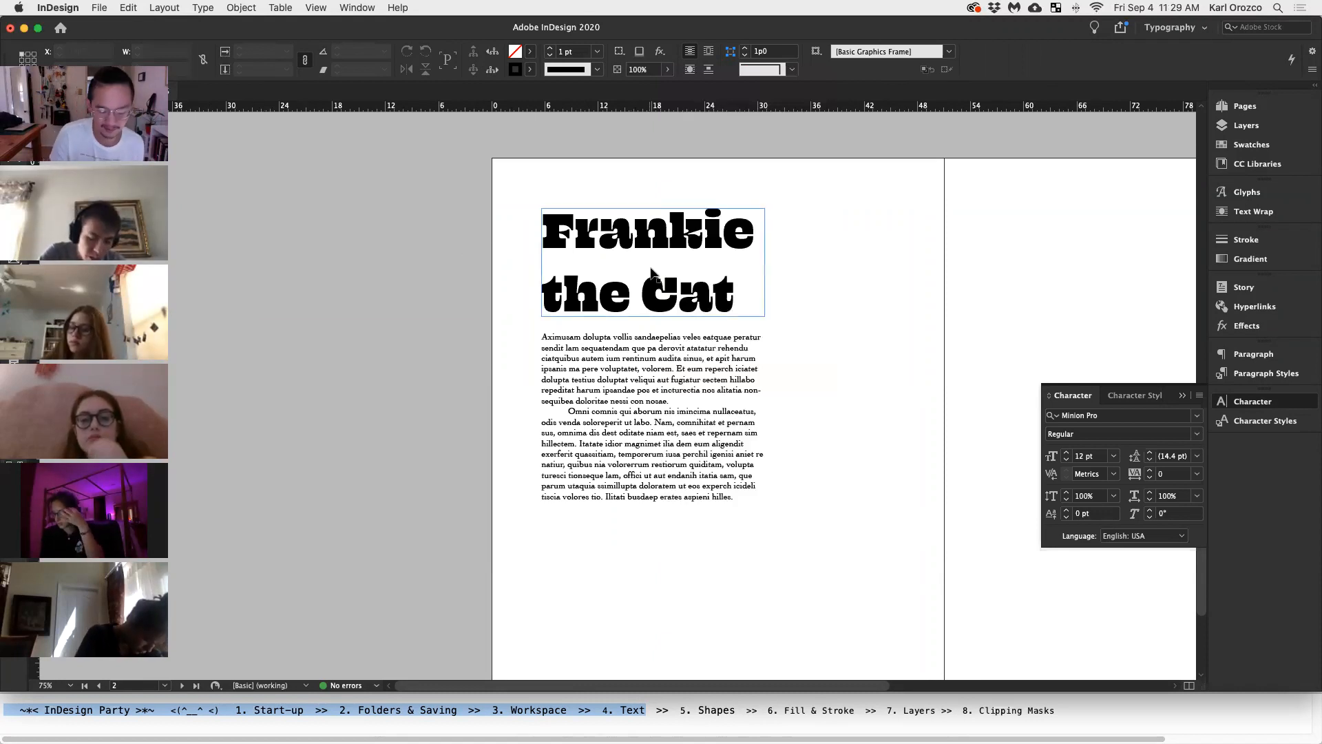
Zoom in on the body text and capitalize the word "Fugiatur" in the first paragraph
scroll(729, 304, "right", 5)
scroll(729, 304, "left", 2)
scroll(730, 306, "down", 1)
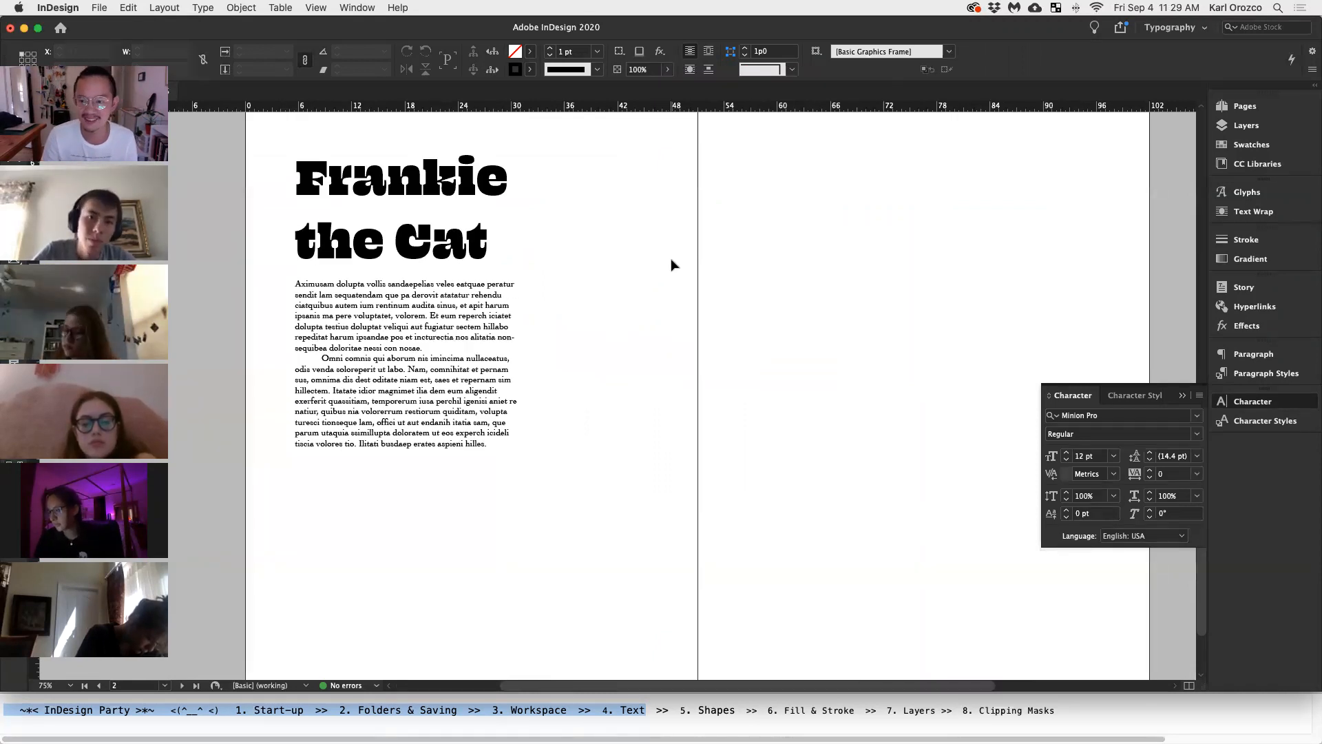
double_click(412, 310)
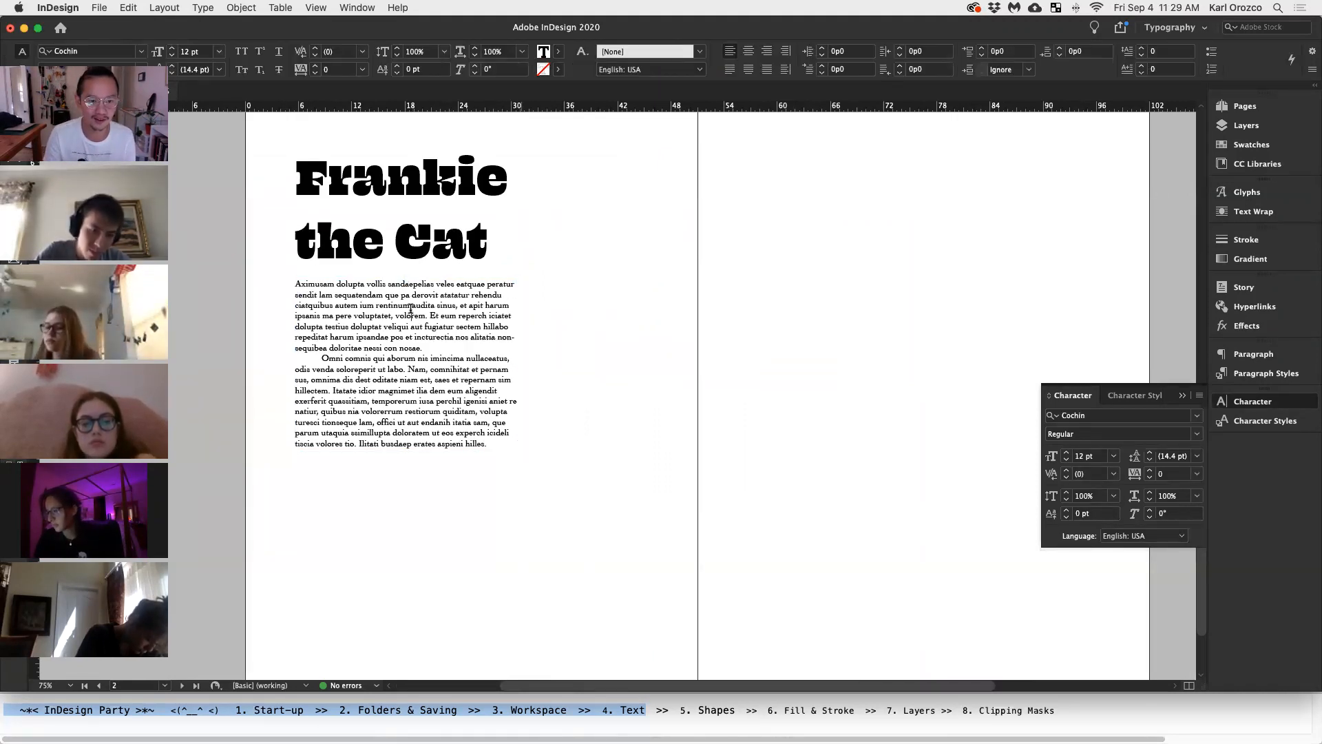
key("super+equal")
key("super+equal")
triple_click(430, 337)
left_click(456, 335)
left_click_drag(412, 336, 554, 336)
type("Fugiatur sectem hillabo")
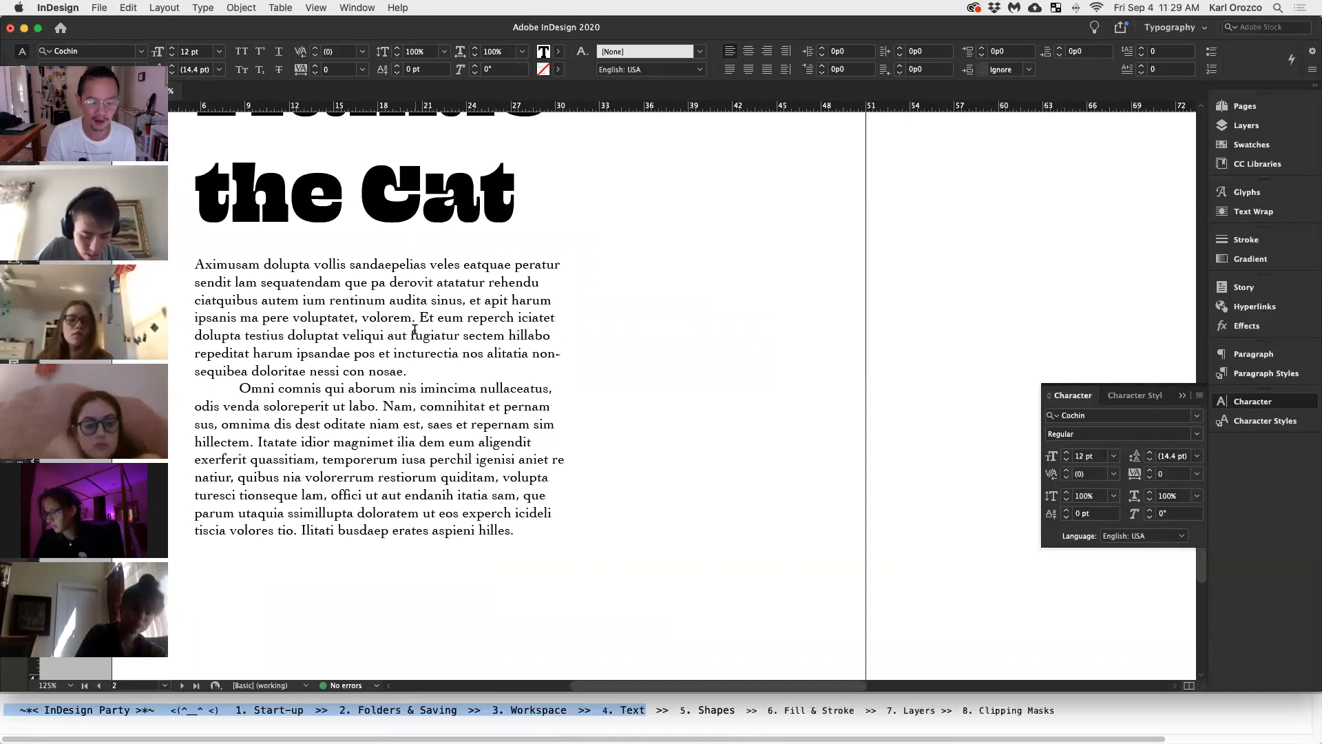
Capitalize the two words after "Fugiatur" so they read "Sectem Hillabo"
left_click(472, 337)
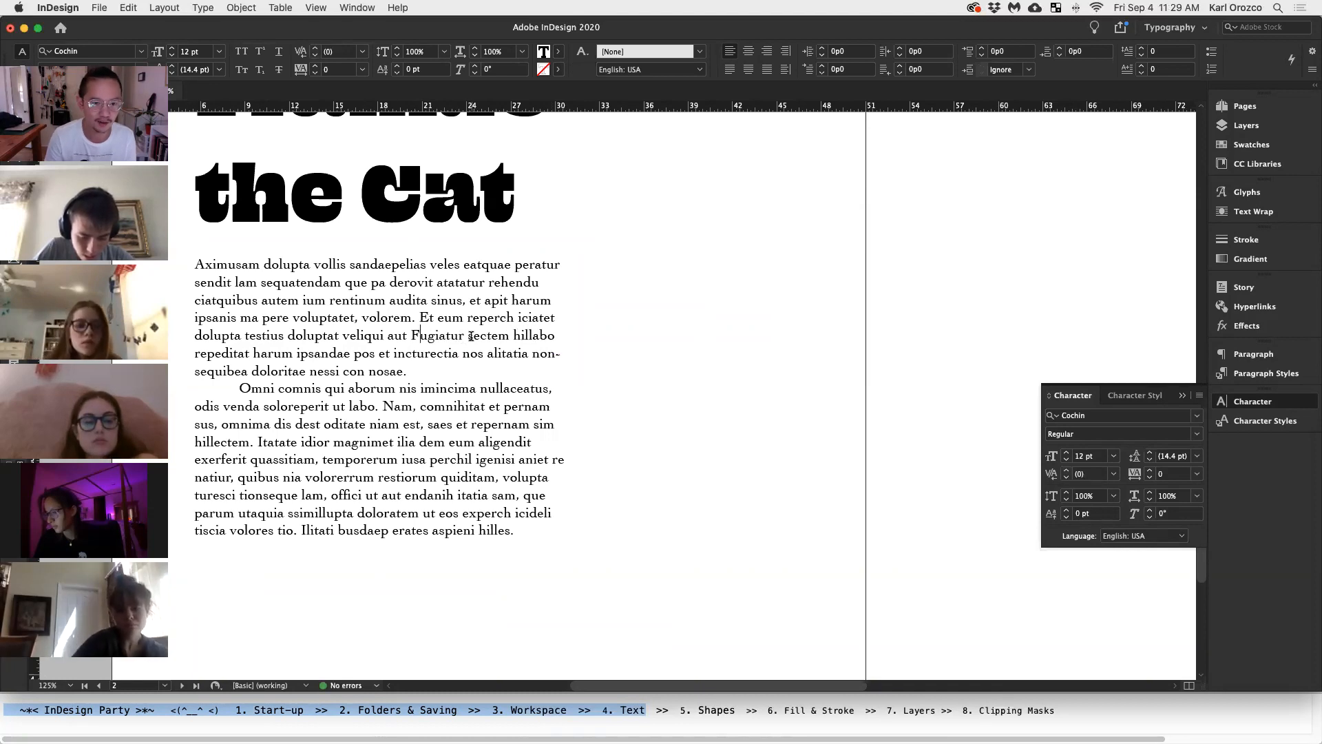
key("BackSpace")
type("S")
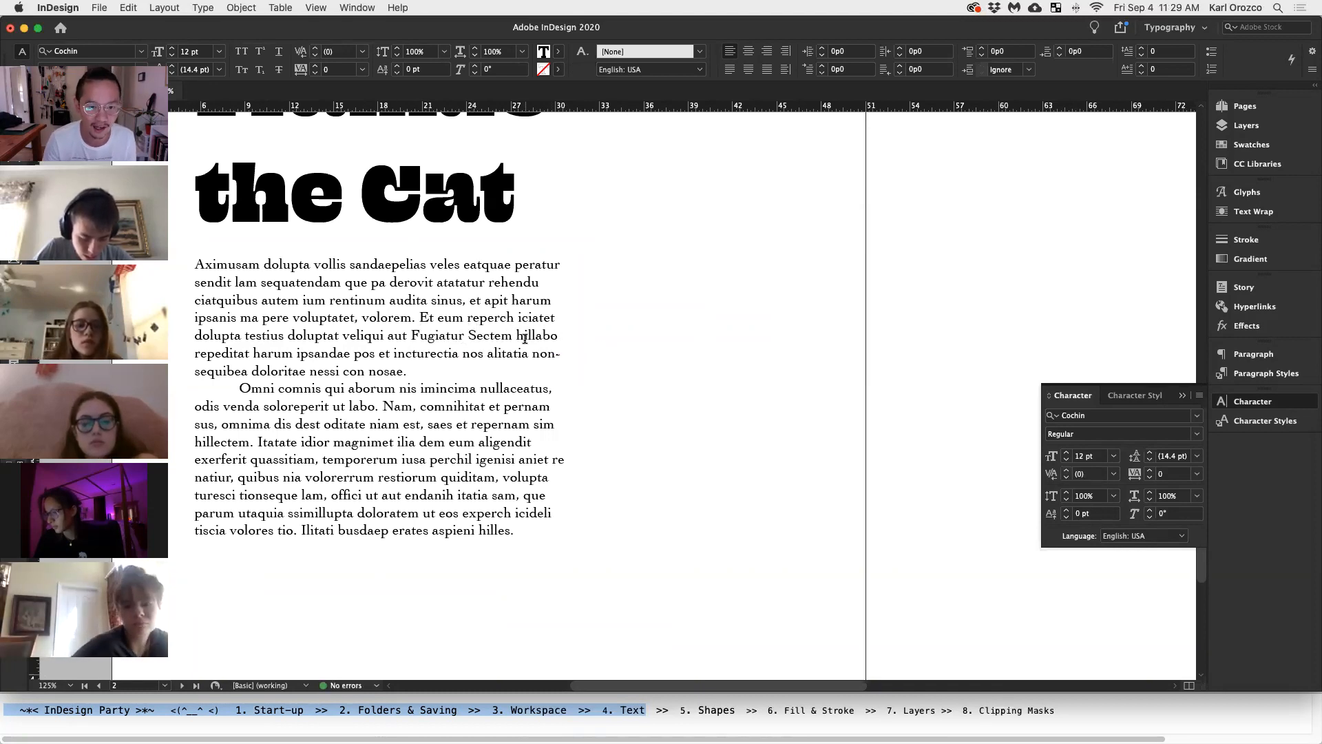
left_click(523, 336)
key("BackSpace")
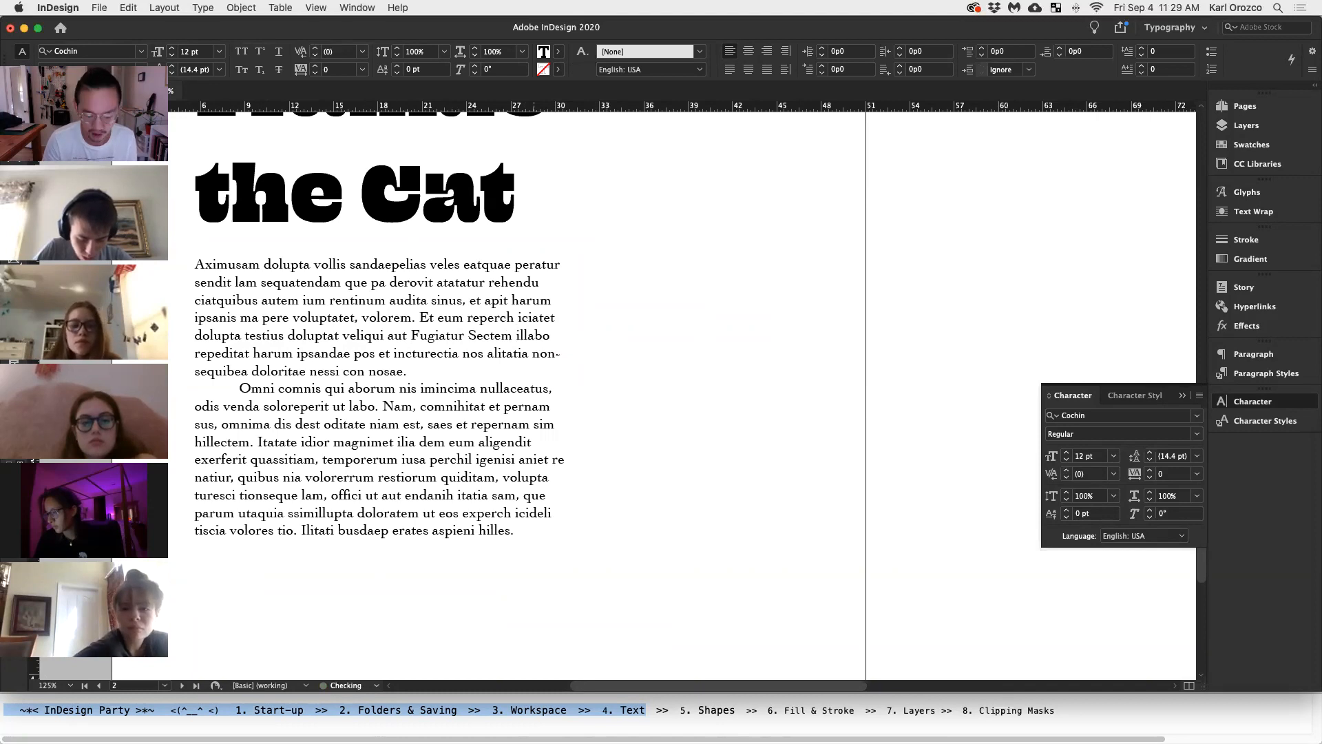
type("H")
Set the phrase "Fugiatur Sectem Hillabo" in the Italic style of Cochin
left_click_drag(416, 337, 566, 332)
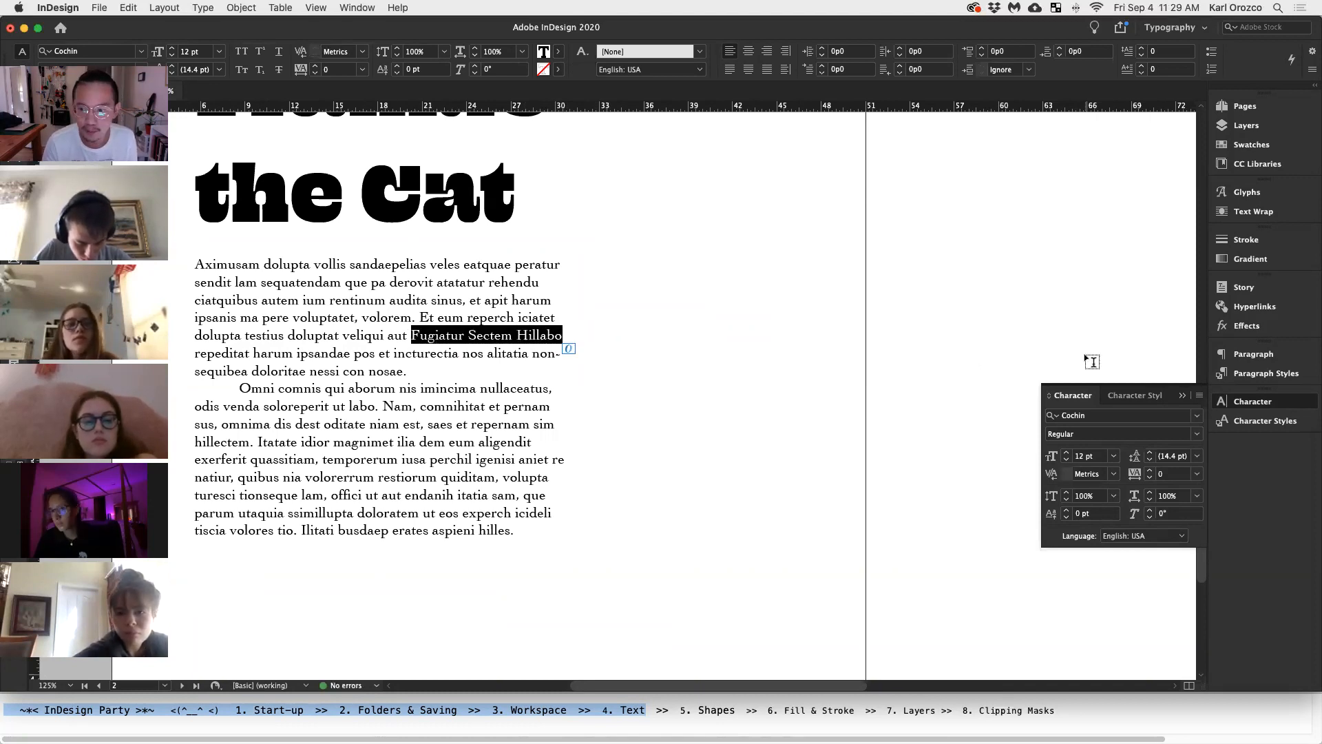
left_click(1199, 434)
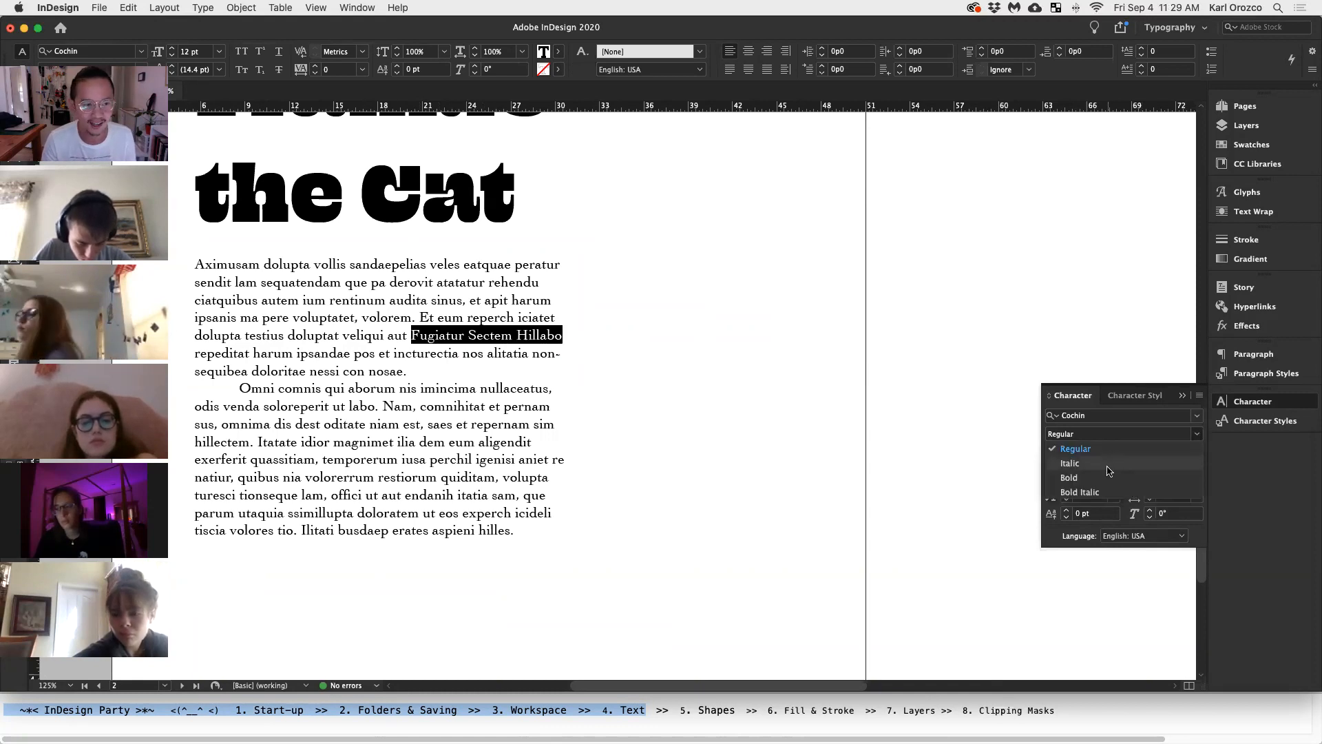
left_click(470, 354)
left_click_drag(413, 335, 565, 337)
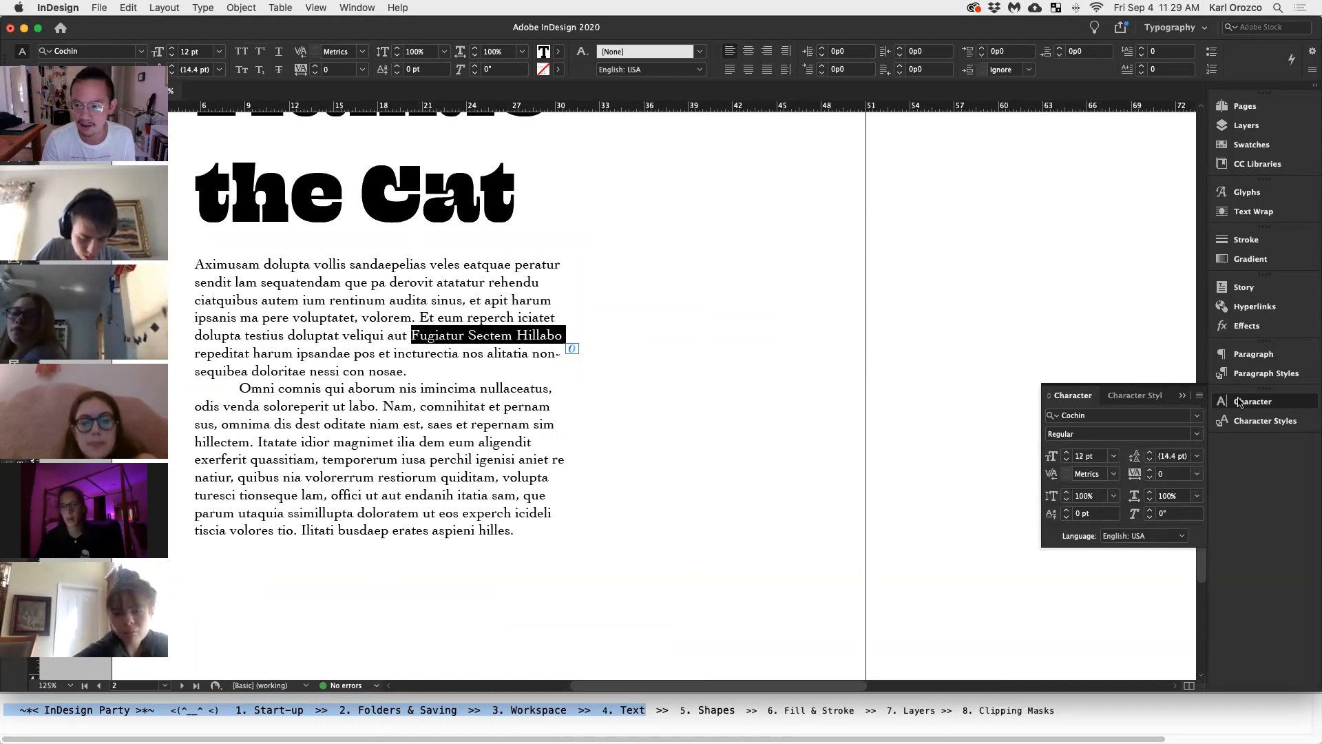
left_click(1199, 435)
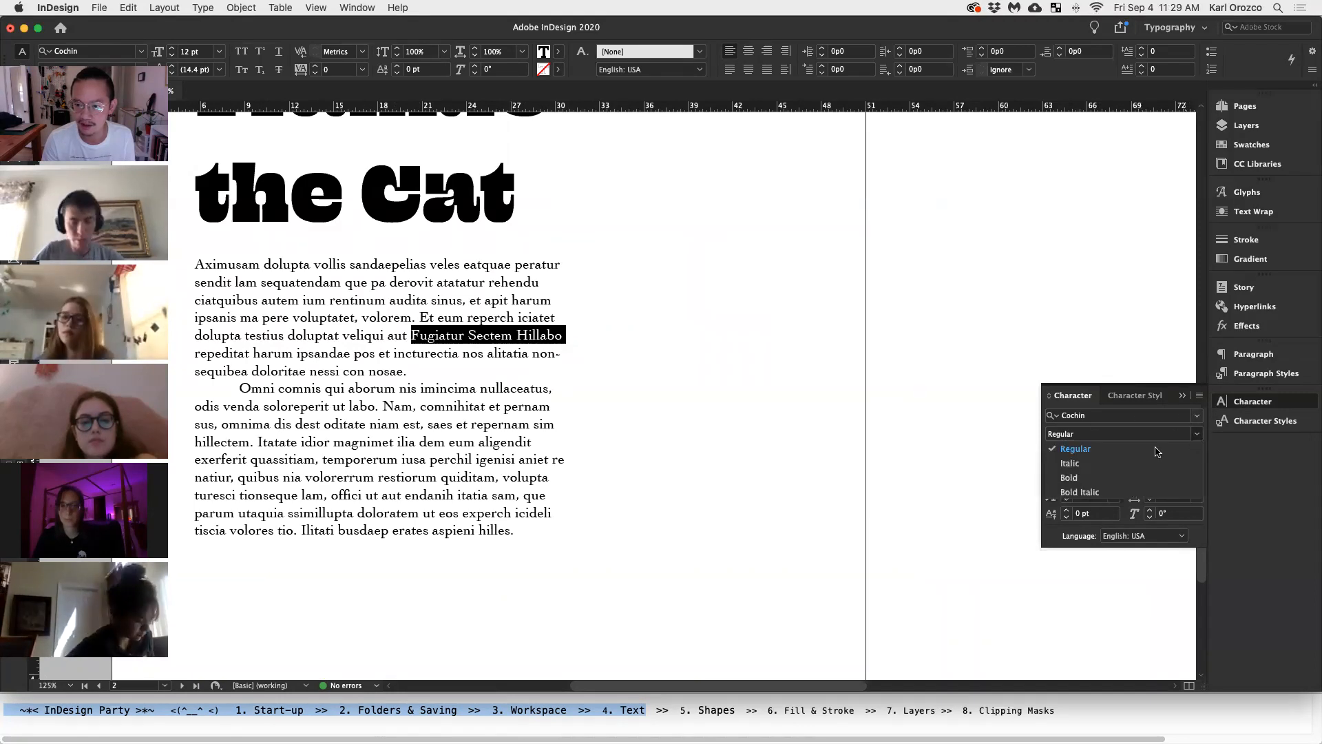
left_click(1092, 469)
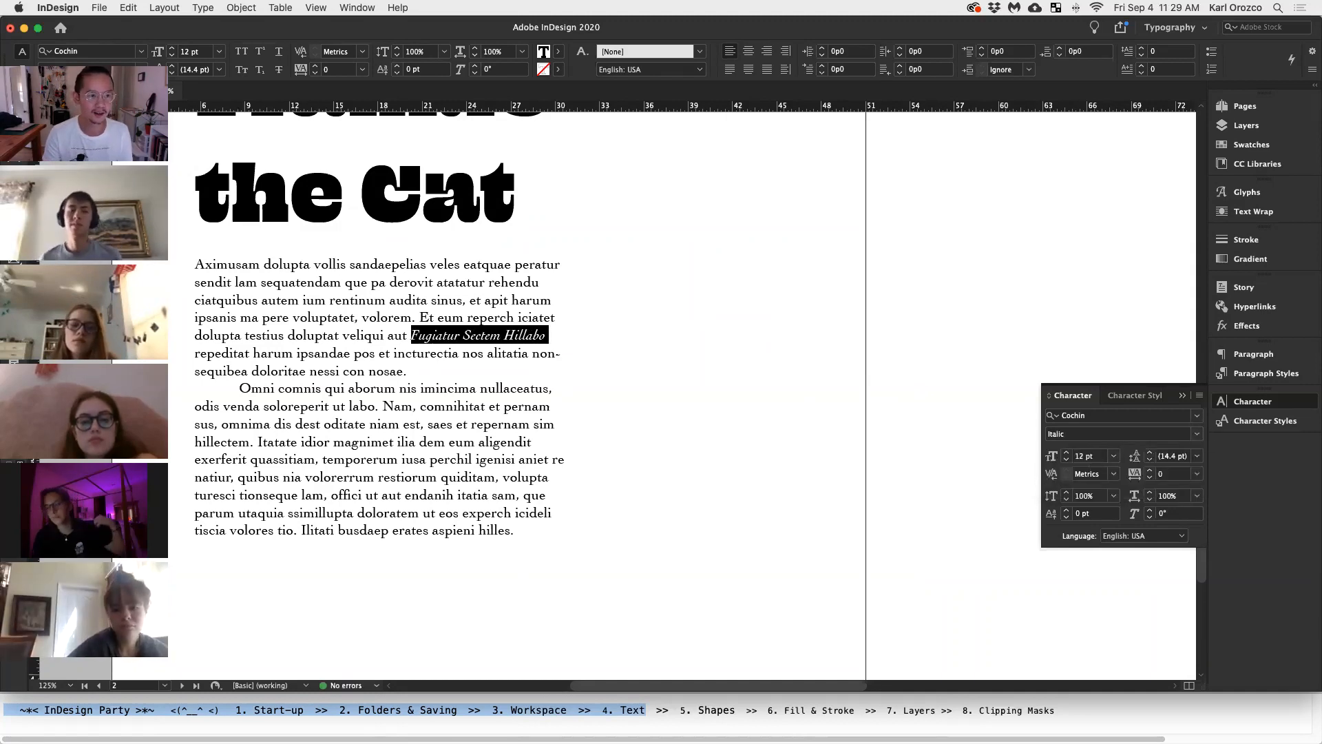
left_click(465, 335)
scroll(475, 409, "down", 2)
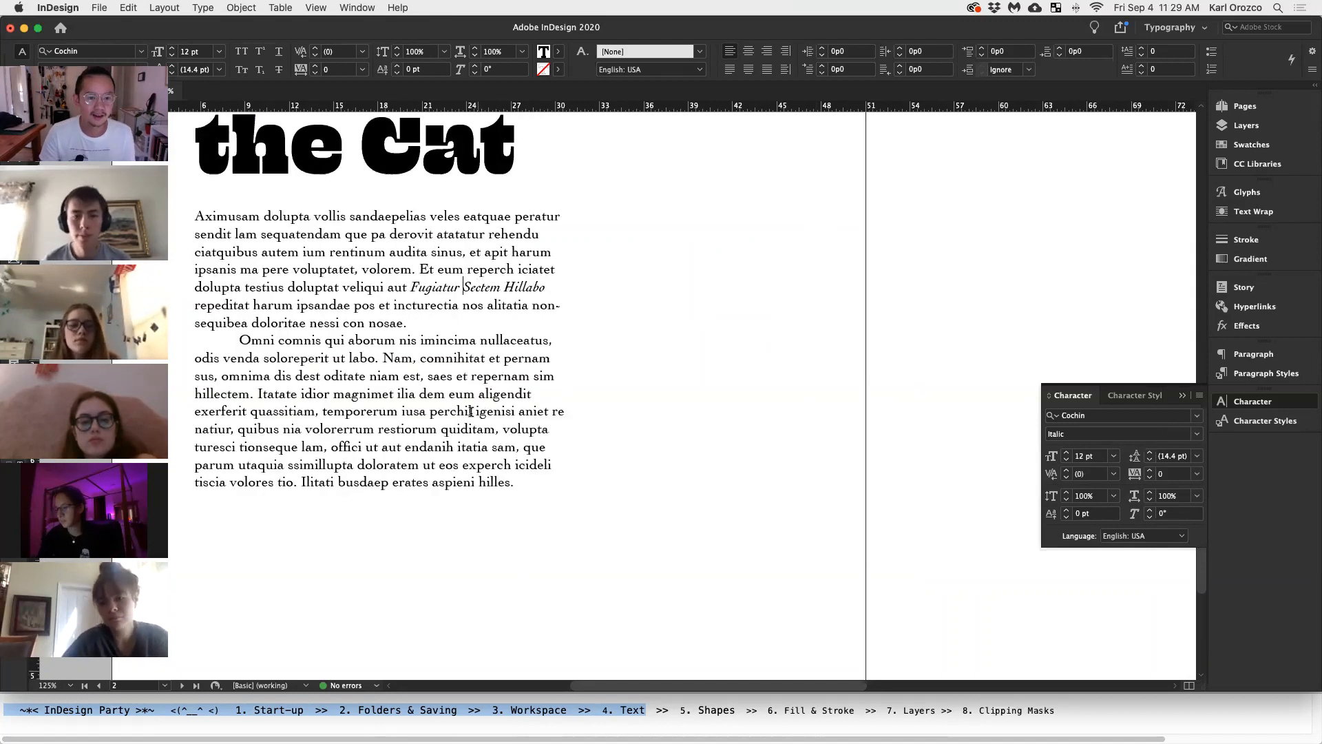
scroll(559, 447, "right", 3)
scroll(560, 447, "left", 4)
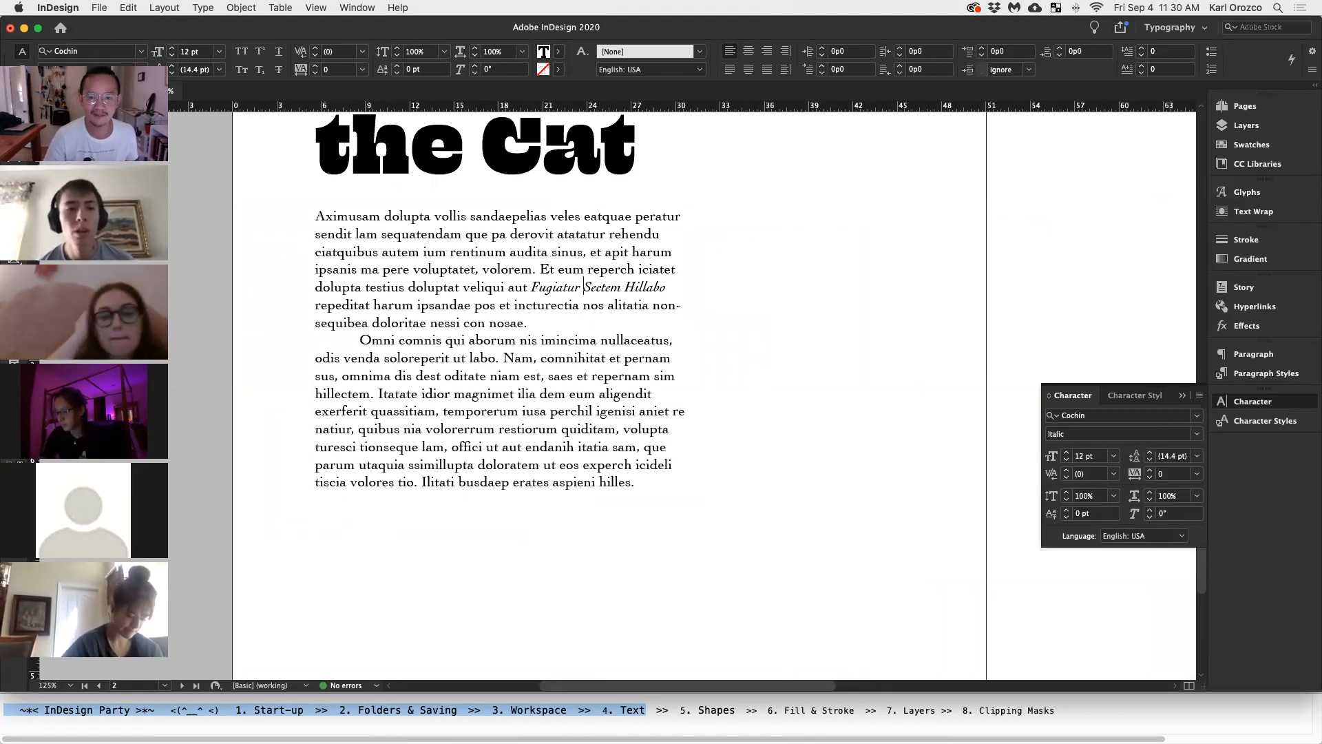
left_click_drag(106, 65, 108, 76)
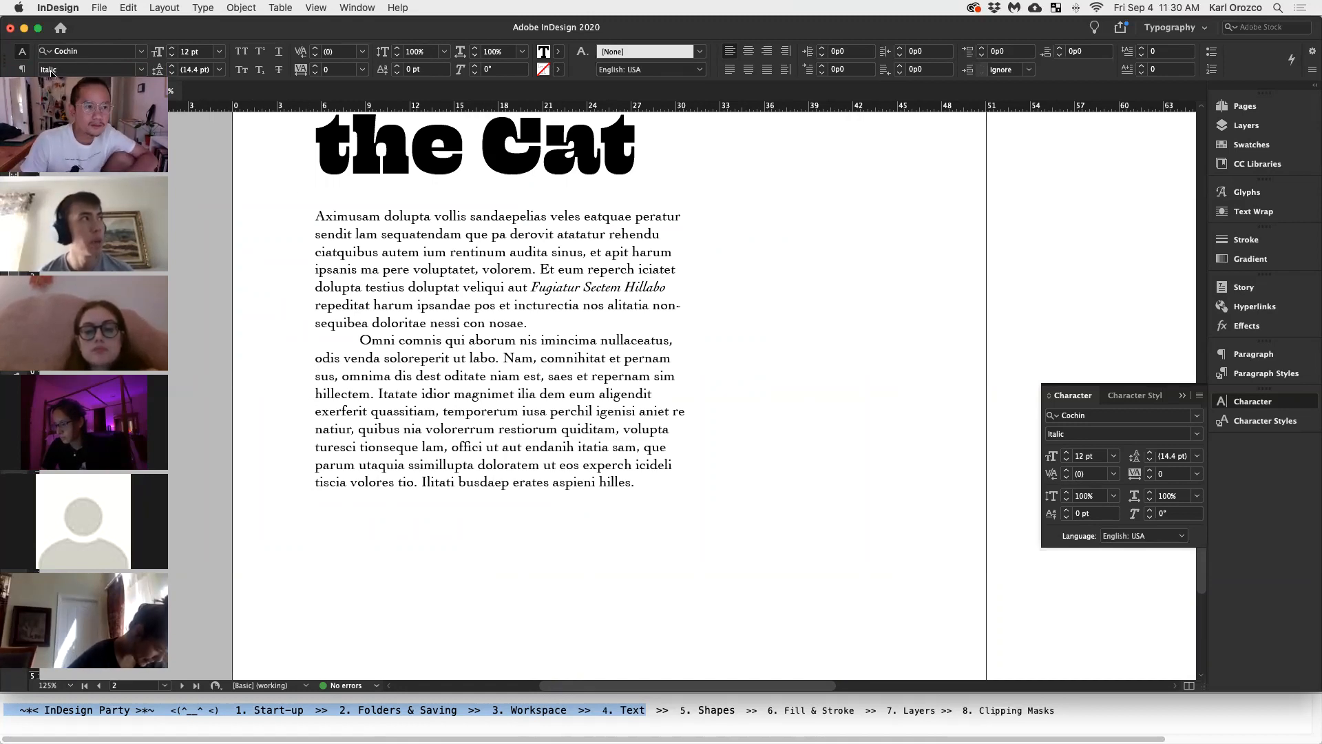
left_click_drag(159, 69, 1306, 80)
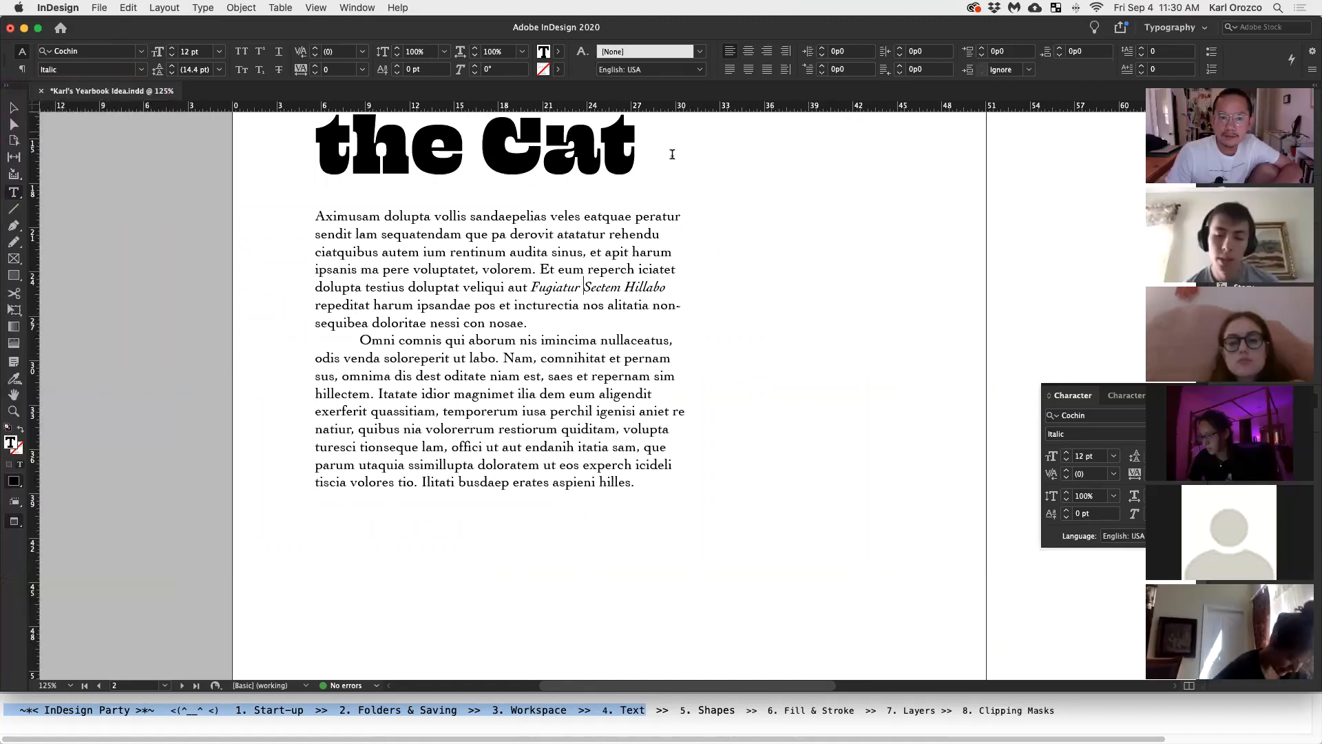
Leave text editing with the Selection tool and deselect the body text frame
left_click(12, 109)
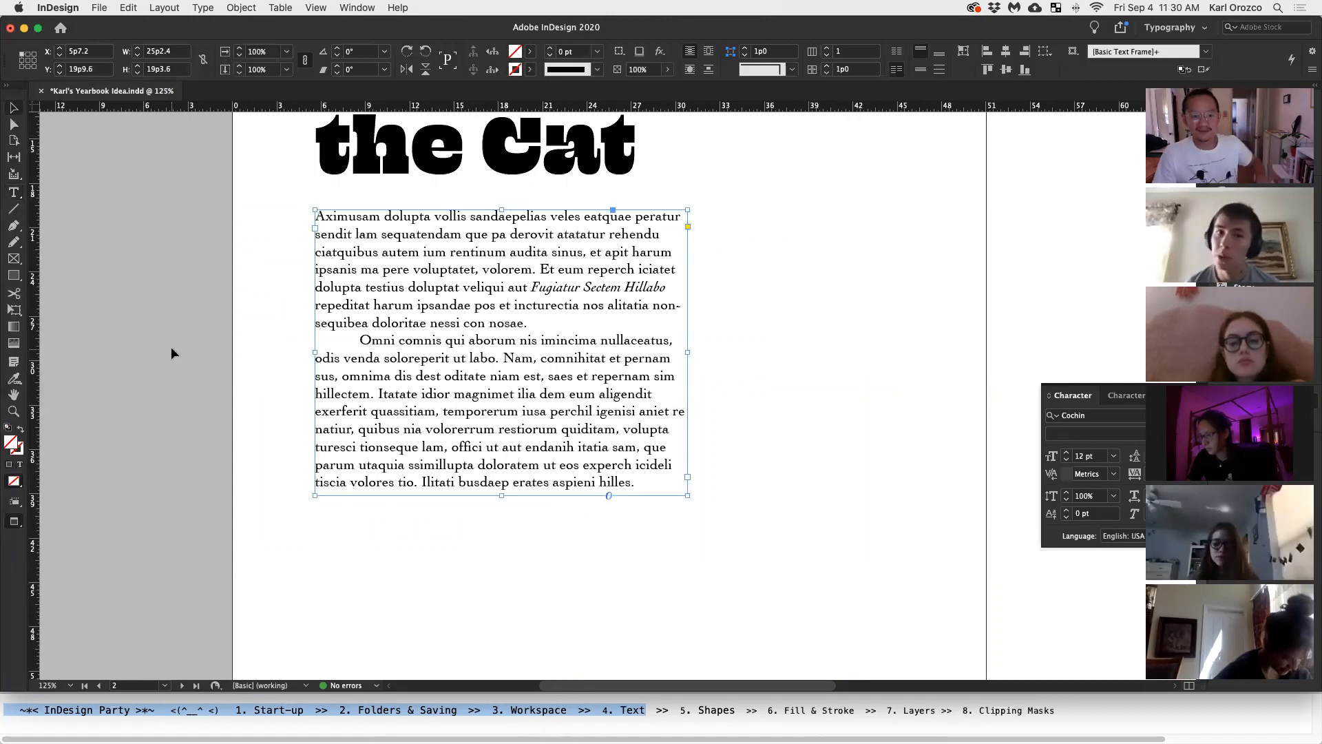
scroll(170, 354, "right", 5)
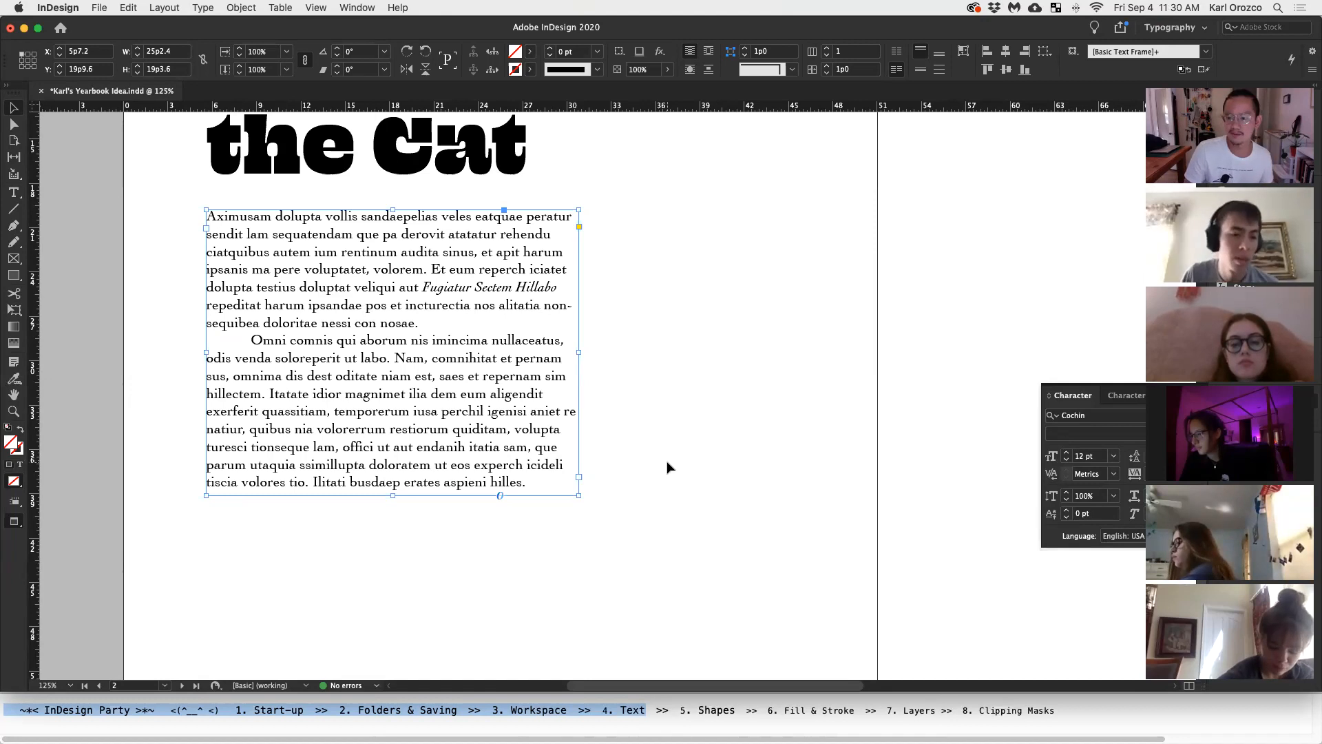
left_click(694, 442)
scroll(711, 371, "up", 1)
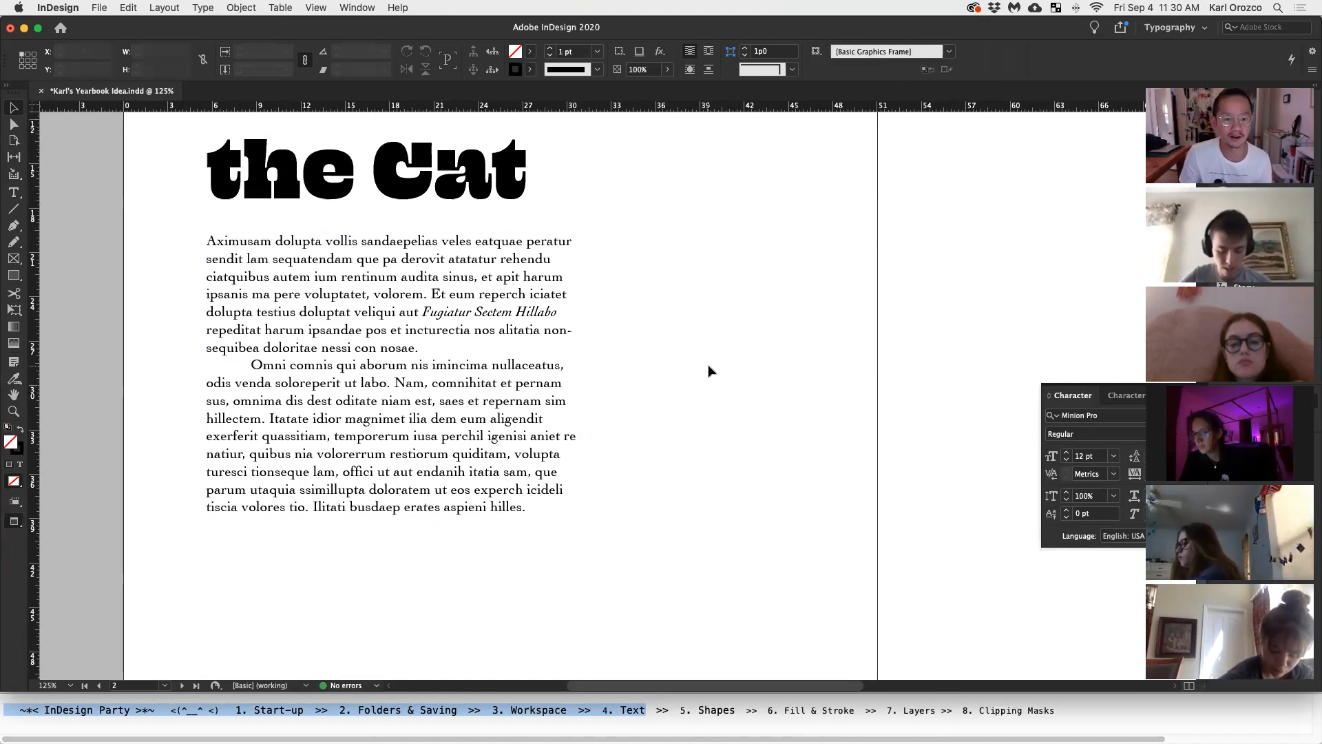
Switch to the TextEdit outline and highlight it from the beginning through "5. Shapes"
left_click(701, 712)
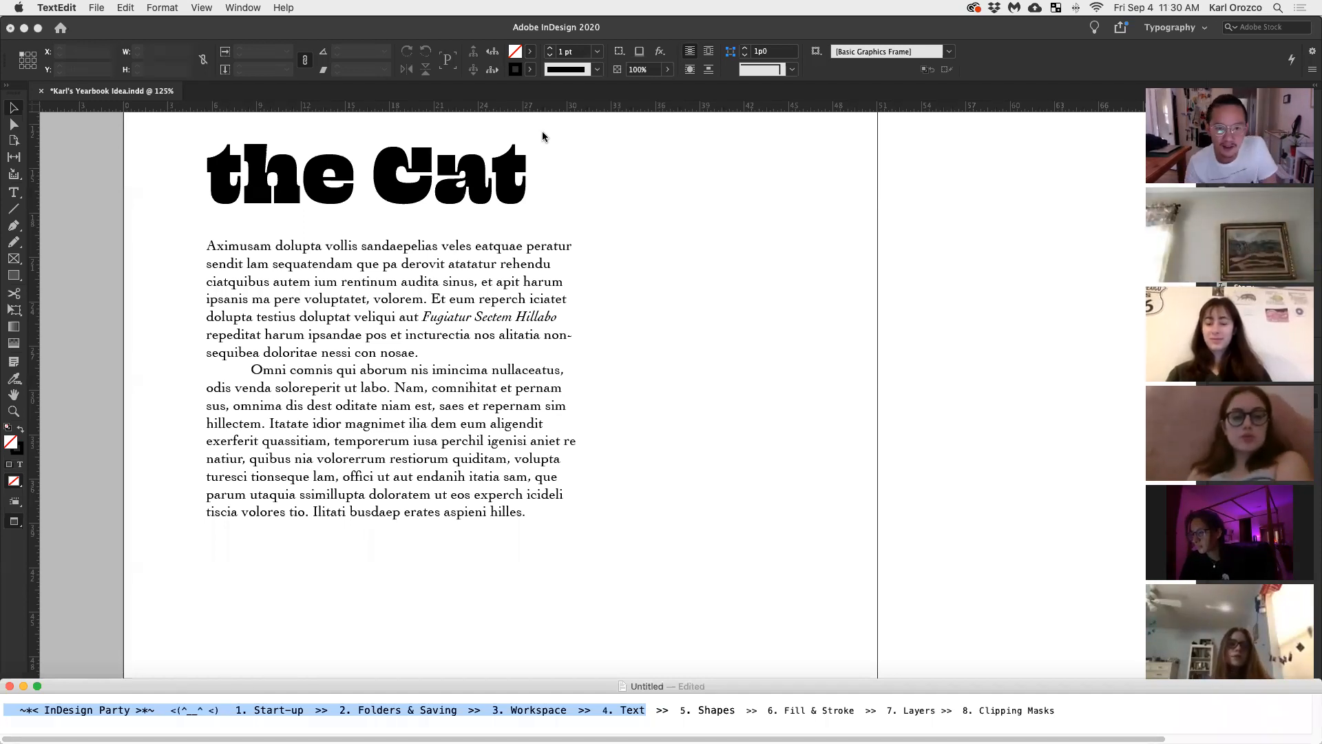
left_click(697, 710)
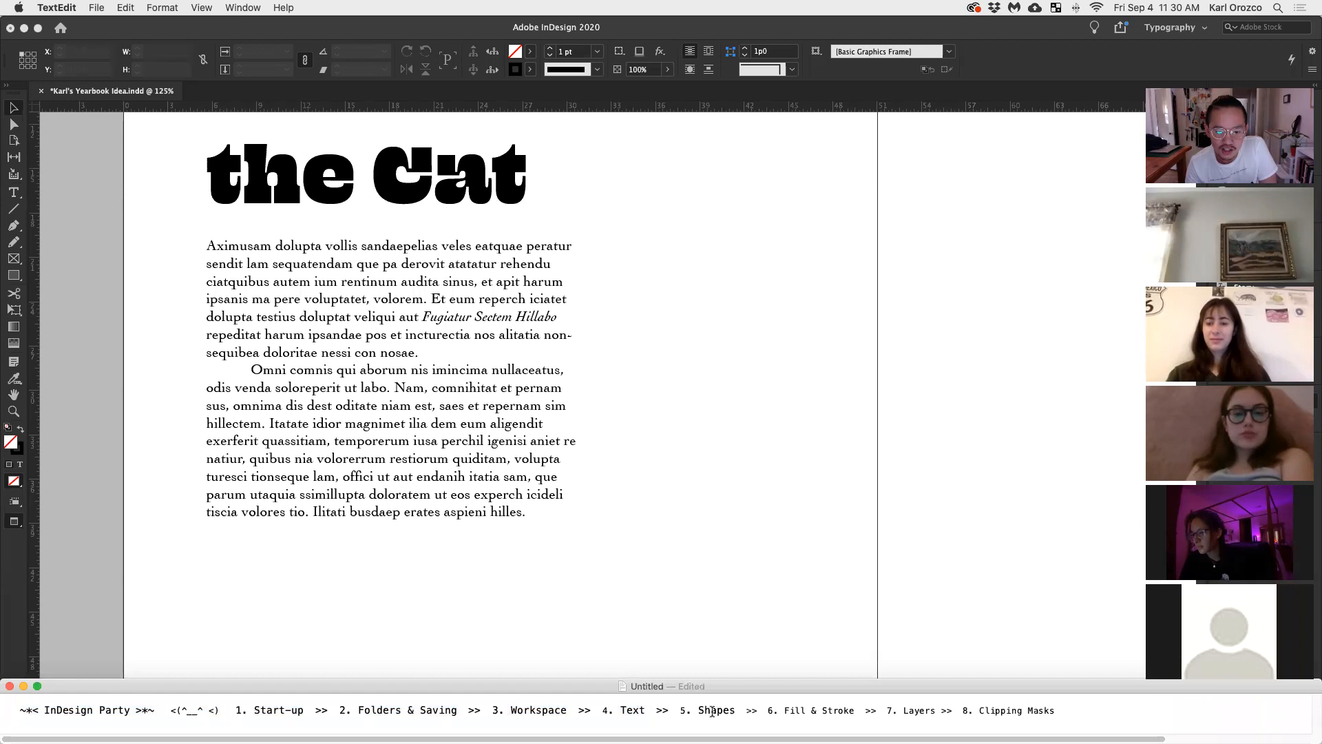
left_click_drag(736, 710, 163, 482)
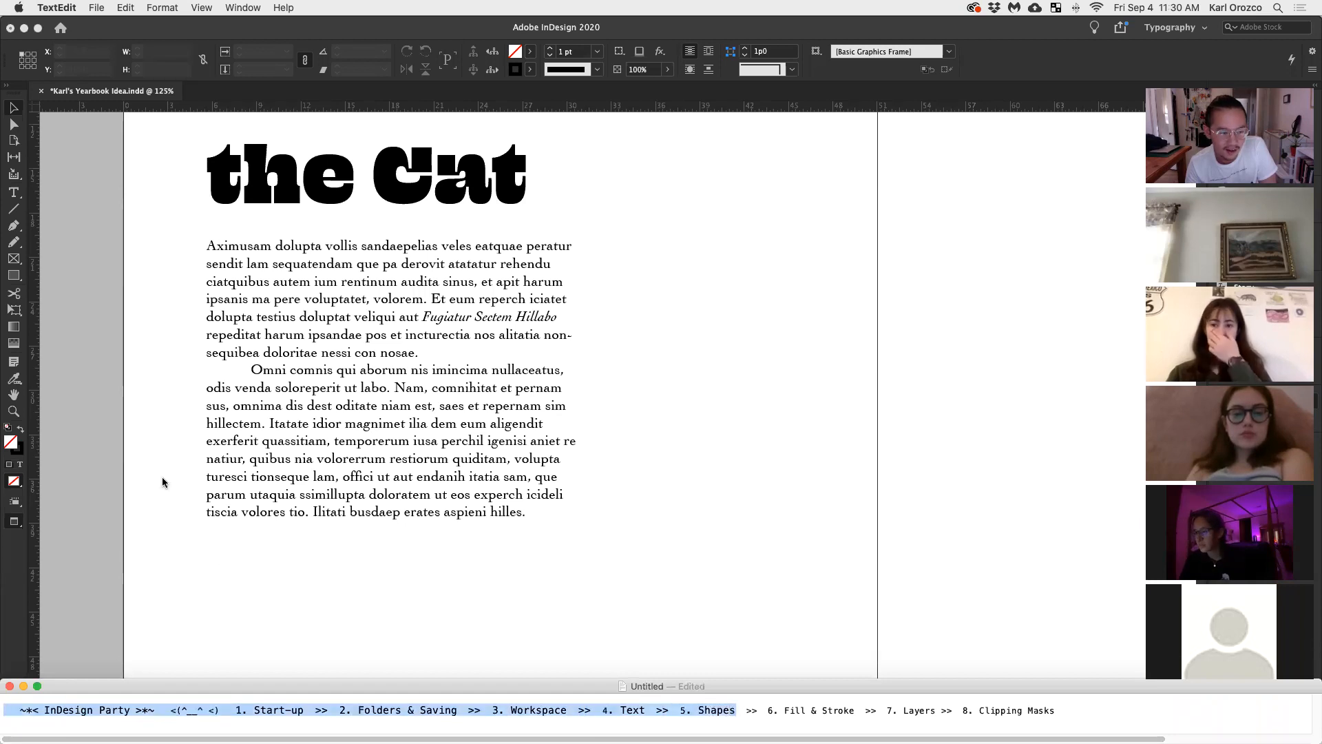
Return to InDesign and show the whole spread at 75% in Normal screen mode with nothing selected
left_click(14, 108)
left_click(386, 276)
key("super+minus")
key("super+minus")
scroll(769, 408, "right", 5)
key("w")
scroll(689, 423, "down", 3)
scroll(644, 425, "up", 5)
scroll(644, 425, "down", 4)
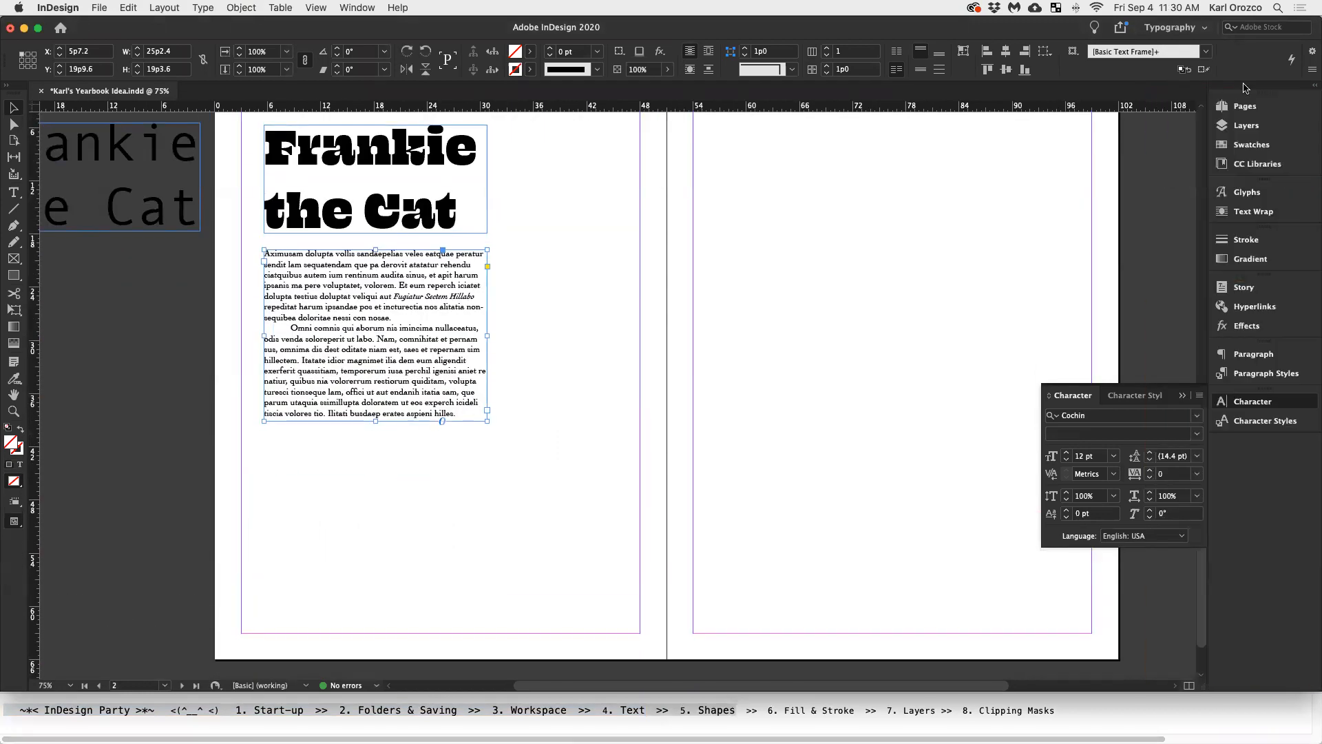
left_click(781, 368)
scroll(780, 368, "up", 1)
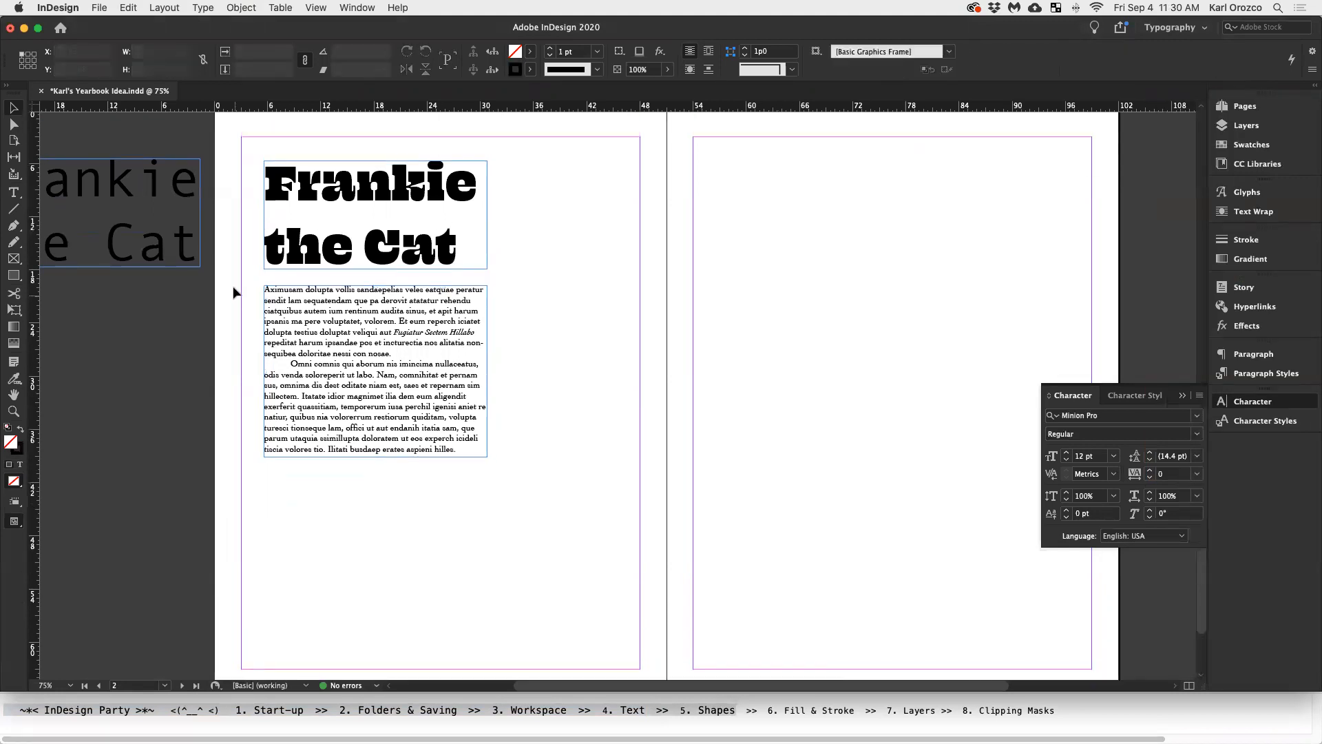
Draw a rectangle about 27p6 wide and 28p2 high across the spine, extending slightly above the top of the spread
left_click(14, 277)
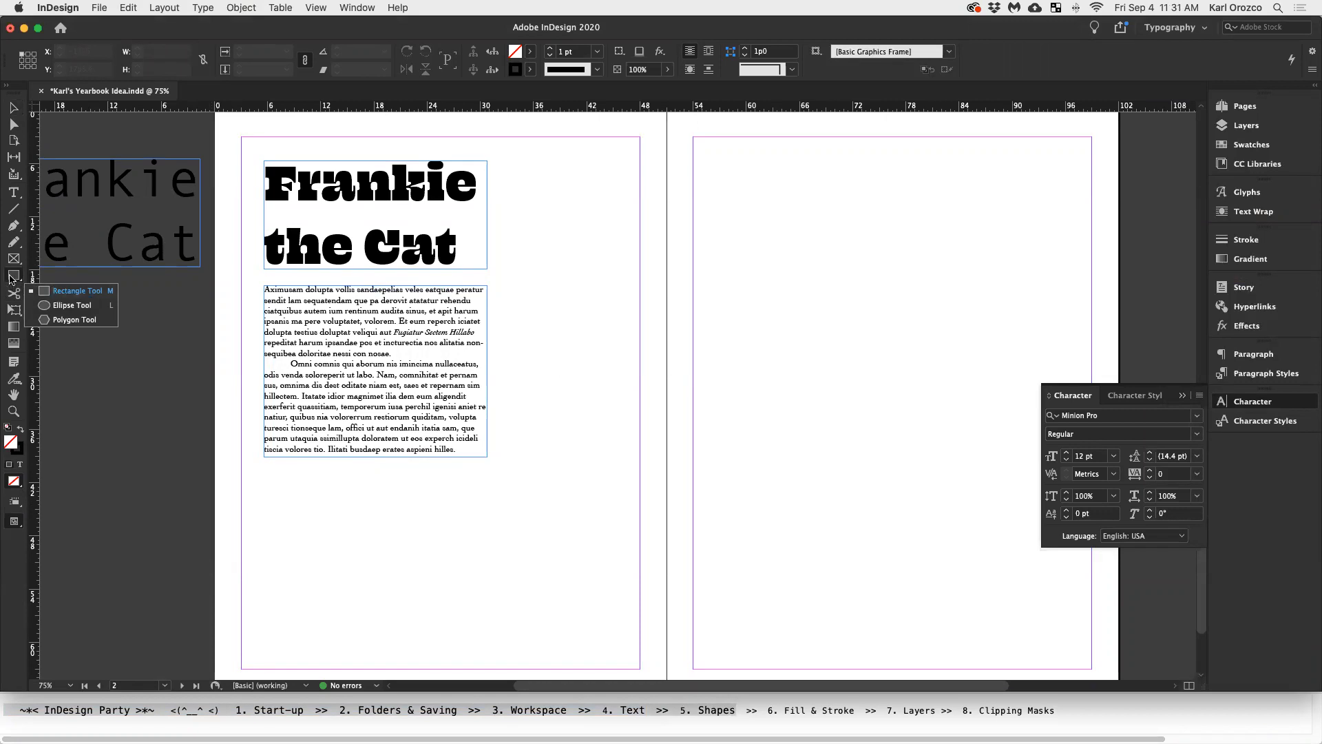
left_click(72, 290)
scroll(545, 206, "up", 5)
left_click_drag(519, 299, 763, 549)
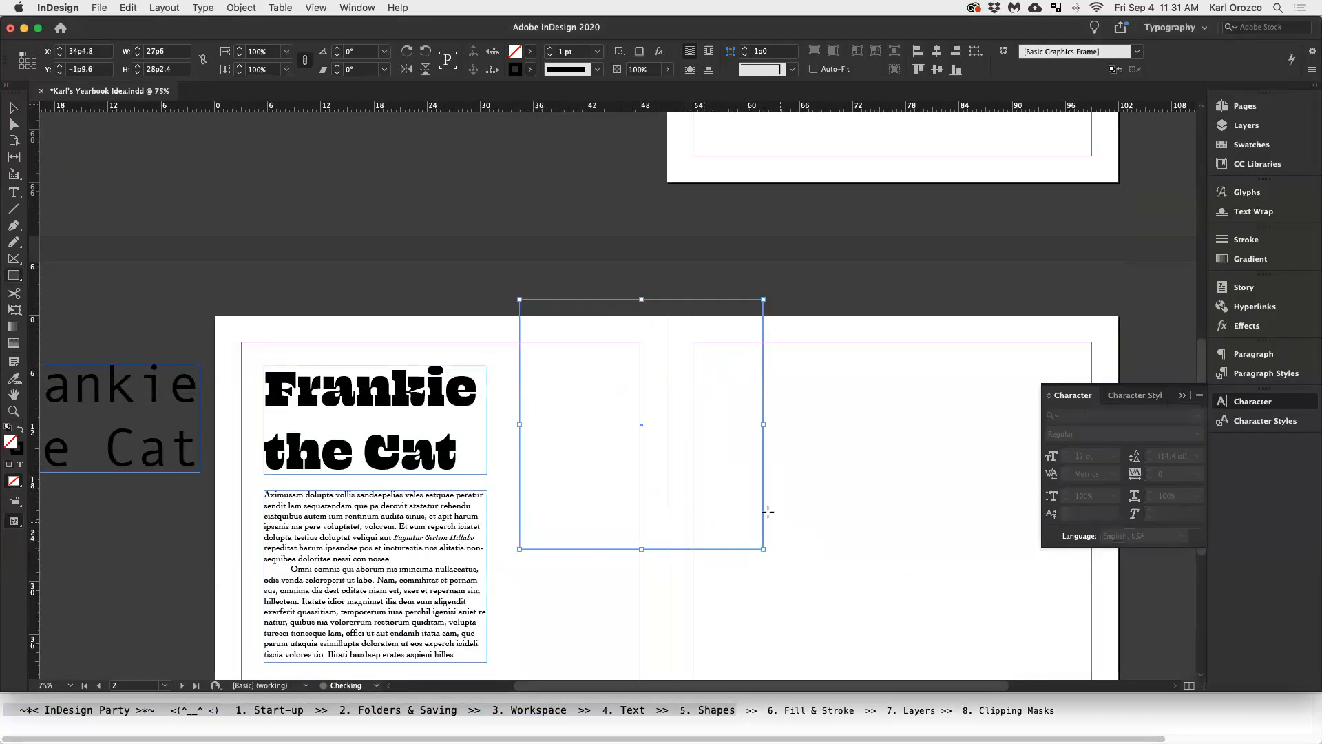
scroll(602, 466, "down", 1)
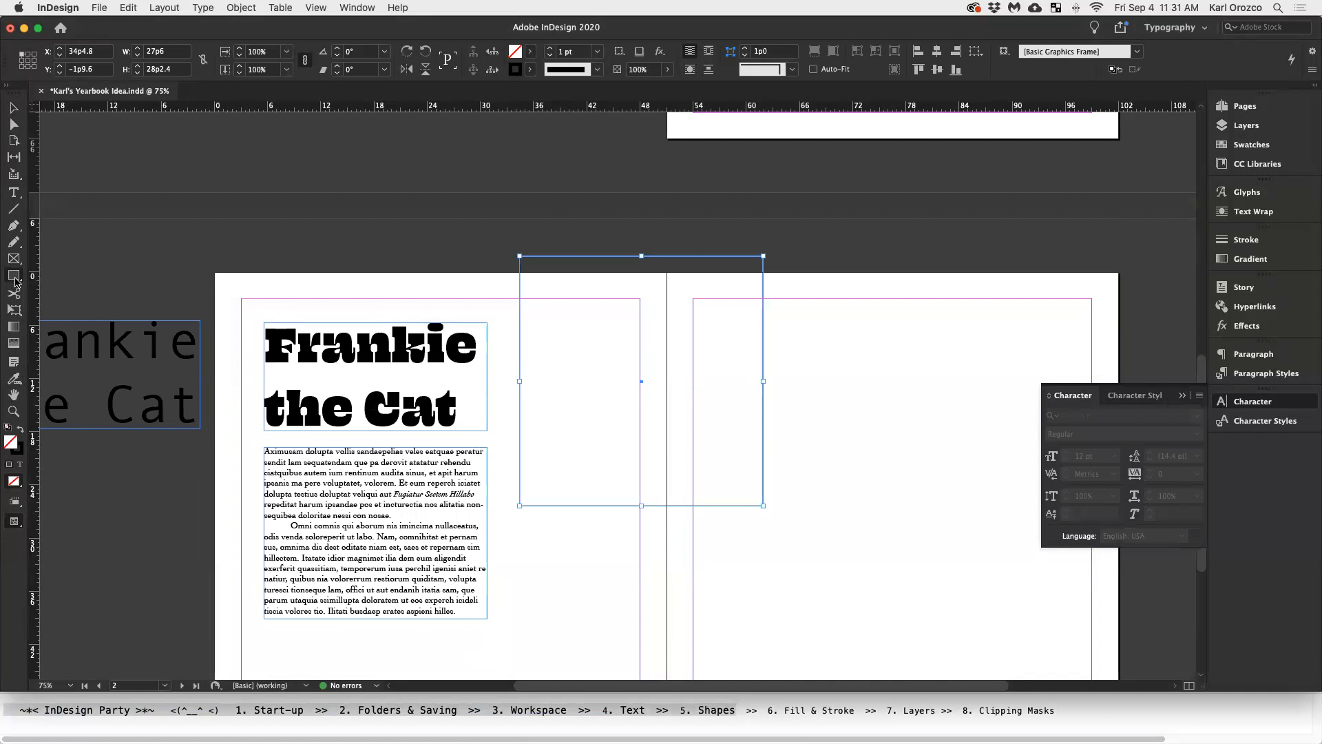
Draw a circle about 27p1 in diameter with the Ellipse tool, overlapping the lower outer corner of the left page
left_click(15, 283)
left_click(65, 304)
scroll(326, 435, "down", 6)
left_click_drag(326, 434, 514, 643)
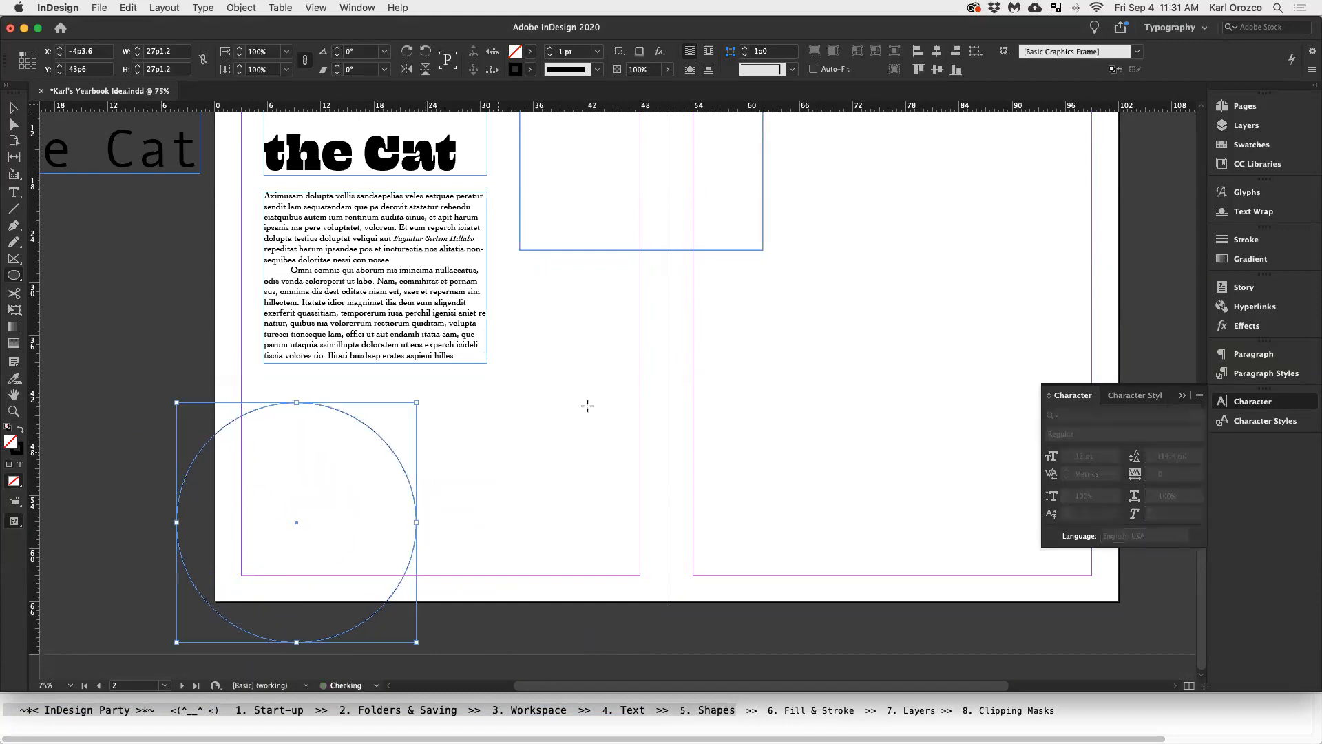
Draw a circle about 9p0 in diameter beside the body text and move it slightly closer to the text
left_click_drag(545, 304, 625, 385)
key("v")
left_click(611, 452)
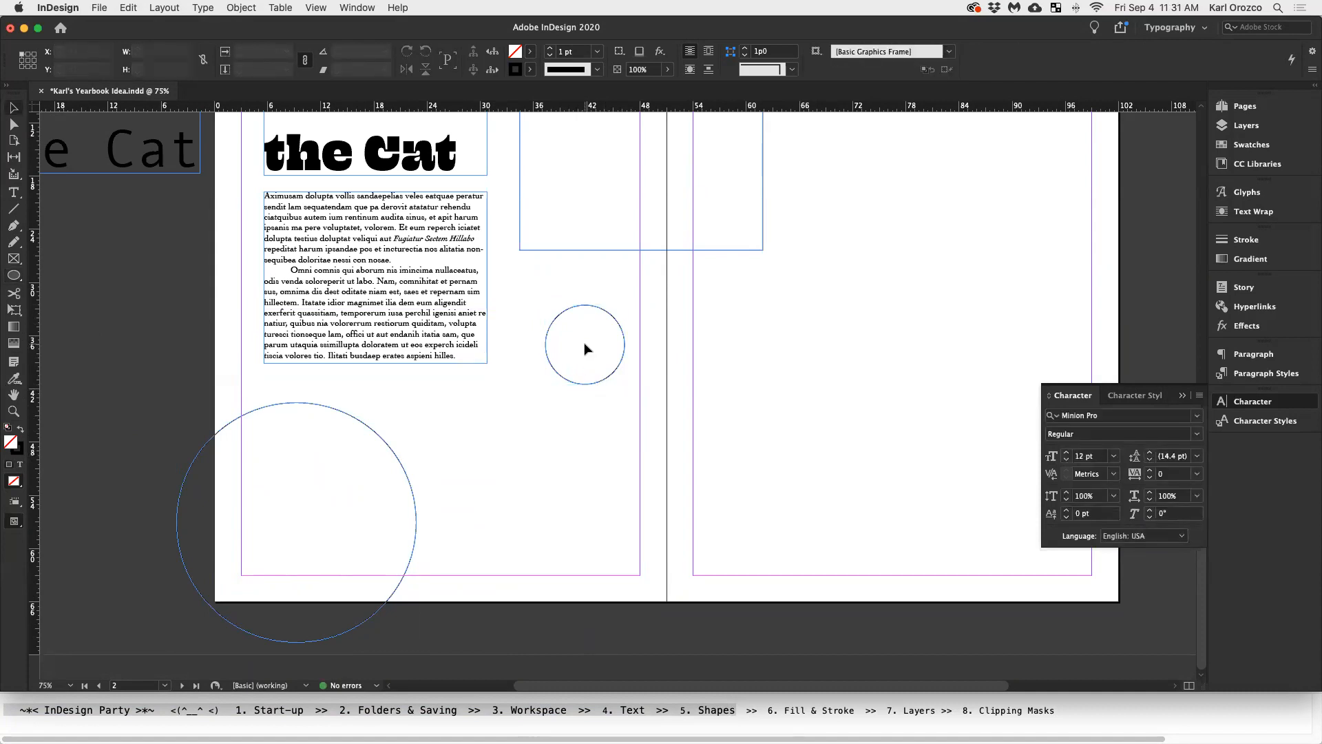
left_click_drag(617, 324, 584, 328)
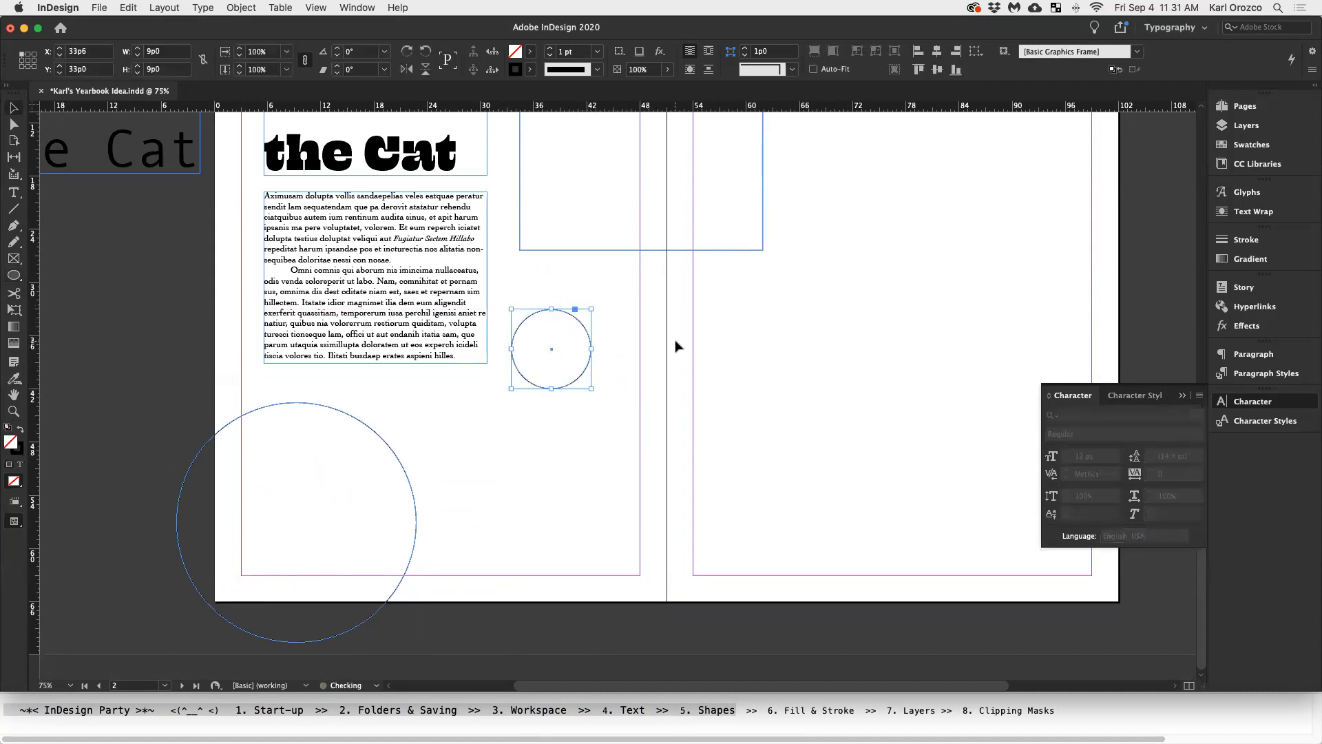
Draw a hexagon about 18p0 wide and 15p7 high with the Polygon tool on the right page
left_click(13, 276)
left_click(64, 321)
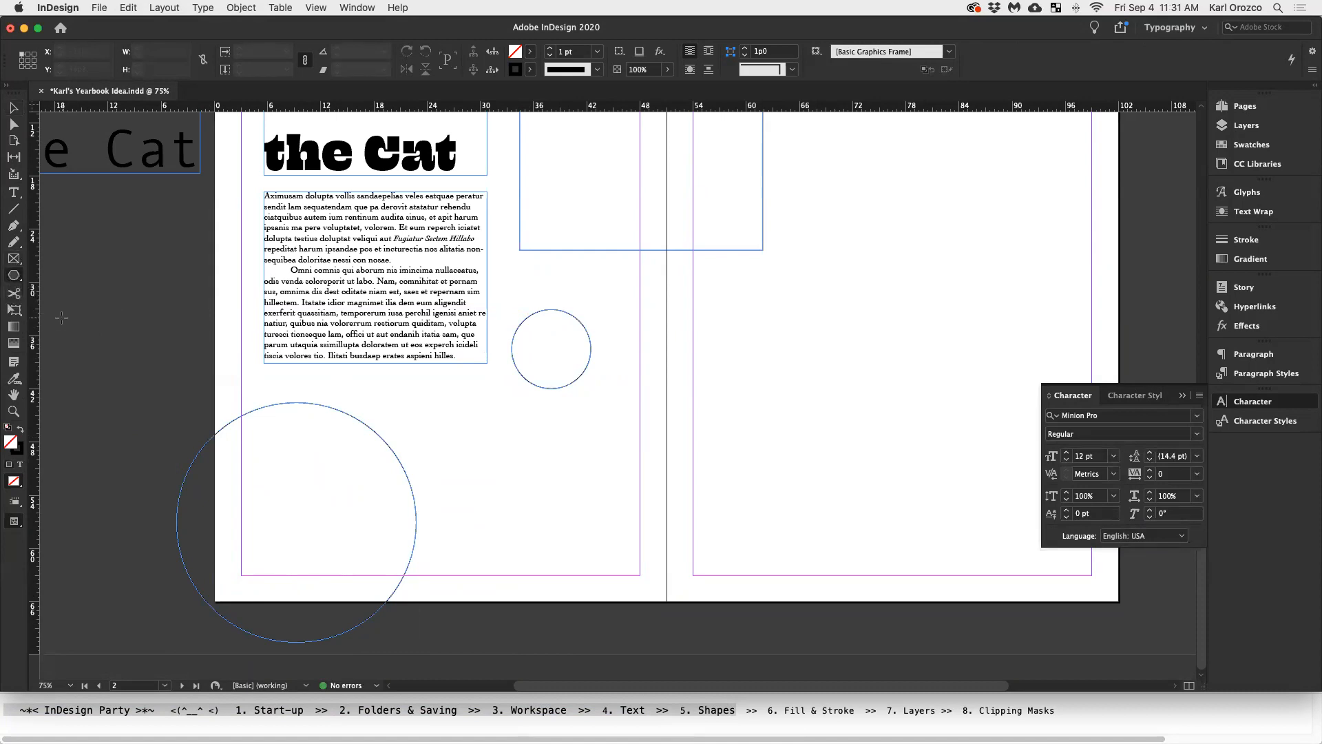
left_click_drag(738, 317, 899, 454)
scroll(899, 458, "up", 5)
scroll(899, 458, "right", 9)
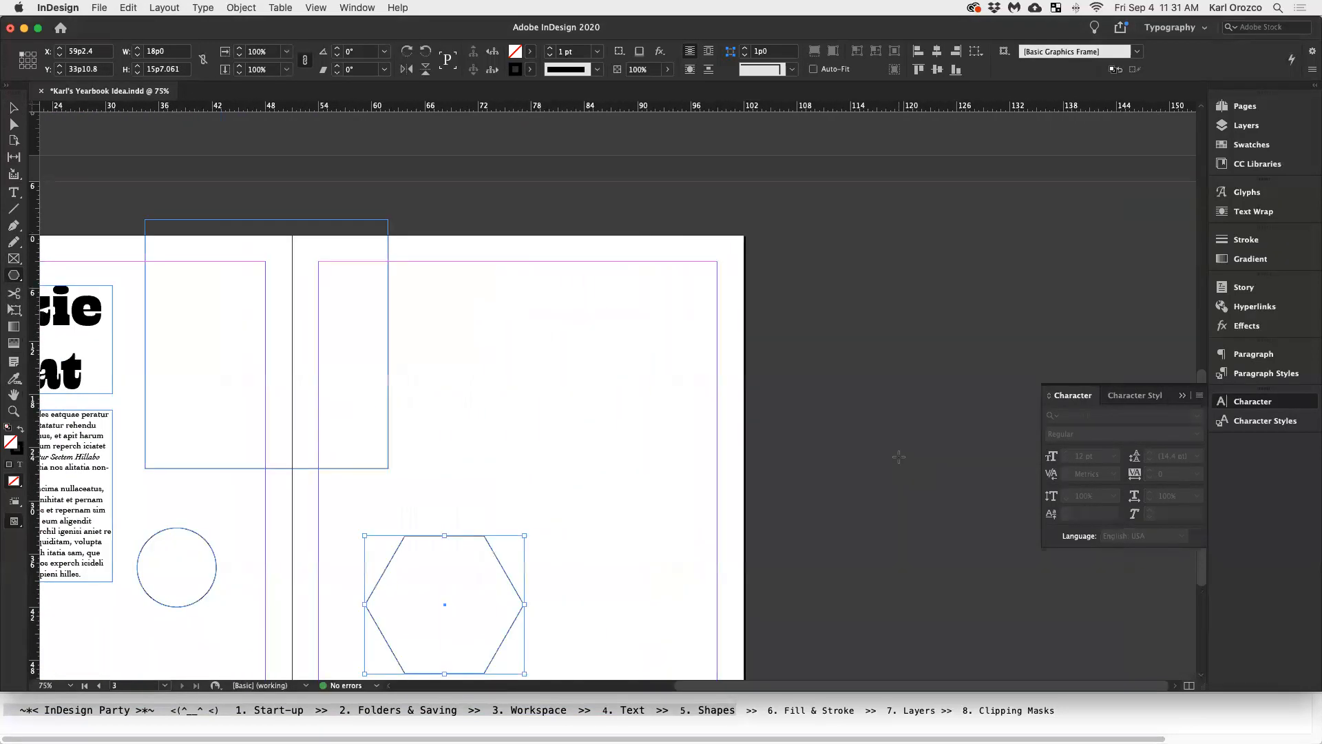
Place a three-sided polygon 18p0 wide and 15p7.061 high with 0% star inset on the right-hand page above the hexagon
left_click(487, 350)
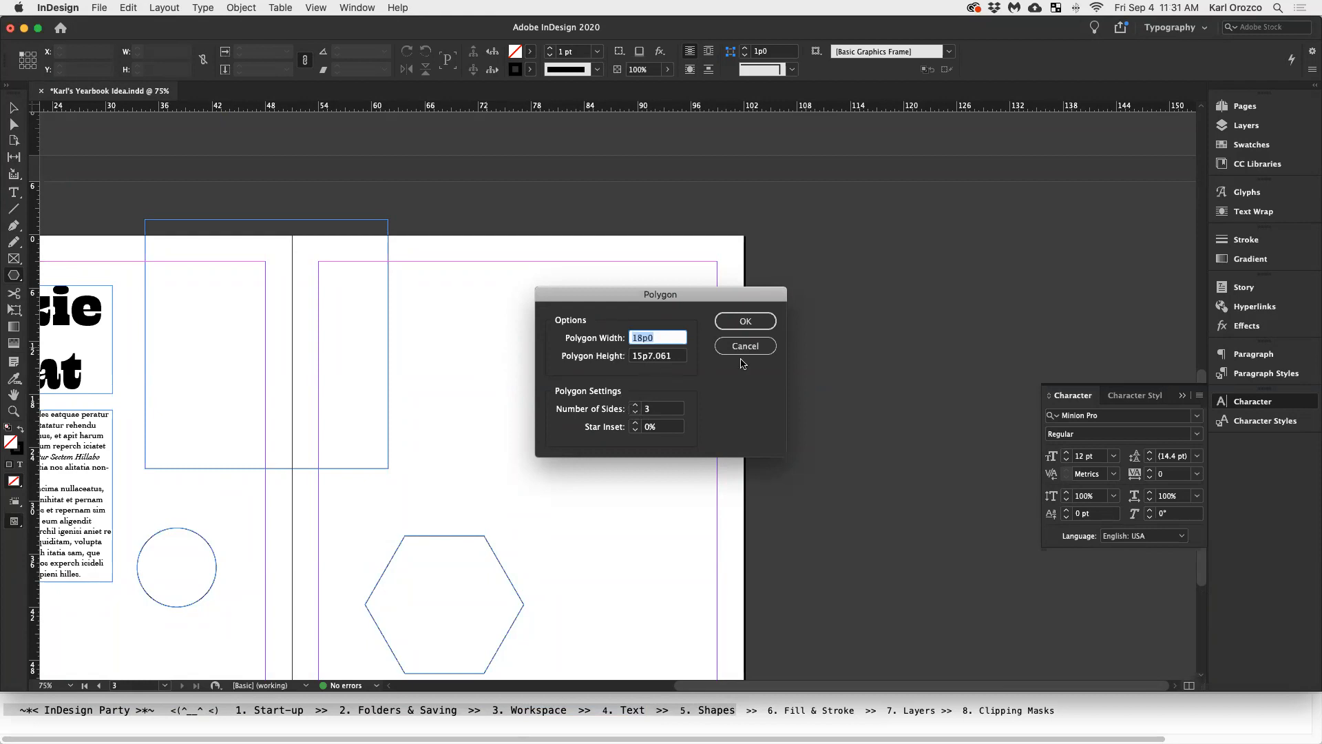
left_click(734, 321)
left_click(14, 109)
left_click(541, 293)
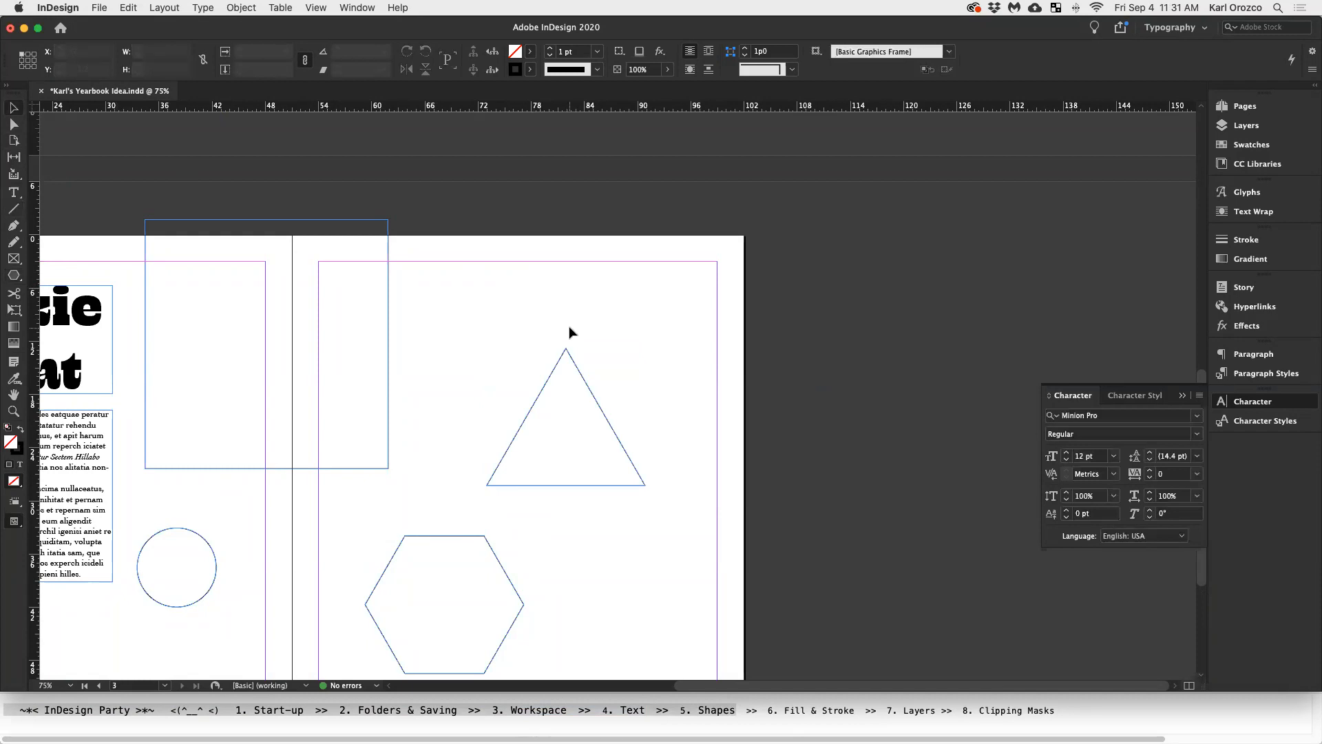
Move the large rectangle slightly left to X 33p0 and move the triangle so it overlaps the rectangle's lower-right corner
scroll(560, 390, "down", 5)
scroll(560, 391, "up", 4)
scroll(561, 391, "left", 2)
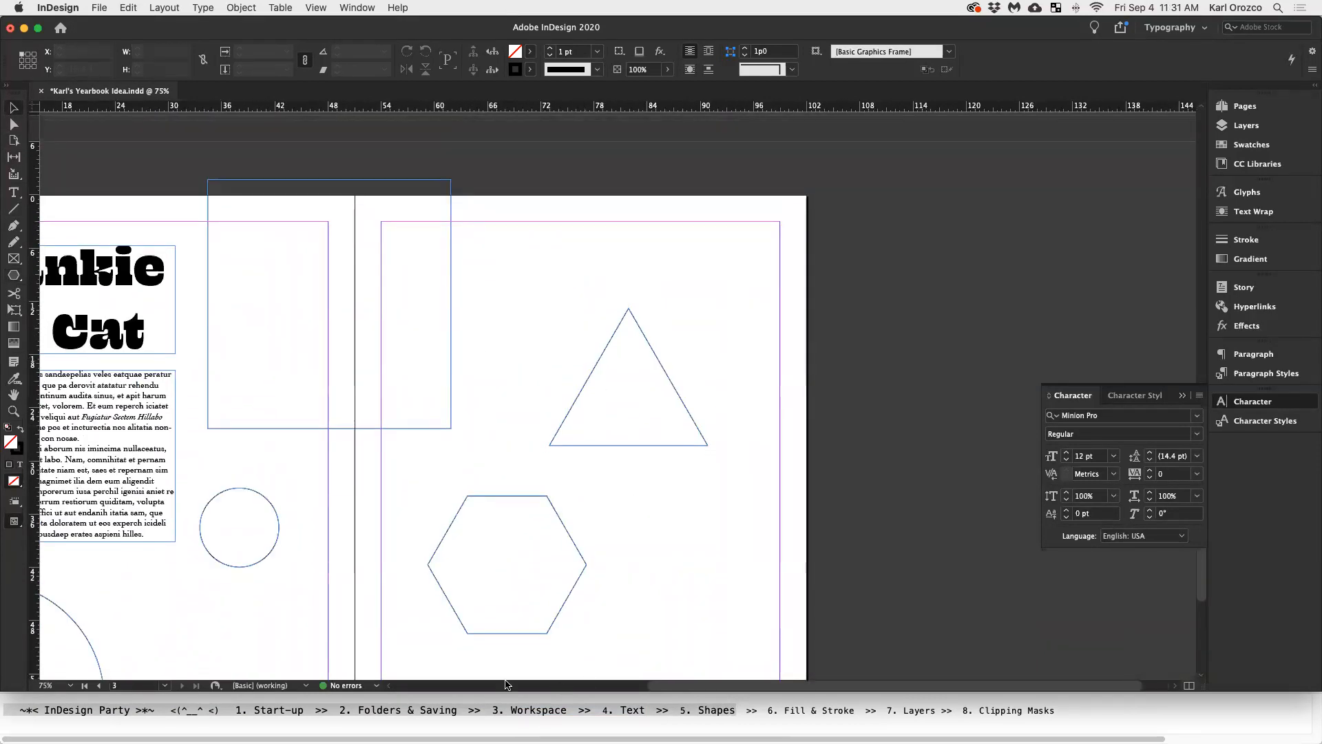
left_click_drag(696, 687, 627, 686)
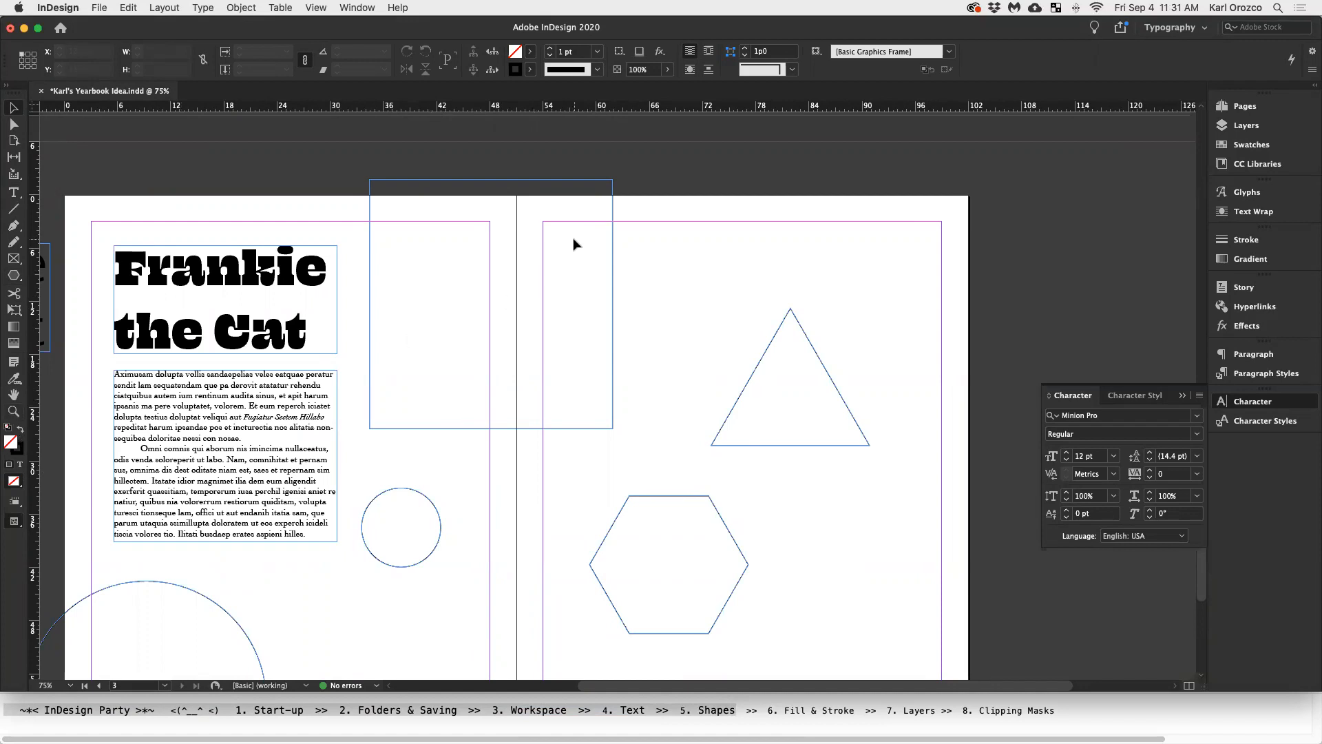
left_click_drag(572, 184, 561, 185)
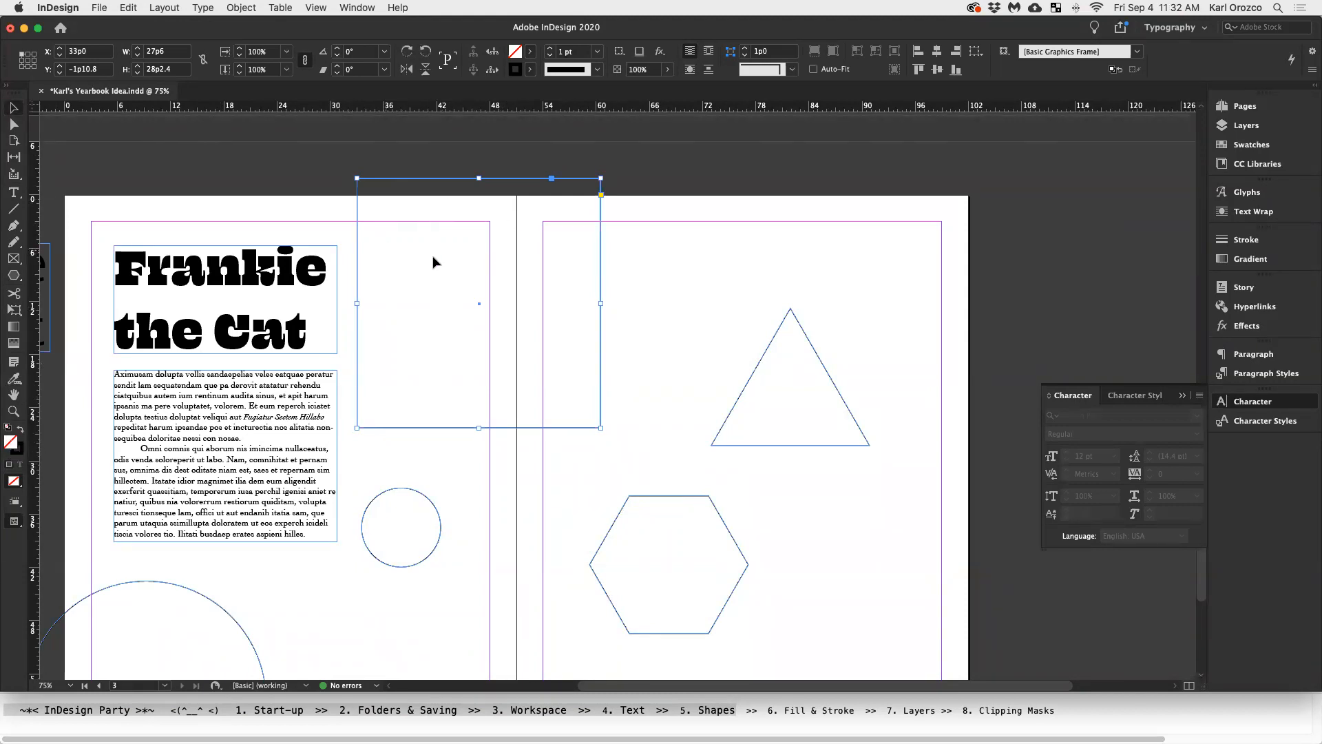
left_click(551, 243)
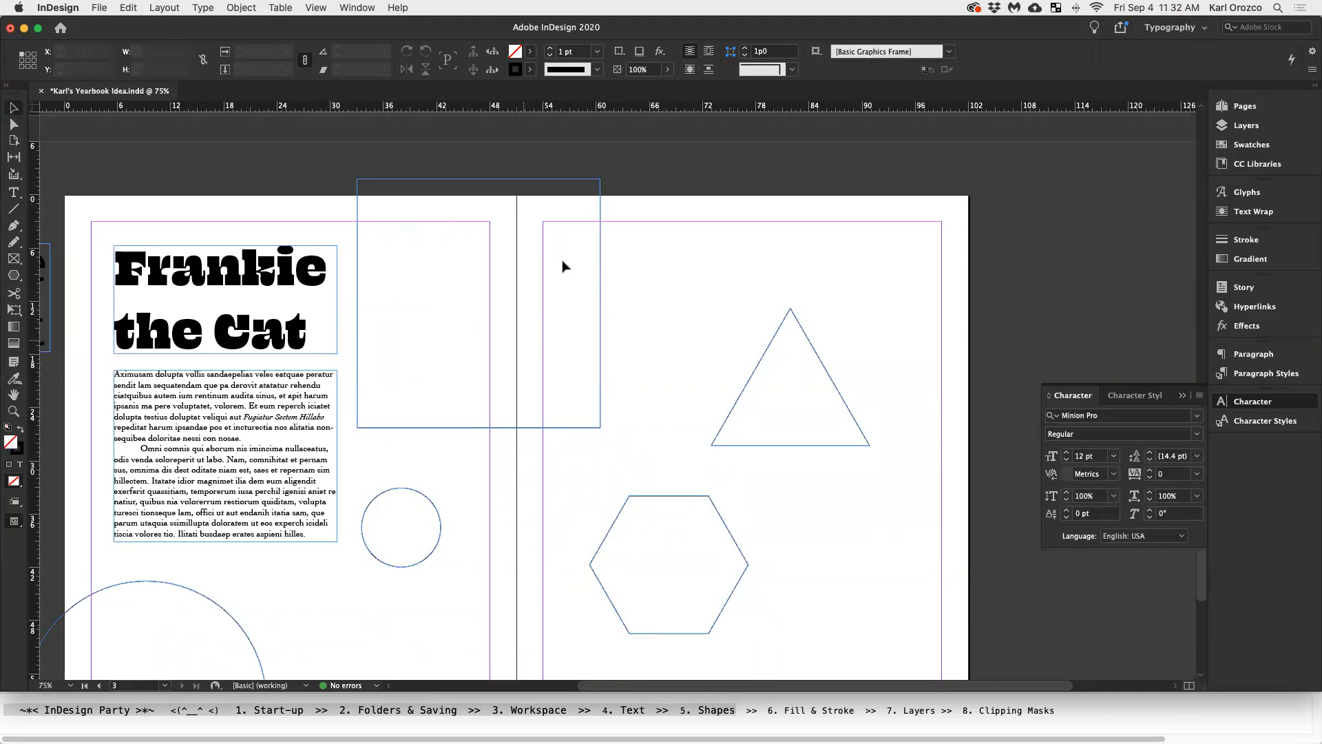
left_click_drag(779, 337, 601, 372)
left_click(797, 330)
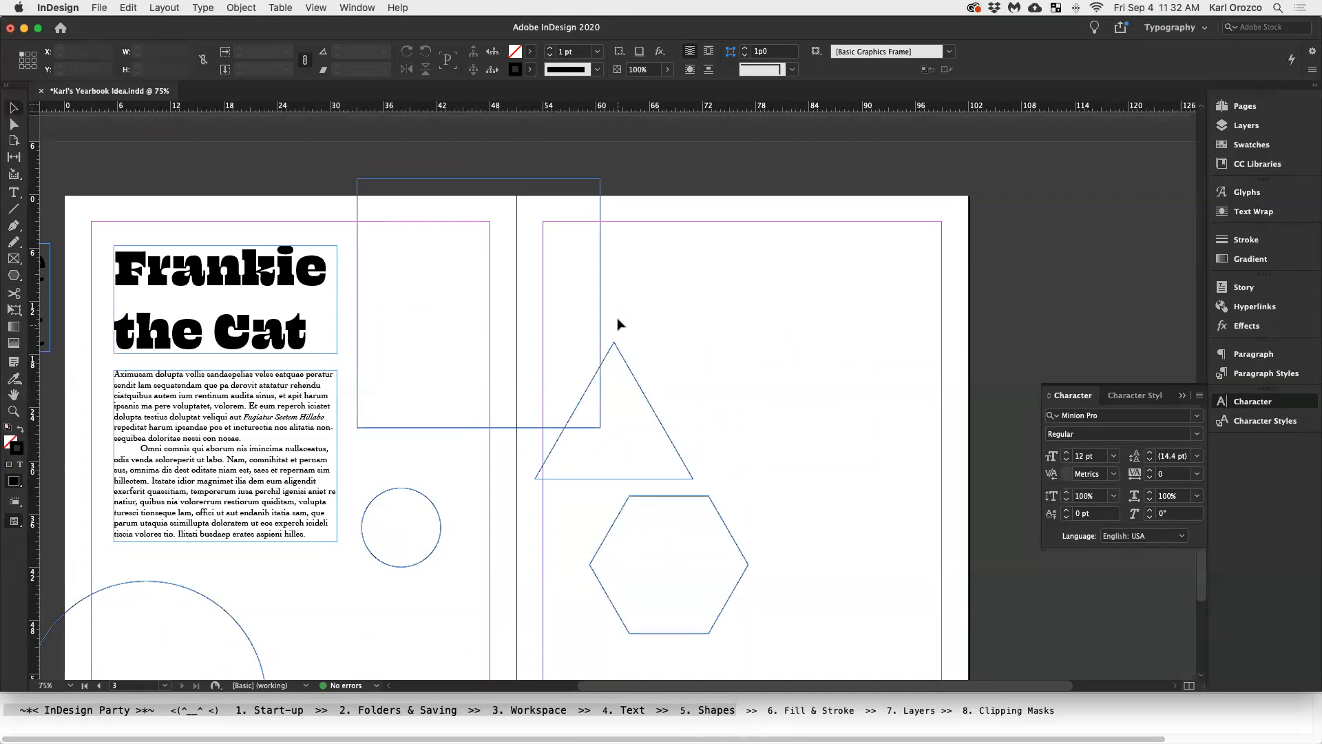
Examine the black stroke on the large rectangle's right edge up close in preview mode, and return to the normal view
left_click(599, 313)
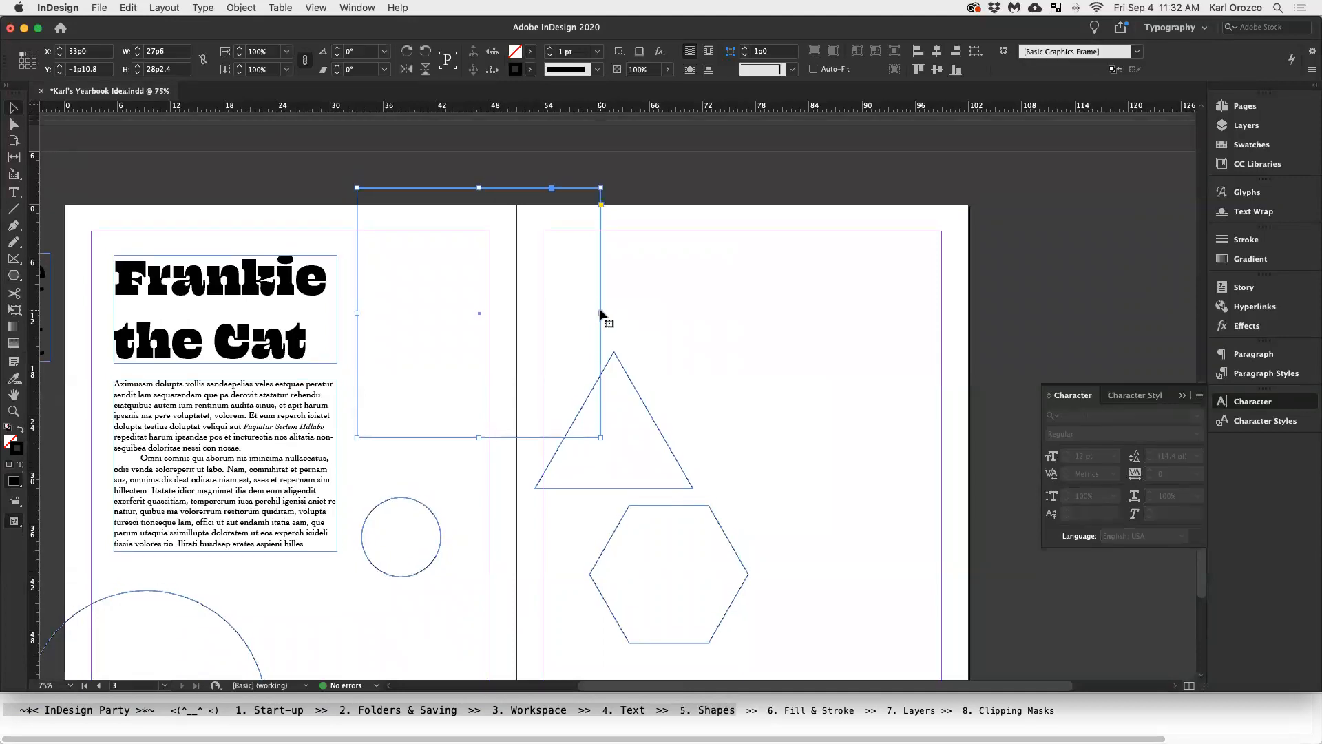
scroll(606, 358, "up", 3)
scroll(611, 383, "up", 2, "alt")
scroll(611, 383, "up", 4, "alt")
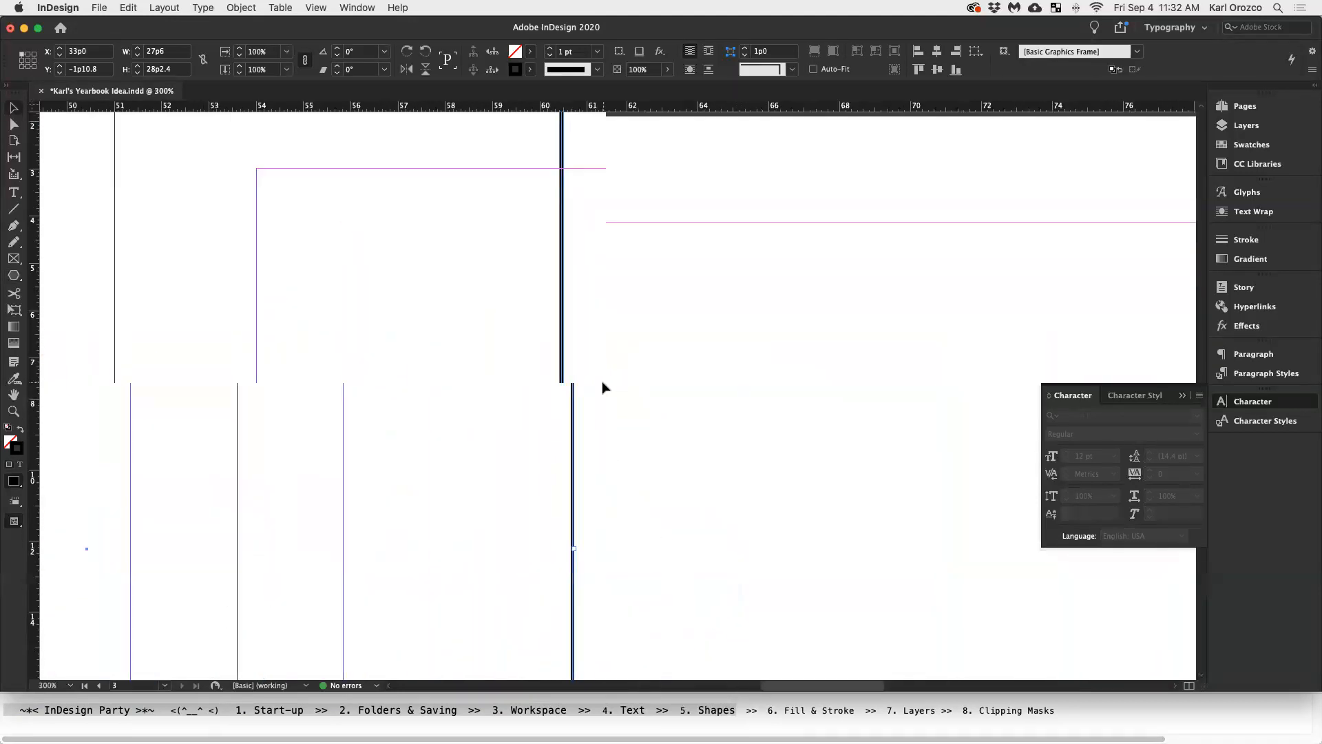
left_click(568, 410)
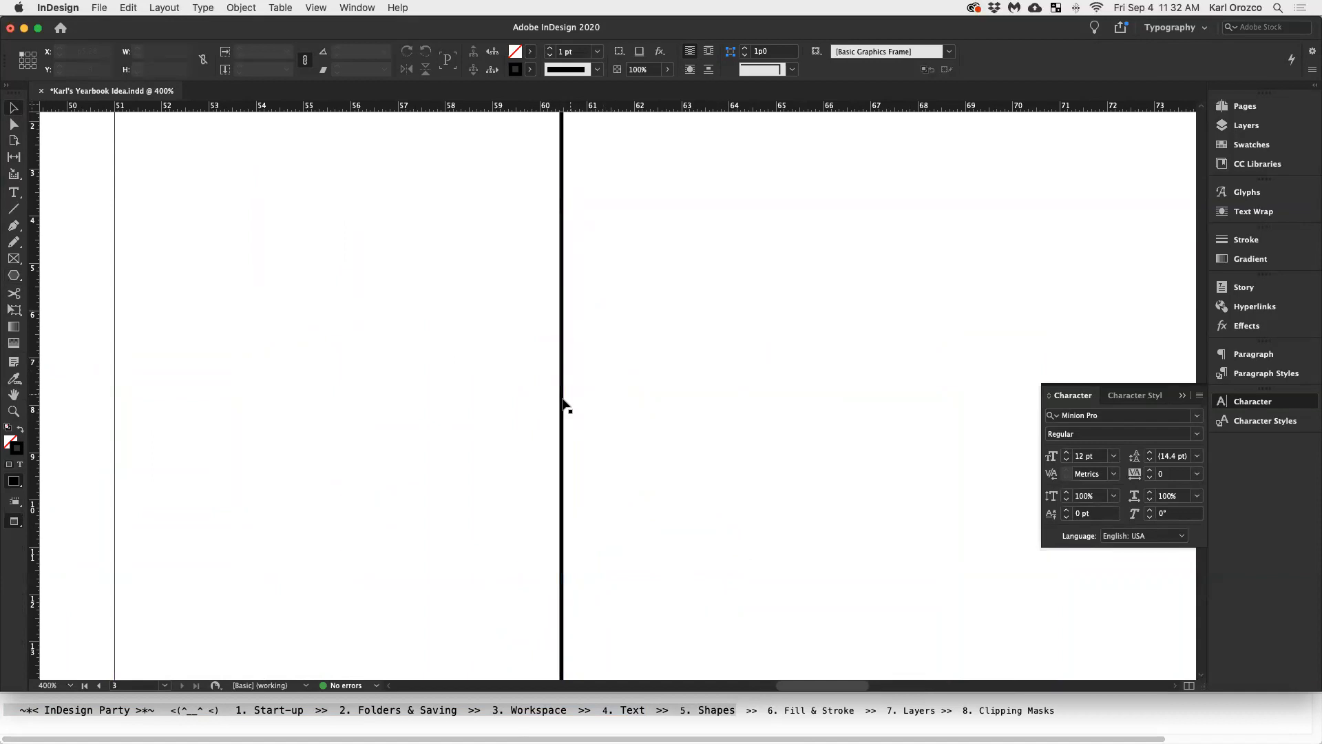
scroll(608, 407, "down", 3, "alt")
scroll(608, 406, "down", 4, "alt")
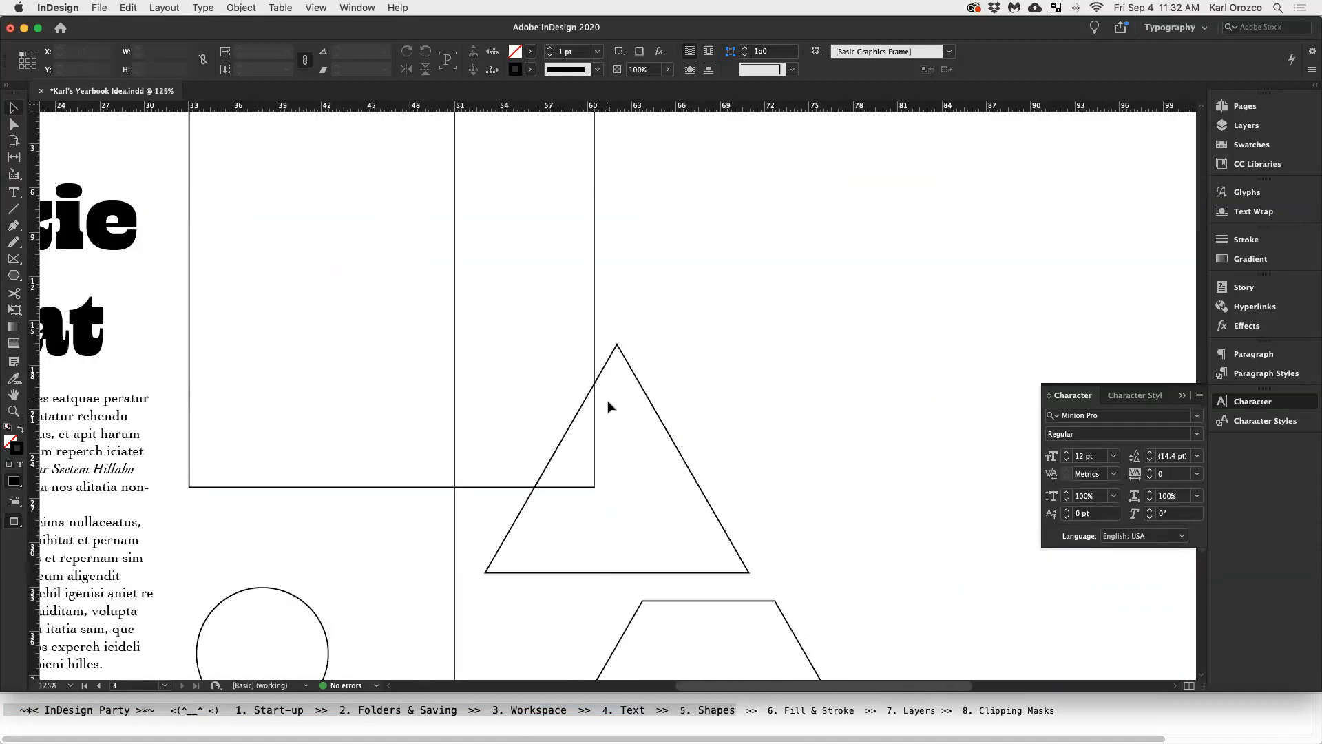
scroll(609, 407, "down", 1, "alt")
key("w")
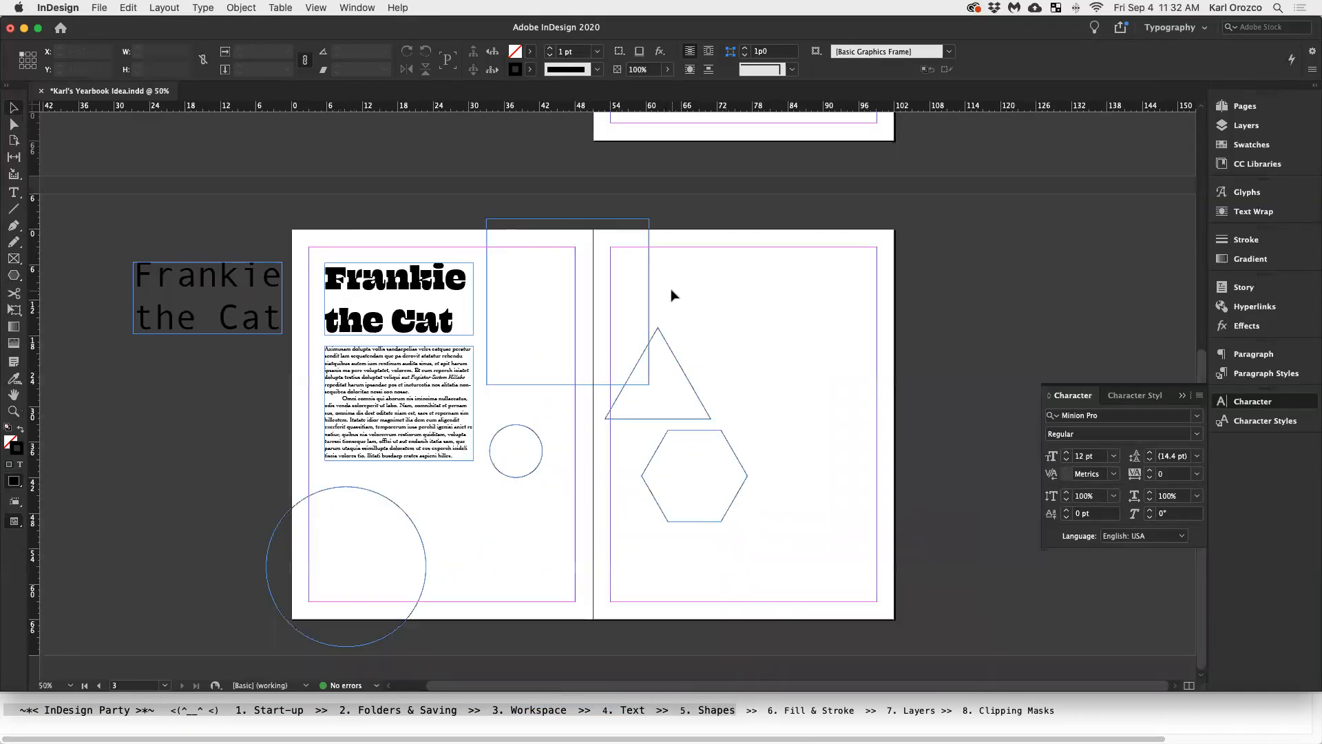
Fill the large rectangle with orange, RGB 244, 132, 33 (f48421)
scroll(660, 296, "up", 2, "alt")
left_click(635, 306)
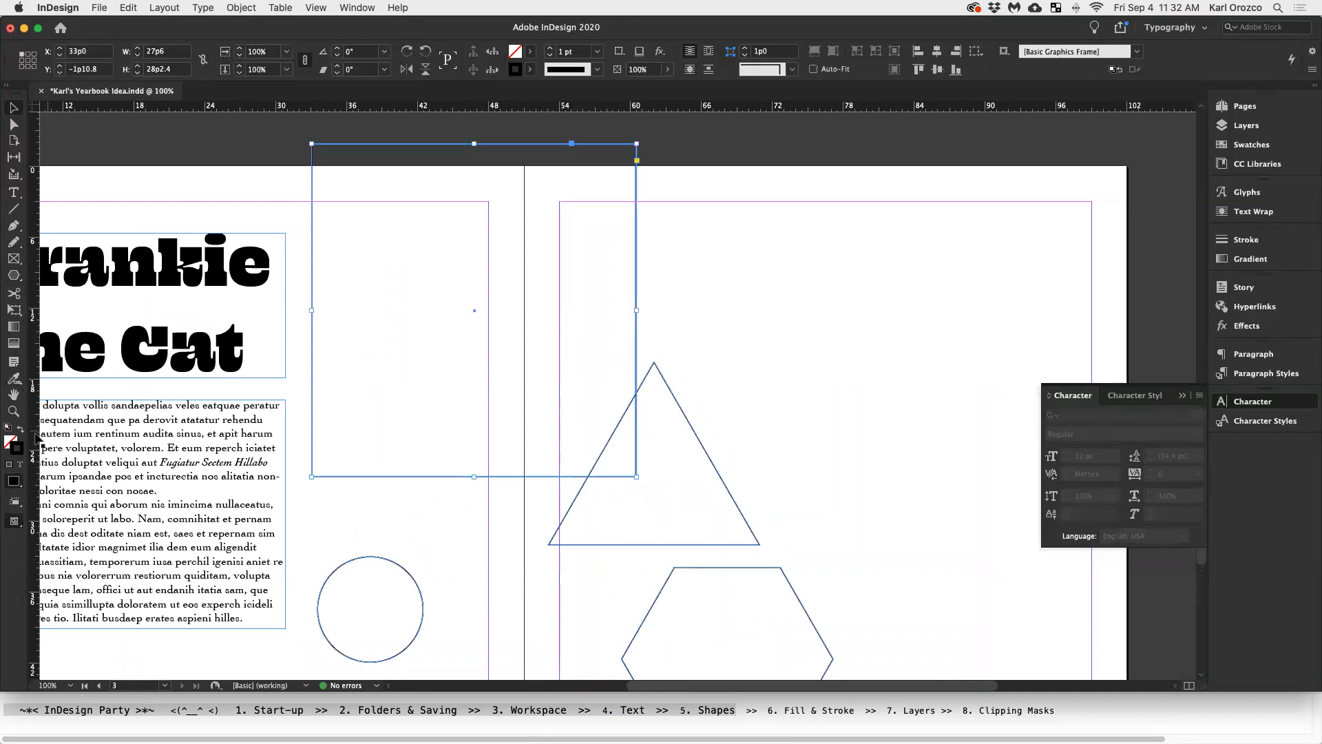
double_click(11, 441)
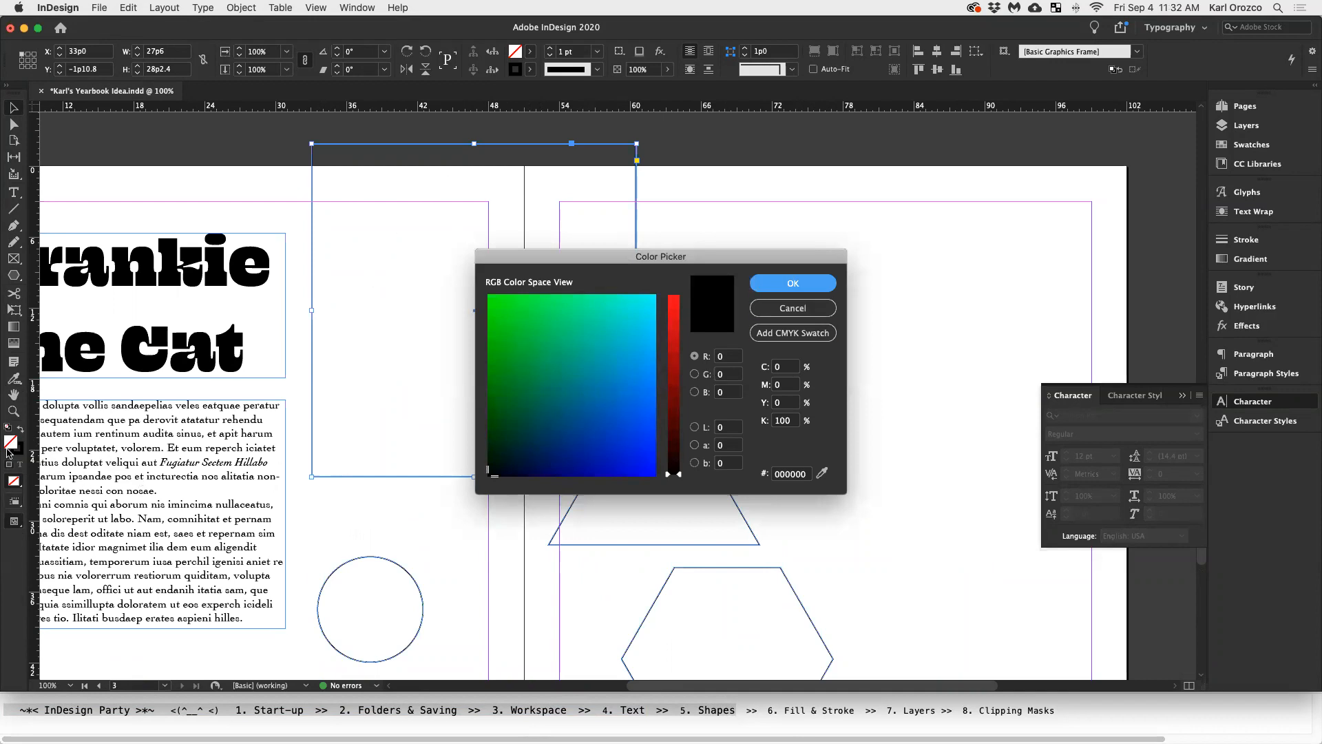
left_click(602, 311)
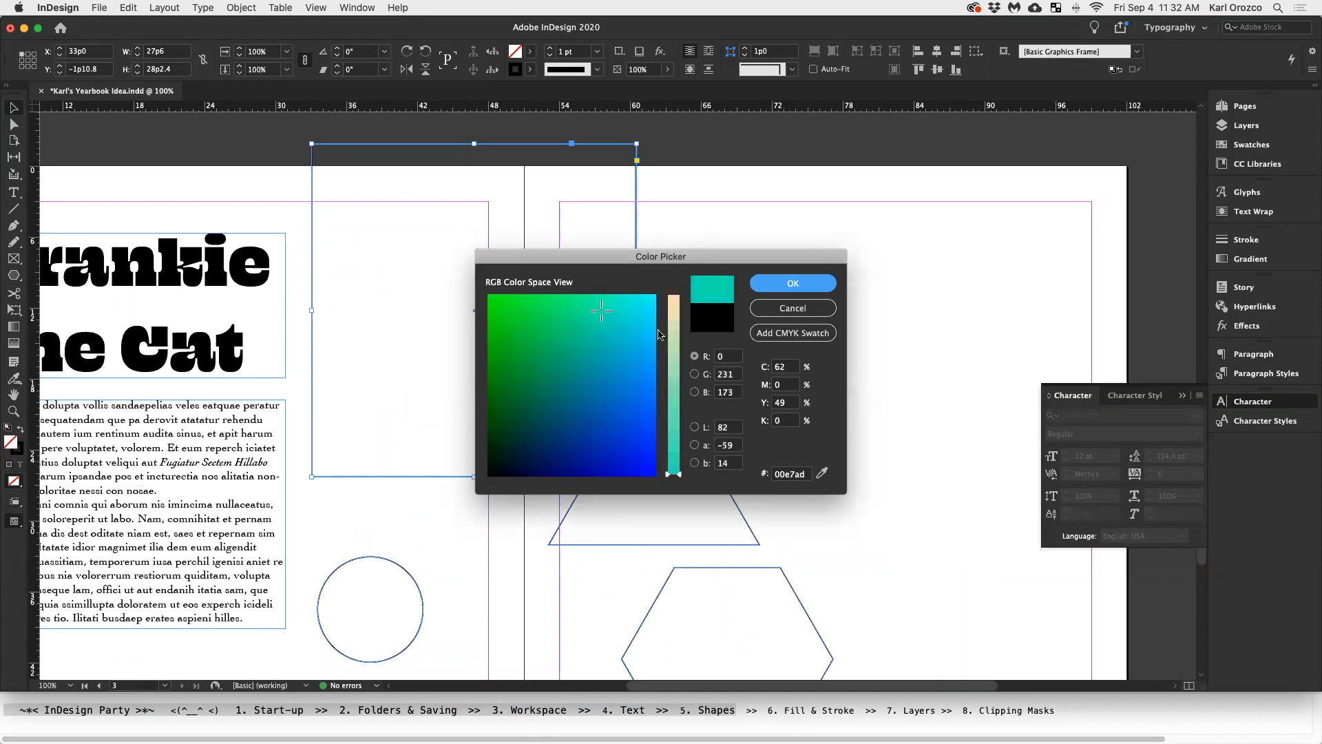
left_click_drag(682, 390, 678, 316)
left_click_drag(530, 334, 488, 366)
left_click(491, 360)
left_click(510, 381)
left_click_drag(677, 314, 677, 311)
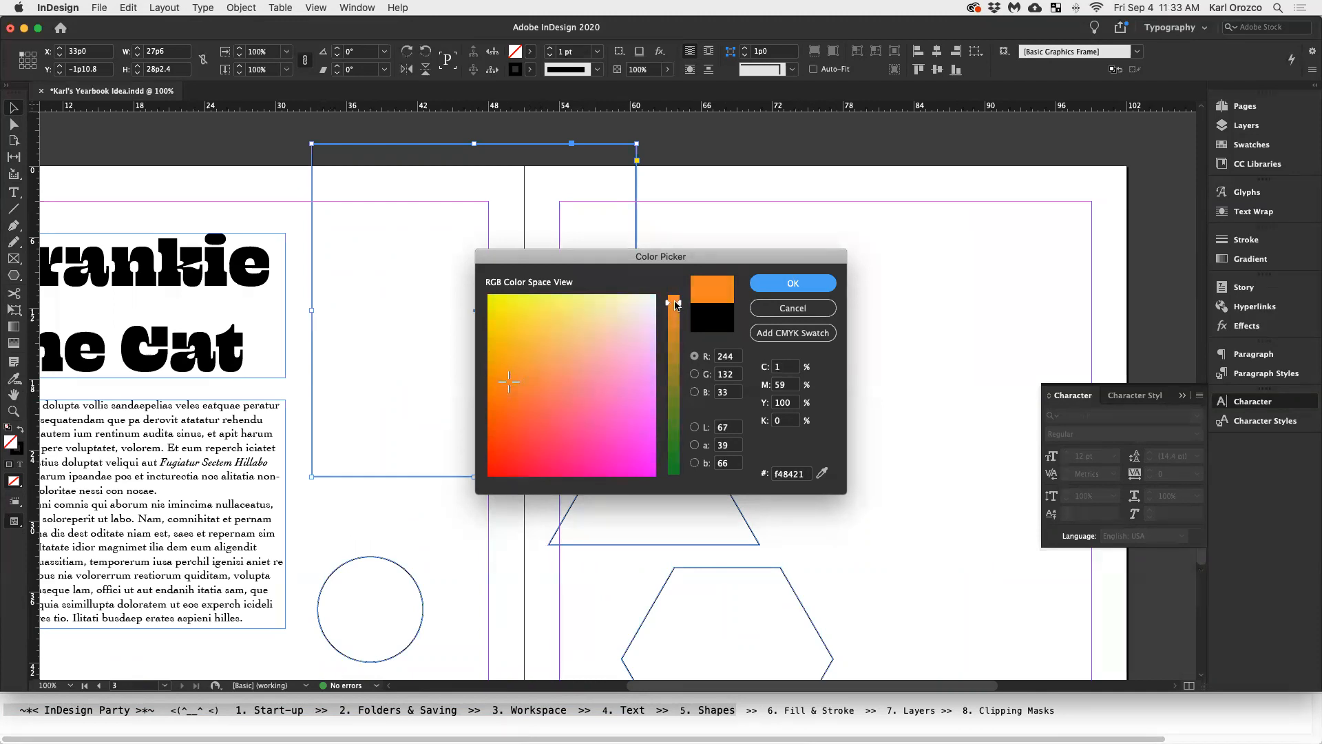
left_click(793, 283)
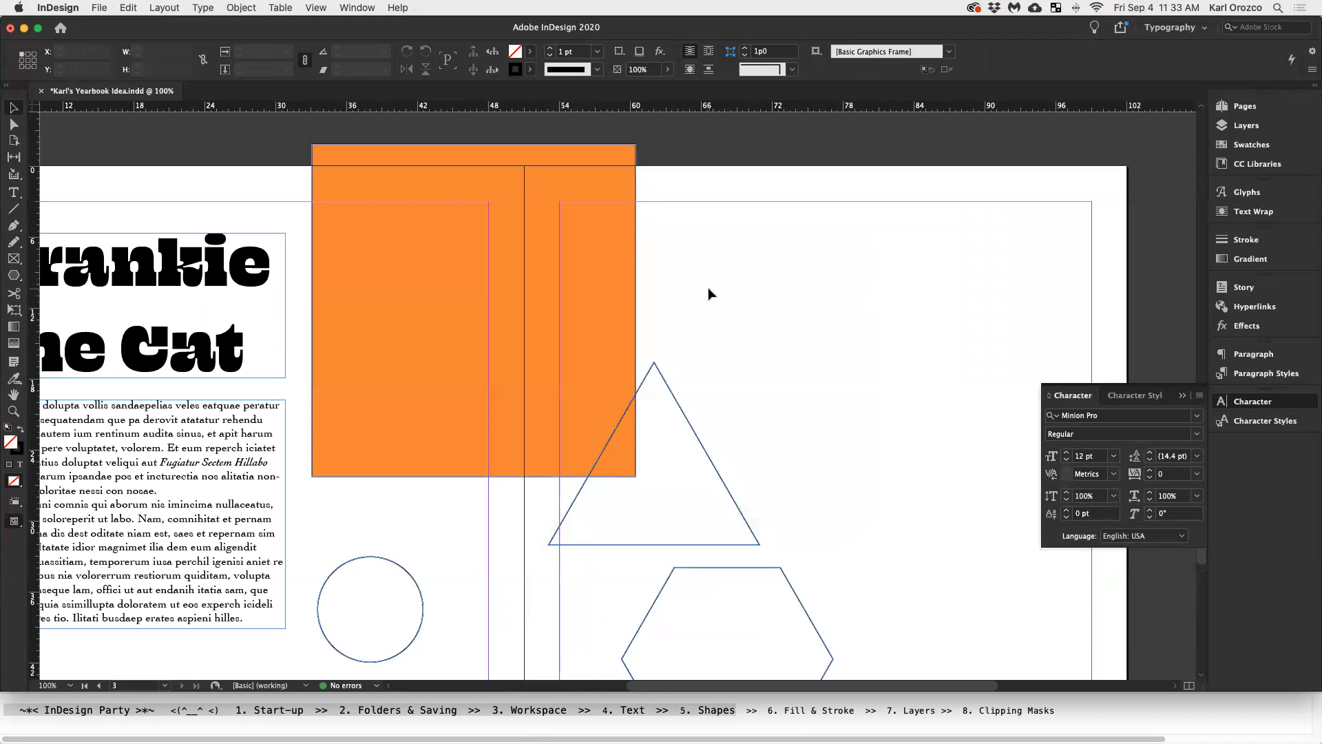
Change the orange rectangle's stroke colour to a medium blue and check its outline
left_click(582, 310)
double_click(15, 449)
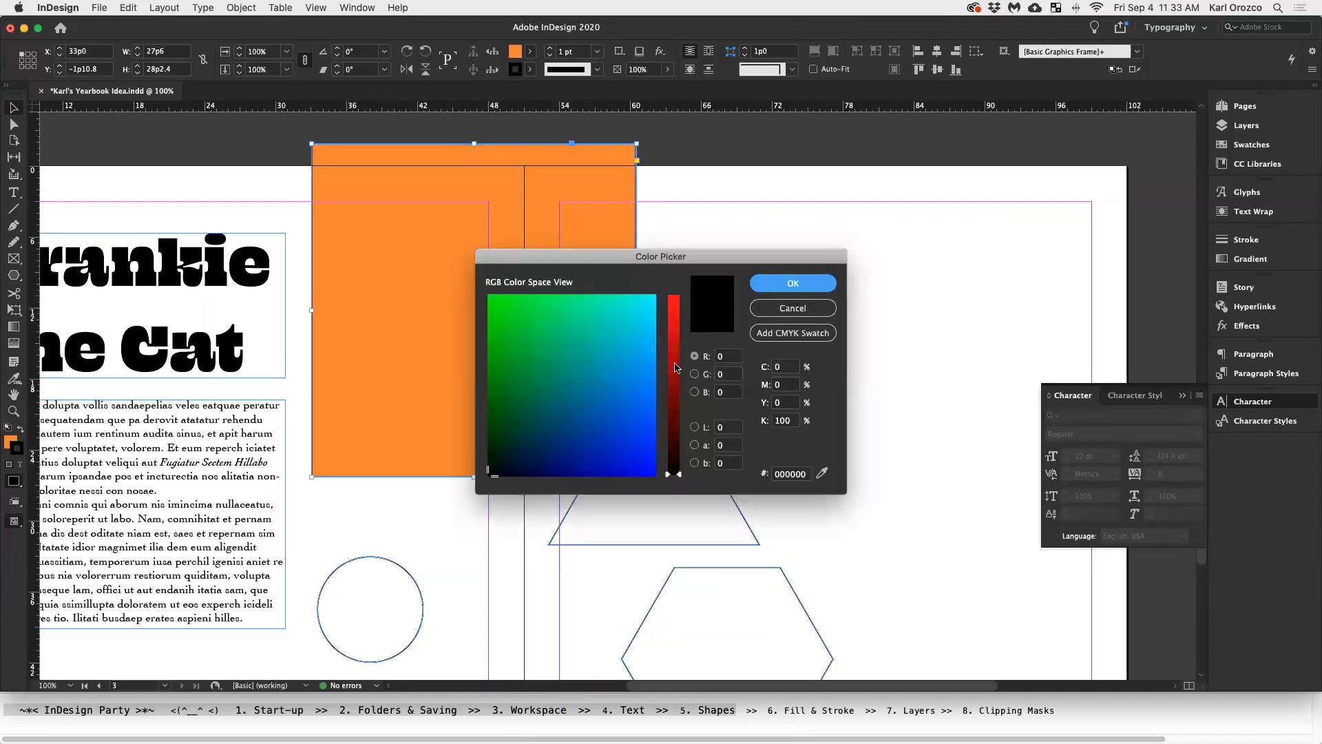
left_click_drag(634, 430, 656, 380)
left_click(794, 284)
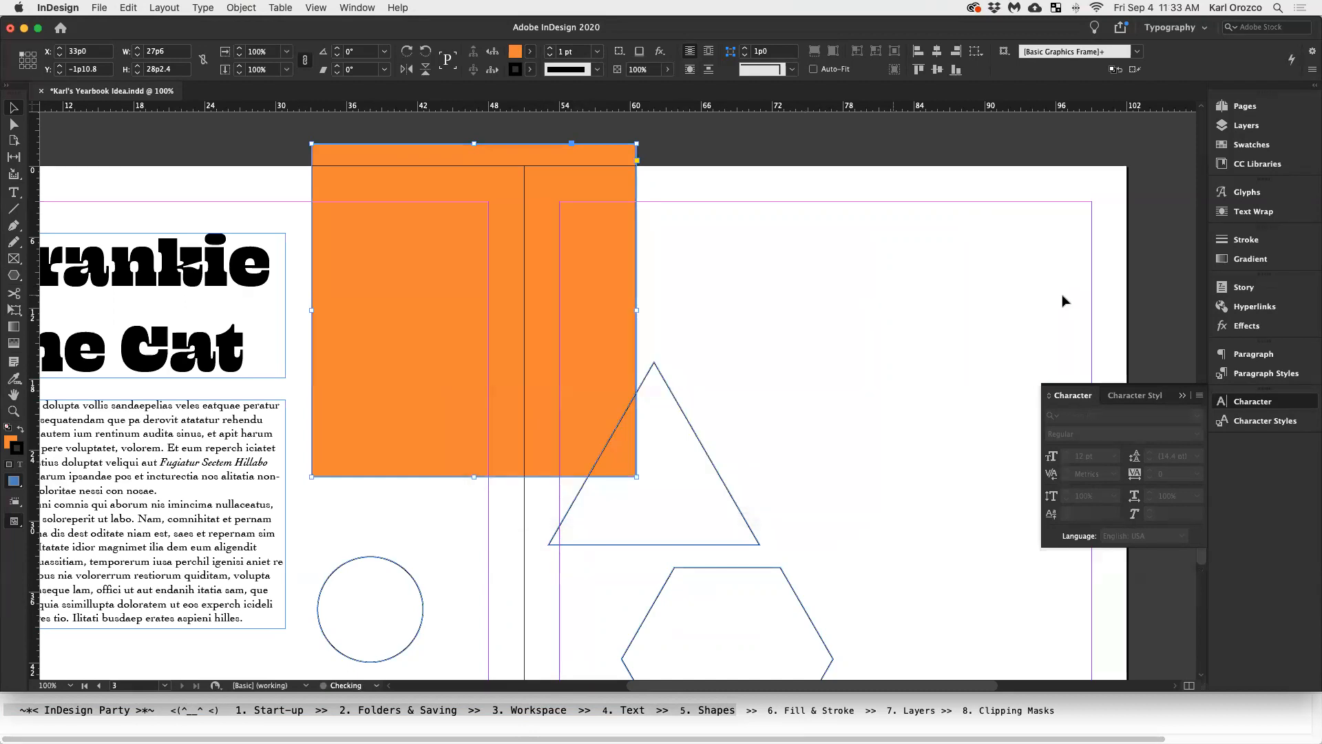
left_click(918, 294)
left_click(580, 291)
left_click(693, 274)
scroll(657, 282, "up", 2)
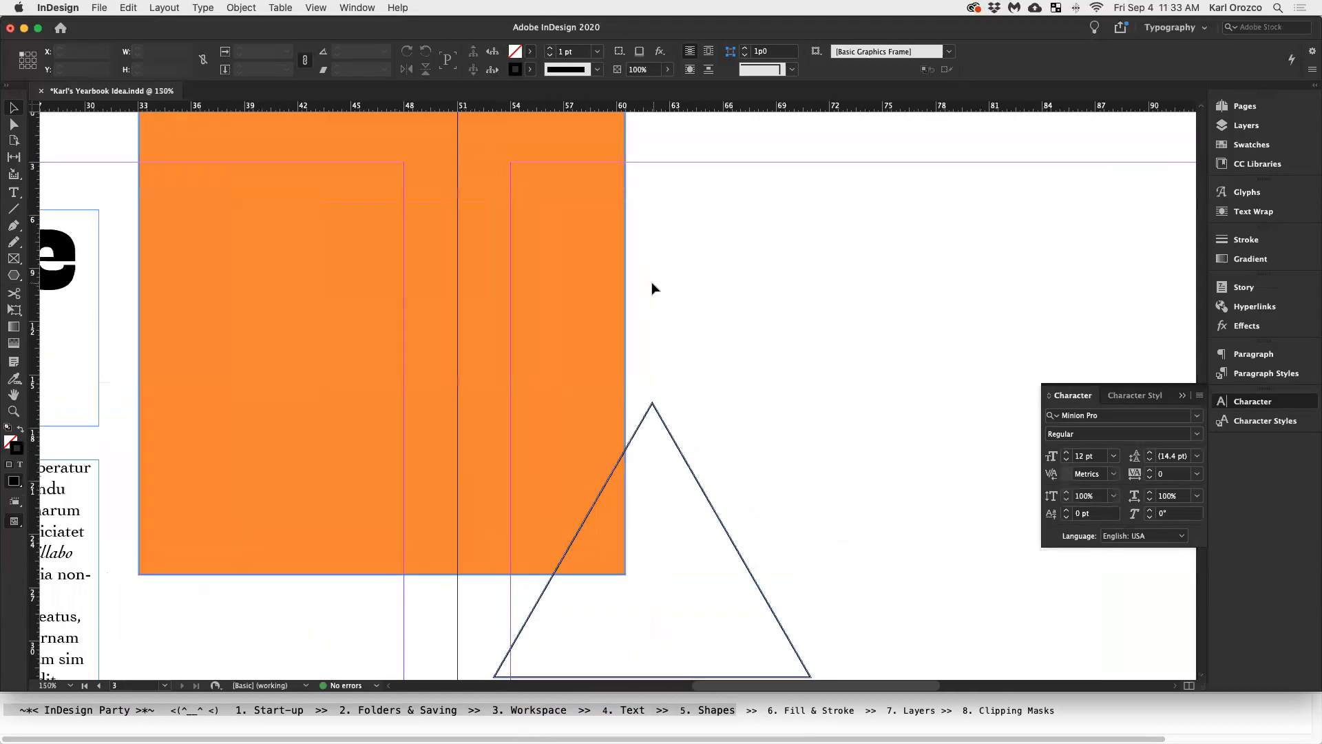
scroll(594, 313, "up", 2)
scroll(594, 315, "down", 2)
Increase the orange rectangle's stroke weight to 20 pt
left_click(571, 307)
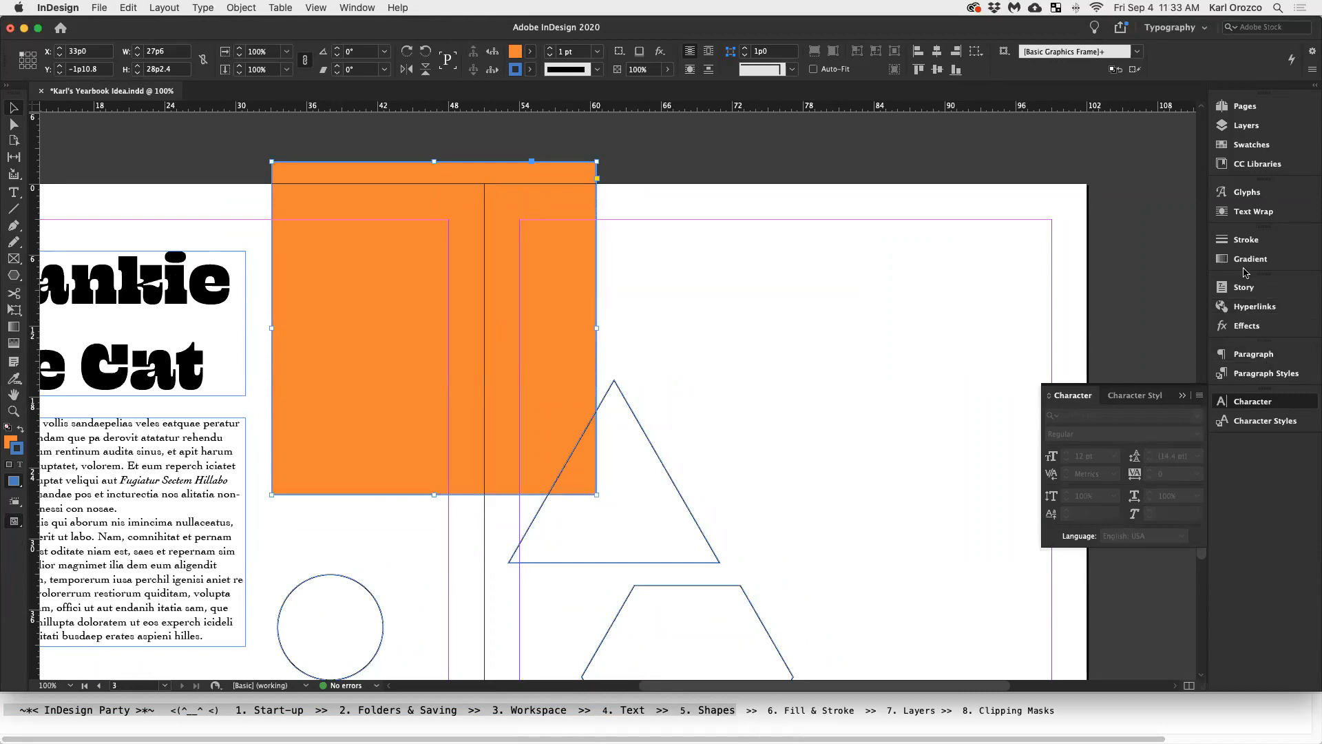
left_click(1247, 241)
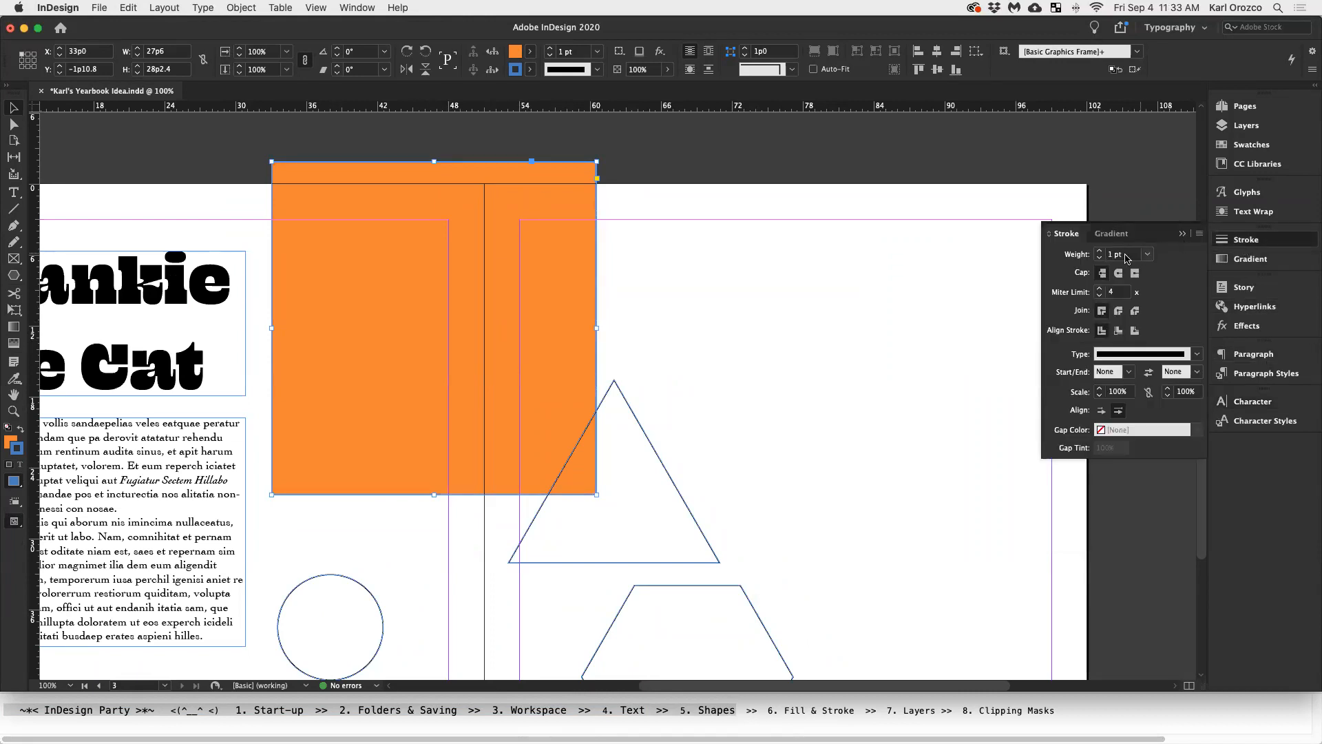
left_click(1100, 252)
left_click(1100, 252)
left_click(1100, 252)
left_click(1100, 252)
left_click(1100, 252)
left_click(1100, 252)
left_click(1100, 253)
left_click(1100, 252)
left_click(1100, 252)
left_click(1100, 252)
left_click(1100, 252)
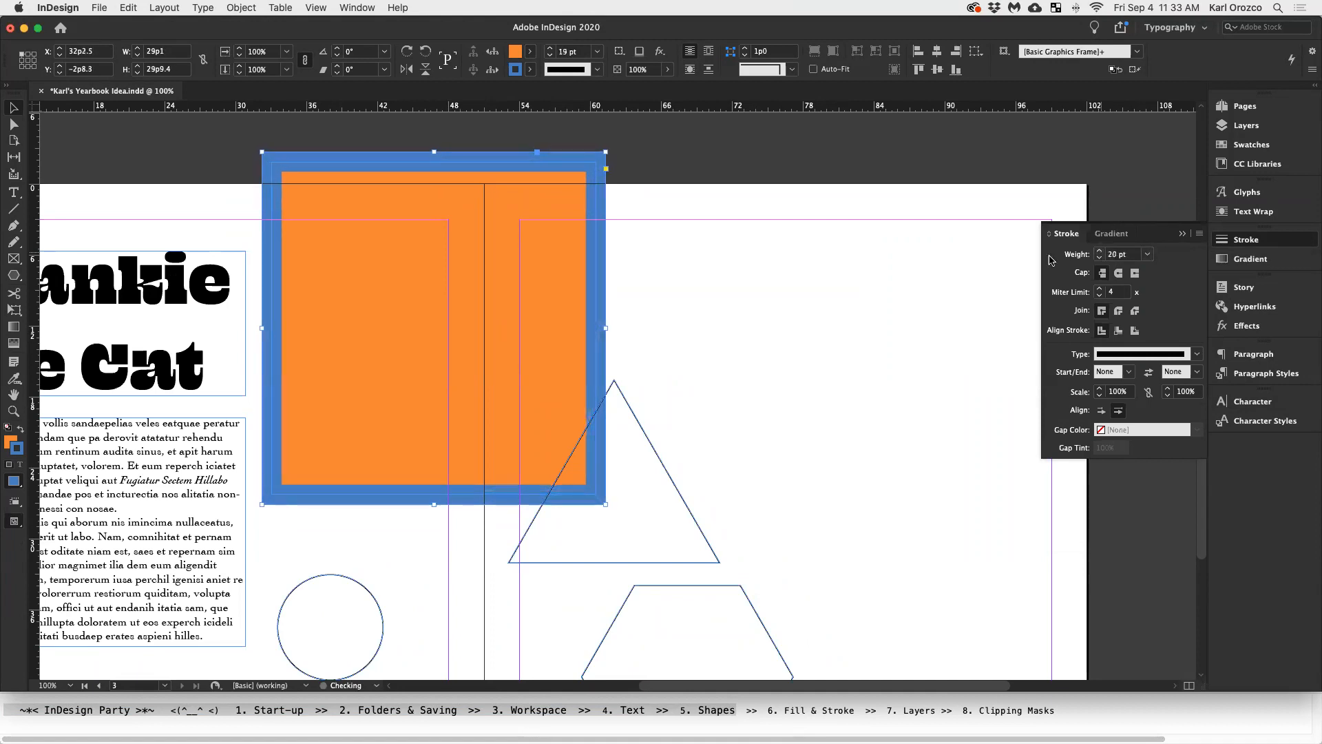
left_click(736, 294)
scroll(737, 294, "down", 2)
Remove the stroke from the orange rectangle by applying None, and deselect it
left_click(595, 296)
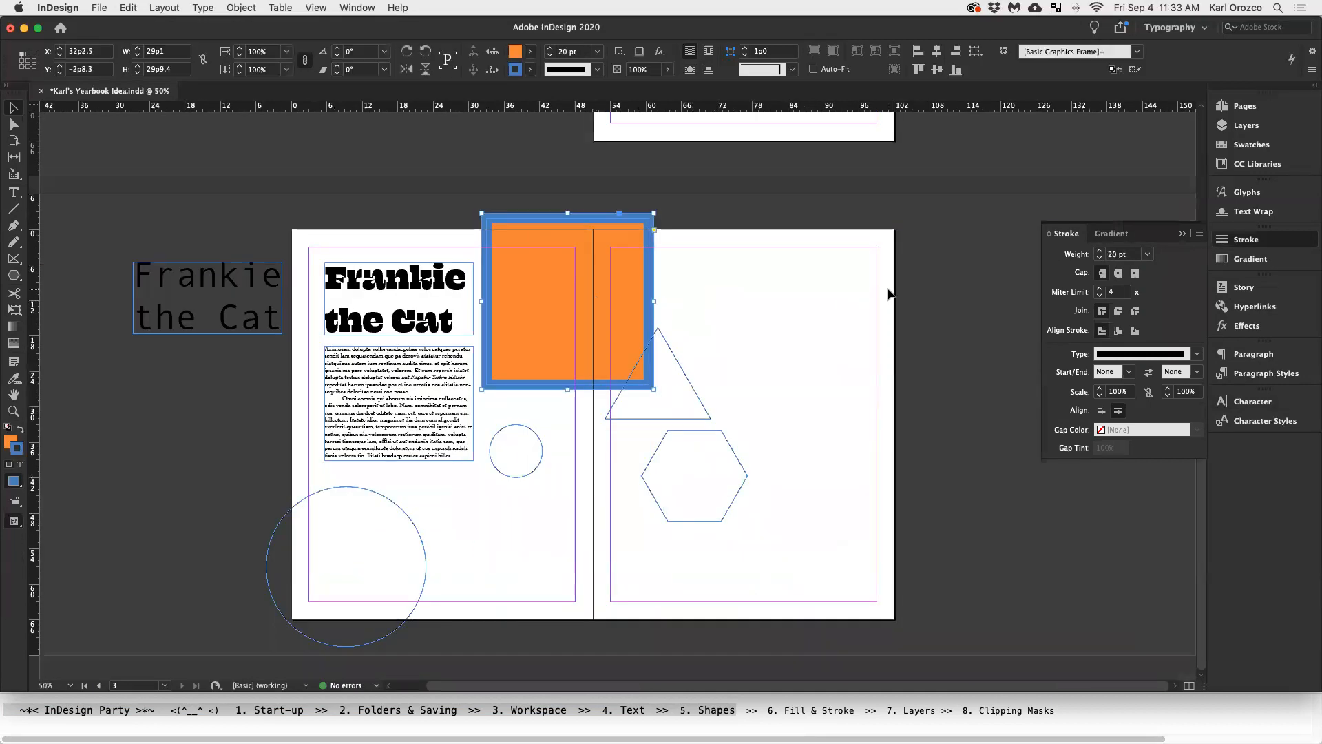
scroll(620, 326, "up", 2)
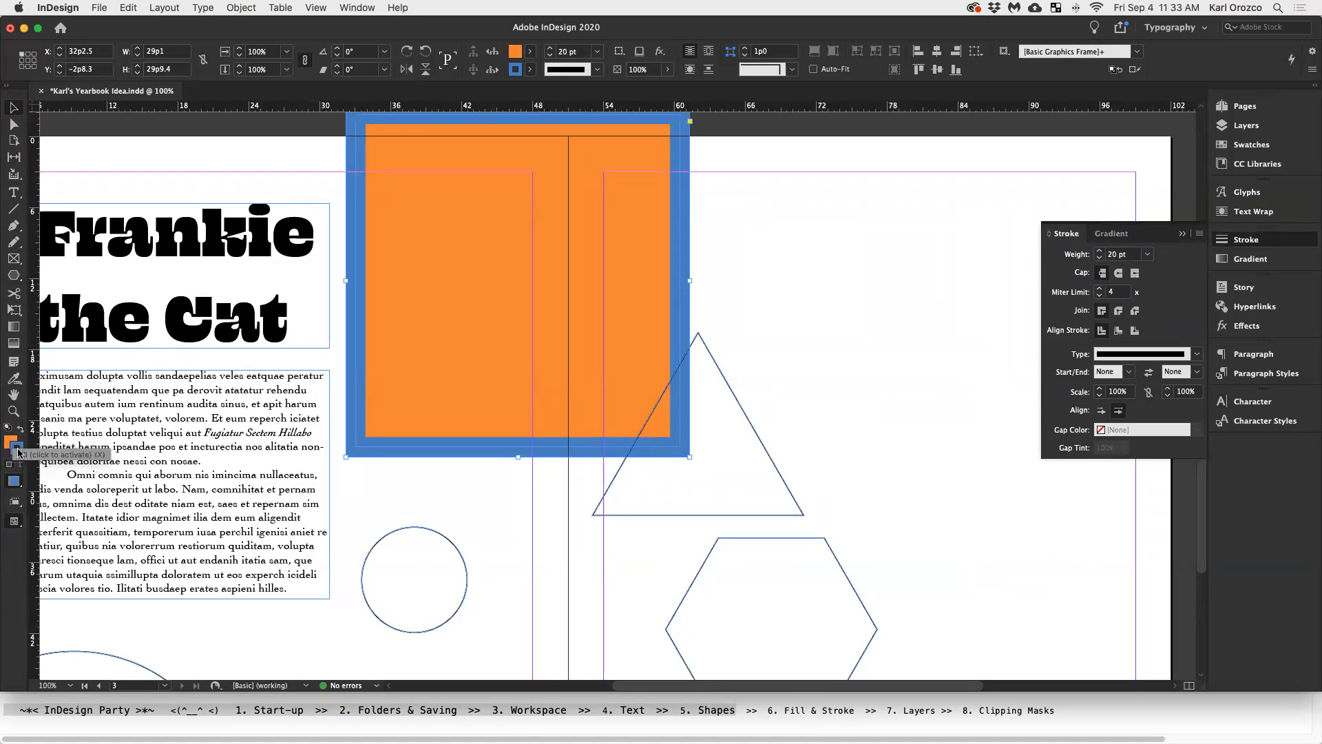
left_click(21, 487)
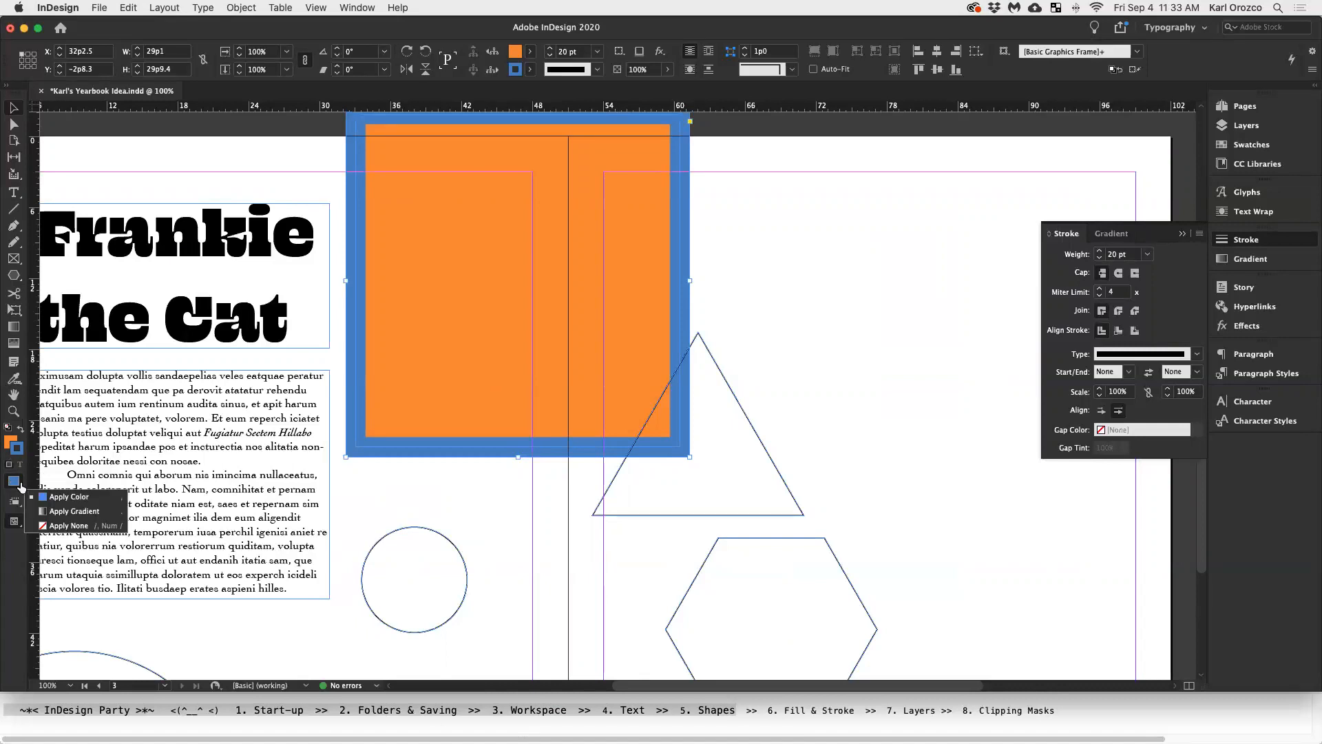
left_click(65, 526)
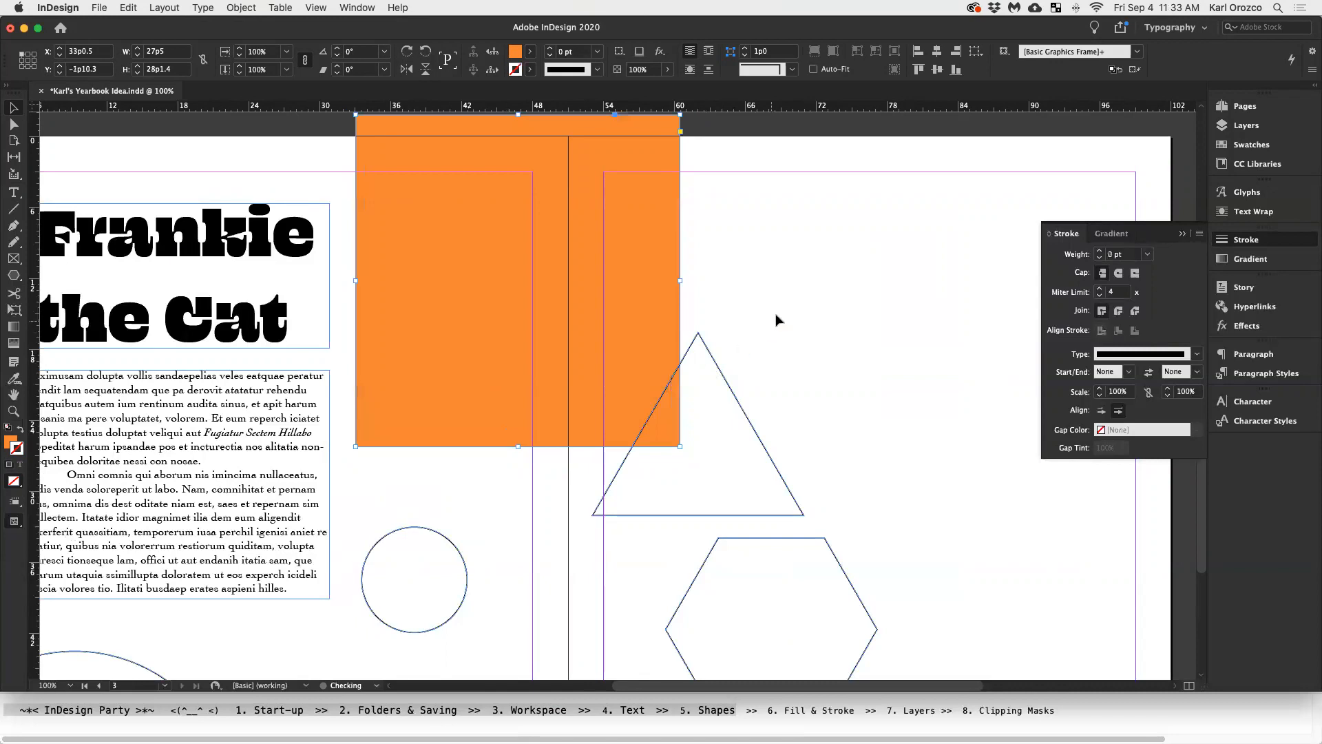
left_click(777, 319)
key("super+minus")
left_click(674, 357)
left_click(738, 334)
key("super+minus")
left_click(675, 372)
left_click(762, 355)
key("a")
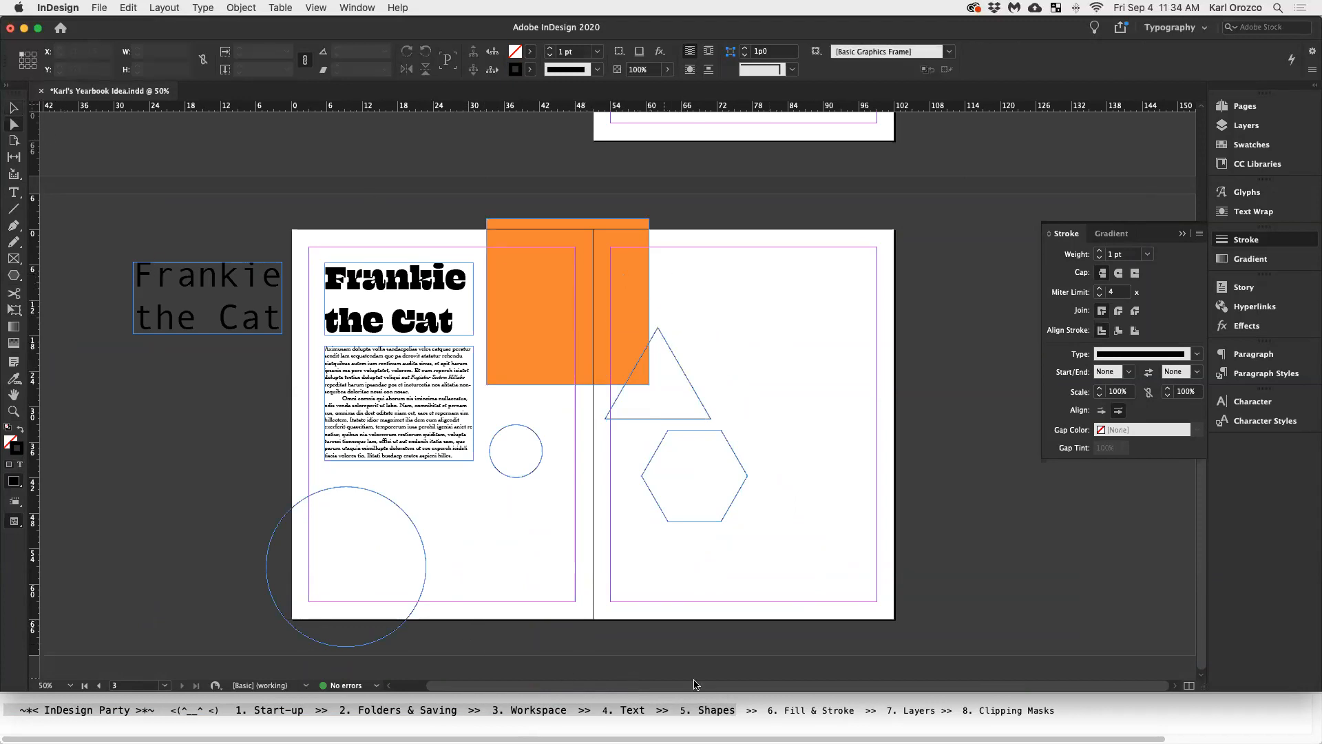
left_click(715, 704)
left_click(797, 384)
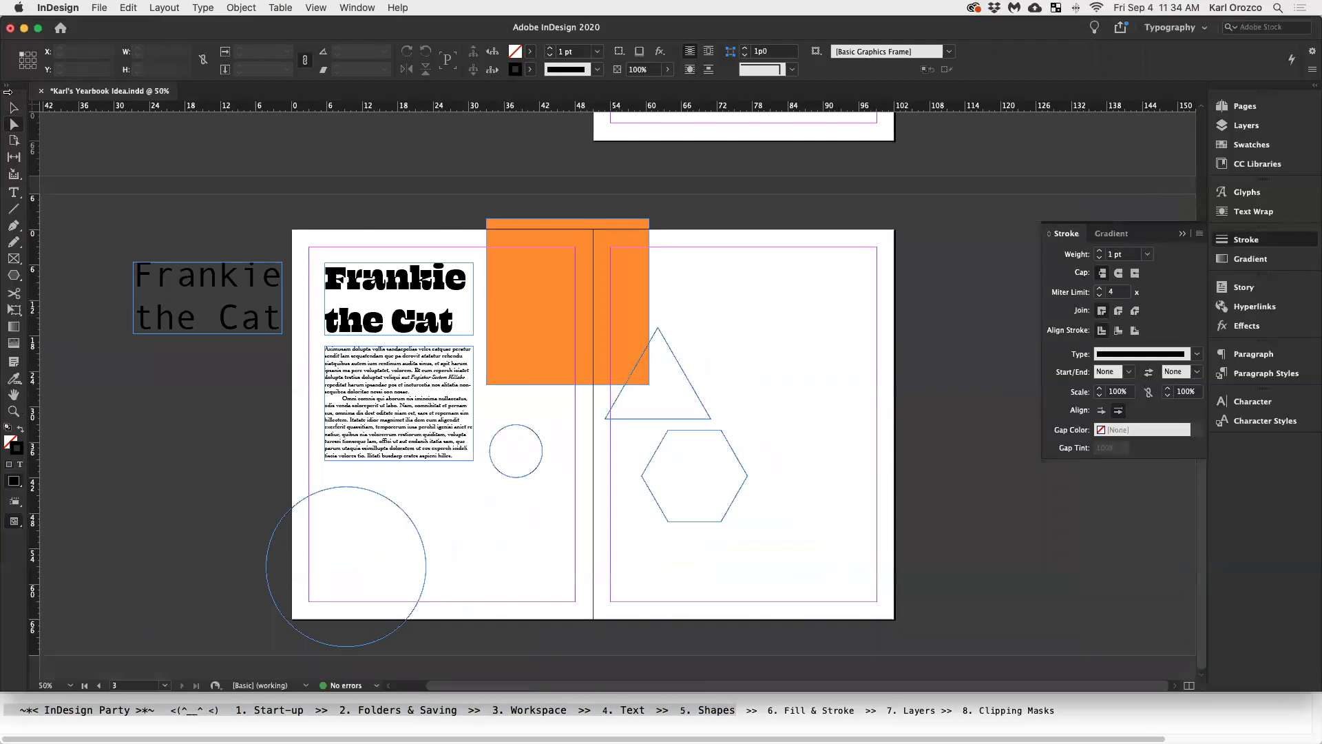
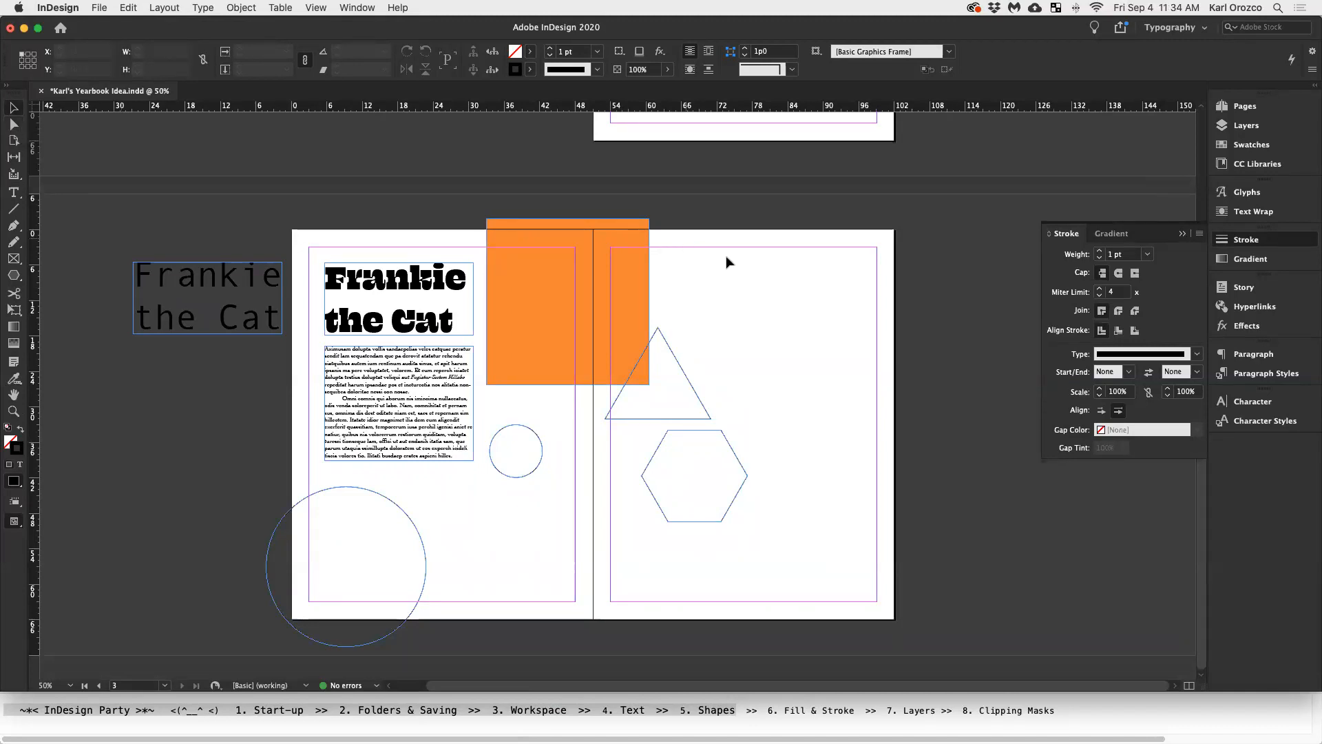
Move the orange rectangle right and slightly up, keeping it across the spine of the spread
scroll(700, 268, "up", 1)
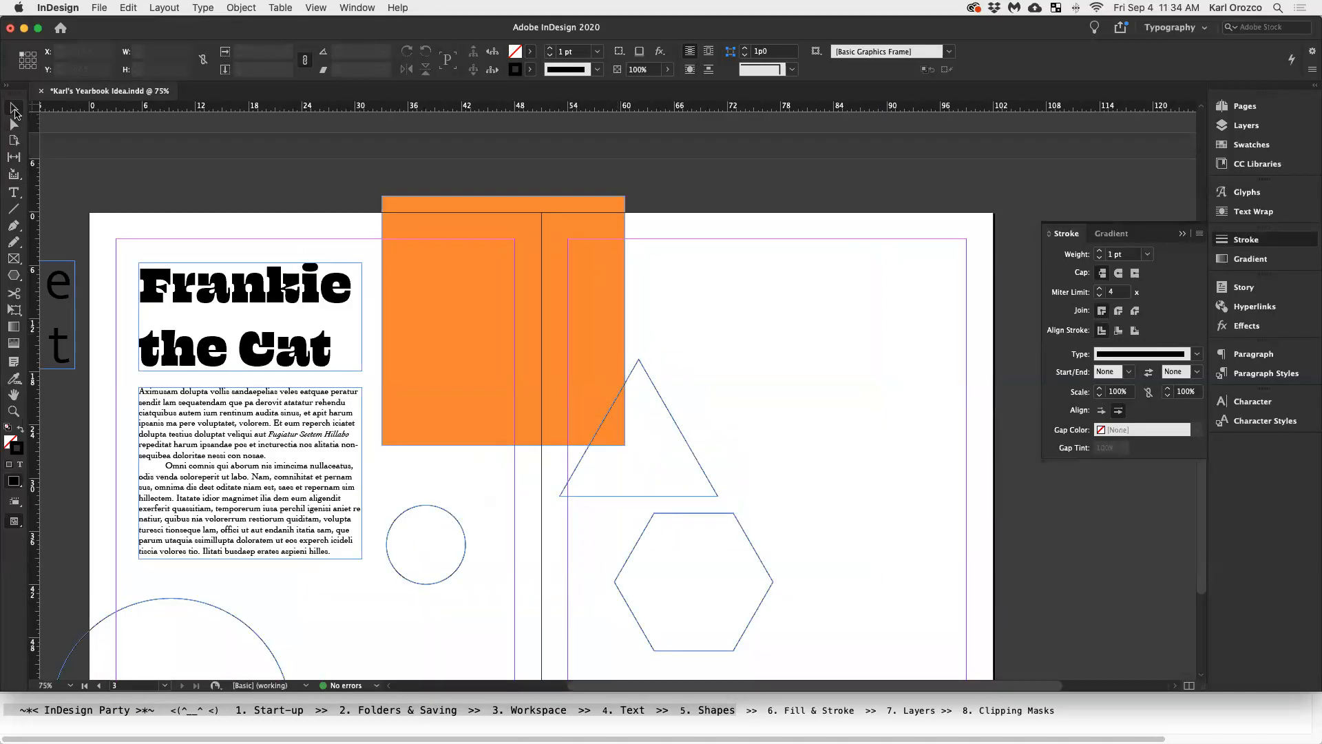
left_click_drag(481, 268, 526, 312)
left_click(705, 296)
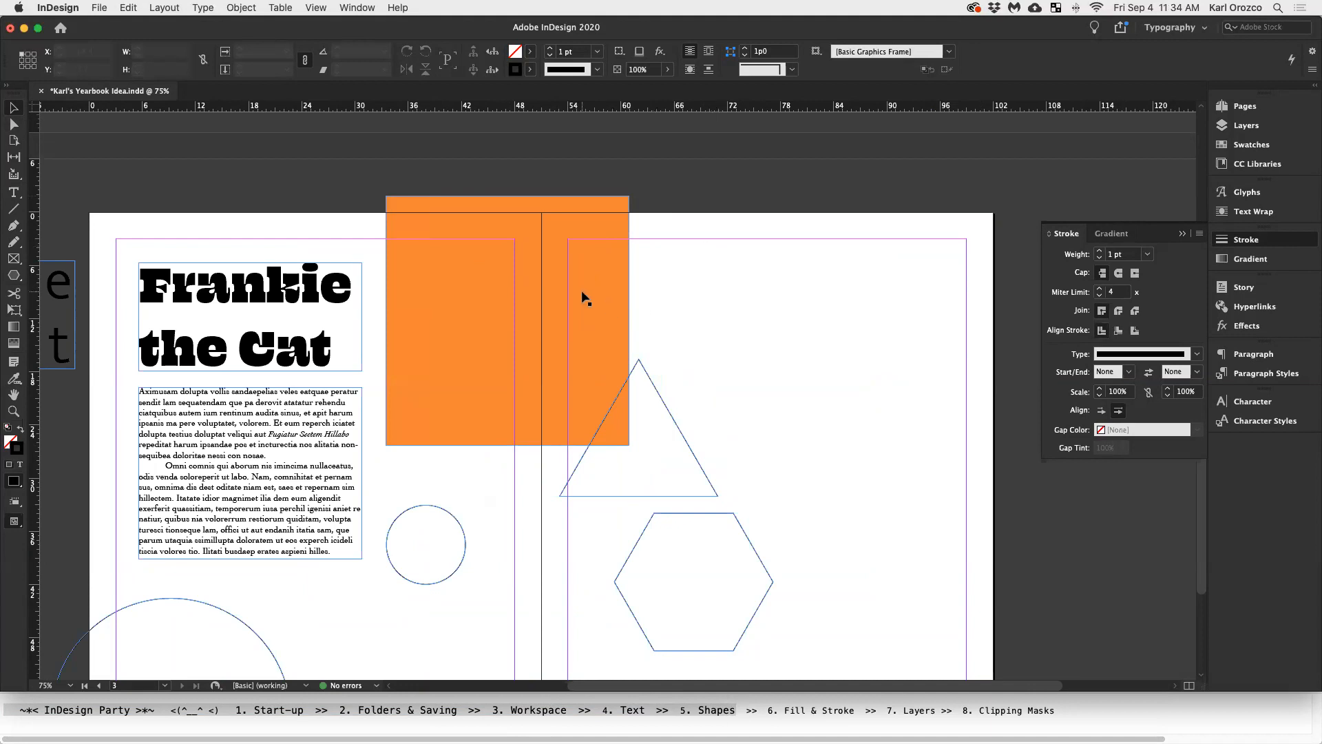
left_click_drag(582, 292, 600, 279)
left_click(774, 281)
Select the "Frankie the Cat" headline and body text frames together, try moving them, and undo the moves
left_click(275, 281)
left_click_drag(211, 211, 222, 393)
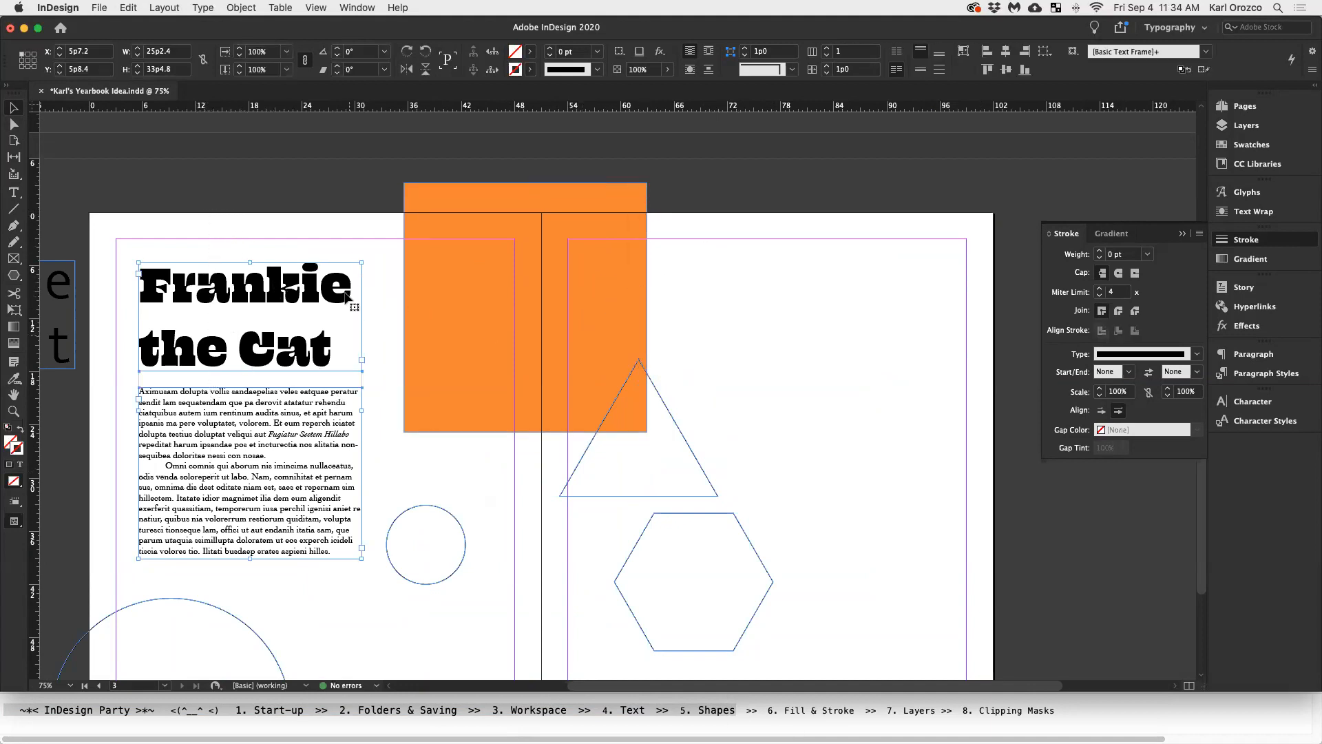
right_click(252, 433)
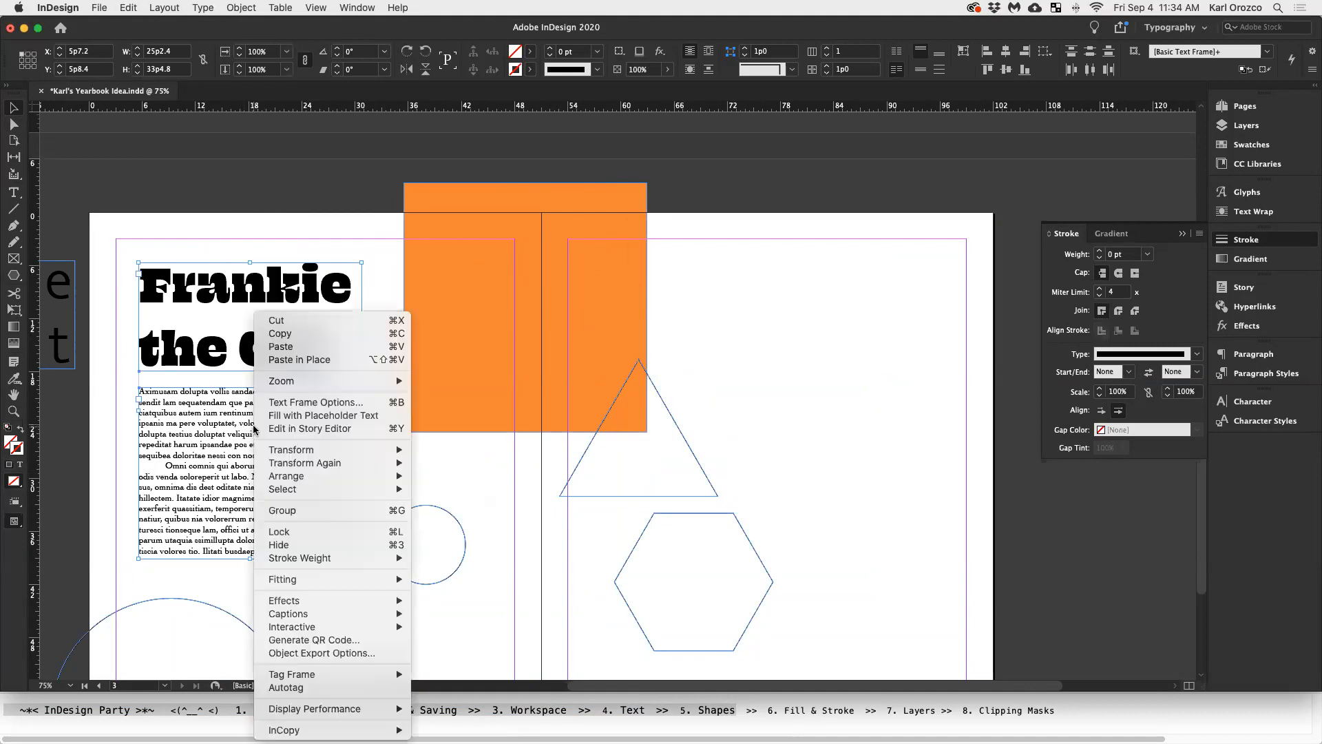
left_click(307, 277)
left_click_drag(241, 282, 328, 268)
key("cmd+z")
left_click_drag(231, 308, 273, 324)
key("super+z")
Try moving the orange rectangle further right, undo the move, and deselect everything
left_click_drag(520, 319, 600, 295)
key("super+z")
left_click(794, 327)
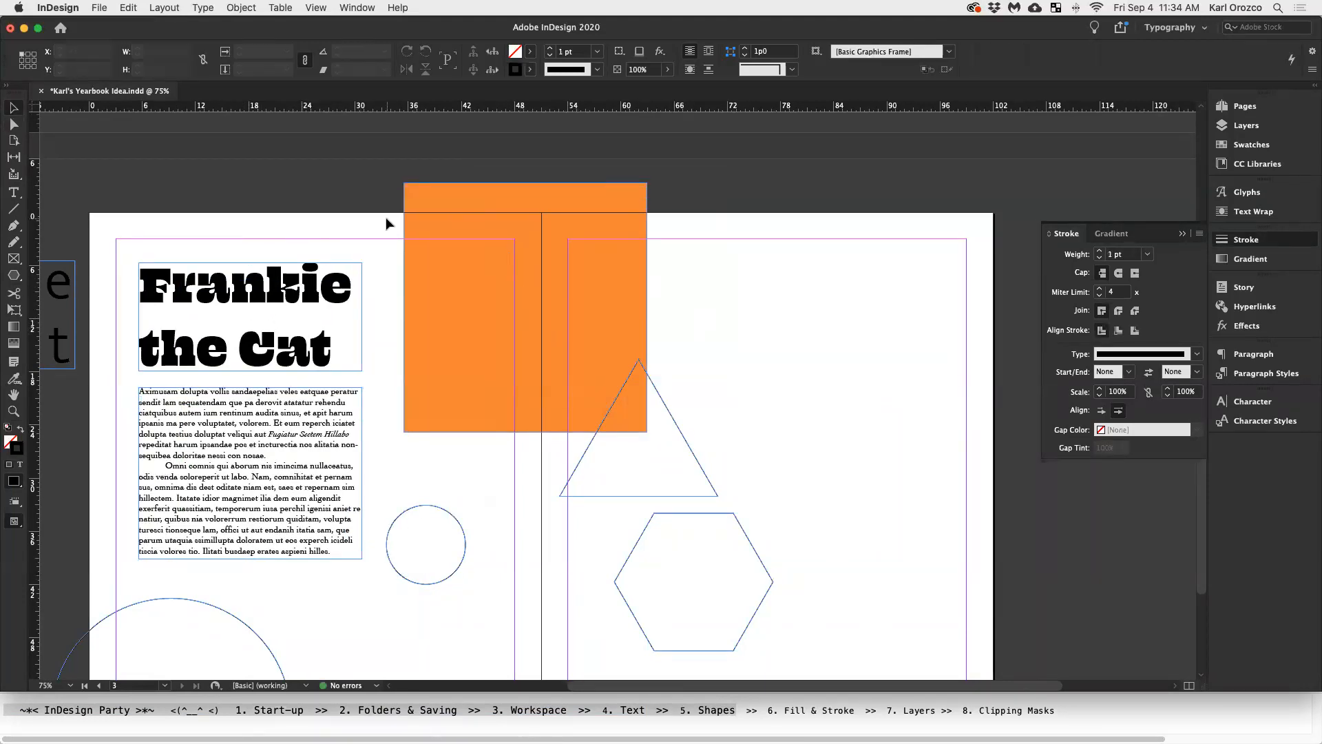
Try moving the orange rectangle's right edge and its body with the Direct Selection tool, and undo both moves
left_click(14, 126)
left_click_drag(649, 321, 709, 317)
key("super+z")
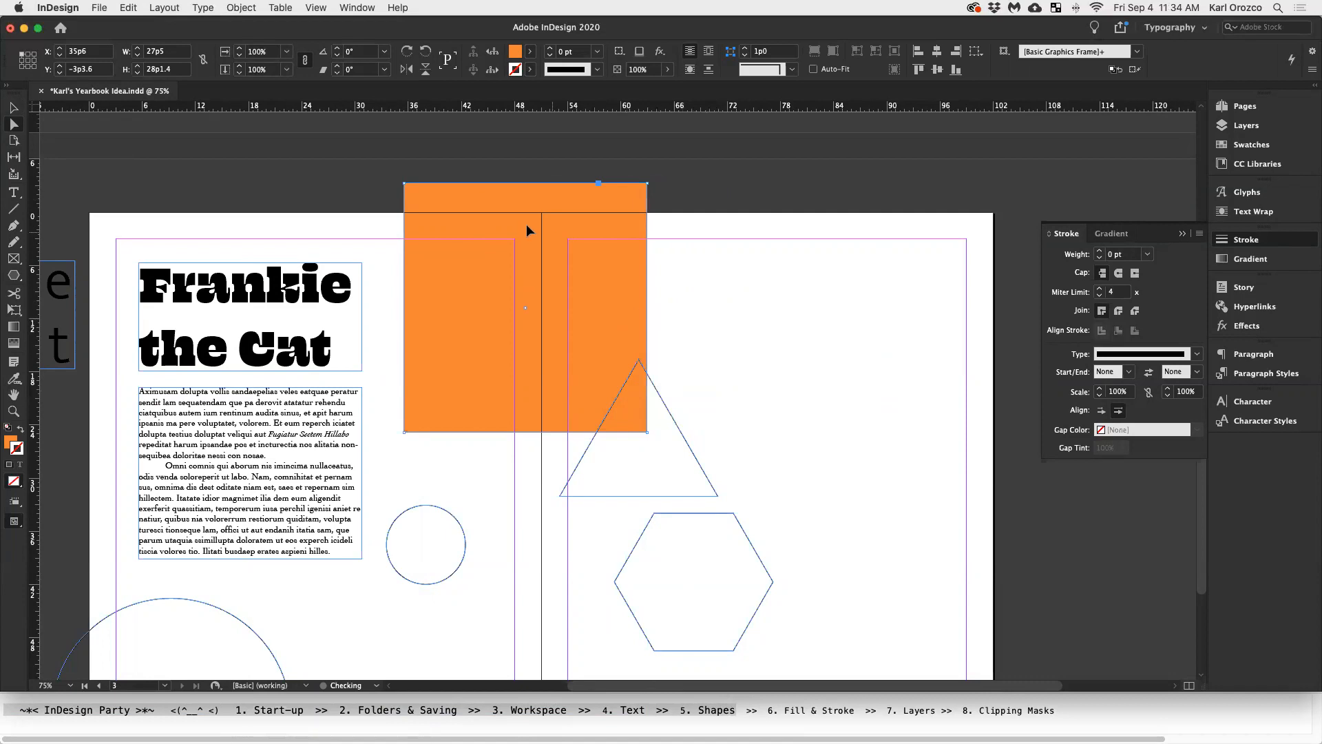
left_click_drag(587, 283, 529, 269)
key("super+z")
left_click(716, 275)
Reshape the orange rectangle into an irregular quadrilateral by moving its lower-right corner down, its left edge inward and its lower-left corner up and inward
left_click(647, 432)
left_click_drag(648, 432, 632, 473)
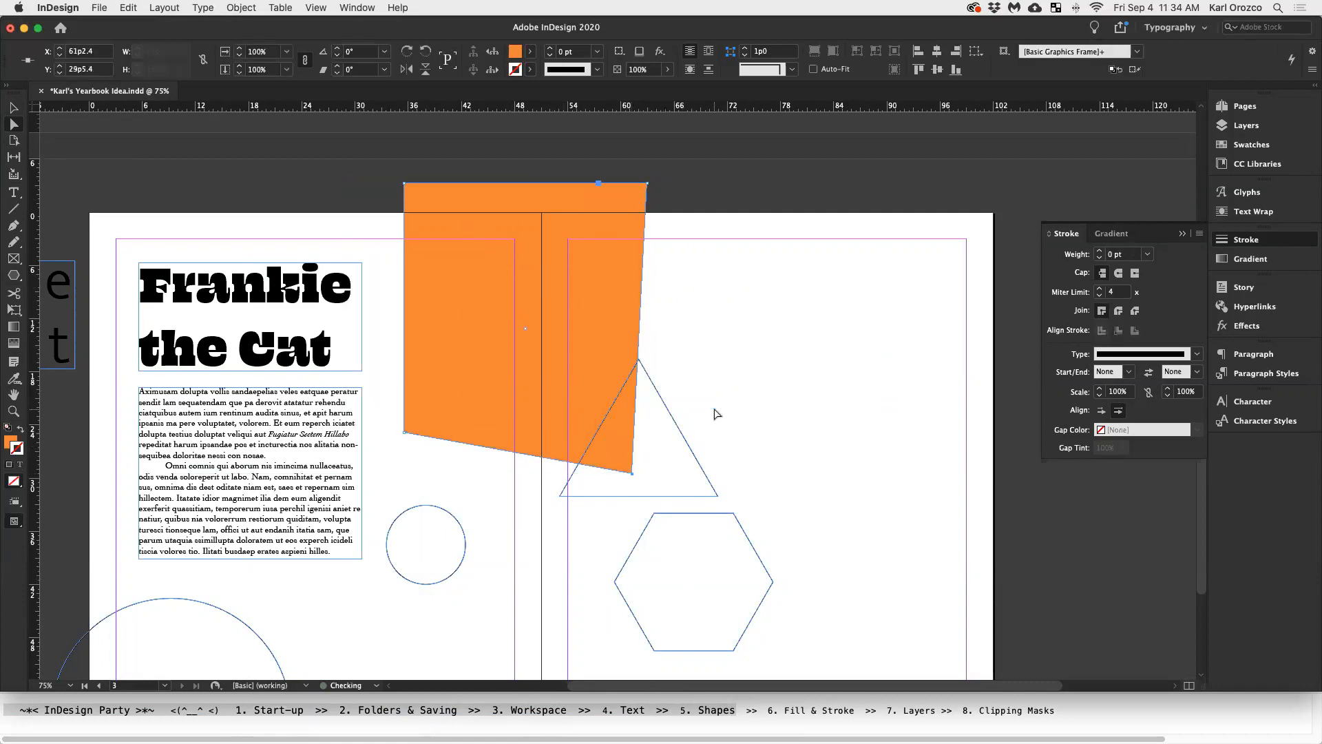
left_click(401, 360)
left_click_drag(404, 361, 435, 361)
left_click(410, 369)
left_click_drag(435, 435, 466, 399)
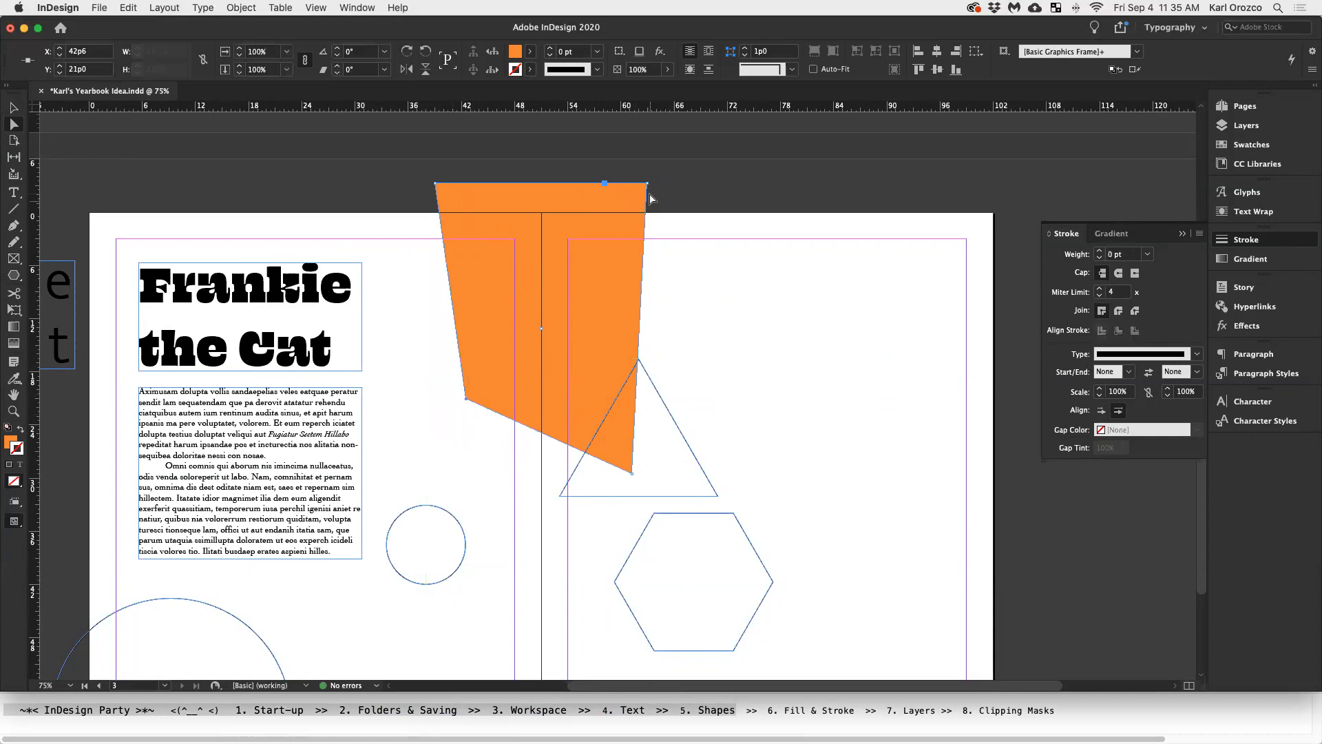
Stretch the triangle's lower-right corner outward, and move the small circle slightly down and to the right
scroll(695, 375, "down", 2)
scroll(694, 375, "down", 5)
left_click_drag(718, 300, 768, 301)
scroll(809, 307, "up", 2)
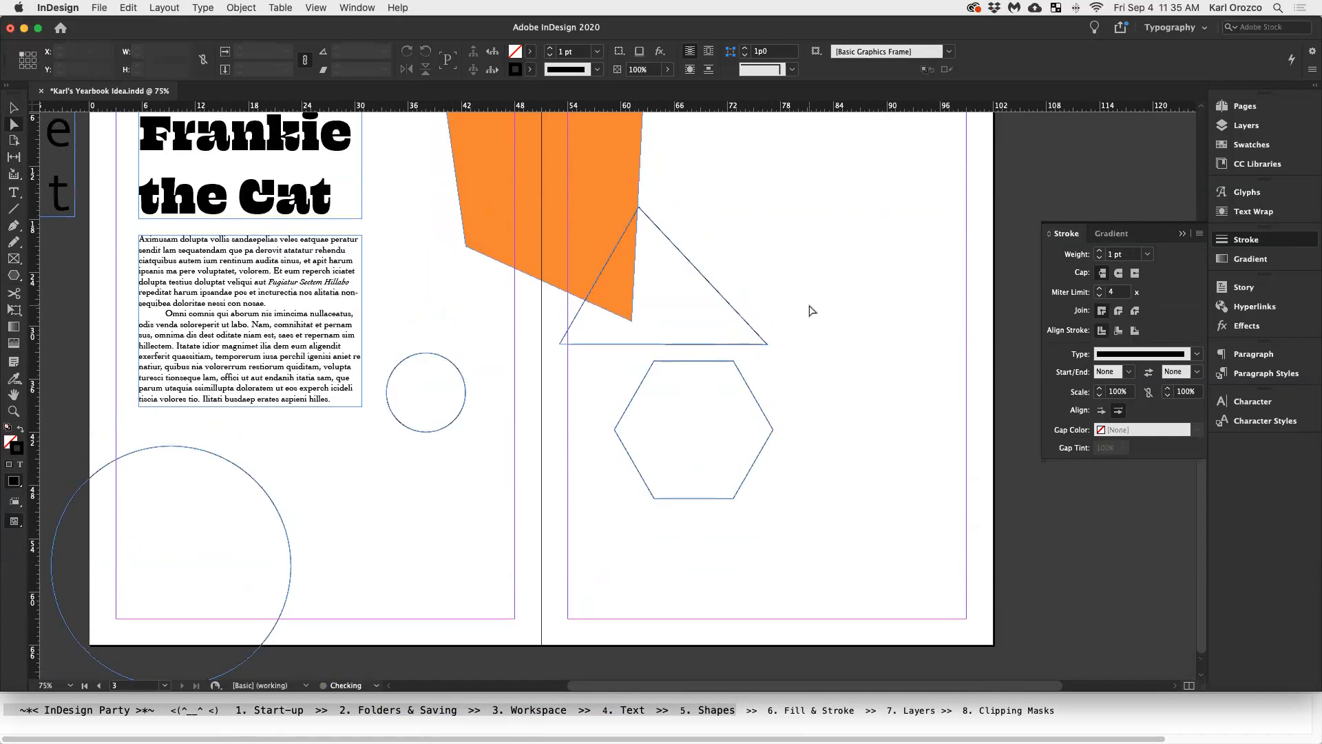
left_click_drag(460, 381, 486, 412)
Move the triangle slightly right, fill it with green, and deselect it
left_click_drag(700, 280, 723, 280)
double_click(9, 441)
left_click_drag(585, 324, 523, 299)
left_click(816, 283)
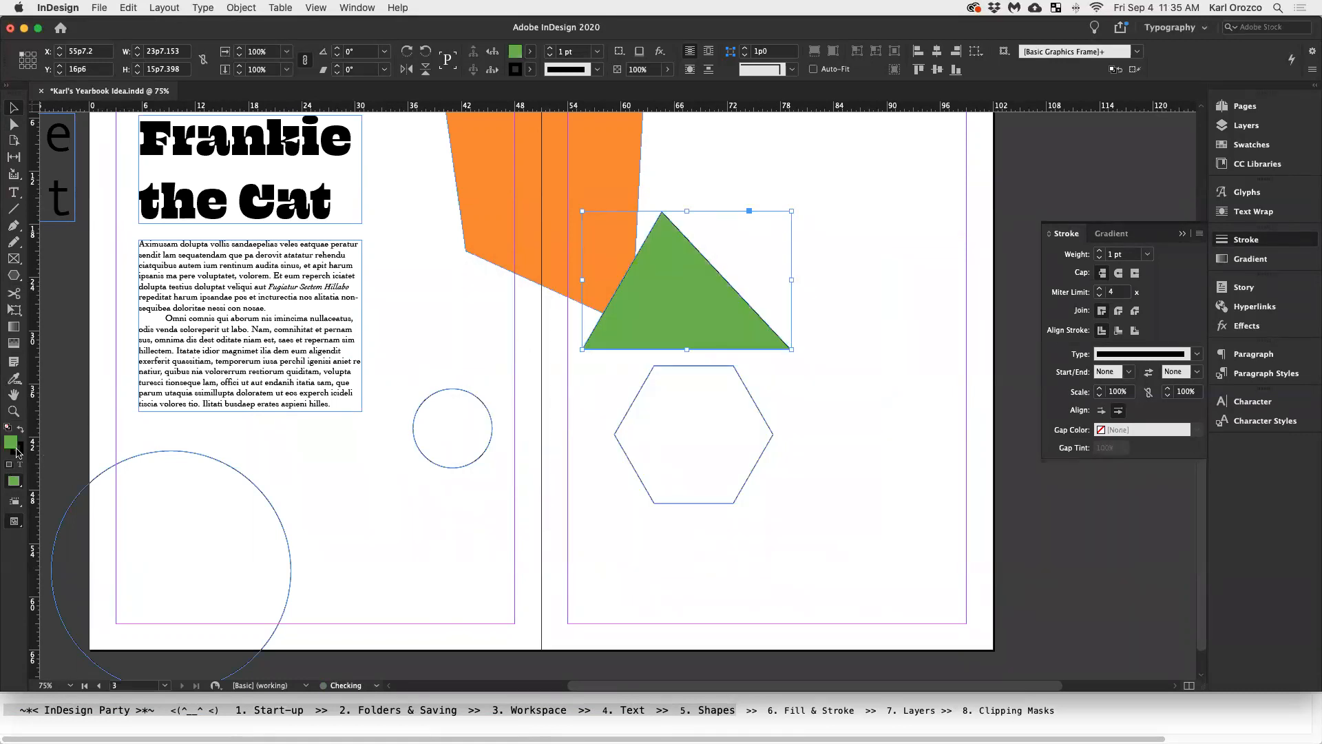
left_click(850, 385)
Shift the large circle slightly left, swap its fill and stroke, set the fill to light blue, and deselect it
scroll(847, 393, "up", 5)
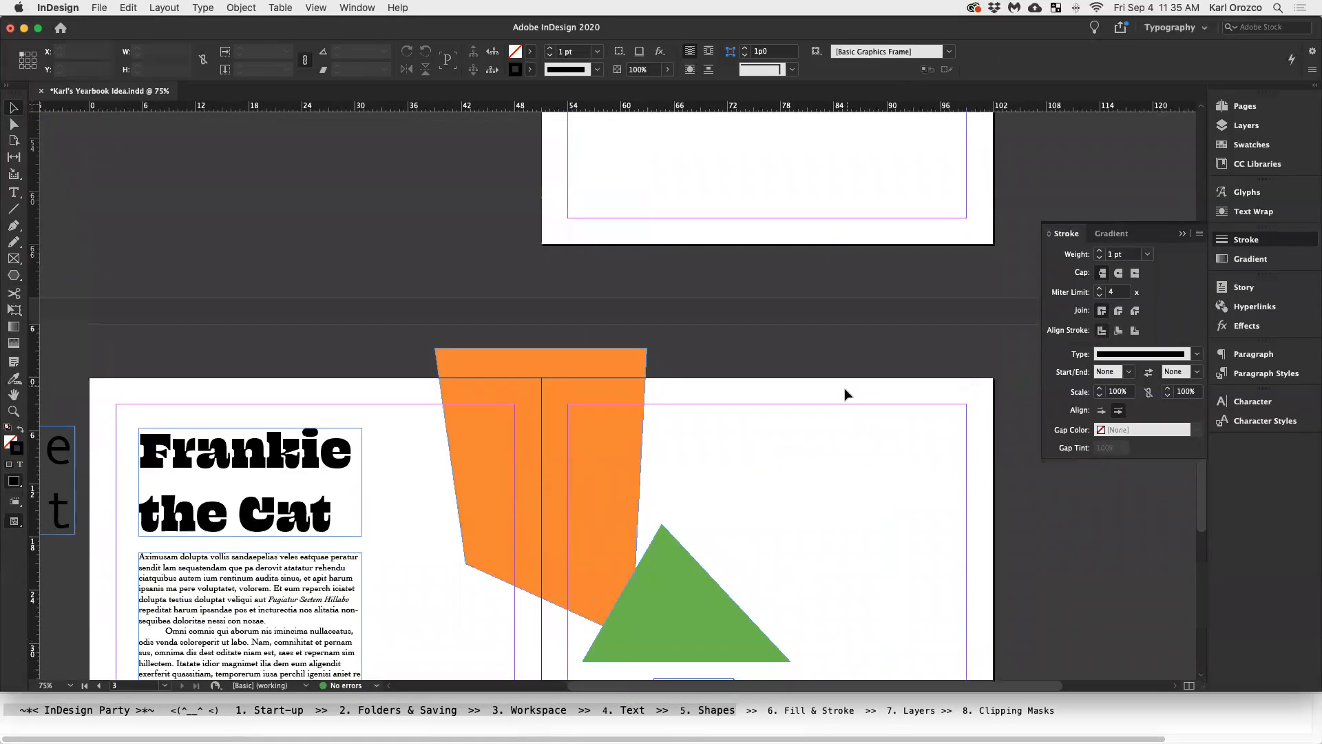
key("super+minus")
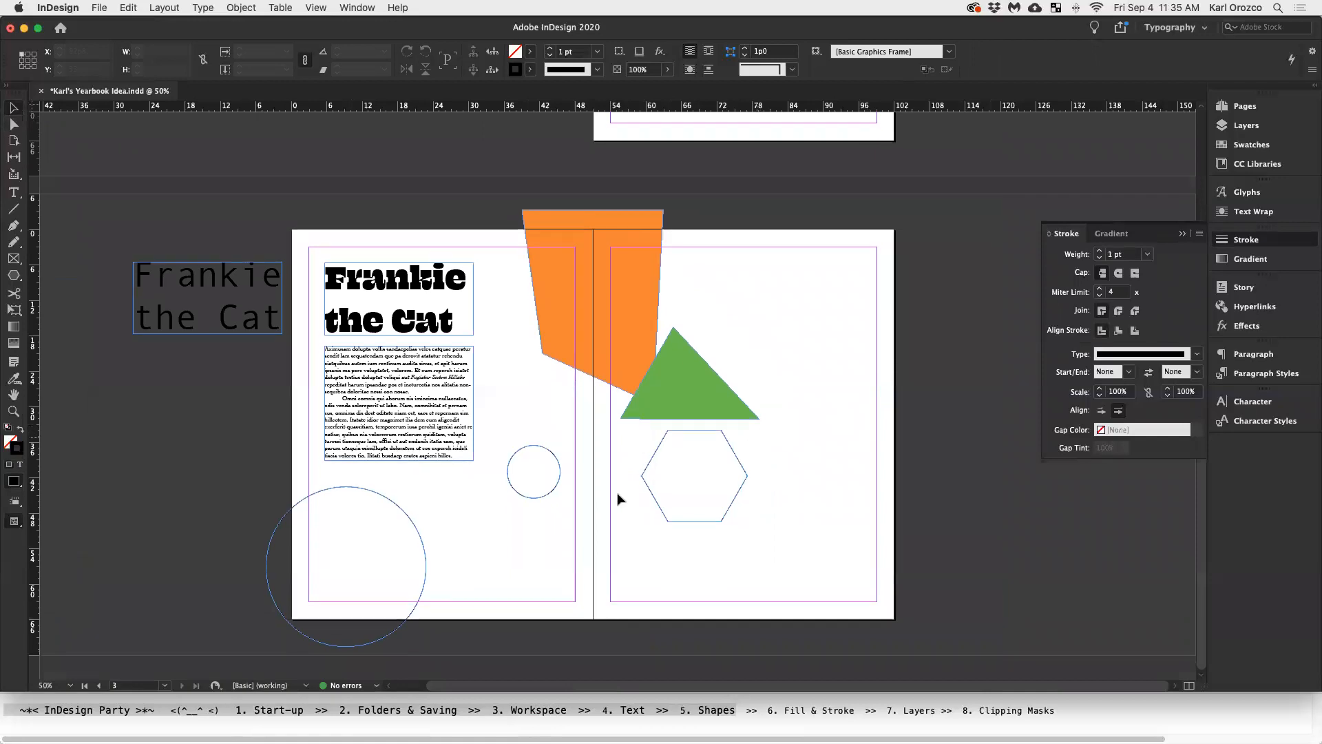
left_click_drag(420, 535, 412, 535)
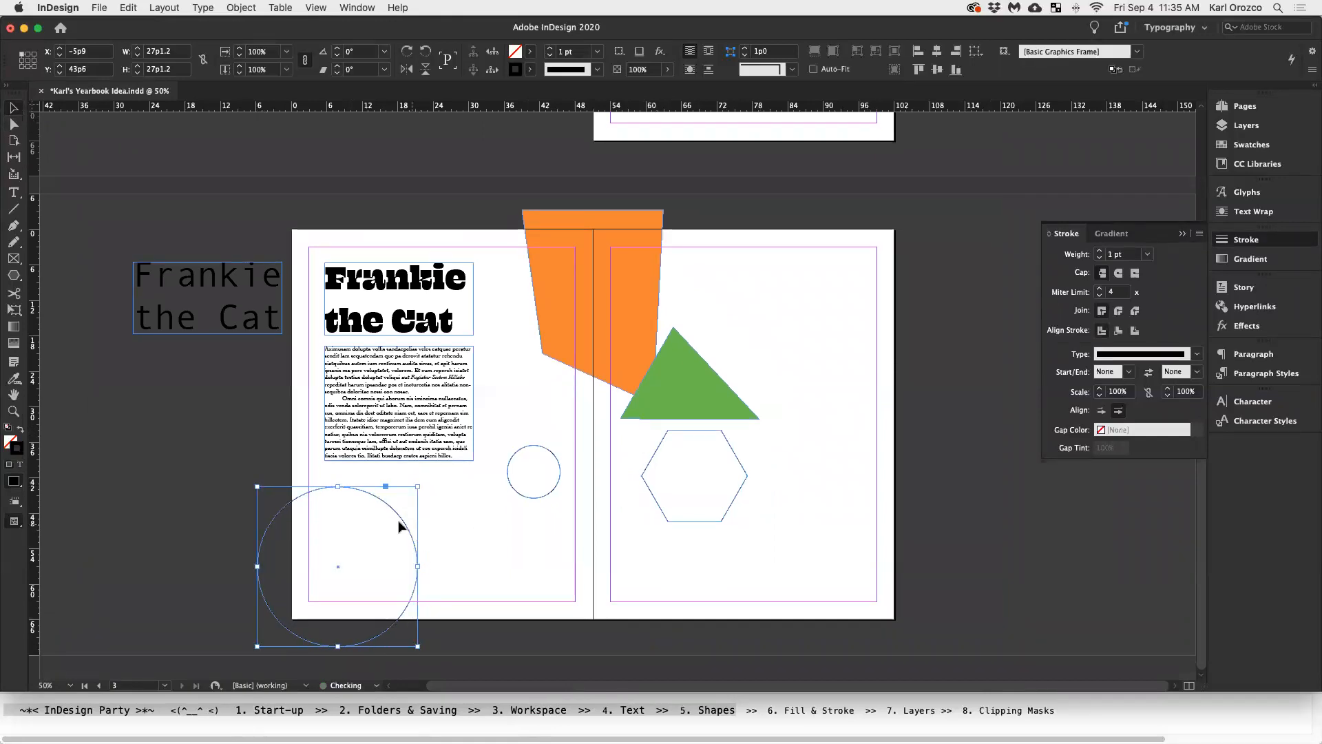
key("shift+x")
double_click(10, 441)
left_click_drag(615, 360, 653, 332)
left_click(790, 283)
left_click(876, 462)
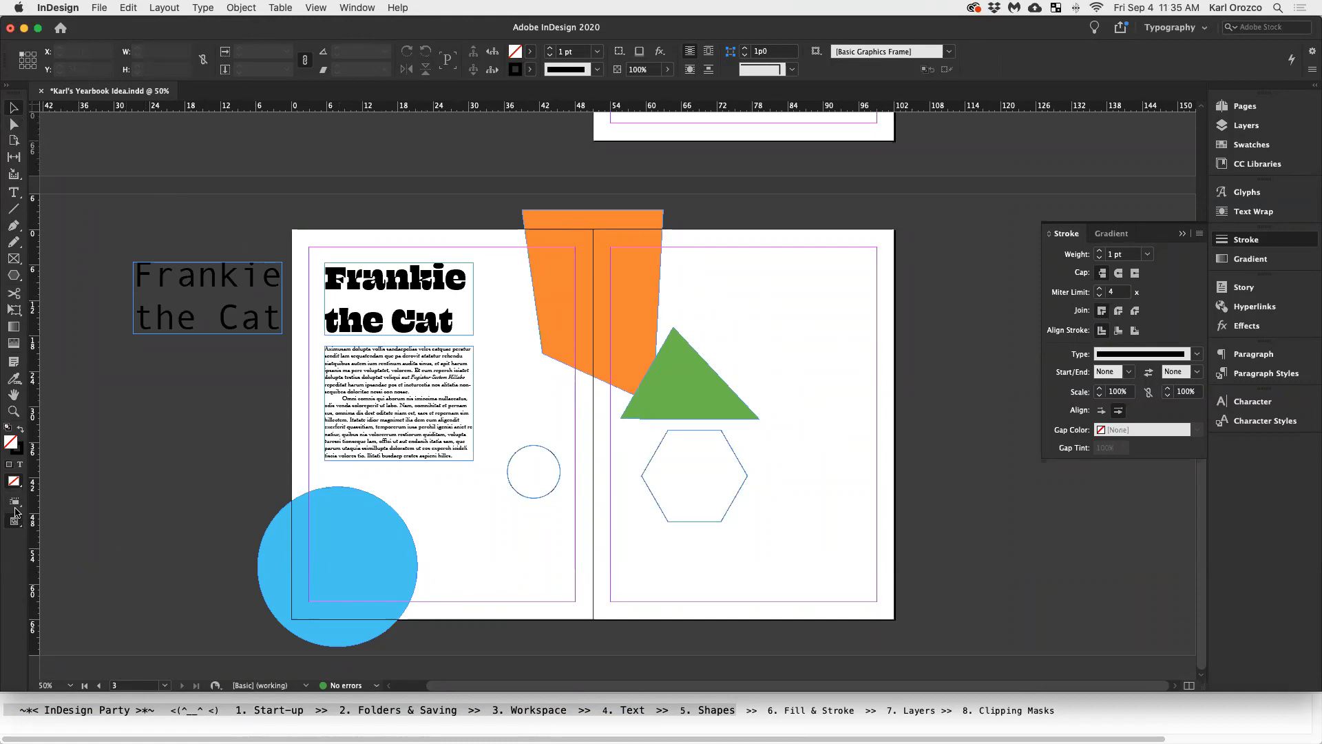
Compare the spread in Preview and Normal screen modes, ending in Preview
left_click_drag(15, 526, 42, 554)
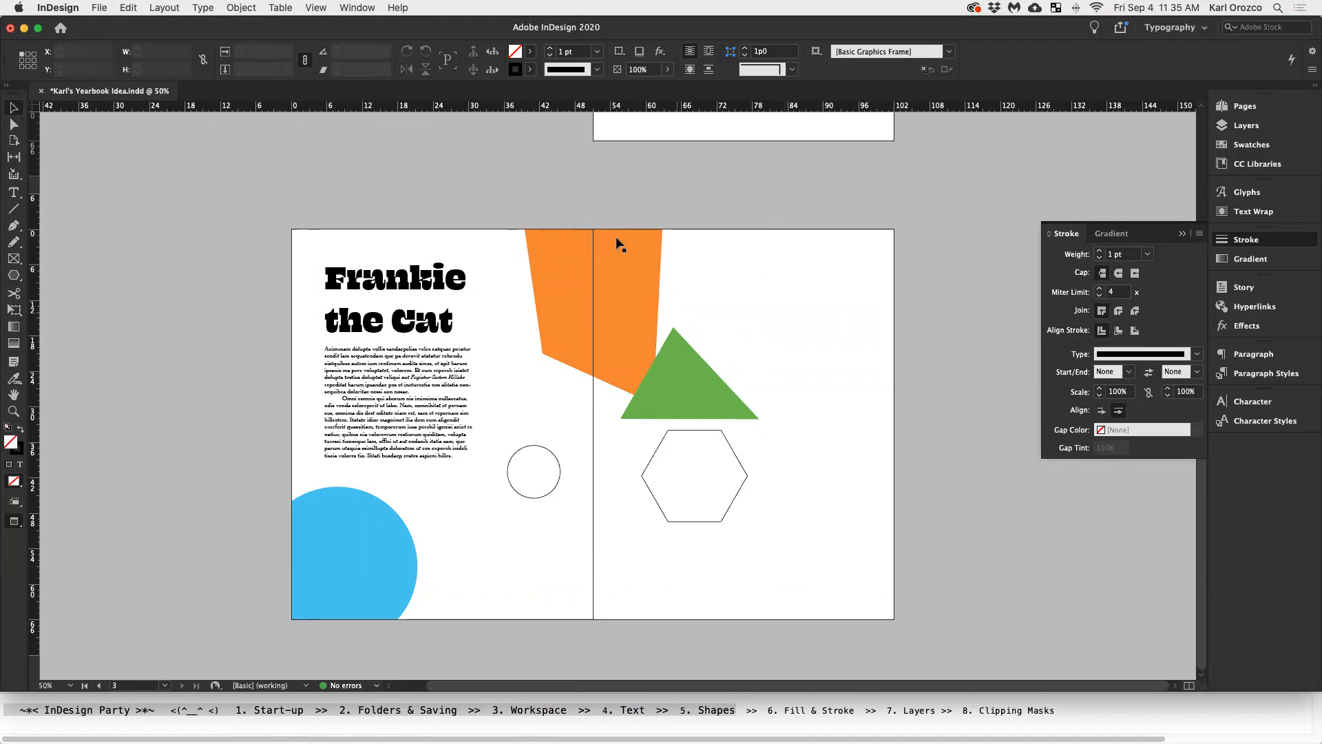
key("w")
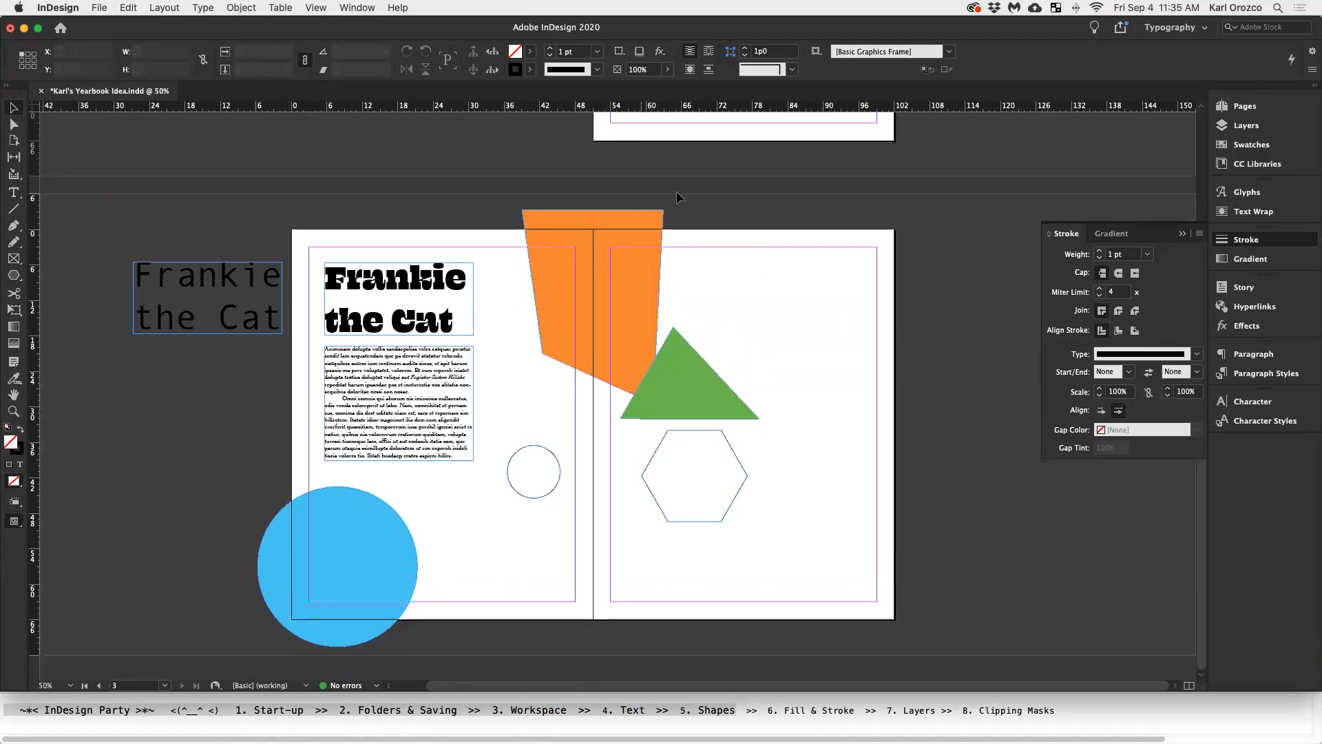
key("w")
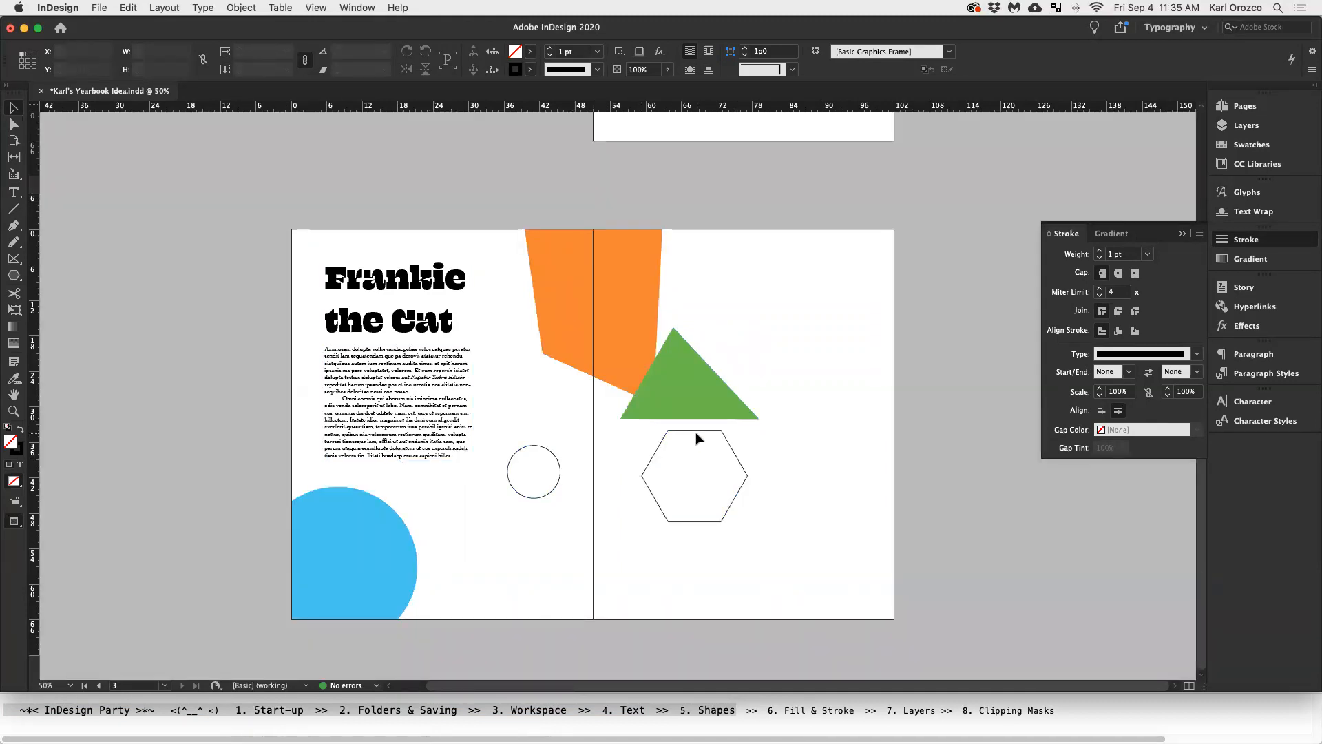
Delete the unfilled hexagon and the small unfilled circle from the spread
left_click(697, 437)
key("Delete")
left_click(558, 481)
key("Delete")
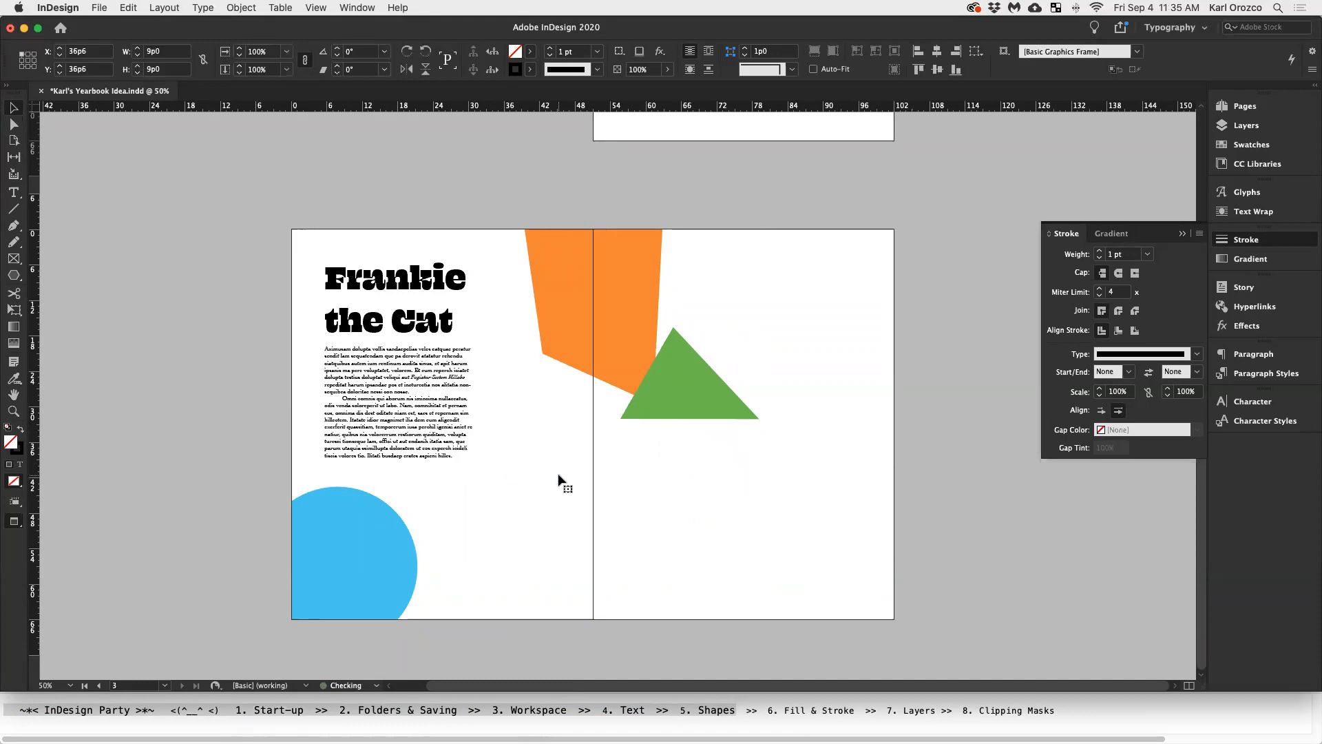
Switch to the TextEdit outline and highlight its text from the start through "6. Fill & Stroke"
left_click(868, 711)
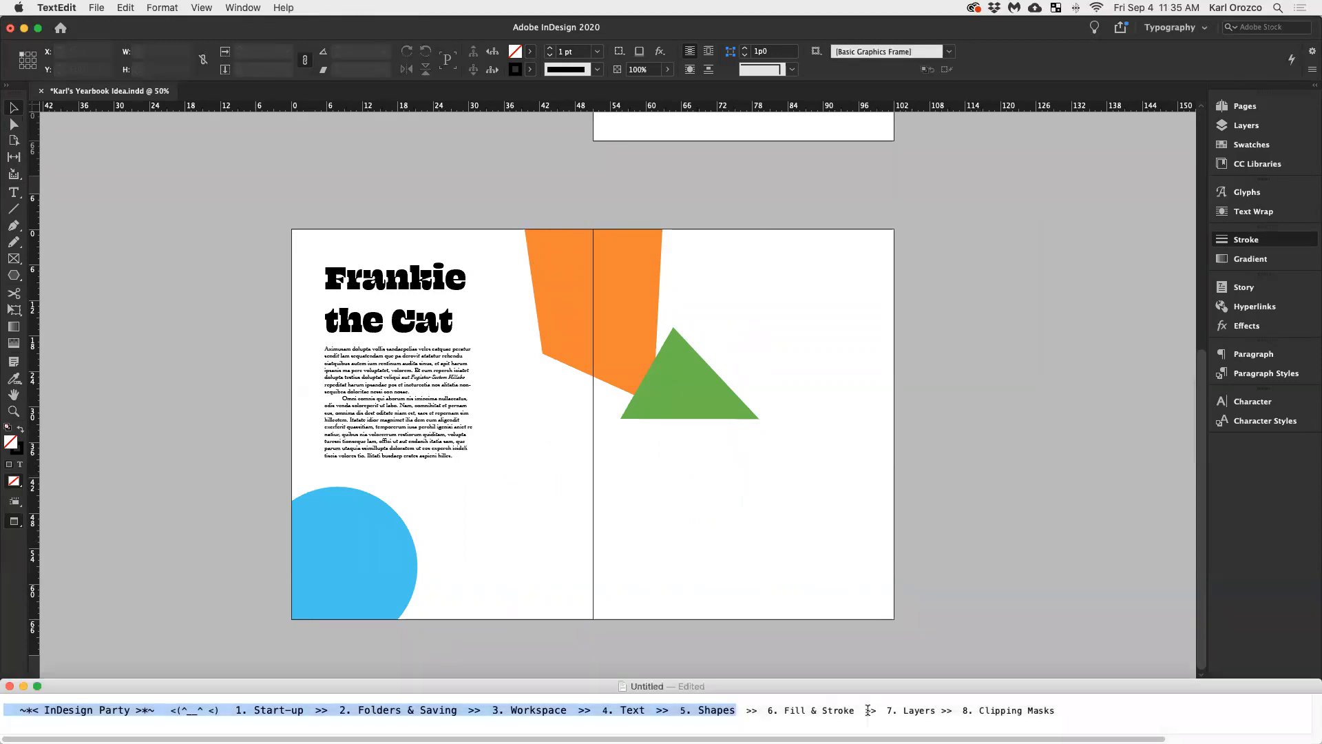
mouse_move(855, 711)
left_mouse_down()
mouse_move(13, 714)
mouse_move(820, 729)
mouse_move(853, 710)
left_mouse_up()
left_click(19, 713)
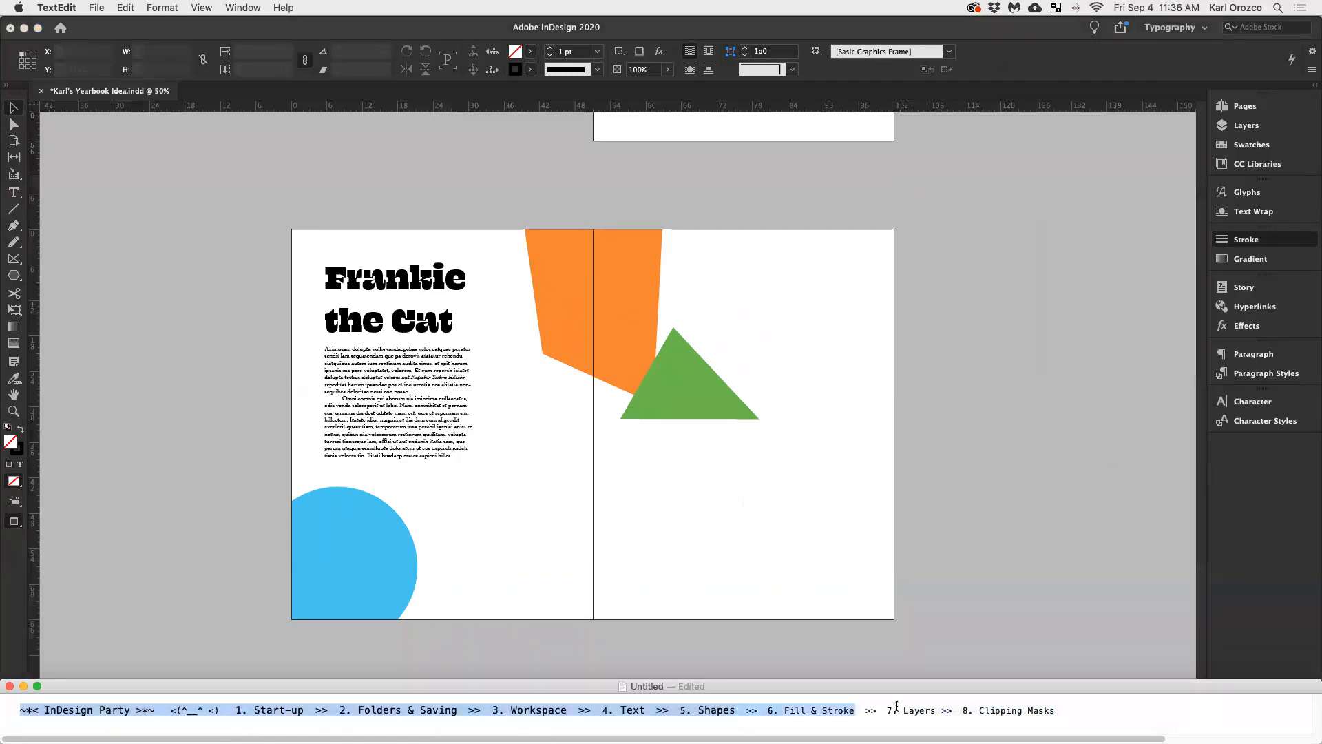
Insert "7. Photos! >>" before "7. Layers" in the outline, and switch back to InDesign in Normal screen mode
left_click(886, 710)
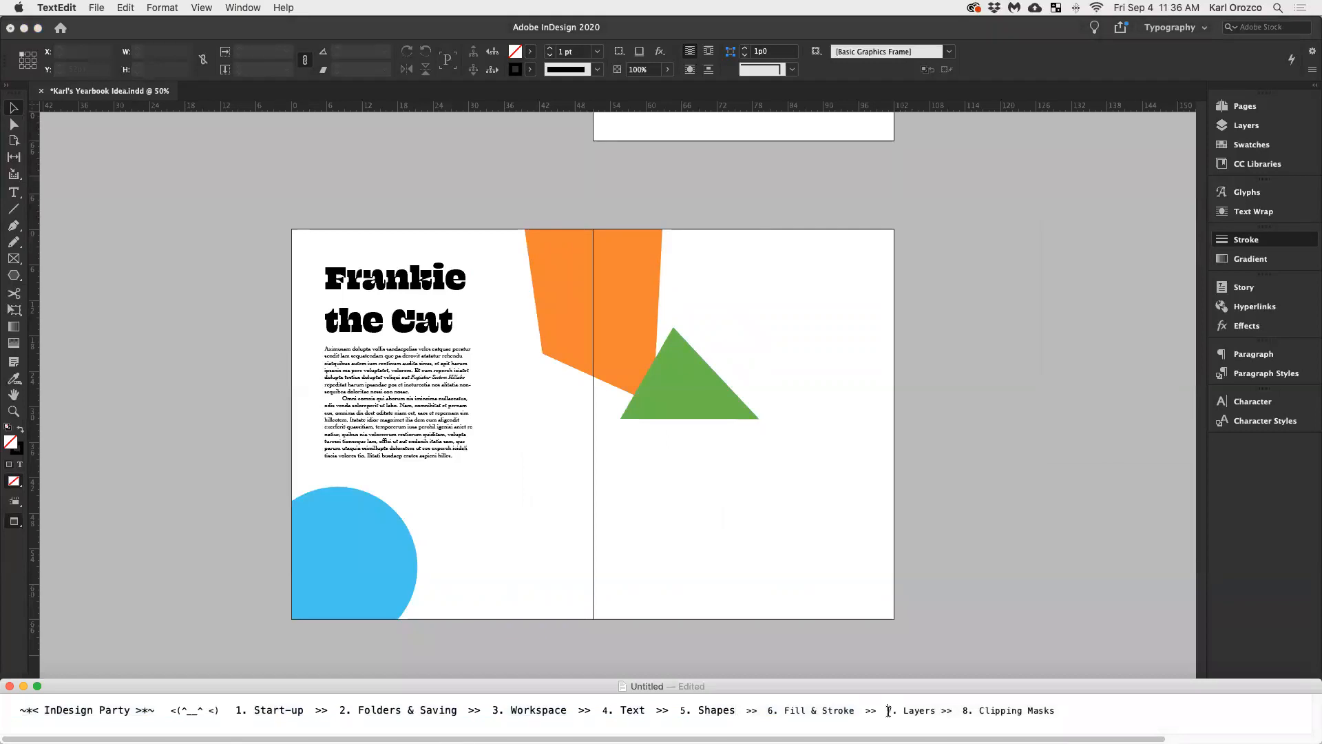
type("7. Photos! ")
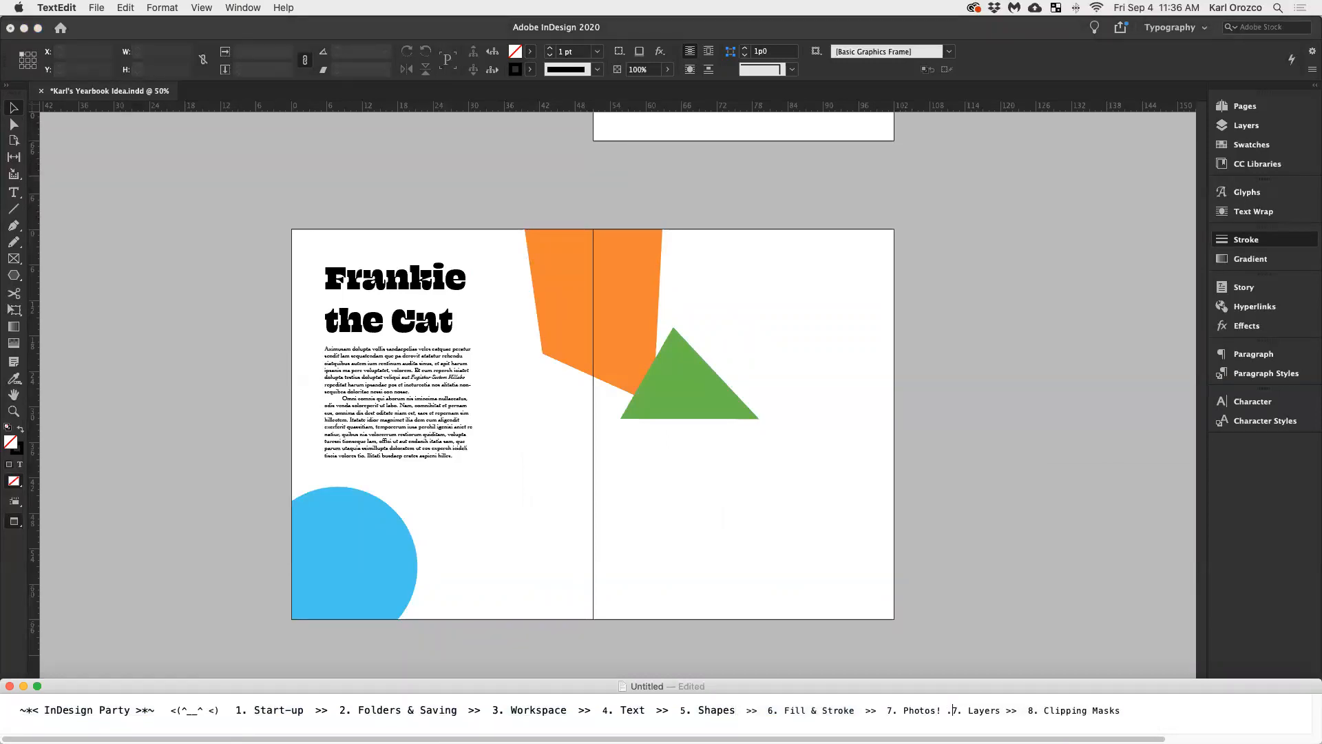
type(">>")
left_click_drag(283, 335, 133, 260)
key("w")
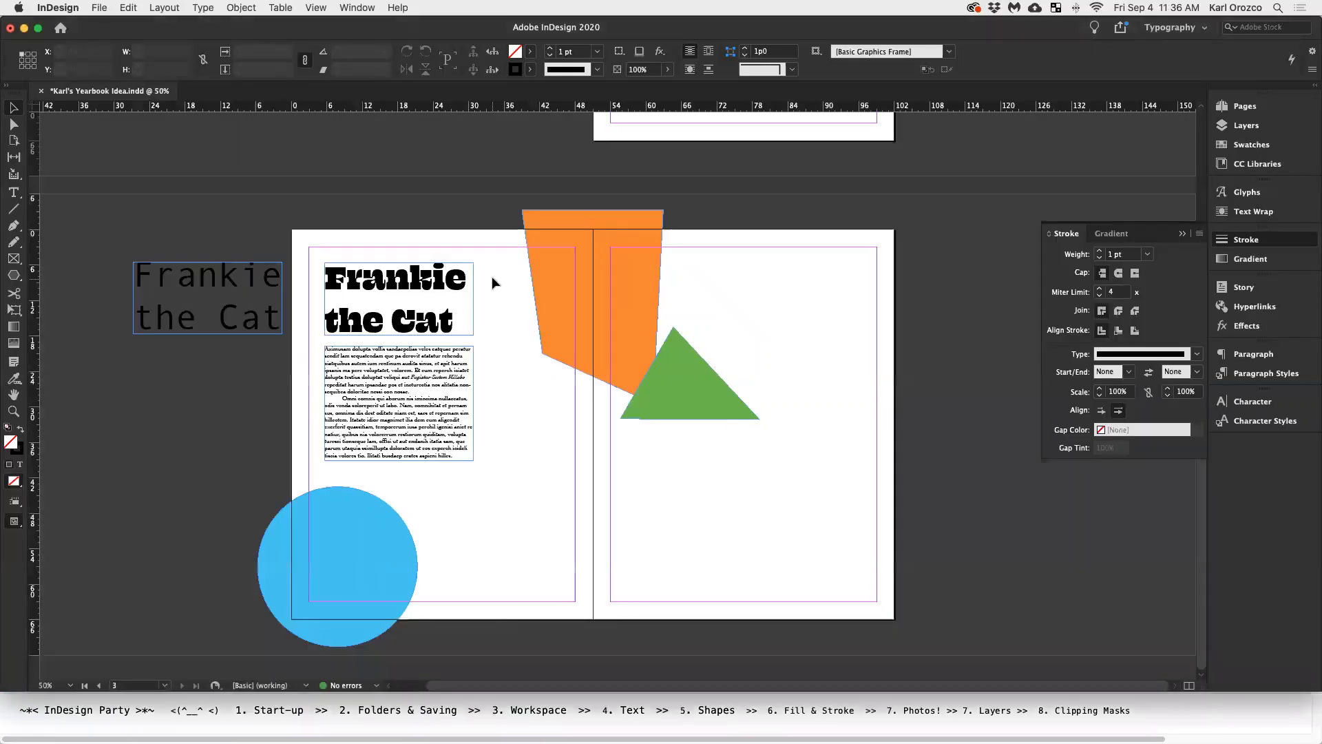
Switch to Finder and preview the photos in the Yearbook project's Assets folder one after another
mouse_move(384, 720)
left_click(190, 716)
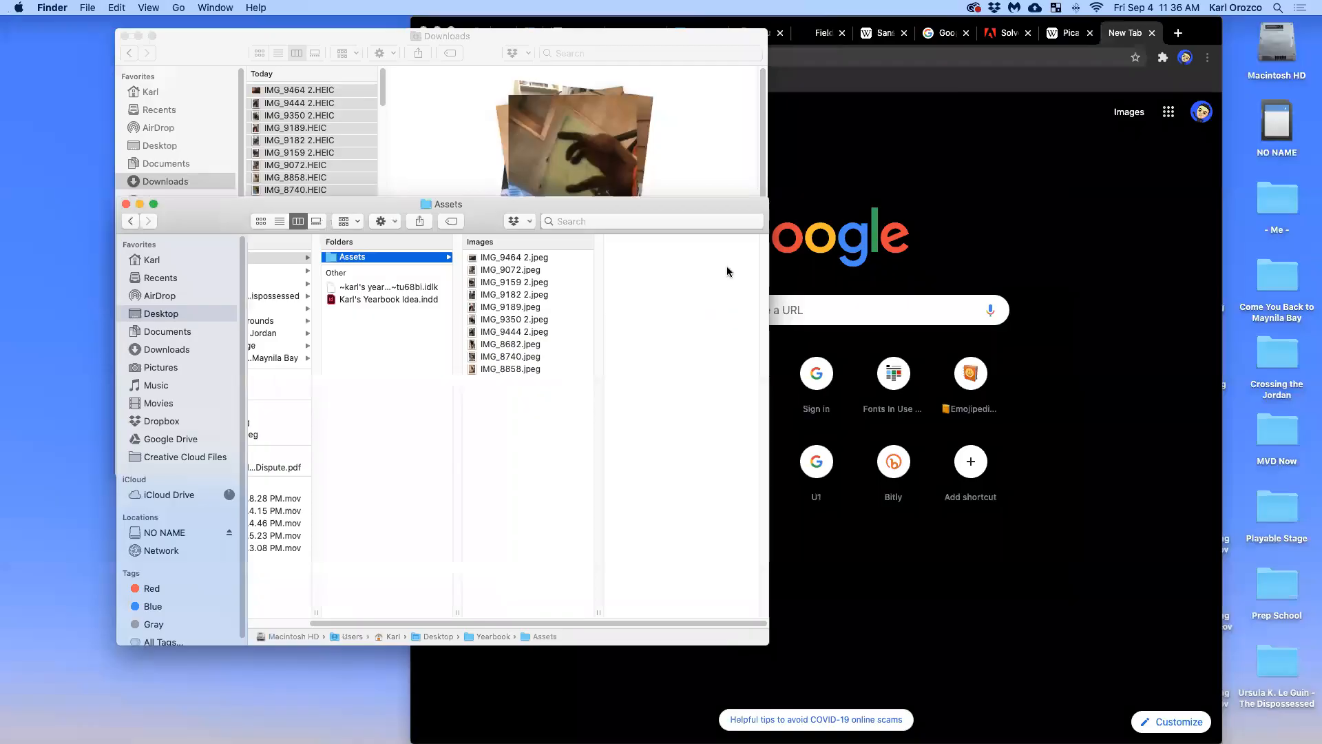
left_click(384, 299)
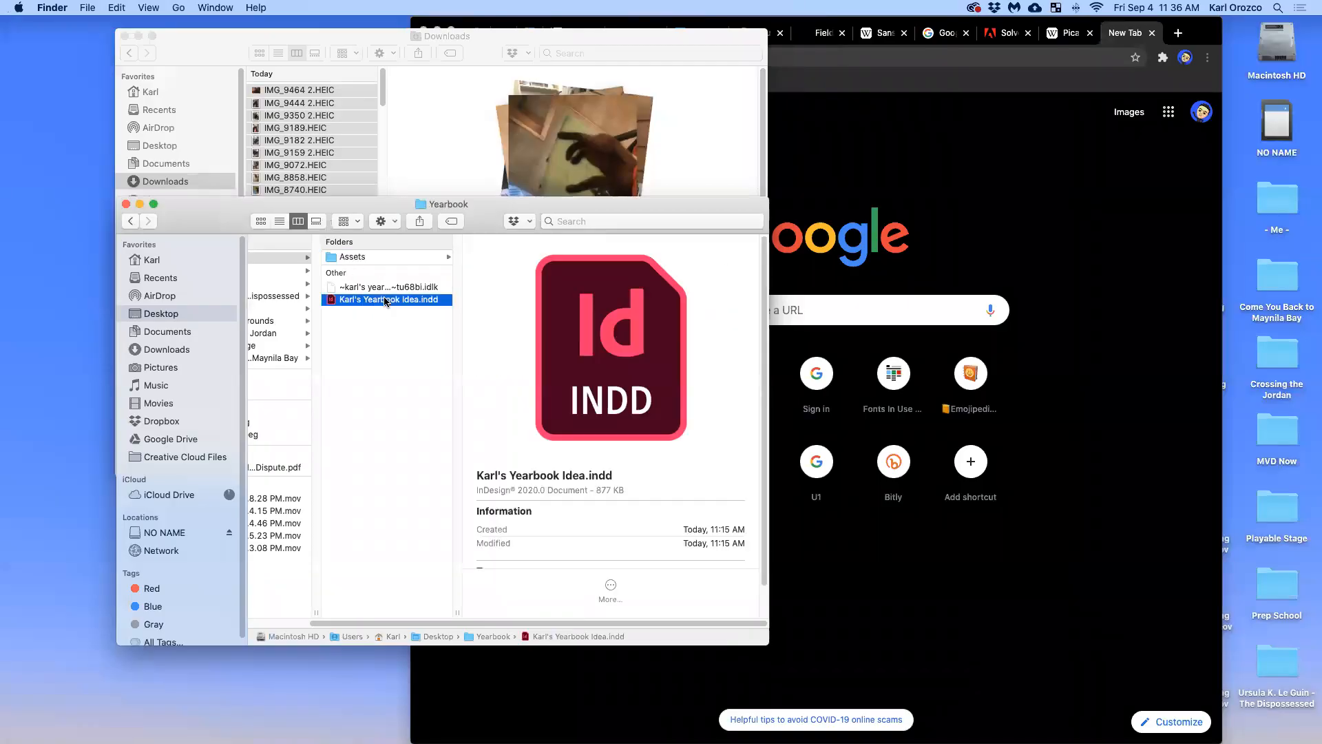
left_click(386, 258)
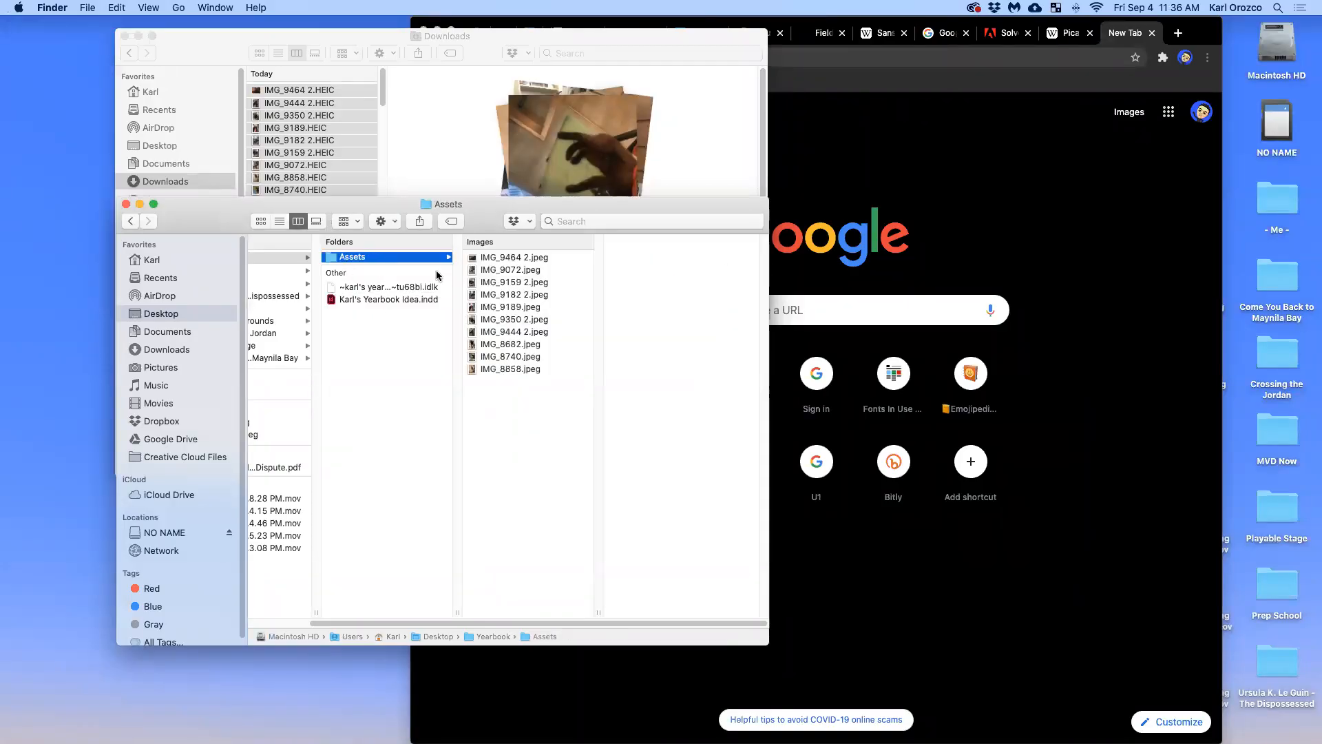
left_click(518, 258)
key("Down")
key("Down")
key("Down")
key("Down")
key("Down")
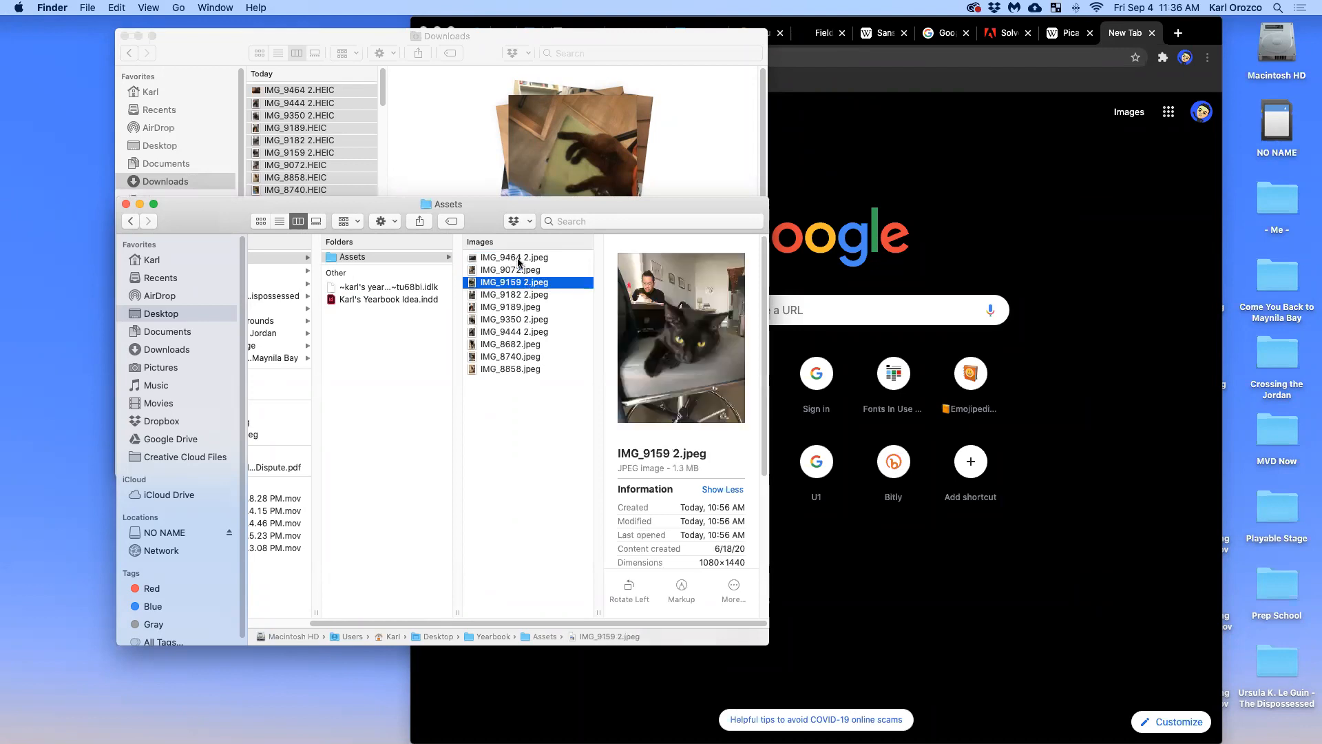
key("Down")
key("Down")
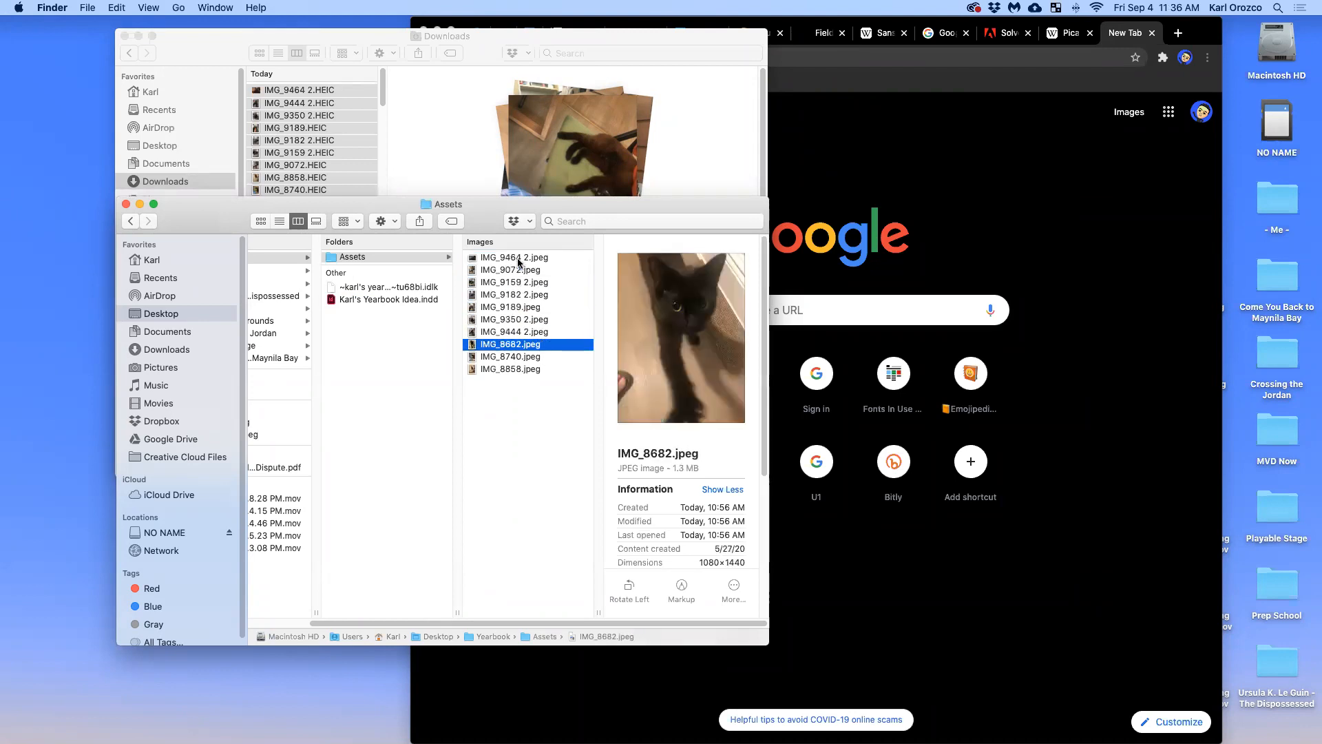
Return to InDesign, start the Place command, and open the Assets folder
key("ctrl+Right")
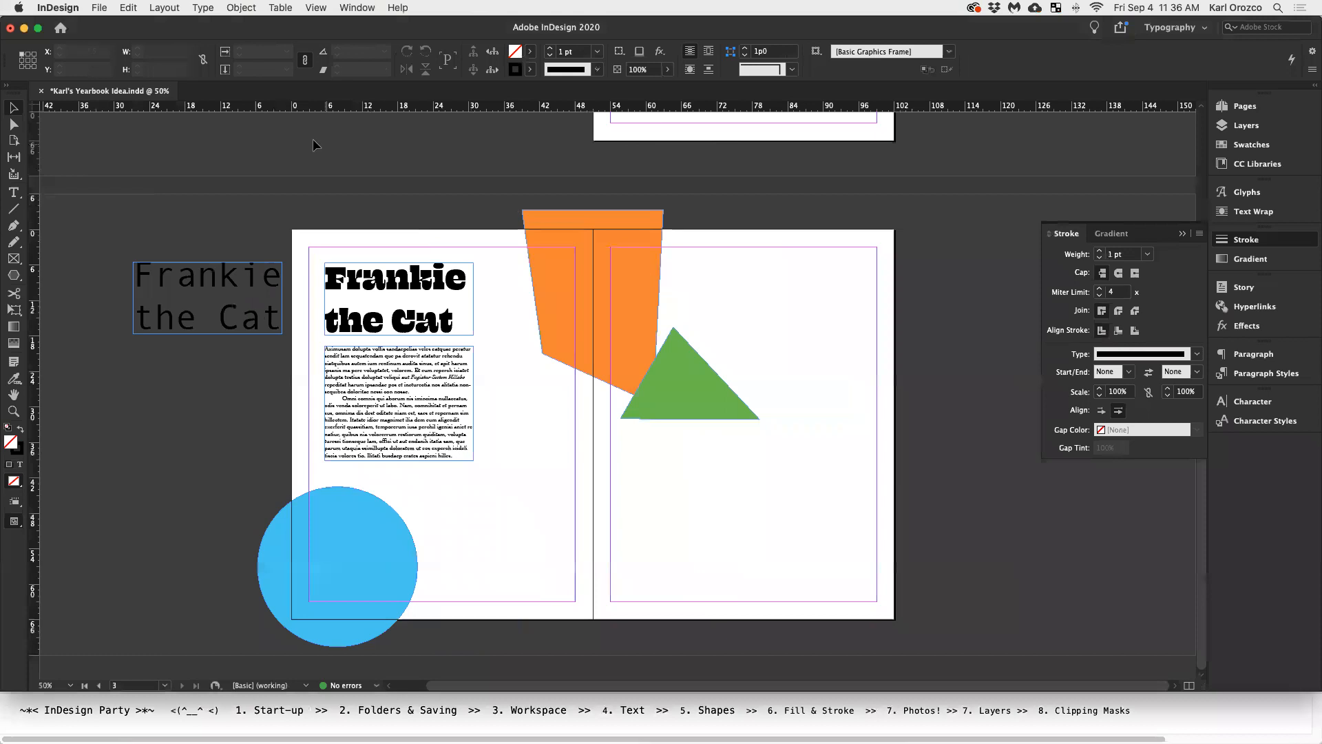
left_click(95, 8)
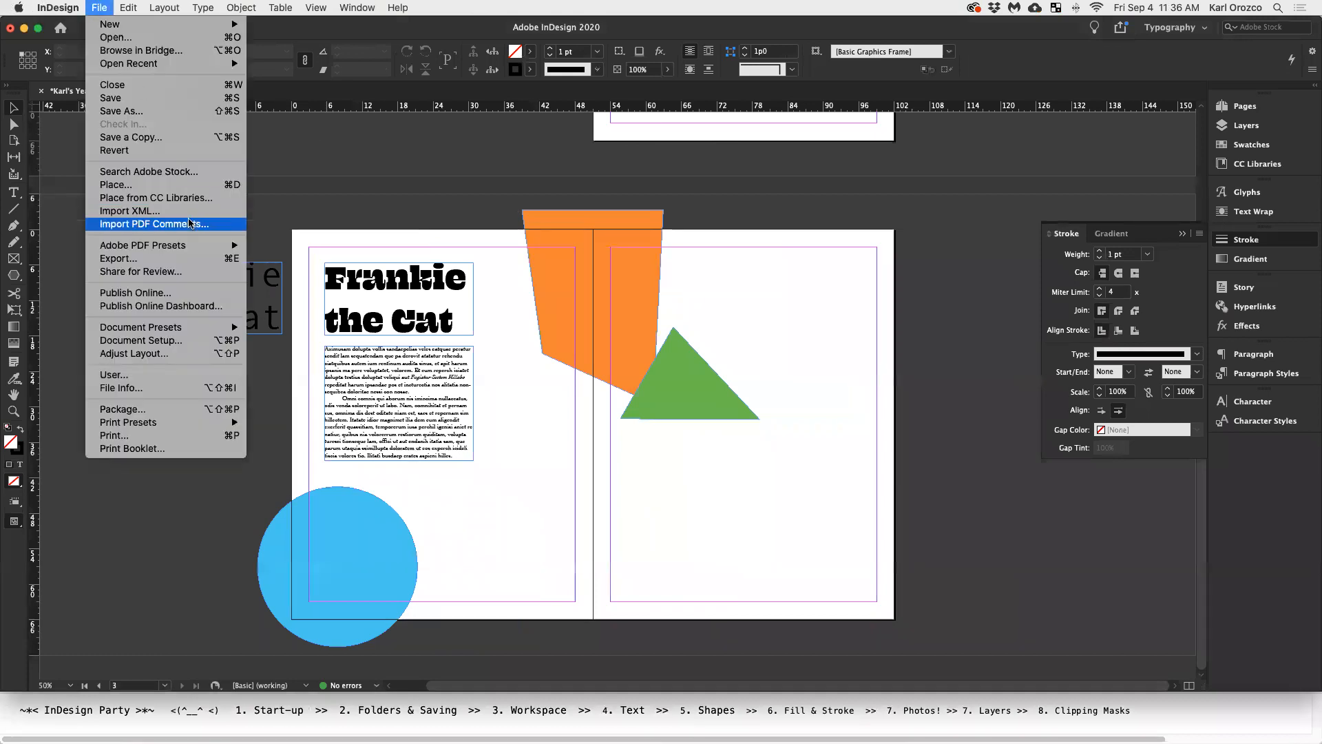
left_click(135, 185)
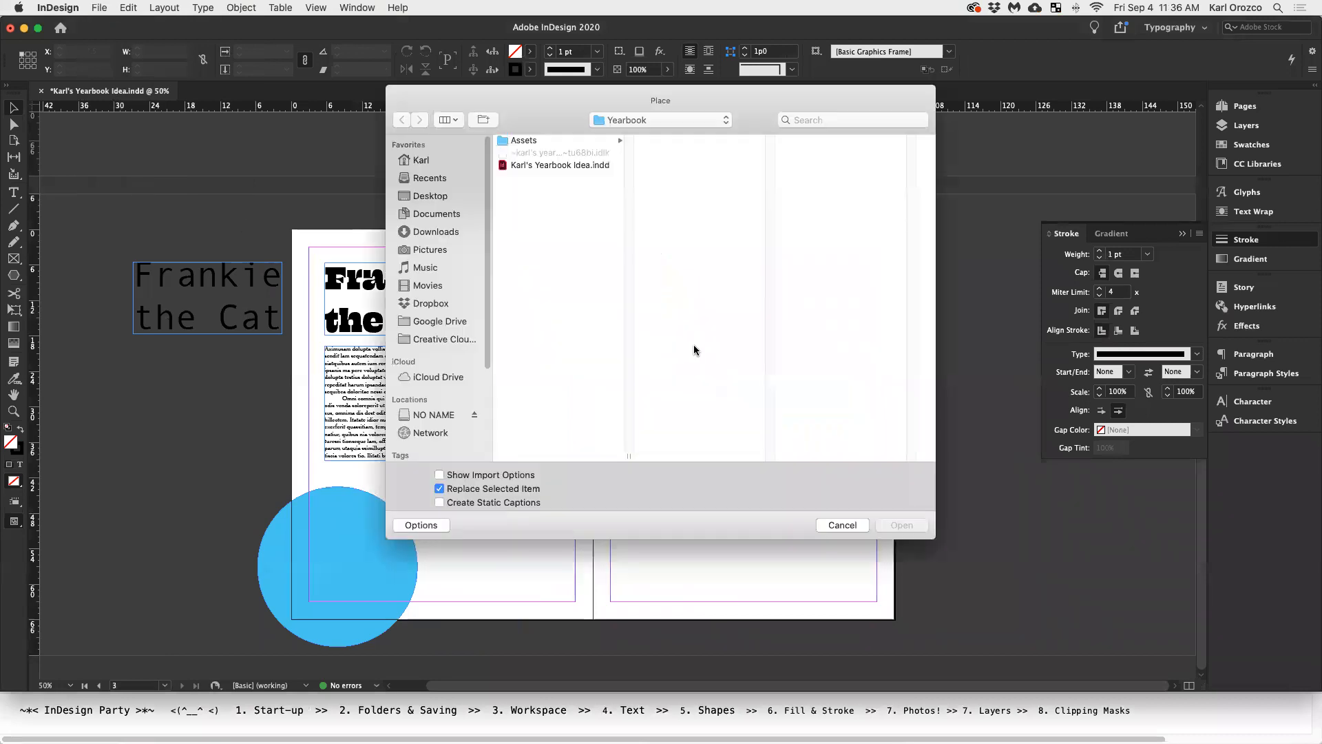
left_click(553, 141)
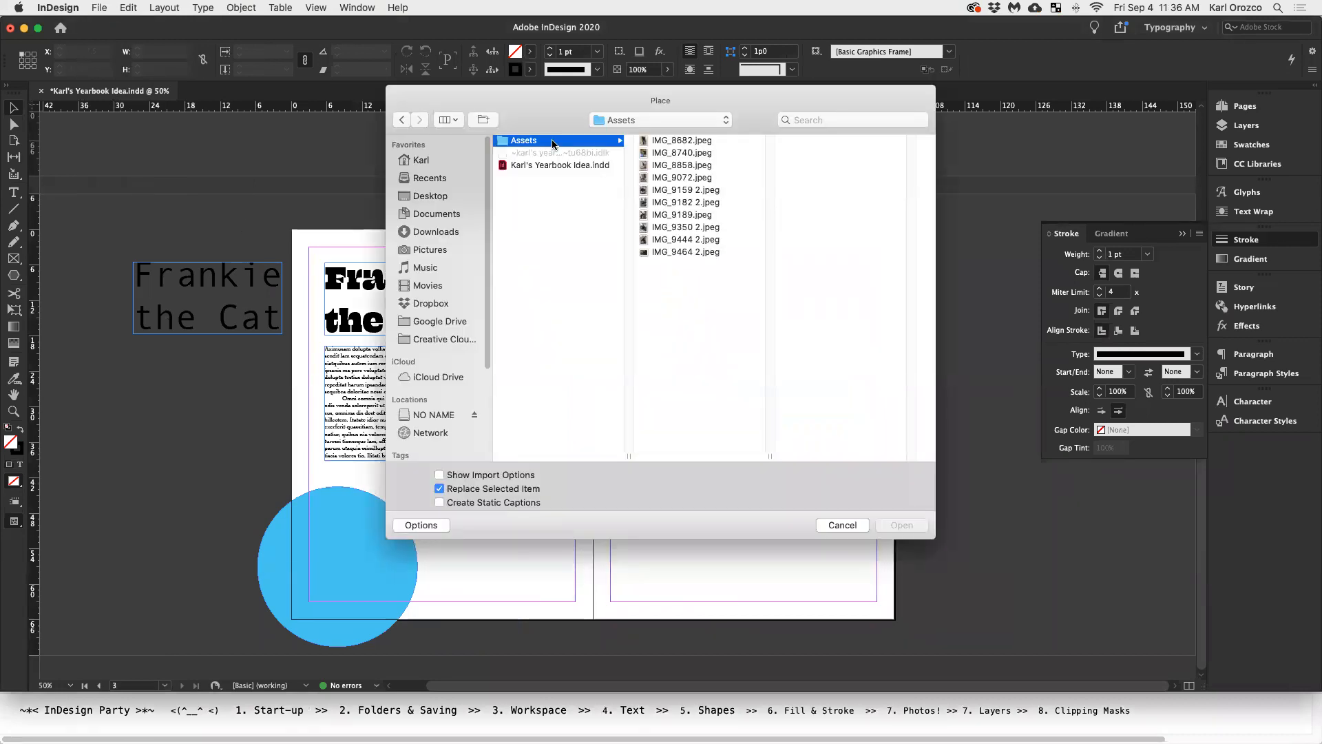
Browse the cat photos in the Assets folder and load IMG_8740.jpeg for placement
left_click(658, 166)
key("Down")
key("Down")
key("Down")
key("Down")
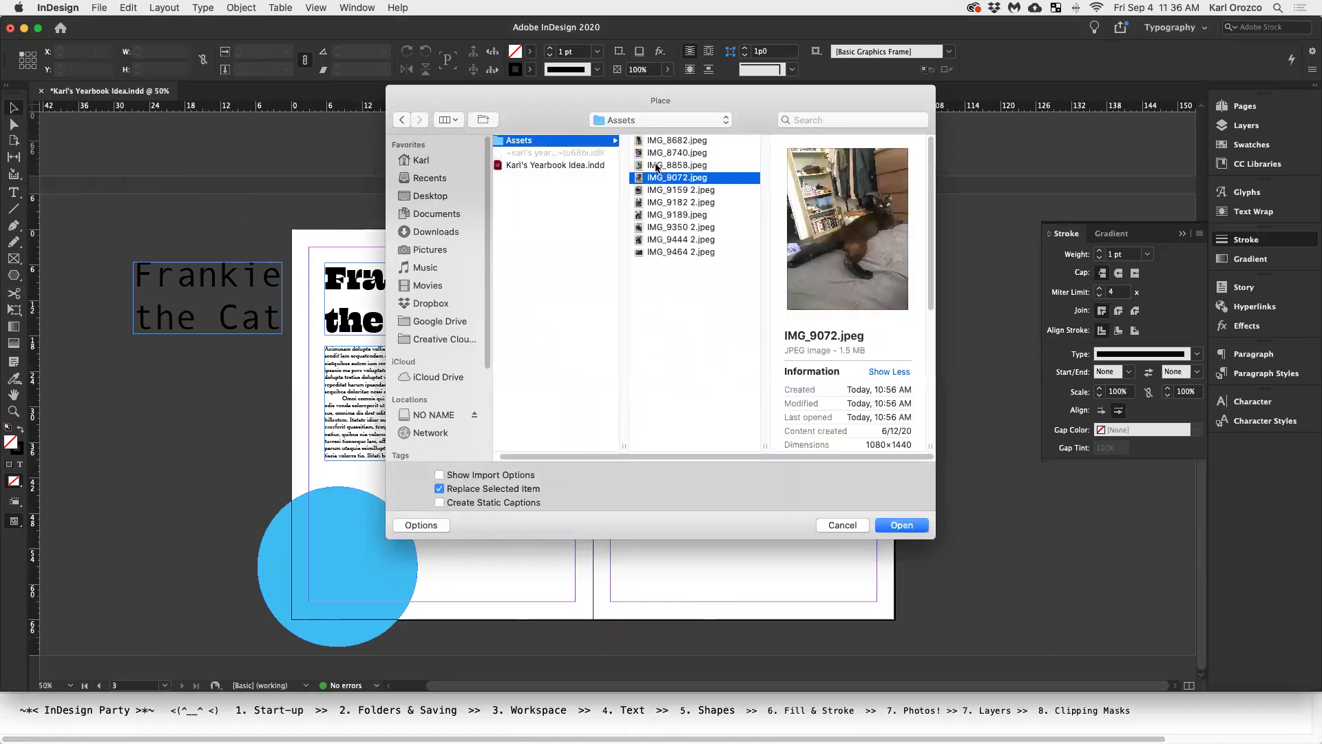
key("Down")
key("Down")
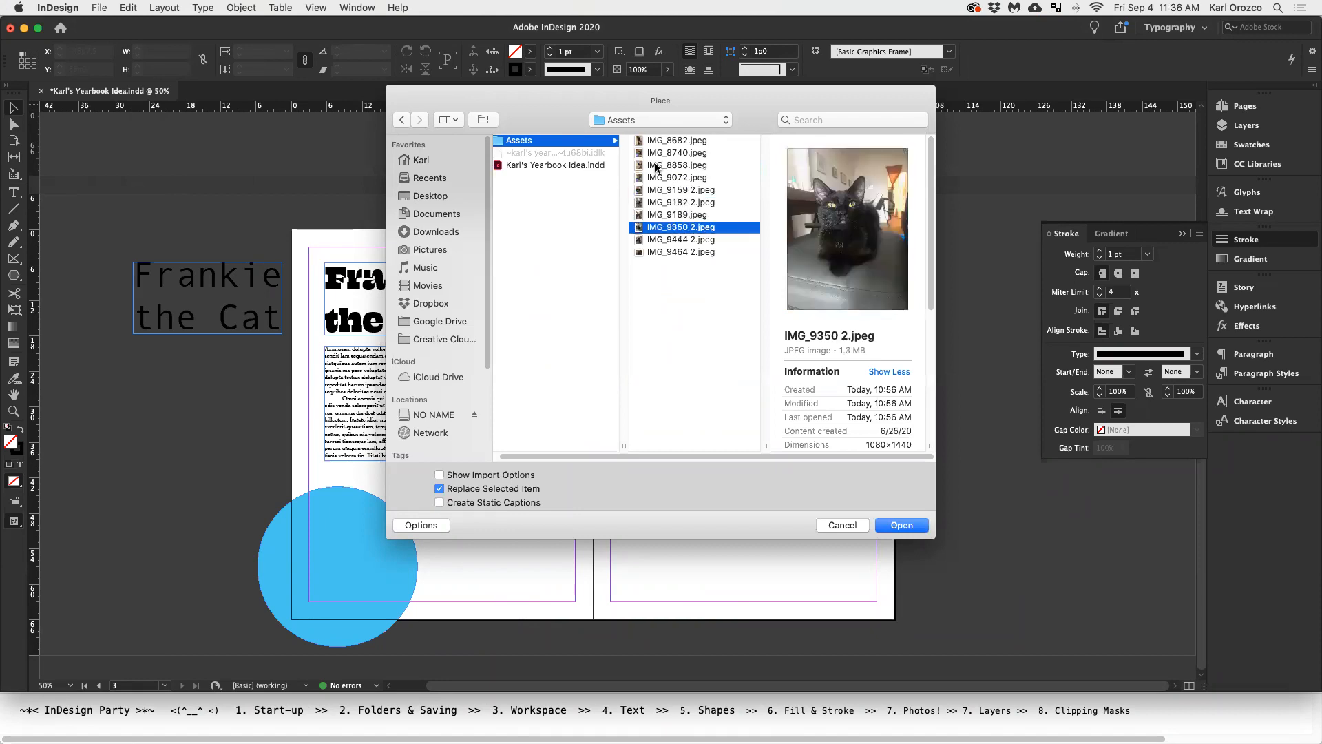
key("Down")
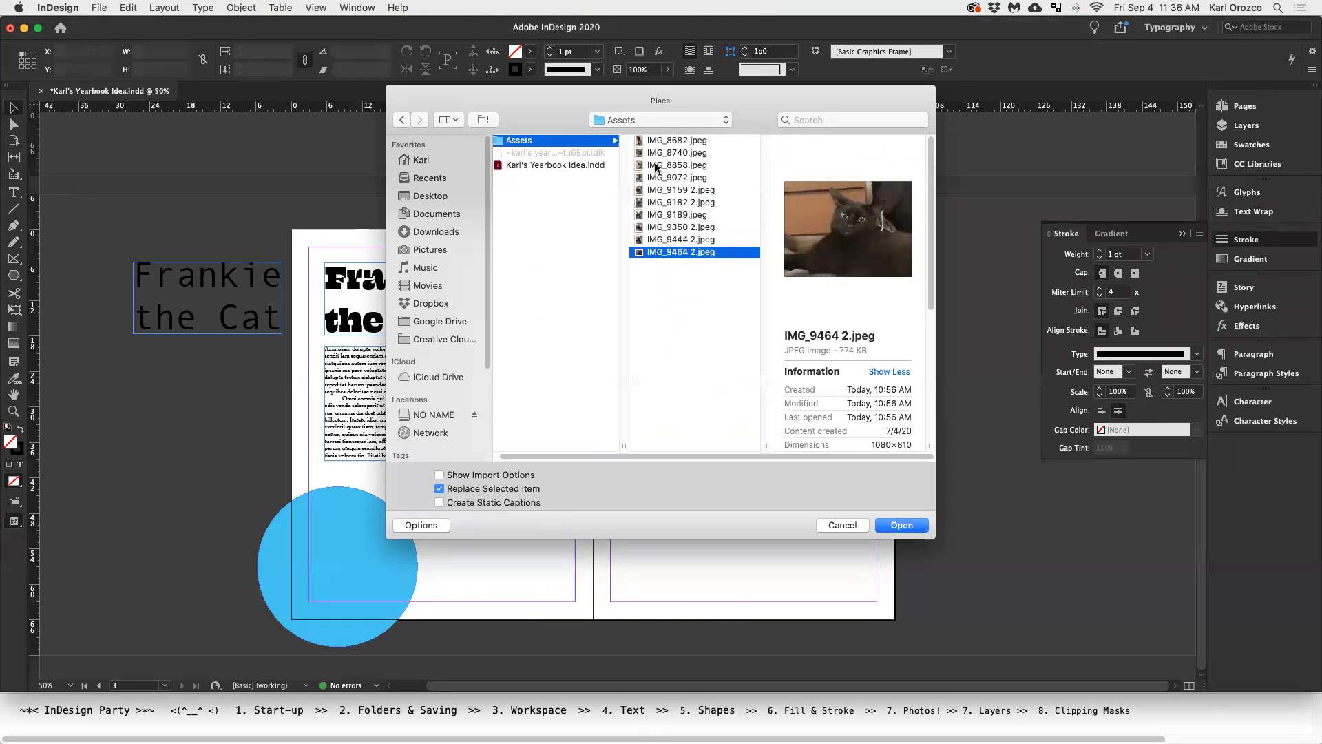
key("Up")
key("Up")
key("Up")
key("Up")
key("Up")
key("Up")
key("Up")
key("Up")
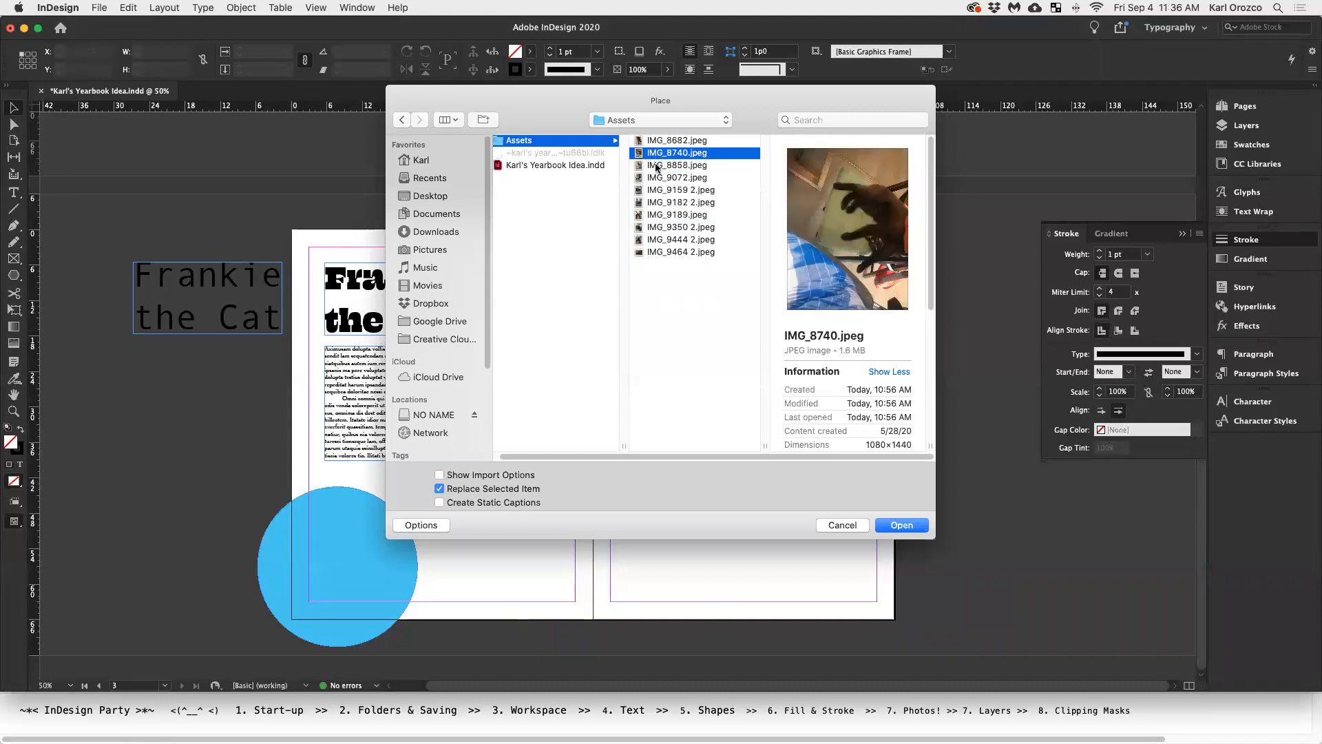
left_click(899, 525)
left_click(902, 526)
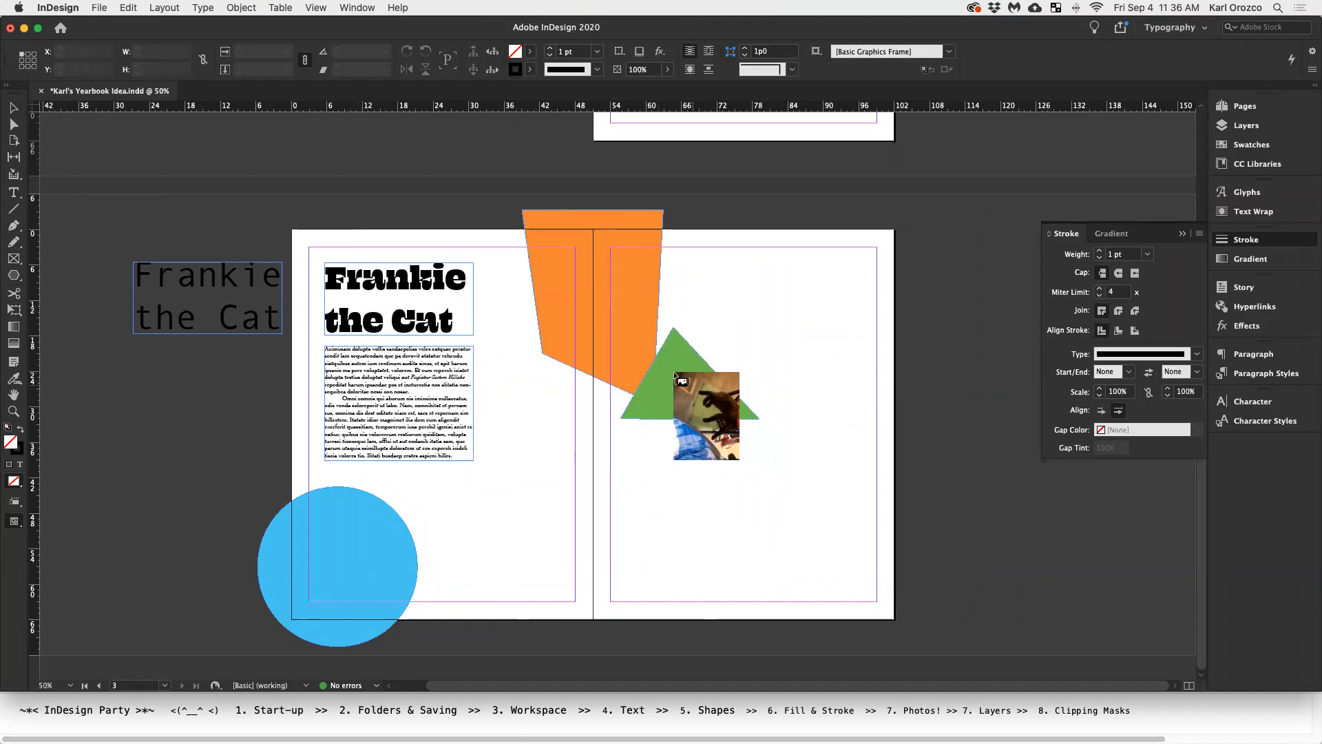
Place the loaded photo on the lower part of the right-hand page at about 27p0 by 36p0, overlapping the green triangle
left_click_drag(670, 373, 858, 585)
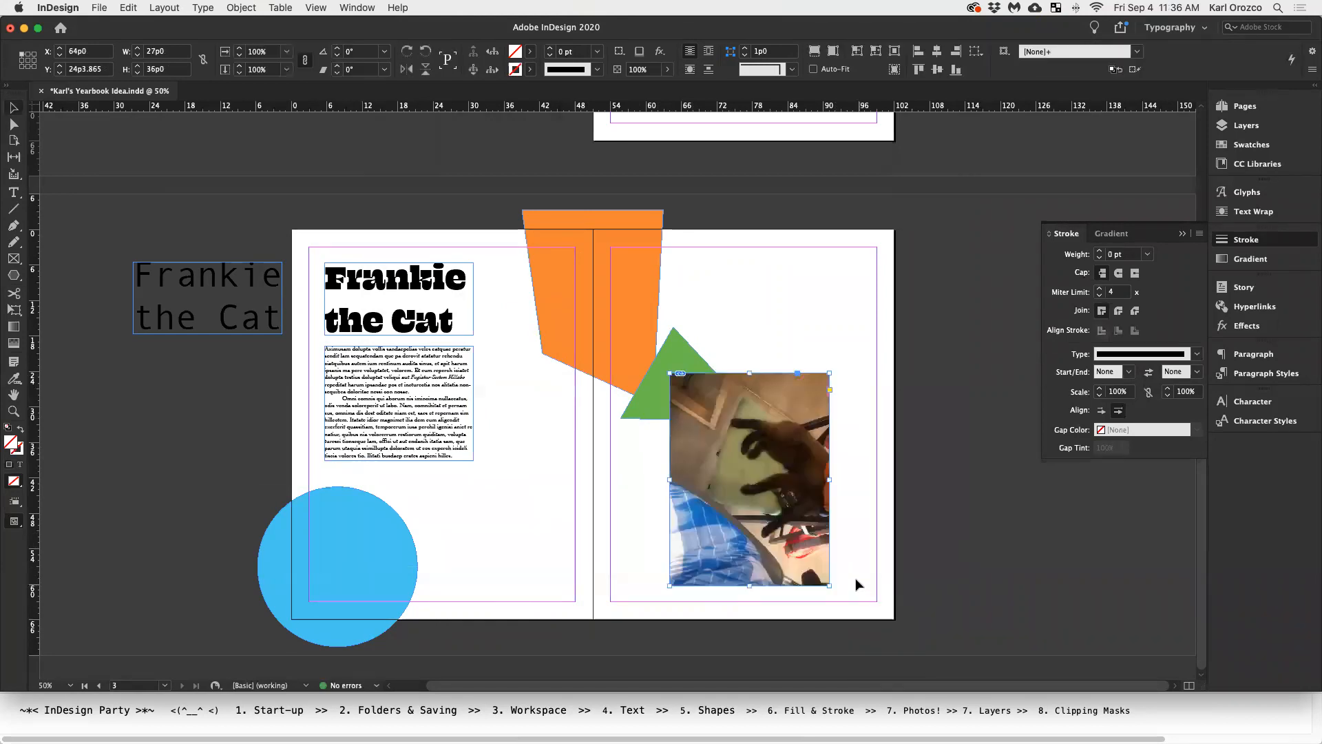
key("super+equal")
key("super+equal")
key("super+equal")
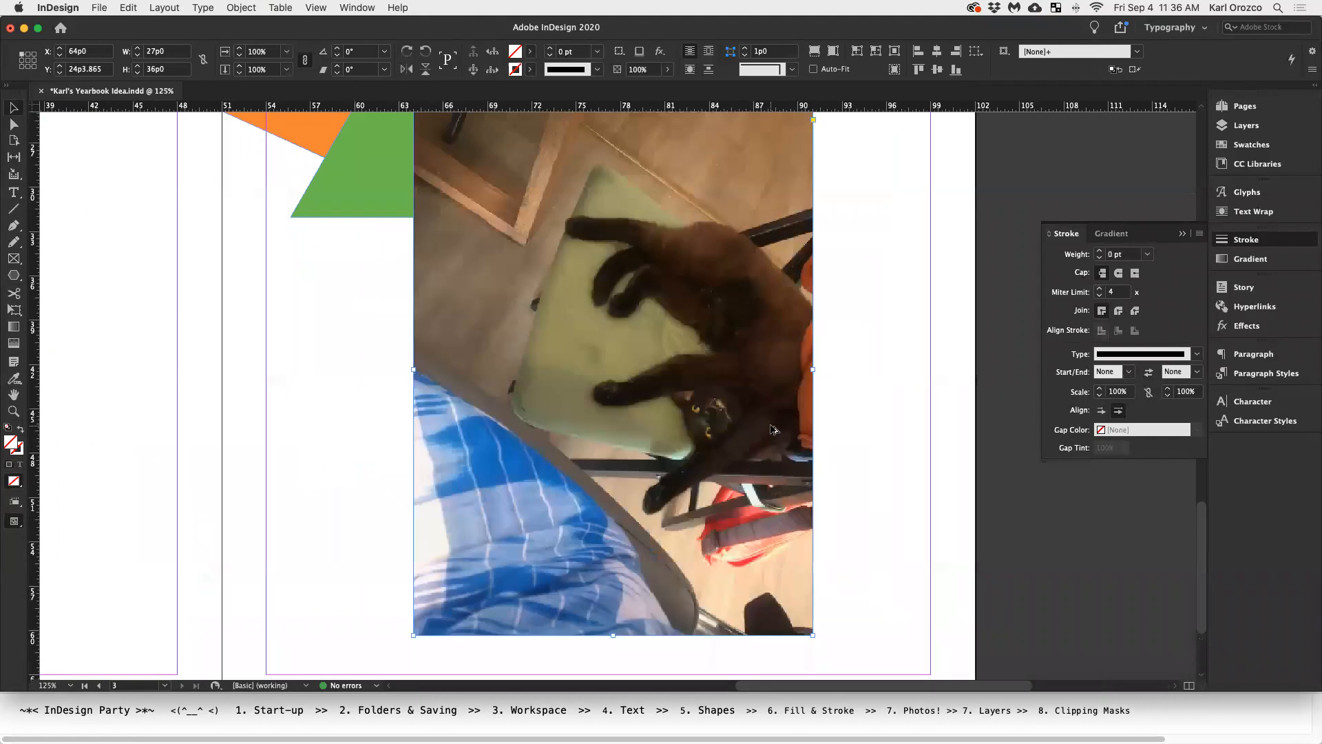
key("super+equal")
key("super+minus")
key("super+minus")
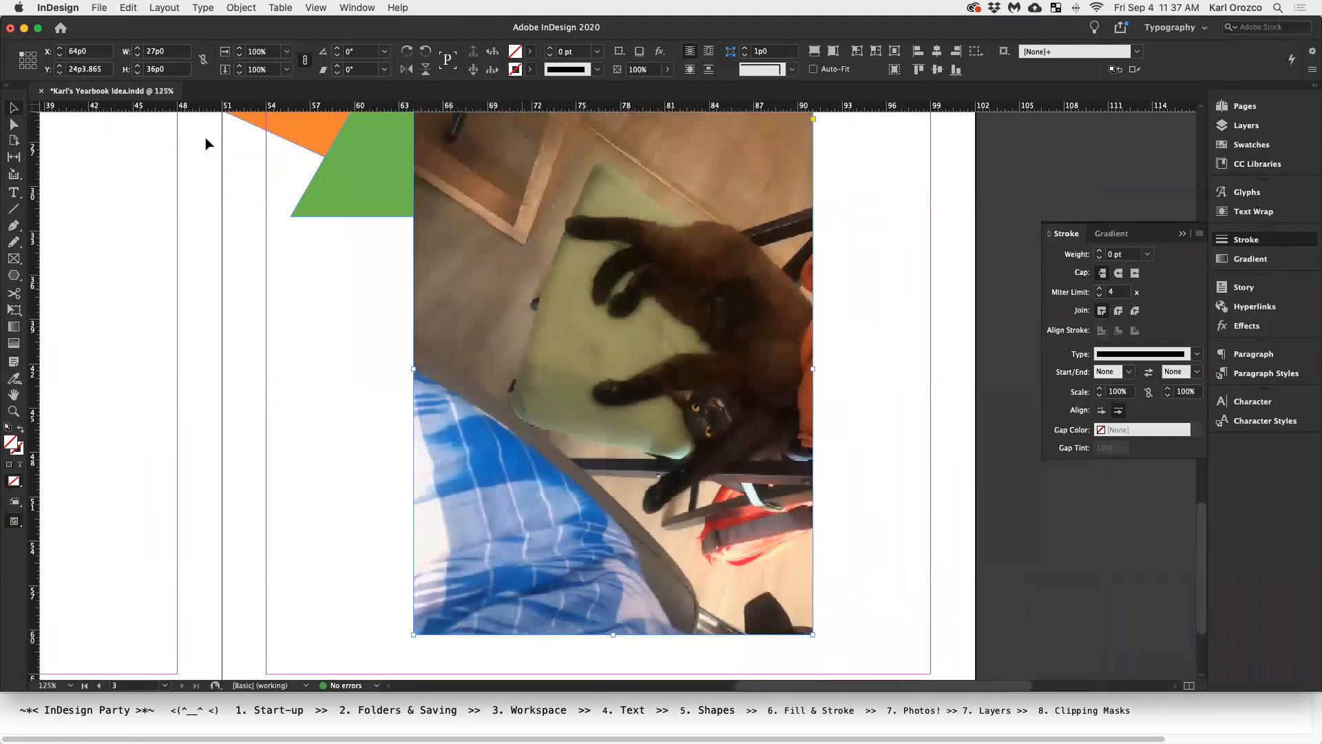
Move the placed cat photo so it overhangs the right-hand page's lower outer corner, and shift the green triangle slightly upward
key("super+minus")
key("super+minus")
left_click_drag(604, 311, 724, 369)
left_click(806, 360)
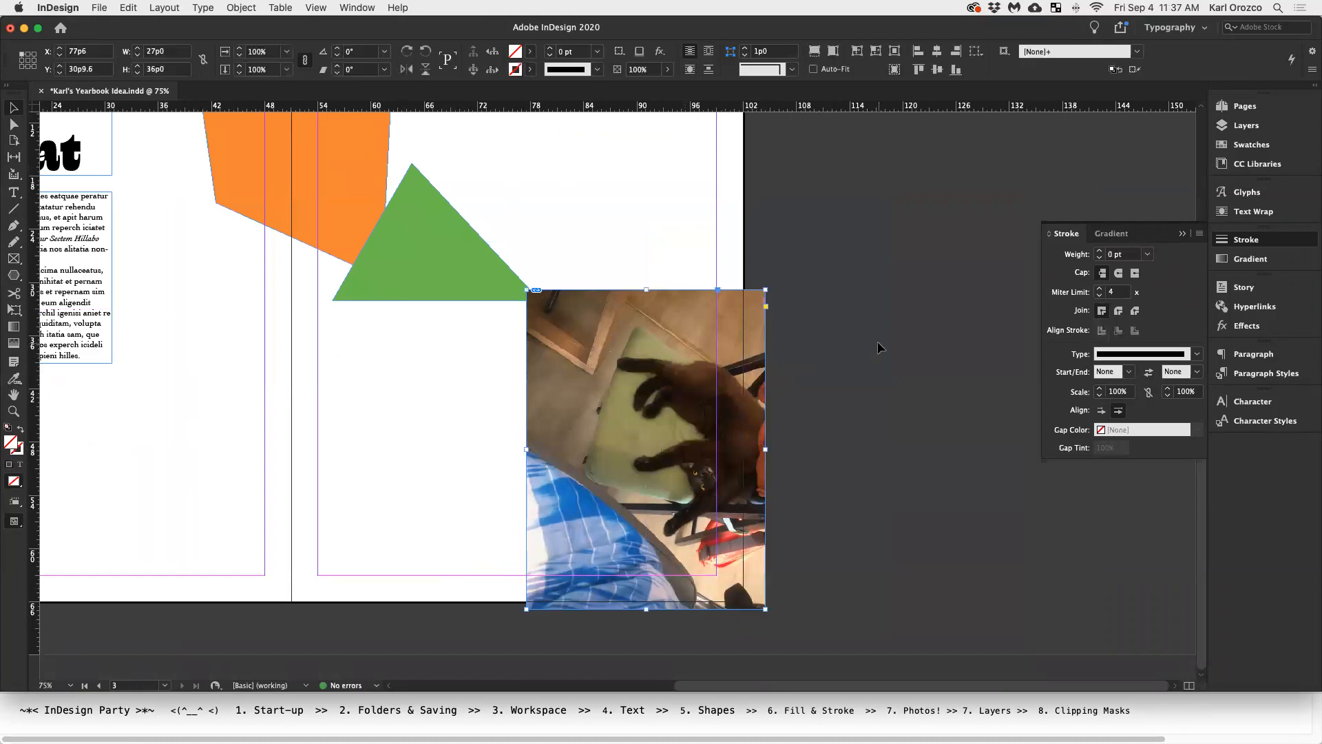
left_click_drag(452, 267, 466, 221)
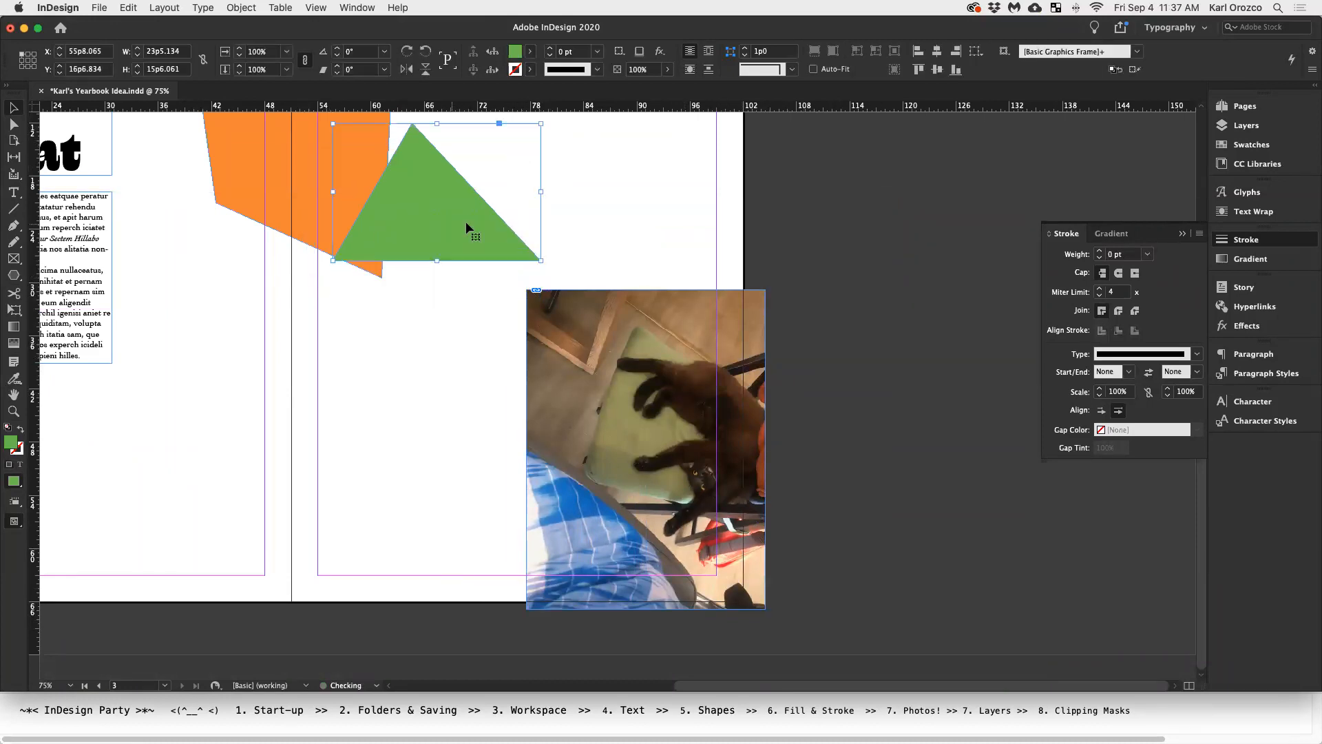
left_click(360, 406)
Start the Place command, browse the cat photos in the Assets folder, and load IMG_9444 2.jpeg for placement
left_click(104, 7)
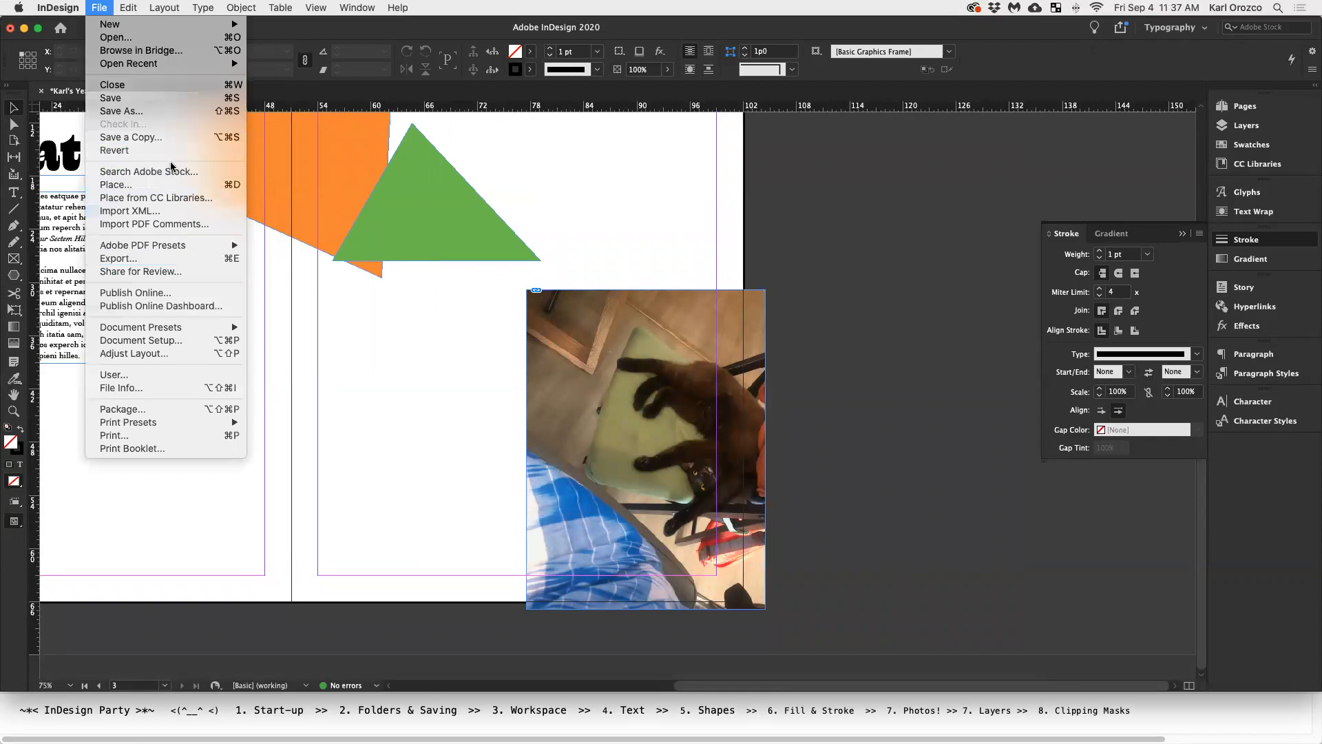
left_click(178, 186)
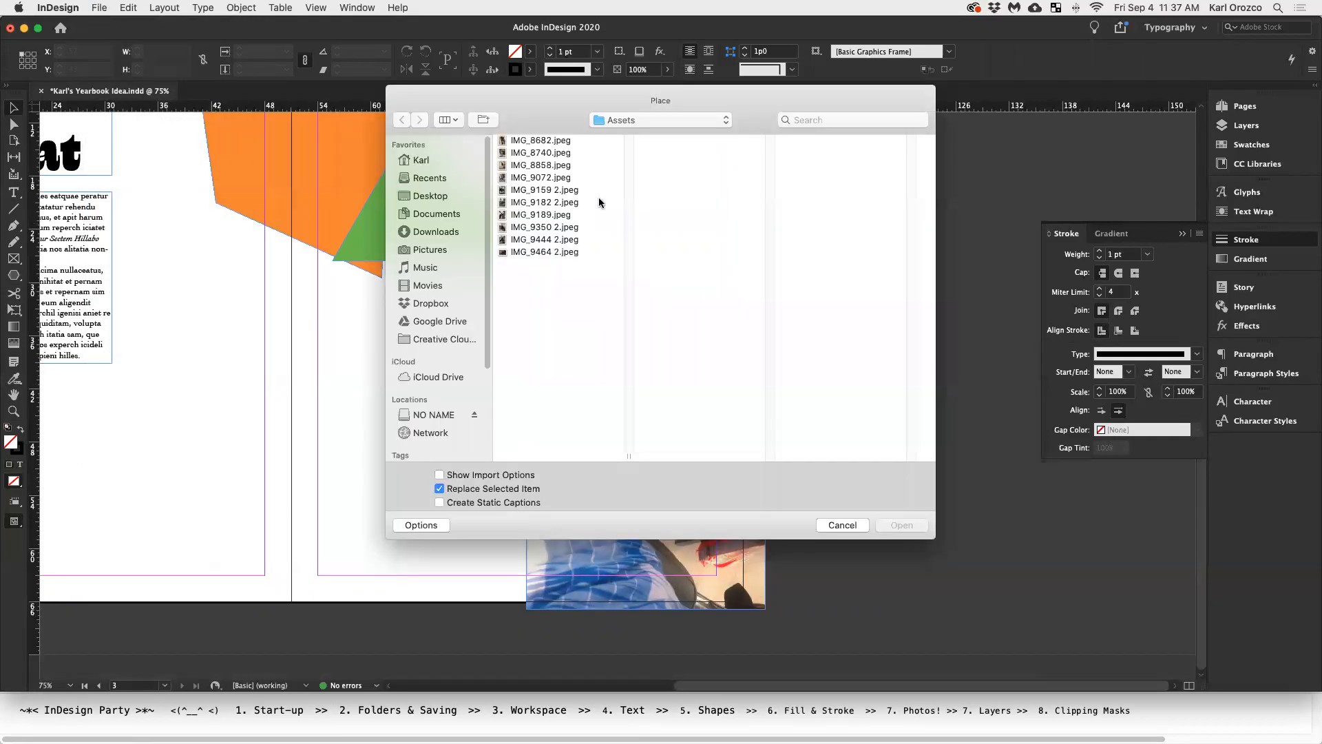
left_click(529, 203)
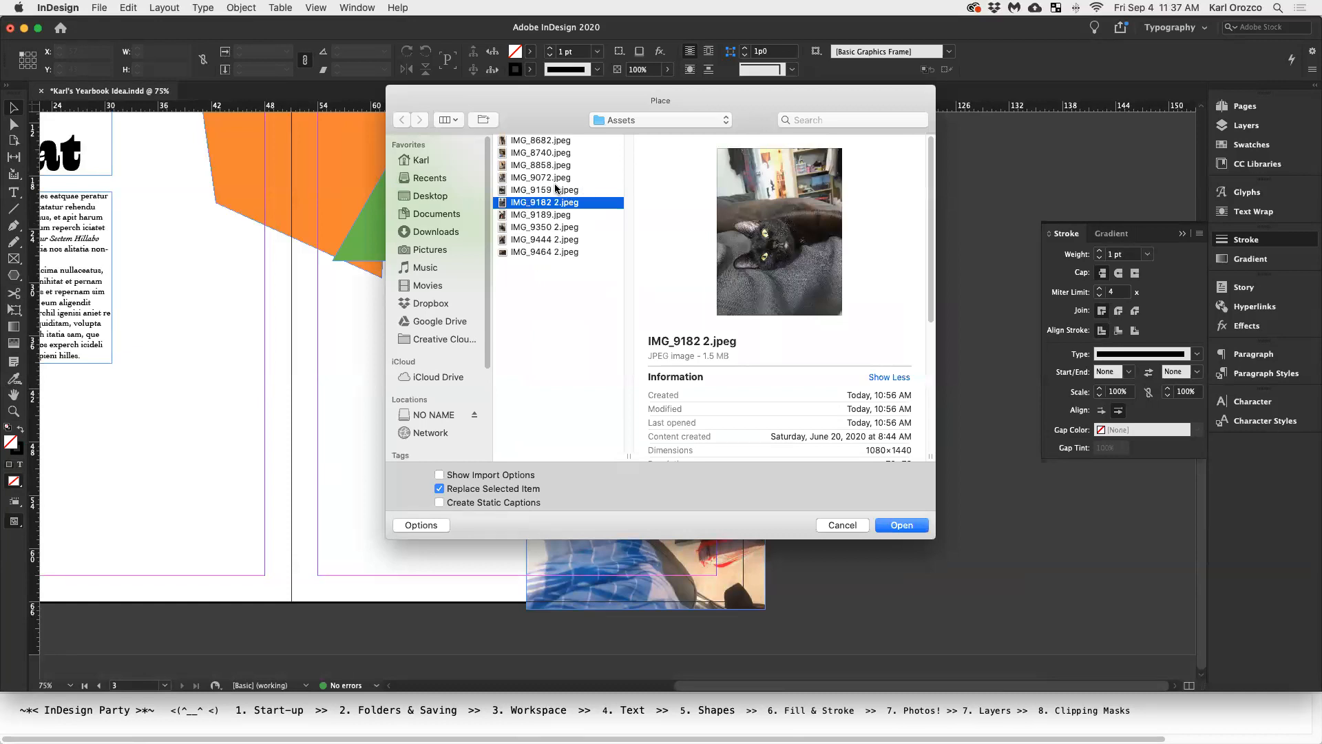
left_click(551, 178)
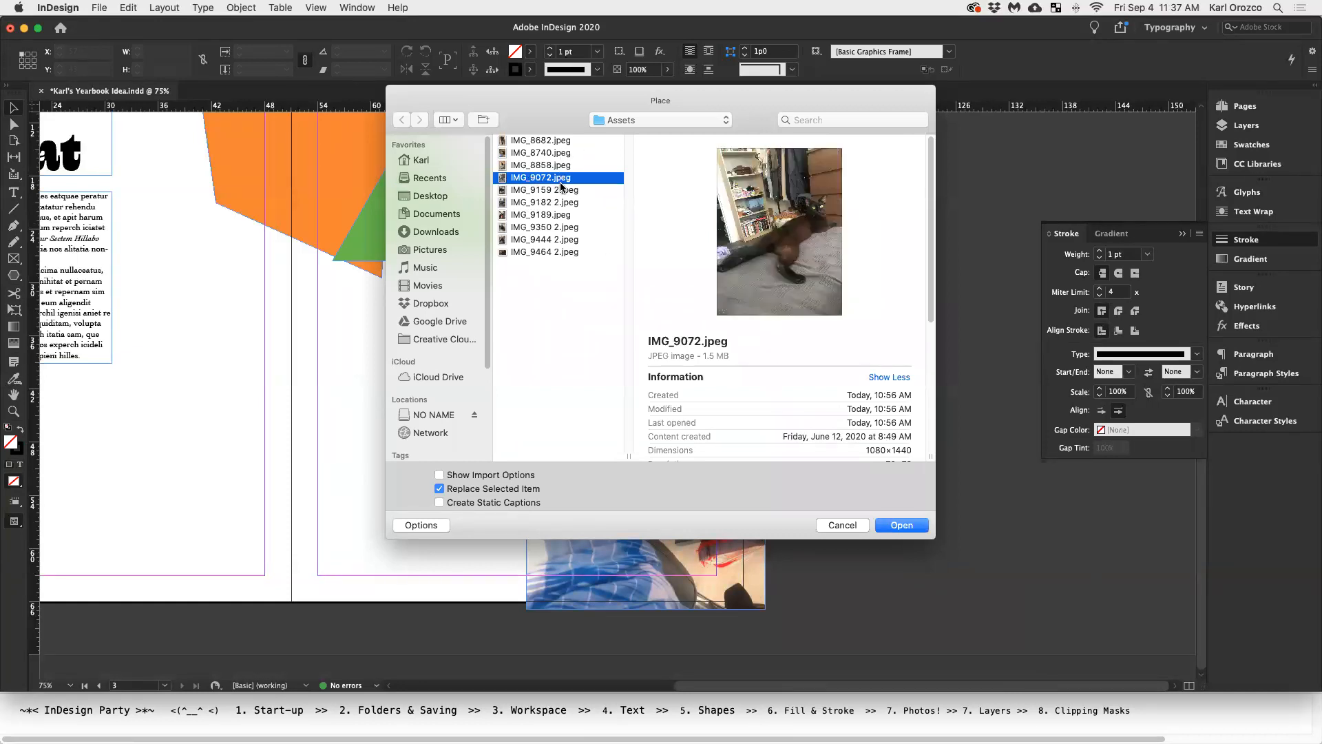
left_click(557, 166)
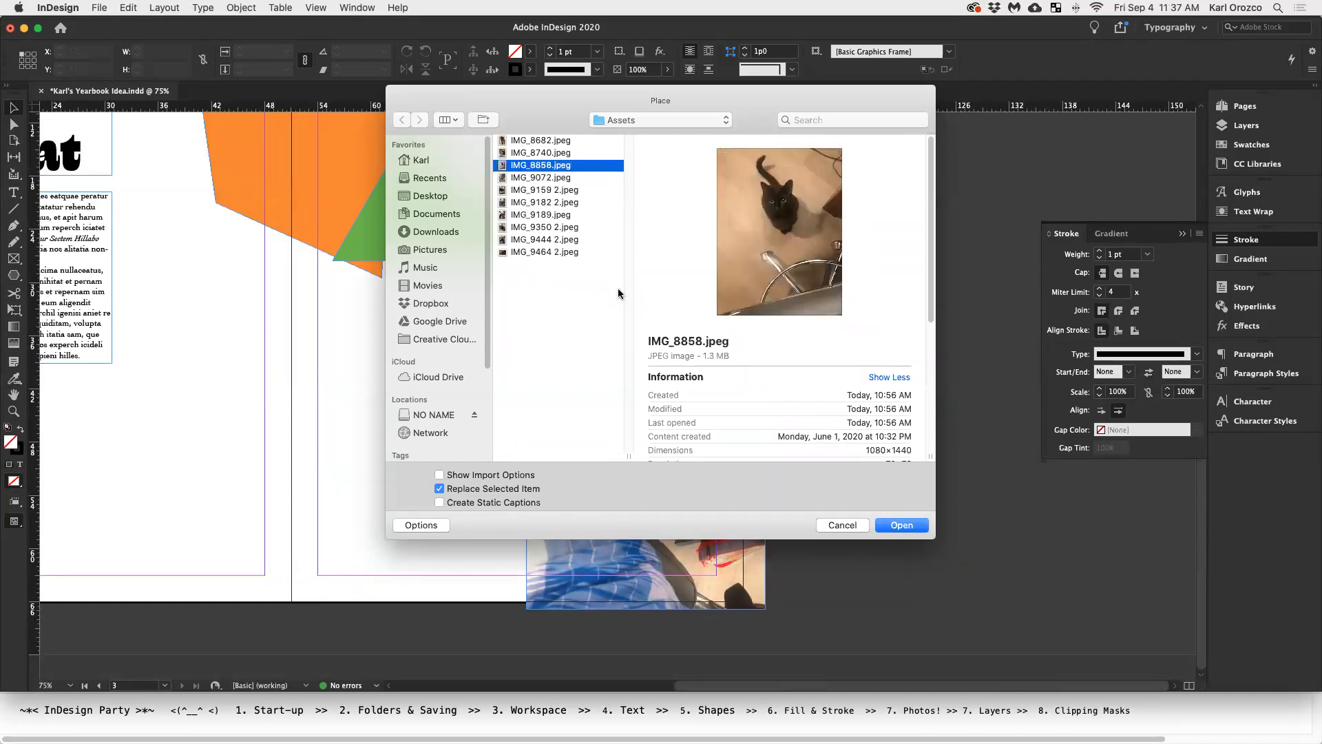
left_click(565, 240)
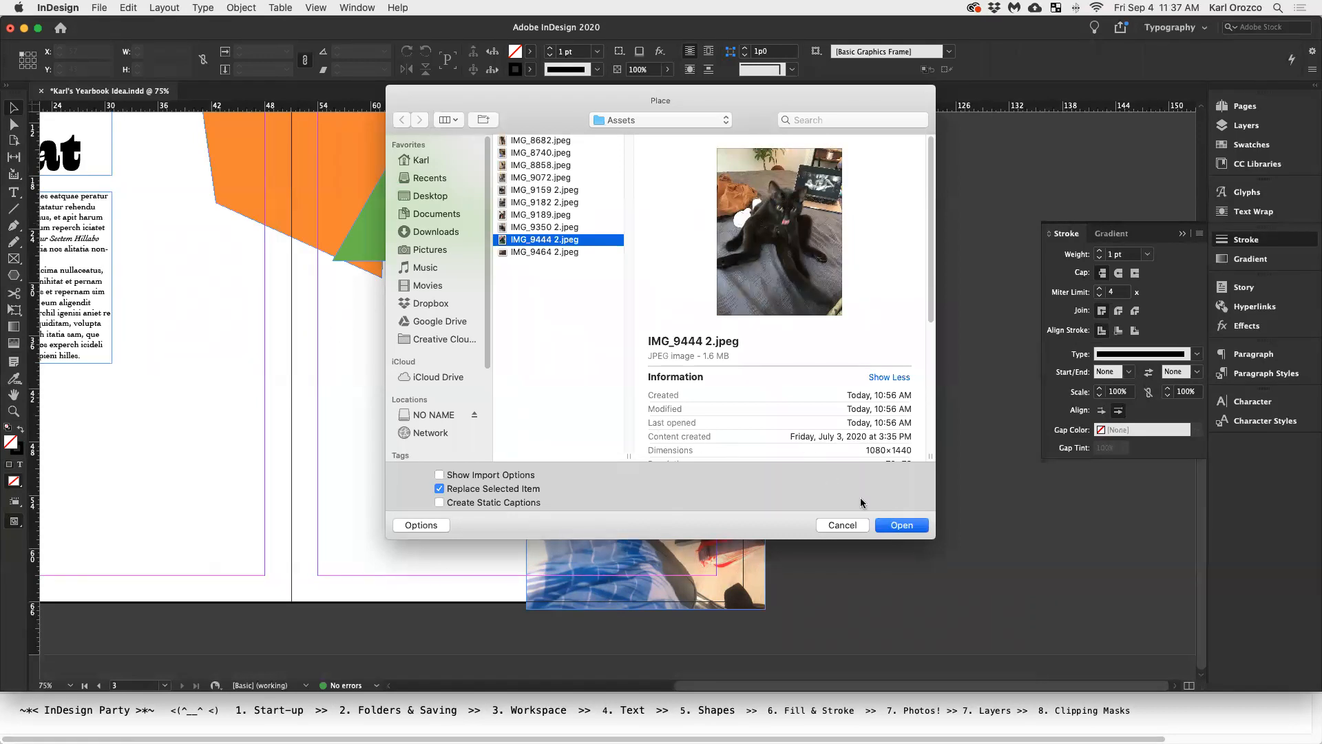
left_click(914, 527)
Place the loaded photo across the spine below the orange shape at about 24p7 by 32p9, and nudge it slightly toward the right-hand page
left_click_drag(148, 268, 370, 436)
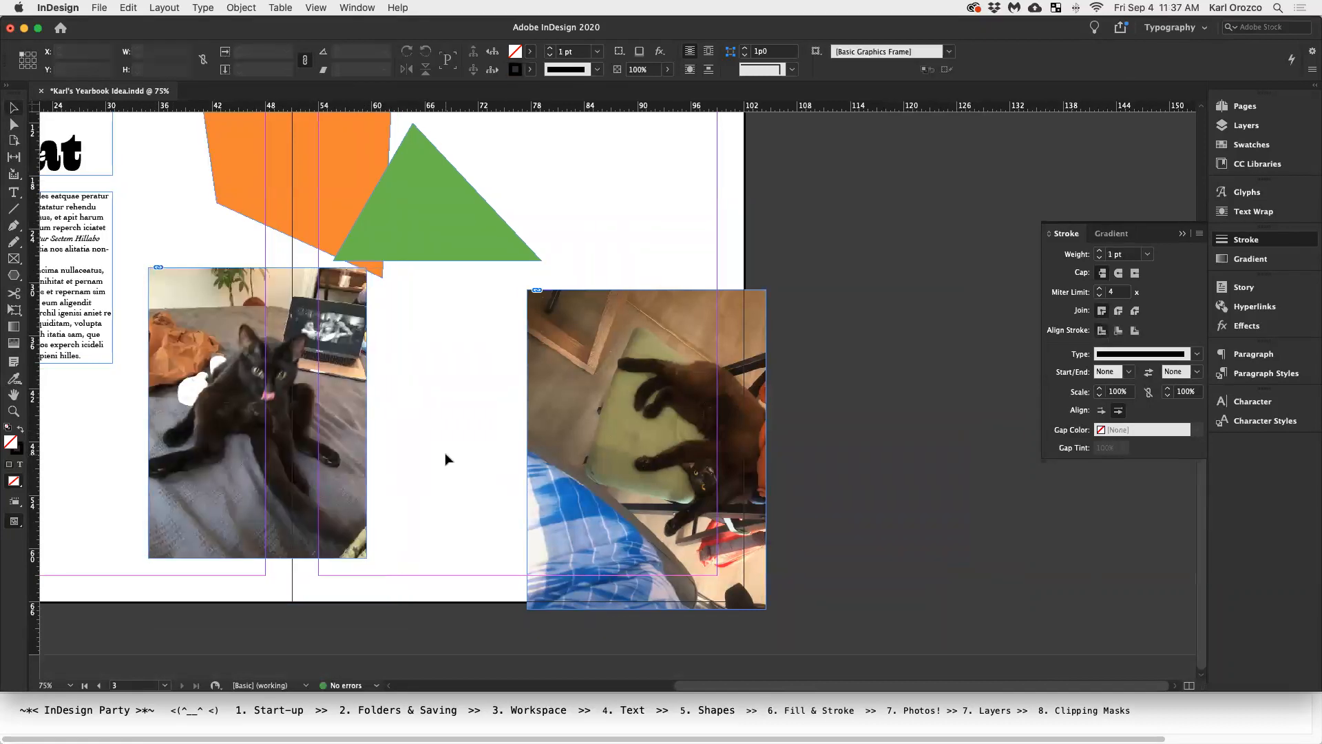
key("super+minus")
left_click_drag(585, 475, 628, 478)
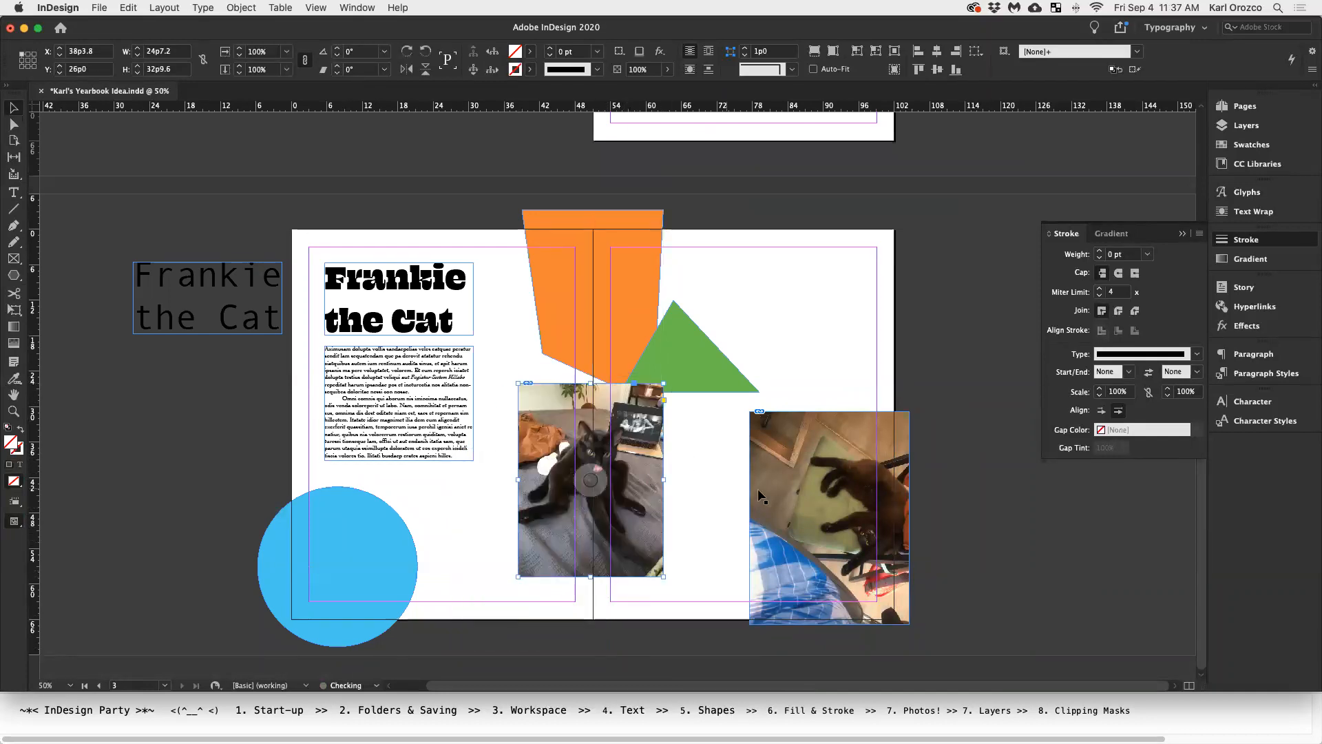
Move the IMG_8740.jpeg photo to the upper outer area of the right-hand page, overlapping the green triangle, and clear the selection
left_click_drag(806, 477, 777, 316)
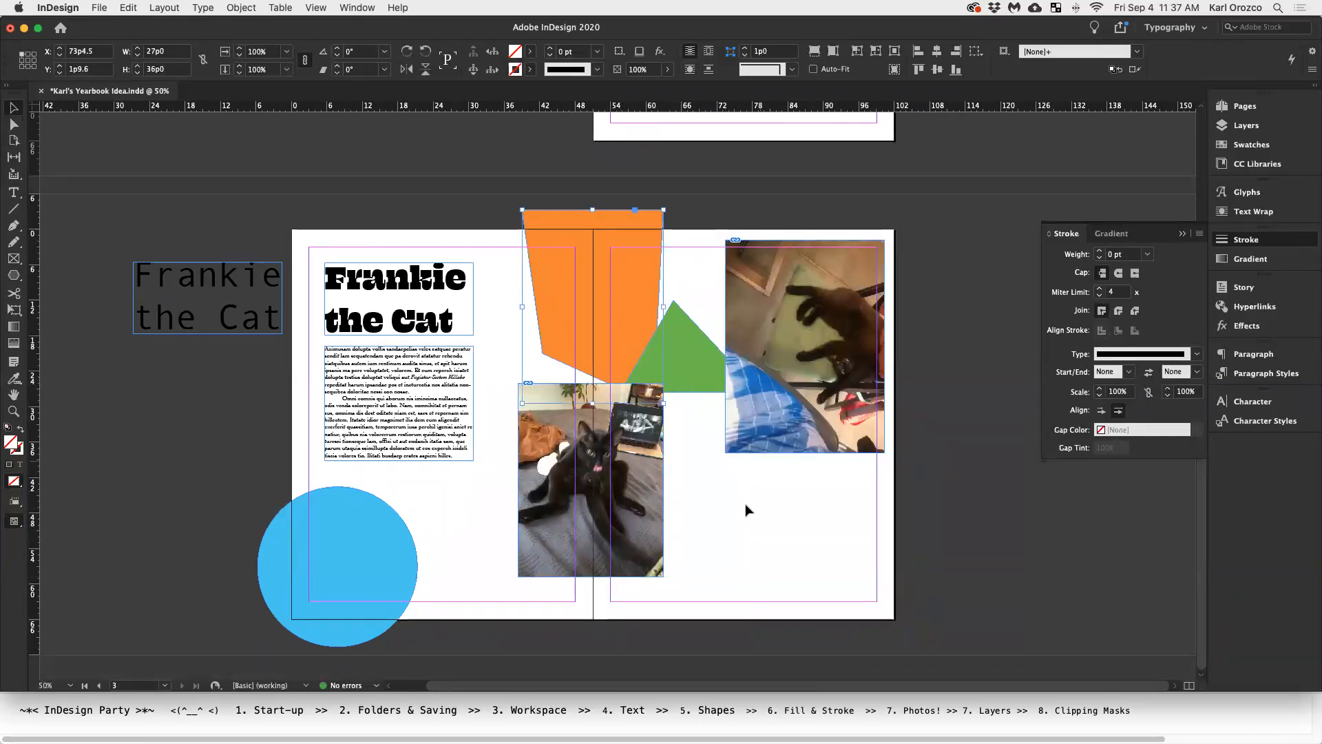
left_click(681, 385)
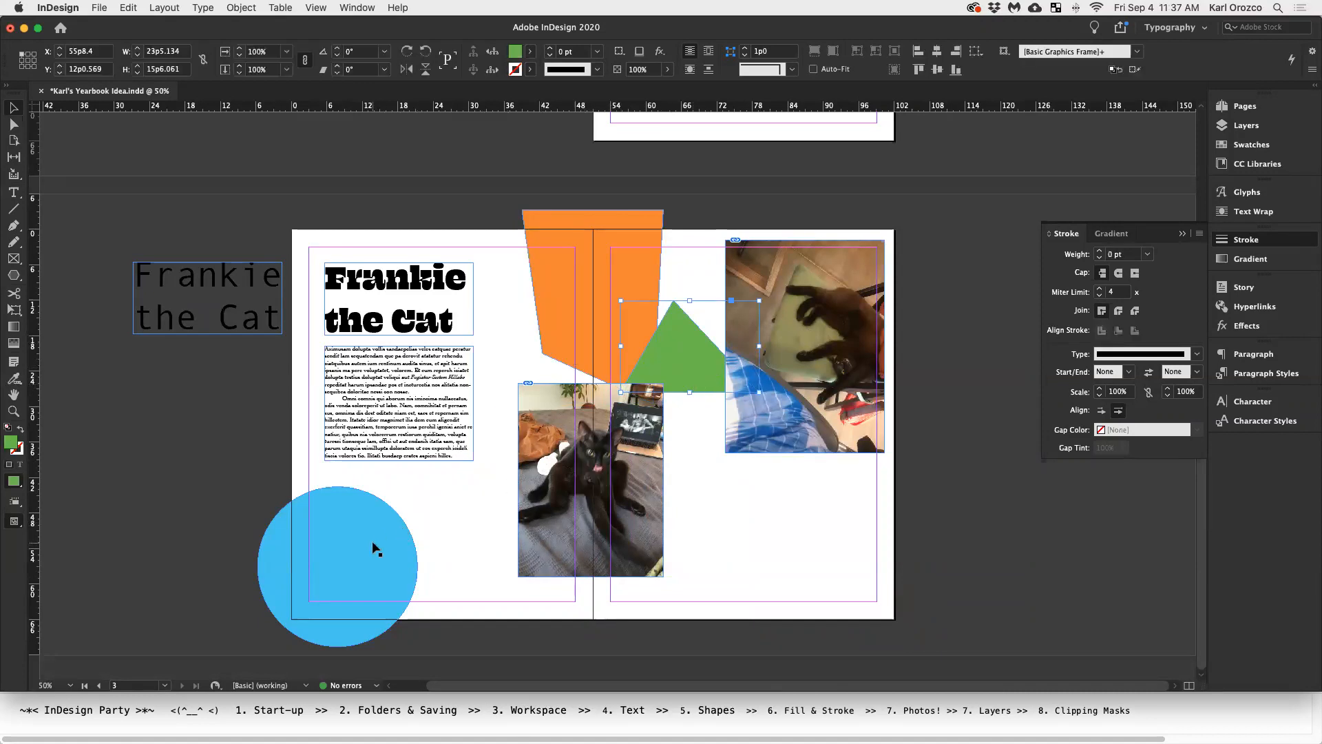
left_click(709, 526)
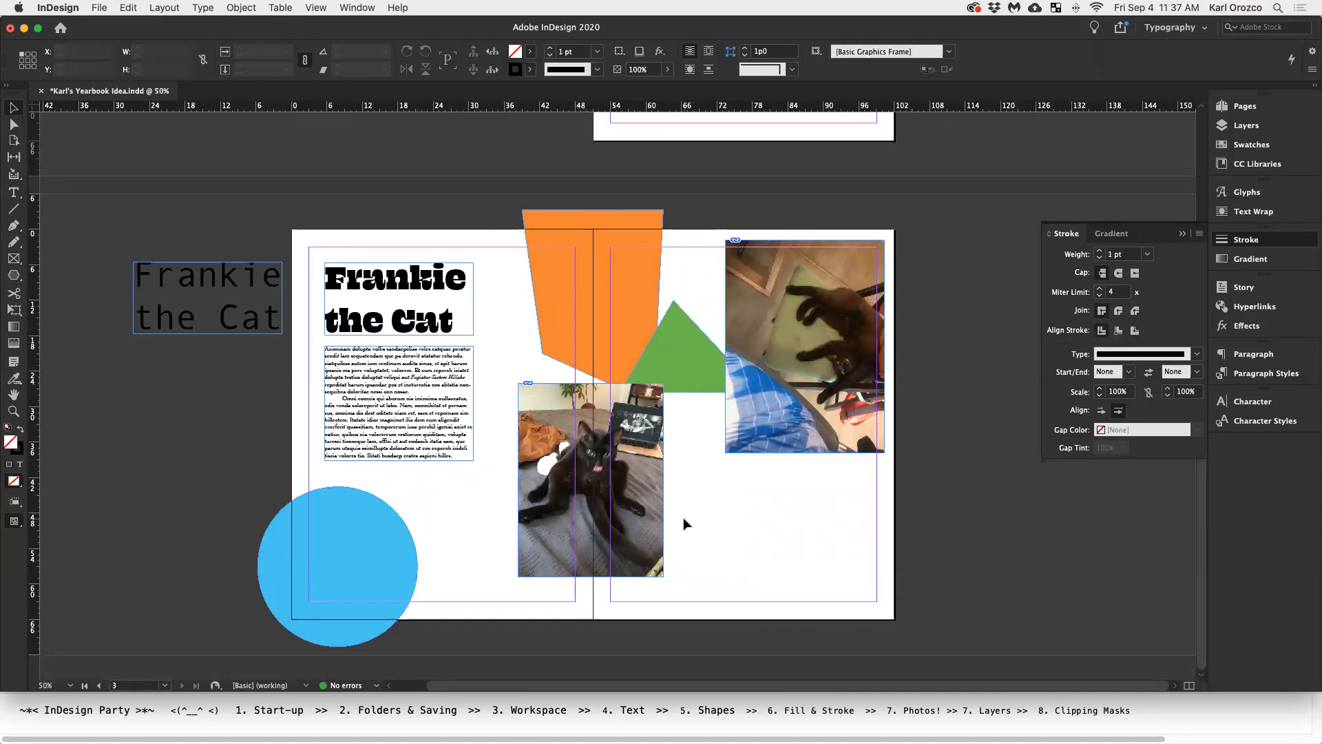
Place IMG_9182 2.jpeg on the lower part of the right-hand page at about 33p7 by 44p9, extending past the page's lower edge
key("super+d")
left_click(540, 203)
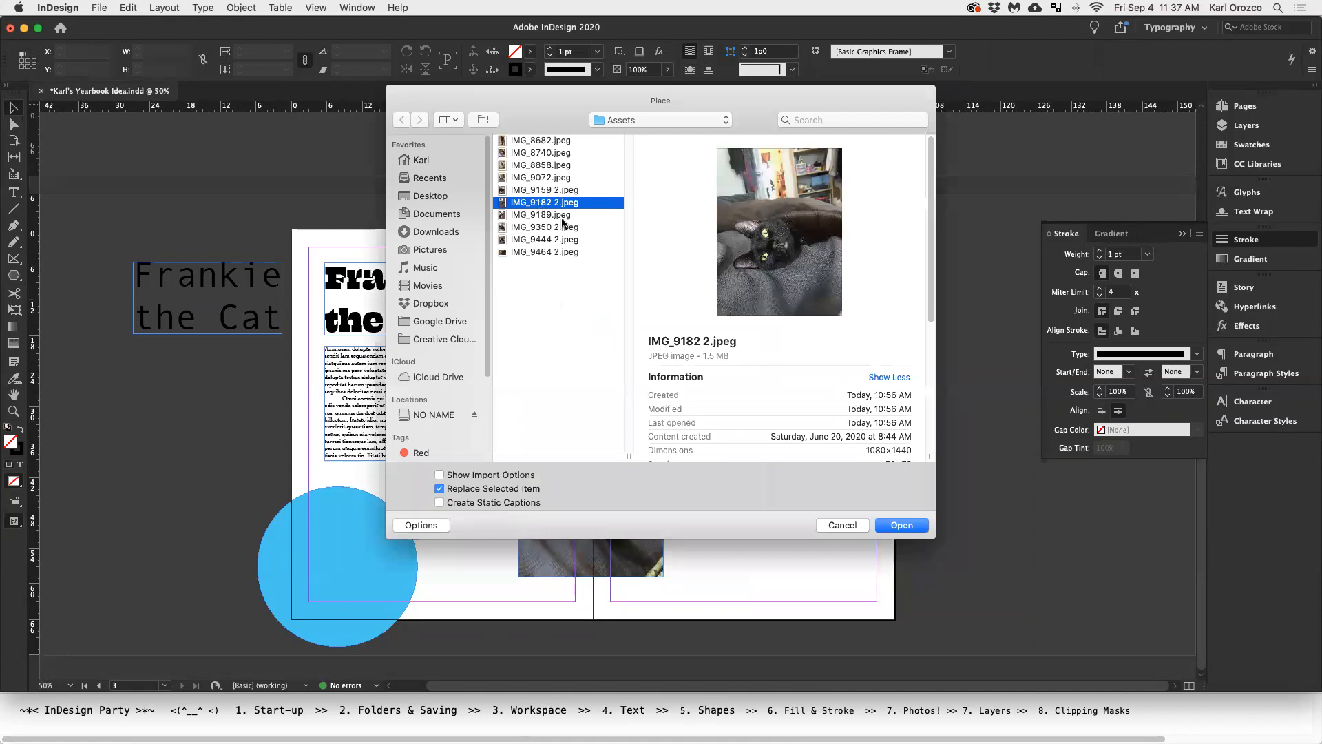
left_click(913, 523)
left_click_drag(641, 396, 839, 559)
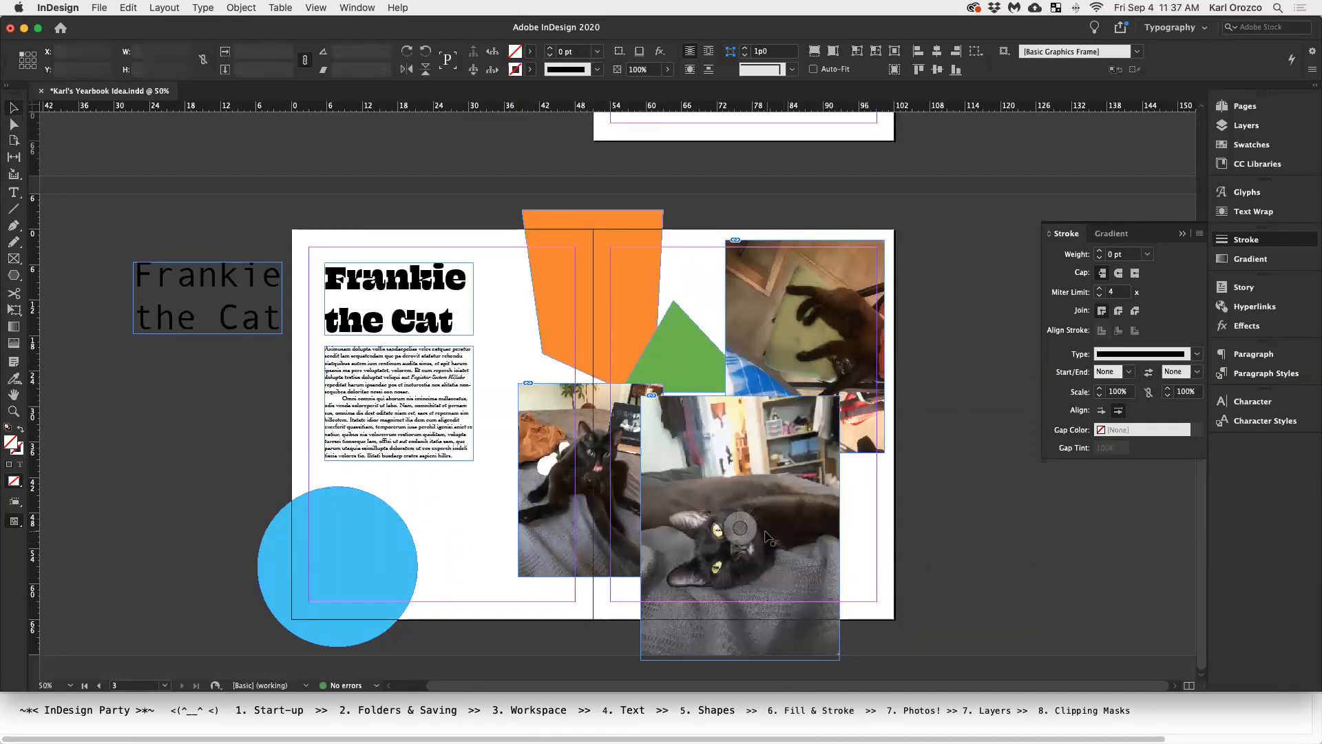
left_click_drag(770, 535, 774, 551)
left_click(897, 545)
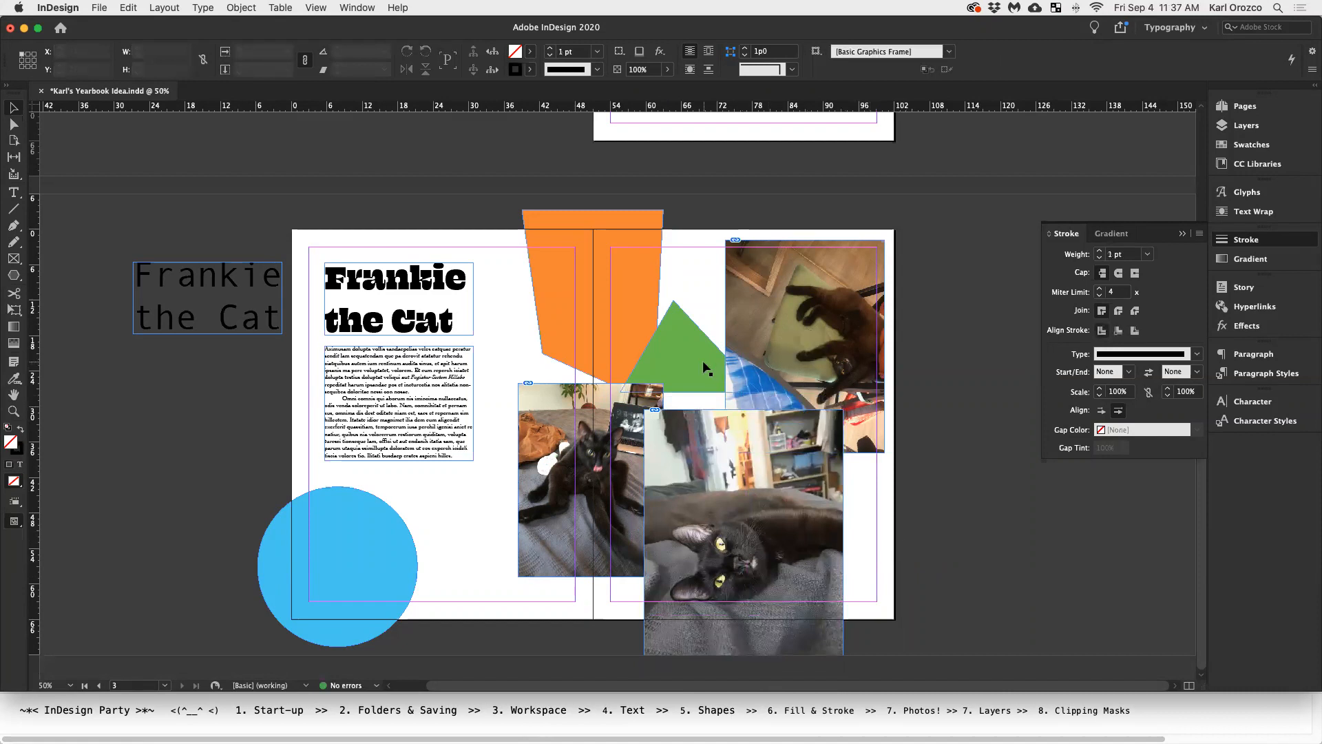
Show the objects inside Layer 1 and select each of the three placed photos in turn from that list
left_click(1237, 128)
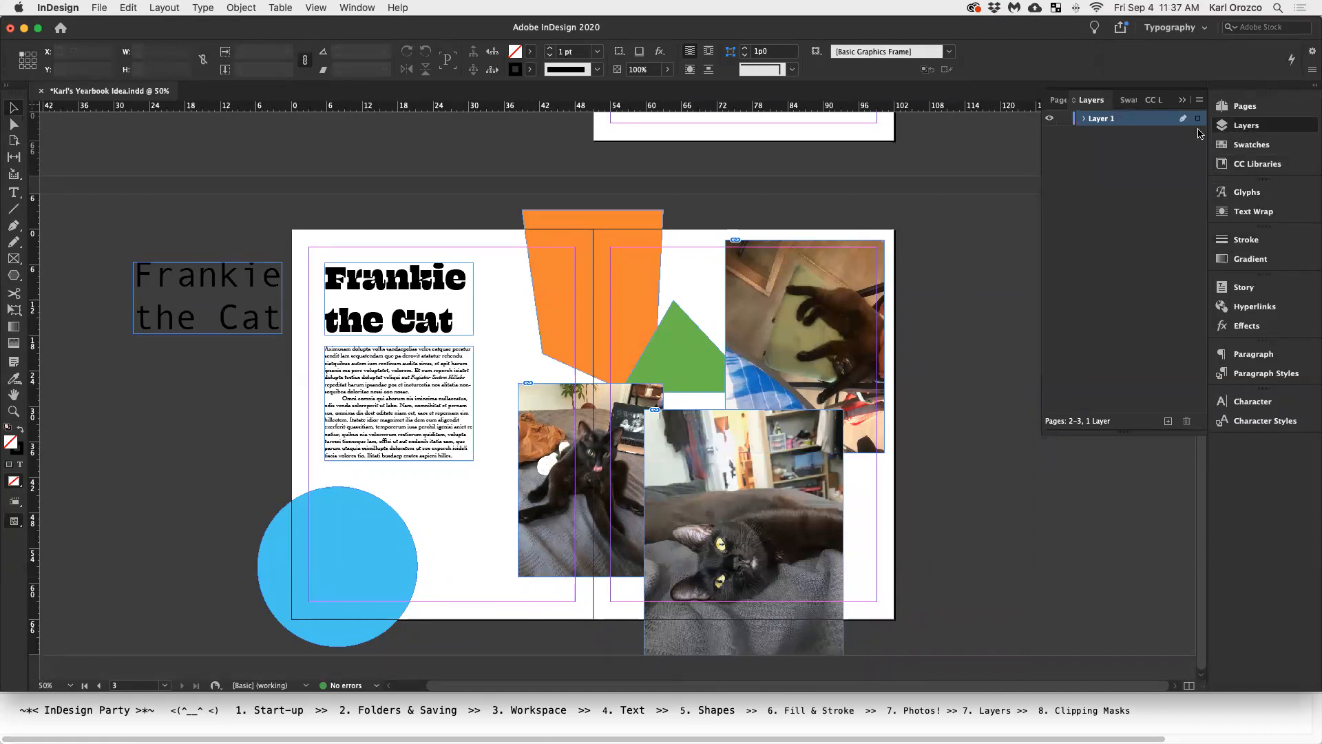
left_click(1084, 120)
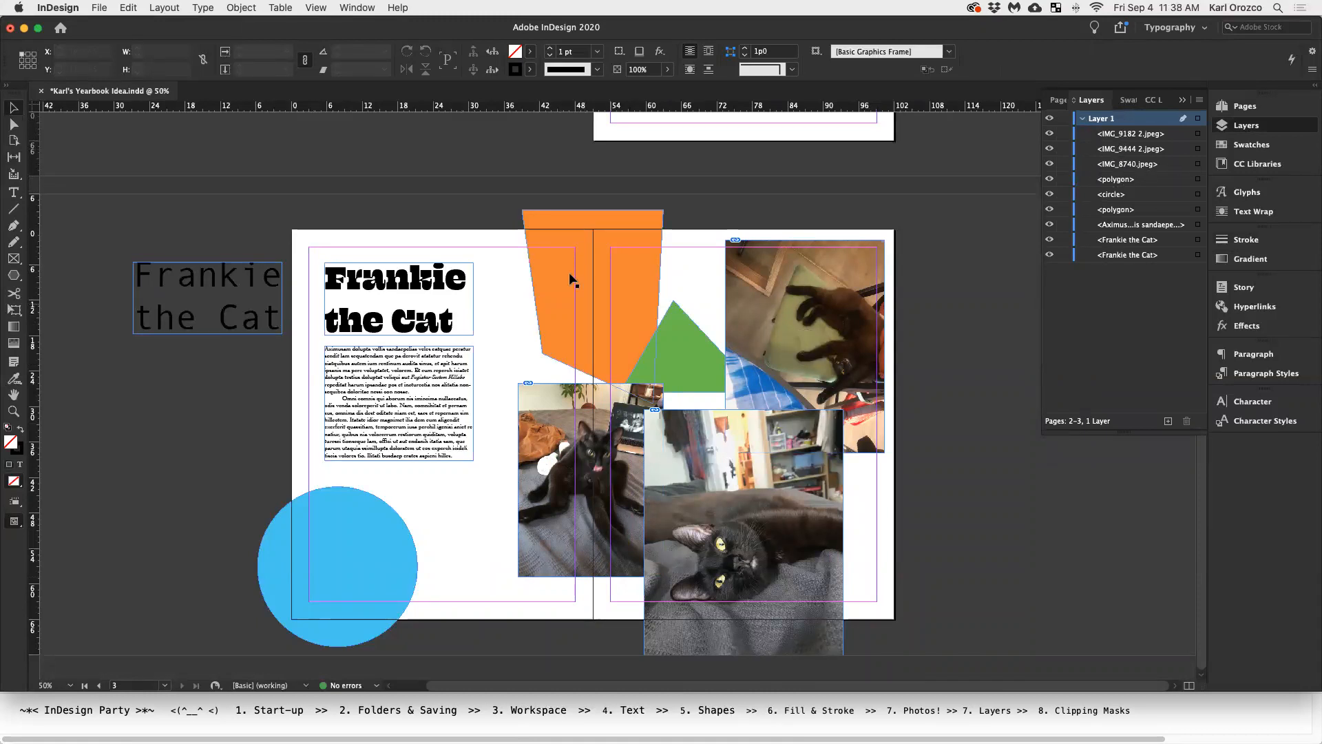
left_click(1198, 165)
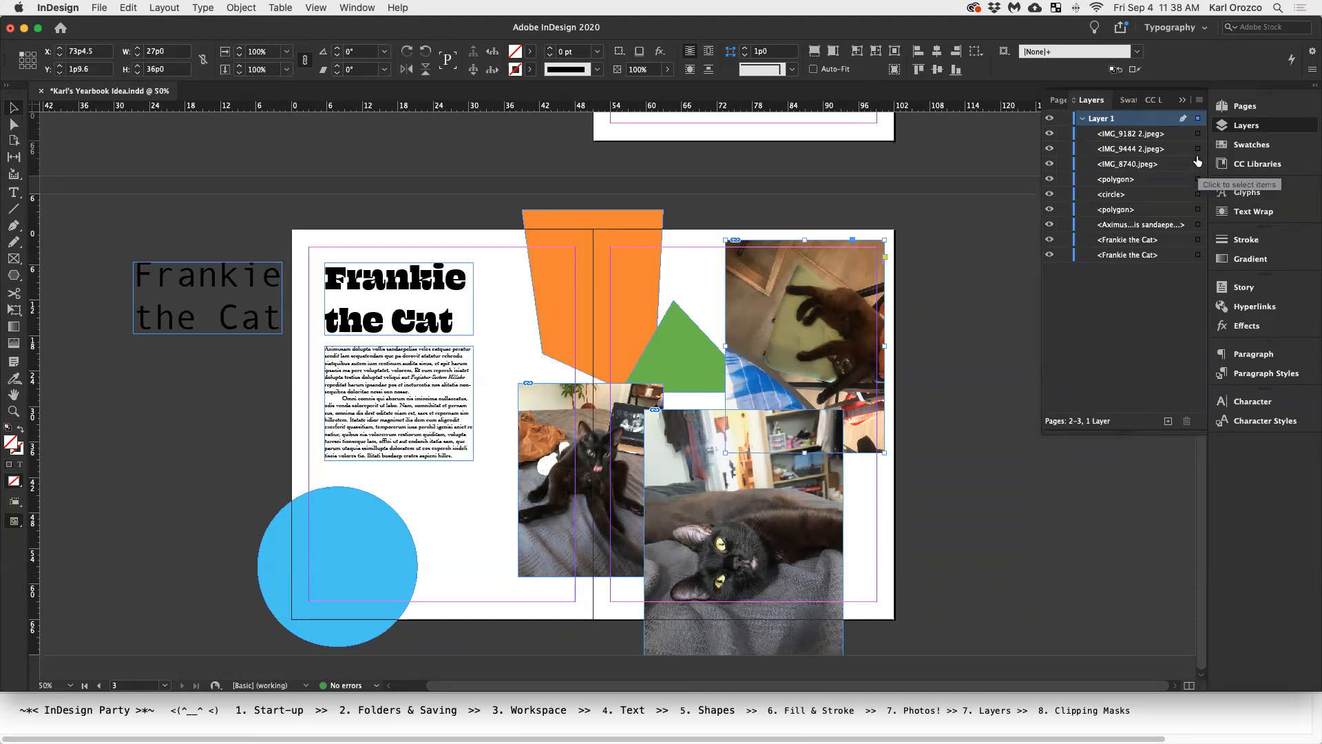
left_click(1198, 149)
left_click(1198, 135)
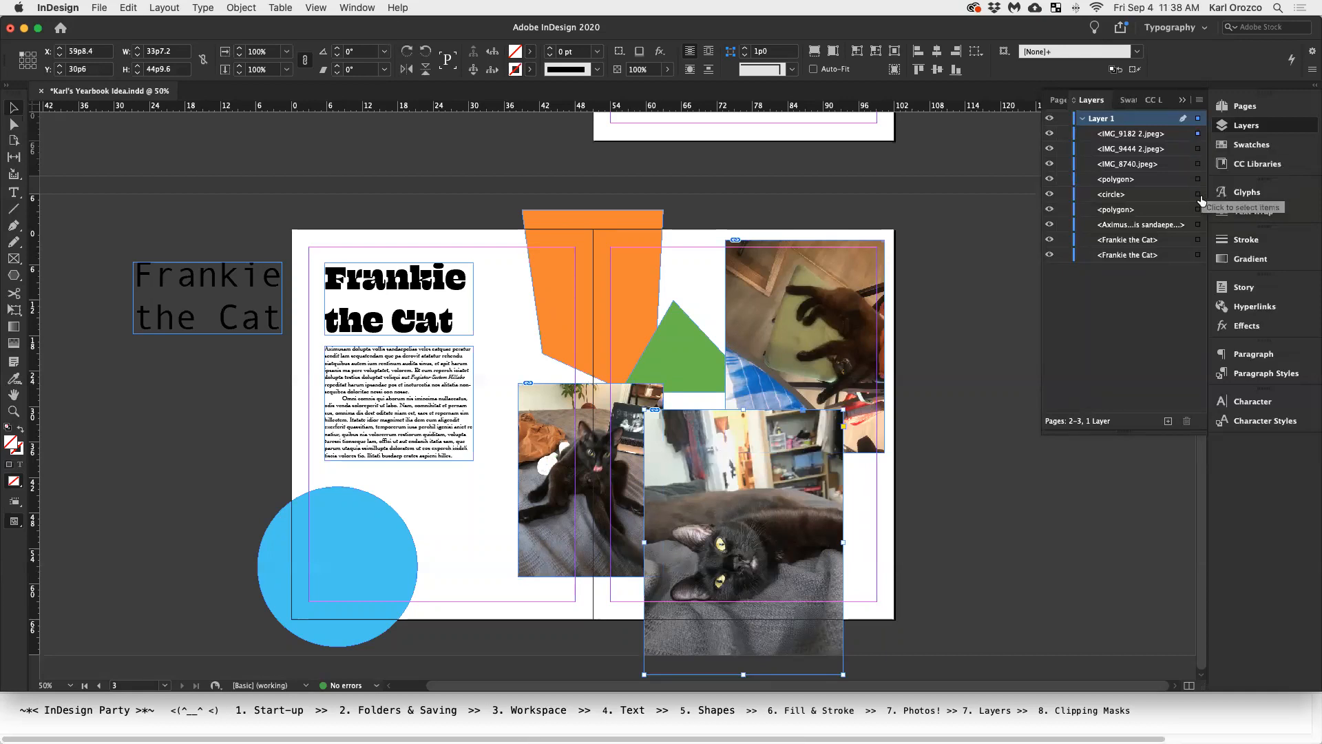
Move IMG_9182 2.jpeg below the other two photos in Layer 1's stacking order, undoing and redoing the change to compare
left_click_drag(1155, 138, 1157, 172)
left_click(961, 514)
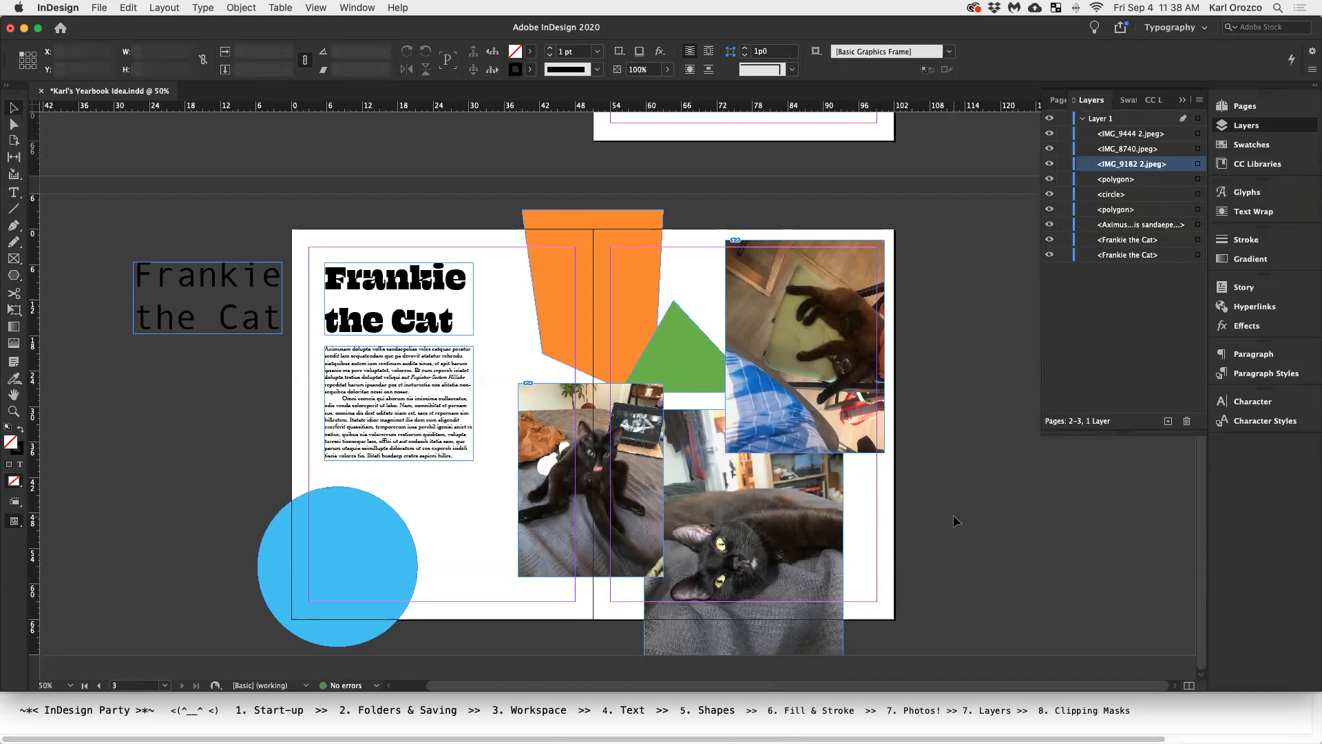
key("super+z")
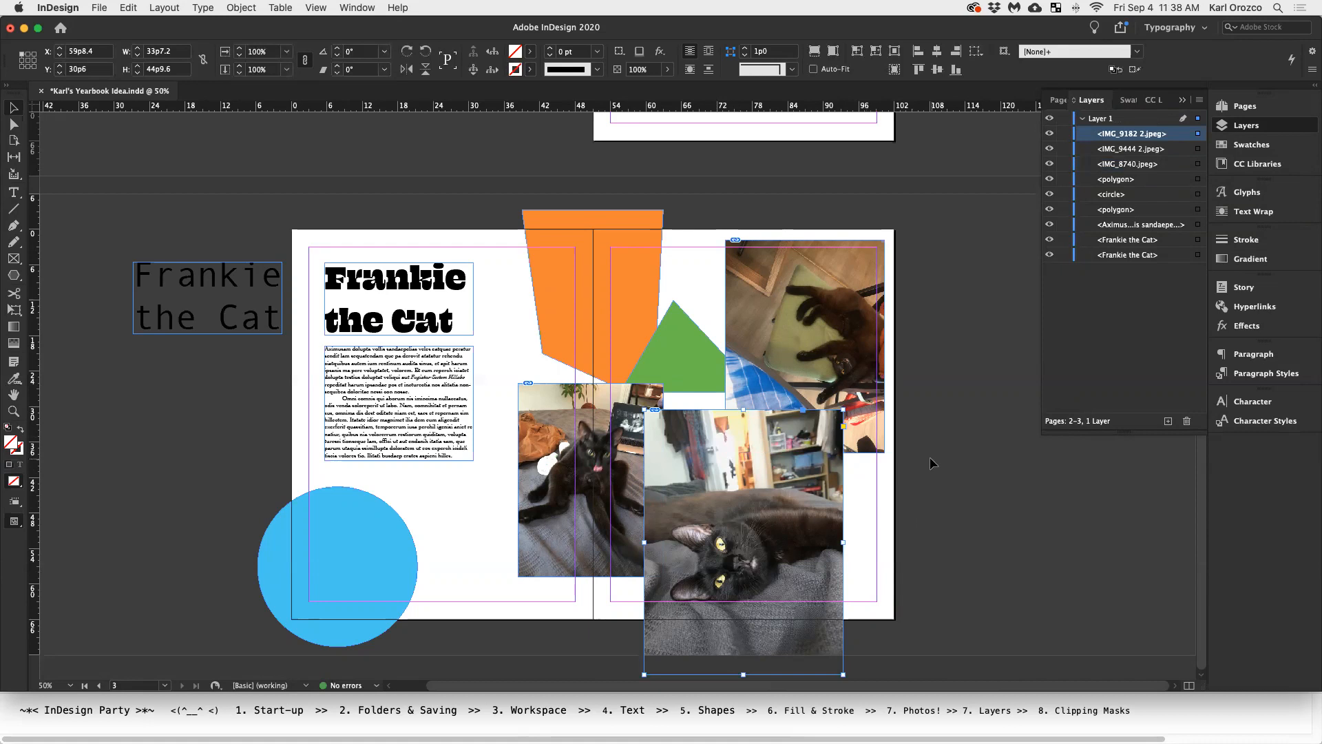
key("super+shift+z")
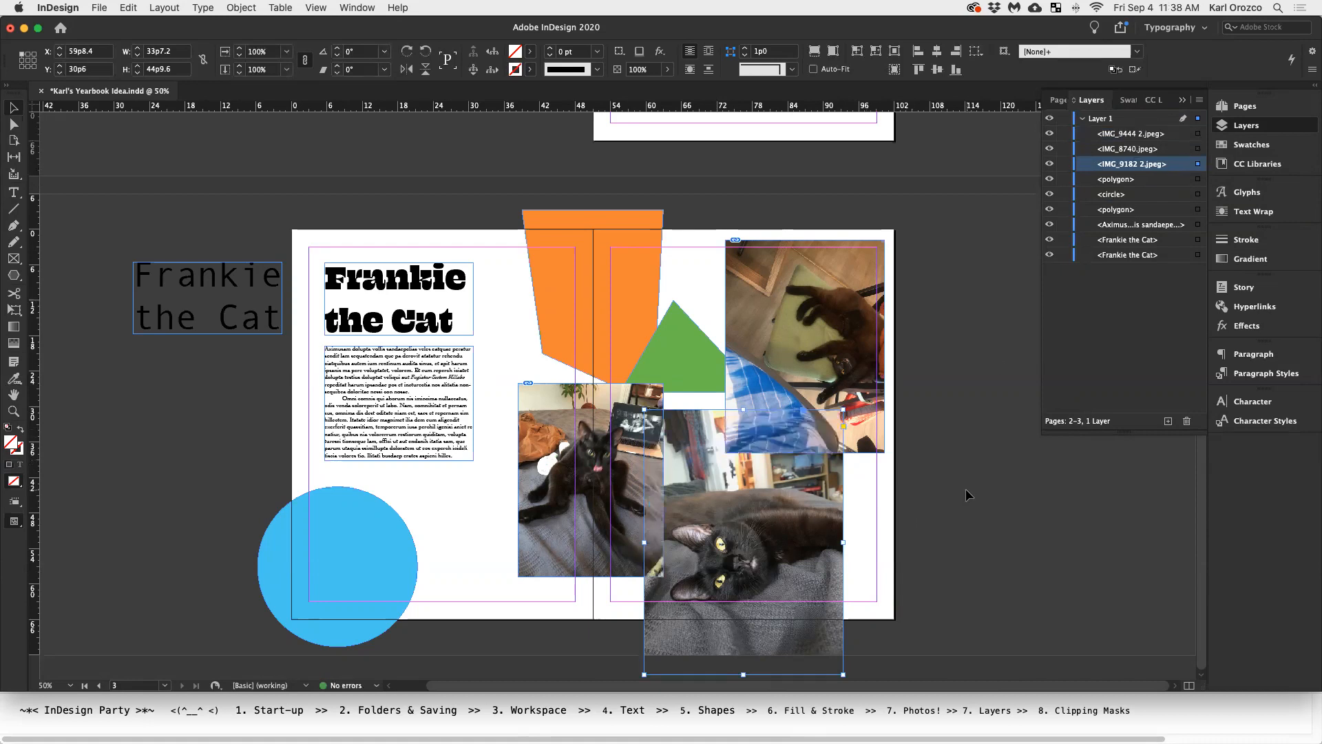
left_click(968, 496)
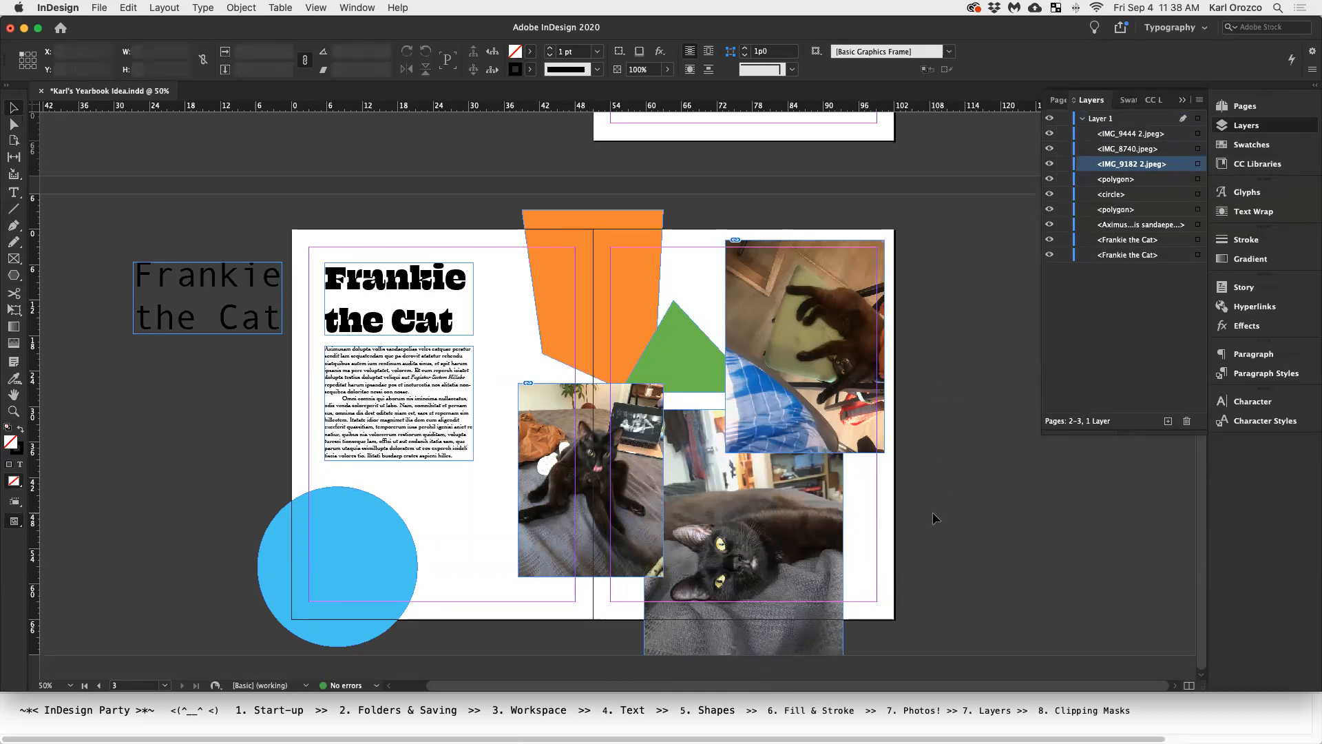
Move the IMG_8740.jpeg photo to about X 78p0, Y -3p0, overhanging the right-hand page's upper outer corner
left_click(858, 313)
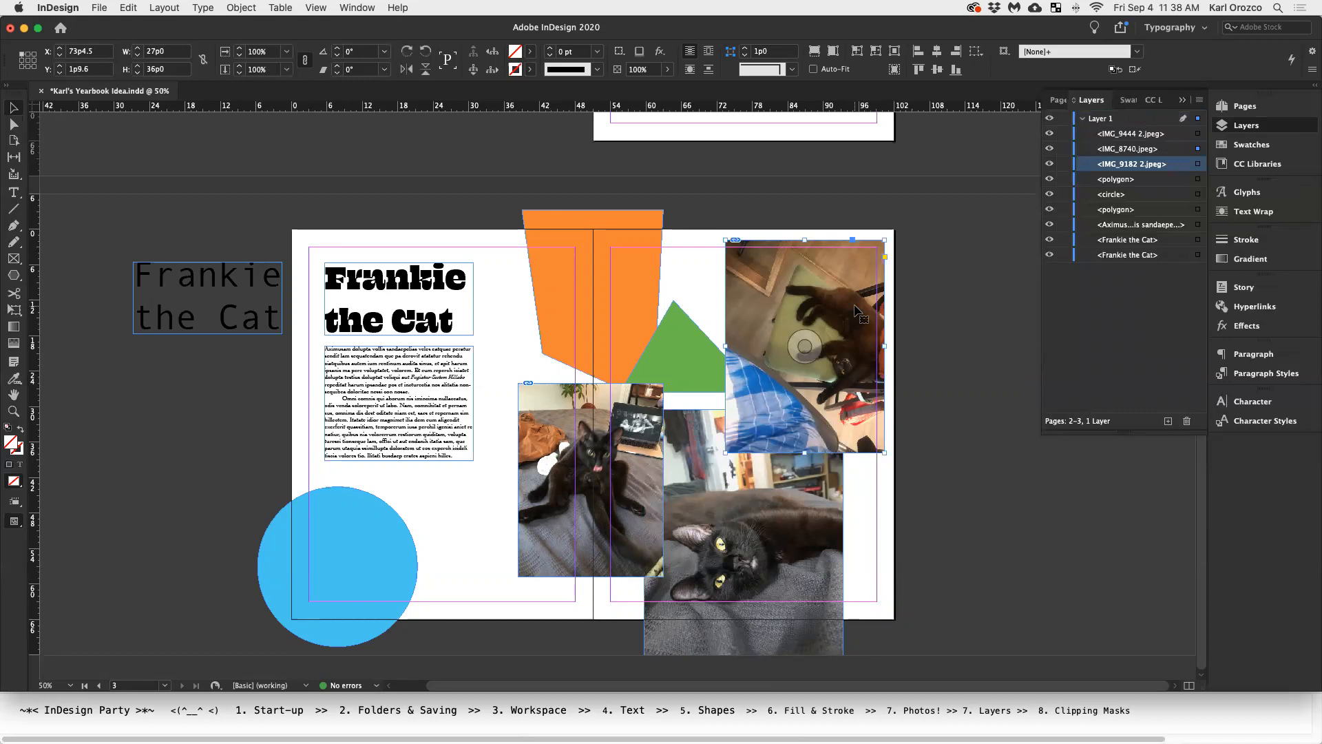
left_click_drag(857, 313, 884, 285)
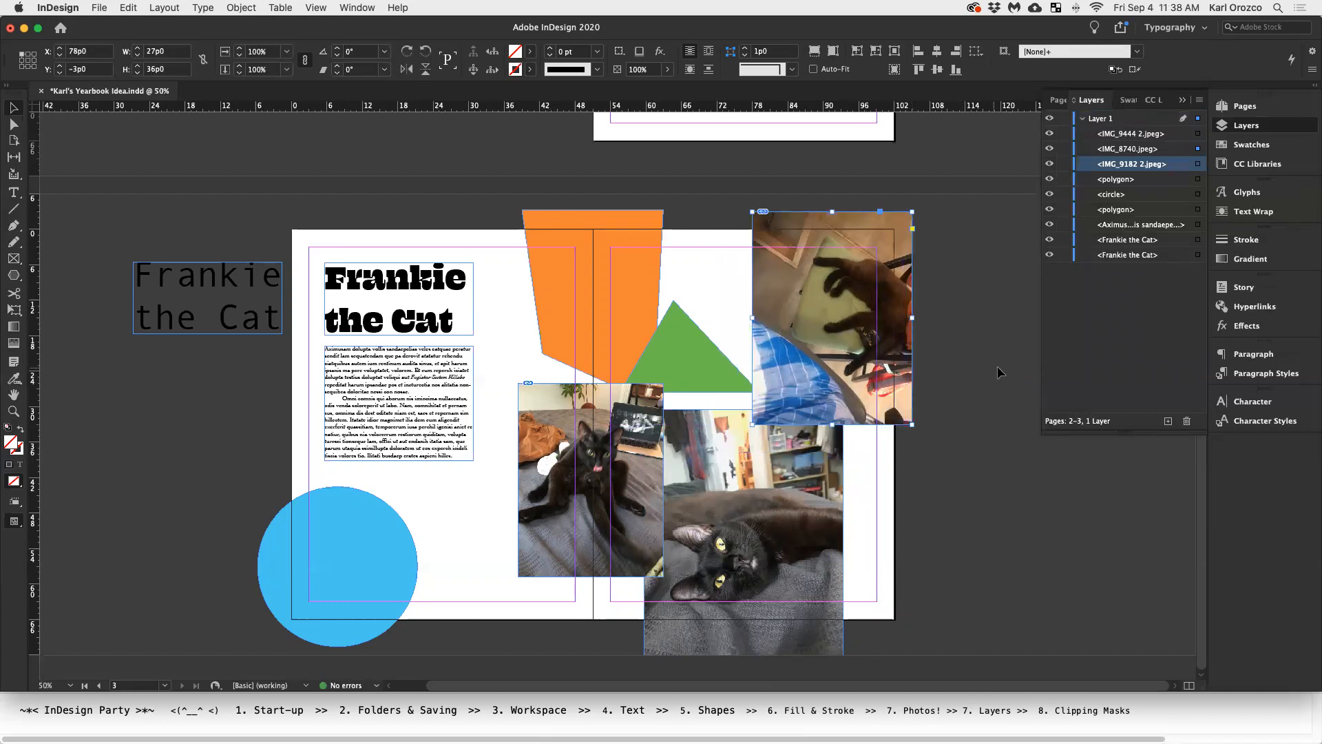
left_click(962, 502)
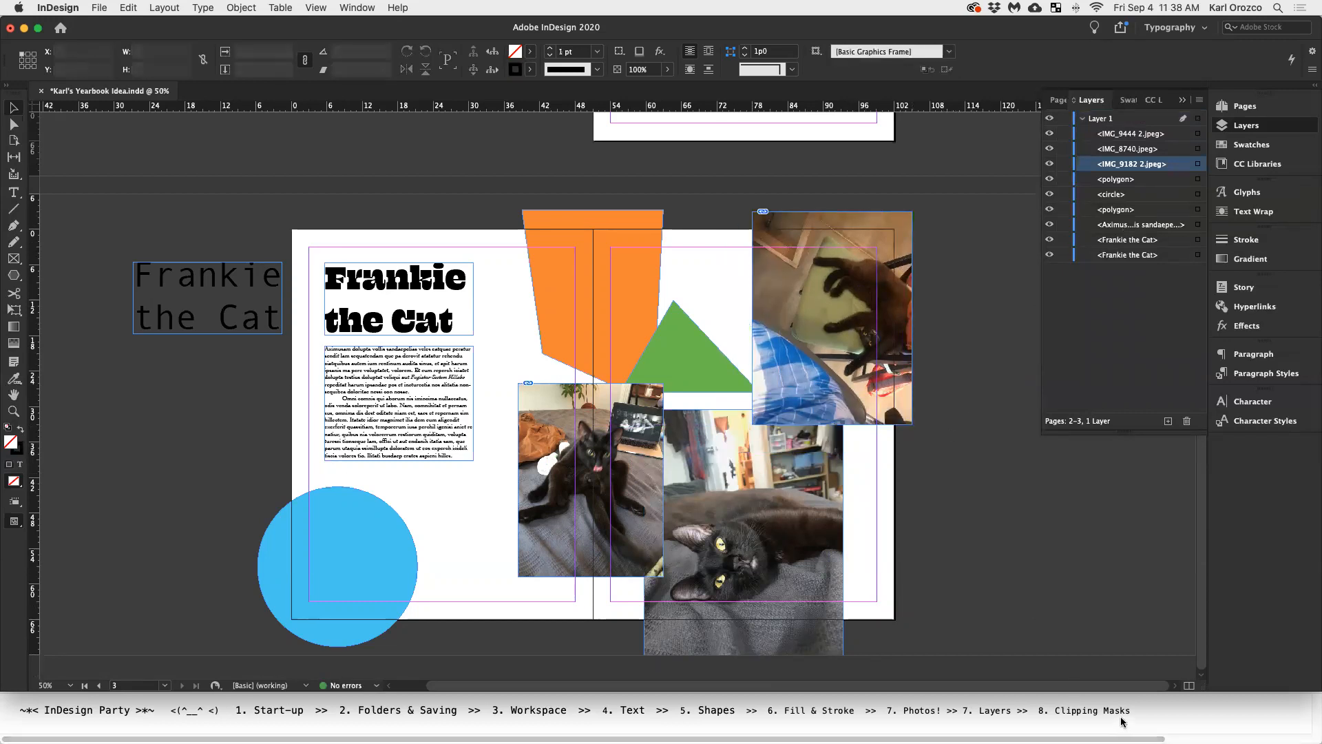
Switch to the TextEdit outline, highlight the topic "Clipping Masks", and return to InDesign
left_click(1141, 710)
mouse_move(24, 716)
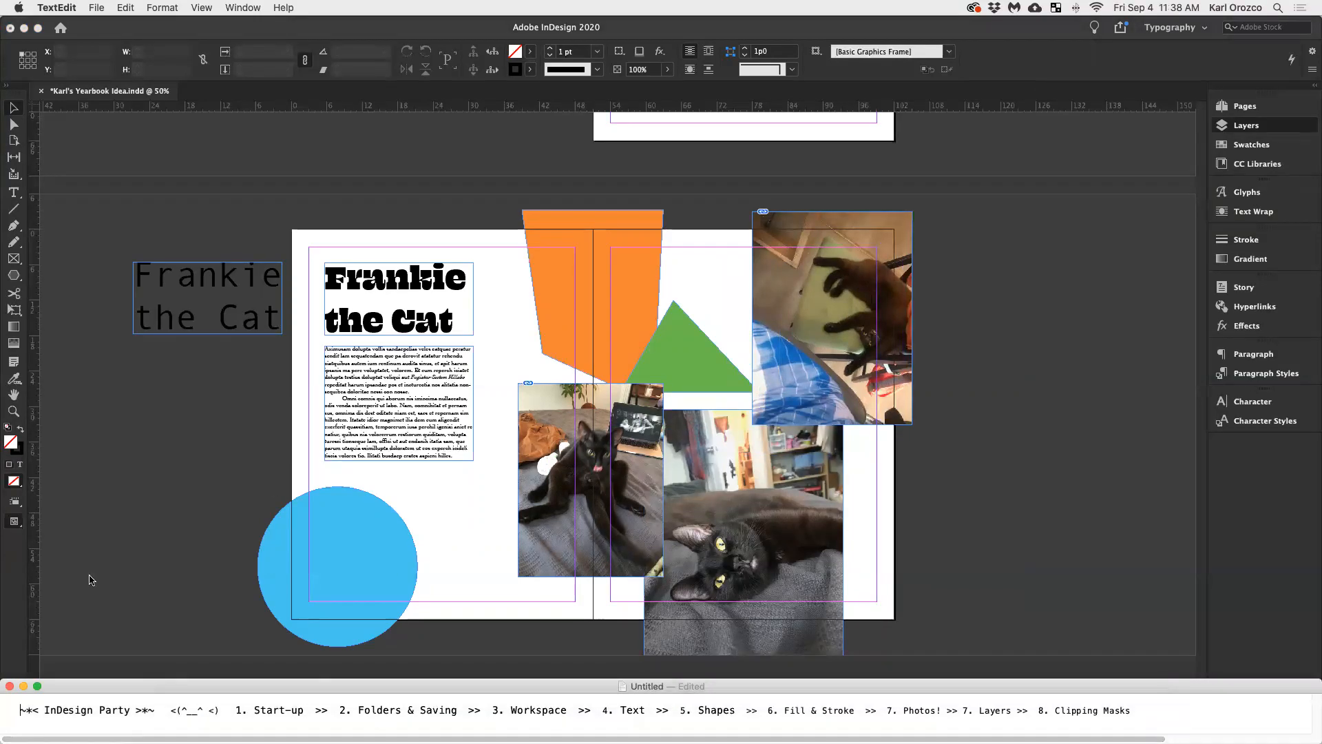
double_click(57, 710)
triple_click(57, 710)
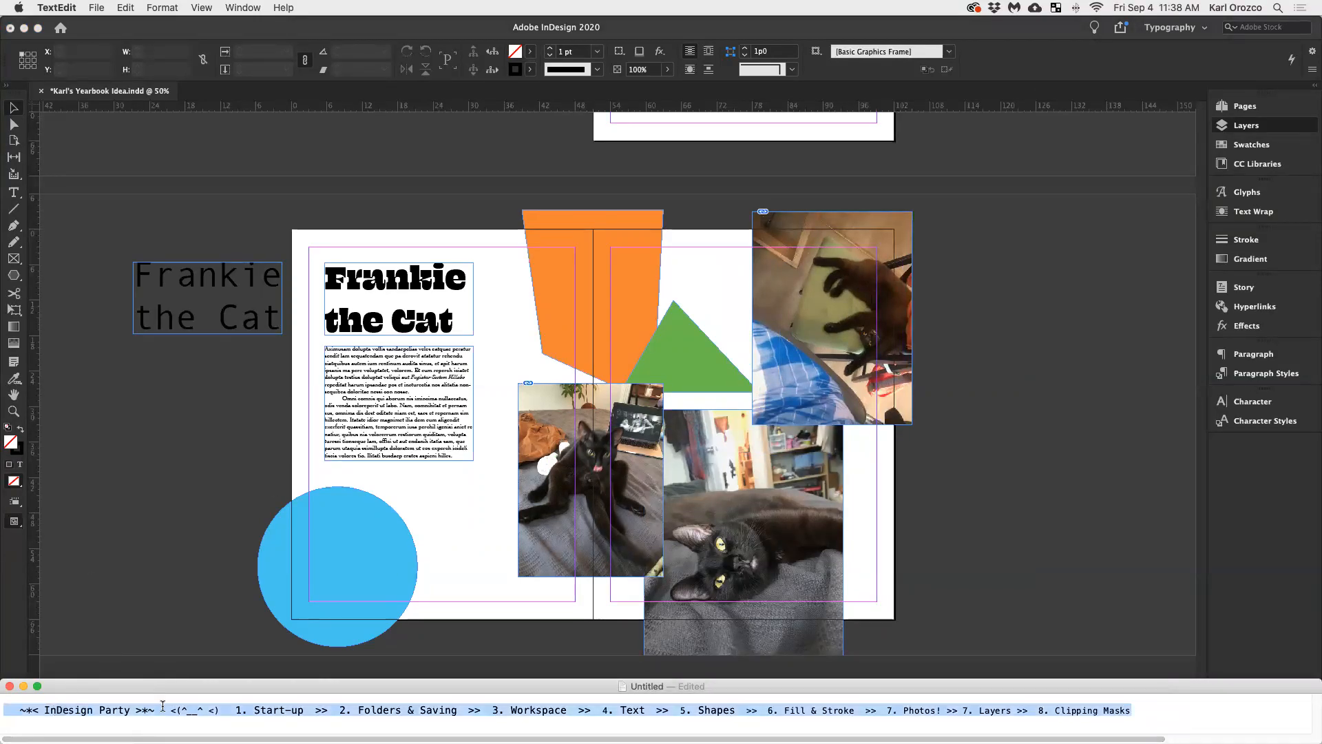
left_click(1098, 713)
left_click_drag(1130, 709, 1052, 711)
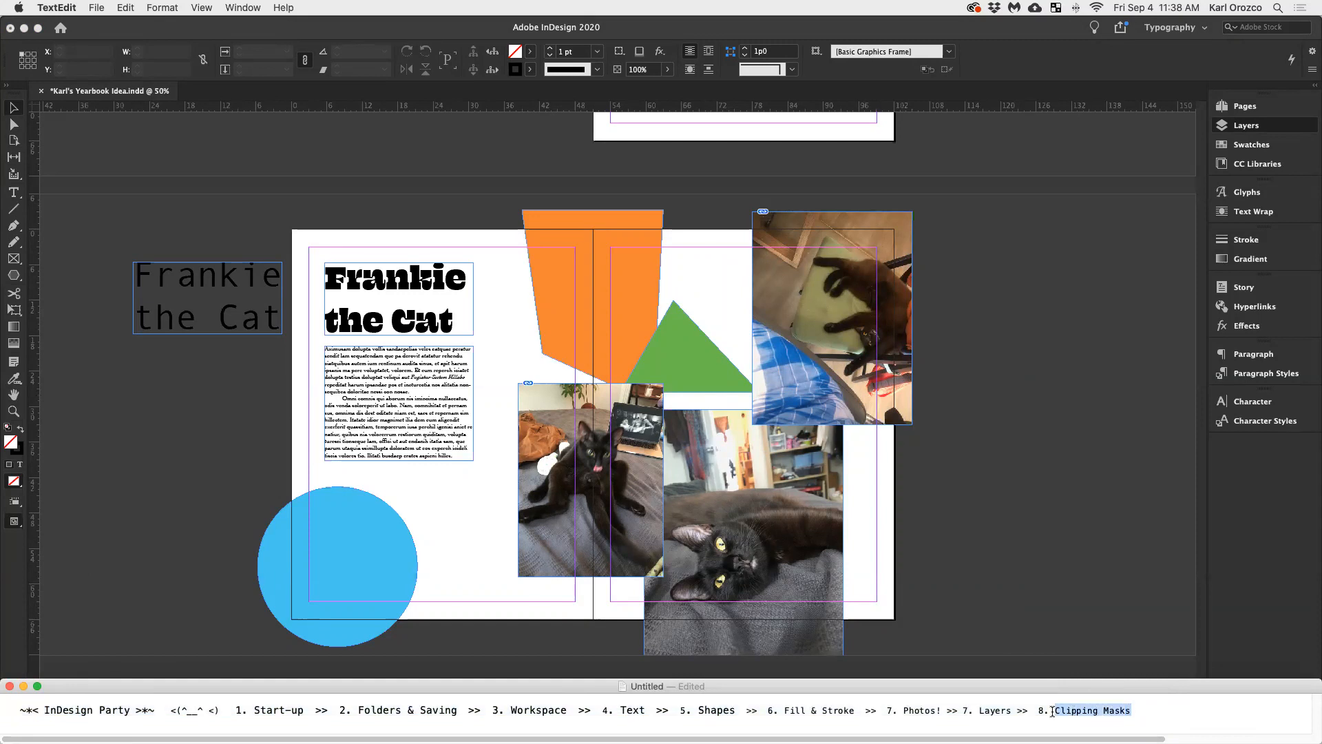
left_click(1014, 545)
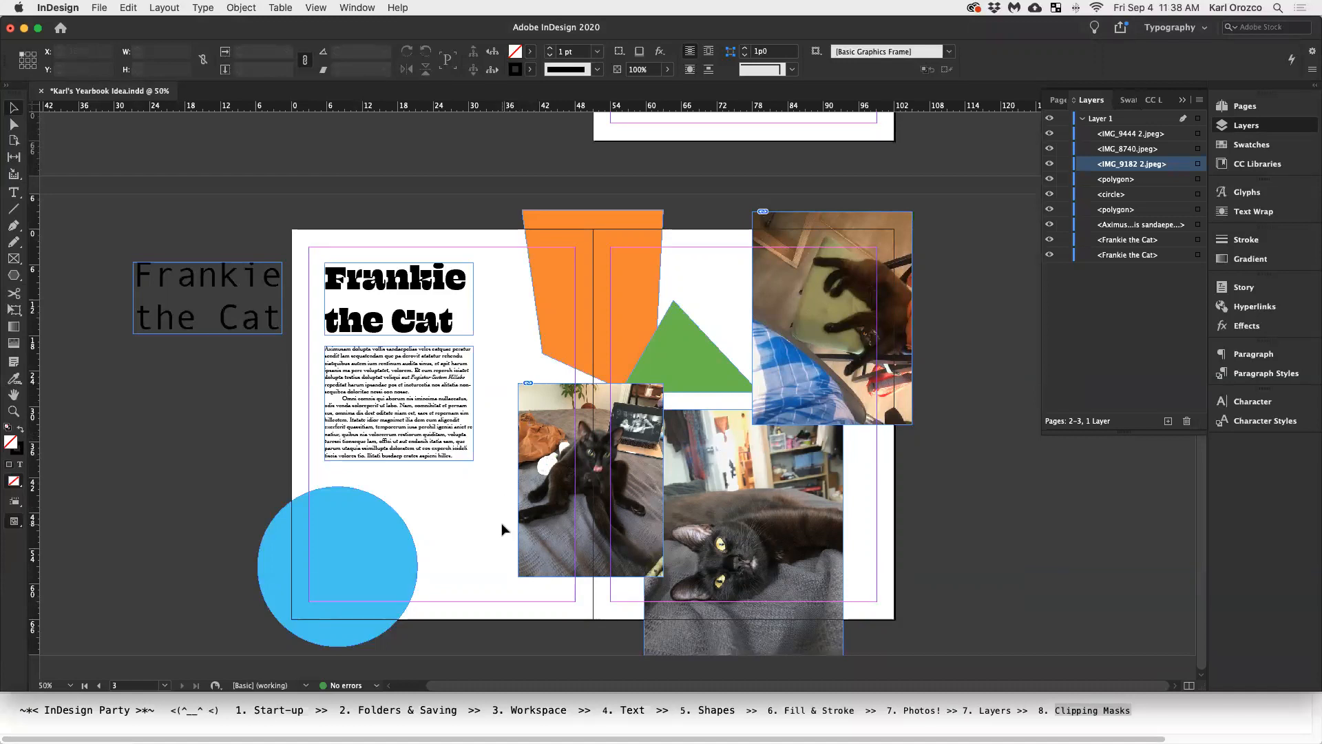
Try moving the IMG_9444 2.jpeg photo toward the blue circle, and undo the move
scroll(515, 589, "up", 1)
scroll(519, 588, "down", 1)
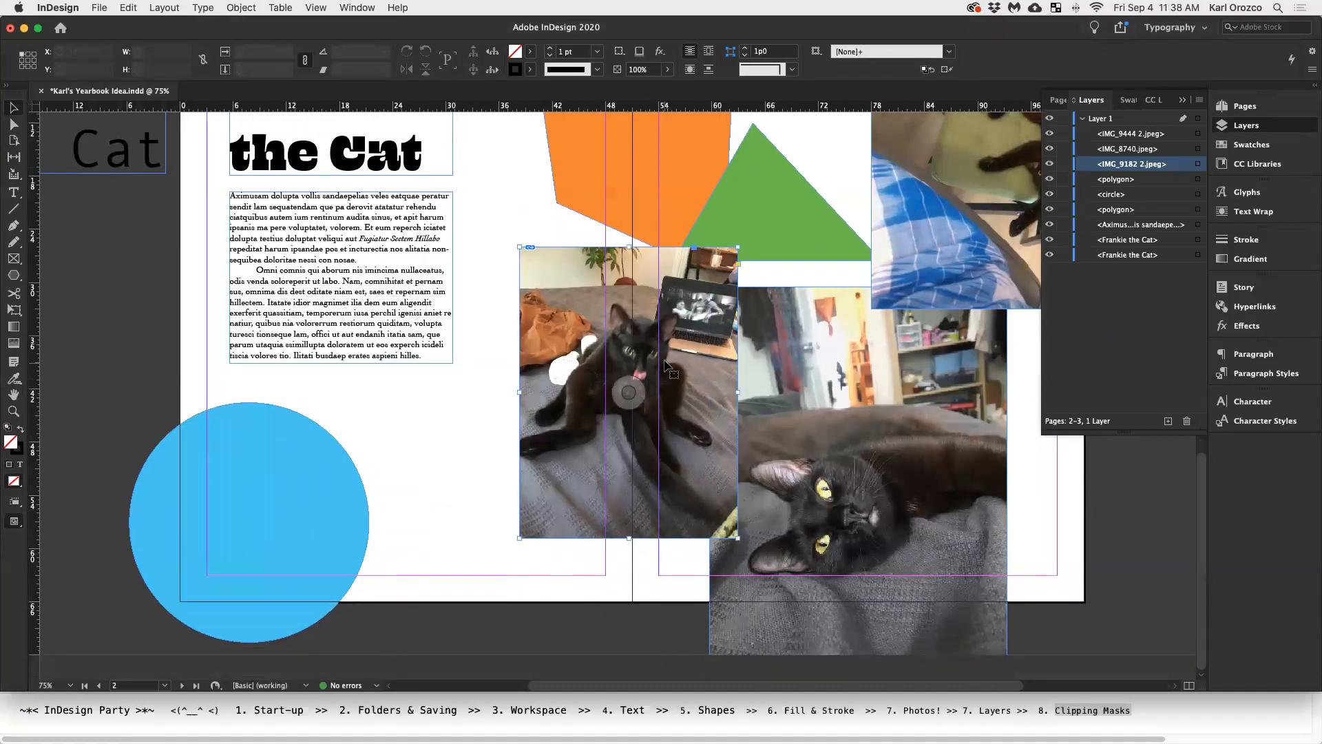
left_click_drag(667, 359, 594, 373)
key("super+z")
left_click(248, 499)
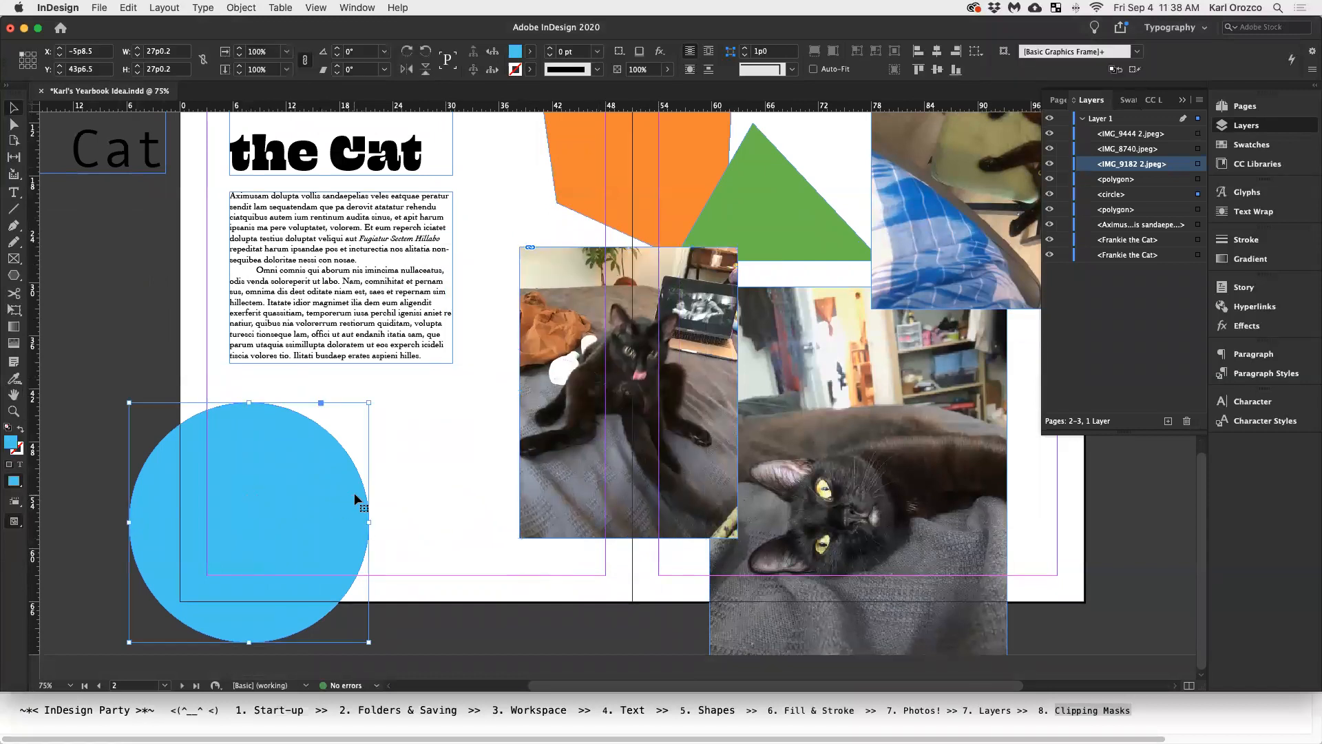
left_click(683, 407)
left_click(257, 515)
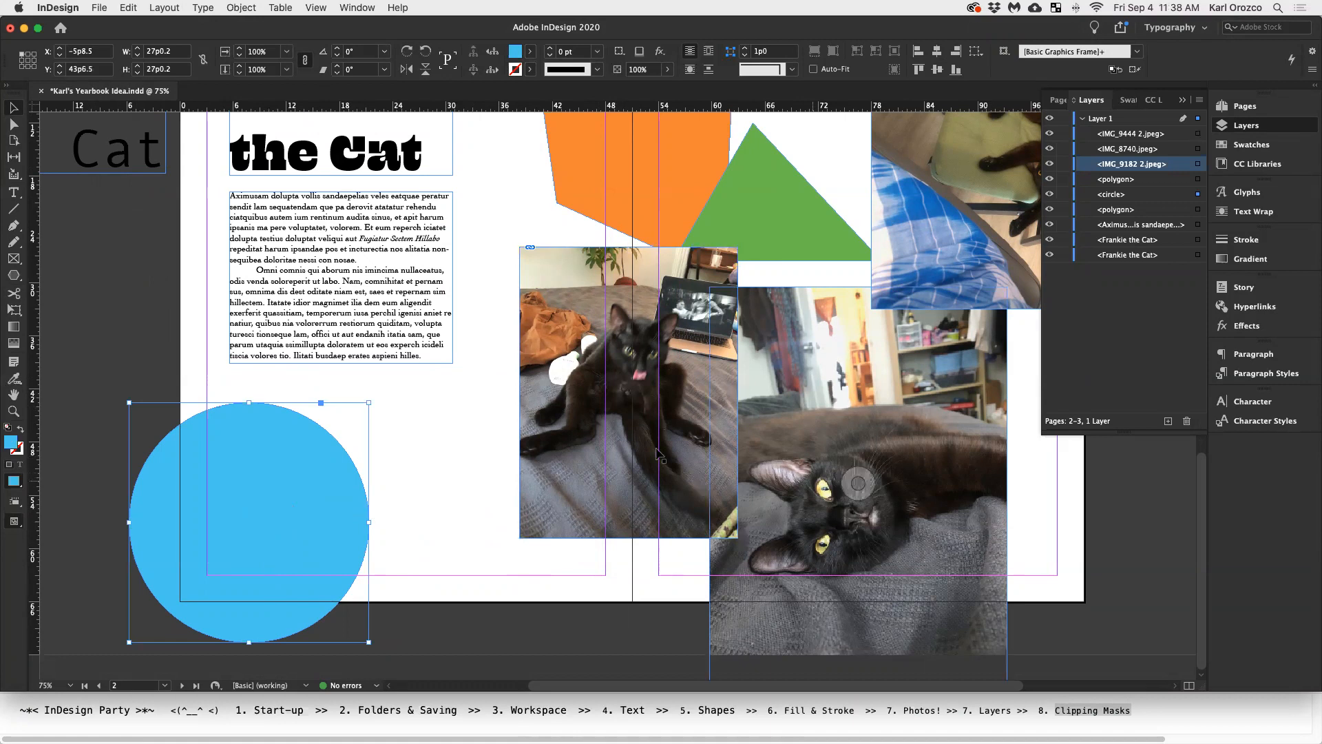
left_click(486, 474)
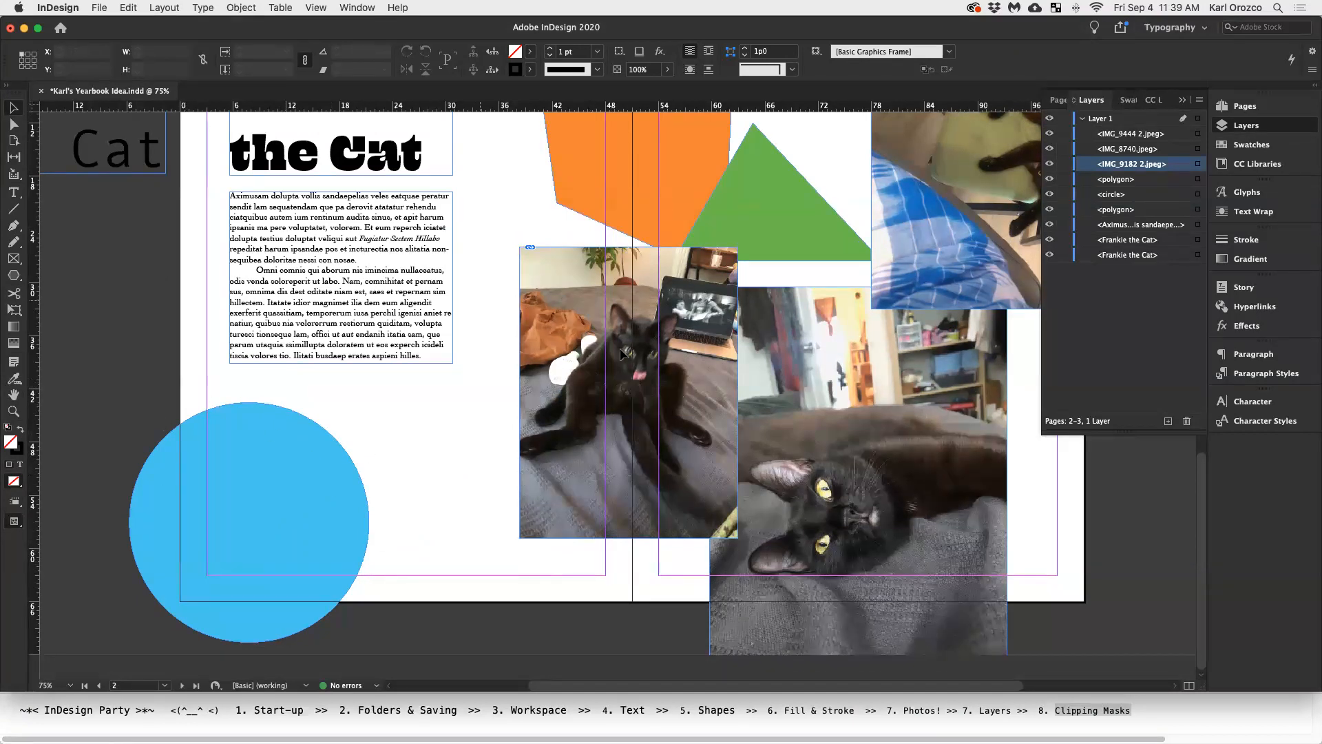
Move the IMG_9444 2.jpeg photo over the blue circle, to about X -6p8.4, Y 39p1.2
left_click(606, 308)
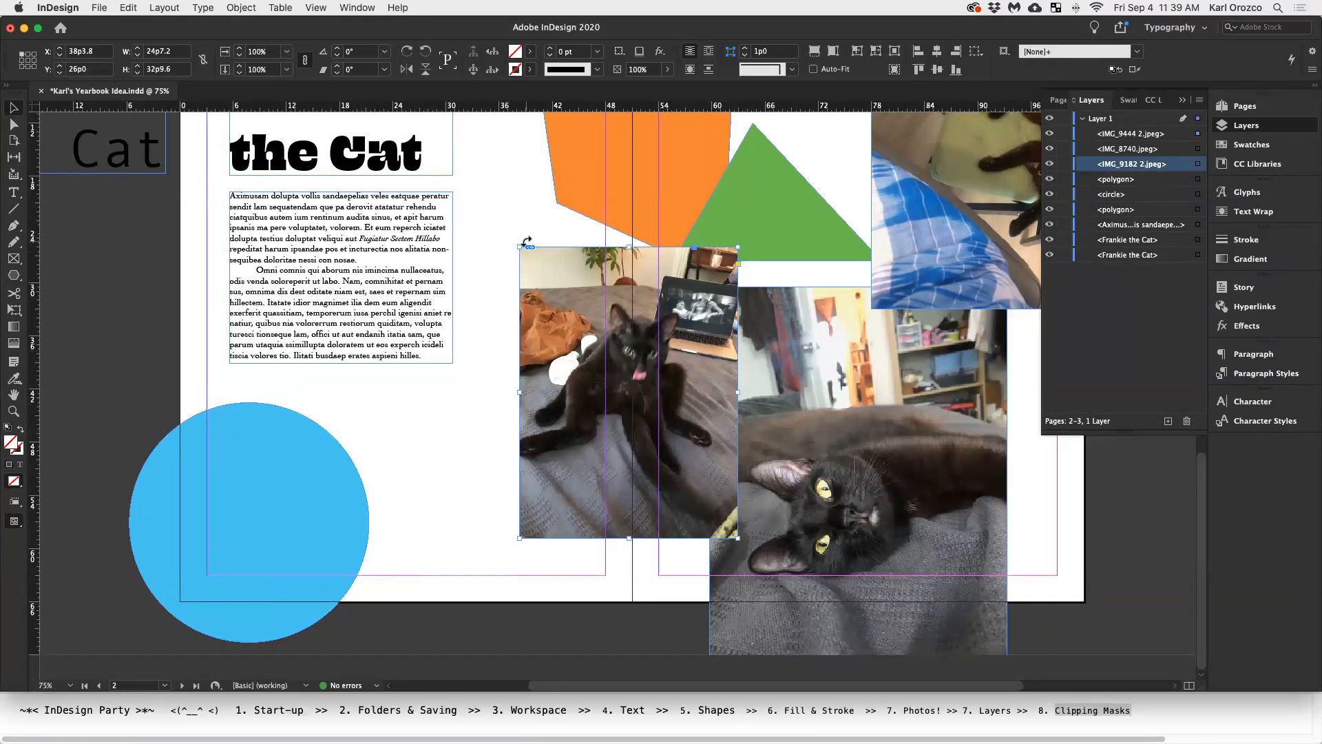
left_click_drag(543, 310, 144, 426)
Try resizing the IMG_9444 2.jpeg photo from its upper inner corner, and undo each attempt
left_click_drag(339, 364, 386, 301)
key("super+z")
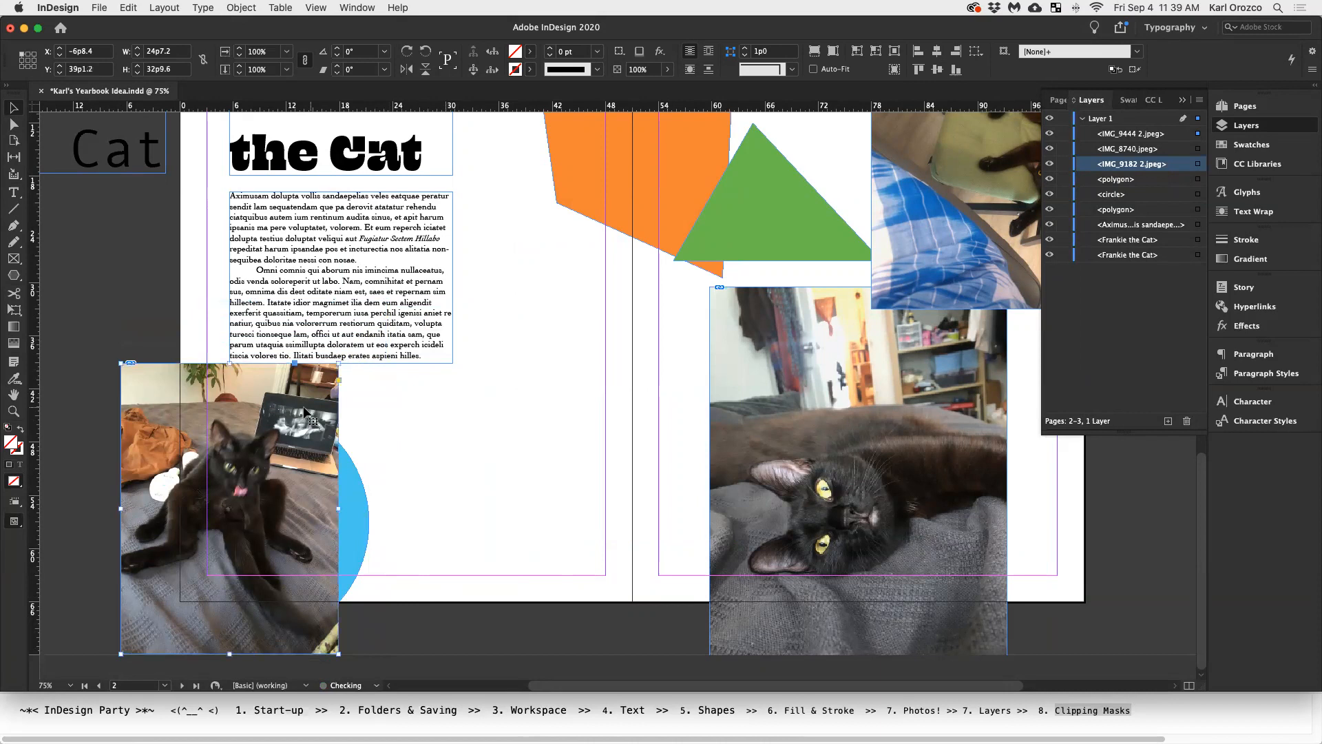
left_click_drag(339, 362, 383, 305)
left_click(481, 416)
mouse_move(318, 443)
left_mouse_down()
mouse_move(324, 476)
mouse_move(316, 469)
left_mouse_up()
key("super+z")
key("super+z")
key("super+z")
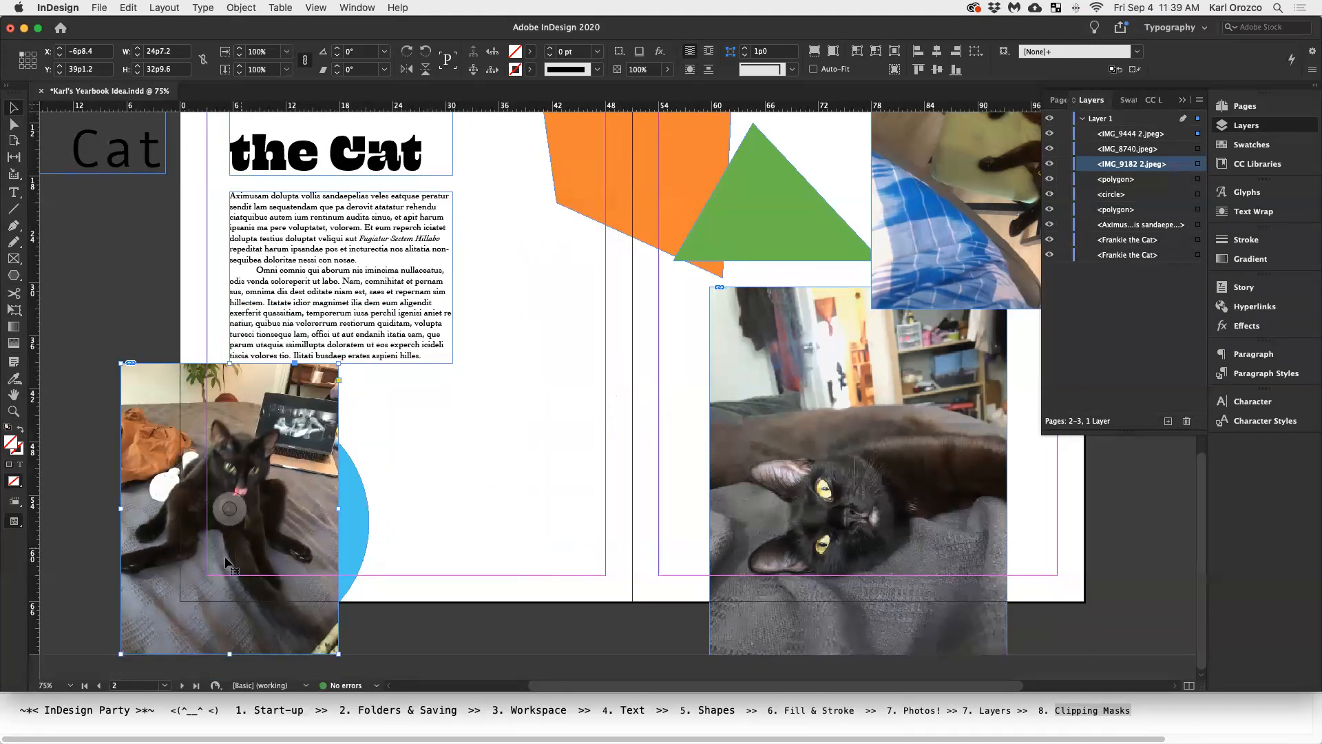
Enlarge the IMG_9444 2.jpeg photo proportionally to about 119% and move it beside the blue circle, to about X 22p6, Y 31p6
left_click_drag(338, 362, 381, 307)
key("super+z")
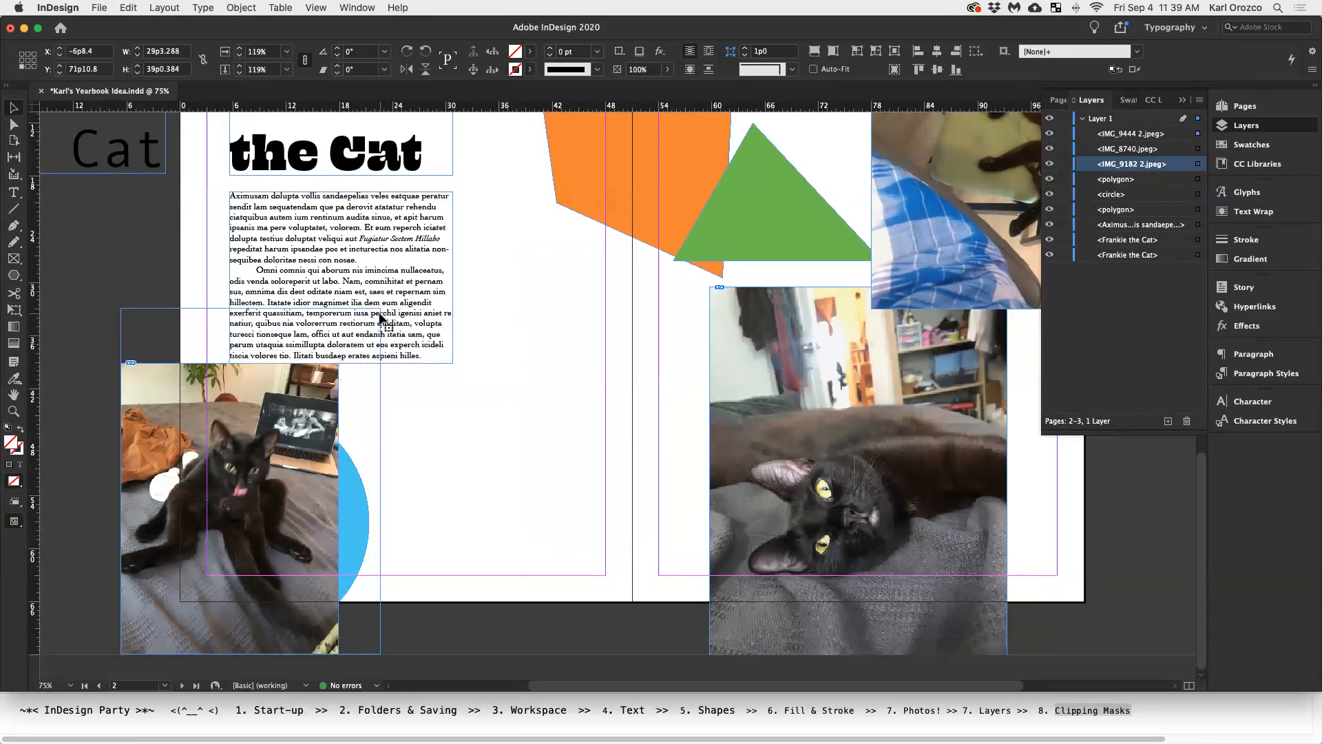
left_click(494, 432)
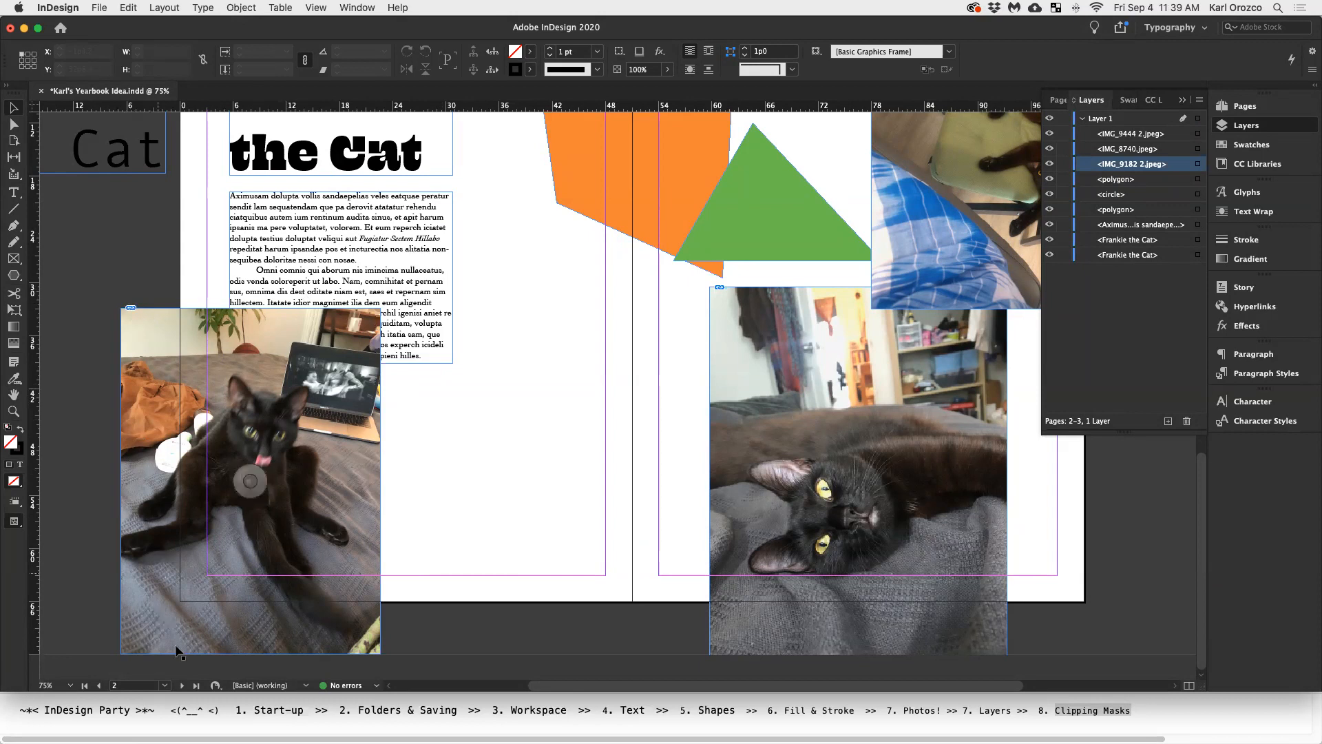
left_click(275, 437)
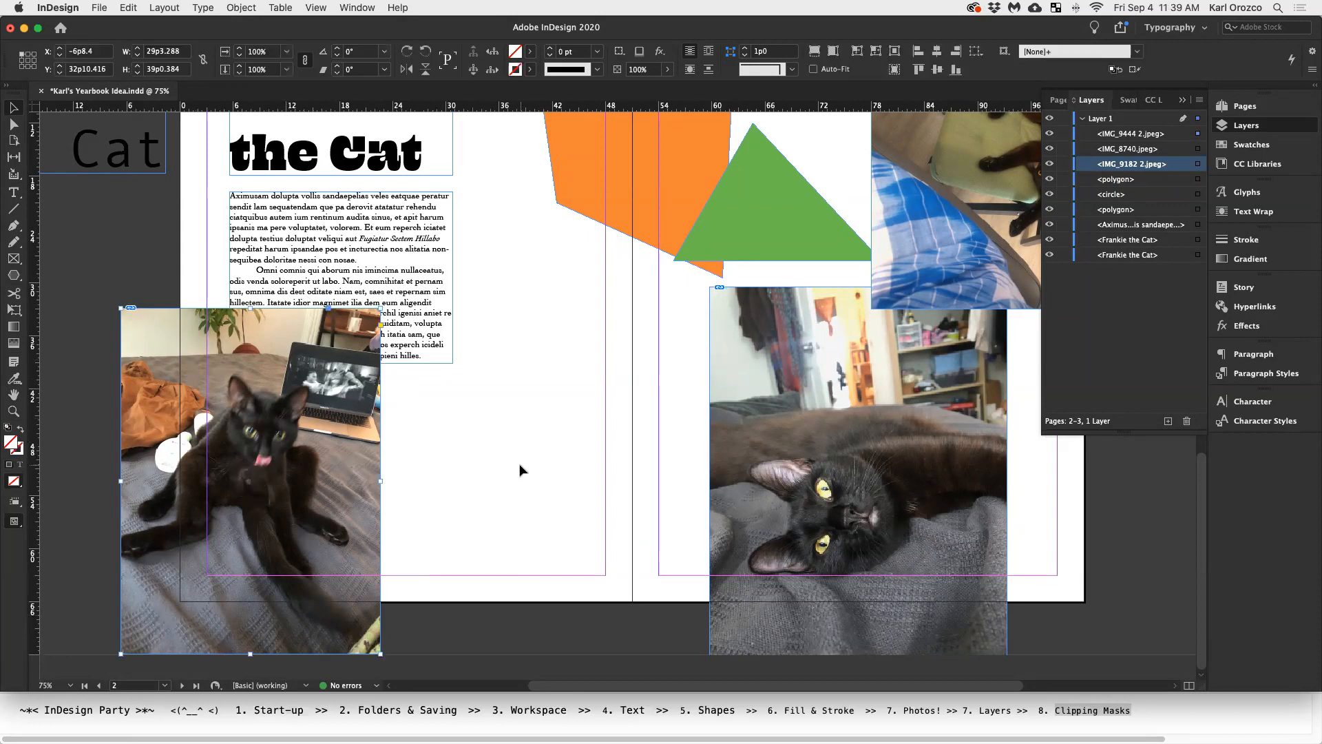
left_click_drag(332, 434, 590, 421)
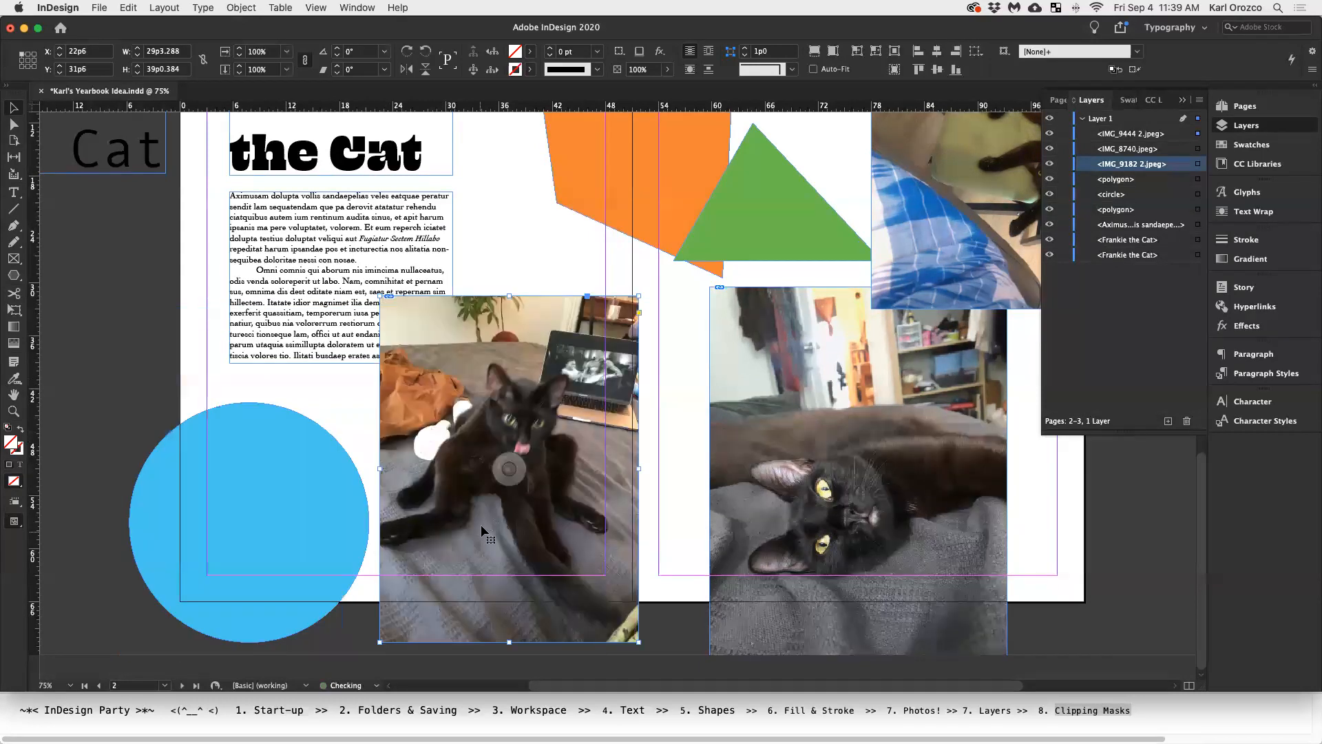
Cut the IMG_9444 2.jpeg photo and use Paste Into to place it inside the blue circle
right_click(531, 389)
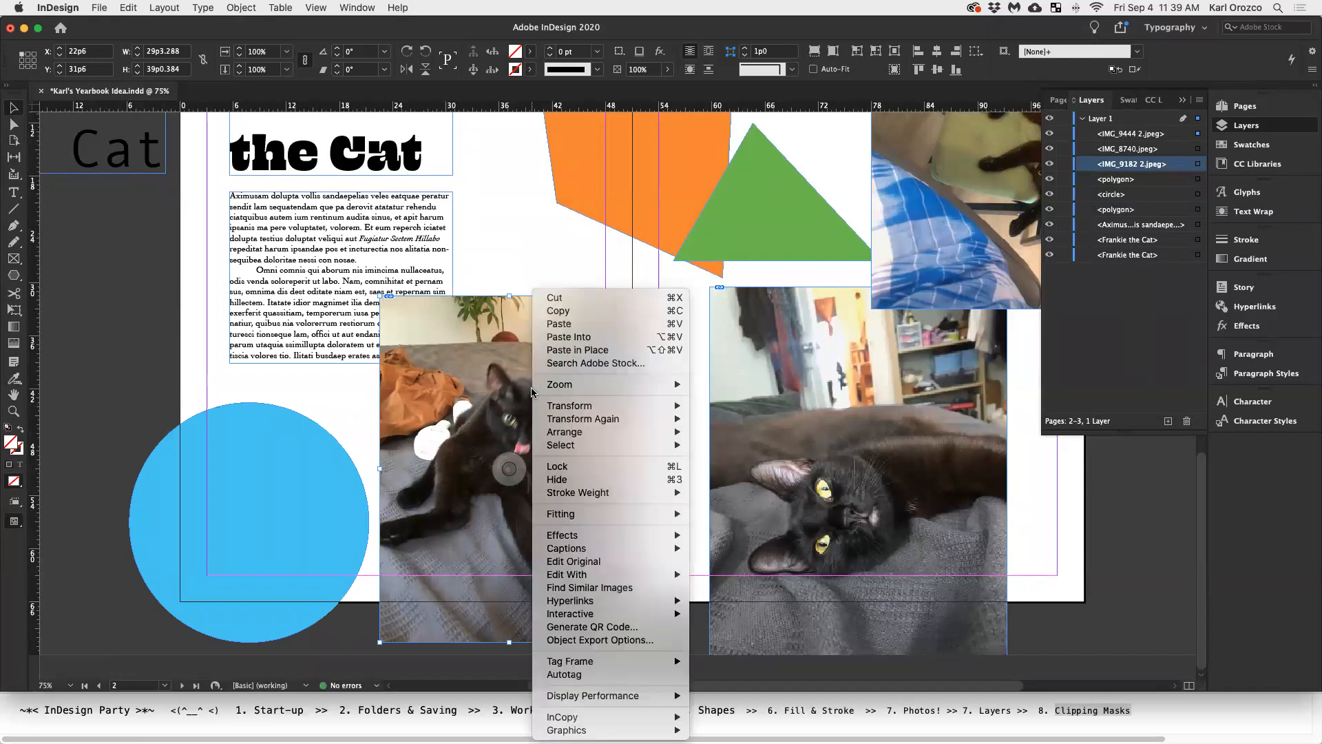
left_click(569, 297)
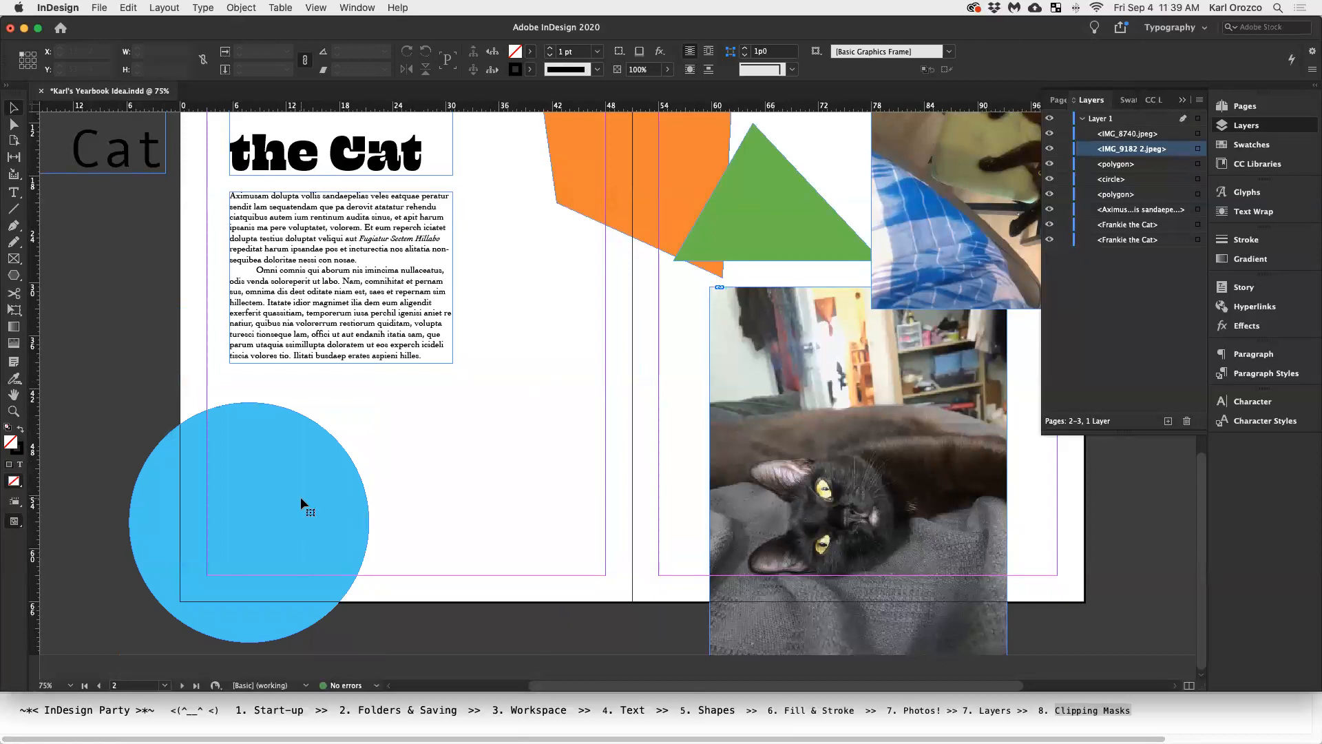
left_click(300, 497)
right_click(289, 510)
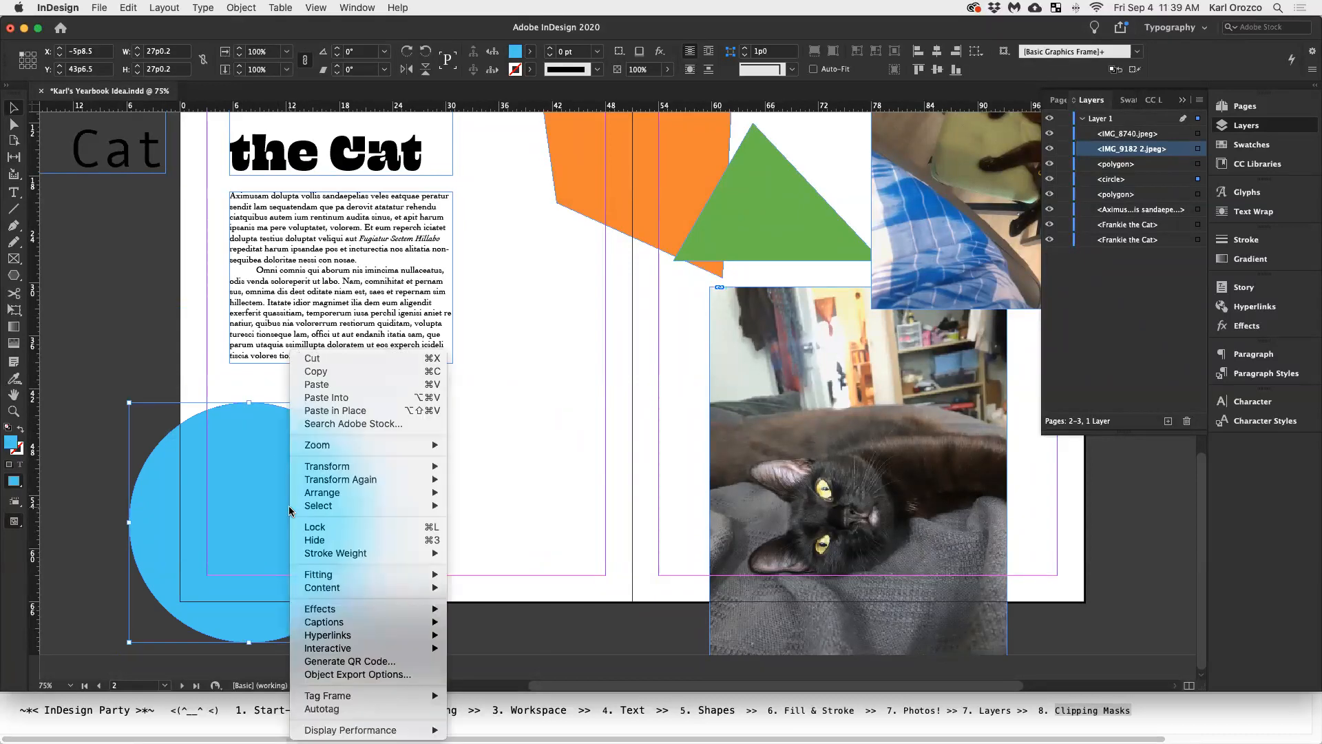
left_click(348, 398)
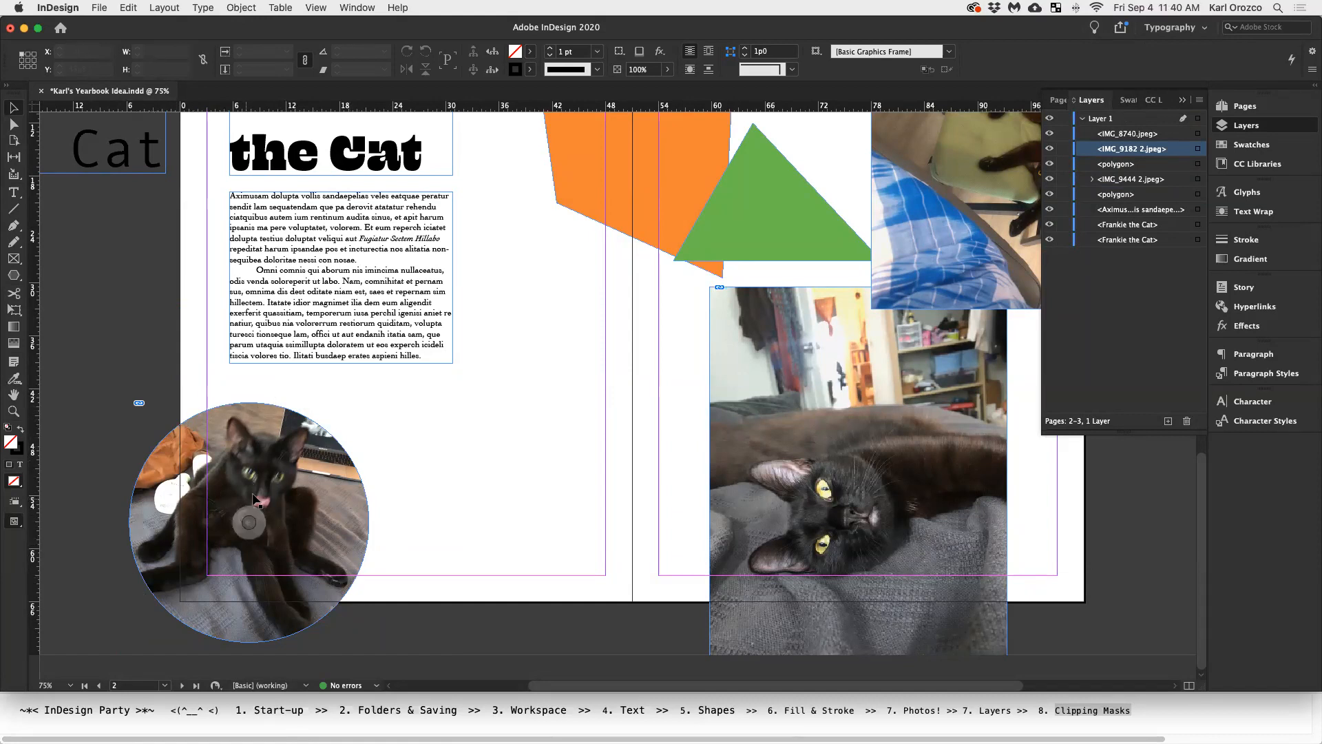
Preview the spread without guides and frame edges to examine the circular photo crop, and return to the normal view
key("w")
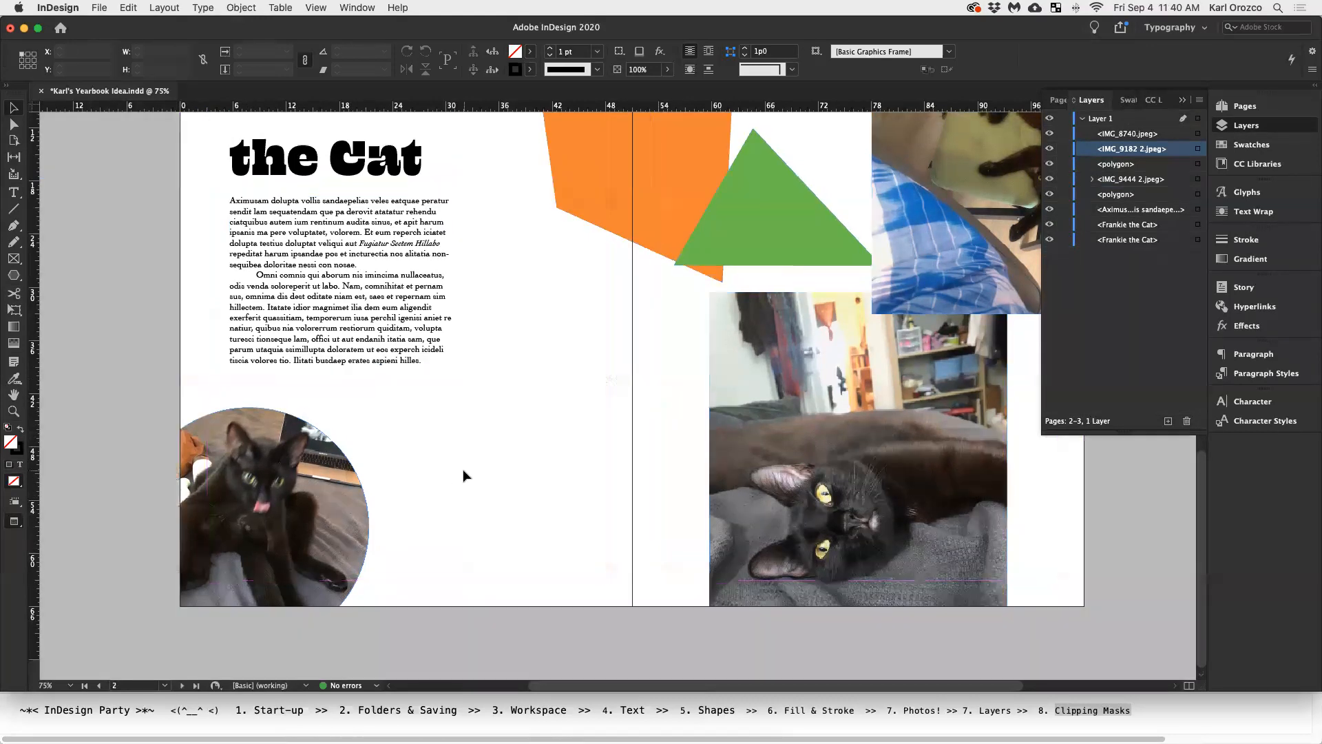
scroll(462, 475, "up", 3)
scroll(463, 476, "right", 5)
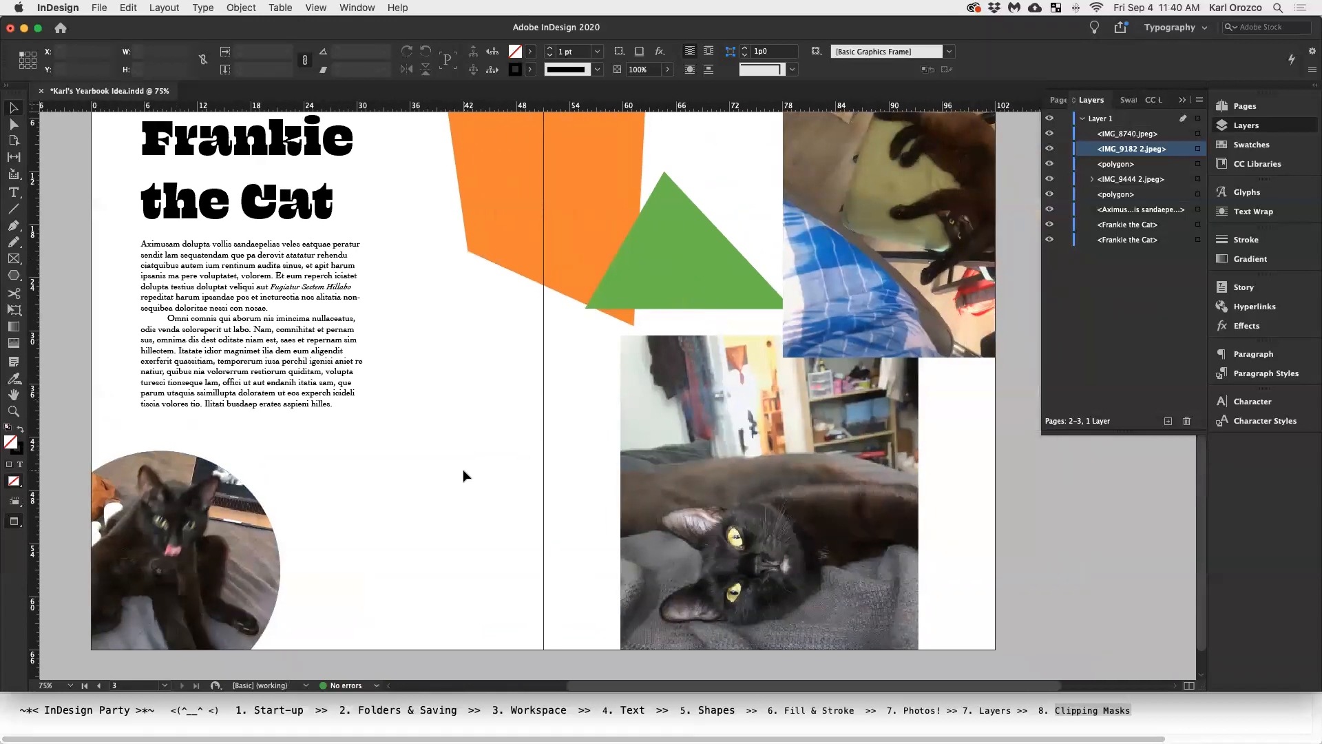
key("w")
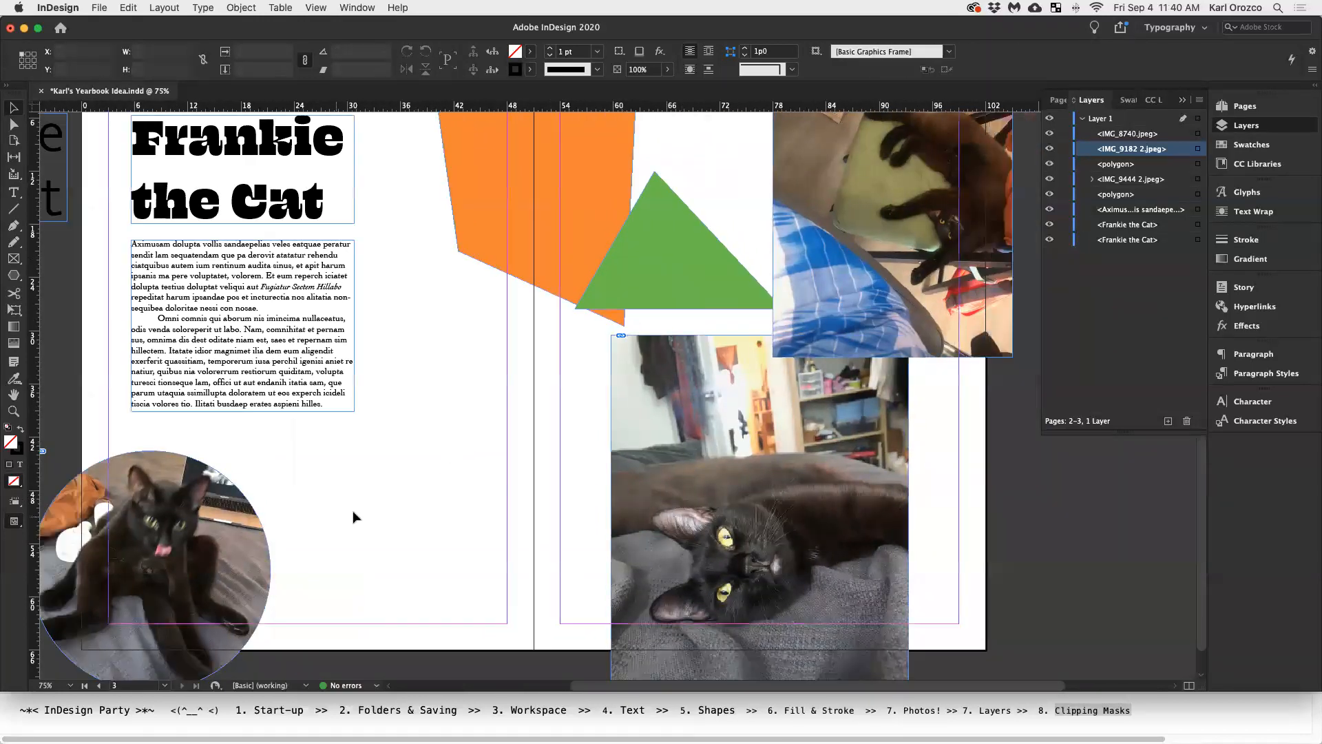
Move IMG_9182 2.jpeg across the spine and IMG_8740.jpeg inside the right-hand page, to about X 71p1.4, Y 7p6.5
scroll(524, 490, "up", 3)
left_click_drag(726, 532, 541, 498)
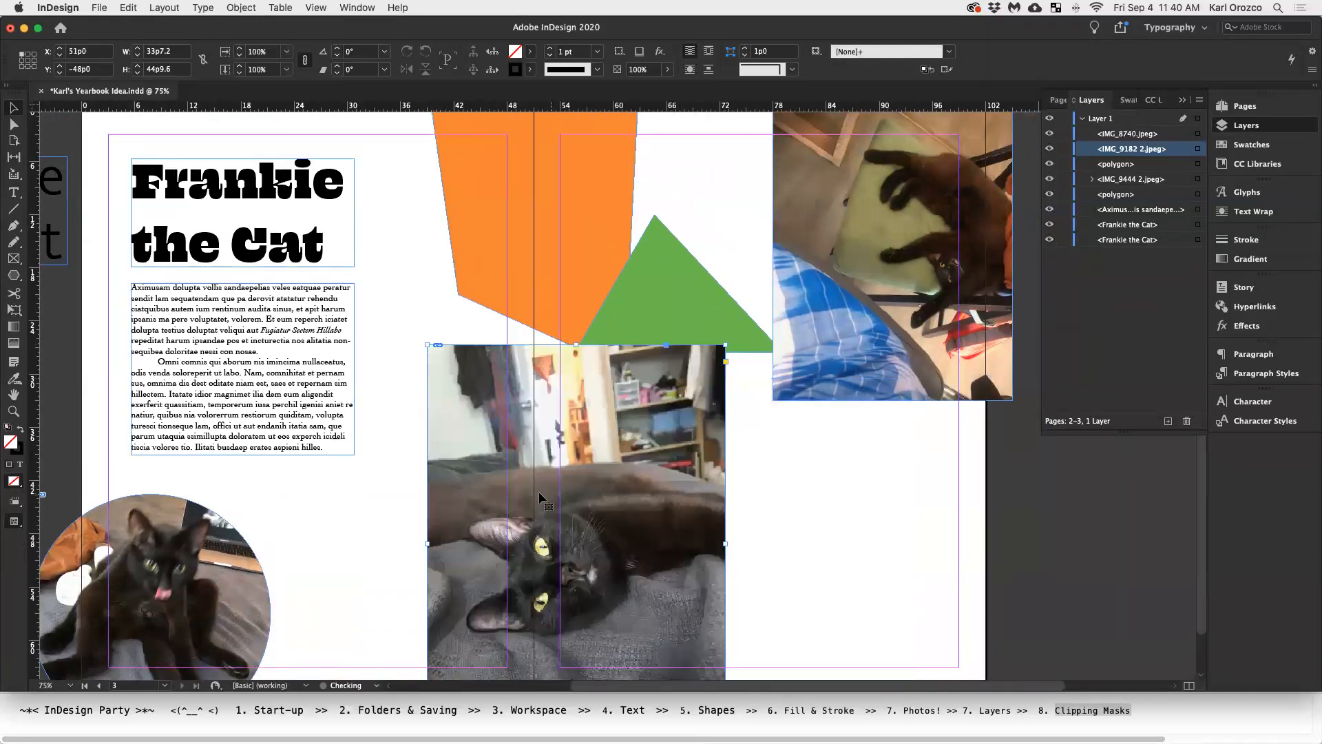
left_click(868, 494)
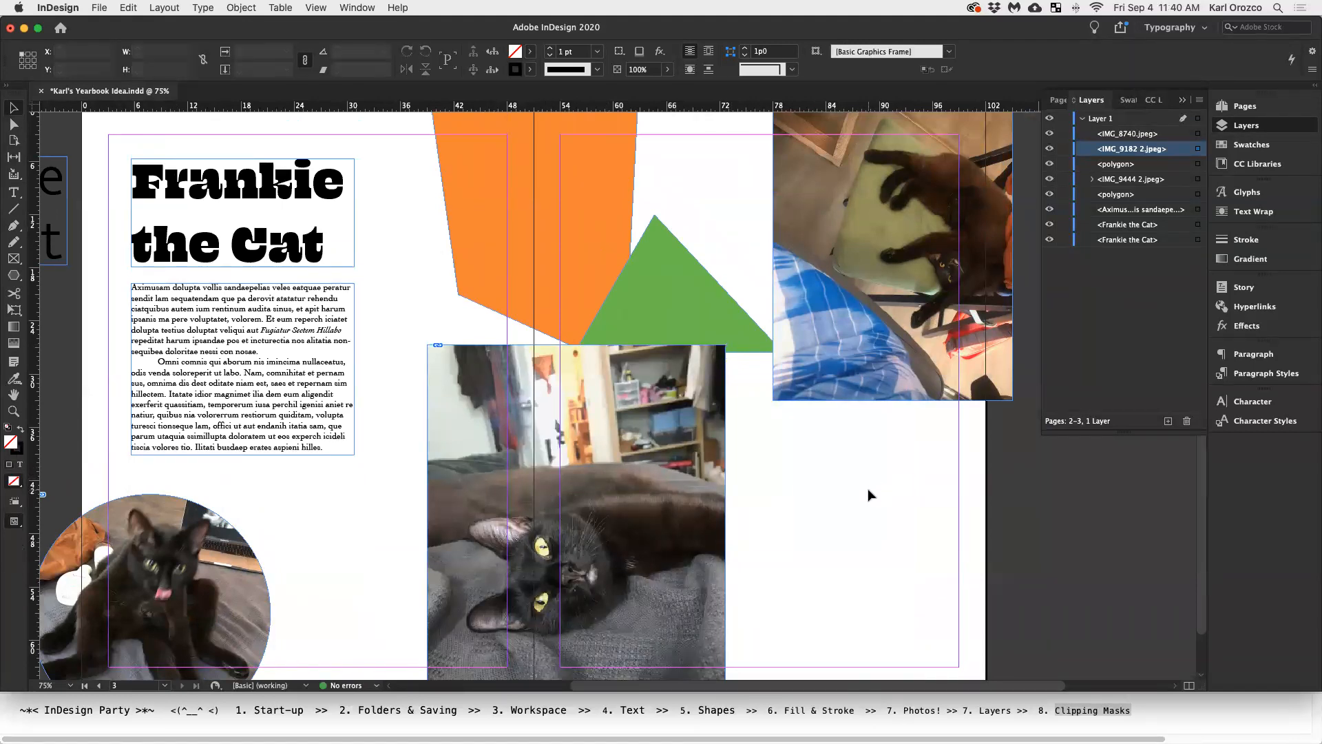
scroll(854, 469, "up", 2)
left_click_drag(881, 363, 821, 456)
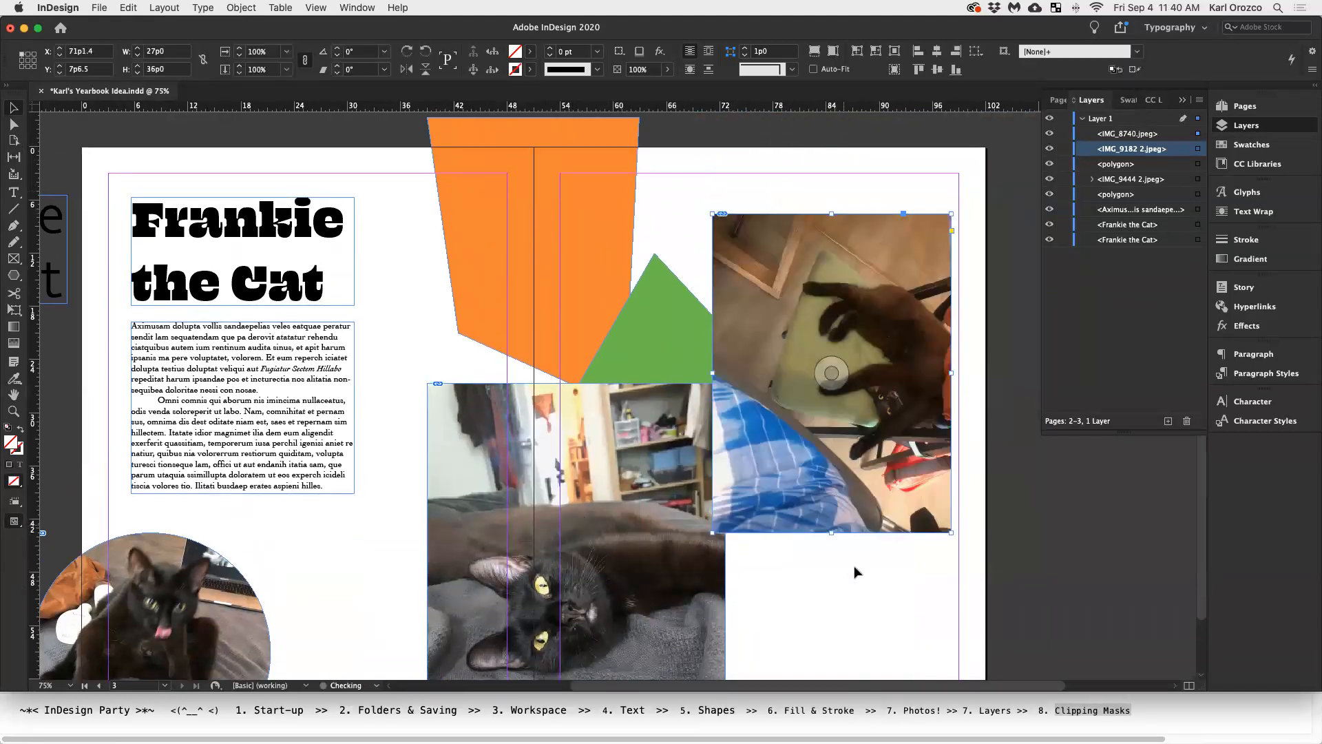
Trace a closed Pen tool outline of straight segments loosely around the cat in the IMG_8740.jpeg photo
scroll(845, 597, "left", 4)
key("super+equal")
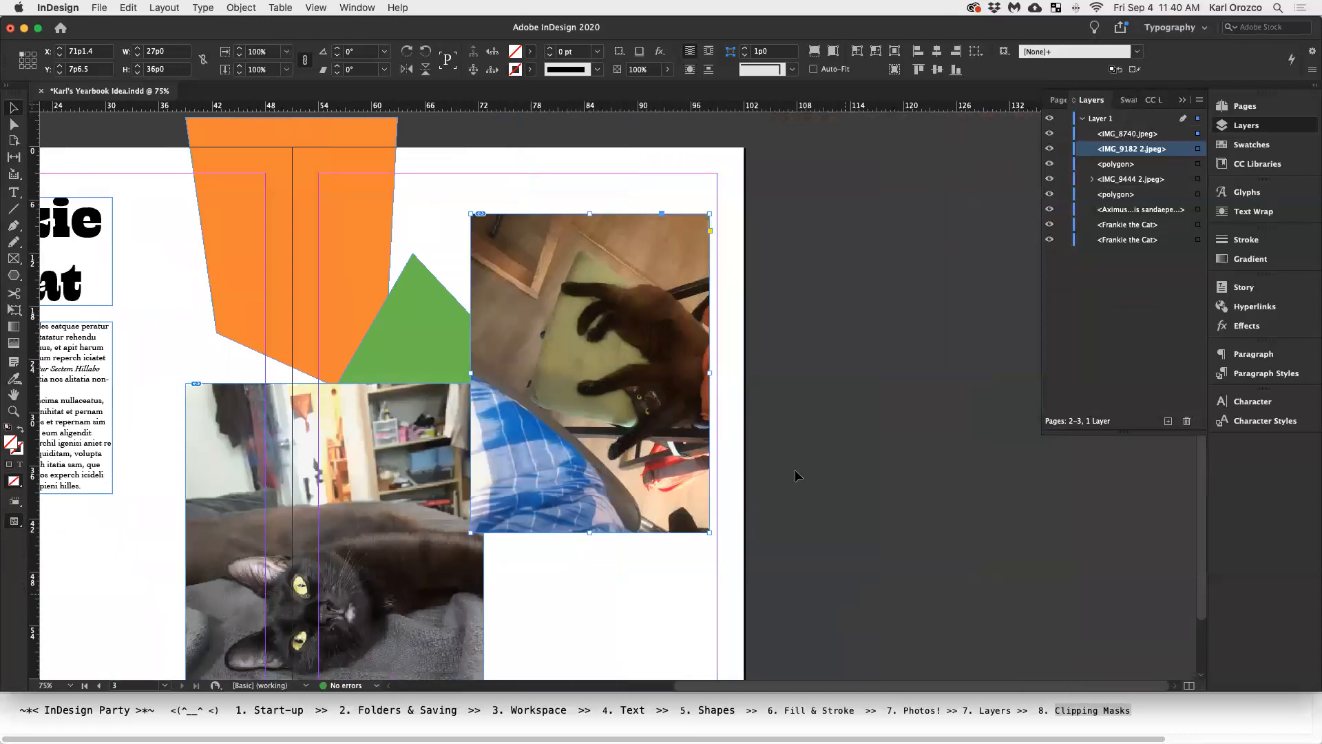
key("super+equal")
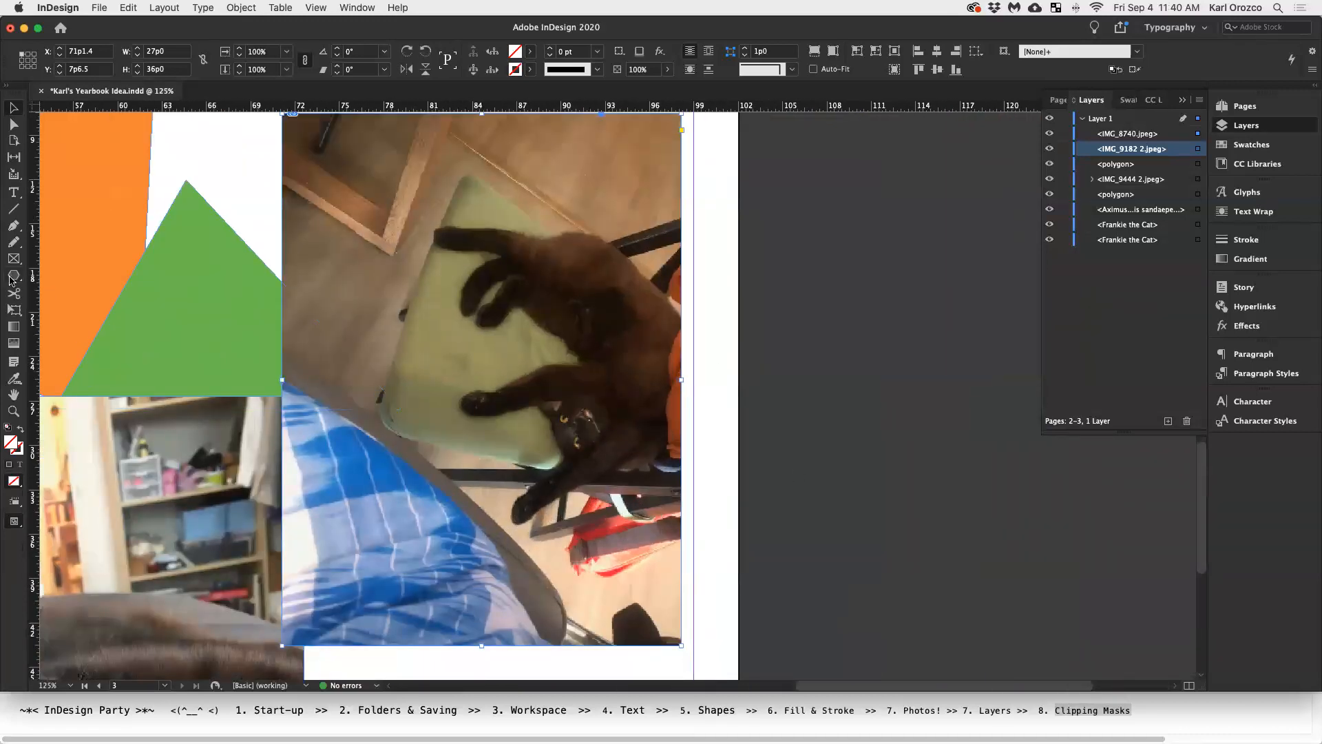
left_click(15, 227)
mouse_move(16, 224)
left_mouse_down()
mouse_move(54, 242)
mouse_move(36, 240)
left_mouse_up()
left_click(684, 295)
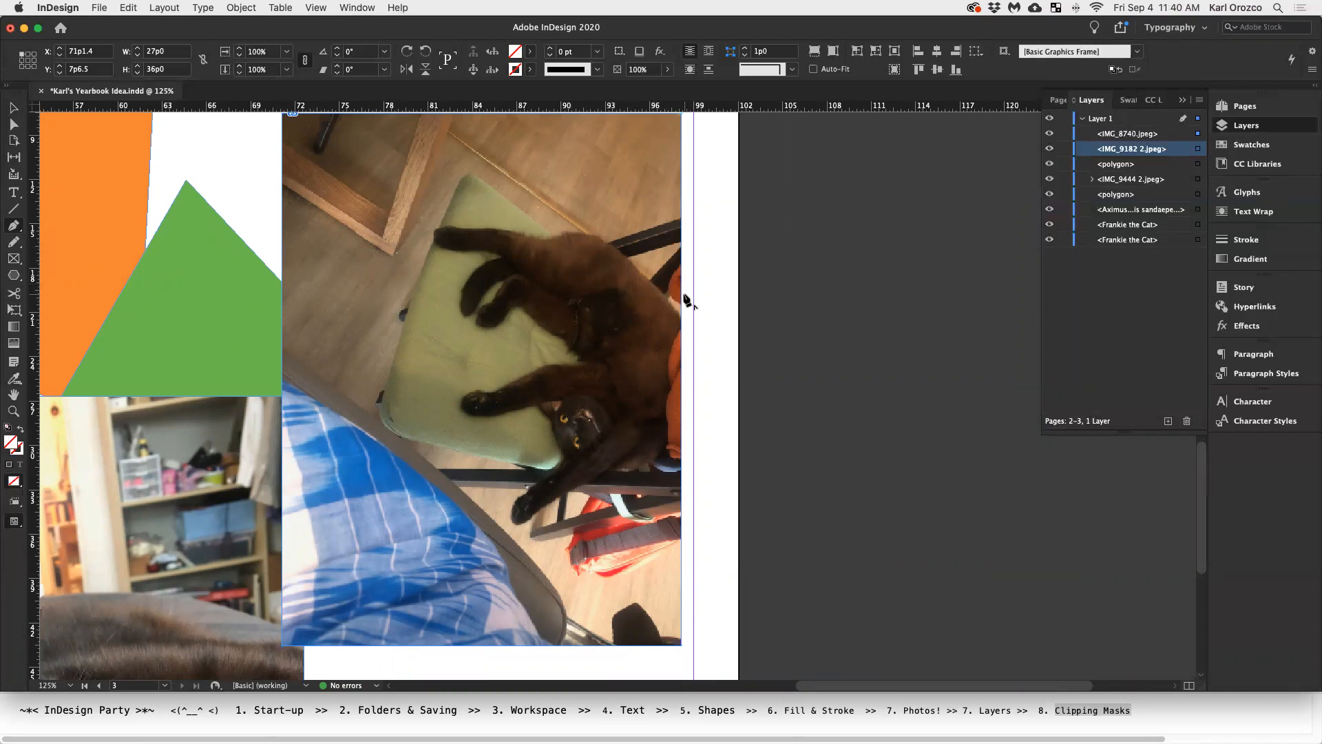
left_click(610, 215)
left_click(541, 211)
left_click(473, 210)
left_click(408, 213)
left_click(439, 263)
left_click(464, 264)
left_click(446, 290)
left_click(450, 319)
left_click(458, 335)
left_click(473, 339)
left_click(501, 341)
left_click(517, 323)
left_click(531, 337)
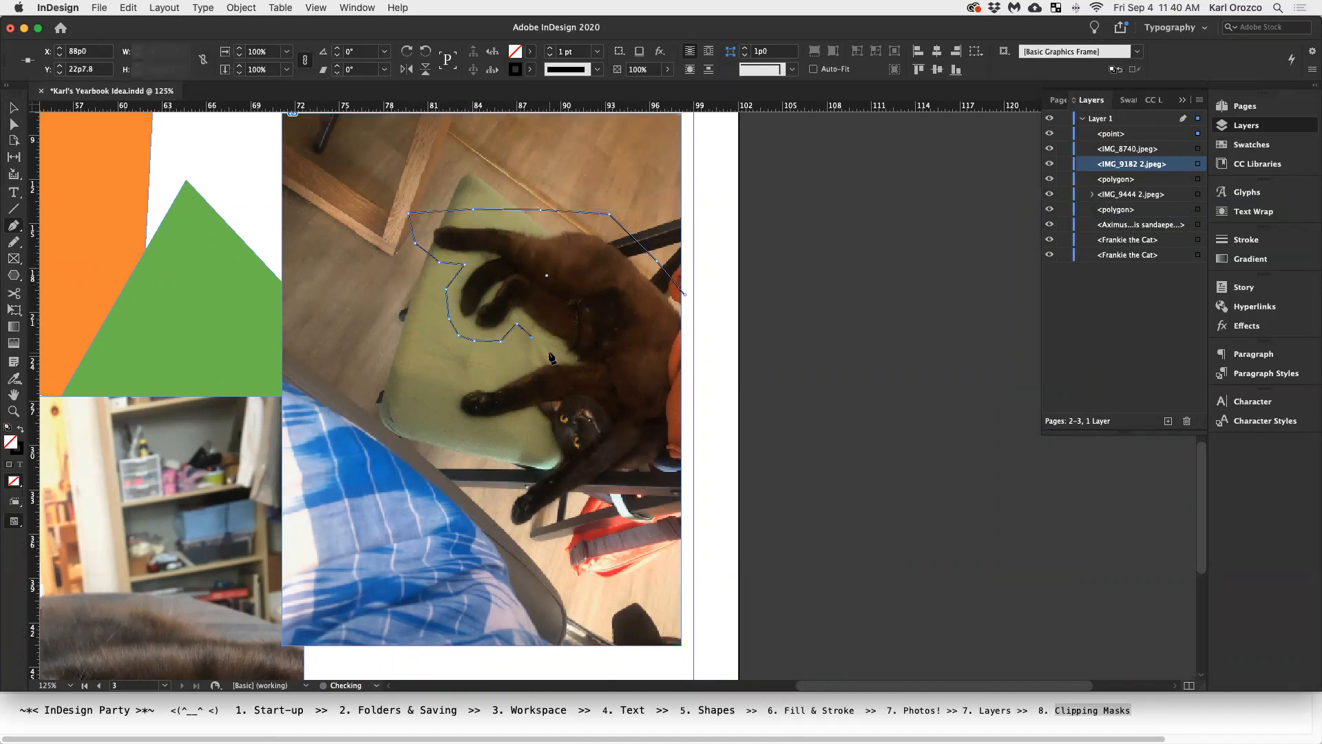
left_click(529, 359)
left_click(504, 370)
left_click(470, 387)
left_click(452, 416)
left_click(525, 423)
left_click(536, 437)
left_click(525, 478)
left_click(508, 501)
left_click(507, 521)
left_click(546, 532)
left_click(577, 507)
left_click(647, 482)
left_click(676, 475)
left_click(685, 453)
left_click(681, 396)
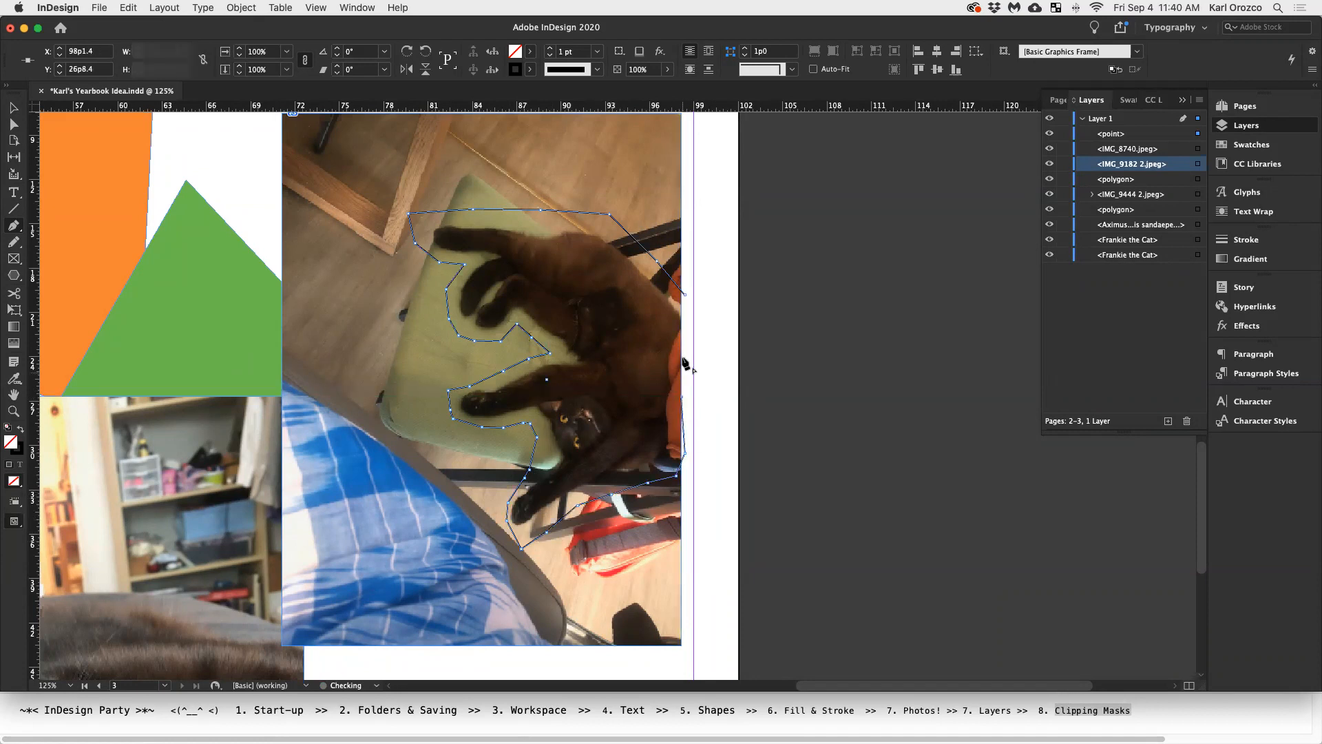
left_click(685, 295)
Cut the IMG_8740.jpeg photo and use Paste Into to place it inside the traced cat outline
key("v")
left_click(654, 361)
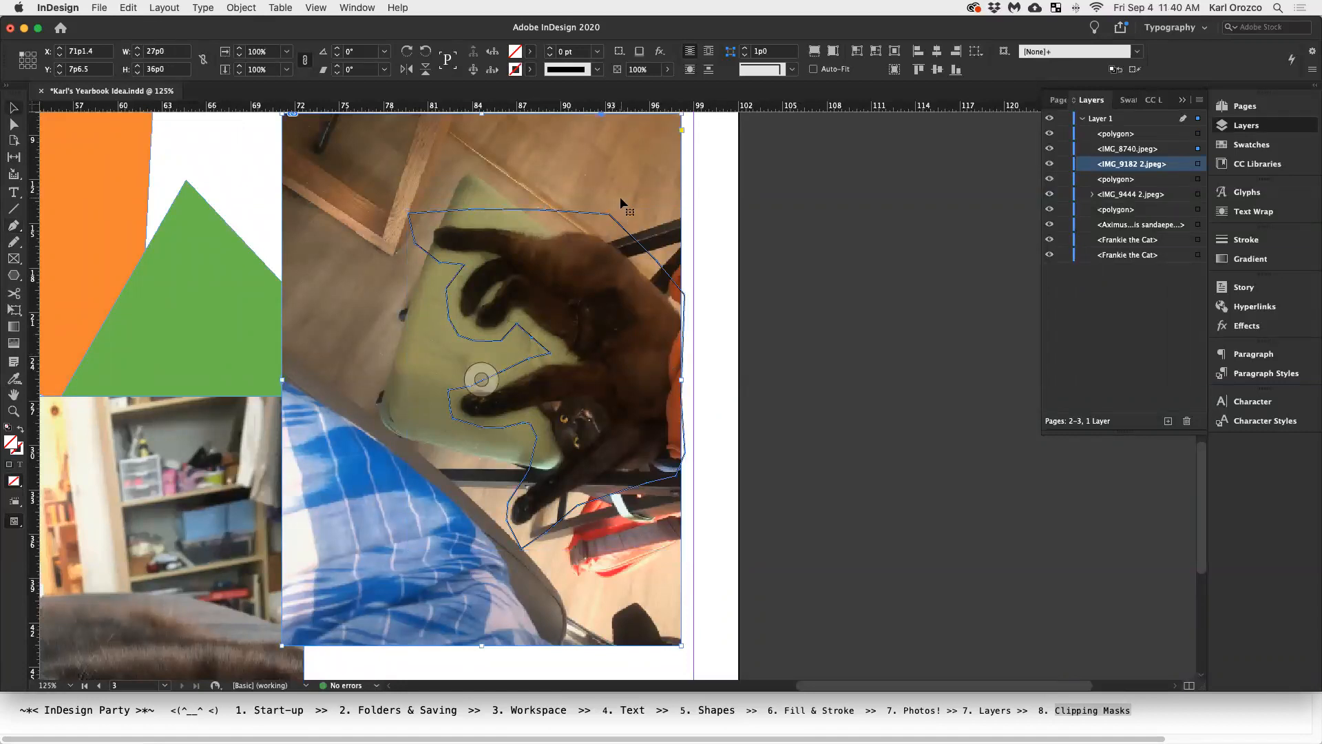
right_click(626, 173)
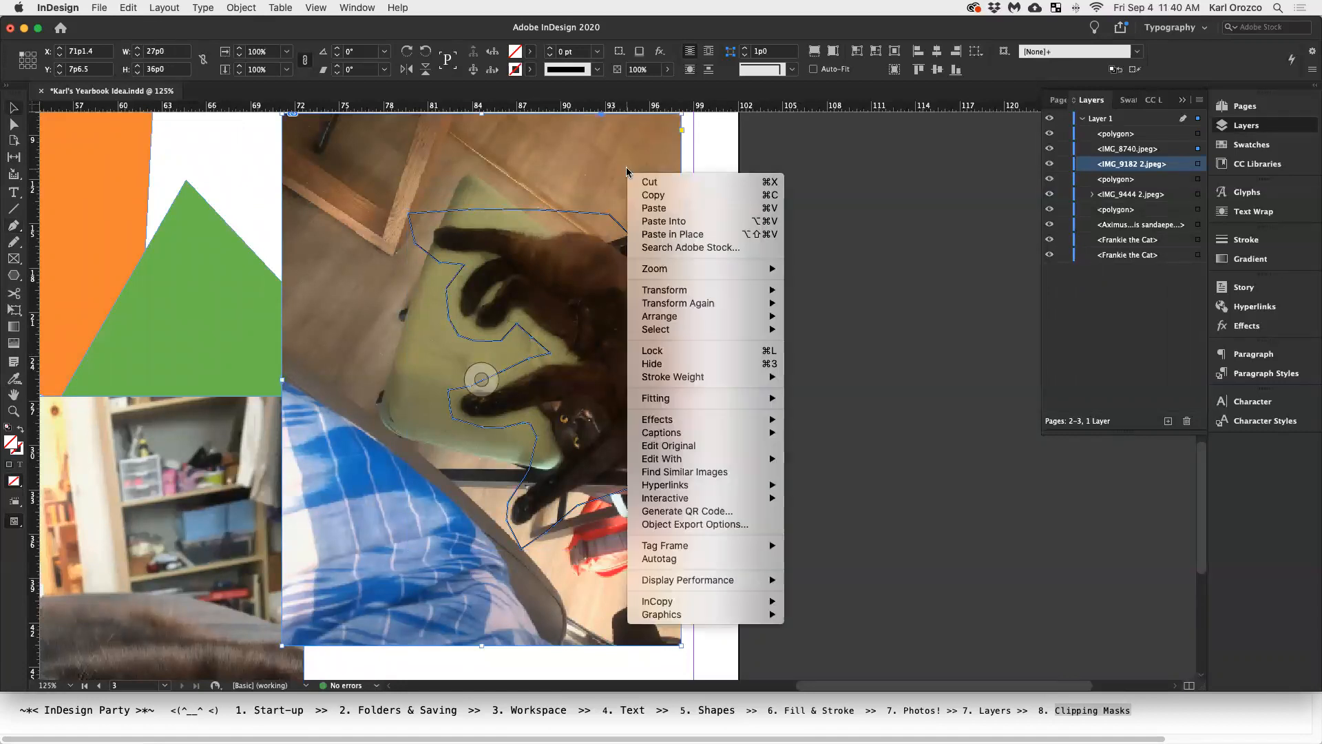
left_click(655, 185)
key("Delete")
left_click(651, 255)
right_click(650, 258)
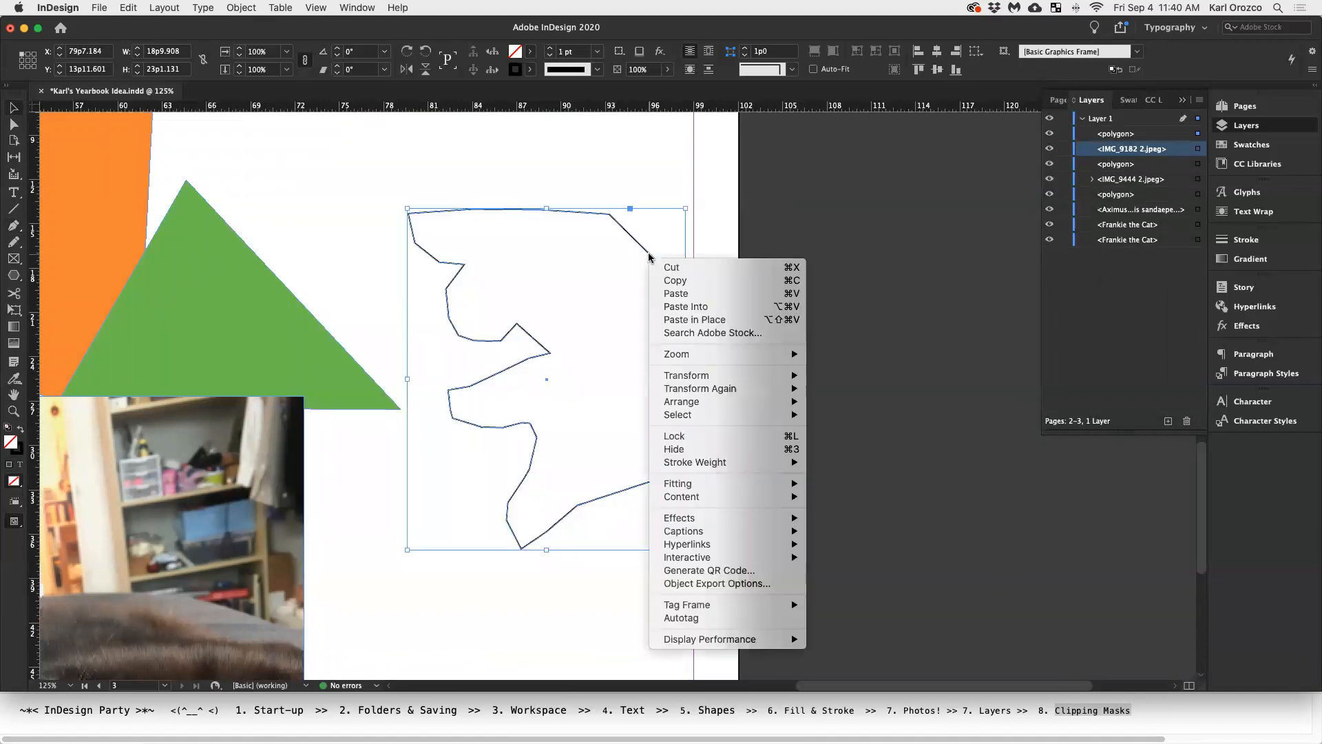
left_click(687, 306)
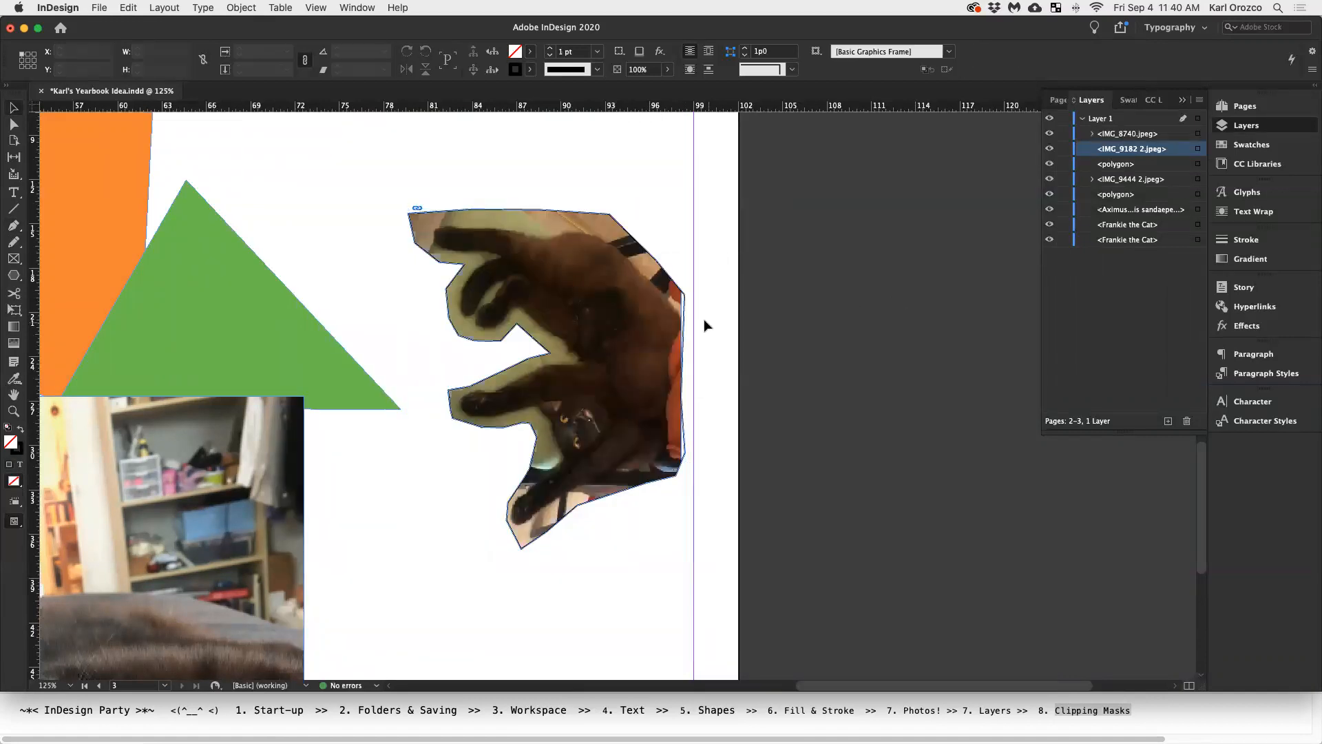
double_click(686, 310)
left_click(815, 324)
Remove the stroke from the cat cutout and move it over the right-hand page's outer edge, to about X 85p9.2, Y 13p10.8
key("super+minus")
key("super+minus")
key("super+minus")
key("super+minus")
key("super+equal")
key("super+equal")
scroll(839, 531, "down", 10)
scroll(877, 438, "up", 1)
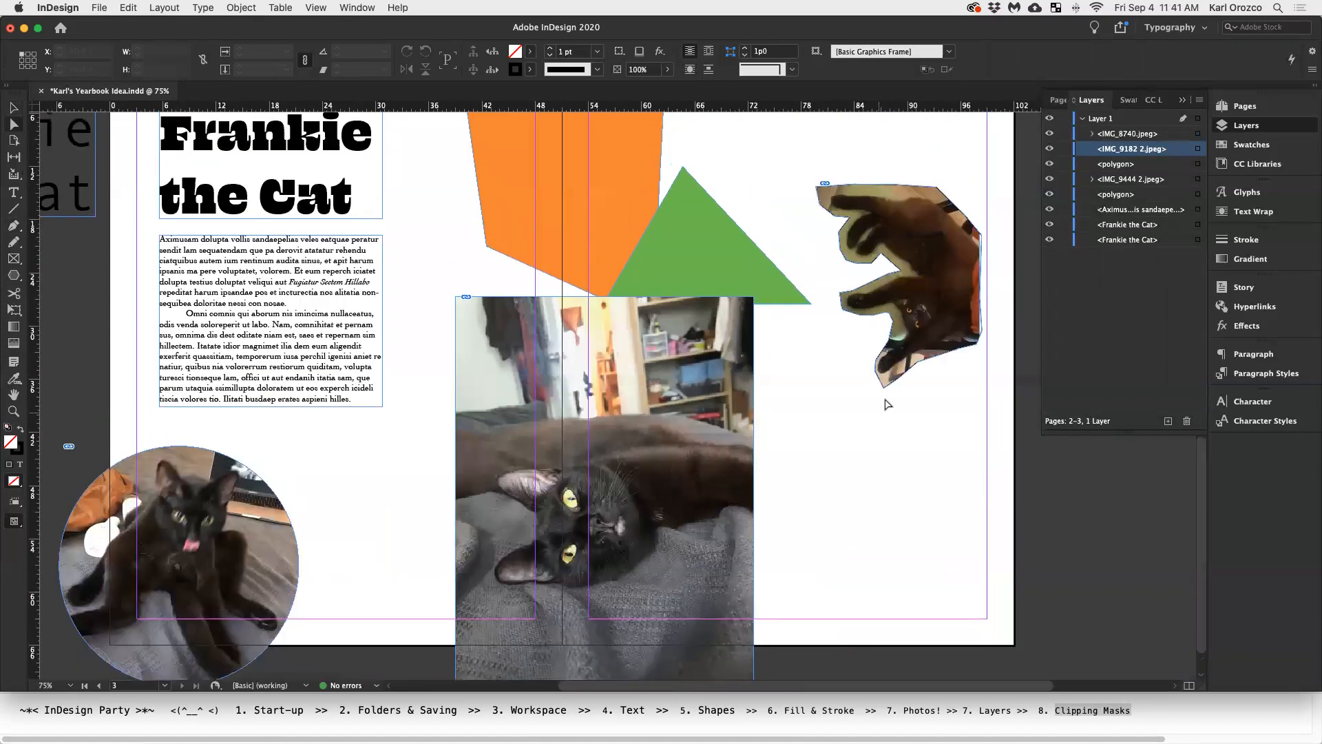
left_click(910, 313)
key("x")
key("slash")
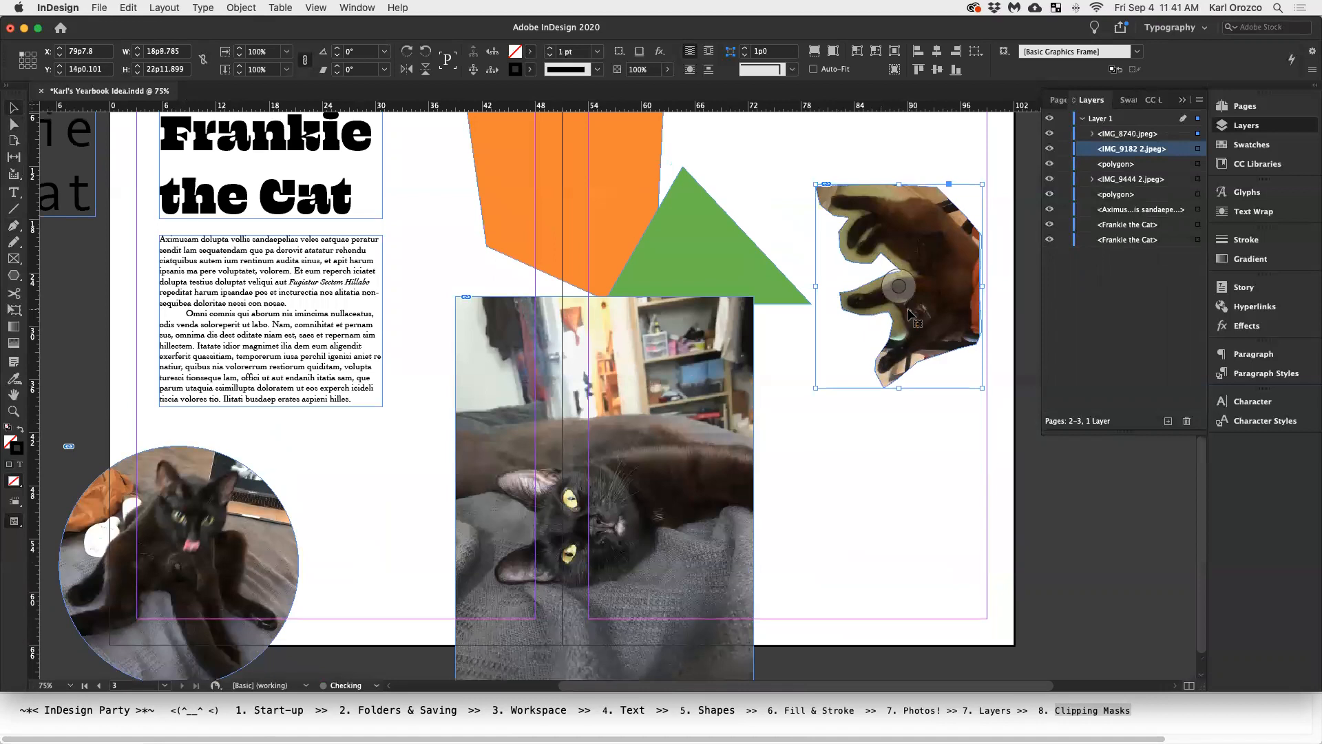
left_click(929, 496)
left_click_drag(943, 342, 1043, 341)
left_click(963, 447)
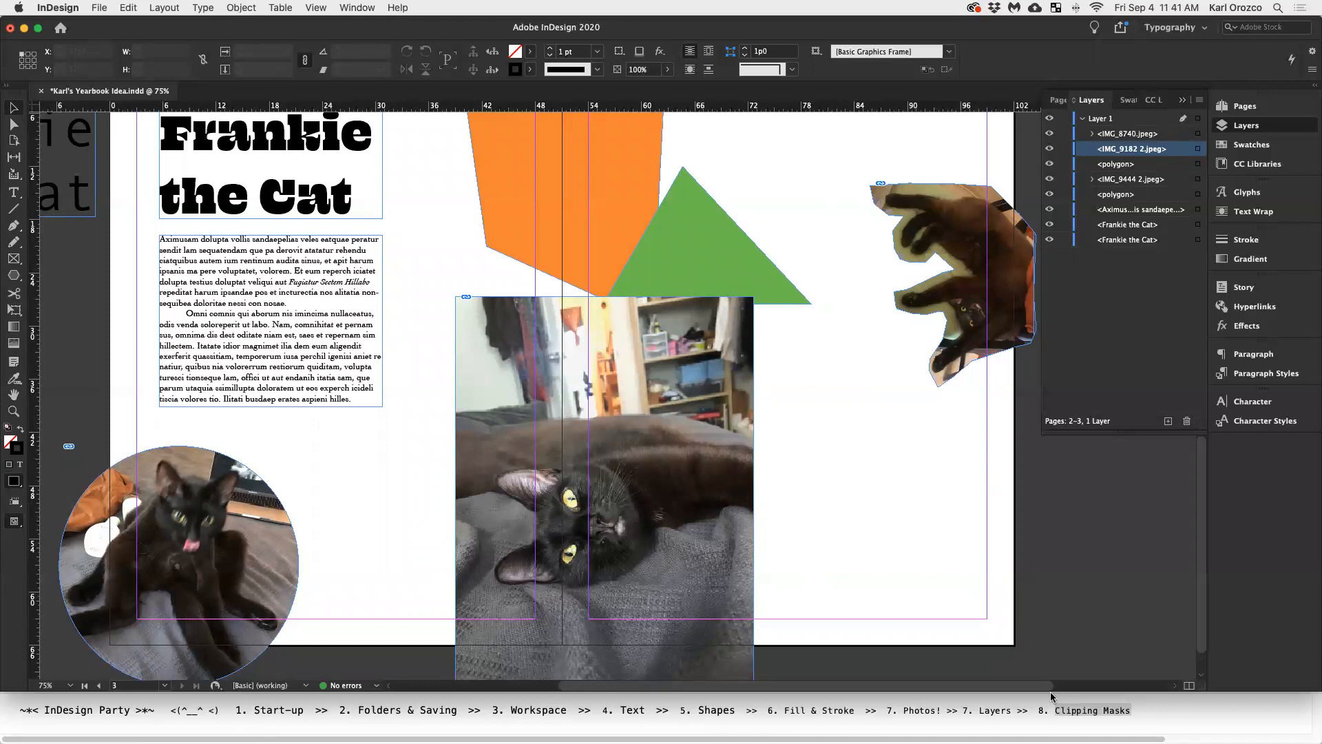
Switch to the TextEdit outline and renumber the last two topics as "8. Layers" and "9. Clipping Masks"
left_click(1125, 715)
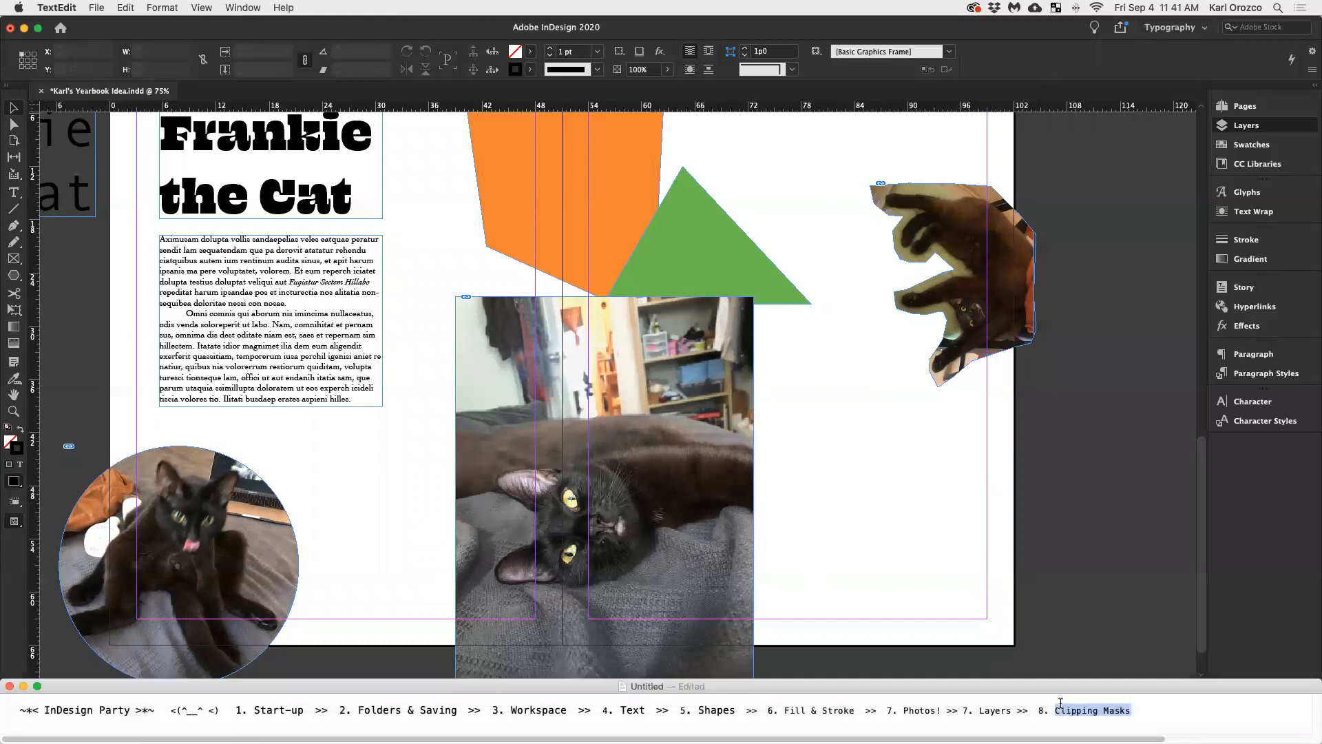
left_click(969, 710)
type("=8")
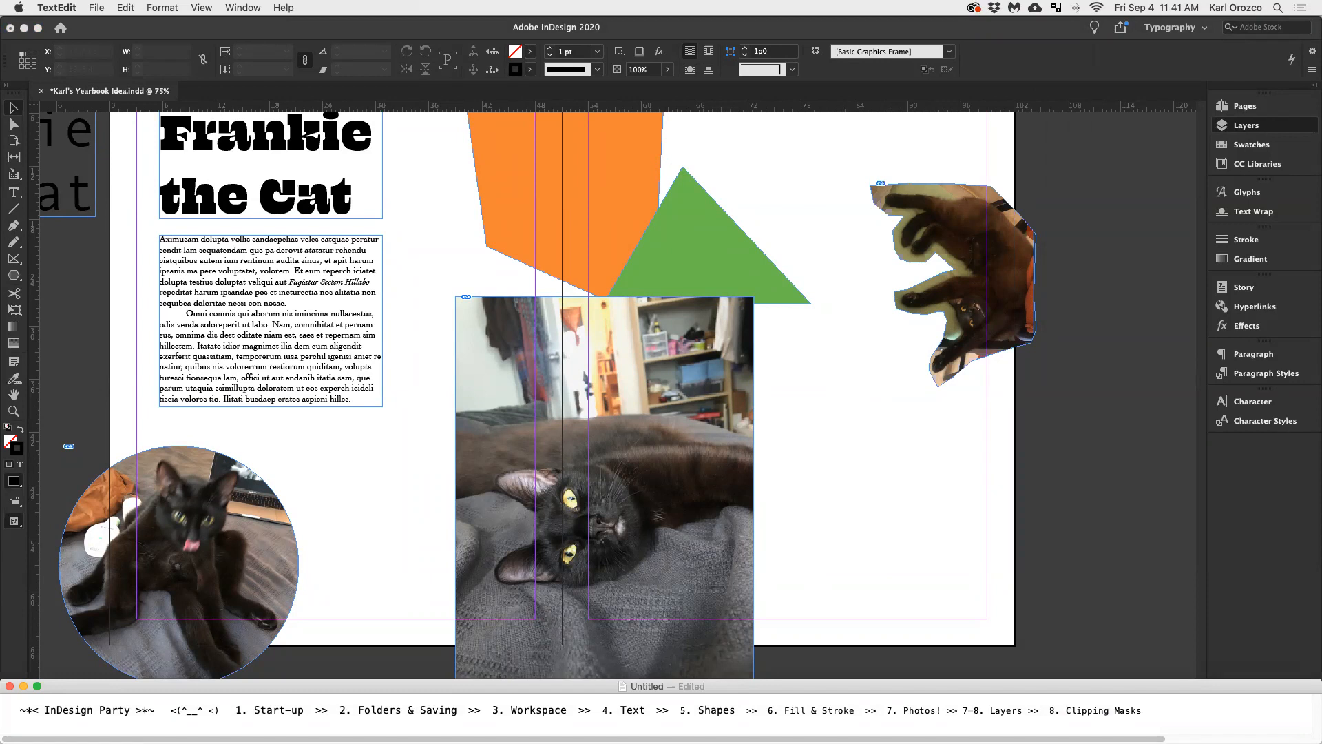
key("BackSpace")
key("BackSpace")
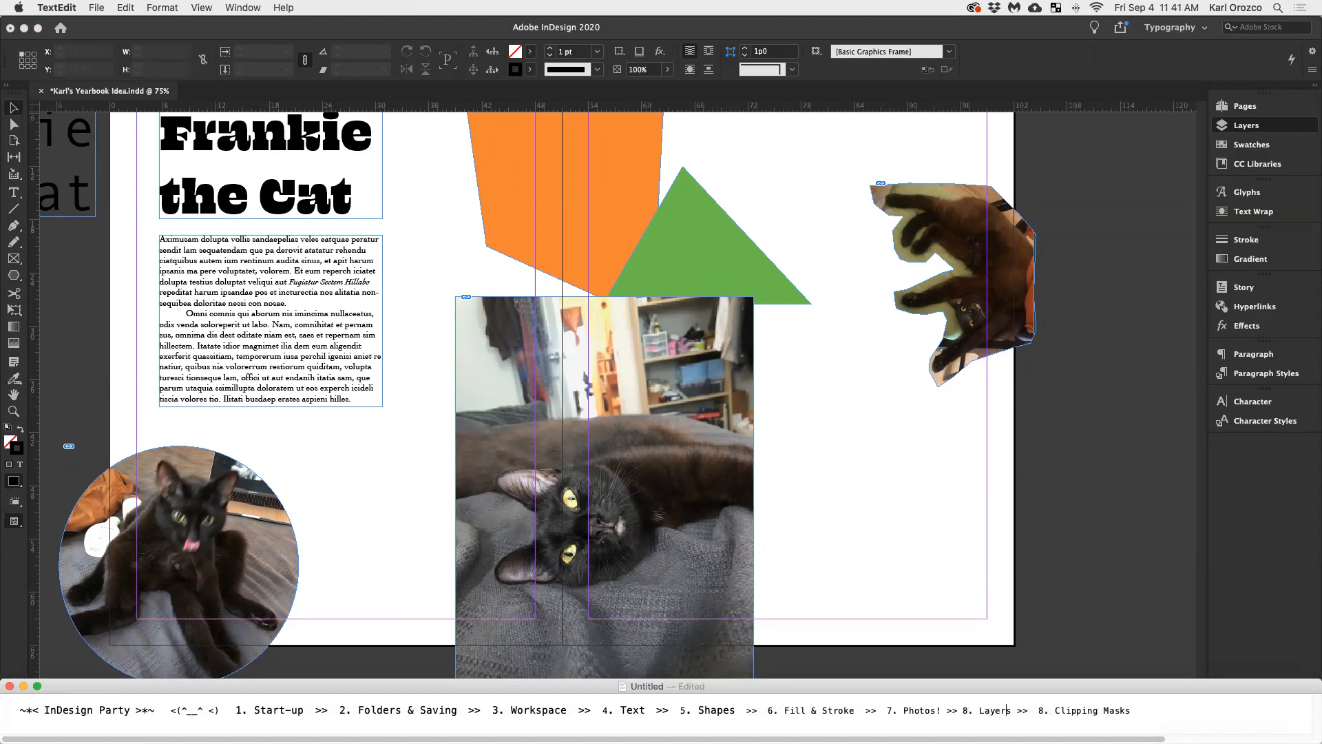
left_click(1043, 710)
key("BackSpace")
type("9")
Return to InDesign and move the IMG_9182 2.jpeg photo onto the pasteboard beyond the right-hand page
left_click(938, 498)
left_click(660, 544)
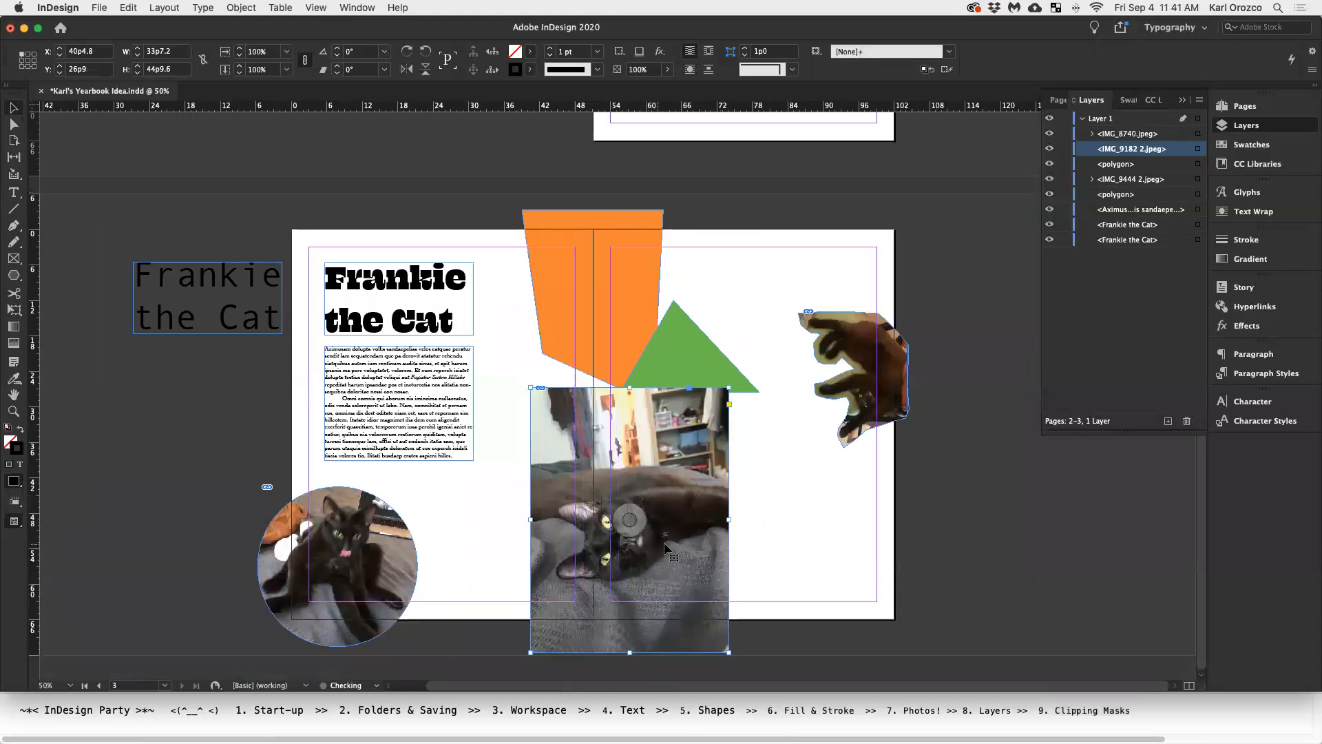
left_click_drag(691, 505, 1068, 486)
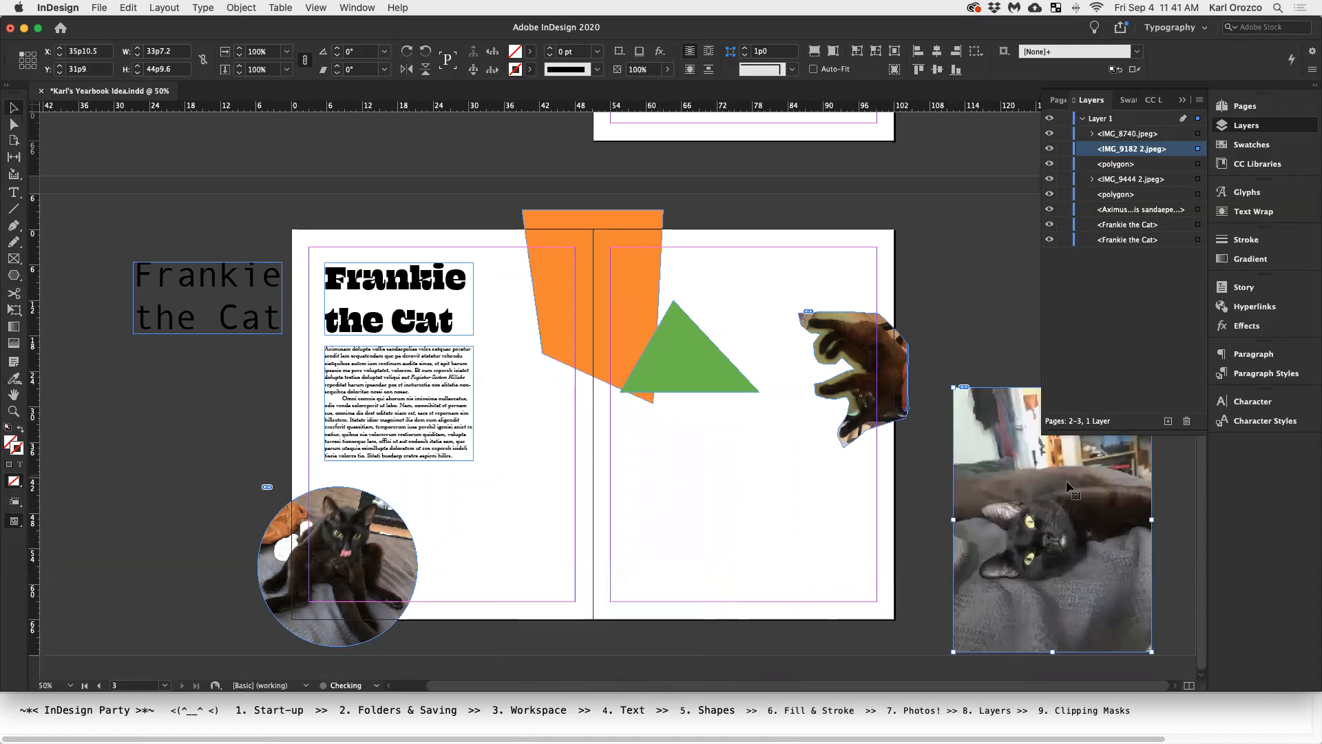
Try enlarging the cat cutout's frame from its lower inner corner, and undo the resize
left_click(854, 379)
left_click_drag(798, 447, 704, 500)
key("super+z")
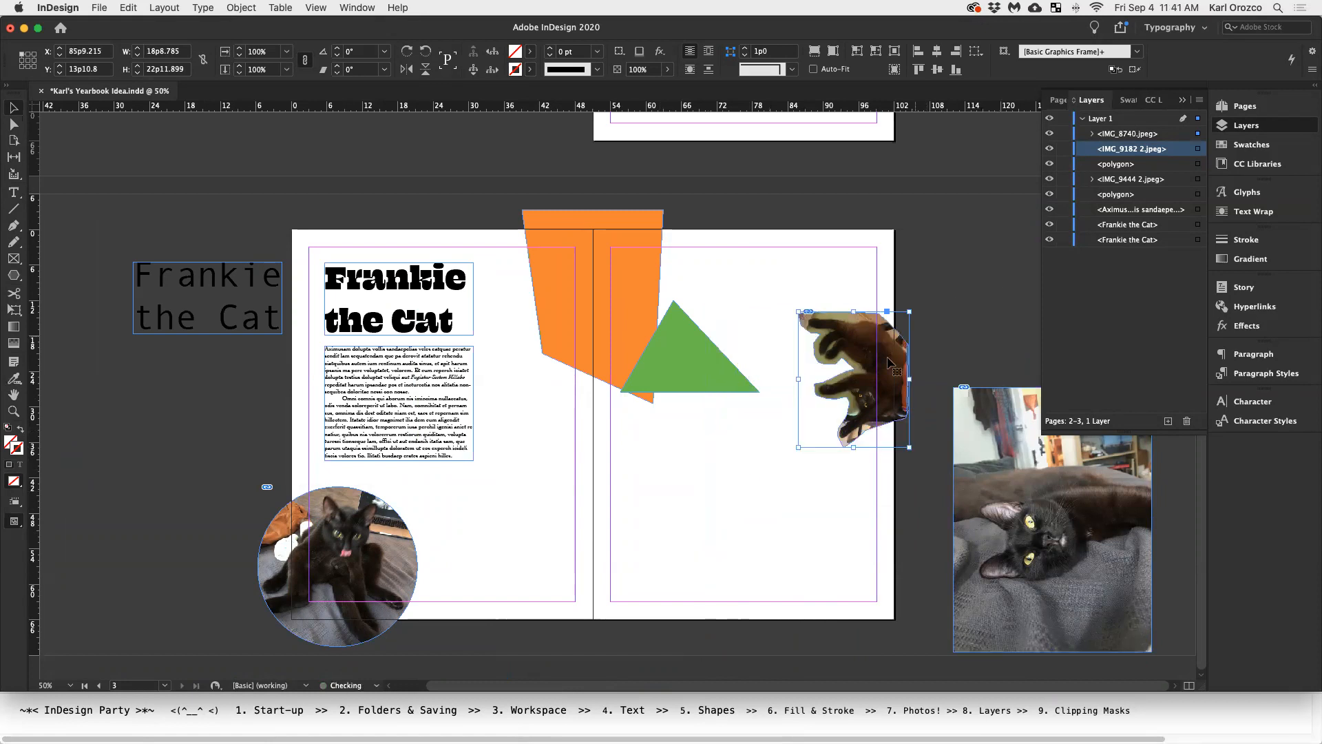
Scale up the cat cutout together with its photo to fill most of the right-hand page's width, and switch the spread to Preview mode
left_click_drag(797, 449, 681, 538)
left_click_drag(834, 432, 835, 419)
left_click(915, 264)
key("w")
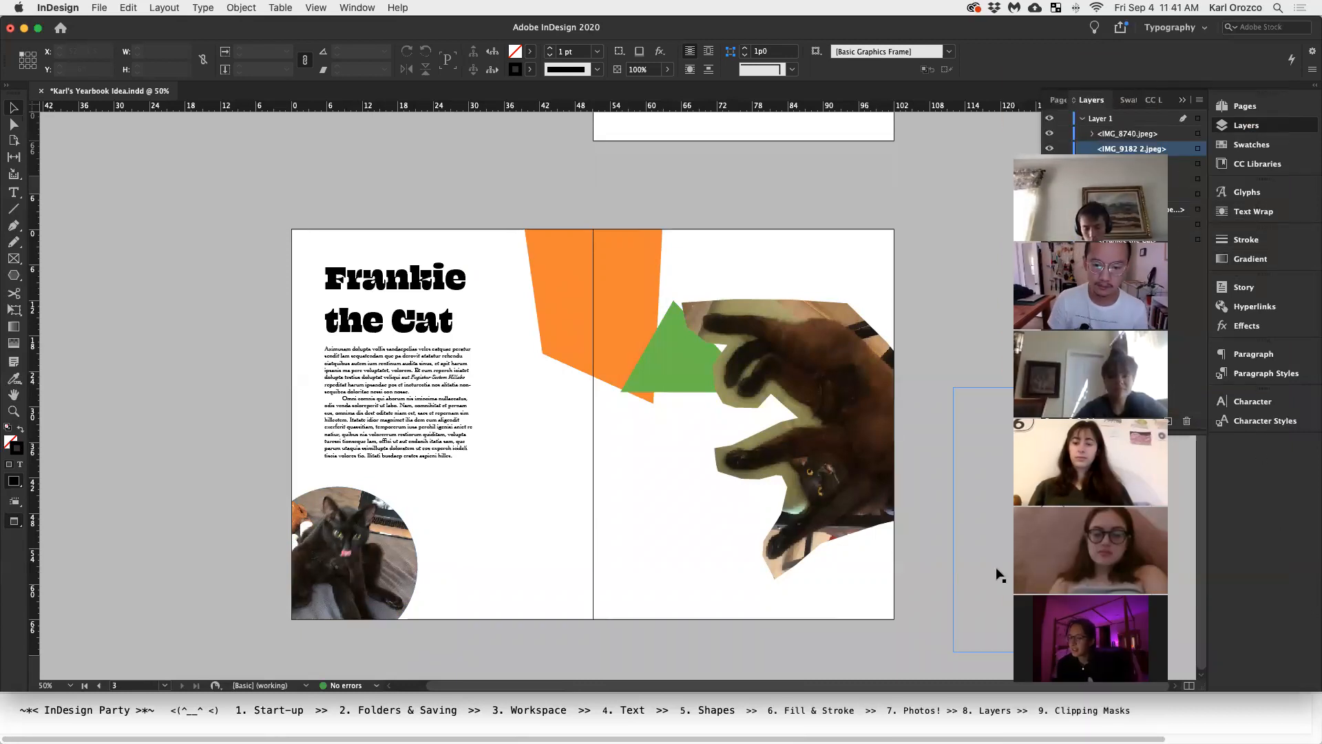
key("XF86AudioRaiseVolume")
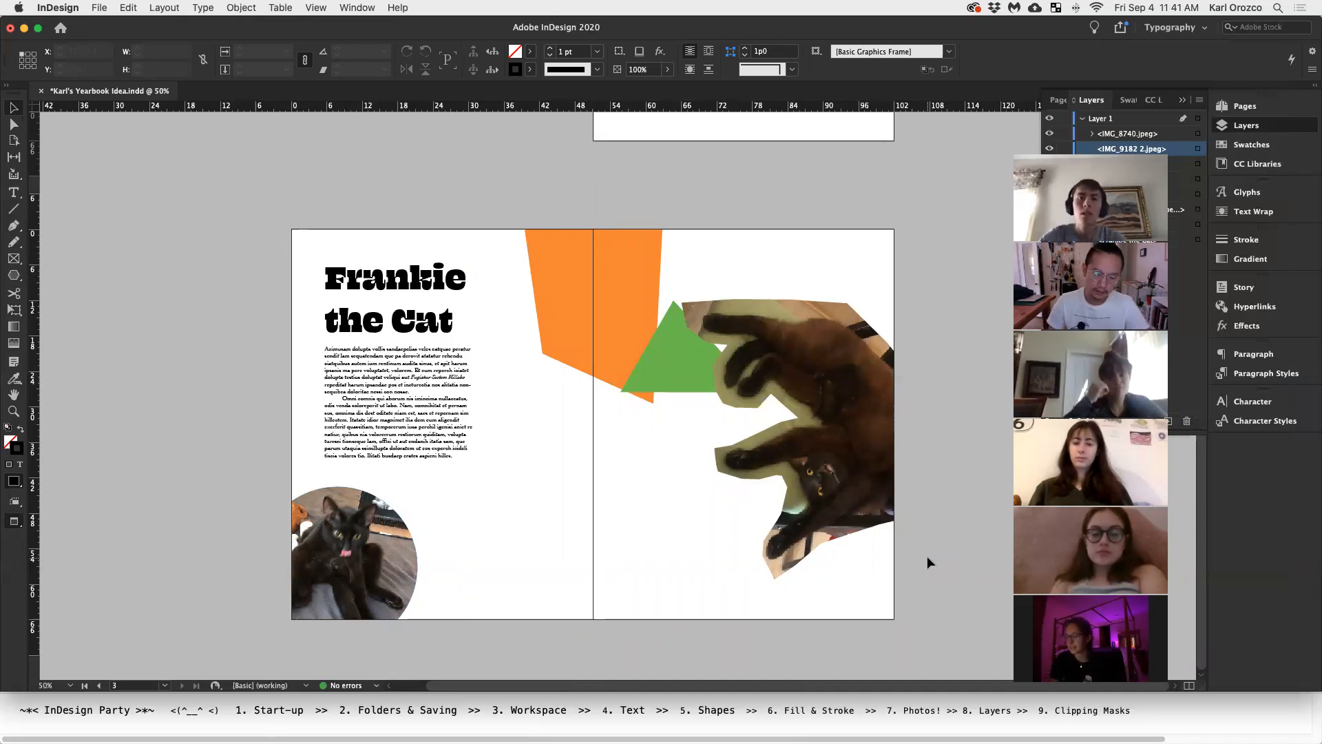
Move the green triangle below the orange shape and enlarge it proportionally to about W 35p10, H 23p9, at X 30p0.9, Y 26p4.5
left_click_drag(679, 372, 558, 418)
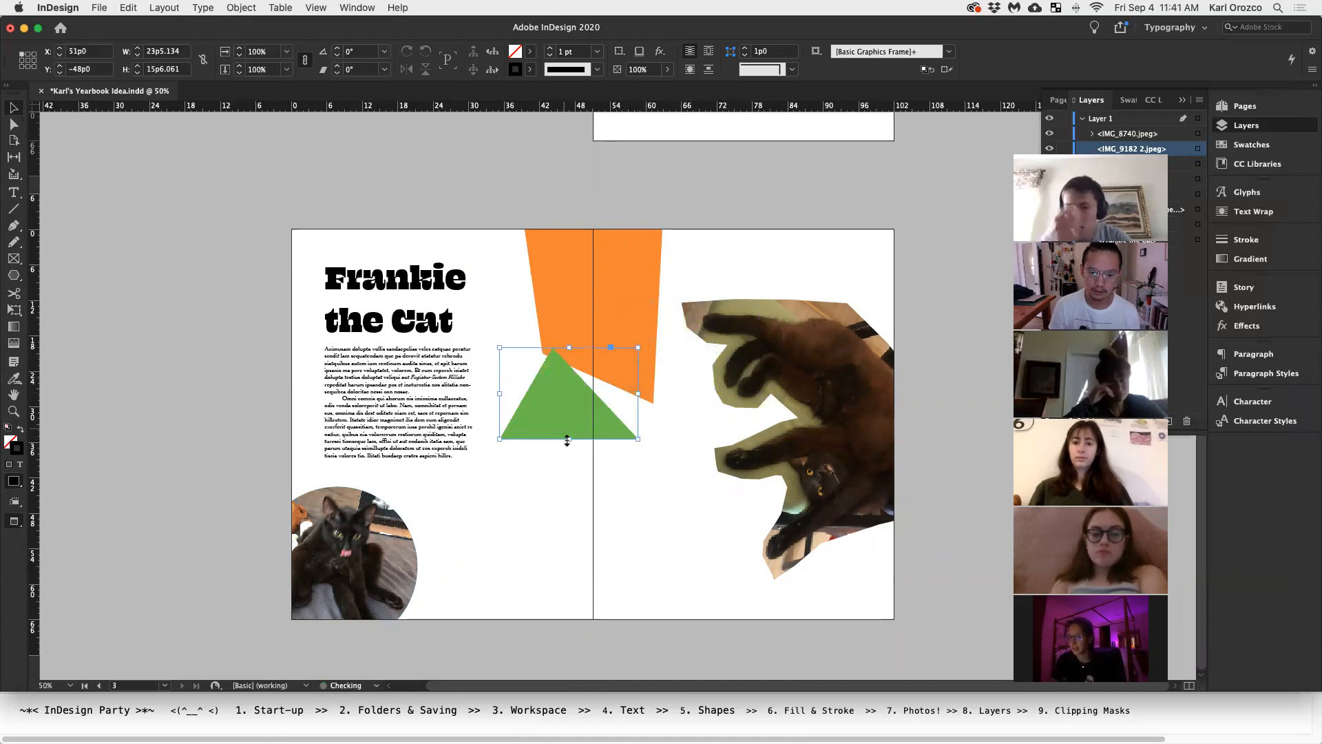
left_click(616, 499)
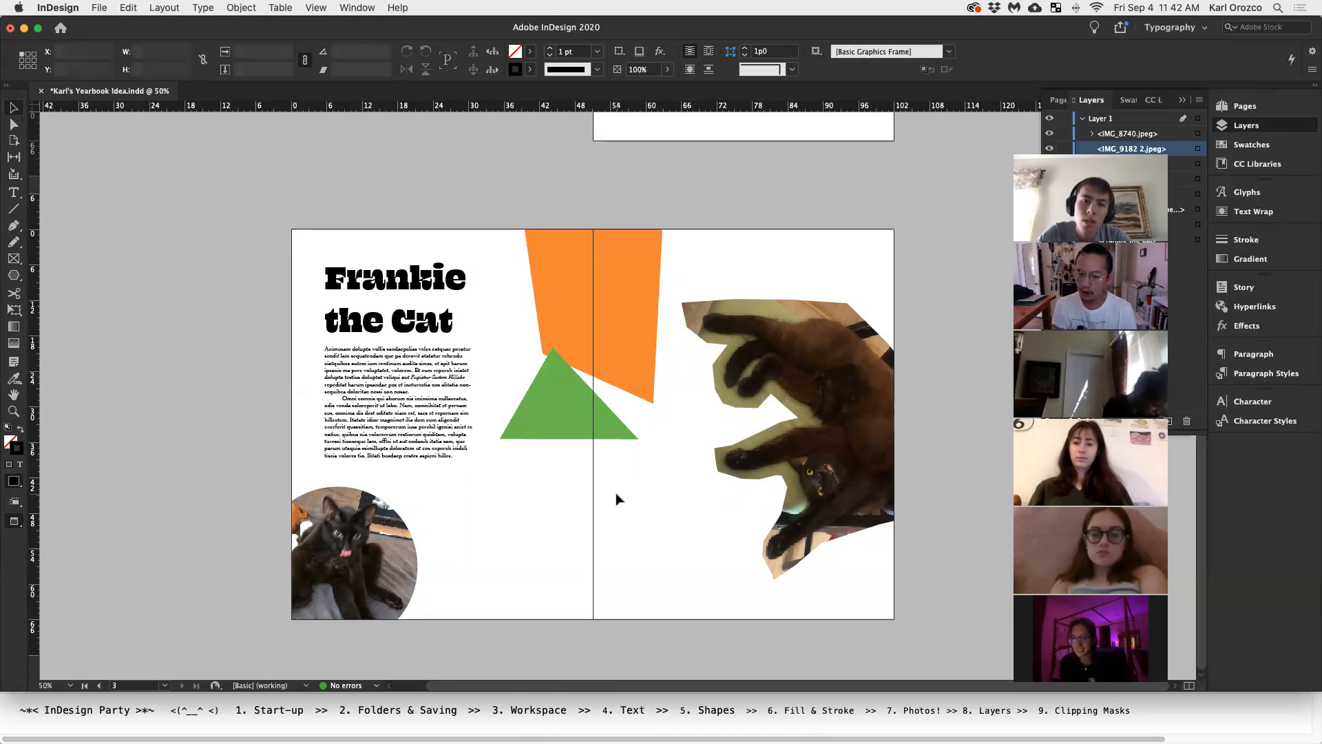
left_click(581, 413)
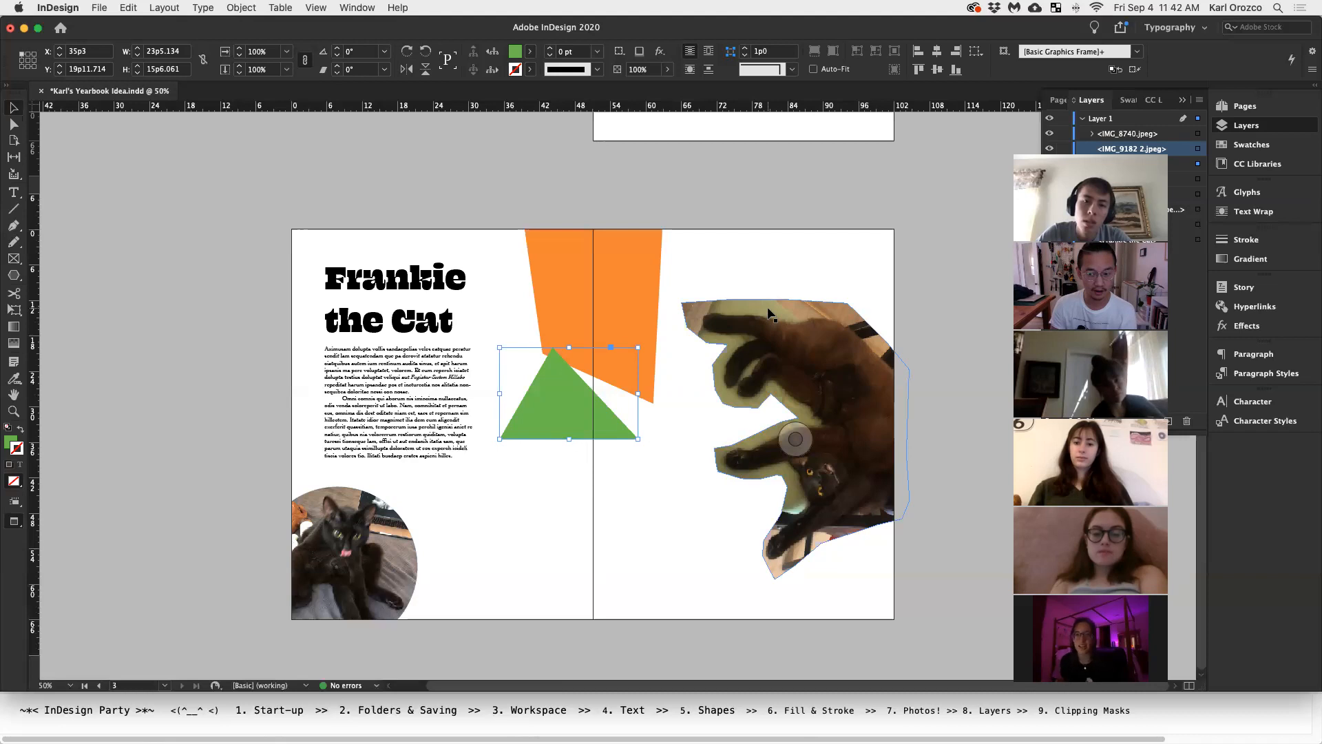
left_click_drag(553, 403, 552, 413)
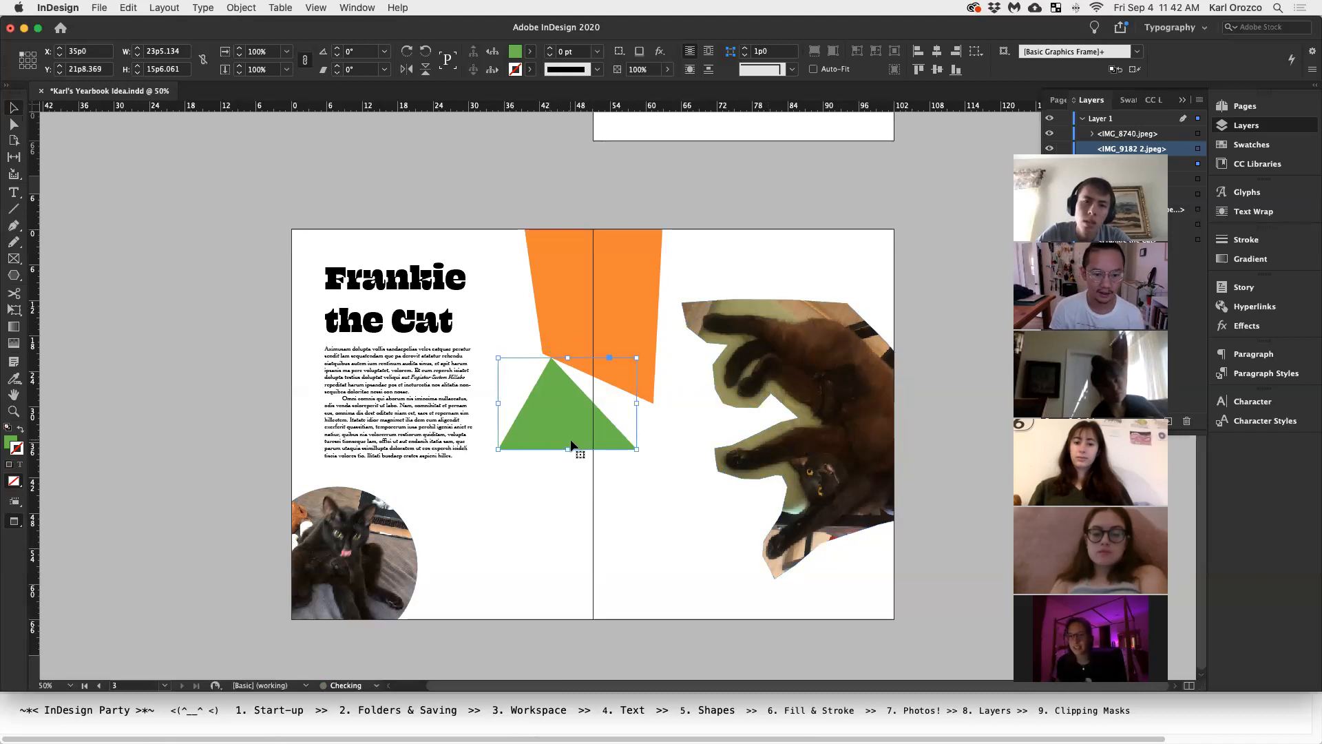
left_click_drag(568, 457, 571, 506)
left_click_drag(564, 445, 571, 473)
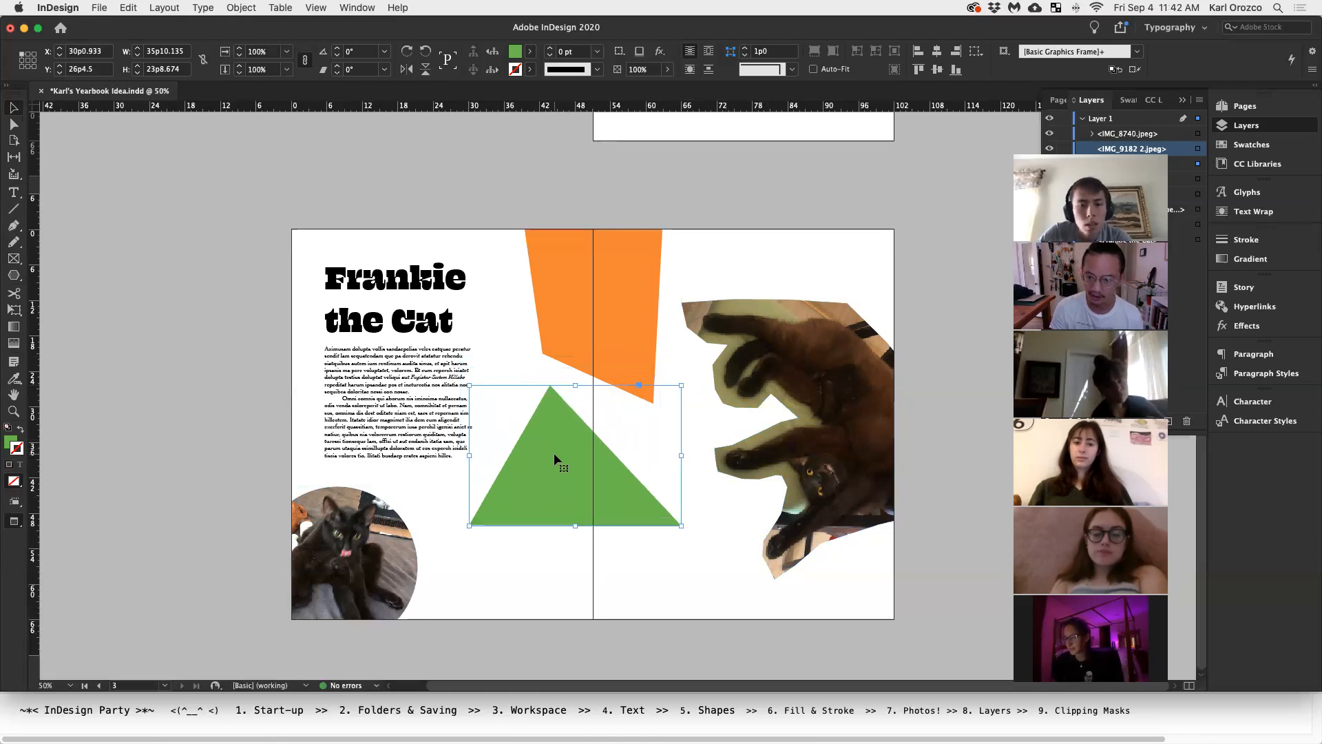
Use the Eyedropper to fill the green triangle with the olive color sampled from the cat cutout's photo, leaving it without a stroke
left_click(15, 381)
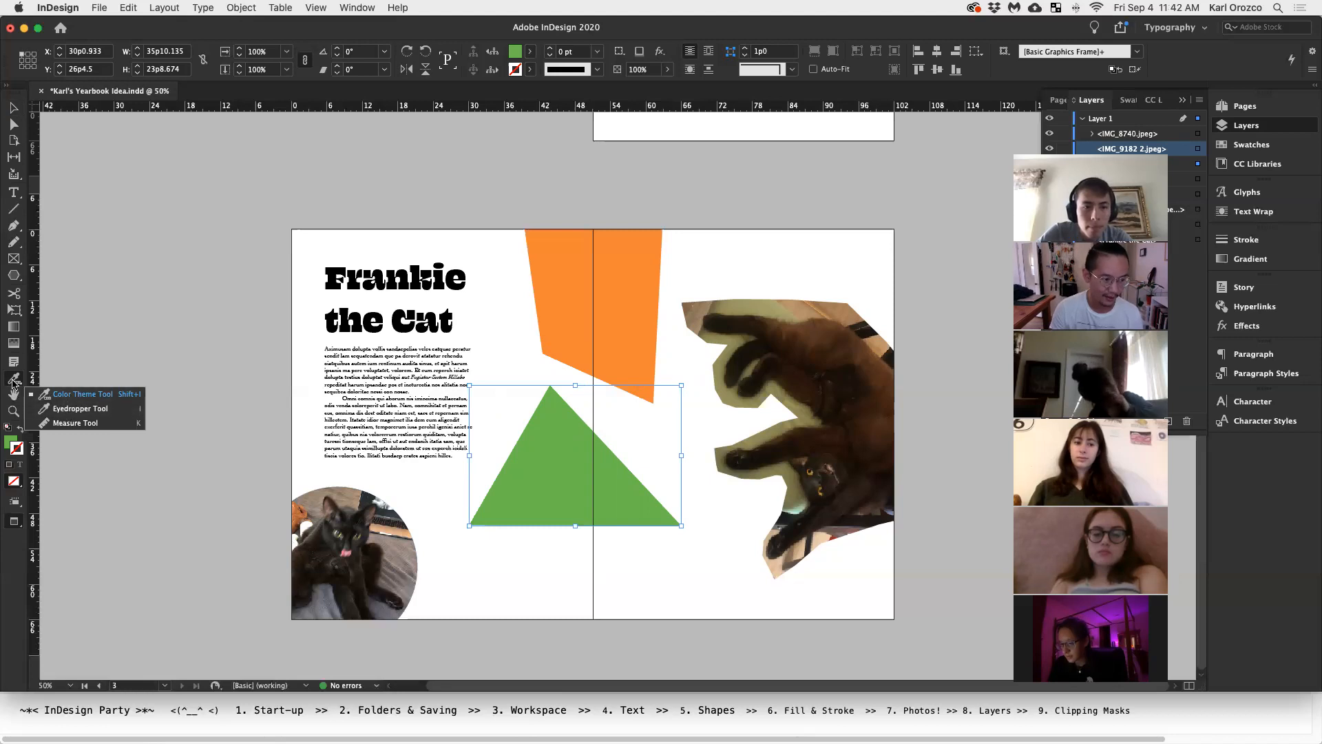
left_click(55, 411)
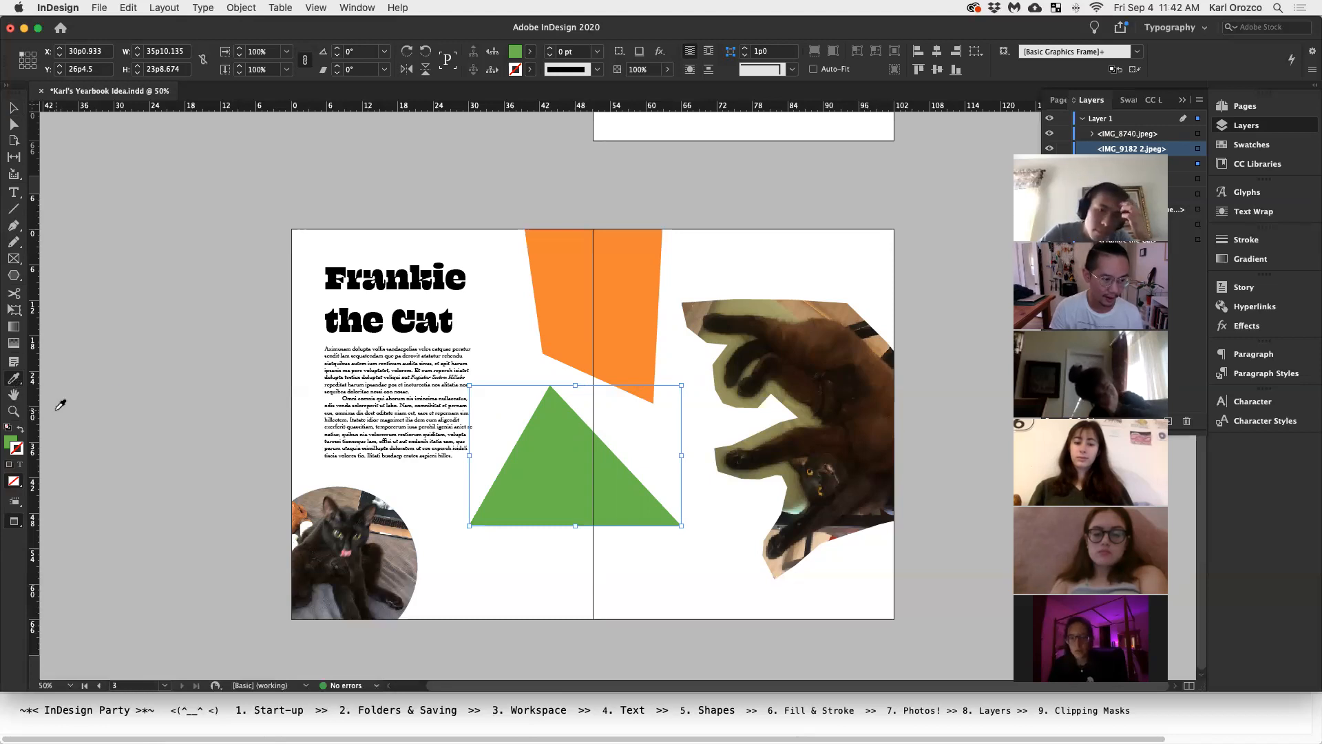
left_click(769, 303)
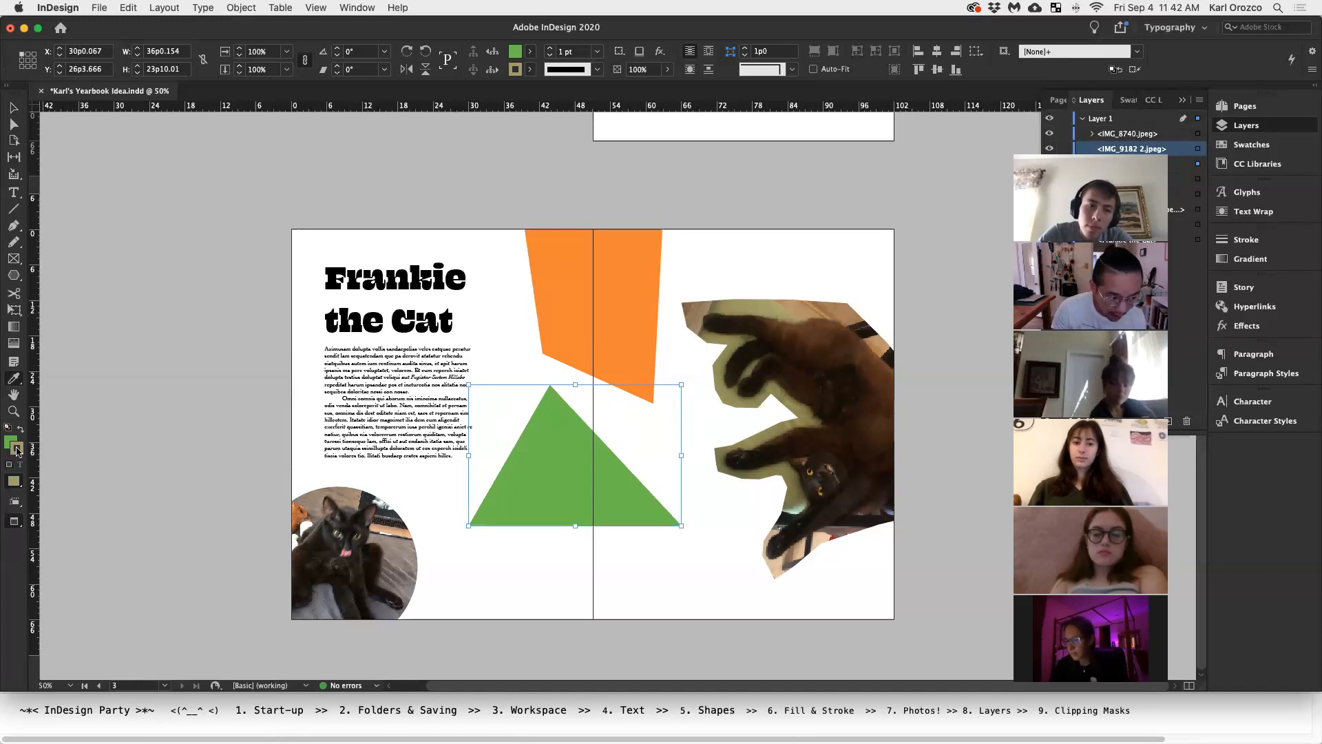
key("super+z")
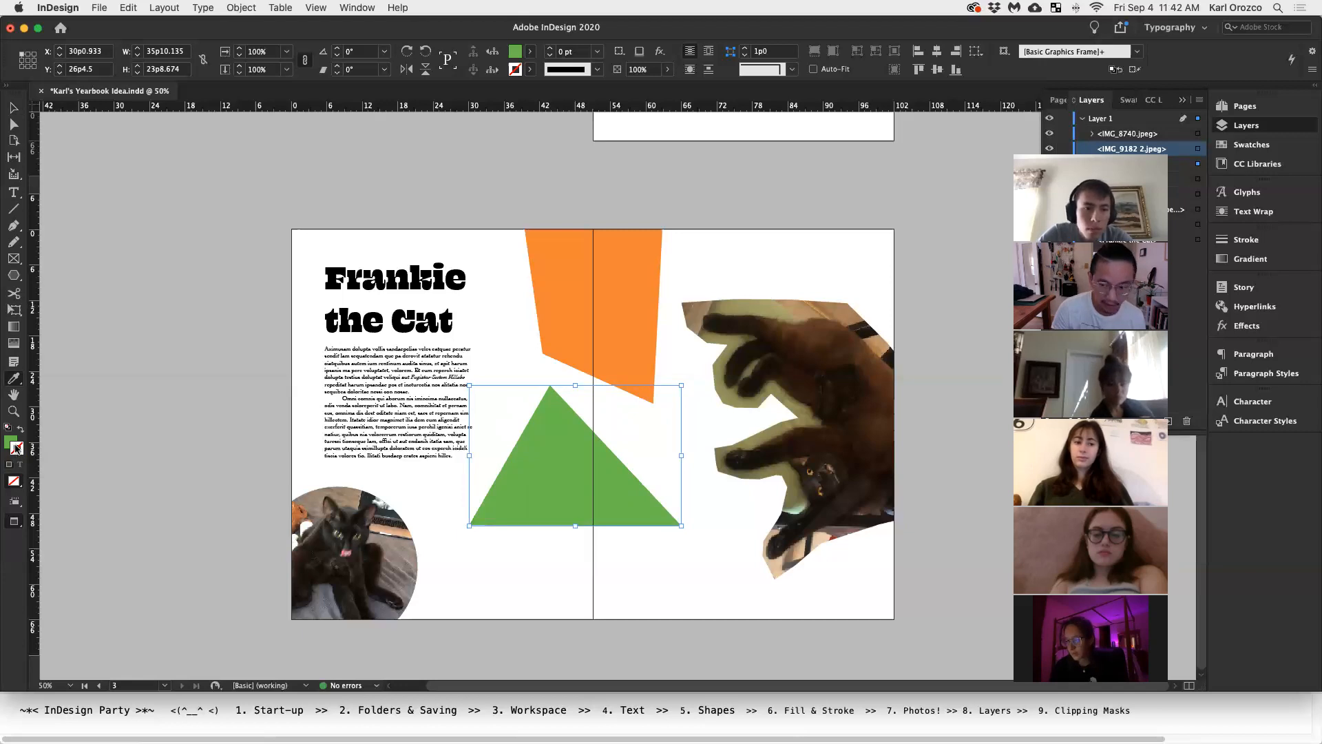
left_click(9, 443)
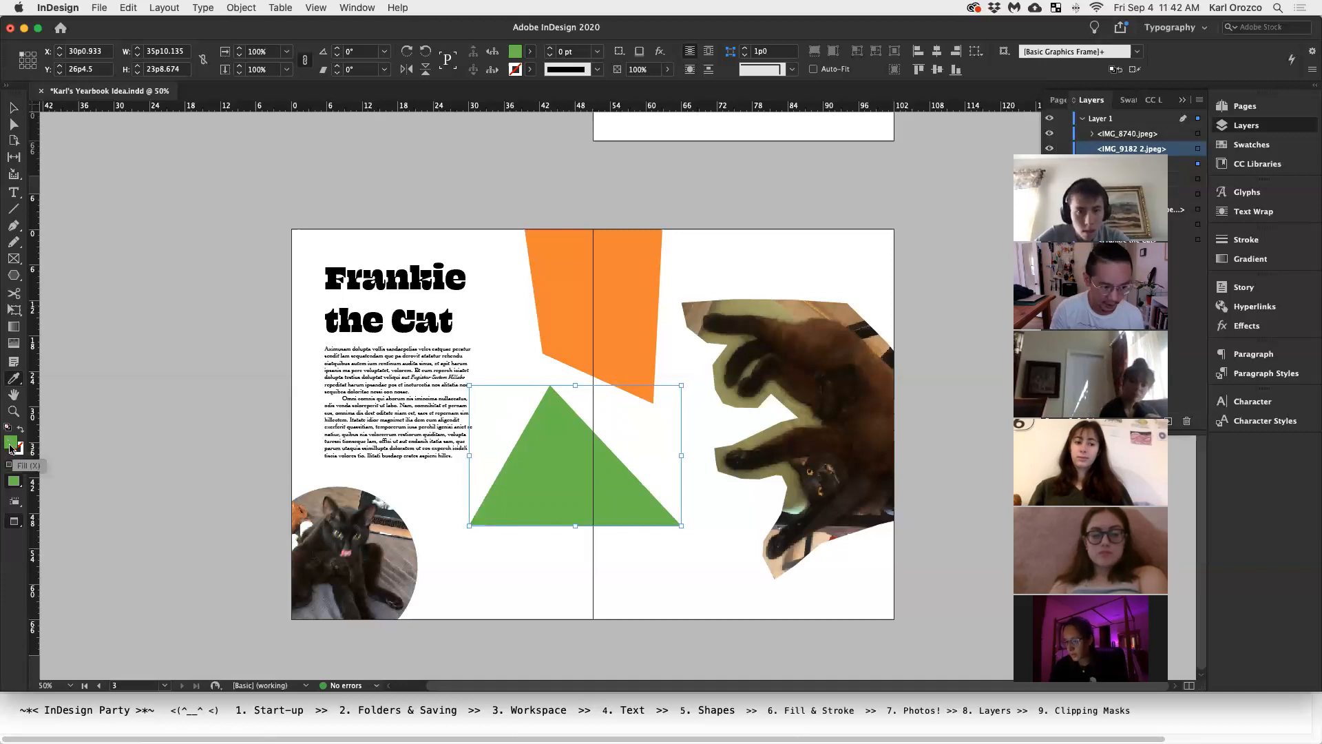
left_click(744, 297)
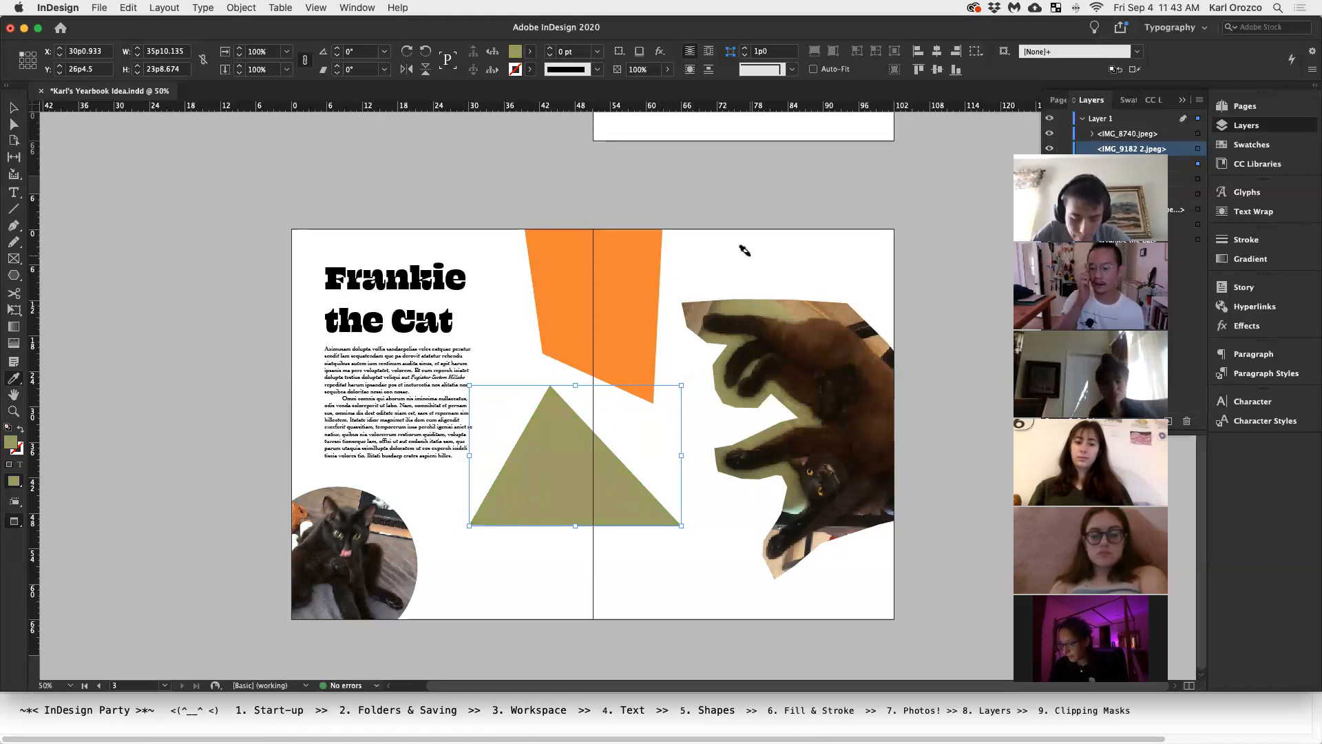
key("v")
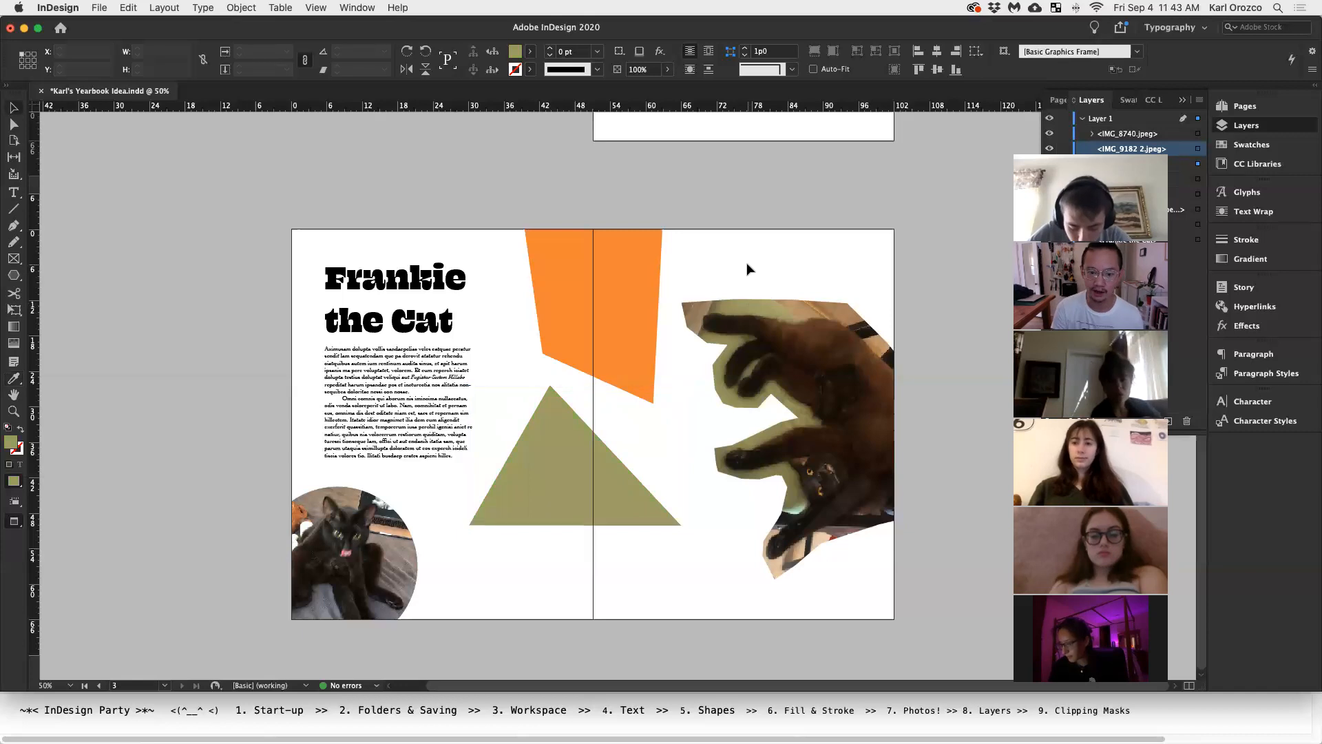
left_click(746, 268)
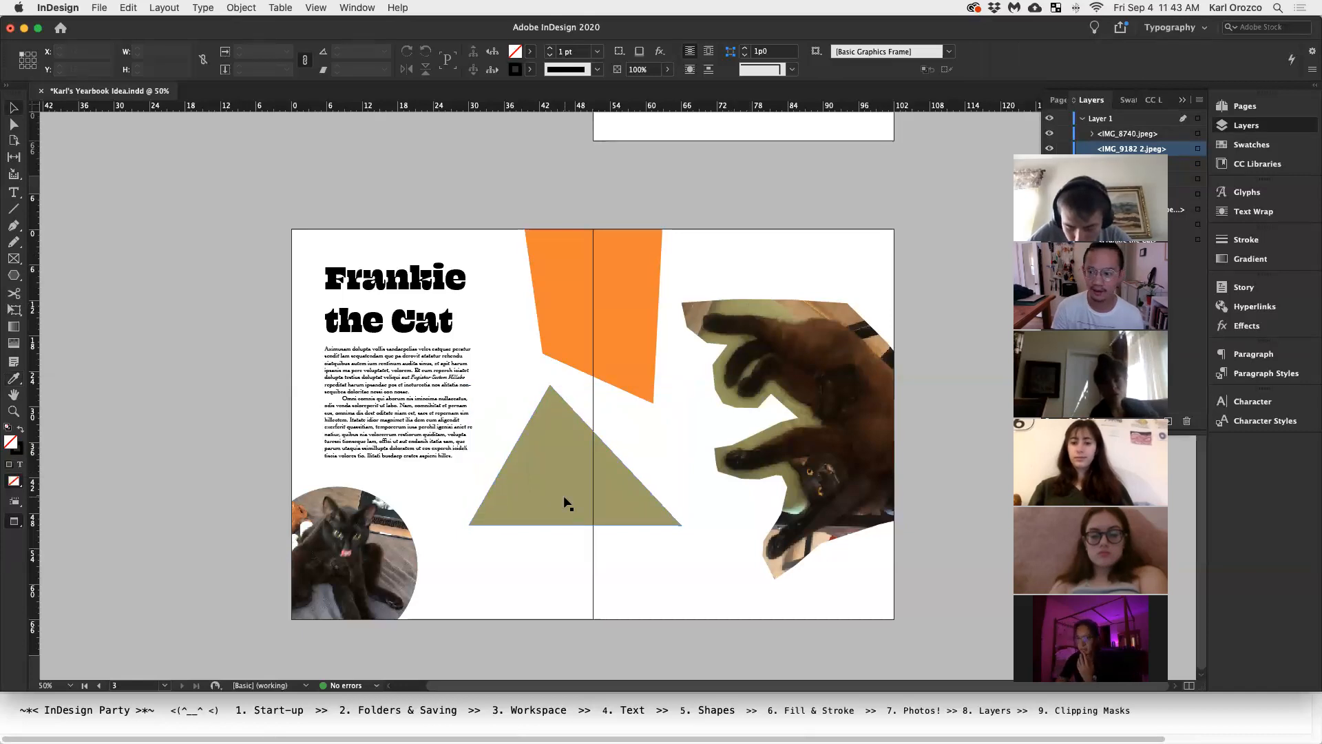
Move the olive triangle down beside the circular cat photo, to about X 20p3, Y 39p1.2
left_click(13, 379)
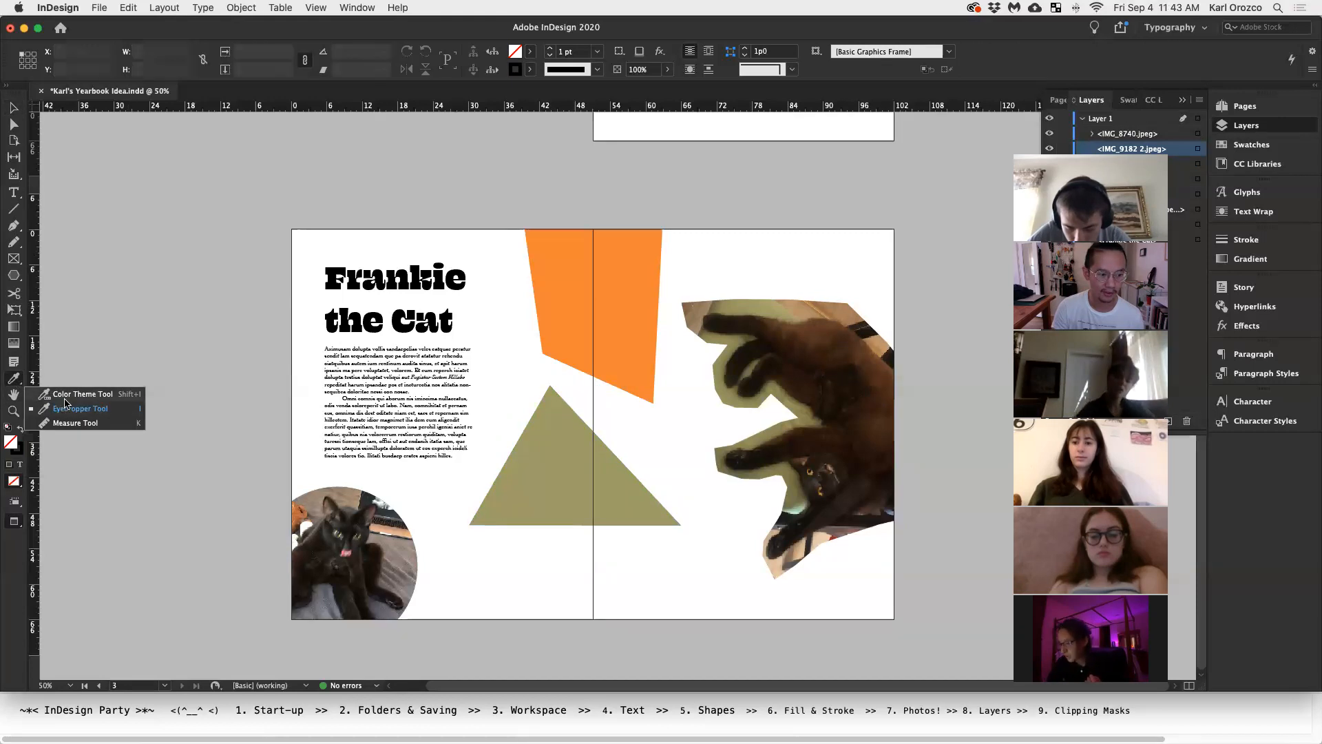
left_click(76, 408)
left_click(14, 110)
left_click_drag(555, 478, 553, 567)
left_click(735, 498)
left_click(651, 536)
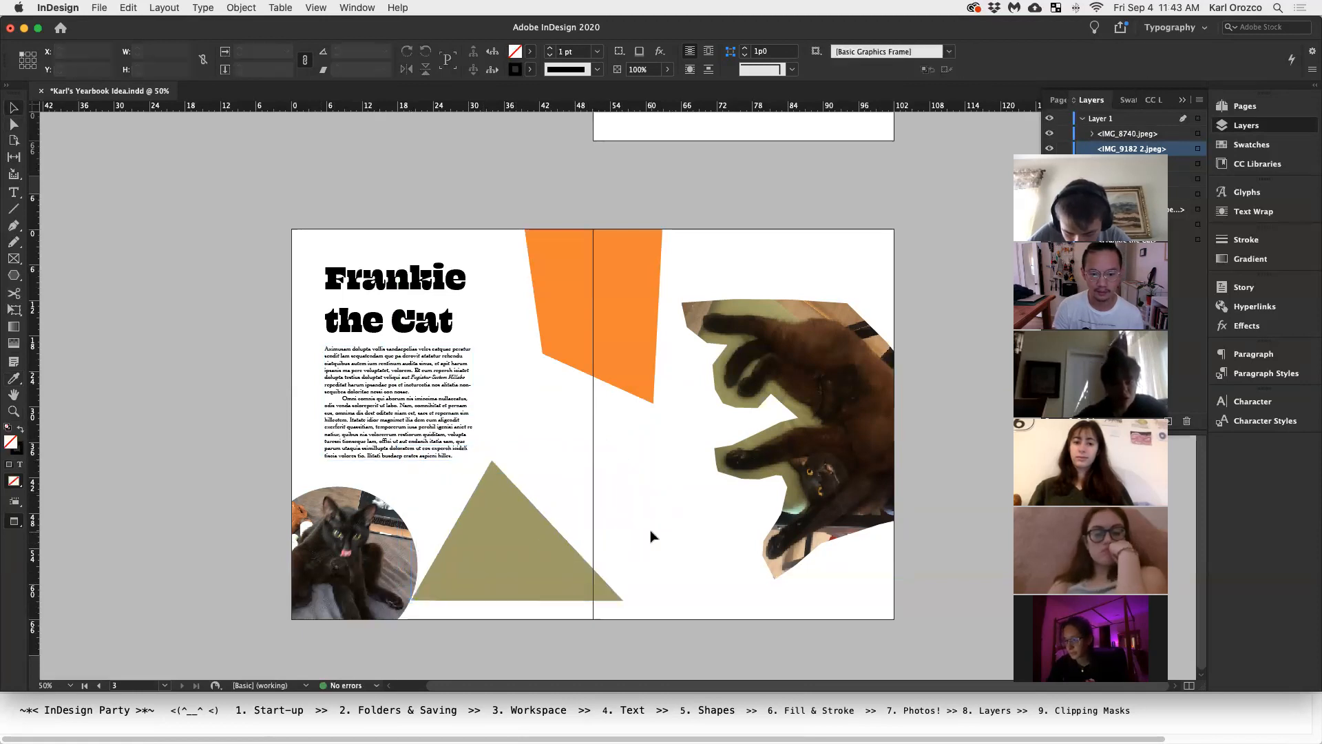
Pull the olive triangle's lower-left corner point outward with Direct Selection, and move the triangle so it slightly overlaps the circular cat photo
left_click(528, 551)
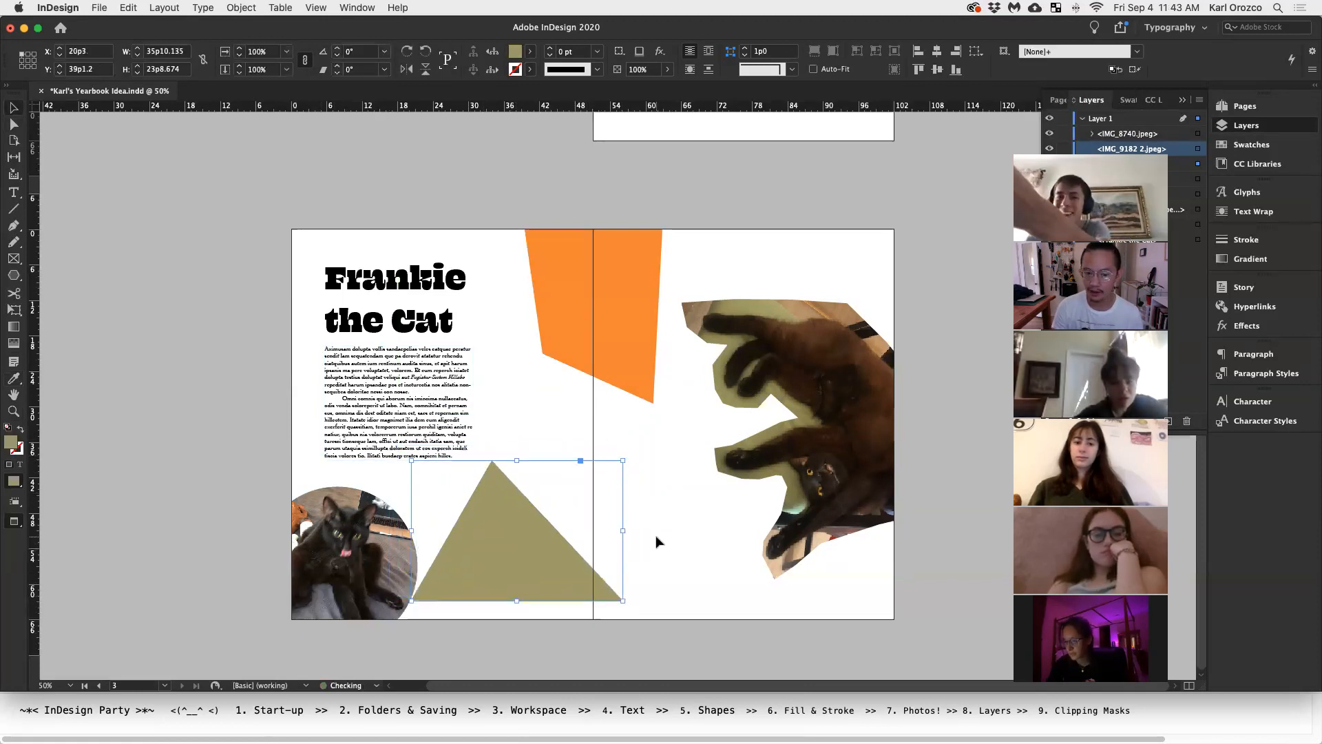
key("a")
left_click(412, 601)
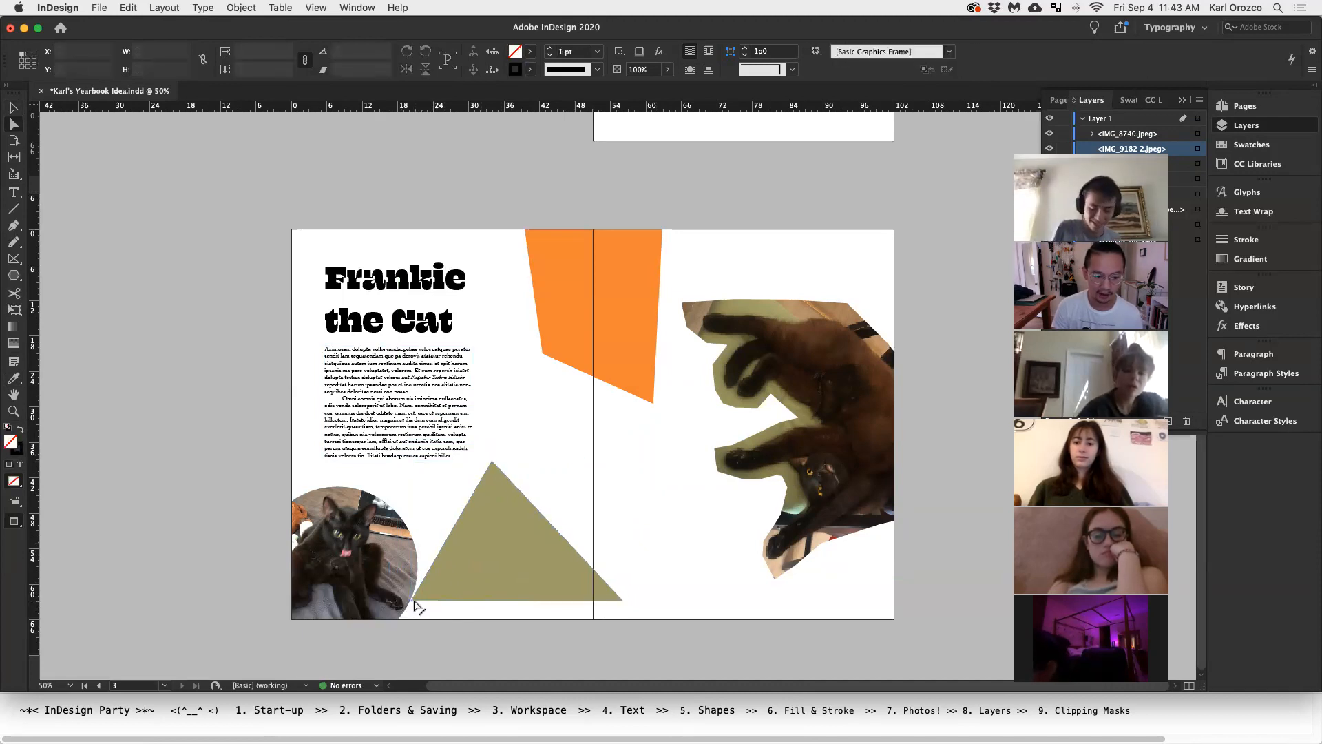
left_click_drag(516, 567, 542, 558)
left_click(503, 606)
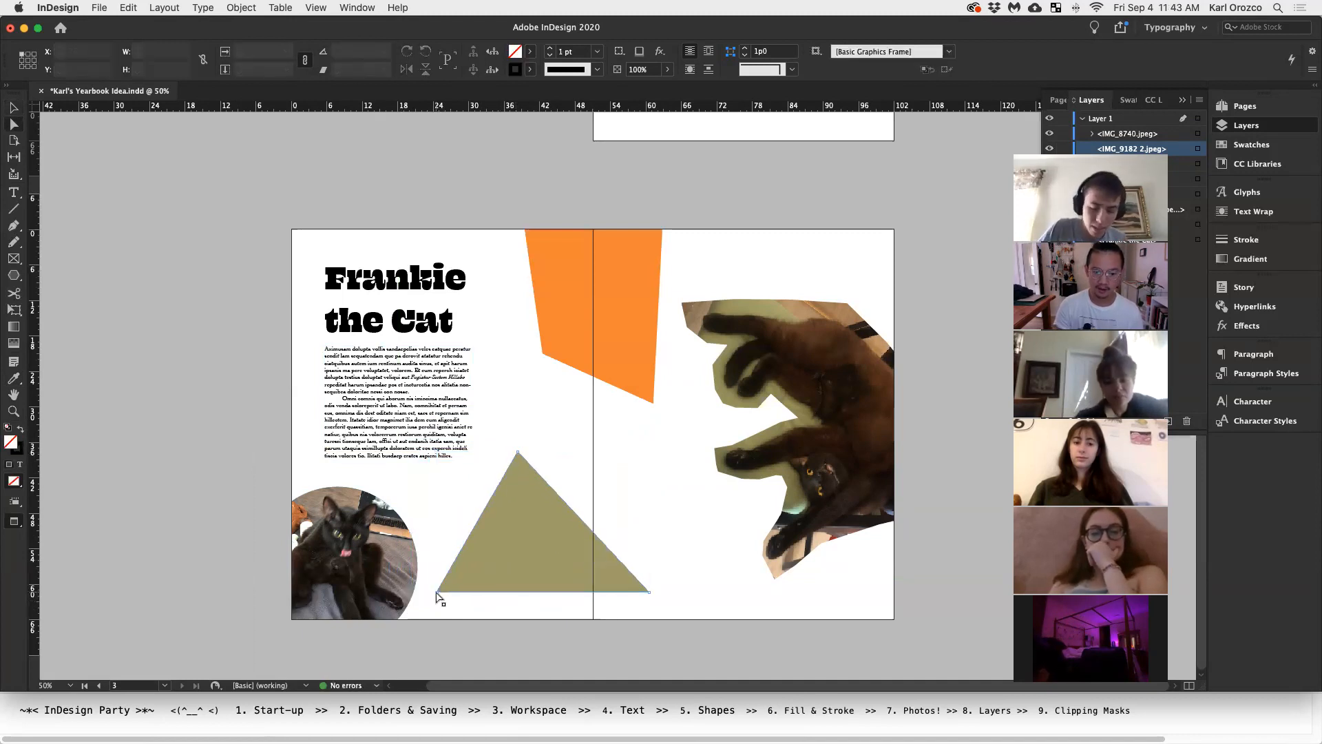
left_click_drag(436, 591, 412, 591)
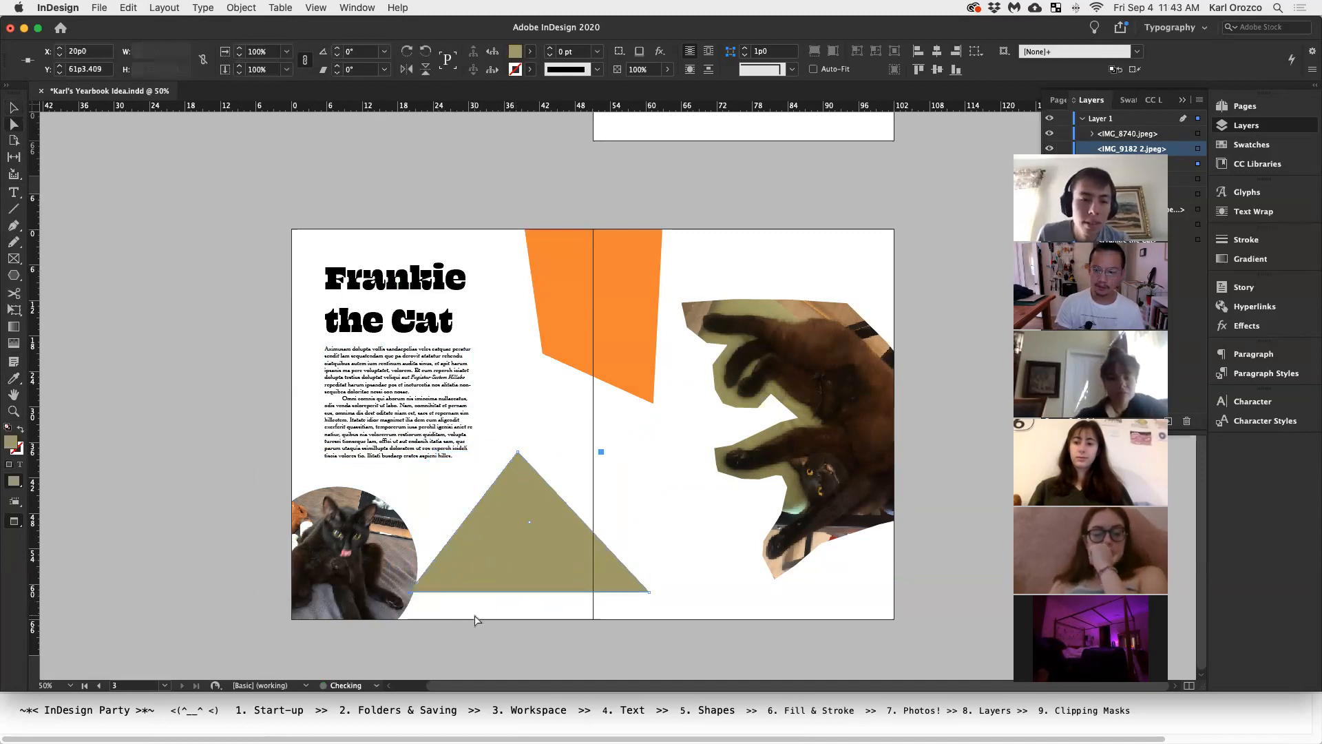
left_click_drag(516, 570, 500, 580)
left_click(634, 473)
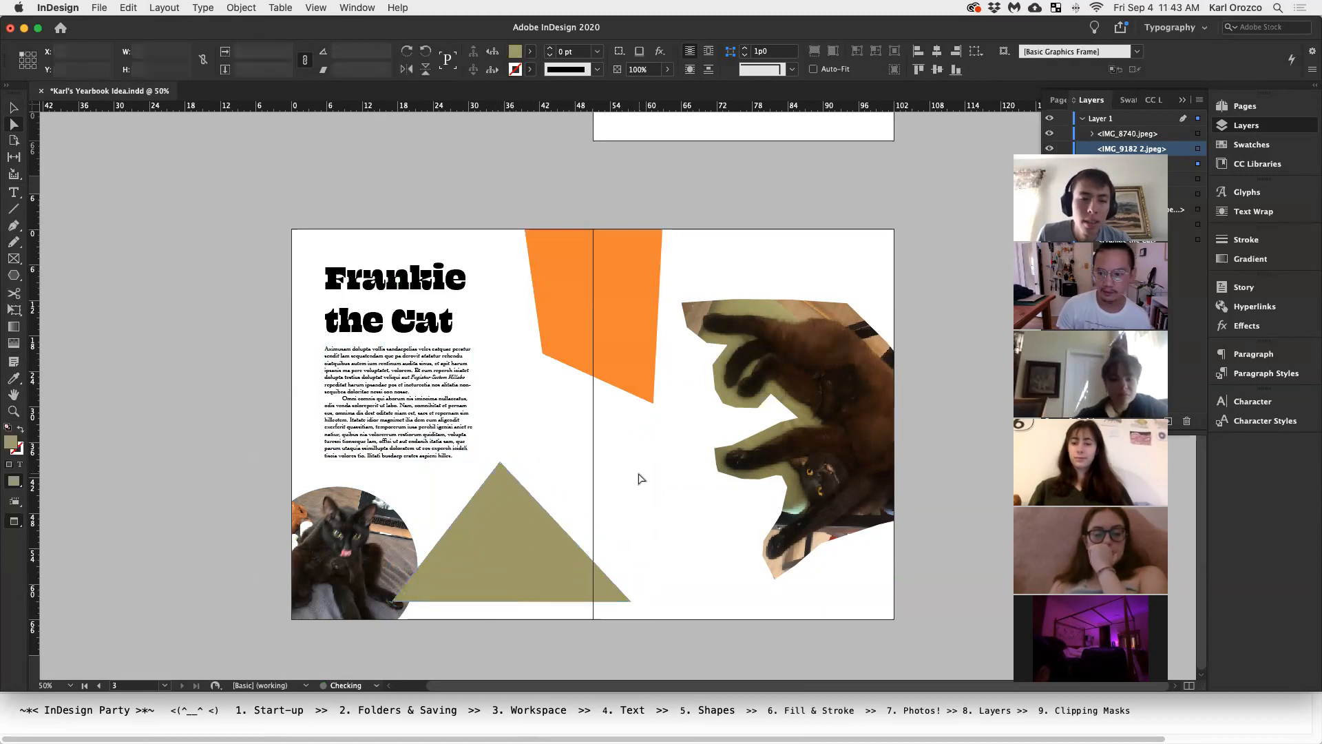
Draw a wavy freehand shape with the Pencil tool across the spread's lower half and past the page edges, about 76p5 by 42p11
left_click(16, 242)
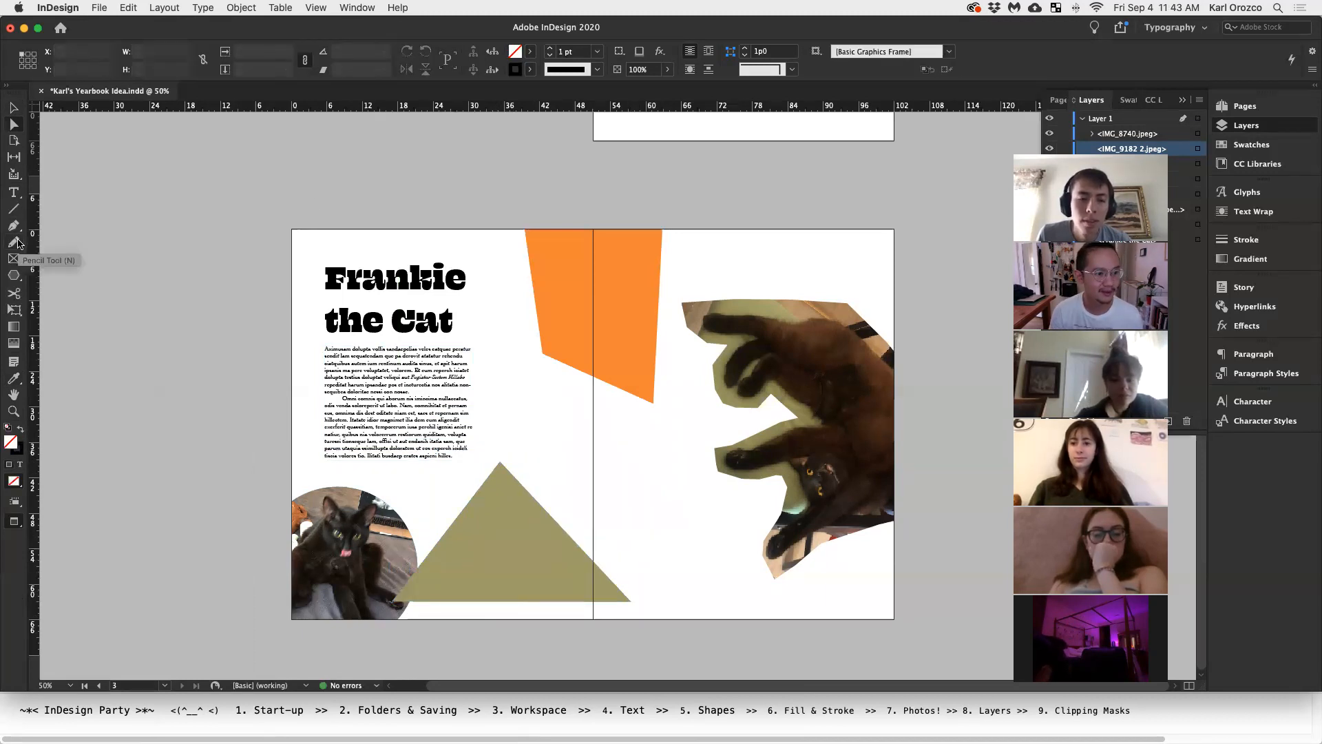
mouse_move(726, 566)
left_mouse_down()
mouse_move(924, 617)
mouse_move(890, 586)
mouse_move(757, 589)
mouse_move(705, 547)
mouse_move(701, 492)
mouse_move(650, 445)
mouse_move(586, 435)
mouse_move(492, 392)
mouse_move(476, 398)
mouse_move(471, 417)
mouse_move(586, 525)
left_mouse_up()
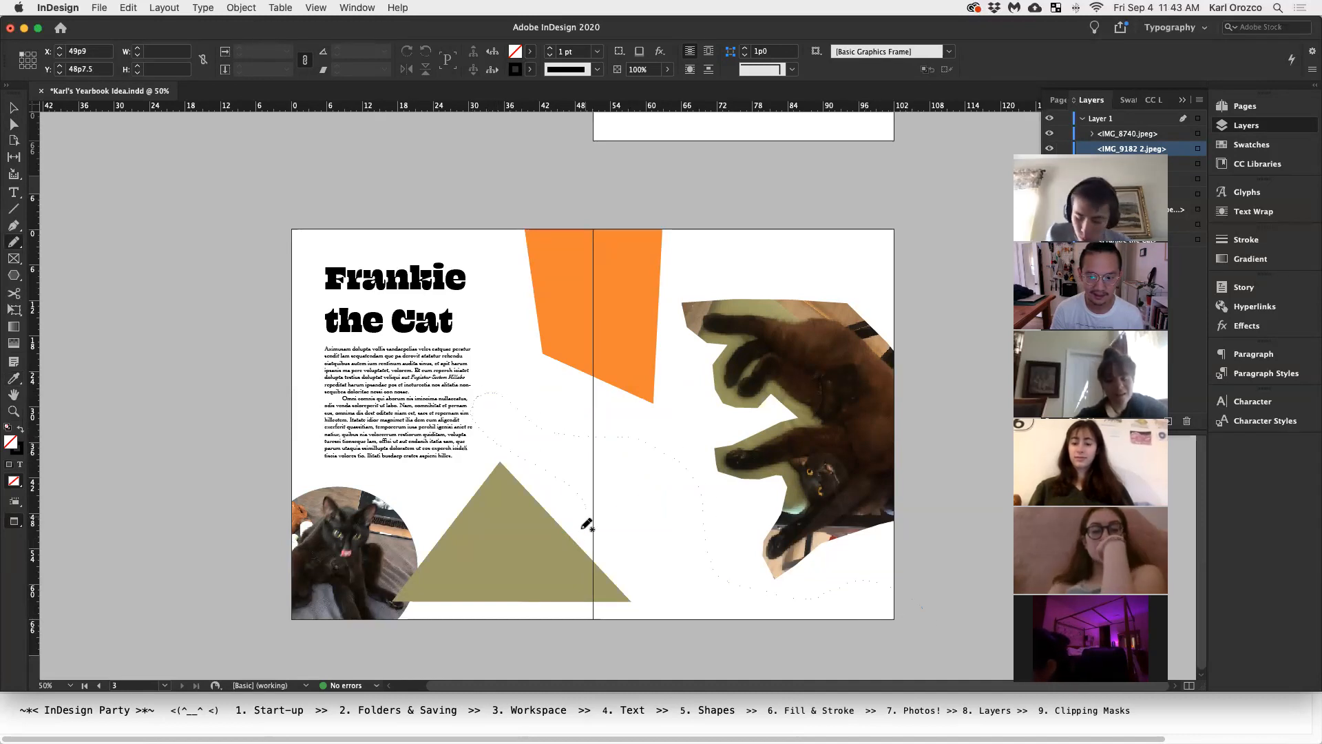
mouse_move(526, 613)
left_mouse_down()
mouse_move(902, 646)
mouse_move(923, 608)
left_mouse_up()
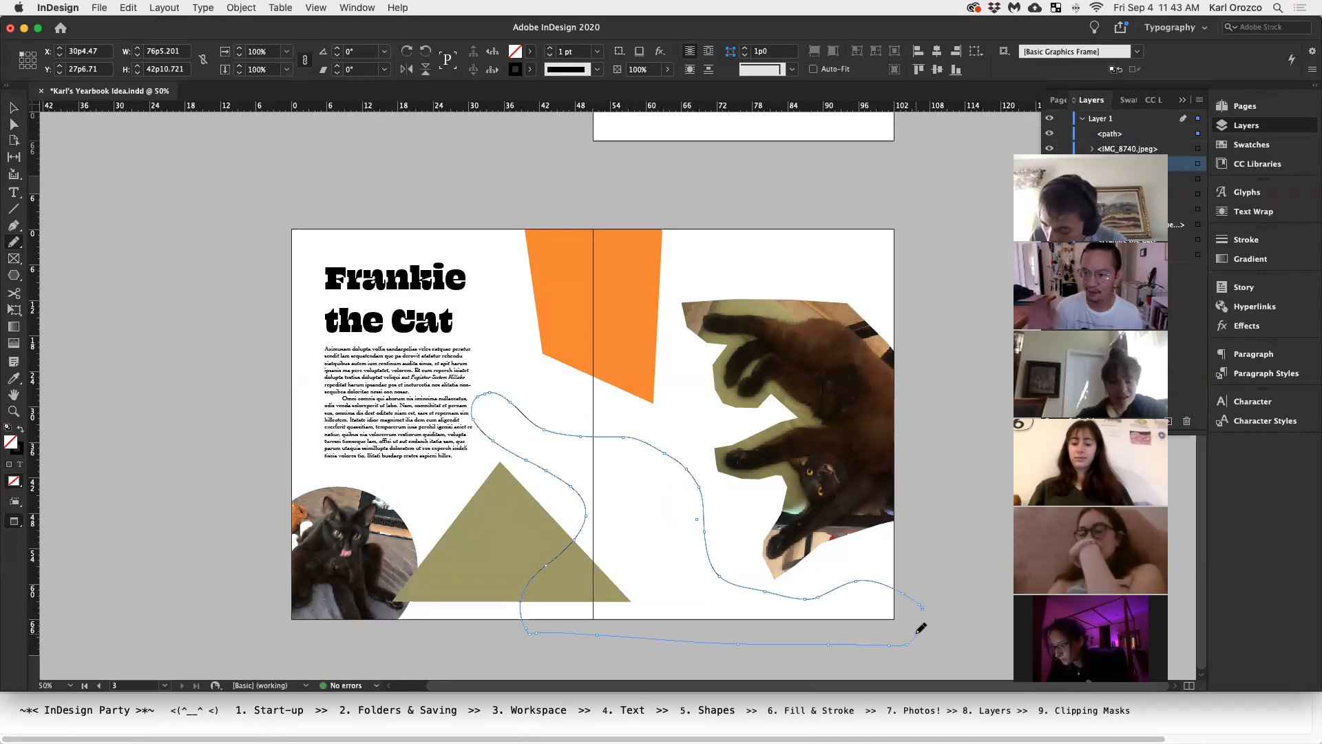
key("v")
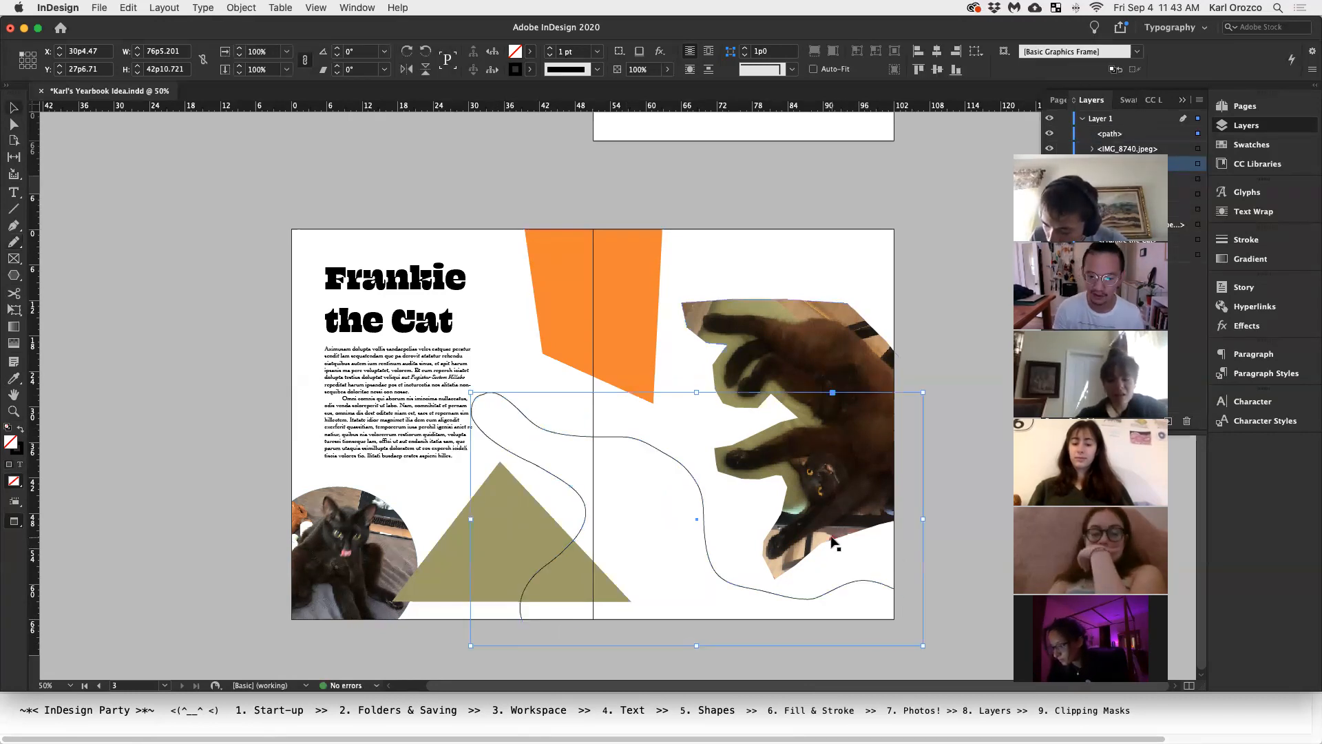
right_click(727, 587)
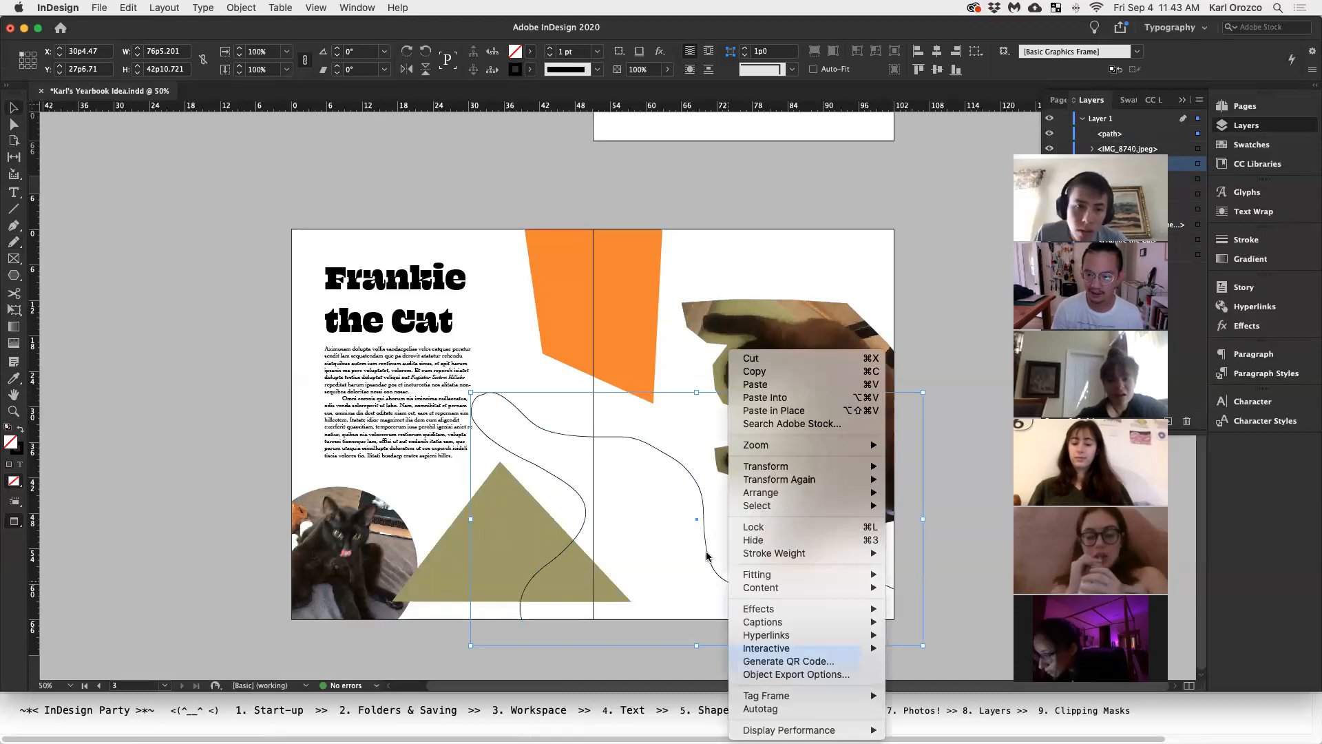
left_click(163, 7)
left_click(164, 8)
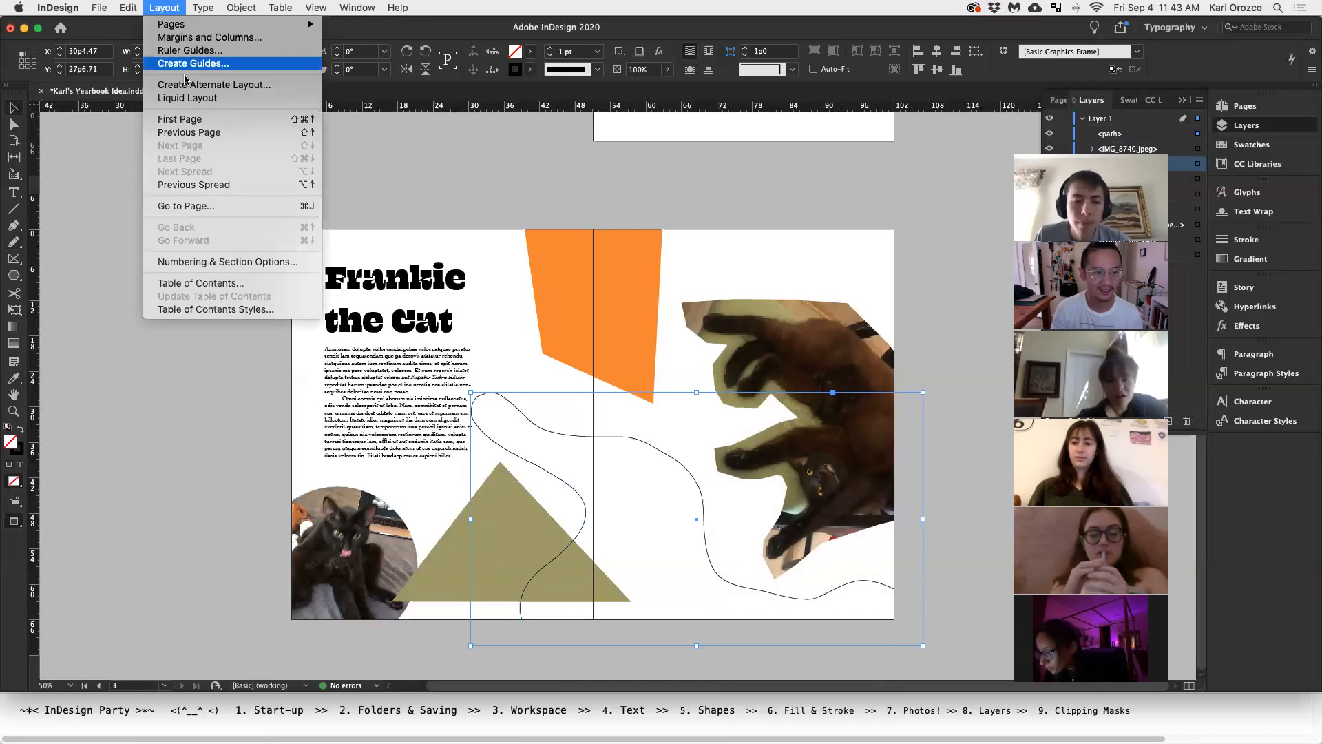
mouse_move(138, 7)
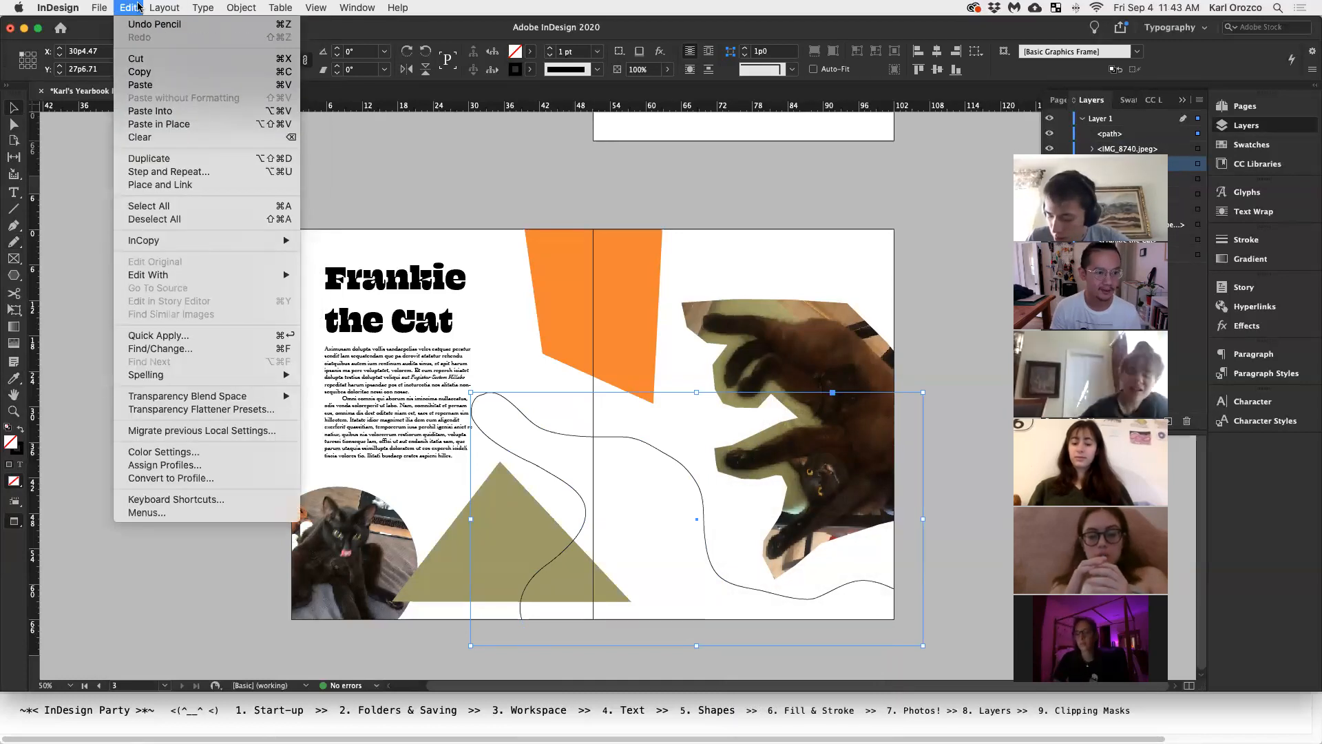
left_click(545, 179)
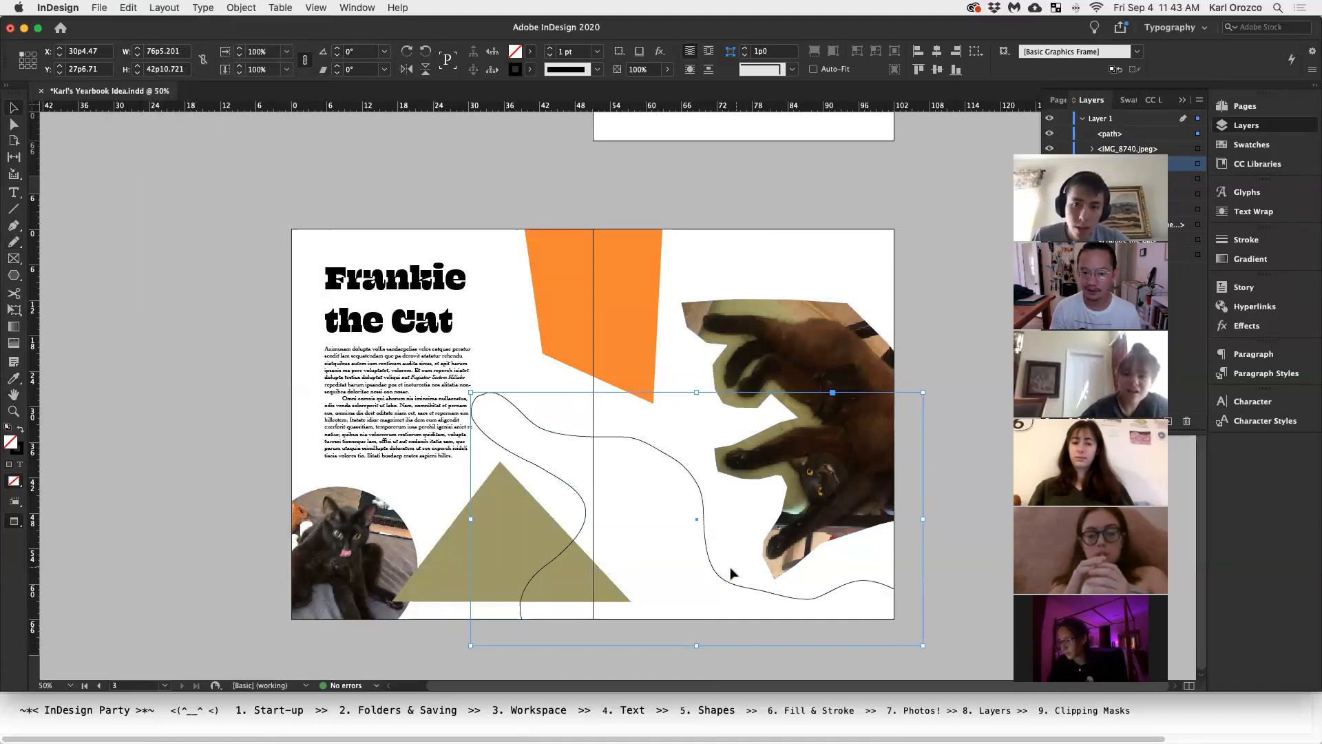
Move the wavy pencil shape onto the right-hand page over the cat cutout, to about X 55p7.5, Y 32p0, and deselect it
left_click_drag(726, 584, 754, 591)
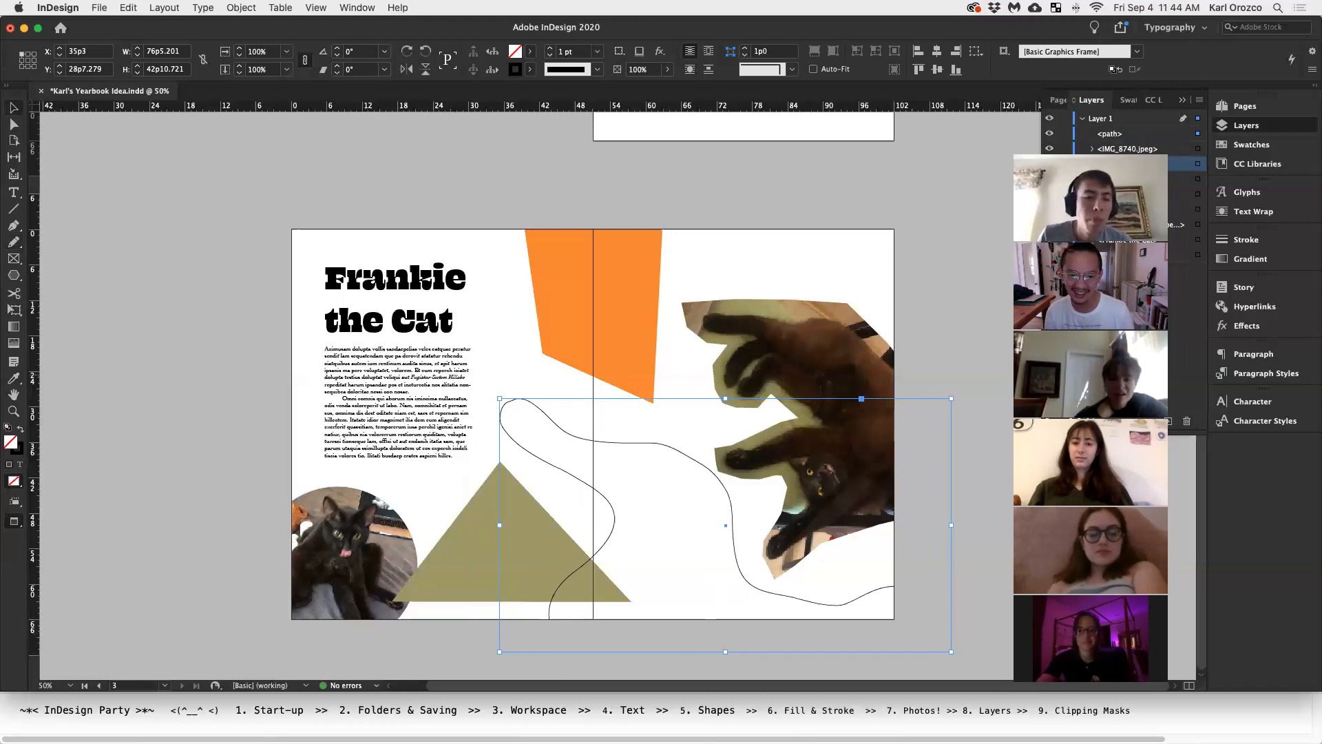
left_click(981, 321)
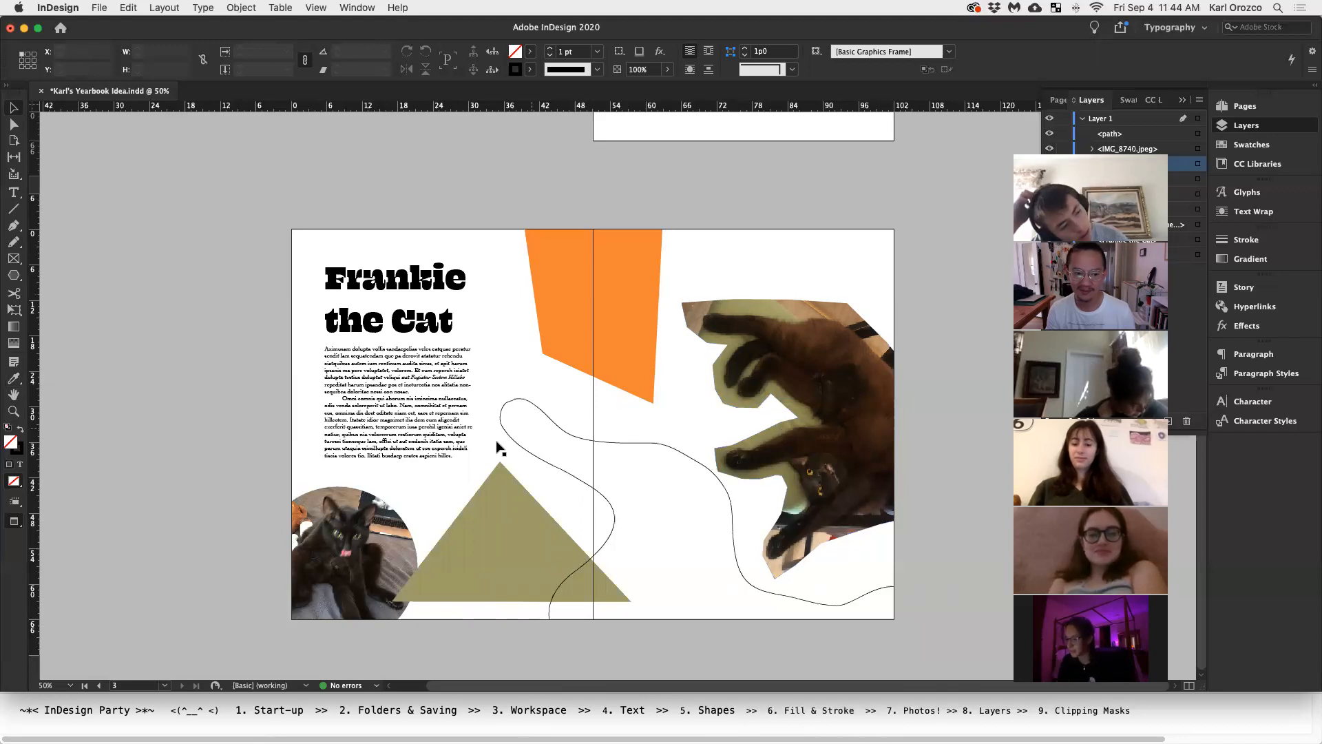
left_click_drag(579, 434, 744, 421)
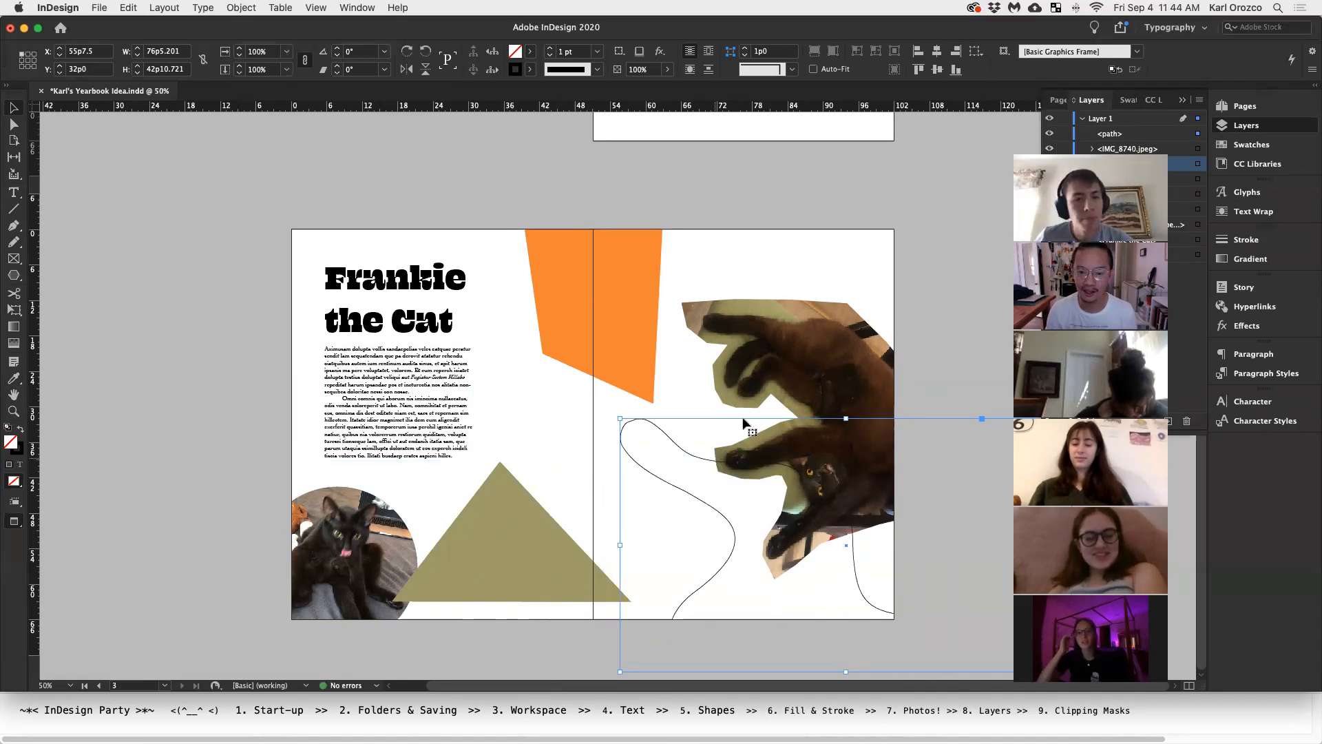
left_click(560, 416)
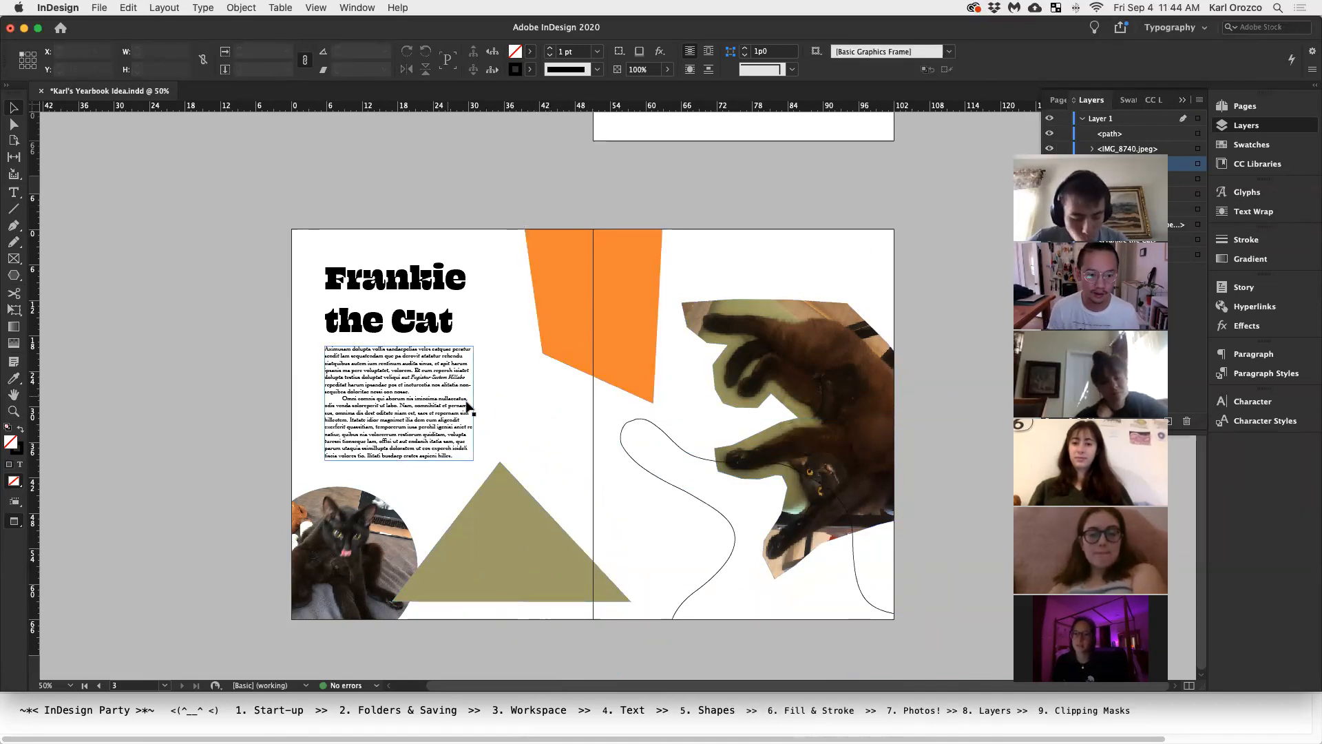
Copy the body text frame below the title and paste it into the orange four-sided shape
left_click(394, 388)
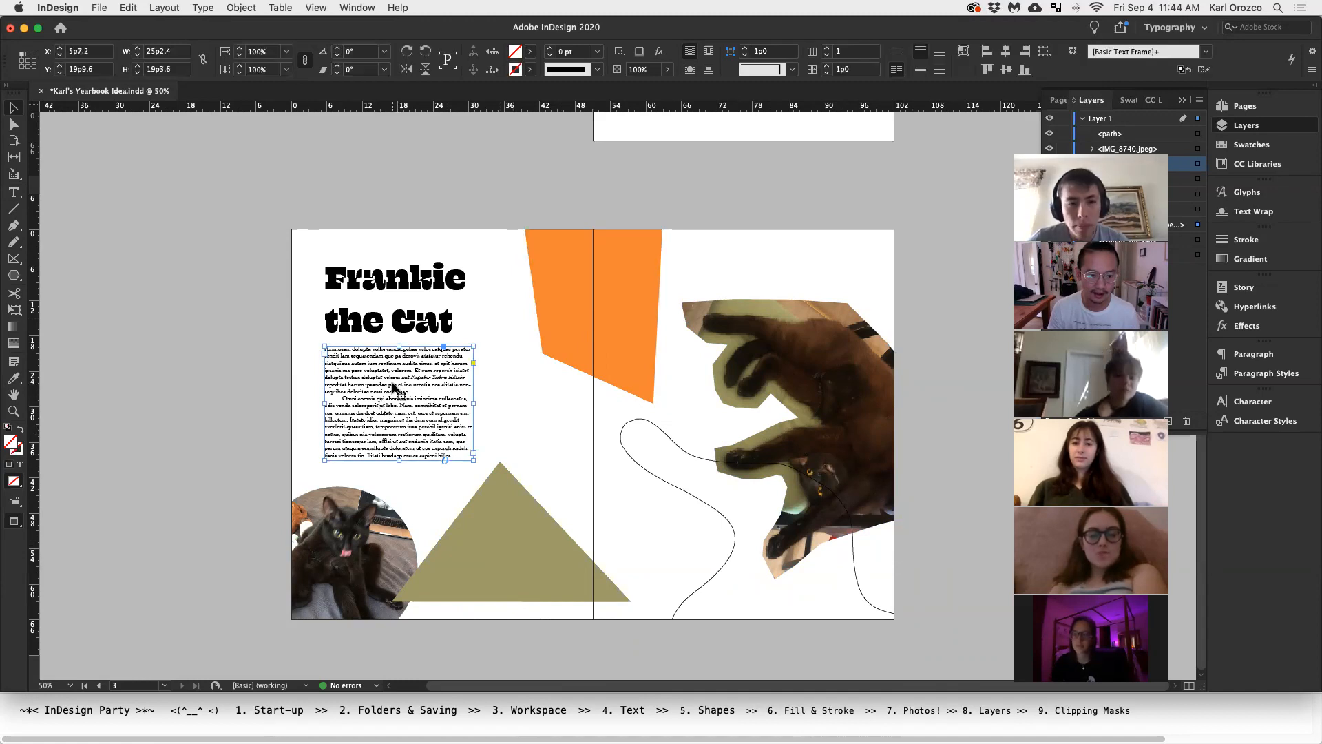
right_click(359, 377)
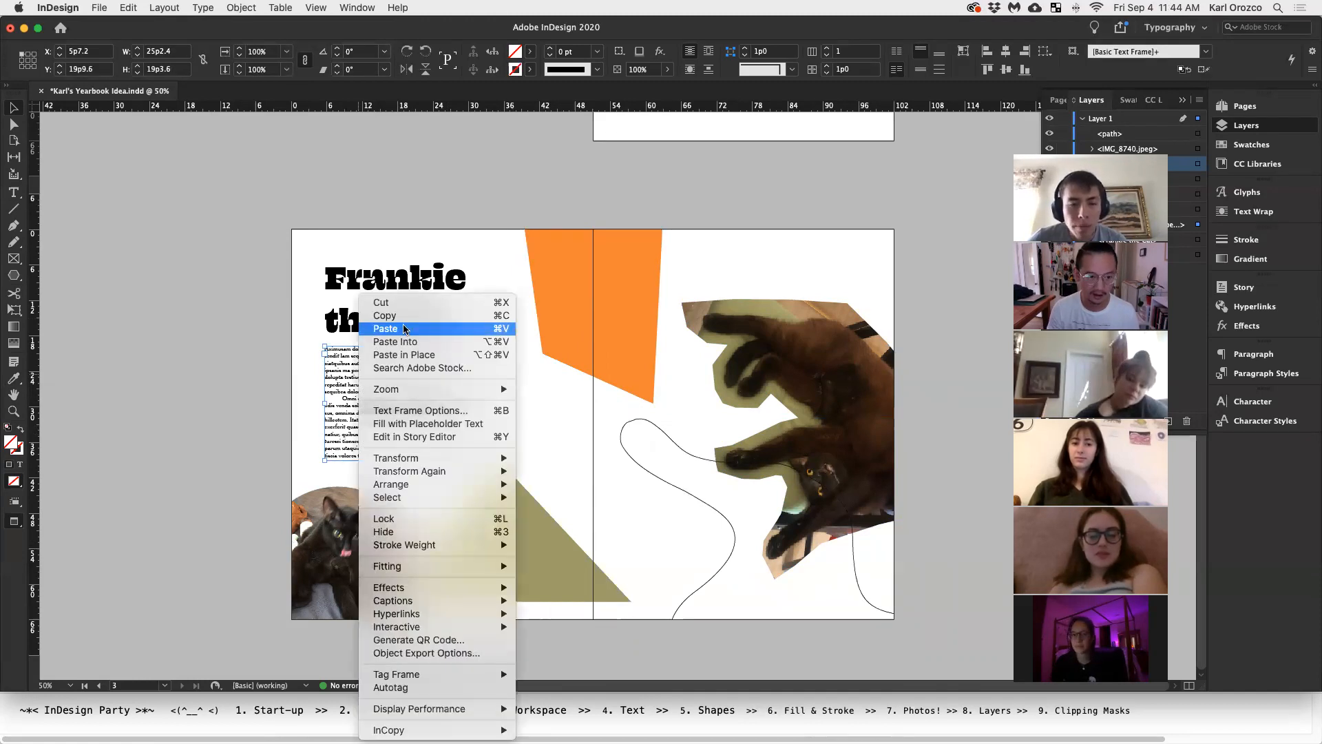
left_click(614, 277)
left_click(620, 298)
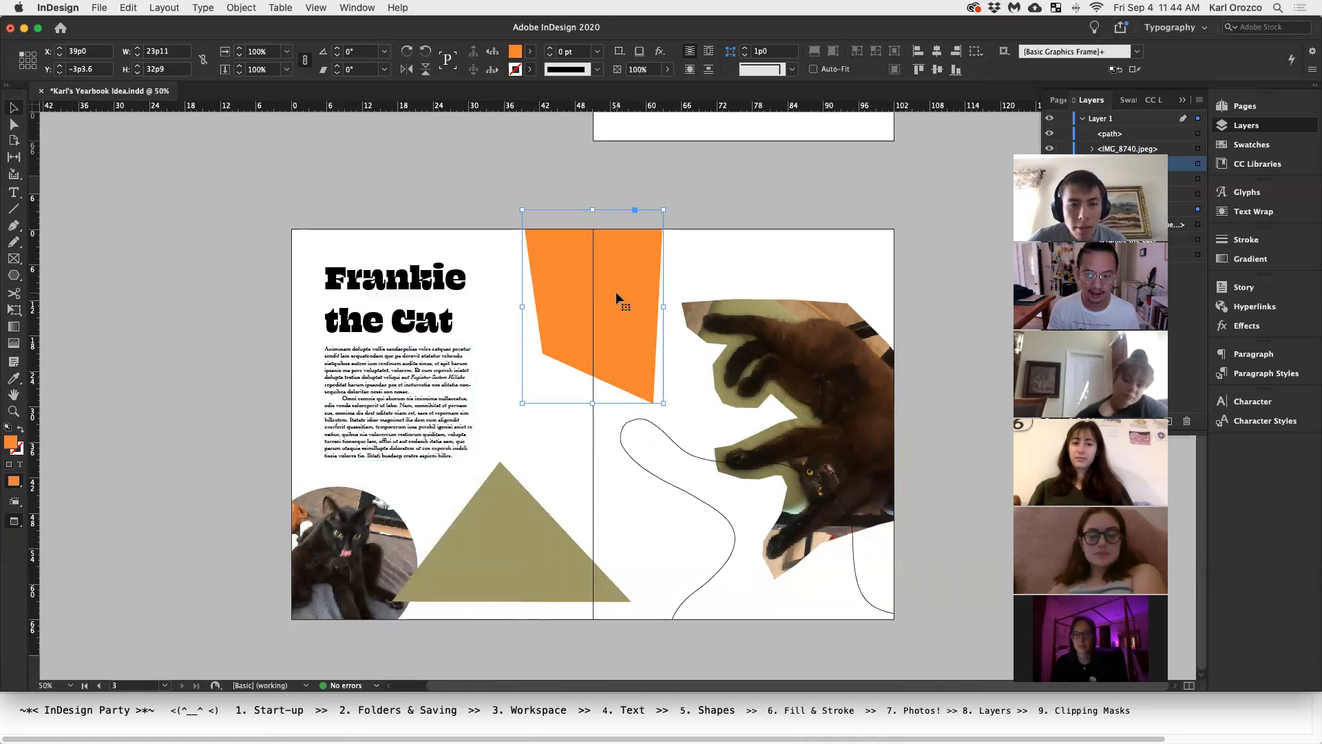
right_click(568, 273)
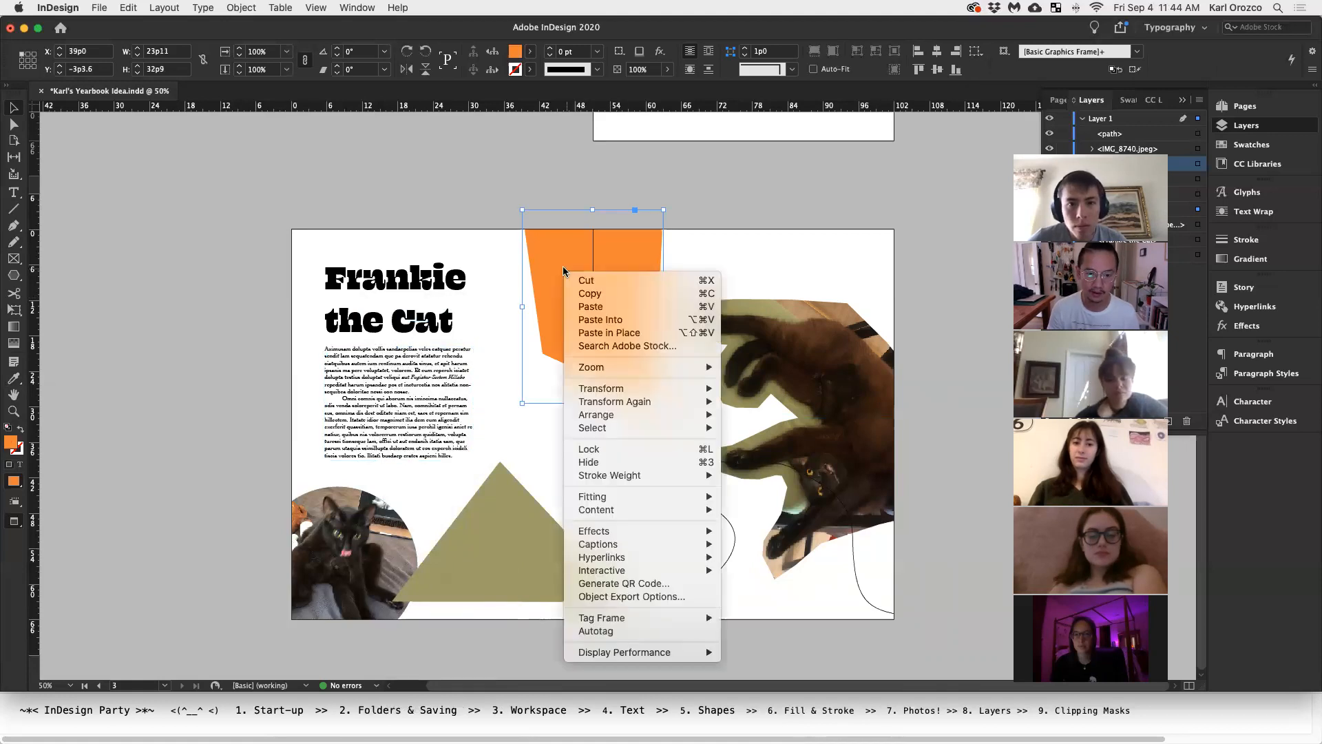
left_click(617, 322)
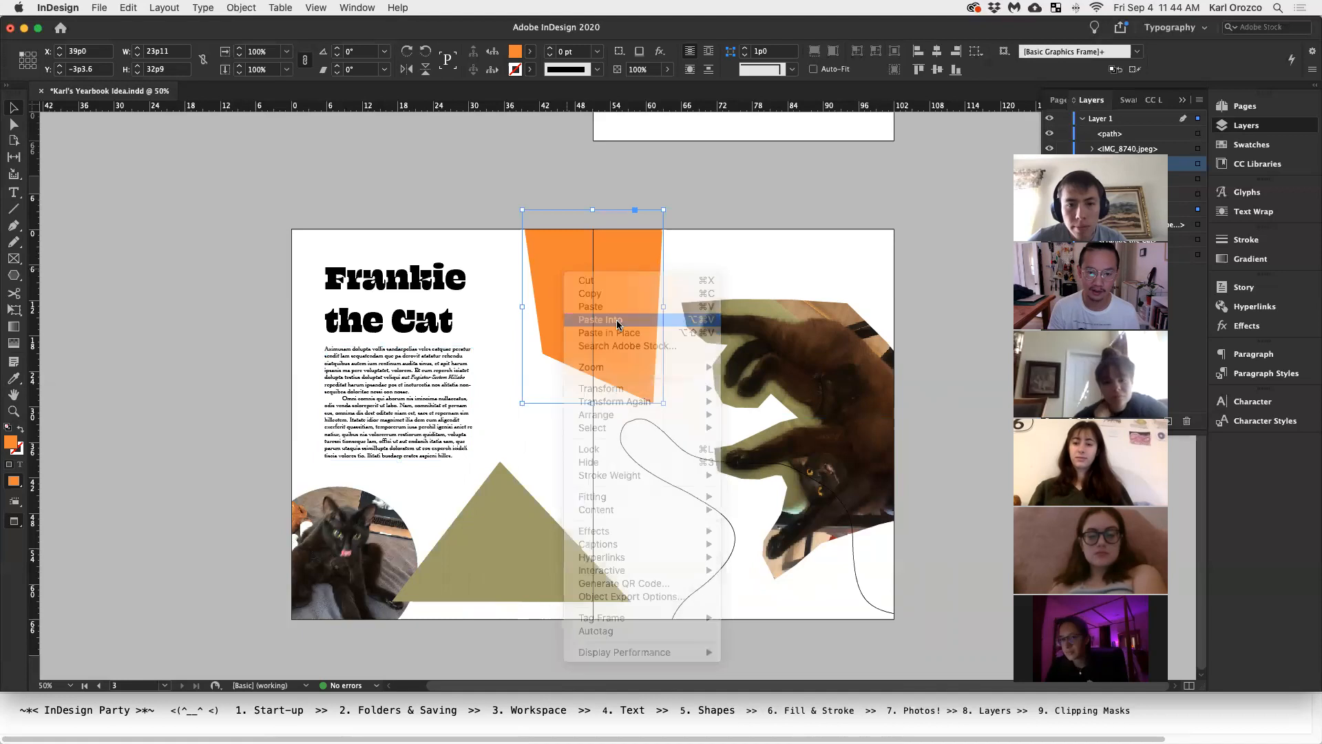
Remove the orange fill from the shape that holds the pasted text frame
key("a")
left_click(609, 237)
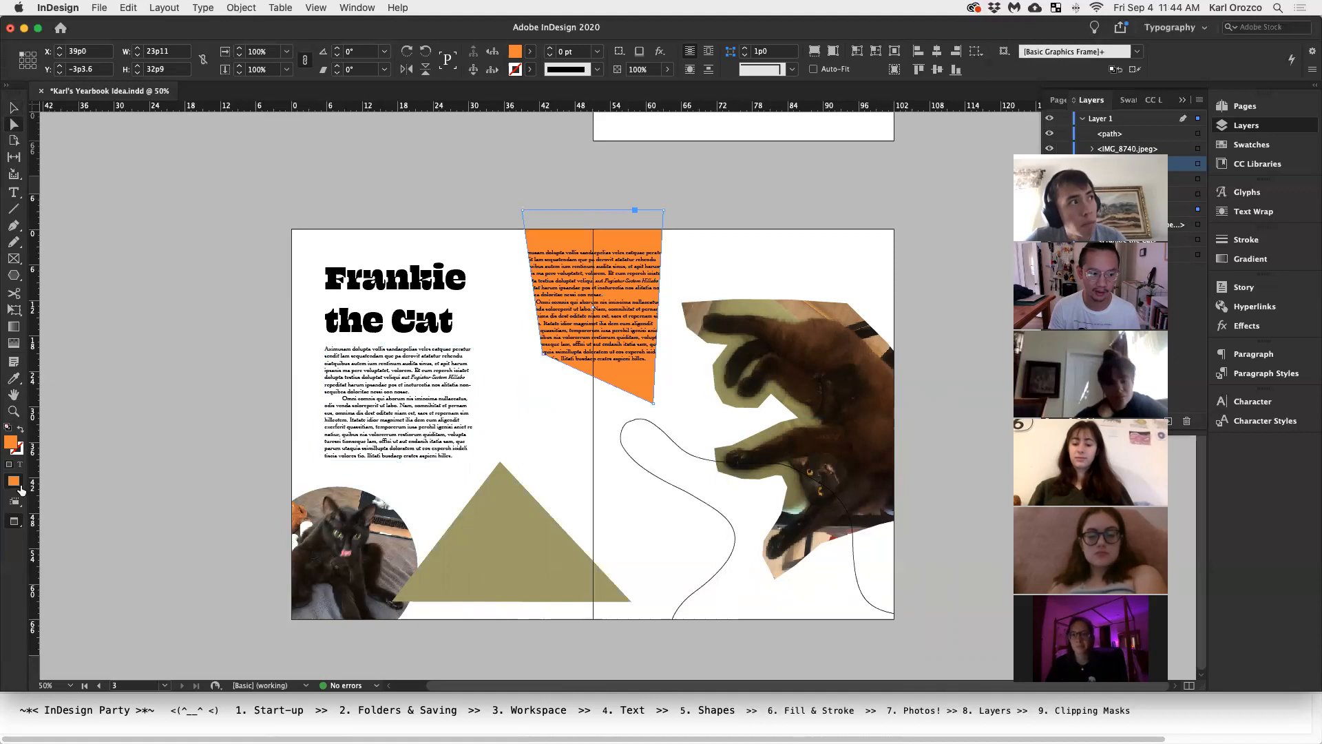
left_click_drag(18, 489, 54, 527)
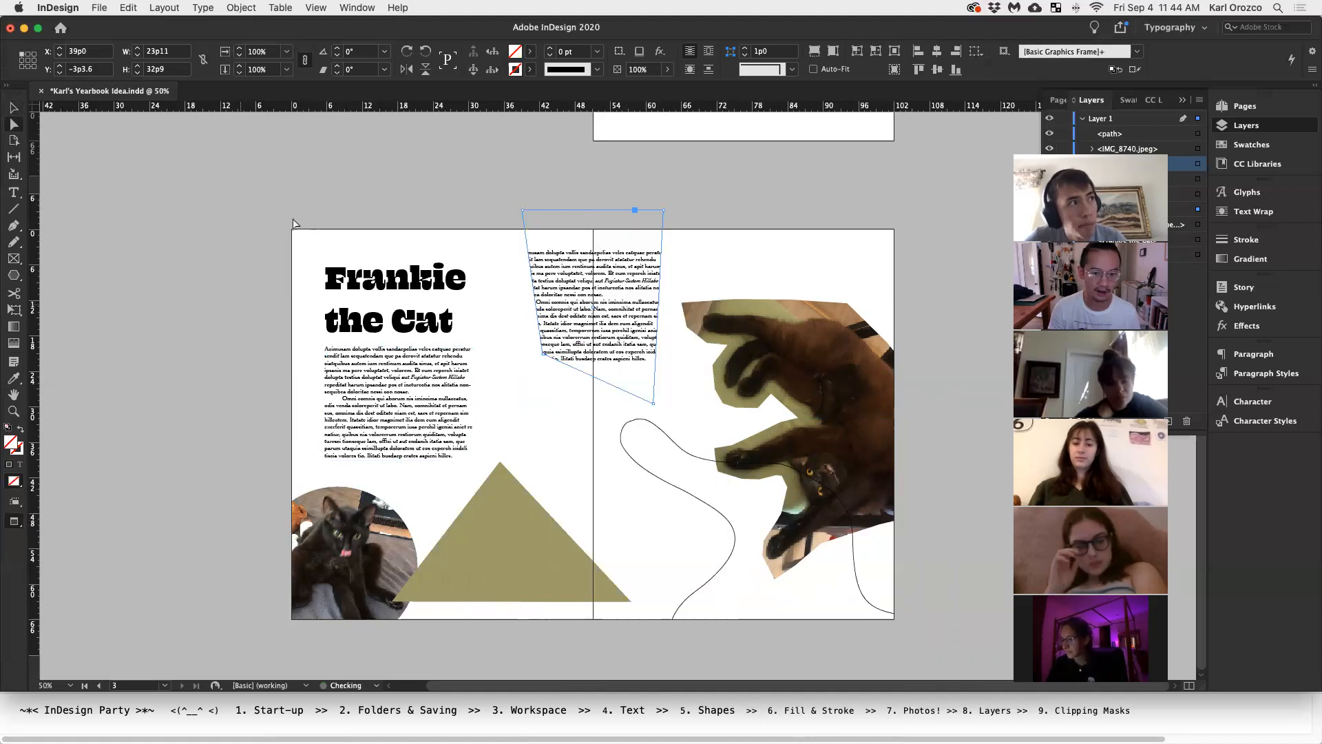
Select all the text of the frame nested inside the unfilled shape and delete it
scroll(600, 286, "up", 3)
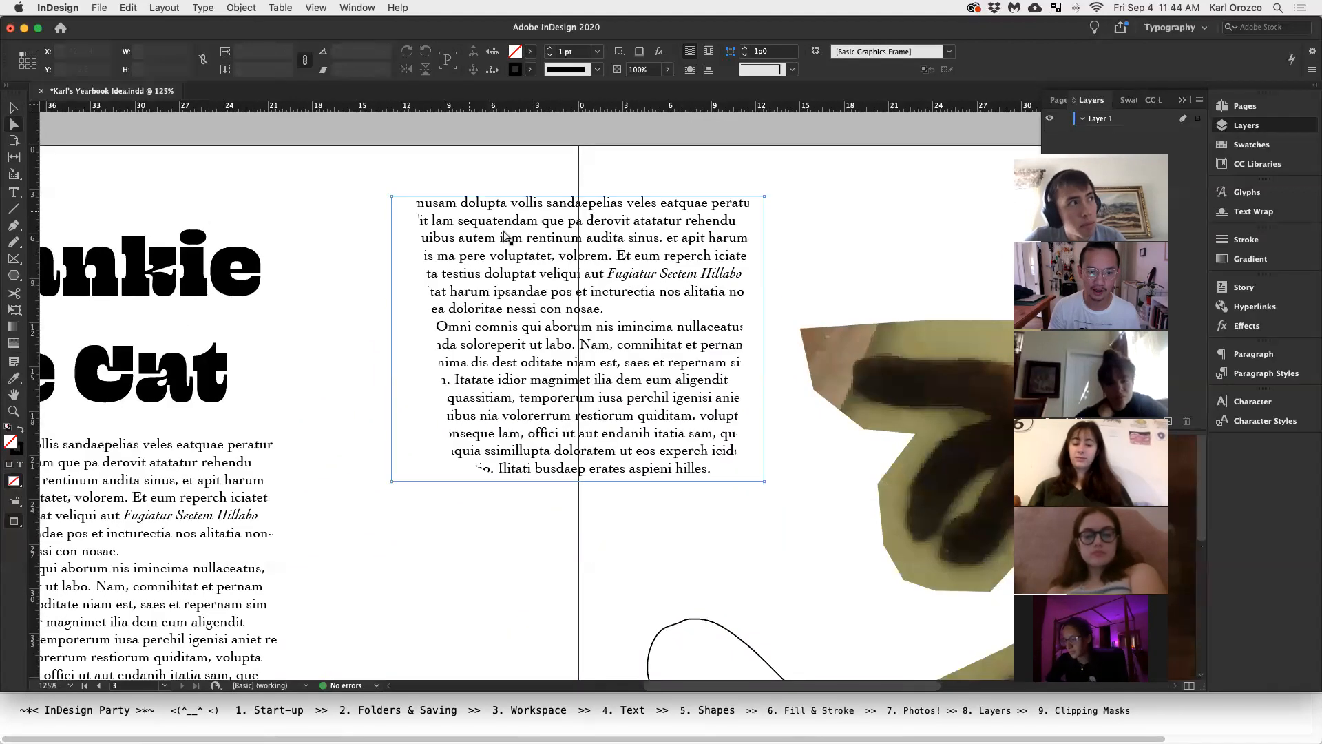
key("v")
double_click(508, 408)
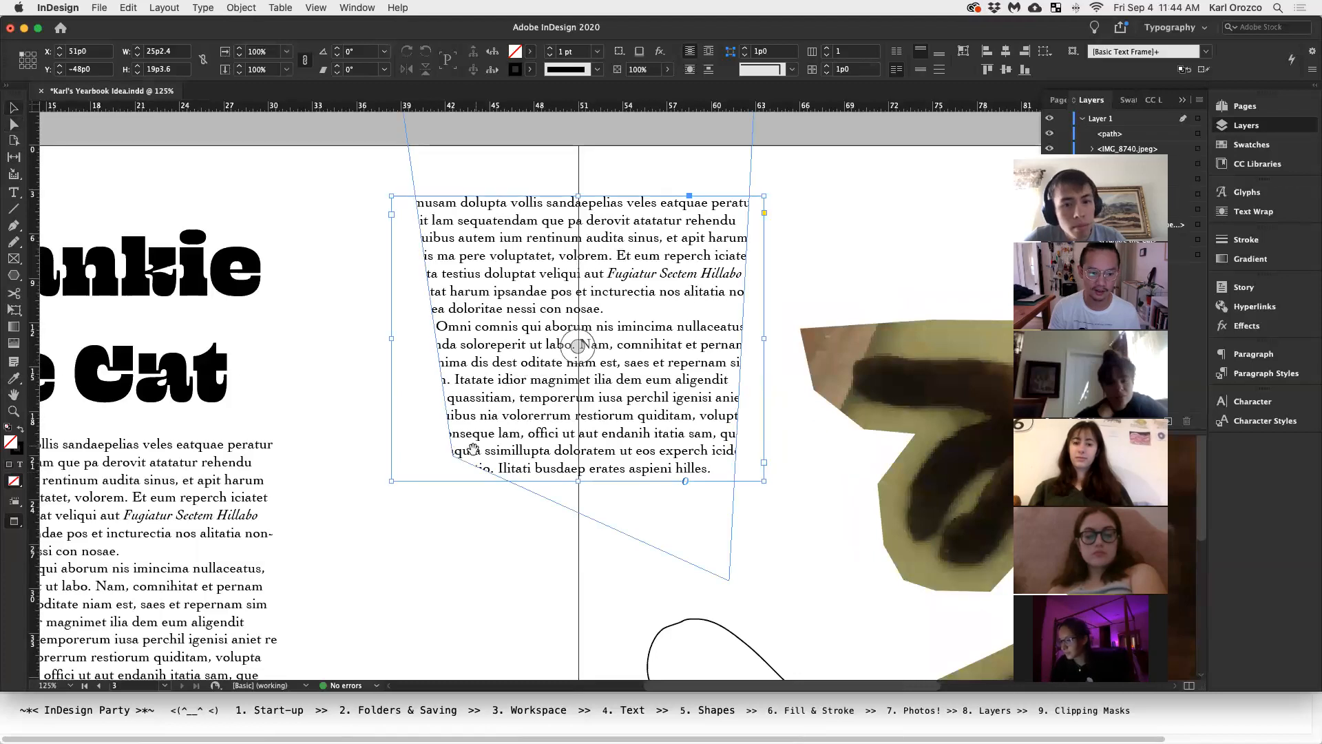
double_click(517, 314)
triple_click(517, 315)
key("super+a")
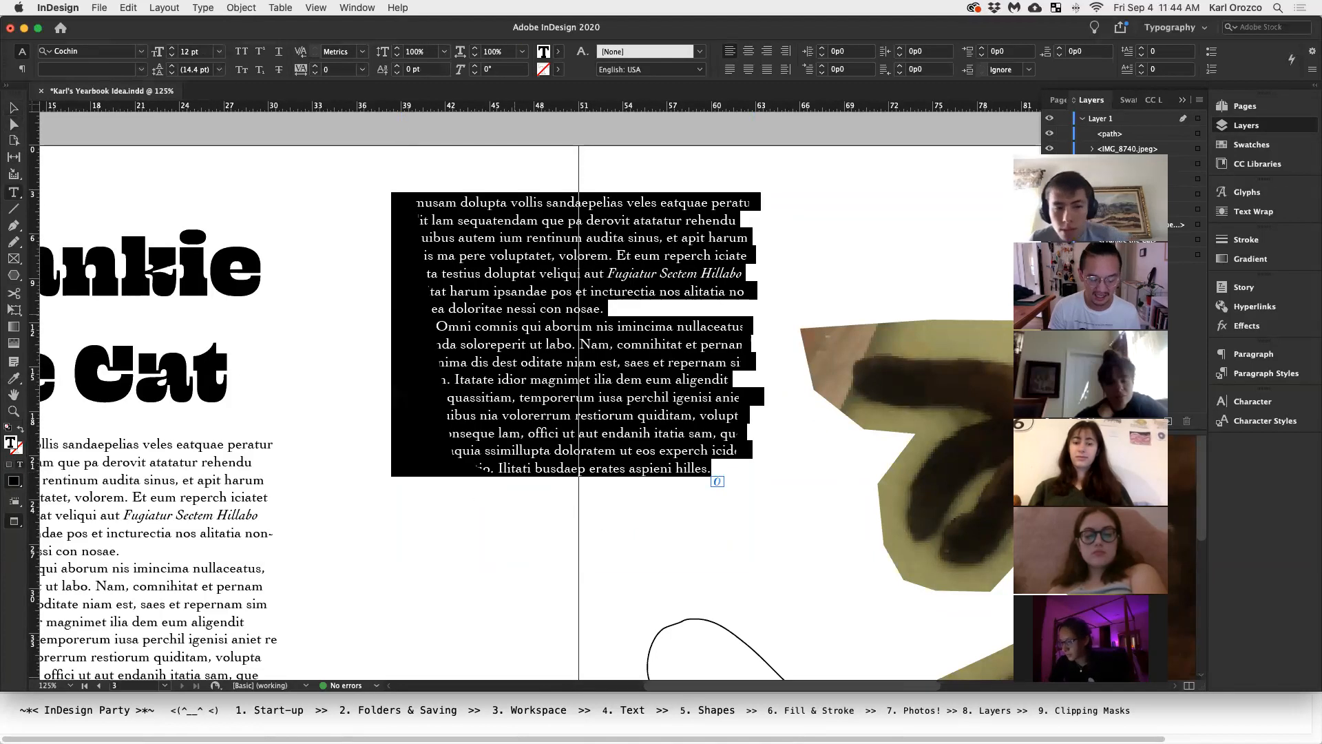
key("BackSpace")
key("Escape")
Undo the recent edits to bring back the orange shape's fill without the nested text frame
key("super+z")
key("super+z")
key("super+z")
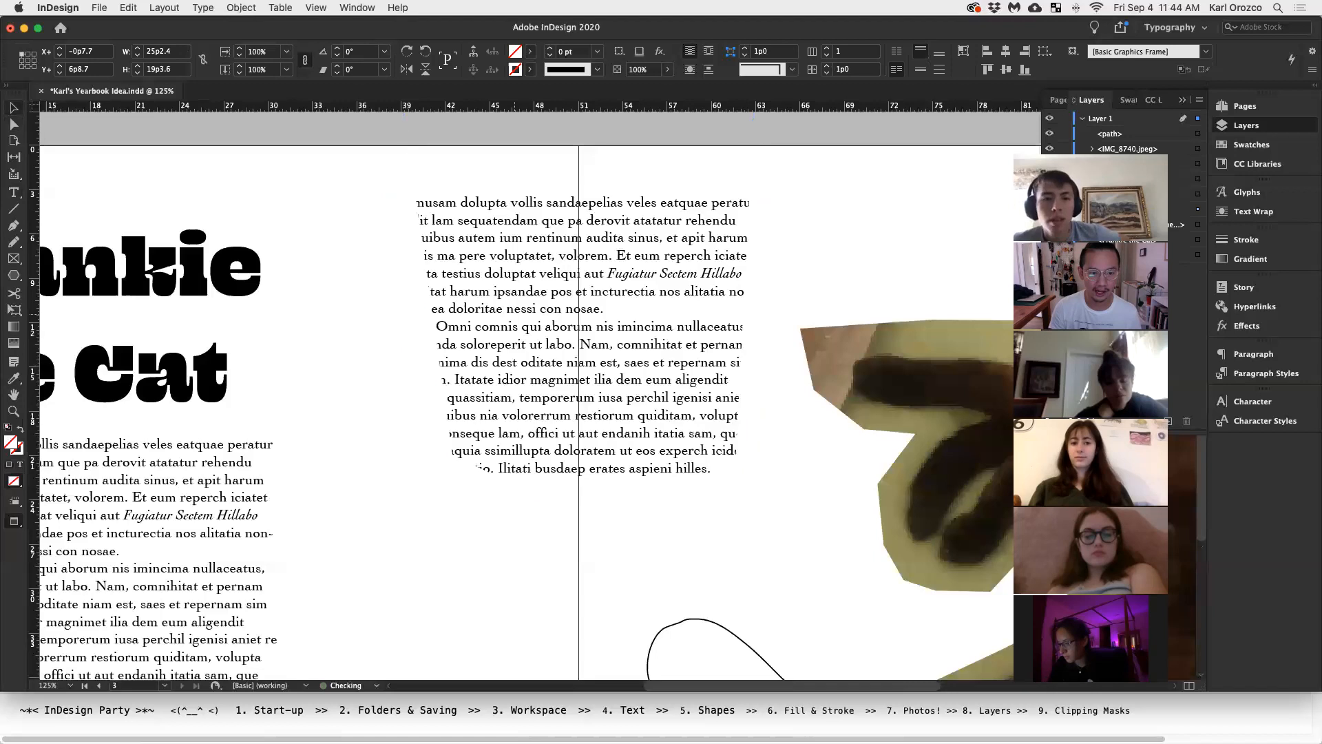
left_click(372, 448)
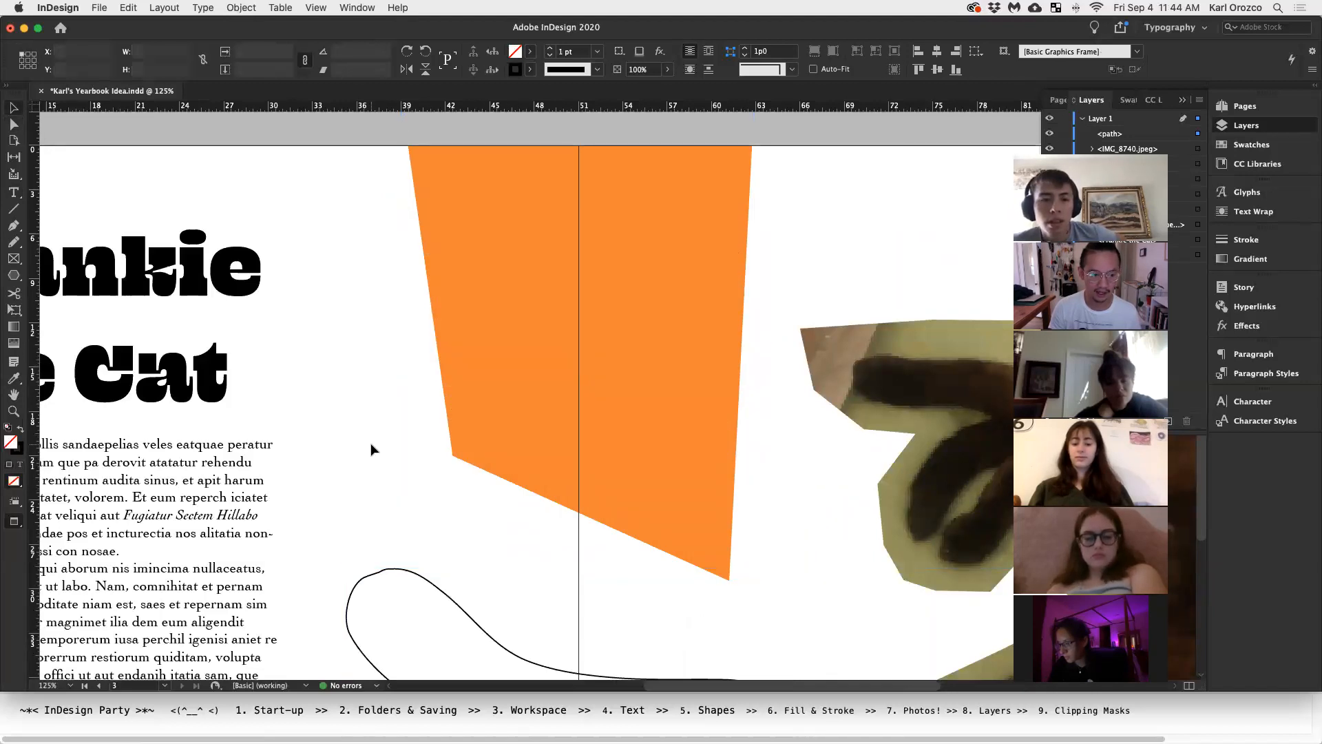
Select all the body text in the frame below the title and copy it
scroll(372, 448, "down", 2)
double_click(245, 484)
triple_click(245, 484)
key("super+a")
triple_click(213, 467)
key("super+a")
key("super")
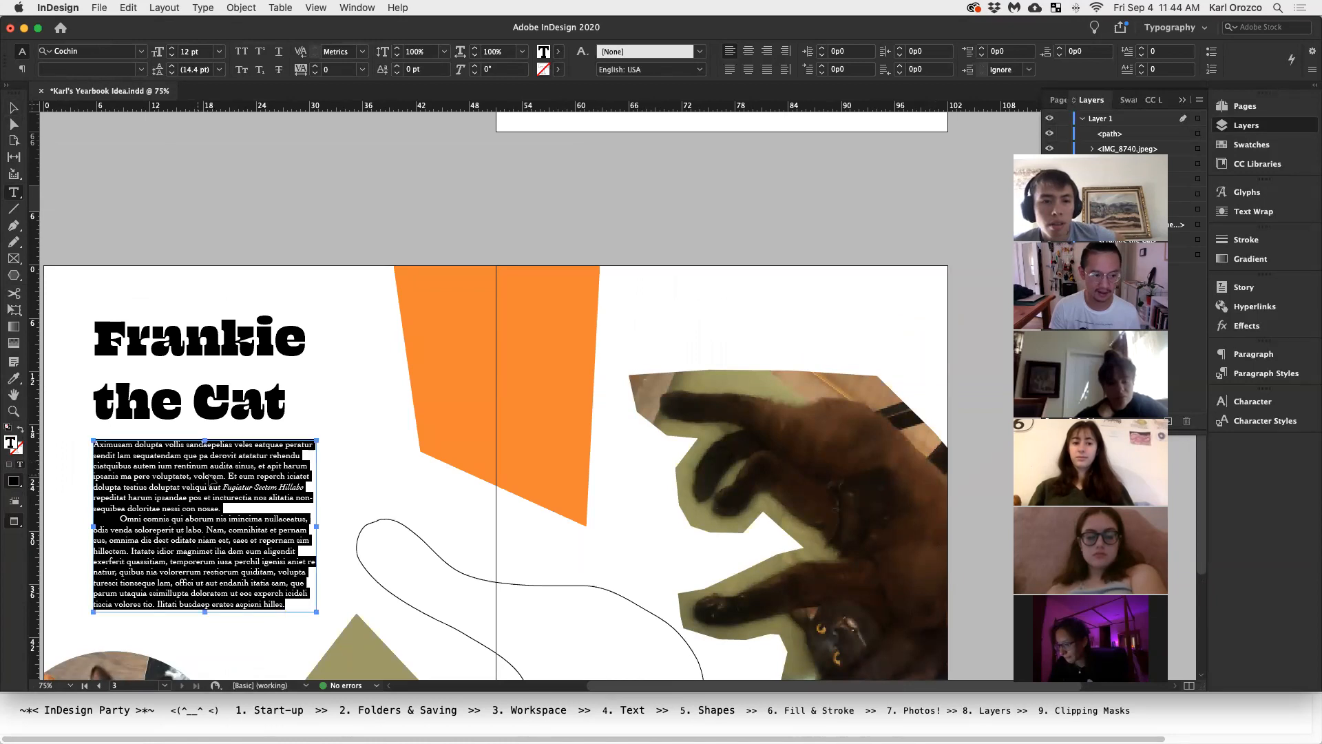
left_click(14, 108)
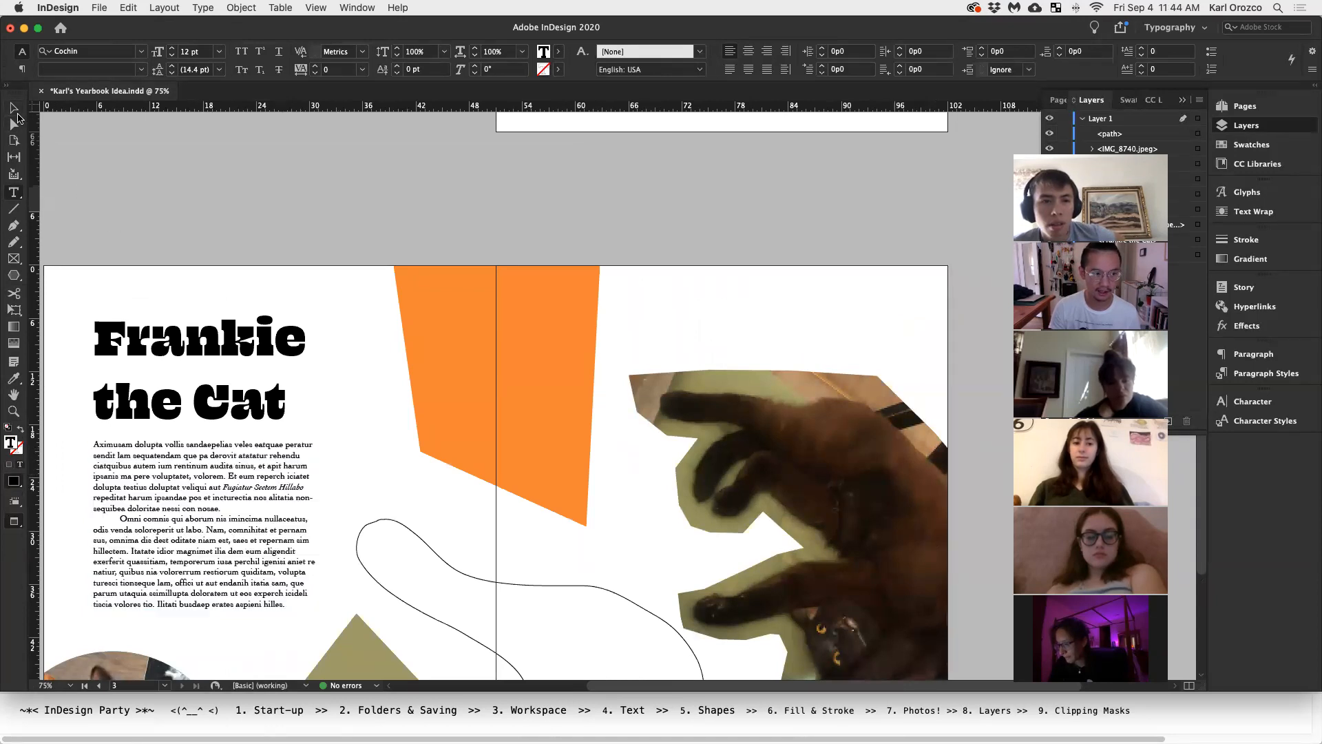
left_click(482, 389)
right_click(485, 379)
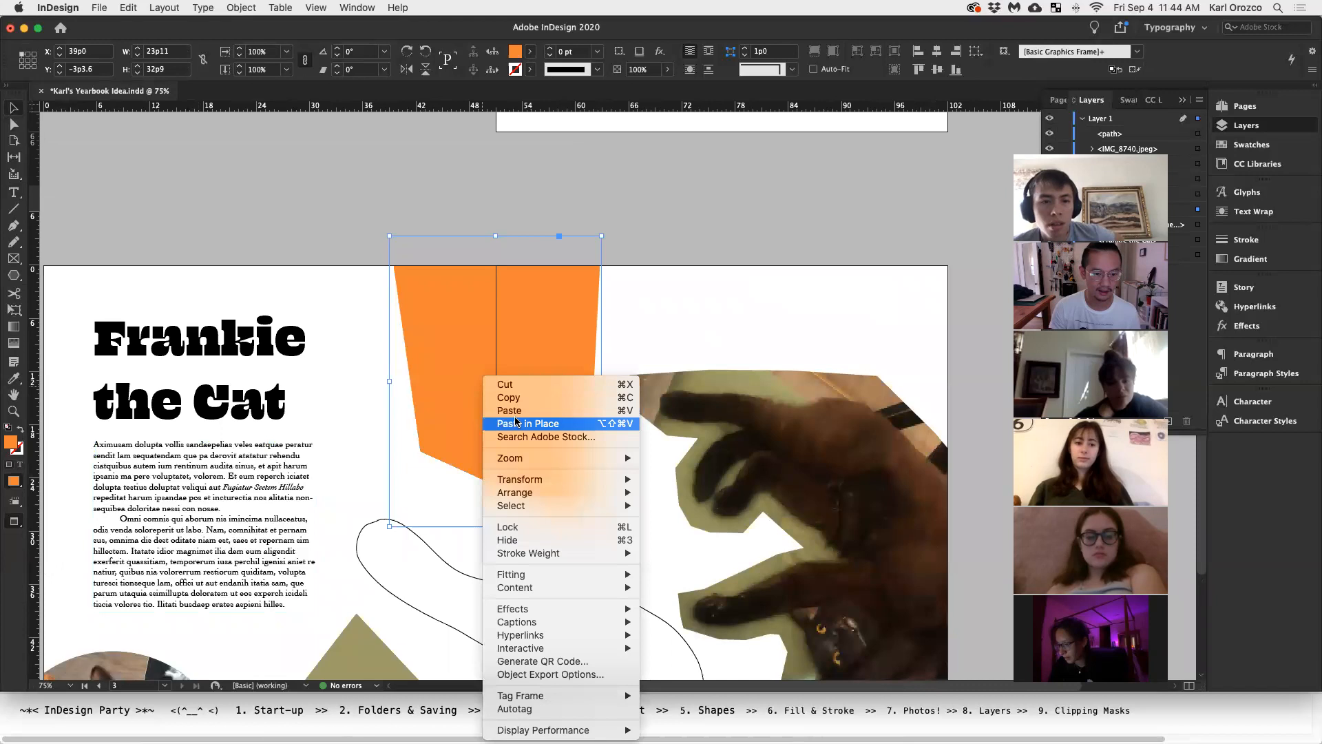
left_click(452, 366)
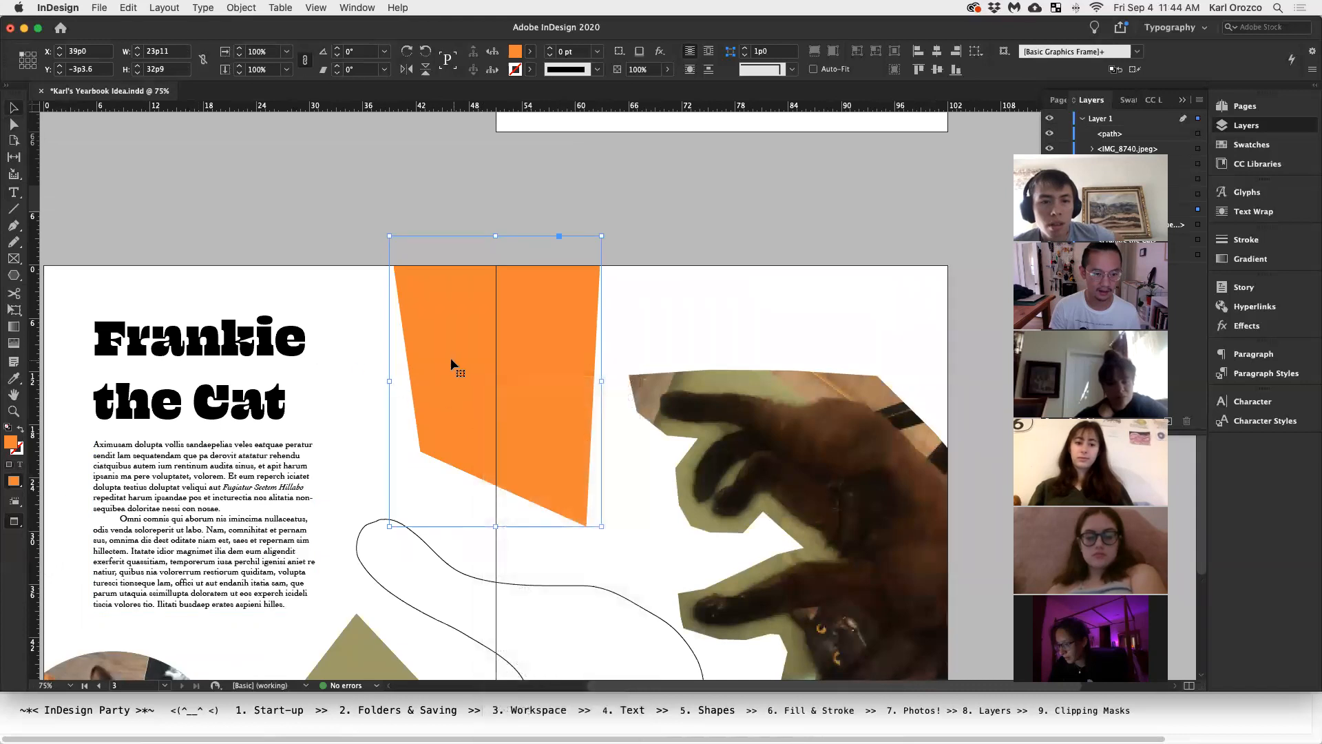
right_click(457, 334)
left_click(585, 302)
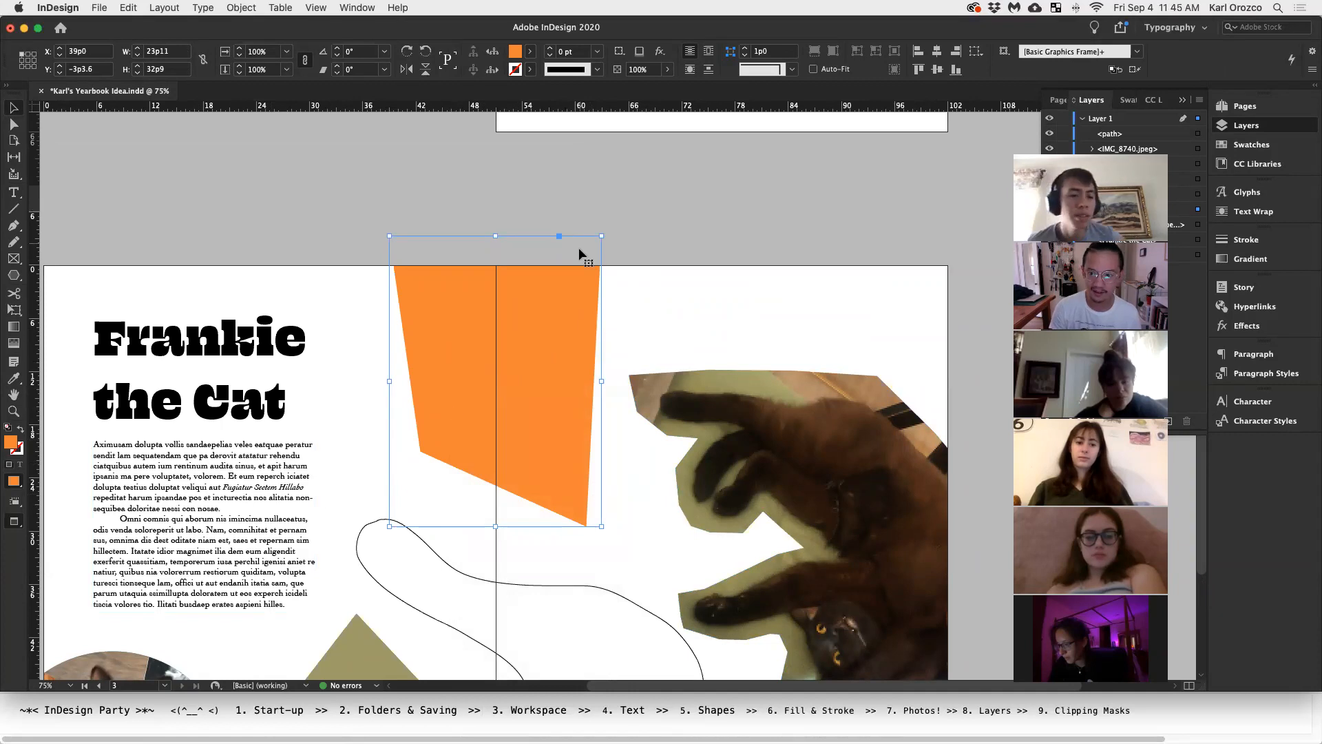
right_click(520, 322)
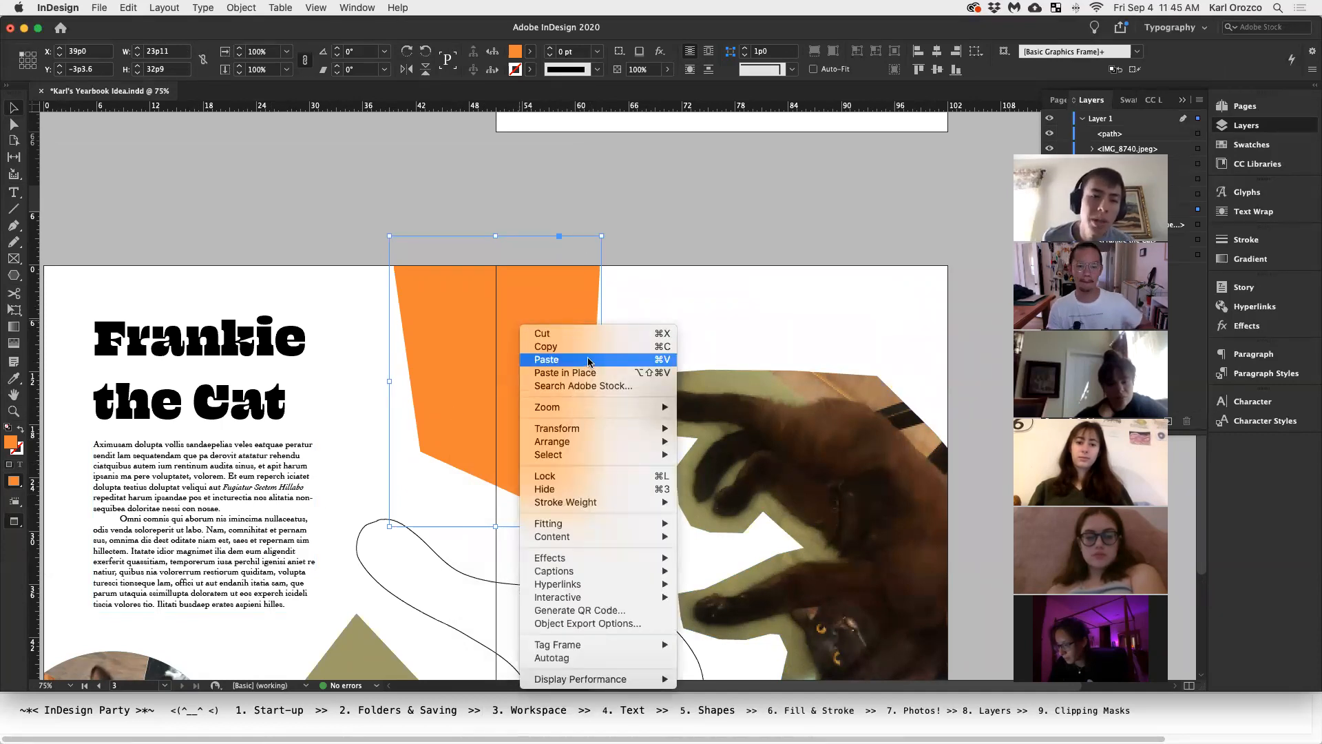
left_click(670, 244)
left_click(644, 246)
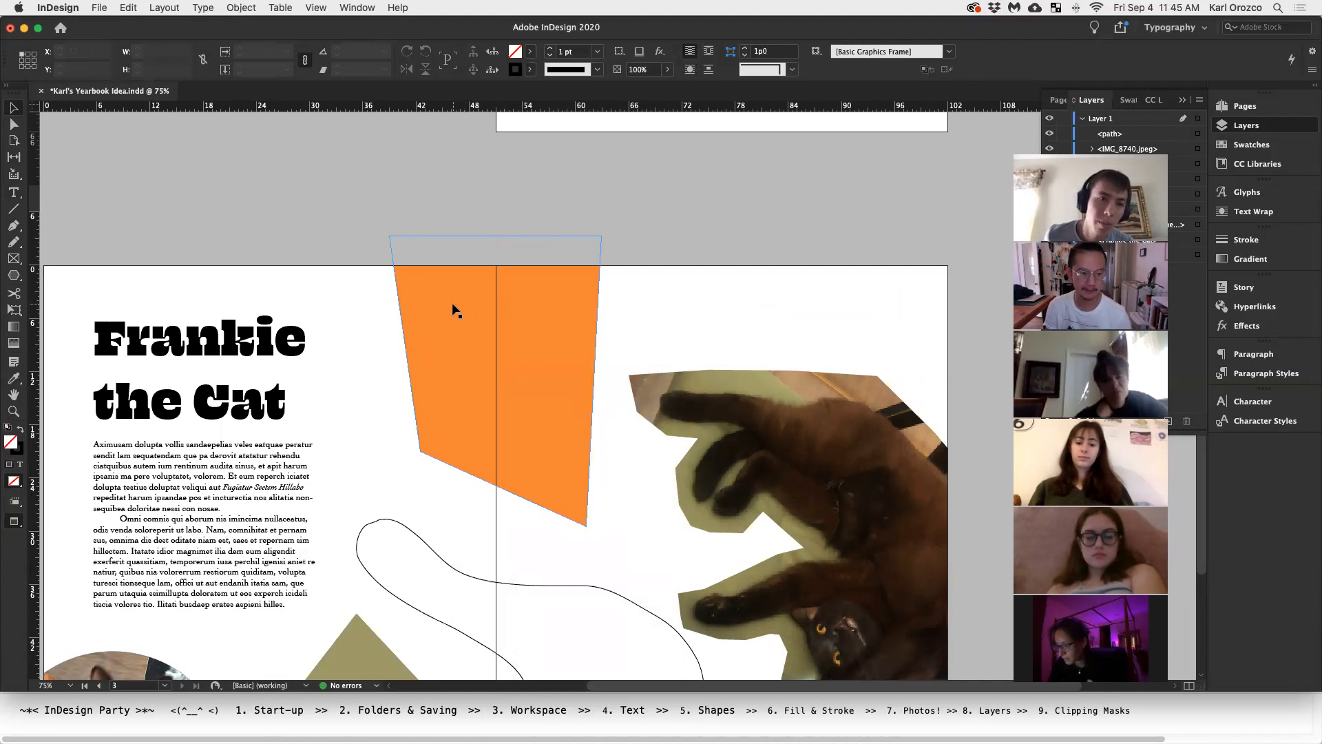
Switch from Preview to Normal screen mode and copy all the body text in the frame below the title
key("w")
double_click(254, 486)
key("super+a")
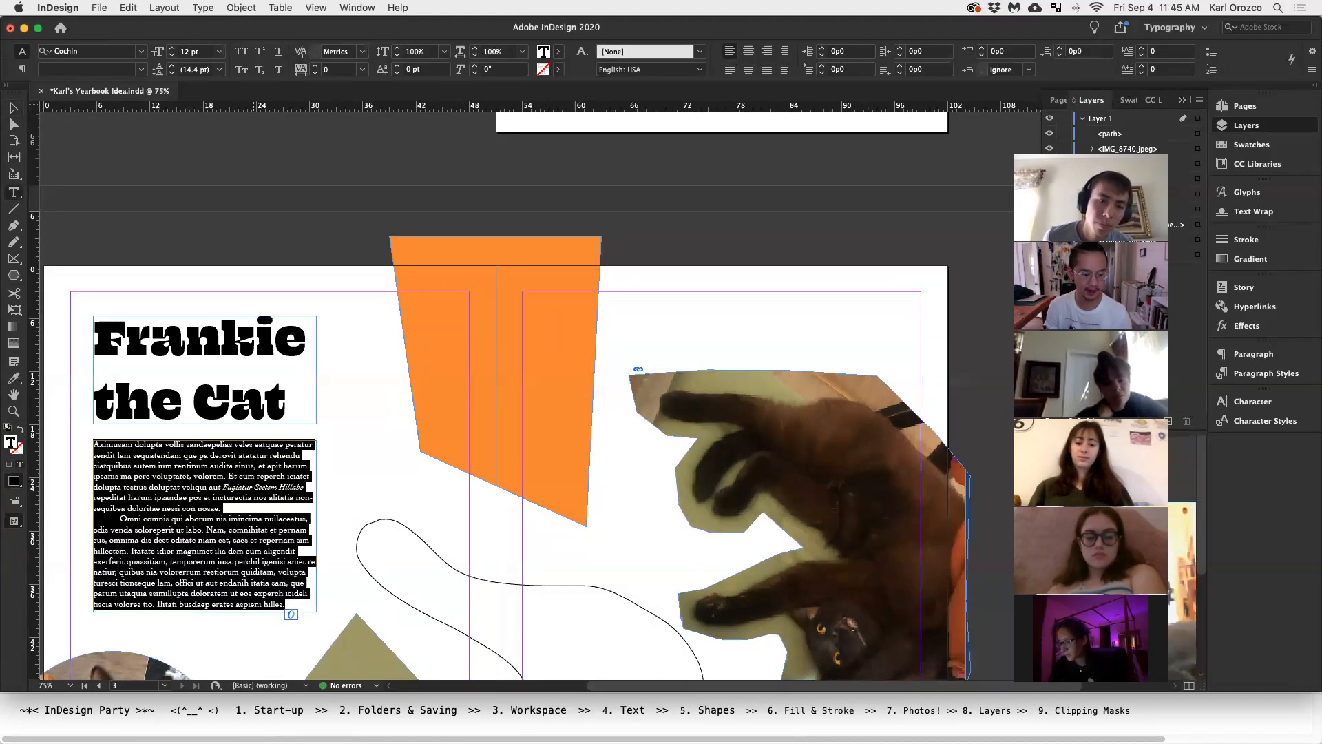
right_click(223, 482)
left_click(288, 290)
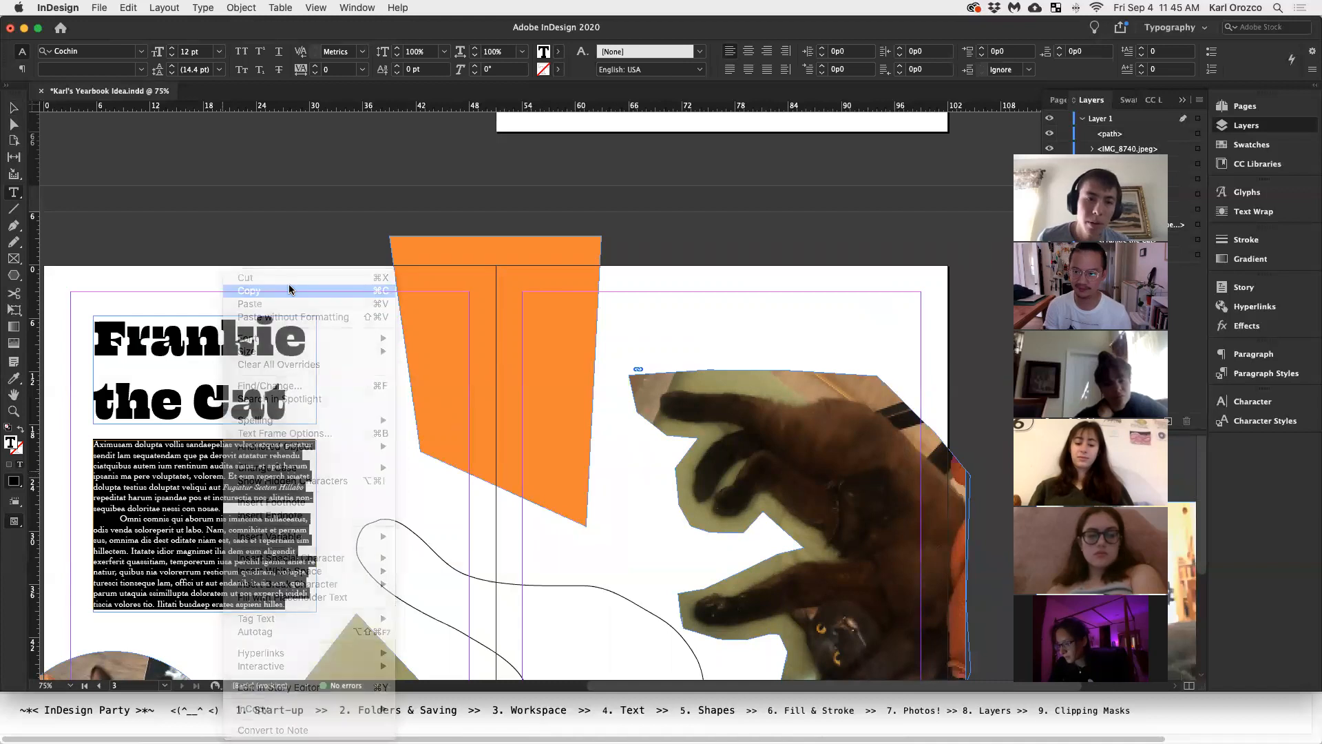
Turn the orange shape into a text frame with the Type tool and paste the copied body text inside it
left_click(13, 109)
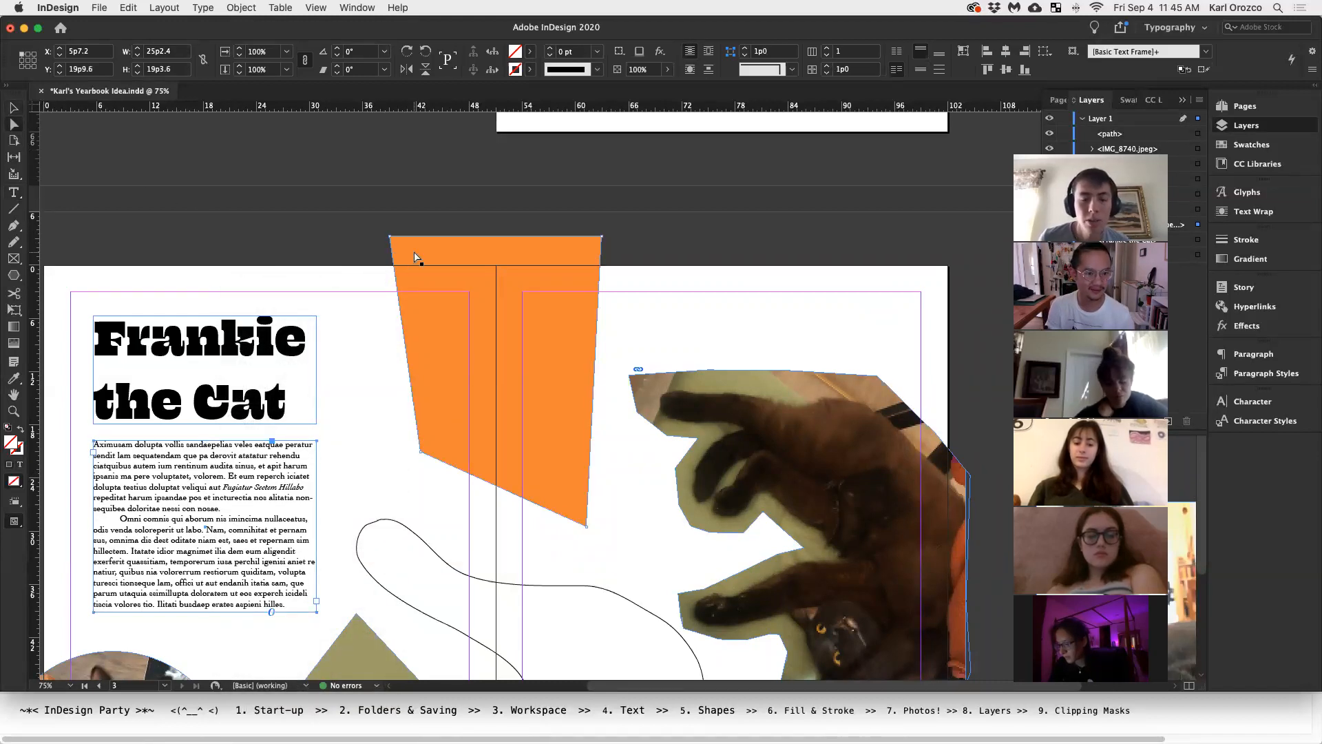
left_click(13, 197)
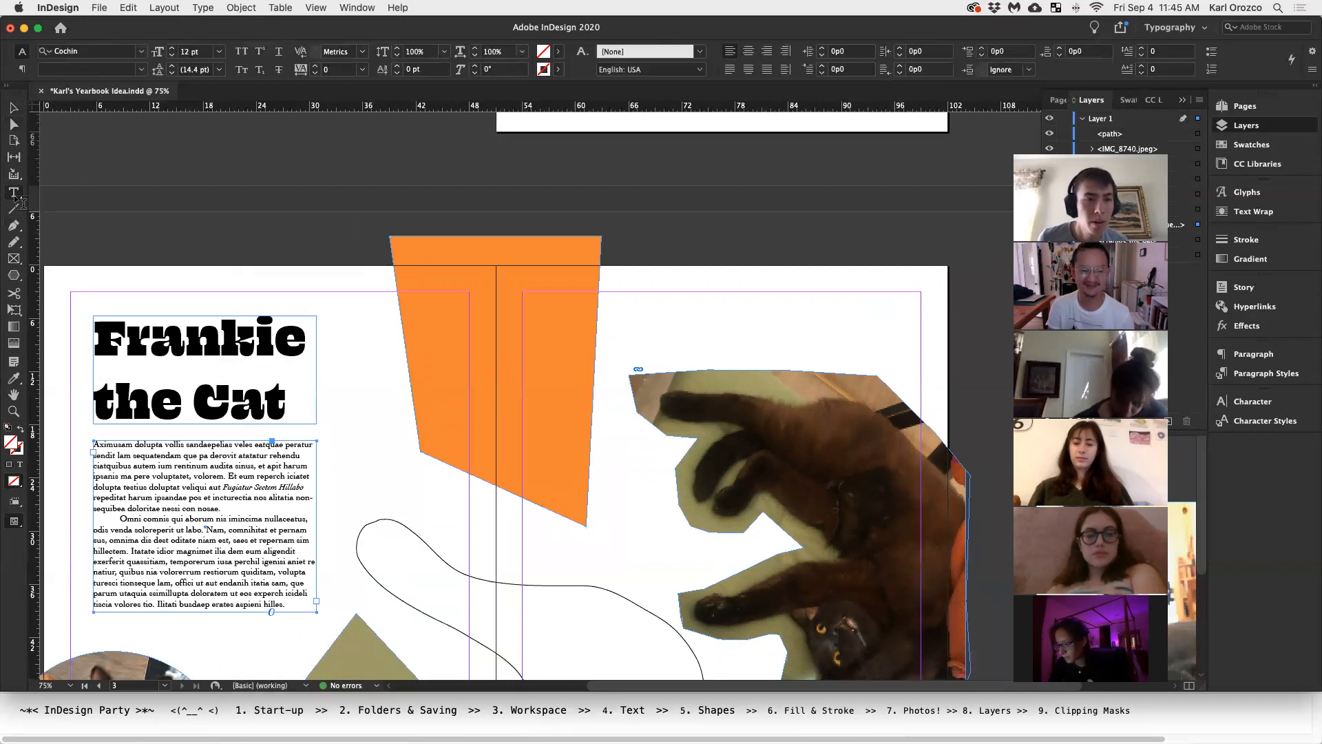
left_click(399, 253)
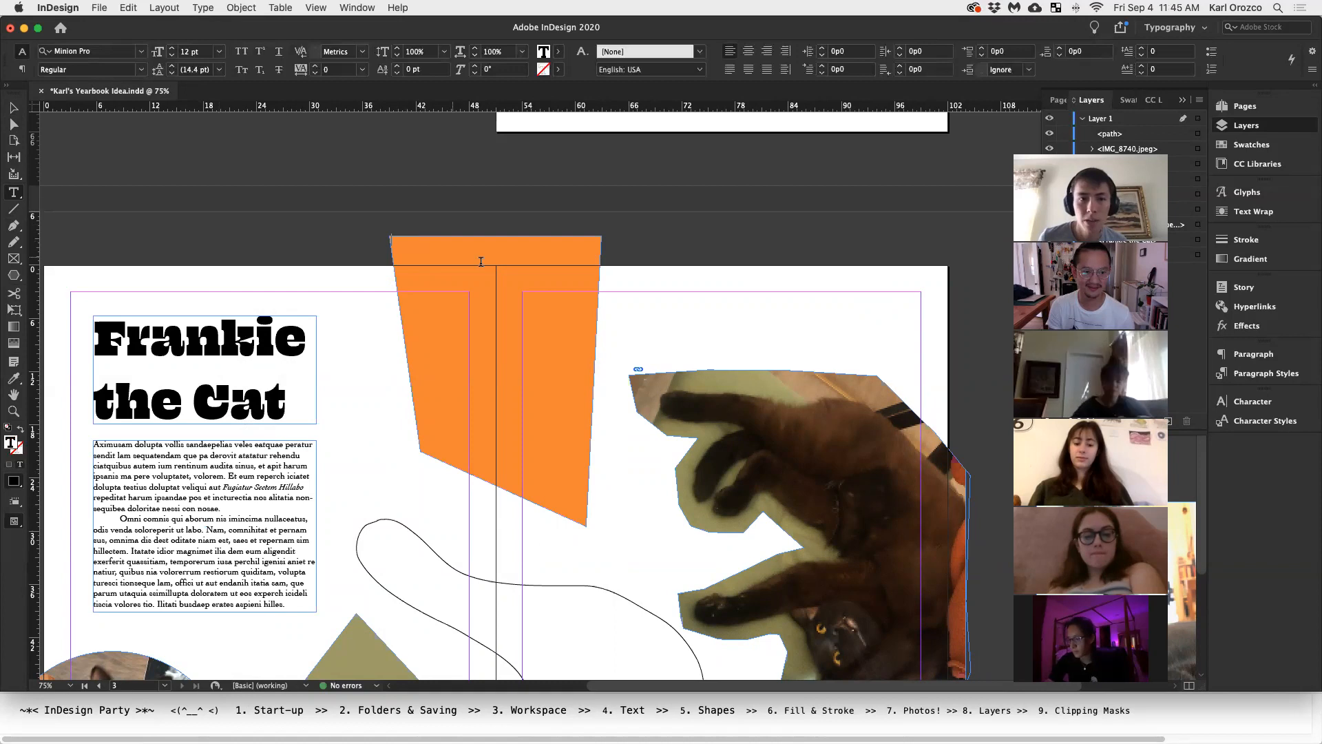
key("super+v")
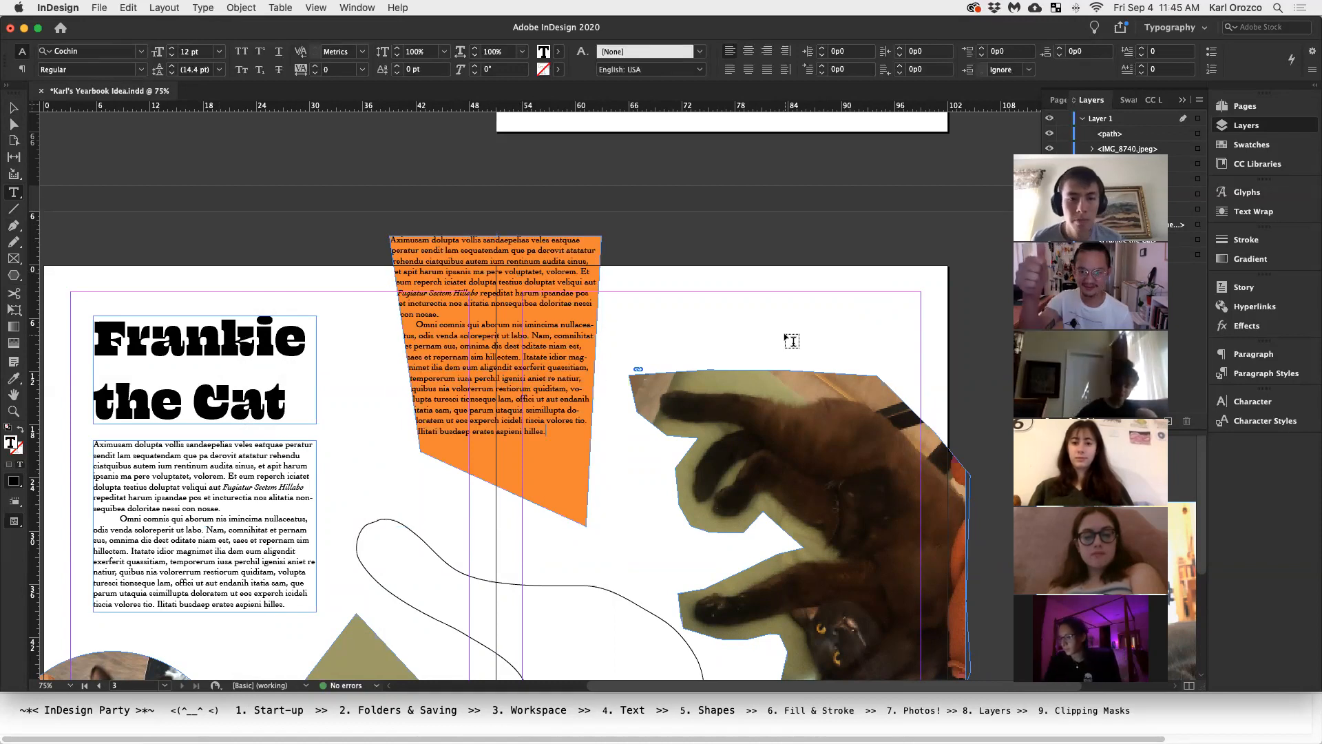
Move the text-filled orange shape down and slightly left so its top edge sits just inside the page's top margin, and deselect it
key("Escape")
left_click(500, 282)
left_click_drag(501, 283, 492, 343)
left_click(565, 226)
Move the wavy pencil path slightly left and down to about X 31p7.6, Y 30p7.5, deselect it and save the document
scroll(582, 248, "down", 5)
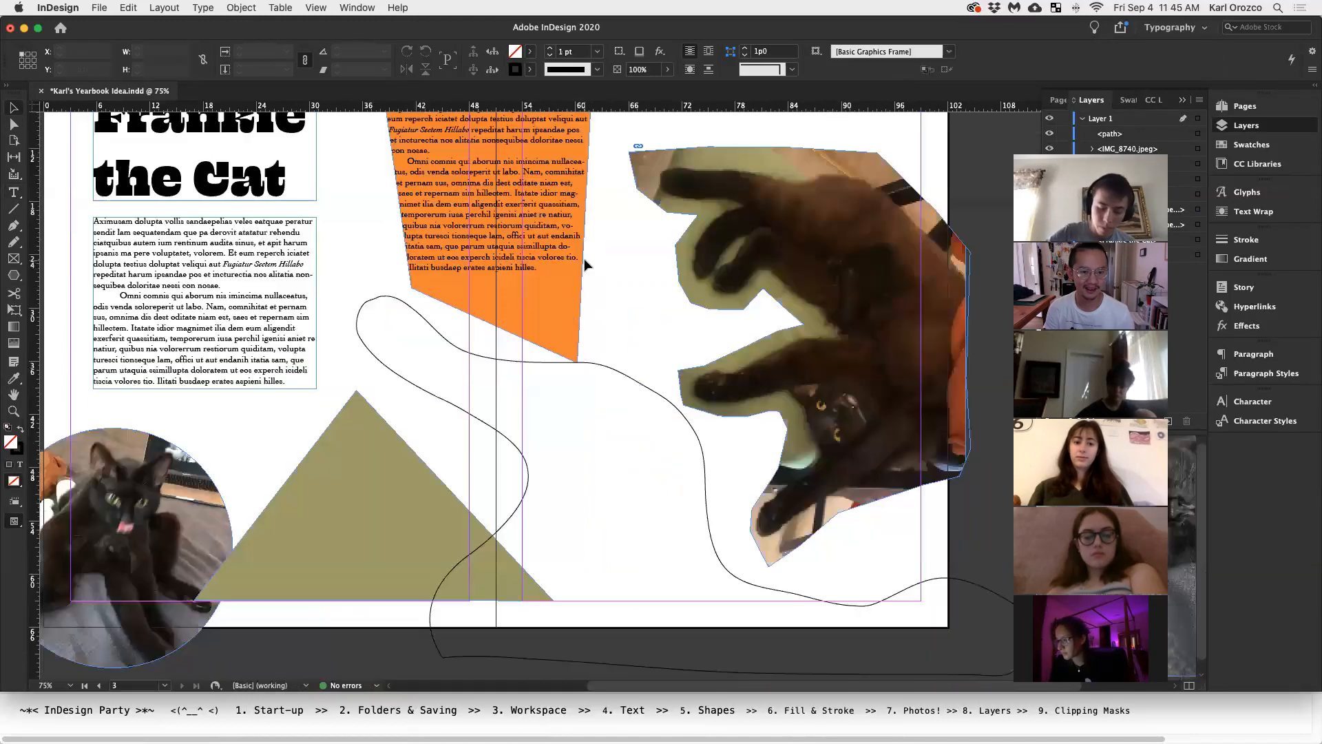
scroll(600, 271, "up", 1)
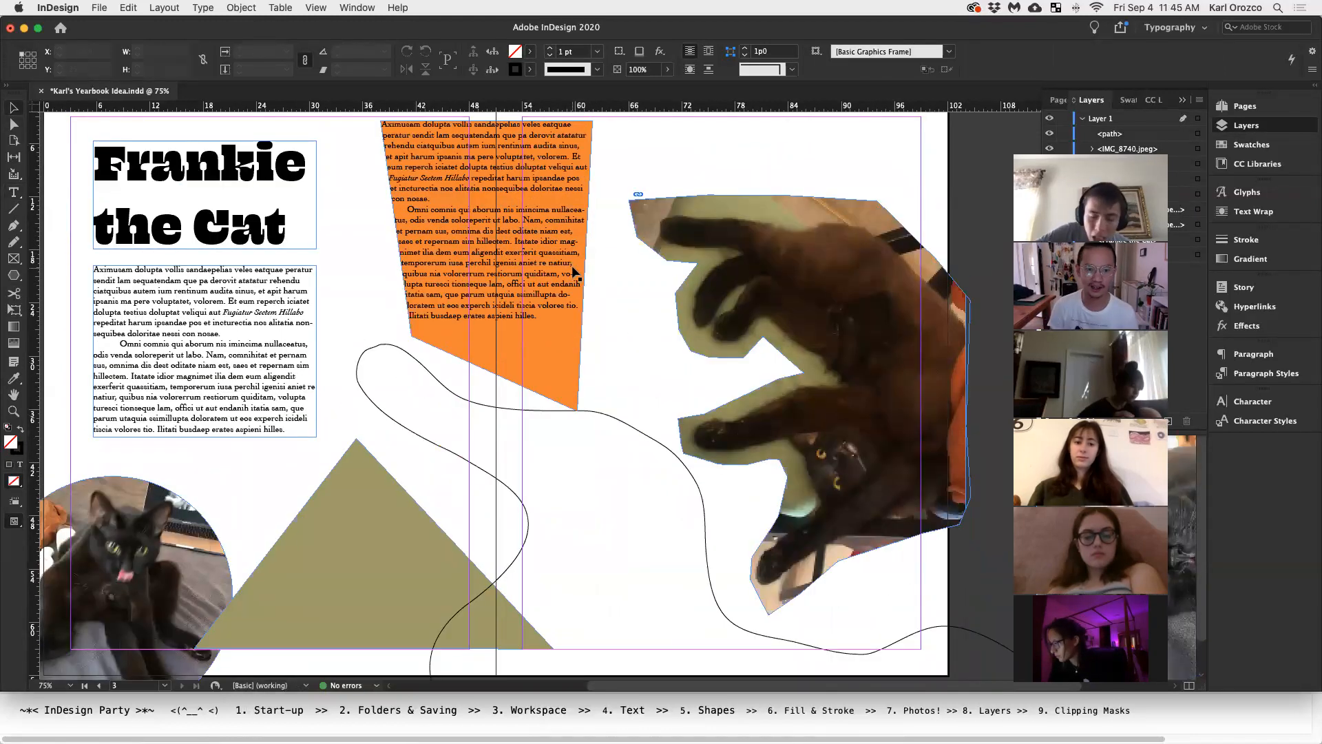
scroll(573, 272, "down", 3)
scroll(578, 346, "up", 6)
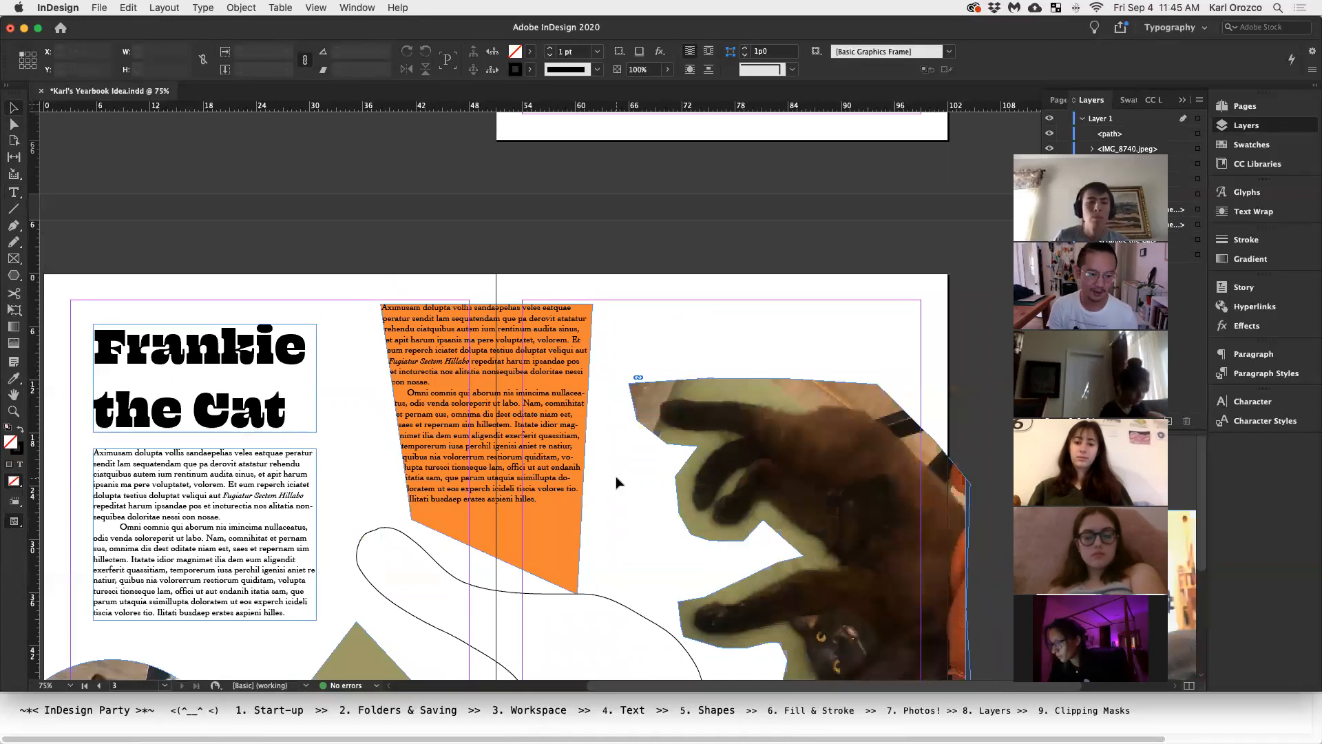
scroll(618, 482, "down", 3)
key("super+minus")
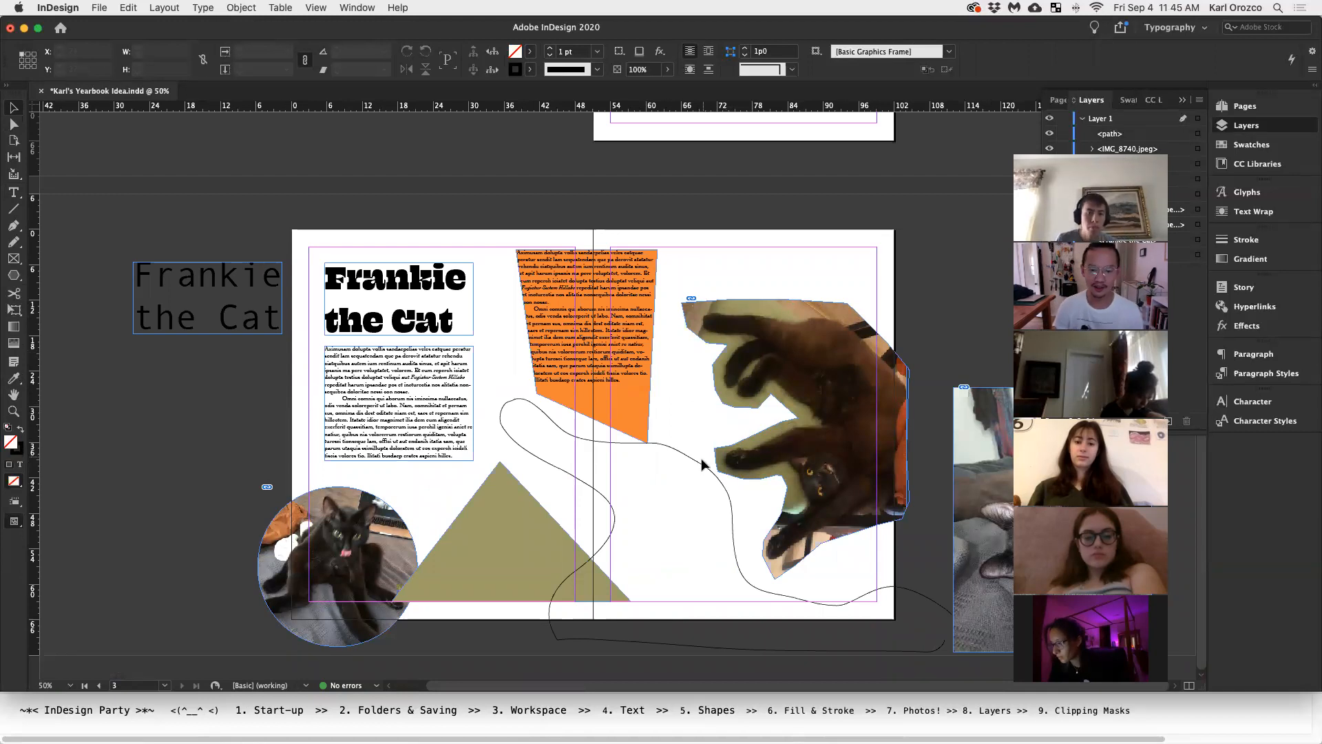
mouse_move(701, 470)
left_mouse_down()
mouse_move(674, 480)
mouse_move(700, 469)
left_mouse_up()
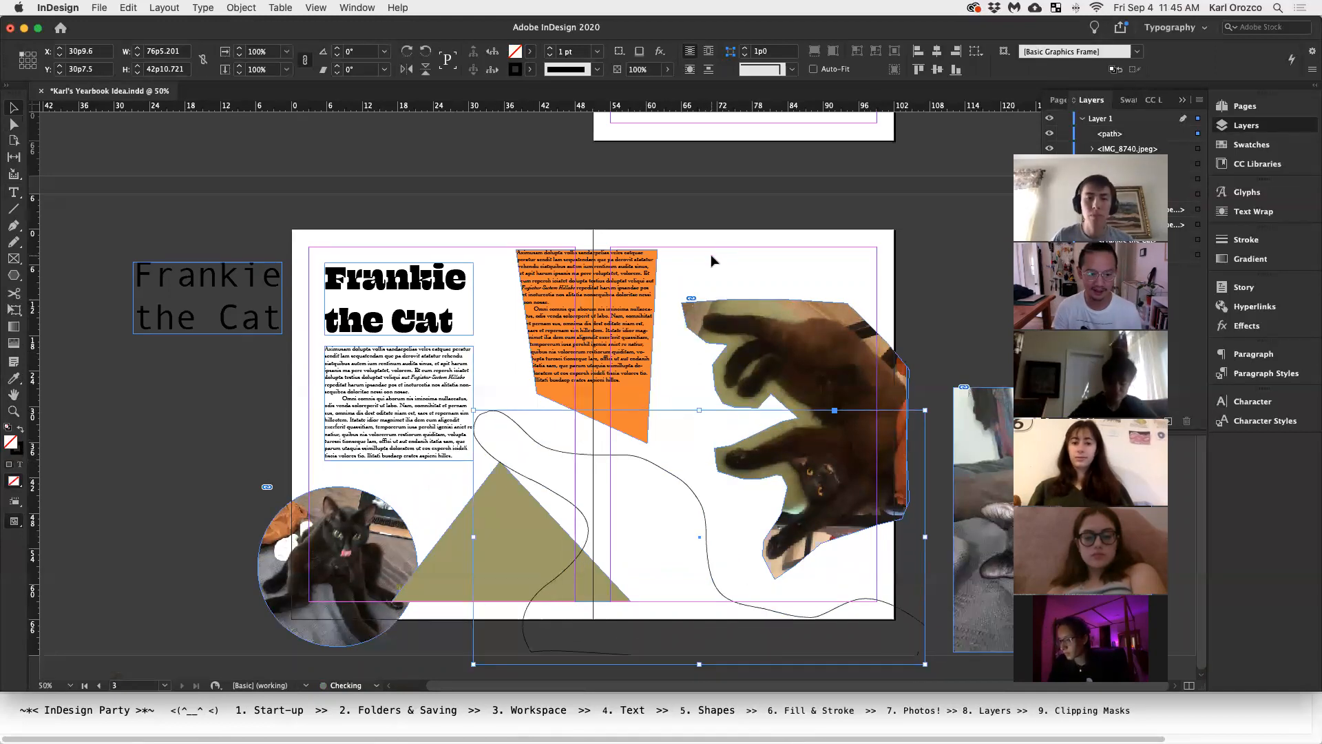
key("shift+Right")
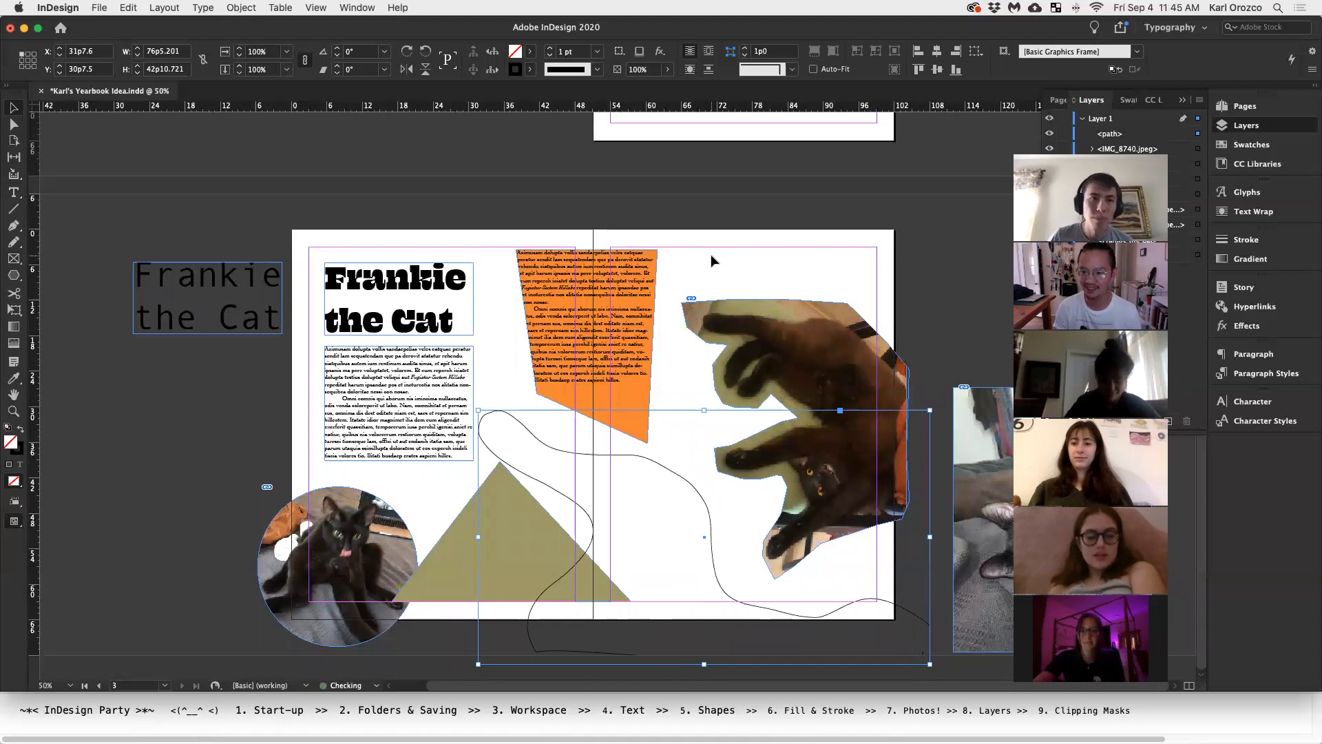
left_click(738, 244)
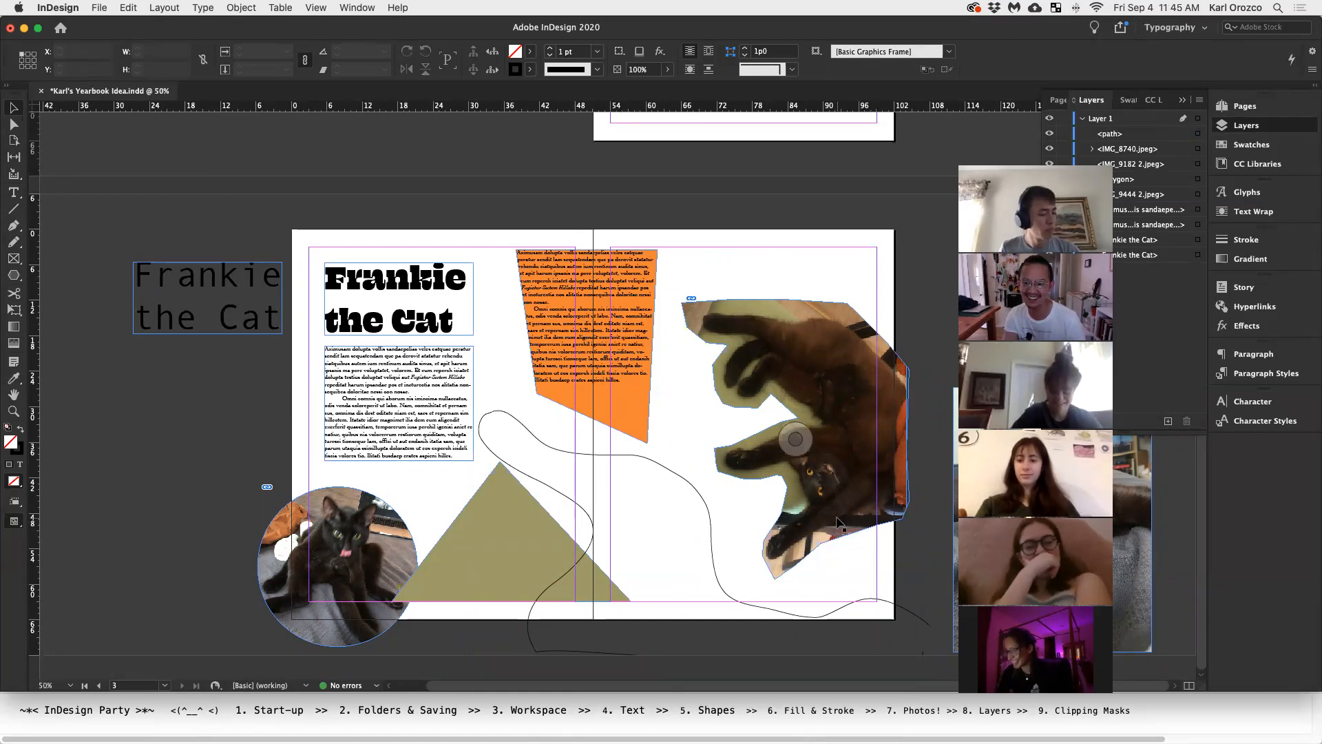
key("super+s")
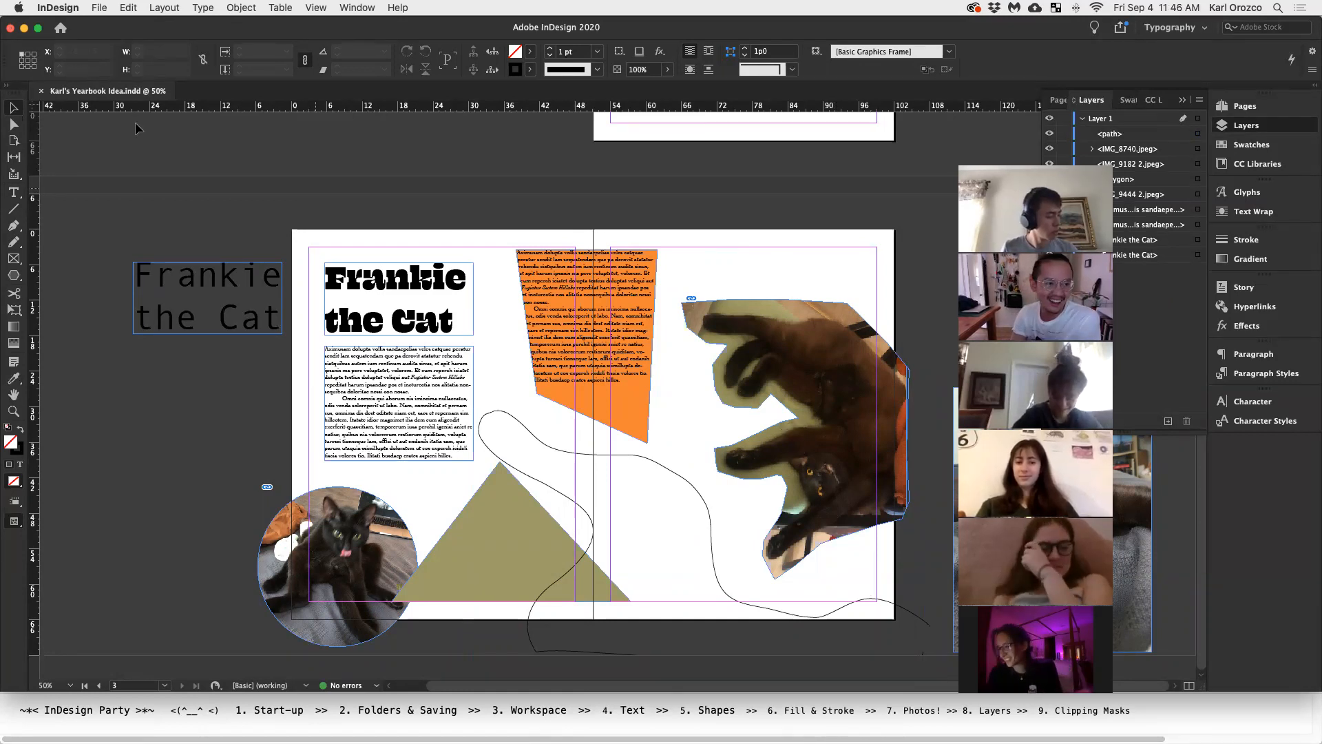